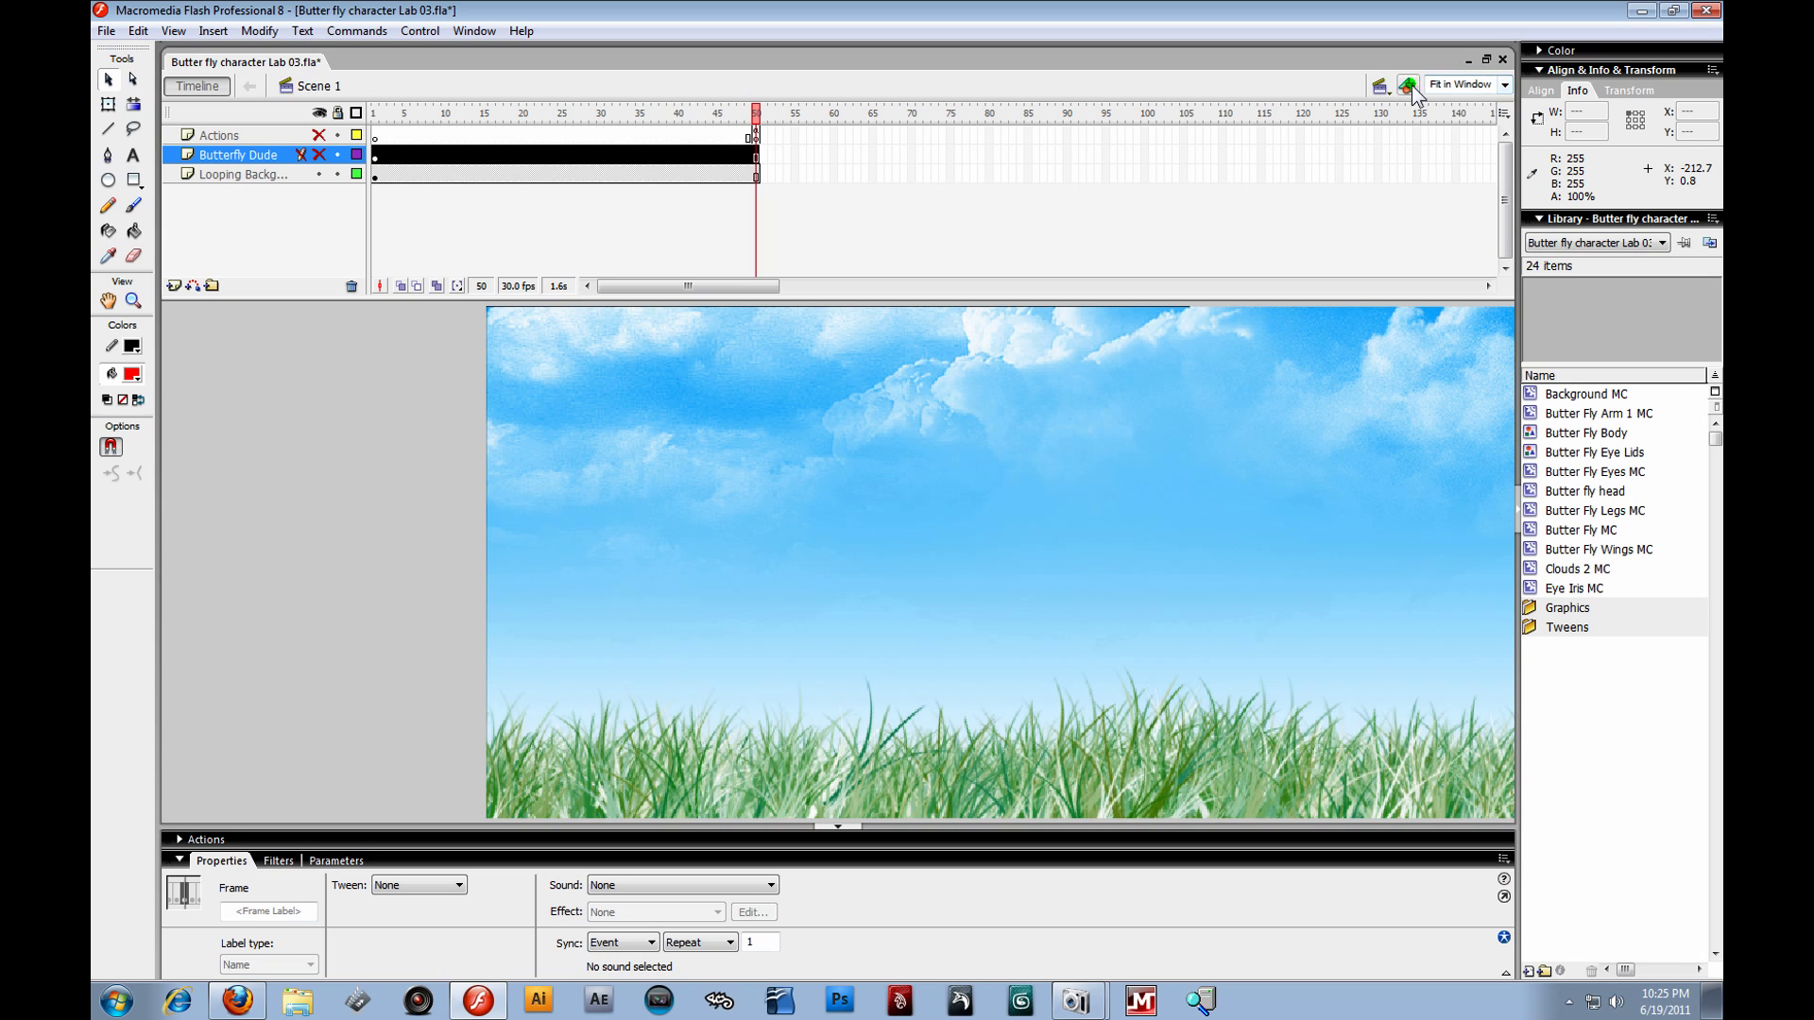
- Set the stage magnification to 75%
click(1507, 84)
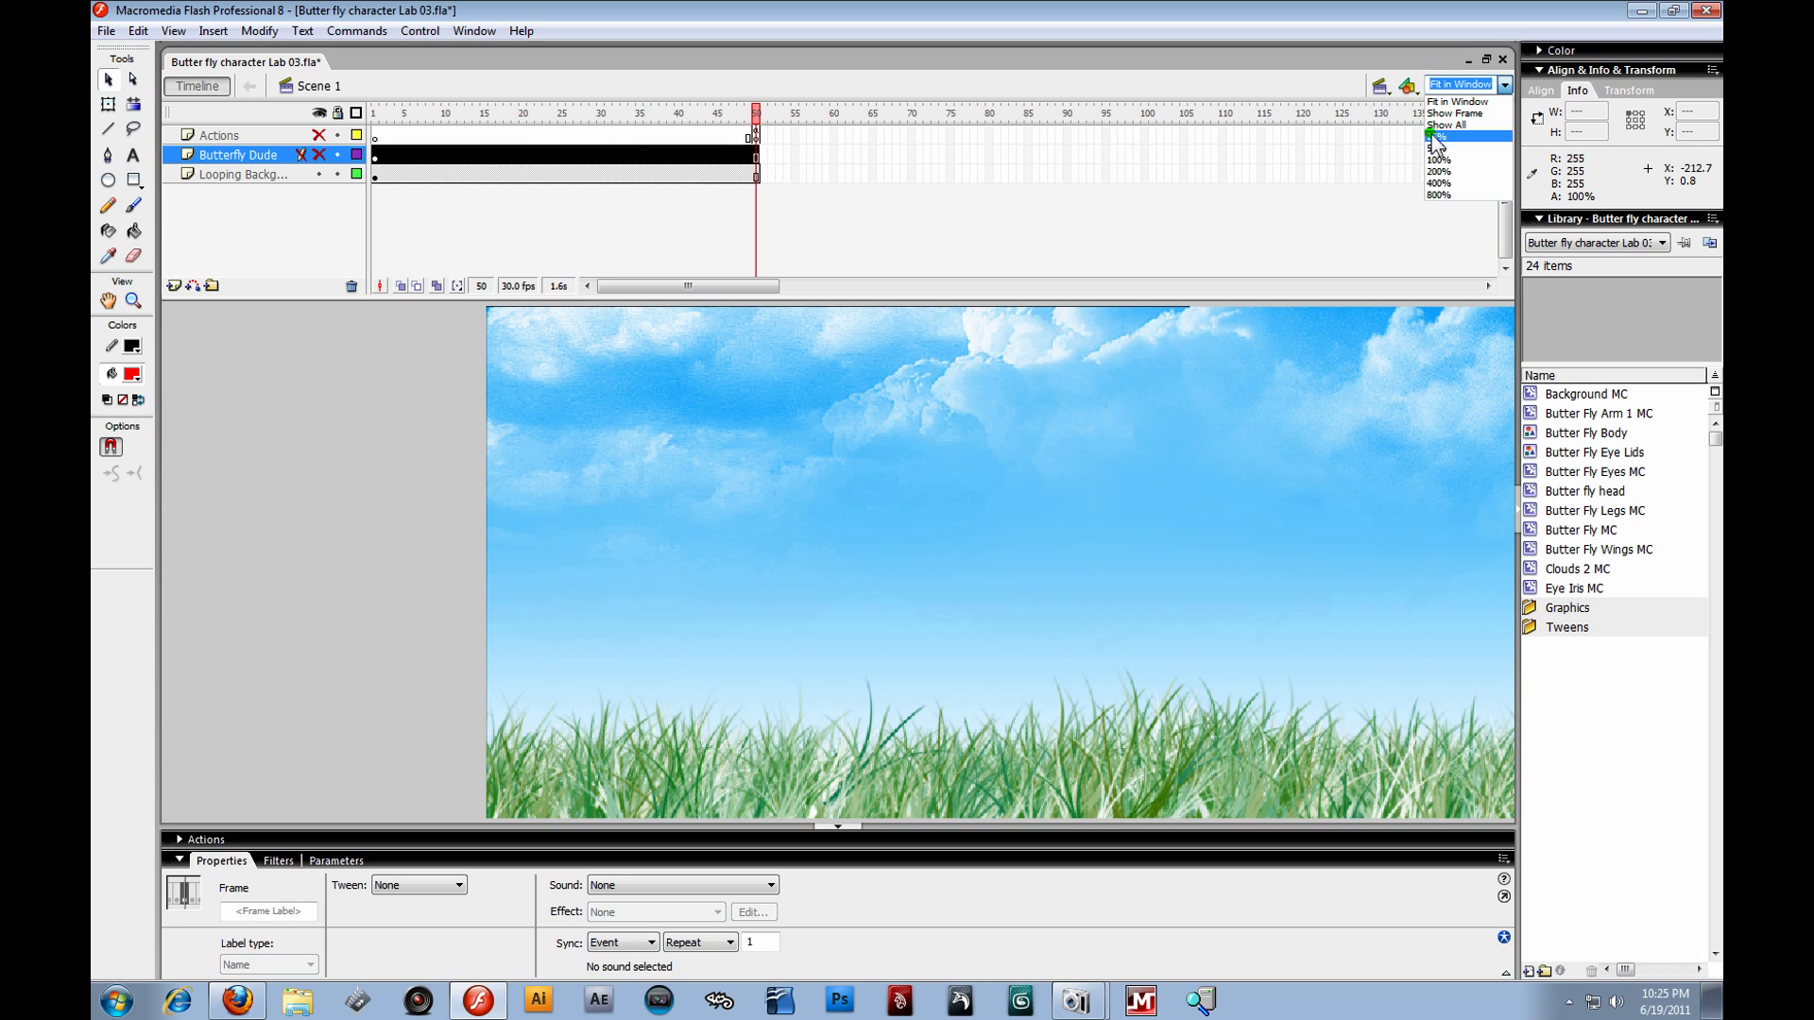
click(1434, 146)
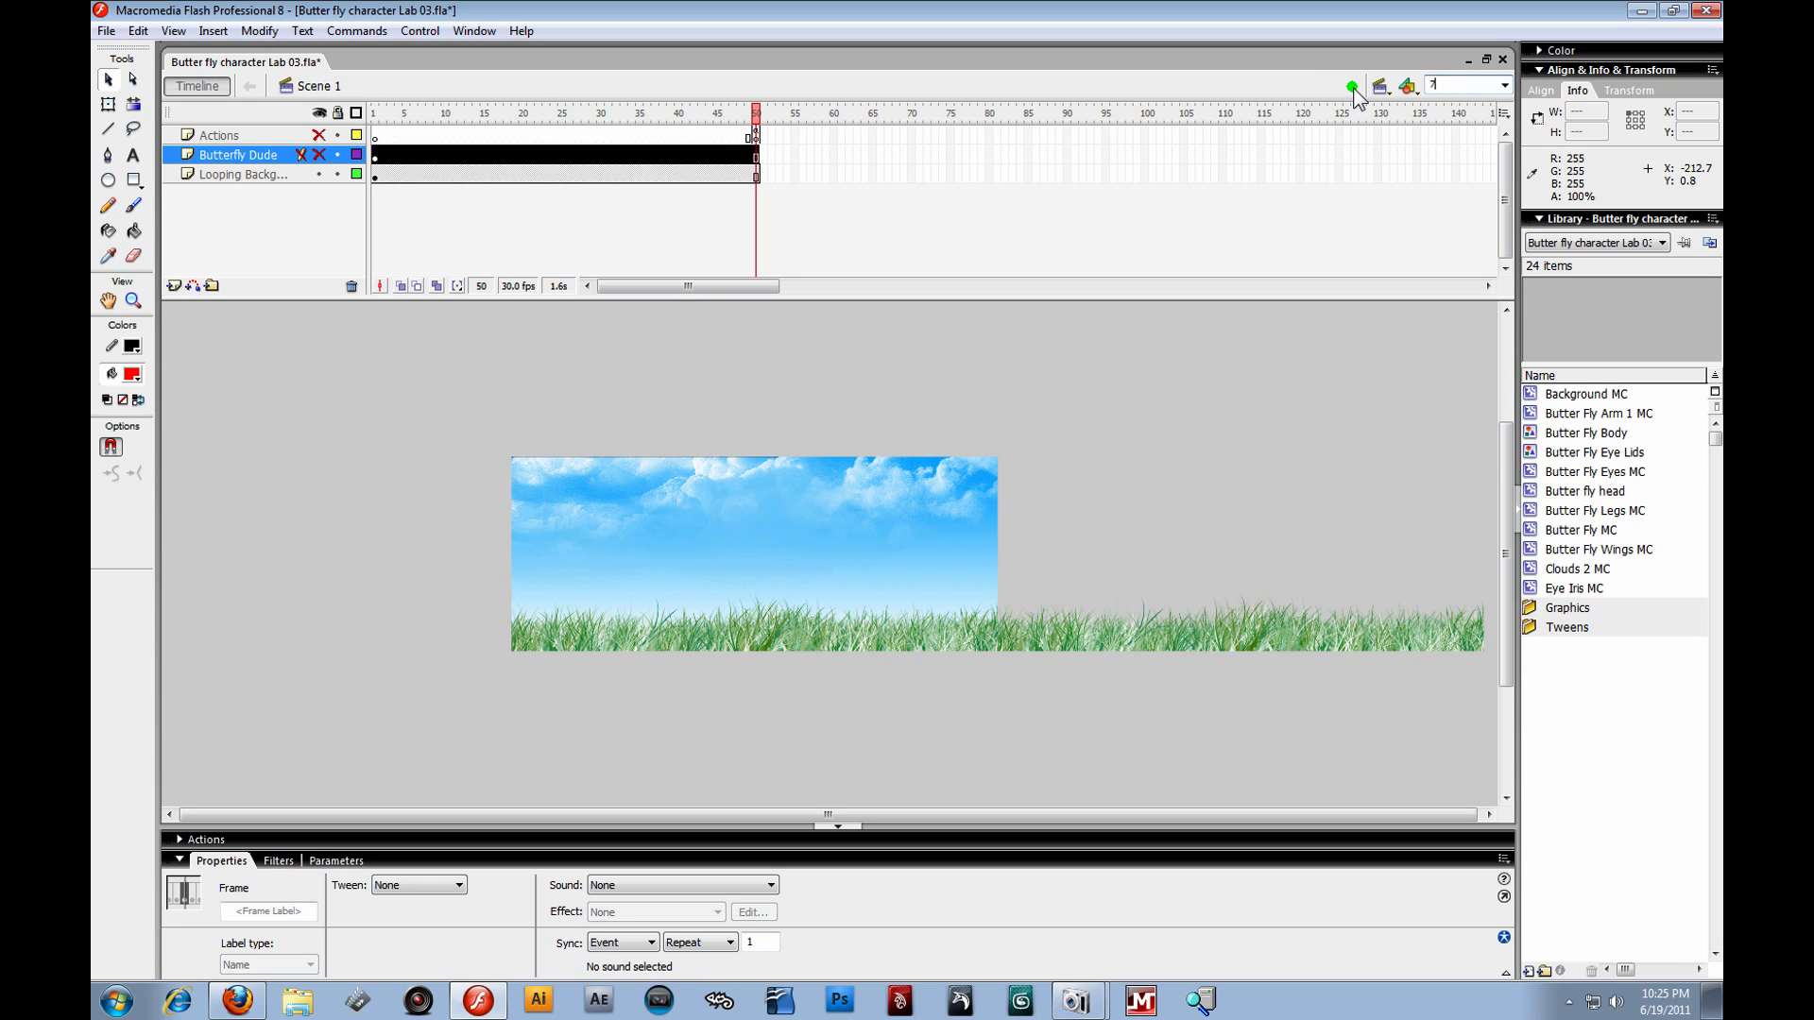
key(Return)
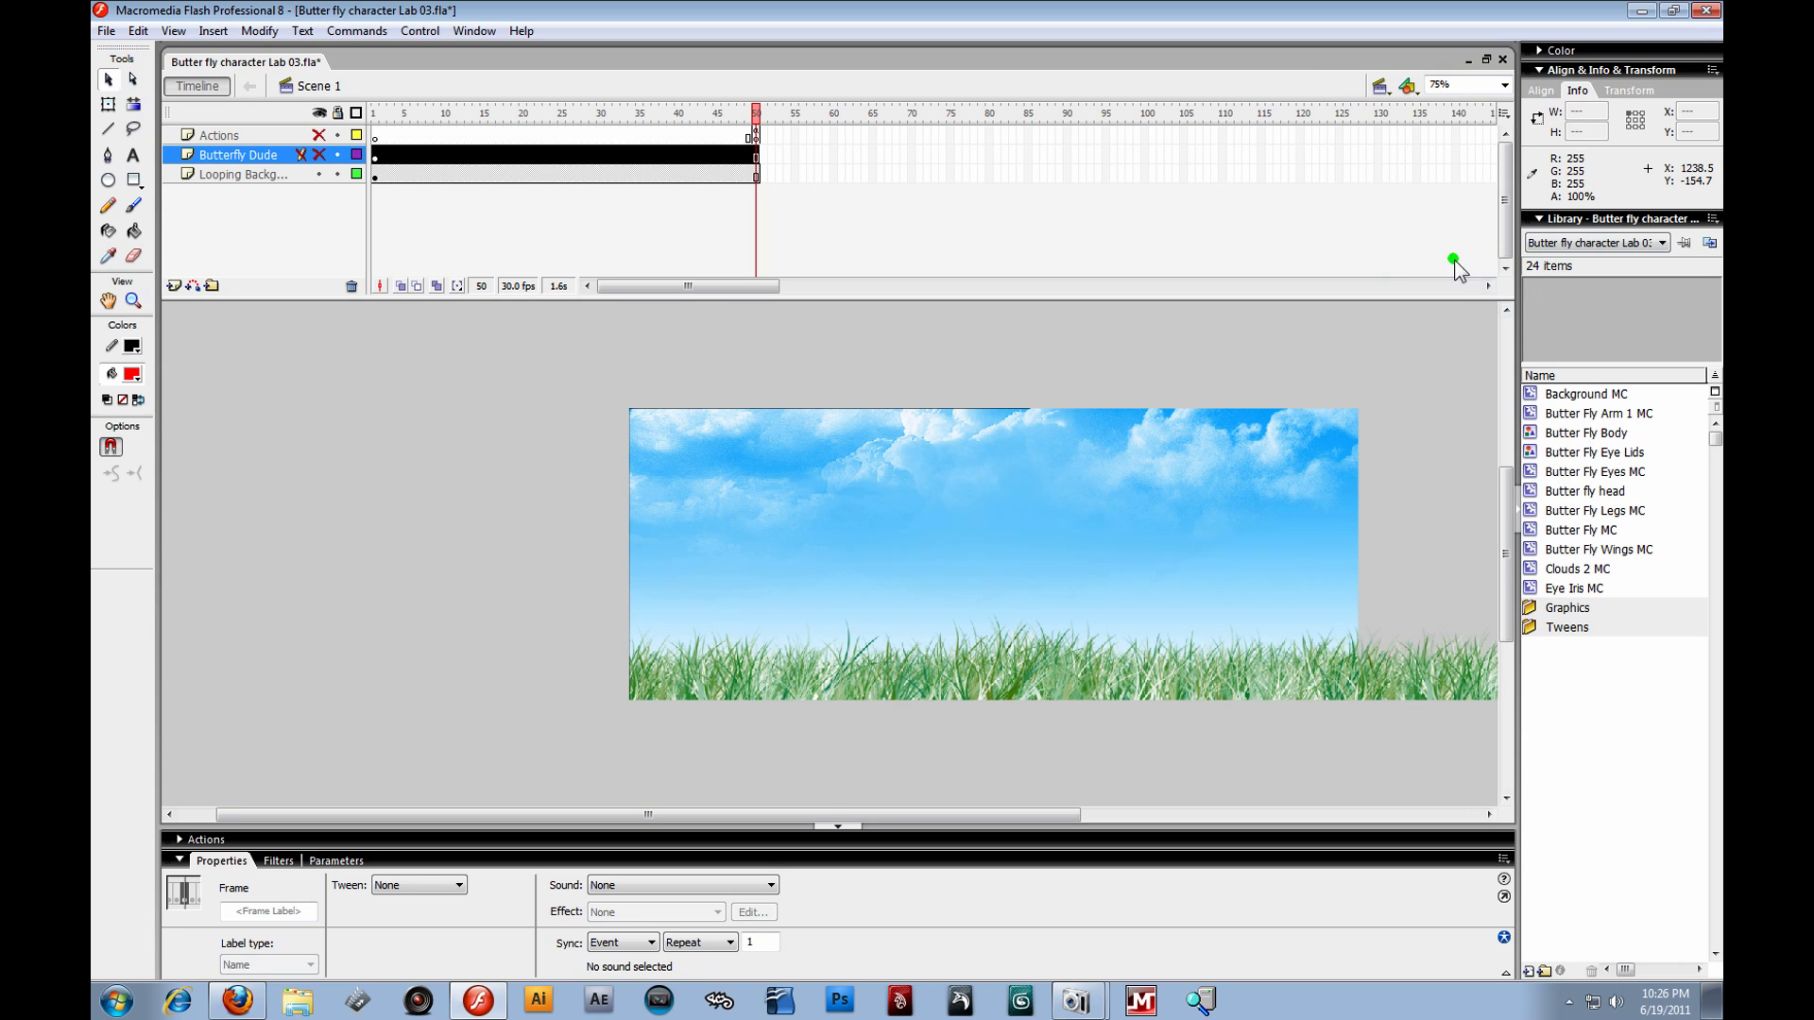
drag(638, 812, 855, 881)
- Change the Background MC instance on the Looping Background layer to a Movie Clip
click(363, 510)
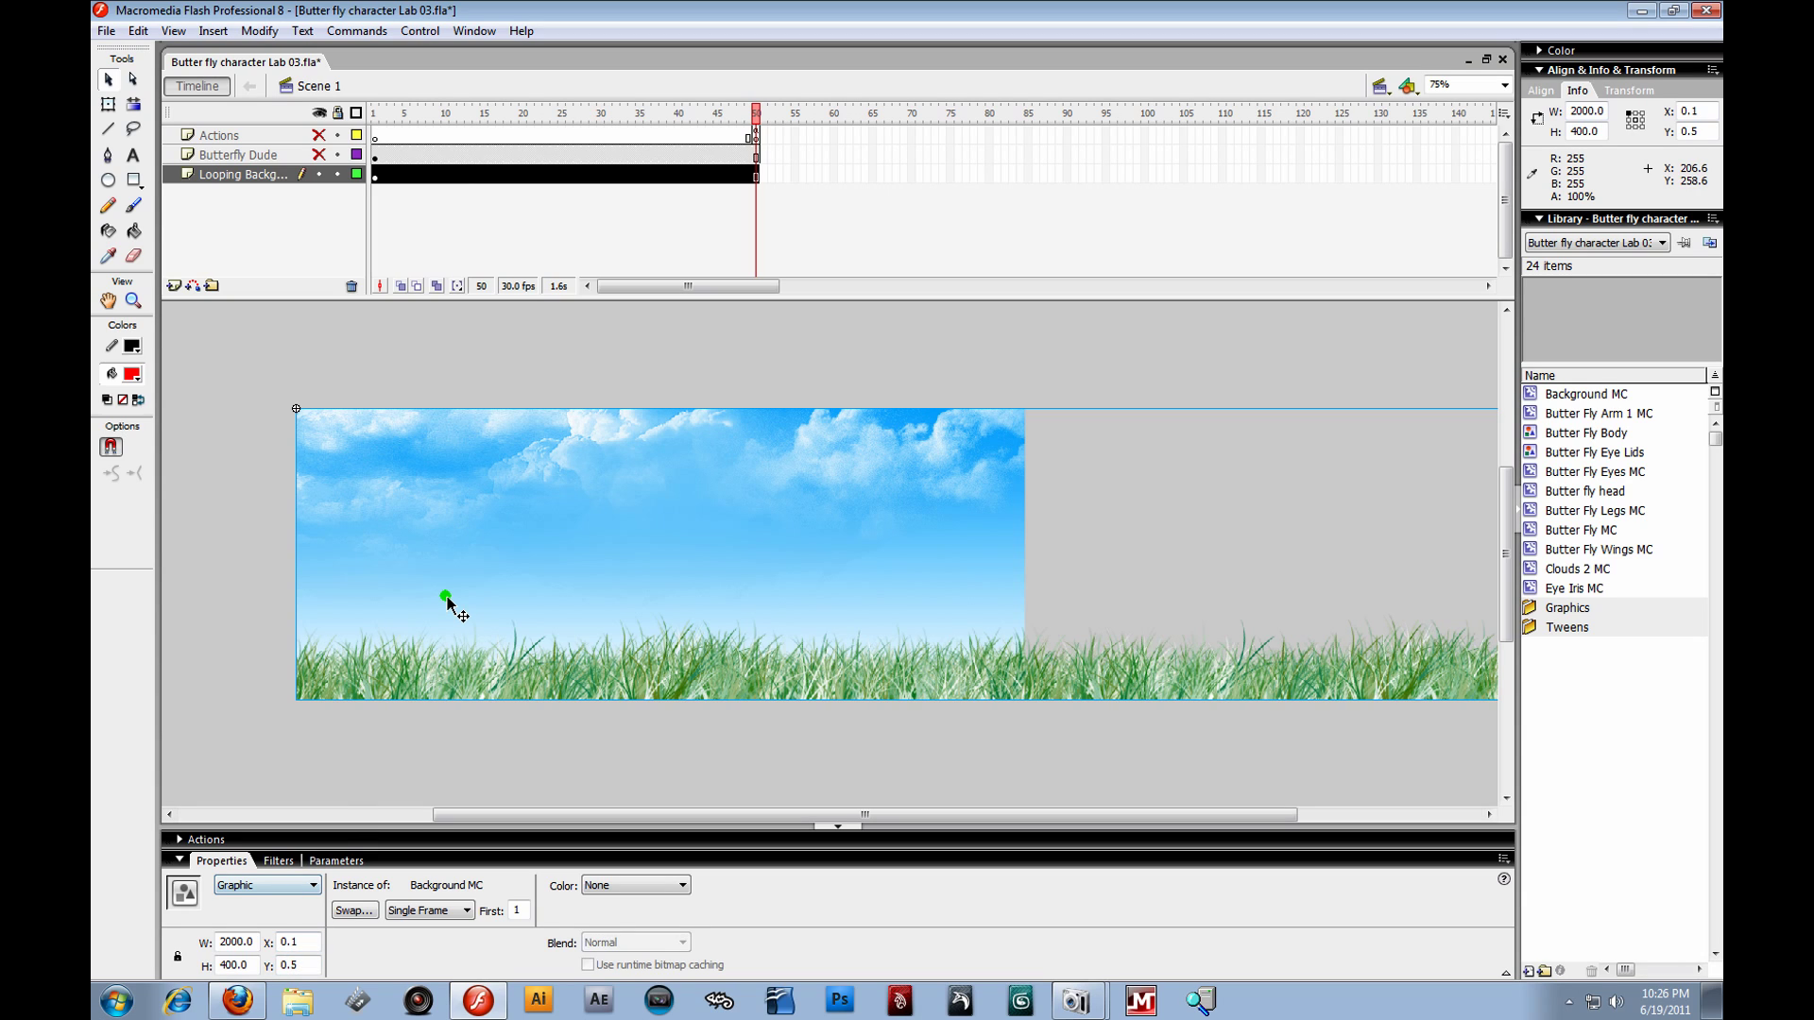
click(308, 890)
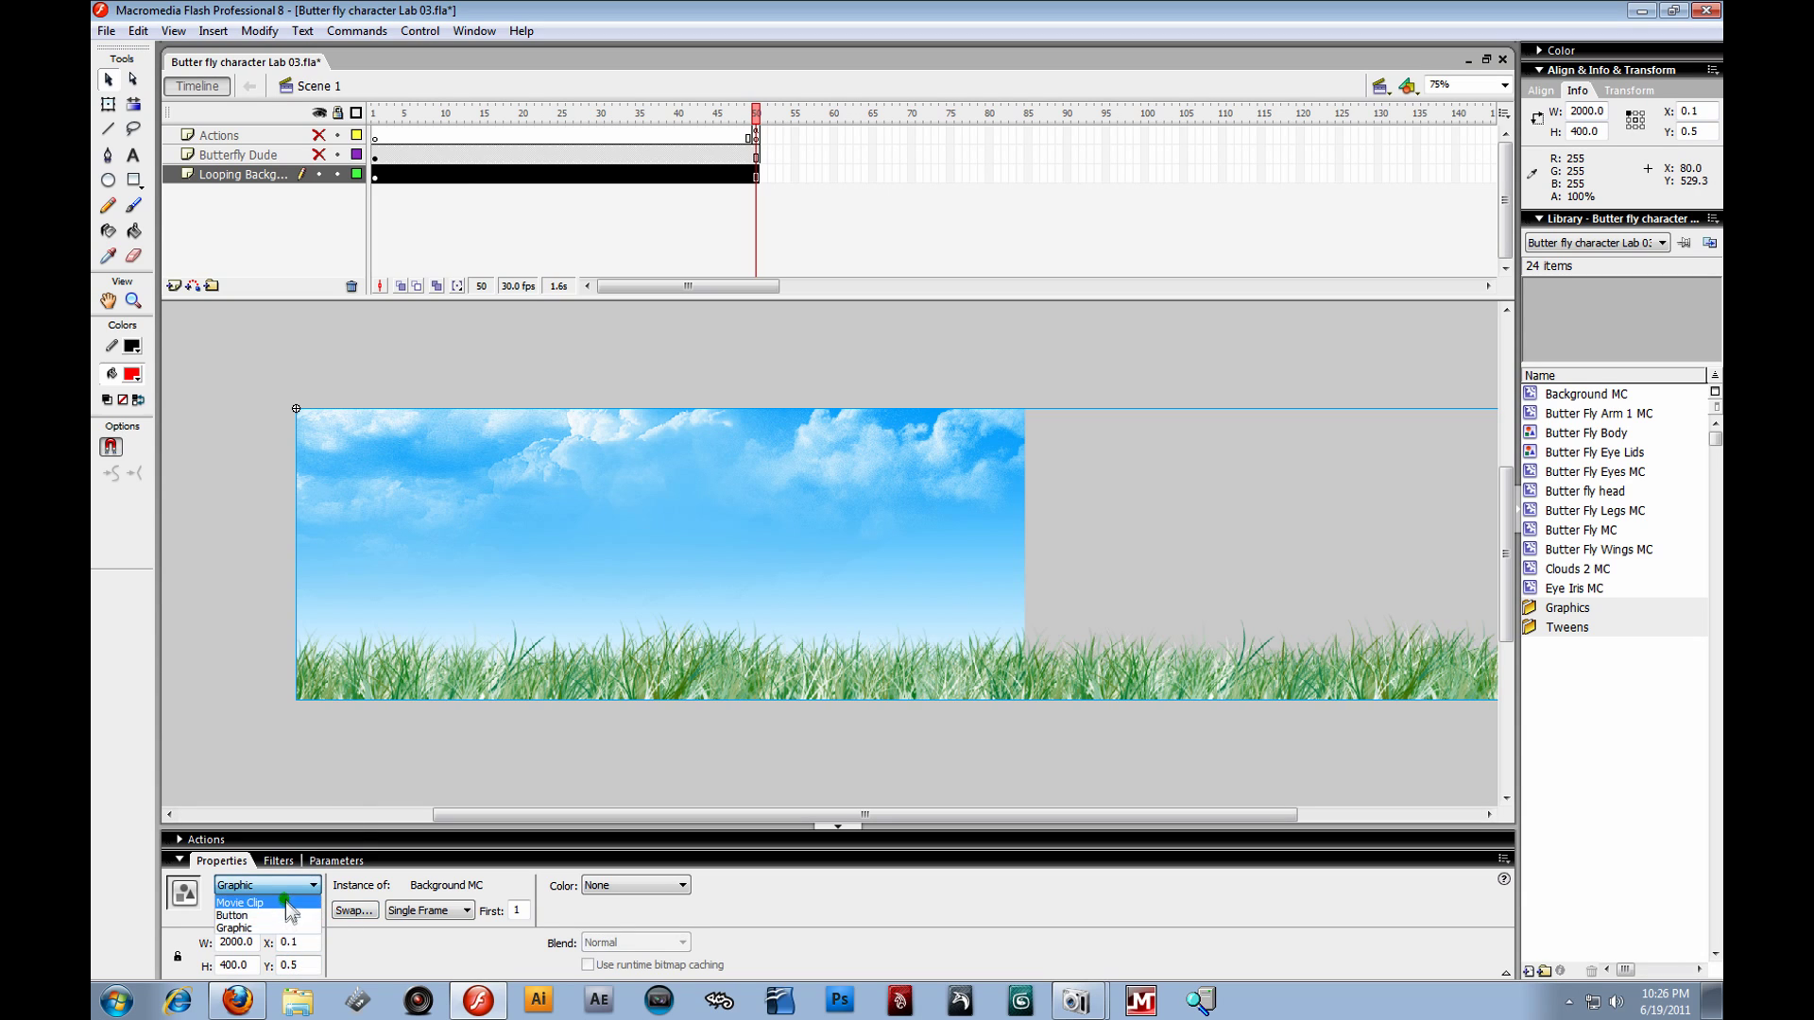
click(286, 901)
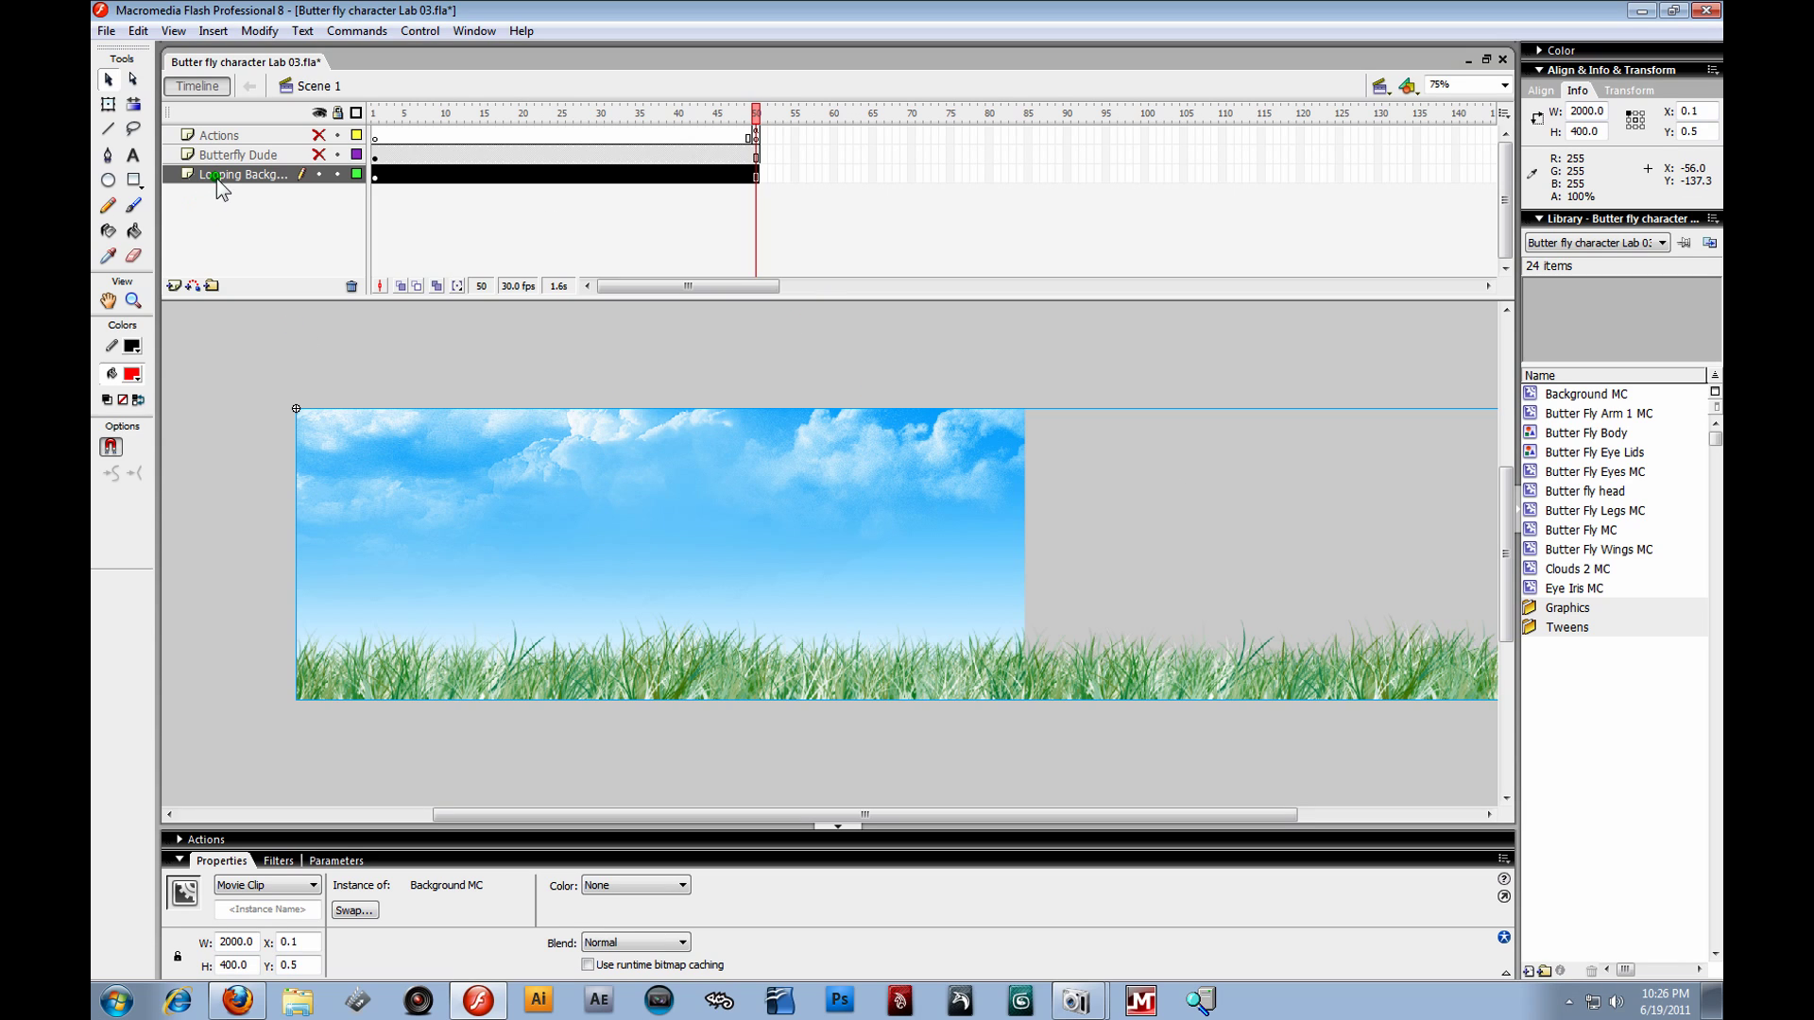
- Open the Background MC symbol for editing from its instance on the stage
drag(217, 179, 689, 581)
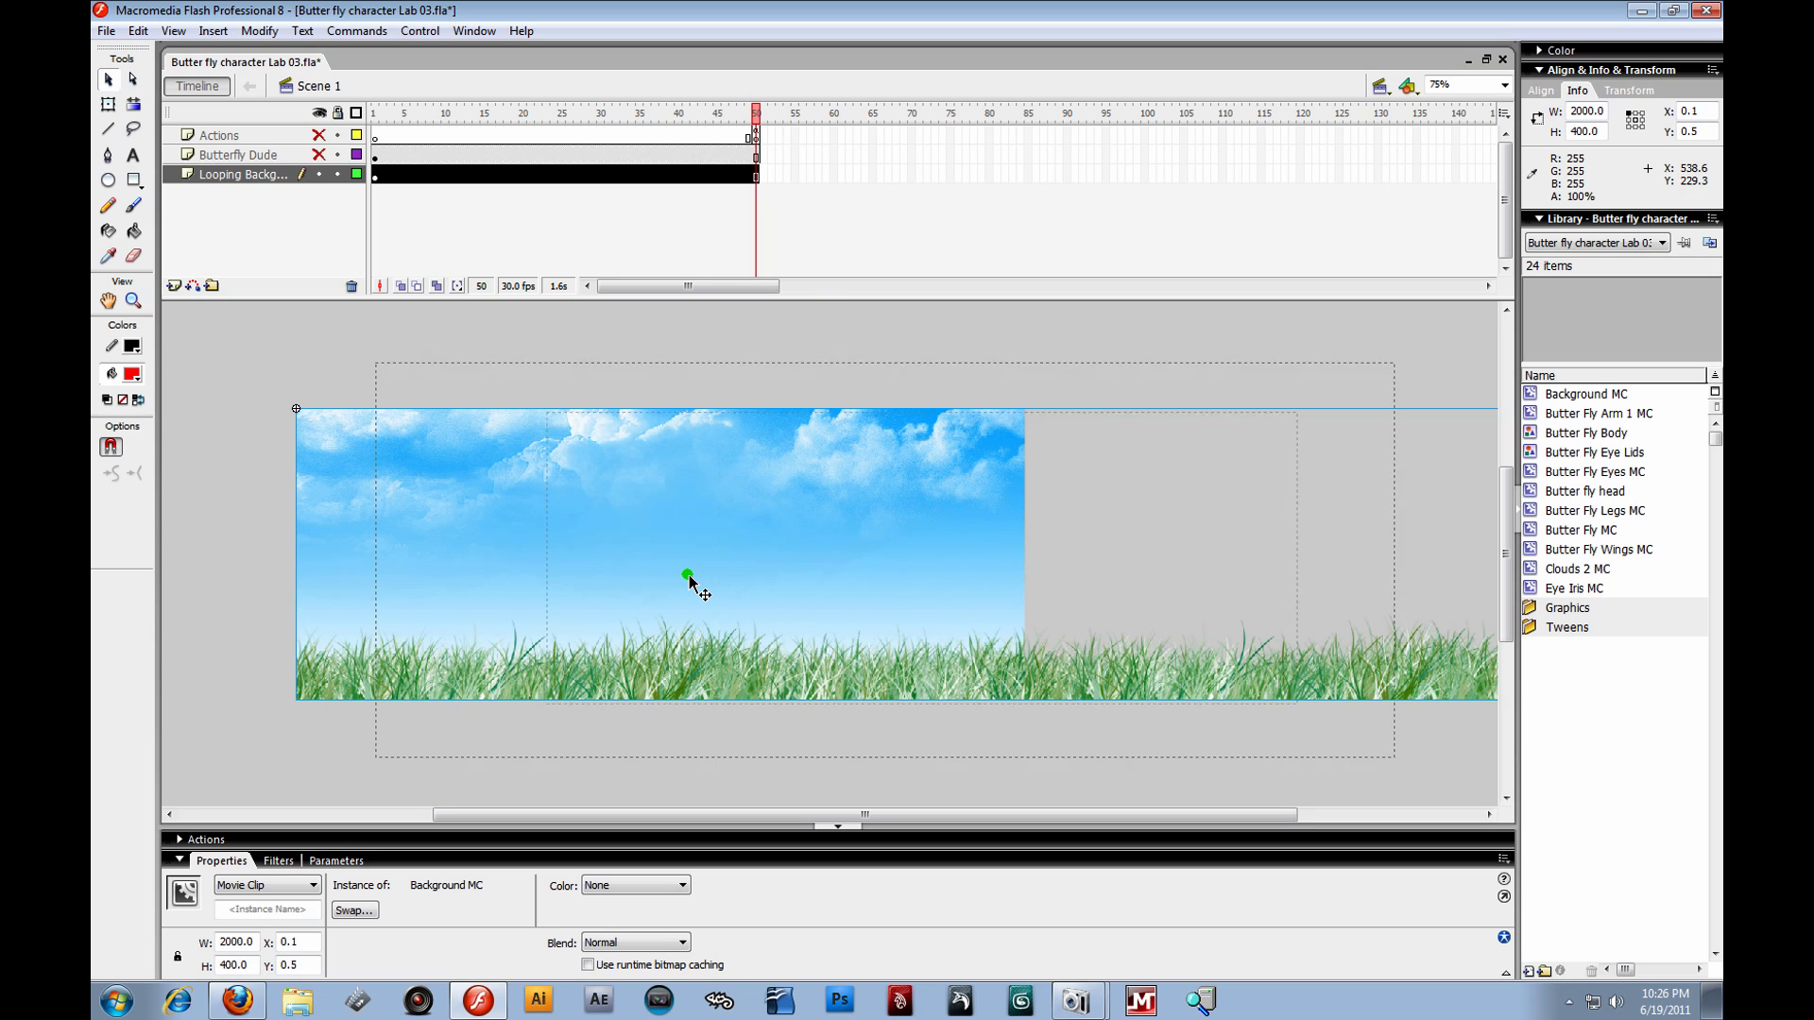
double_click(690, 581)
click(205, 86)
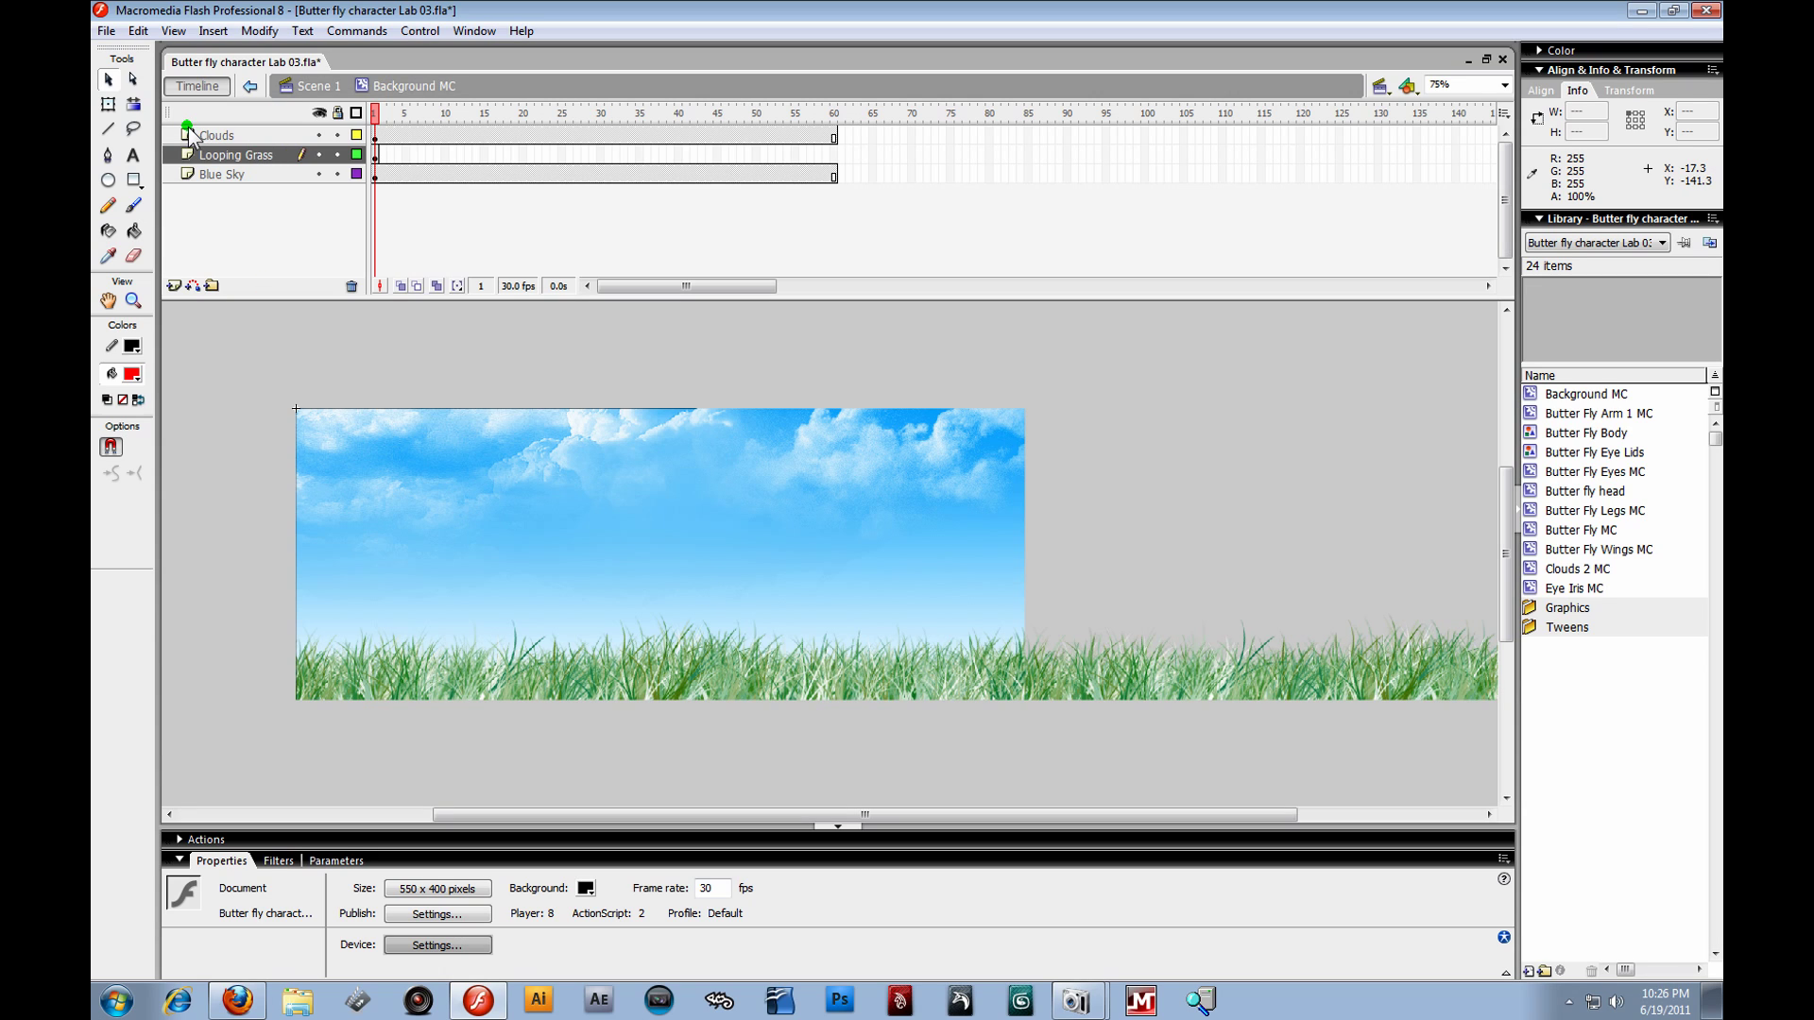
- Examine the Clouds layer's contents and the timeline inside Clouds 2 MC, and return to Background MC
drag(235, 138, 499, 437)
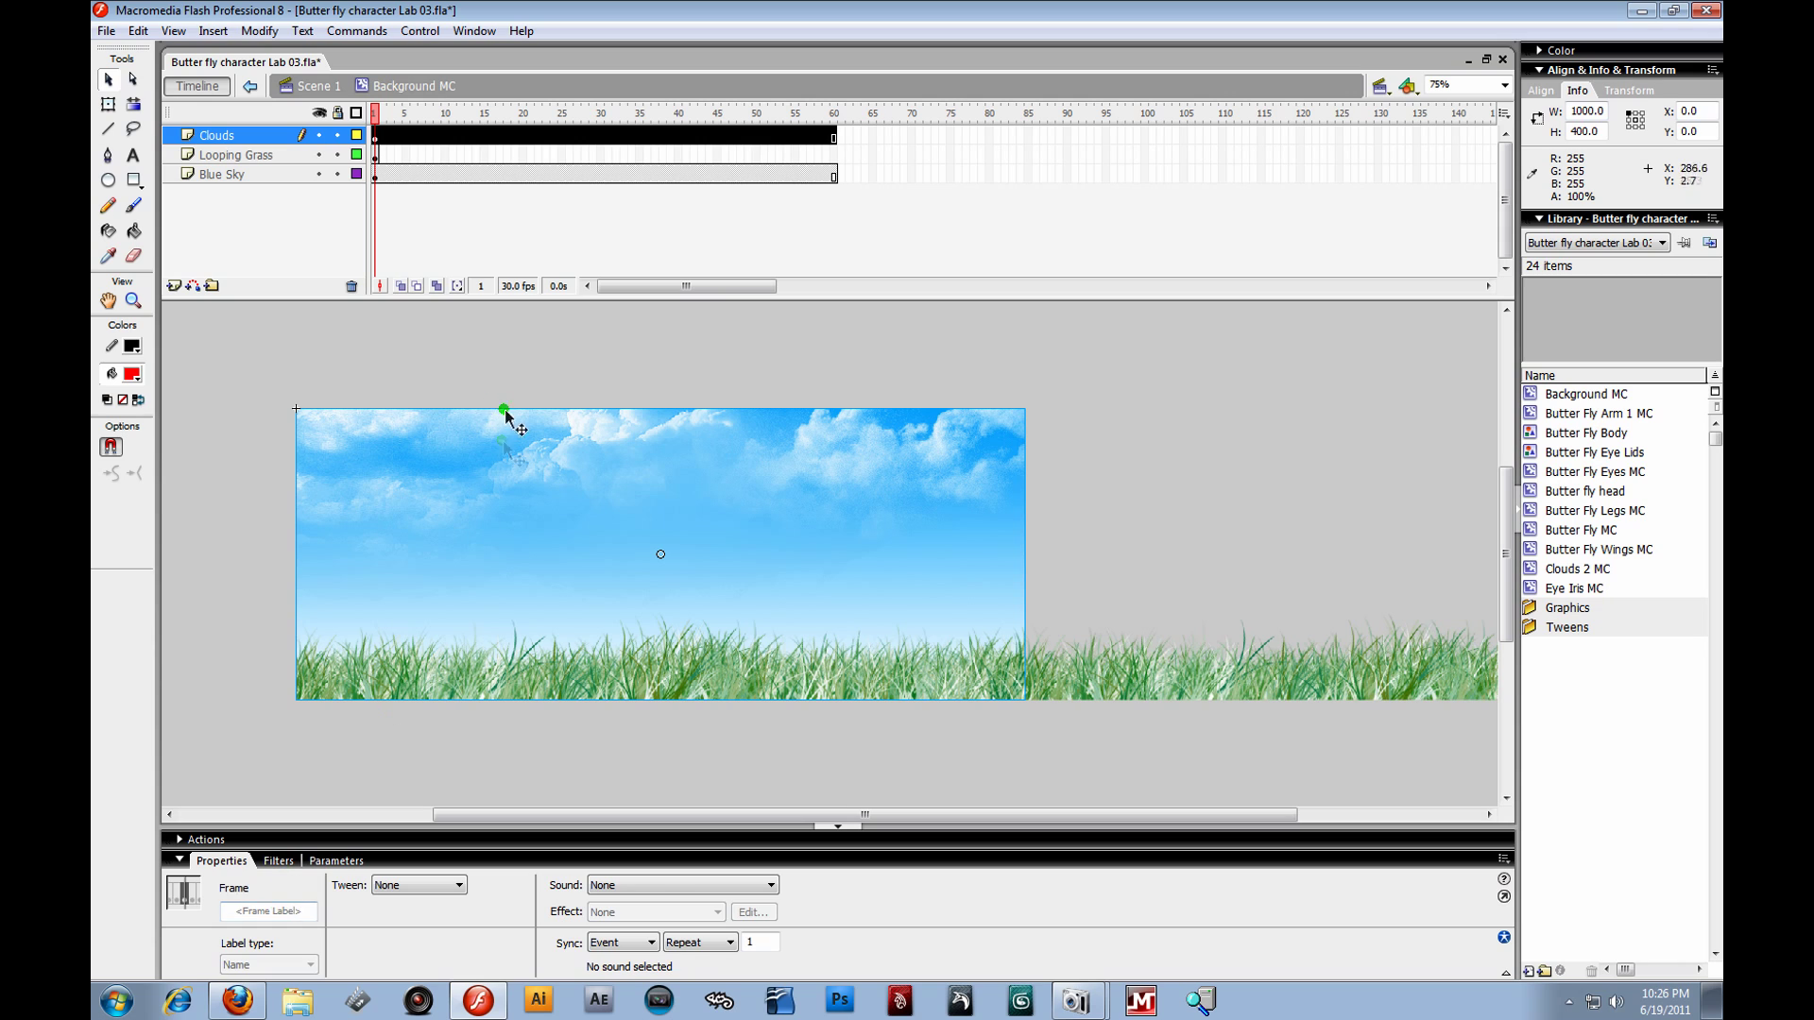
click(301, 369)
click(393, 477)
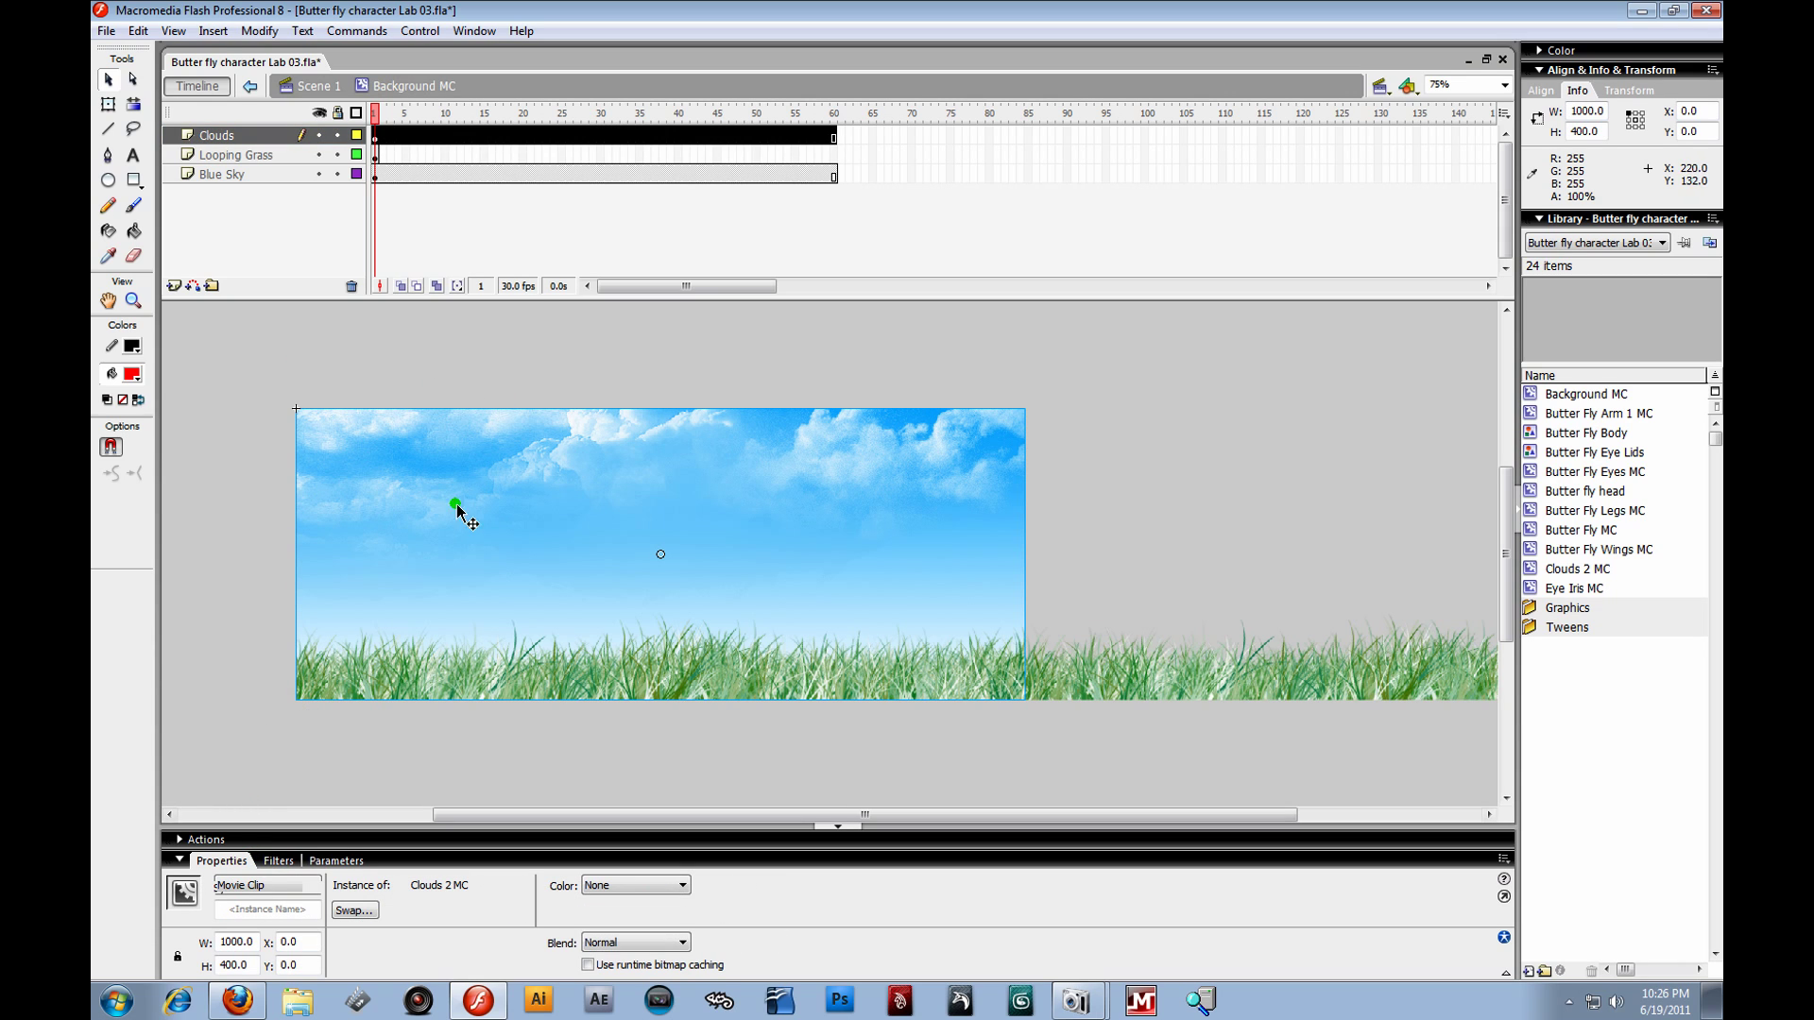
double_click(513, 498)
click(376, 136)
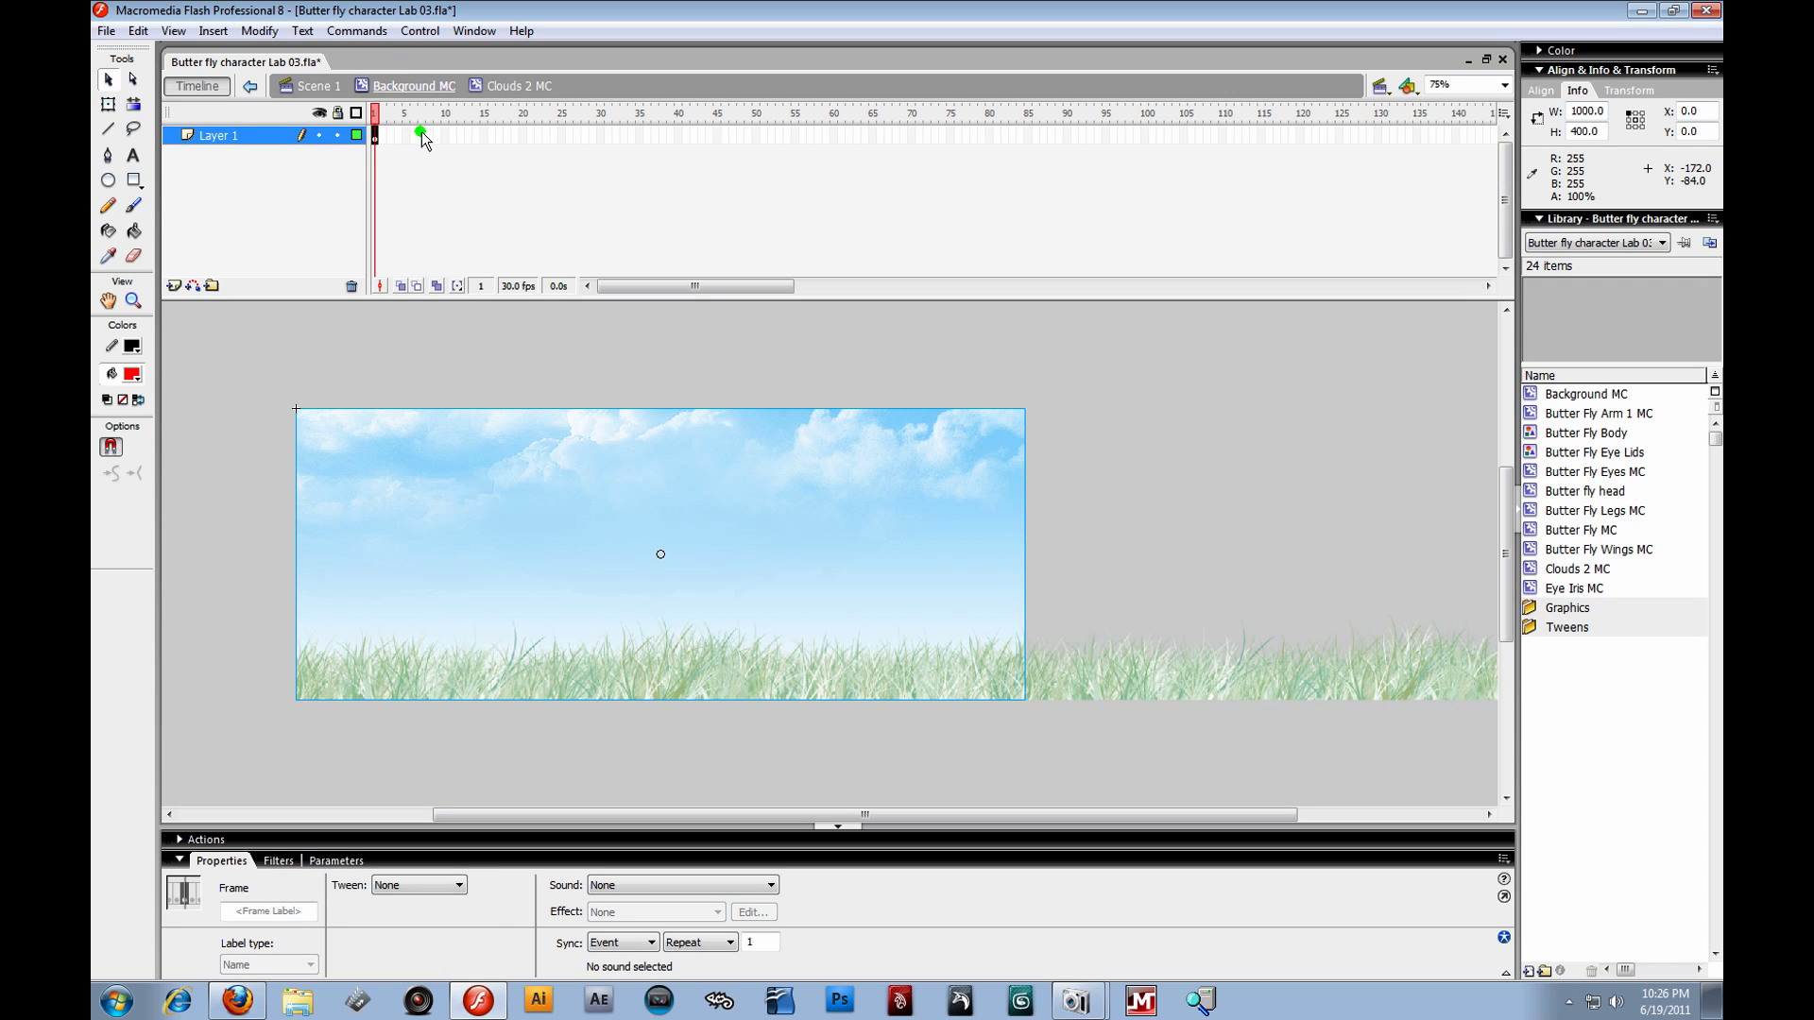
click(430, 86)
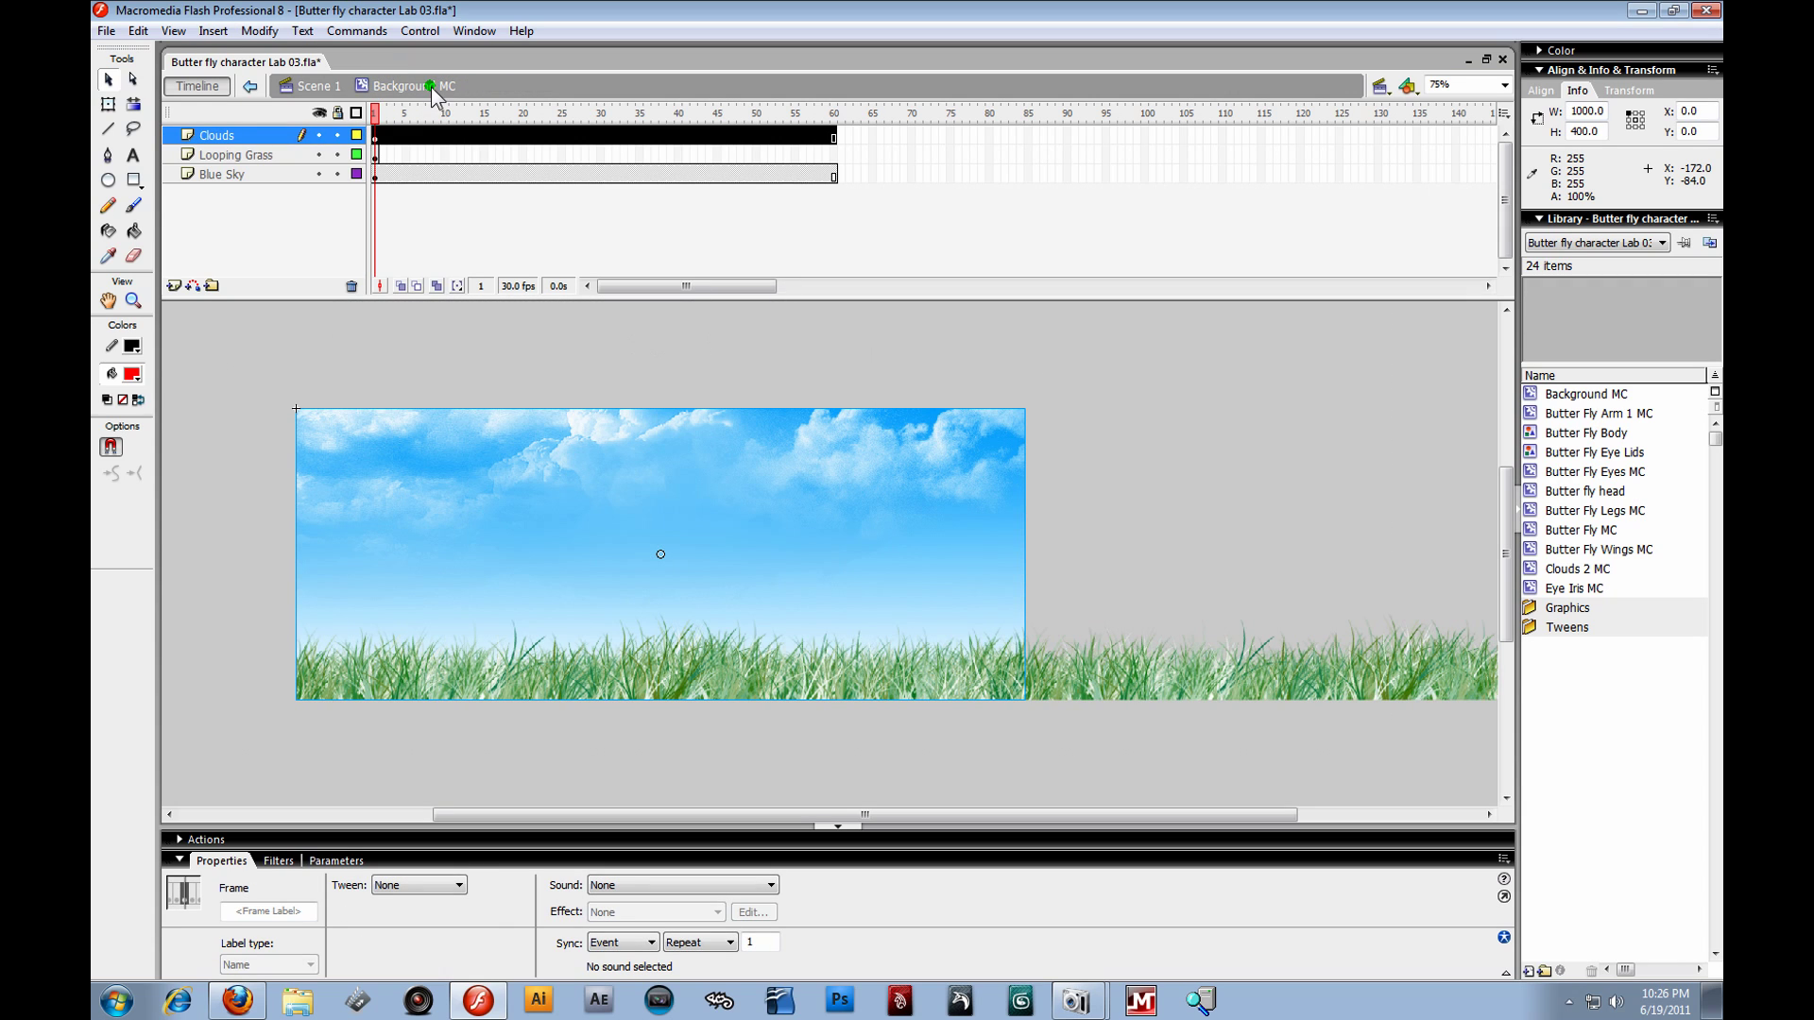
- Toggle the Clouds layer's visibility to compare the scene, and leave the layer hidden
click(322, 134)
click(322, 134)
click(321, 134)
click(321, 133)
click(321, 133)
click(320, 133)
click(321, 133)
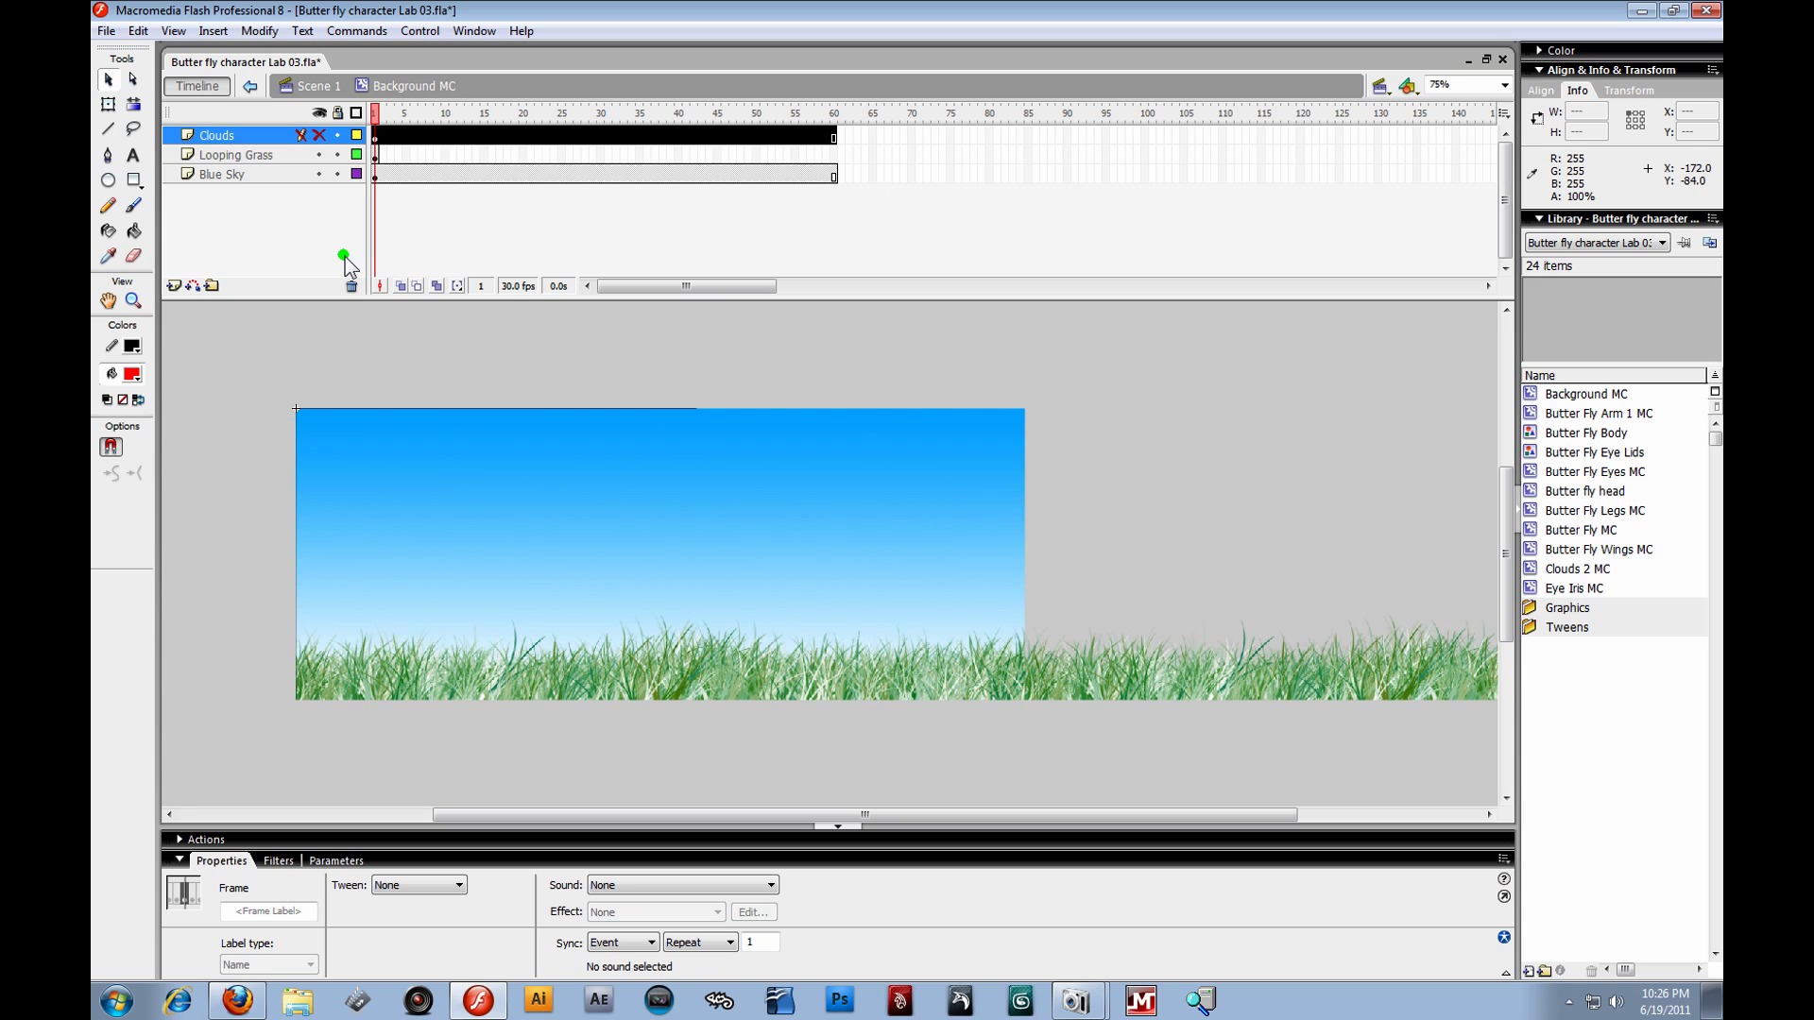
- Examine the Blue Sky layer's contents and the timeline inside the Grass Loop symbol, and return to Background MC
mouse_move(374, 113)
mouse_down()
mouse_move(417, 117)
mouse_move(375, 114)
mouse_up()
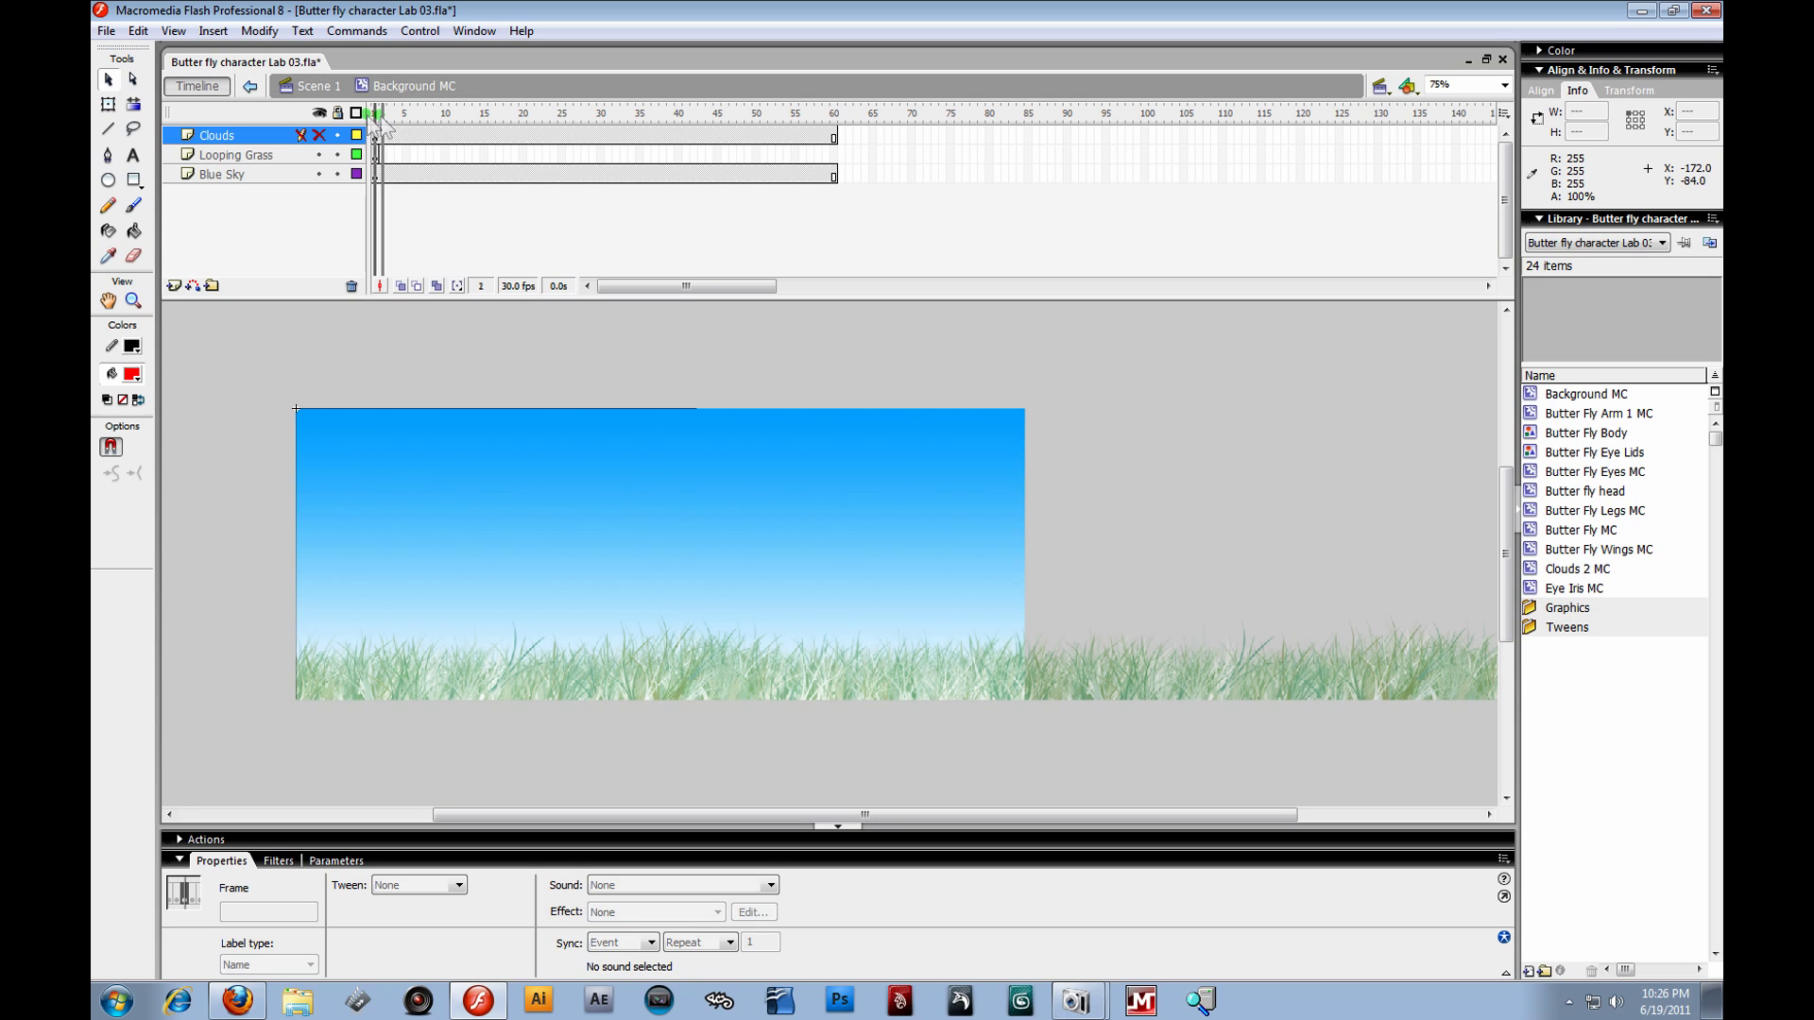
click(382, 199)
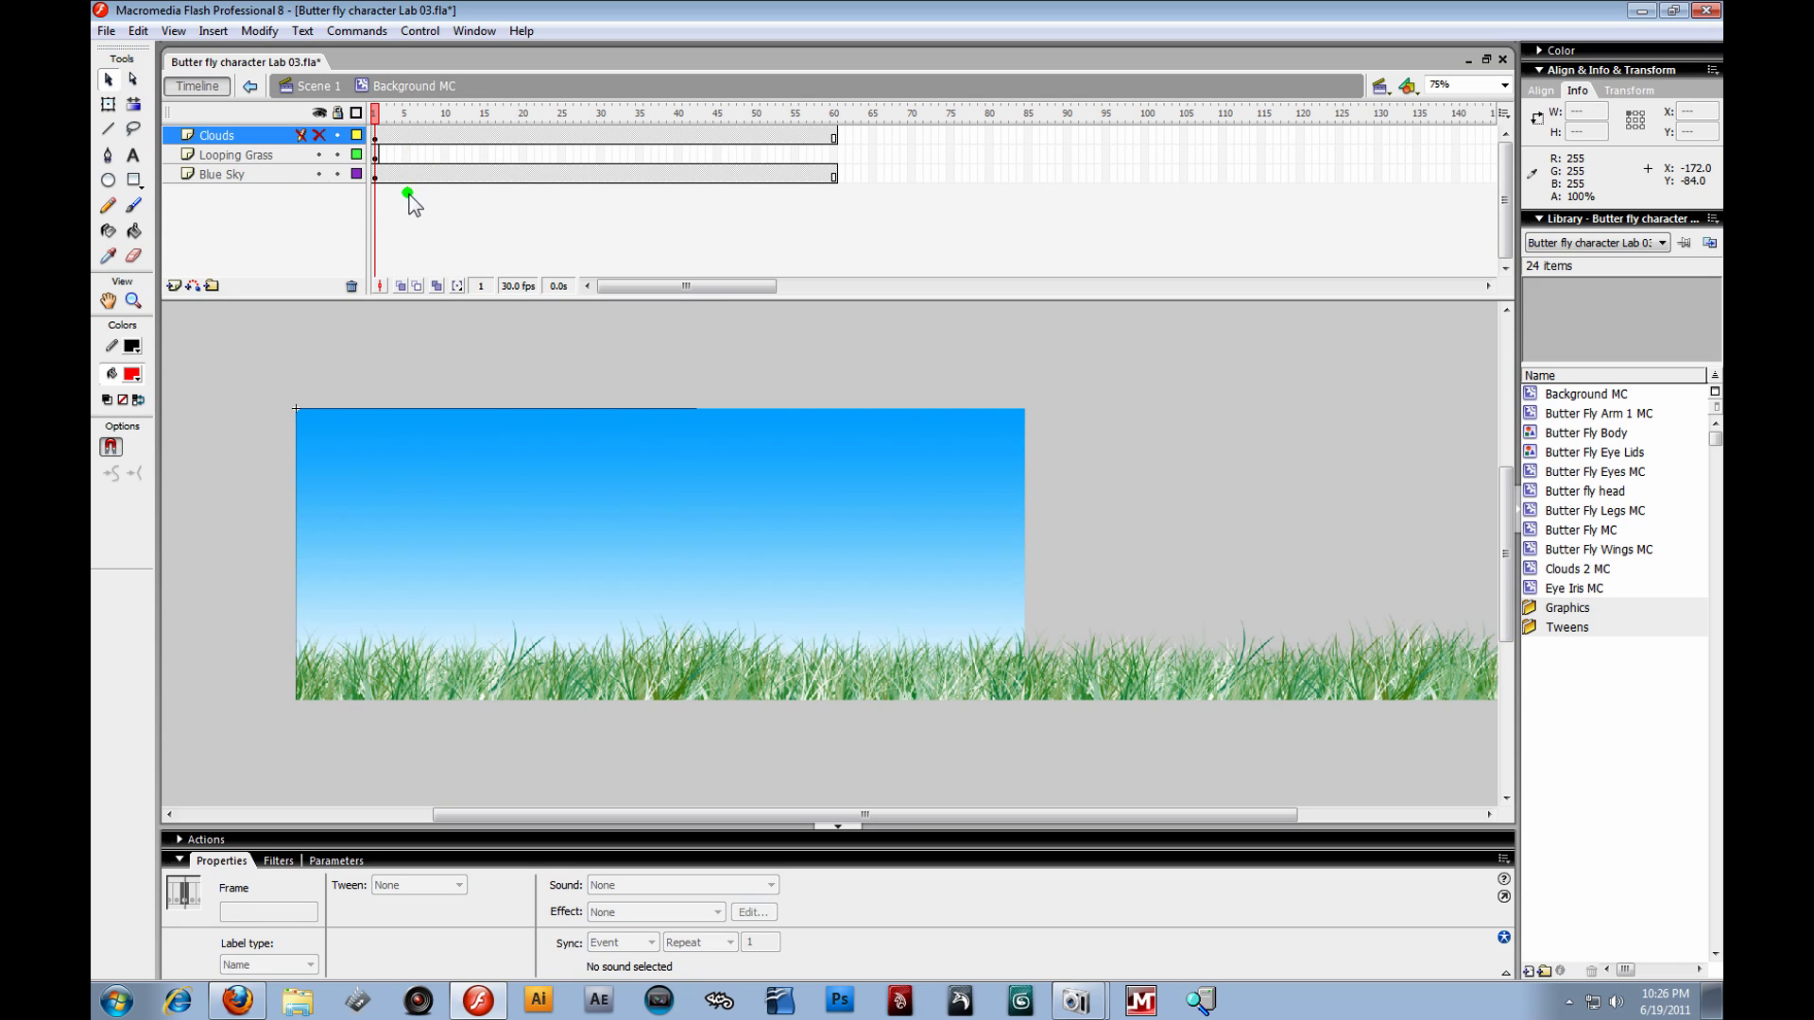
click(376, 175)
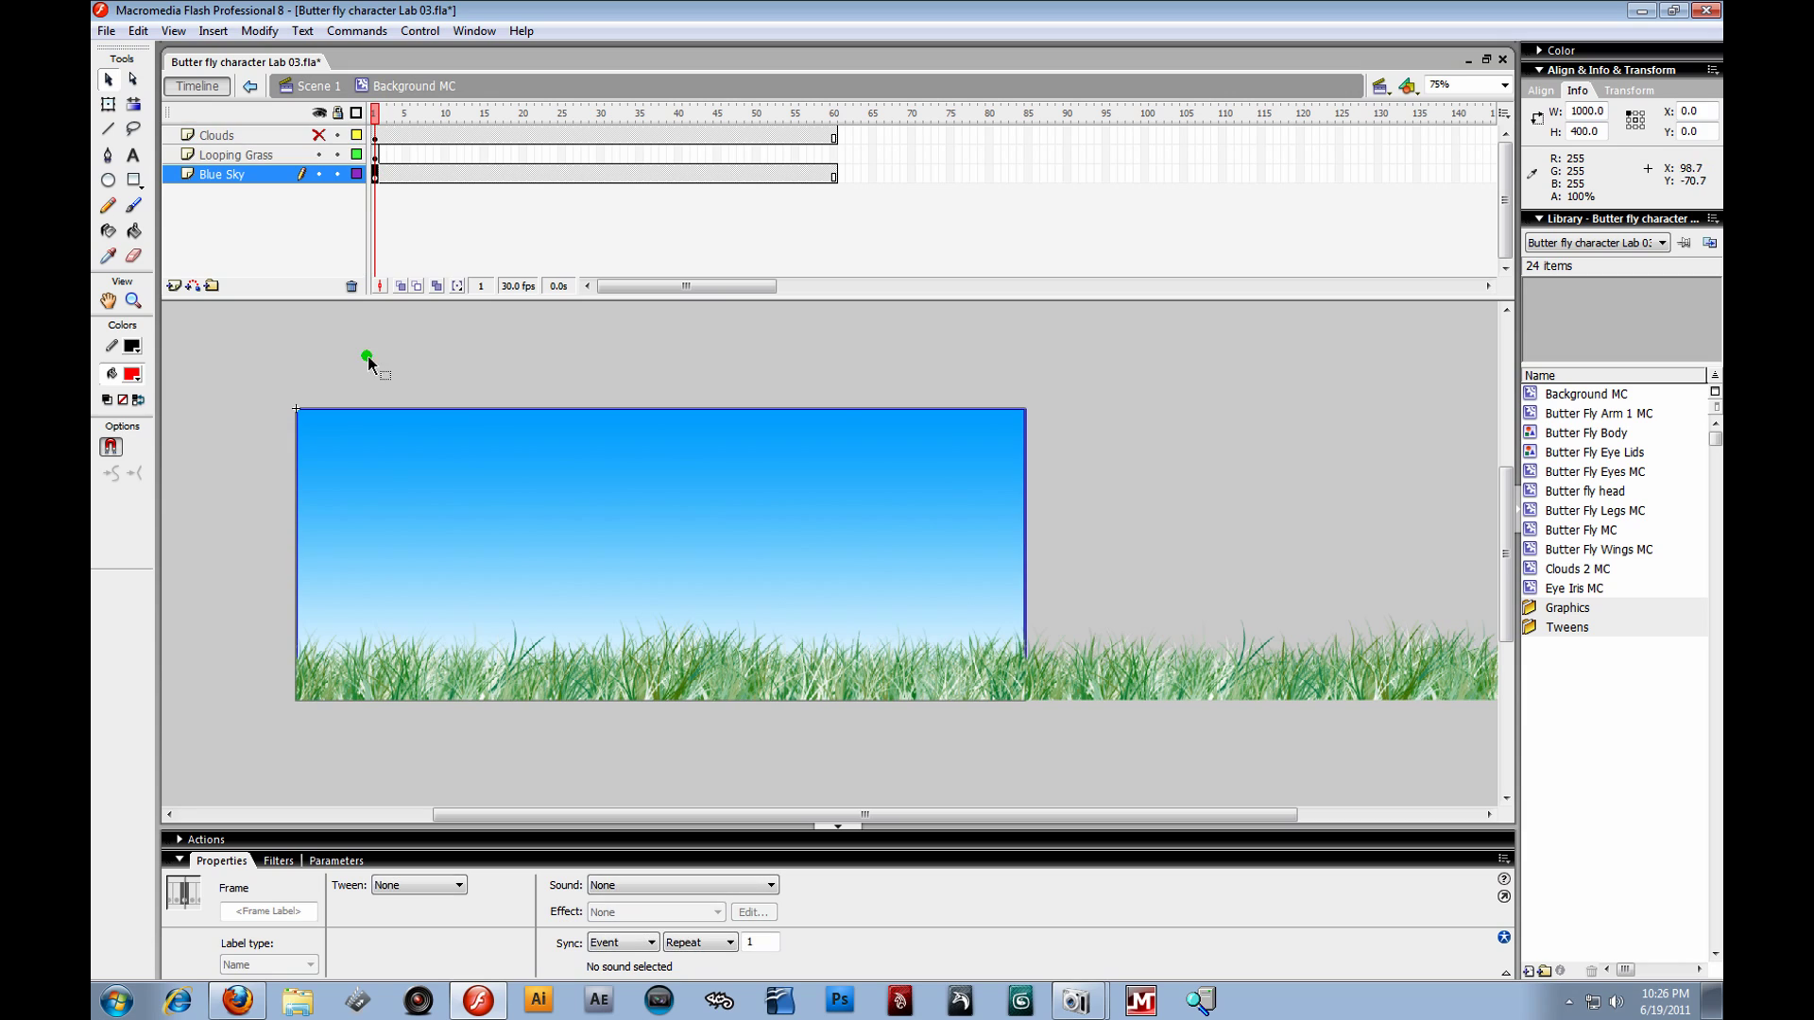
click(517, 506)
click(289, 948)
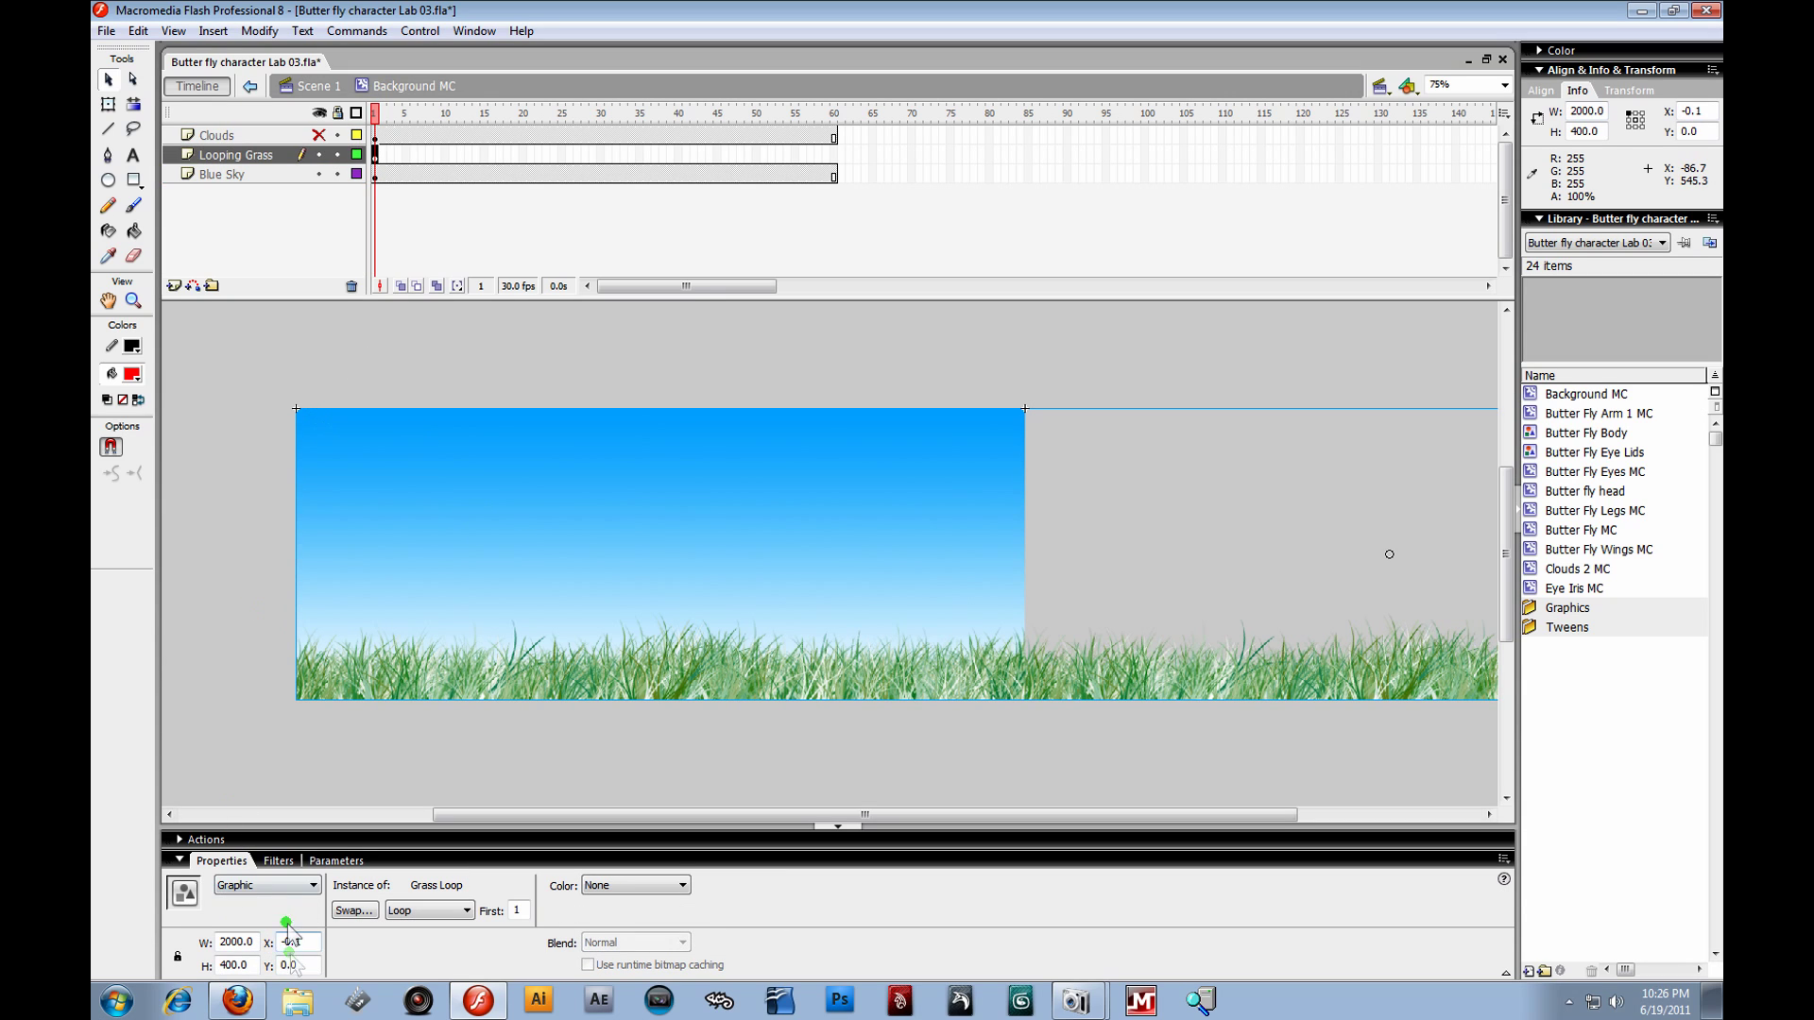
double_click(431, 482)
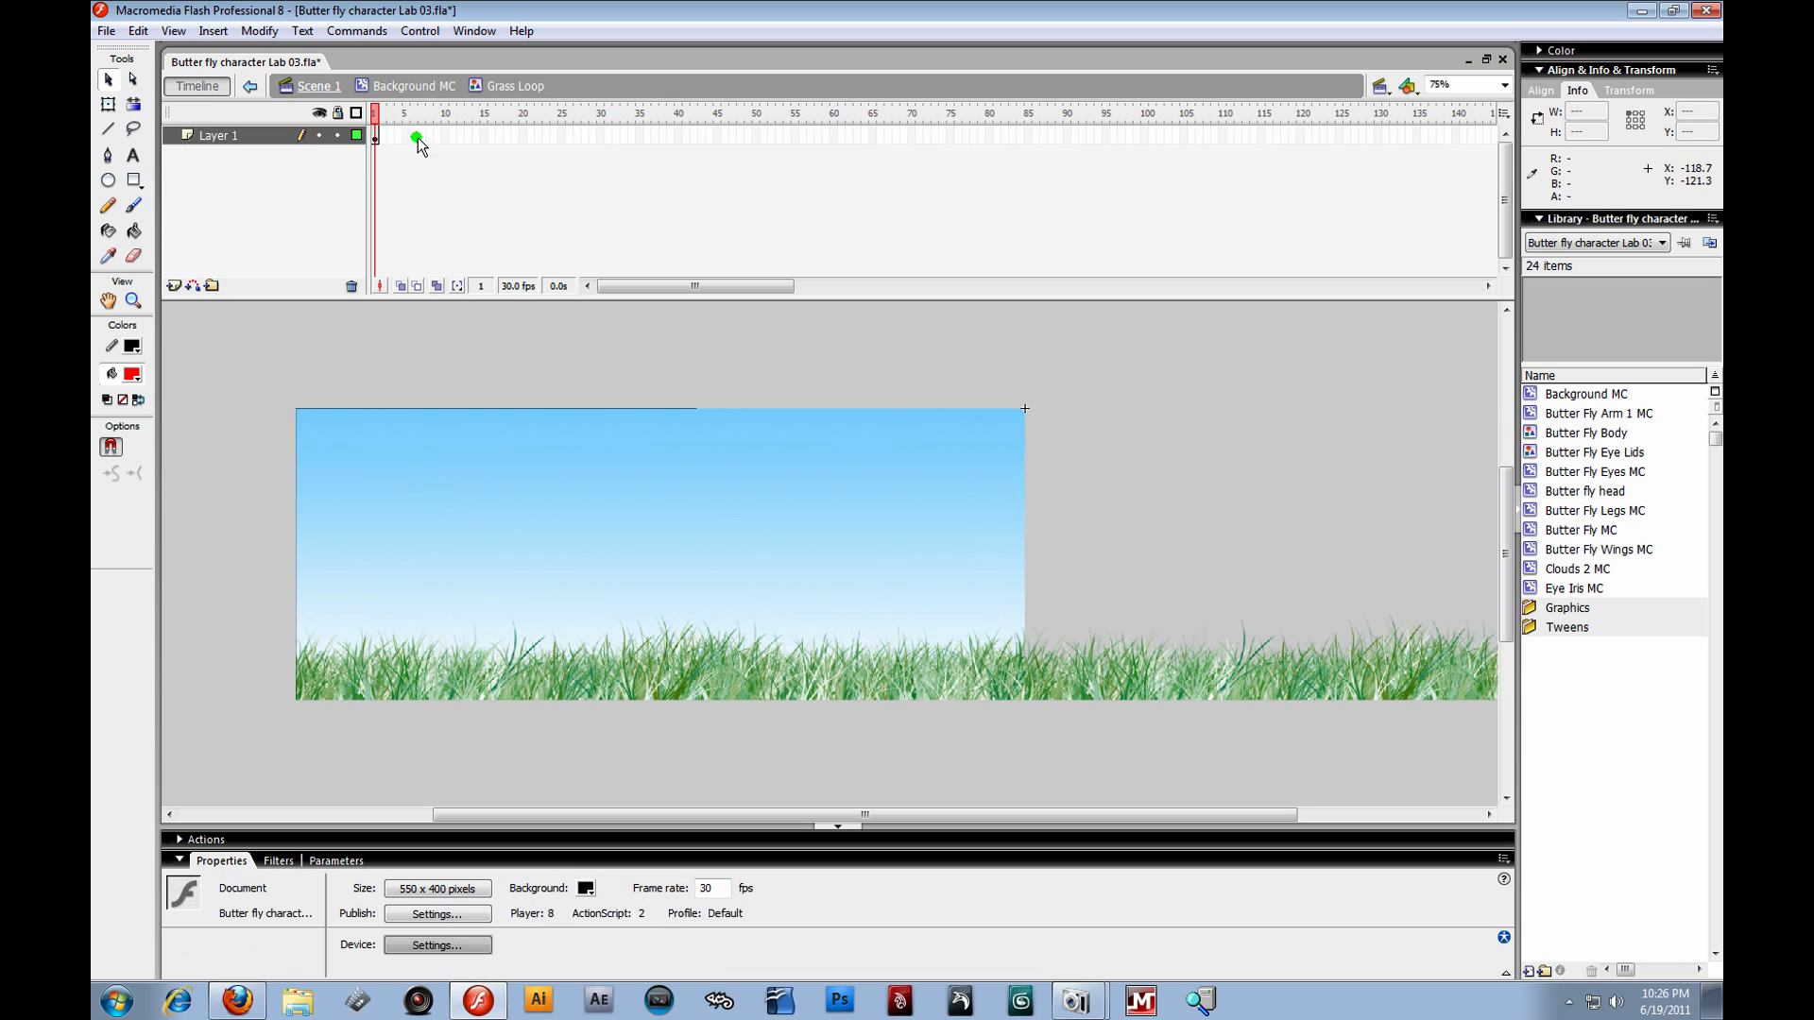
click(378, 137)
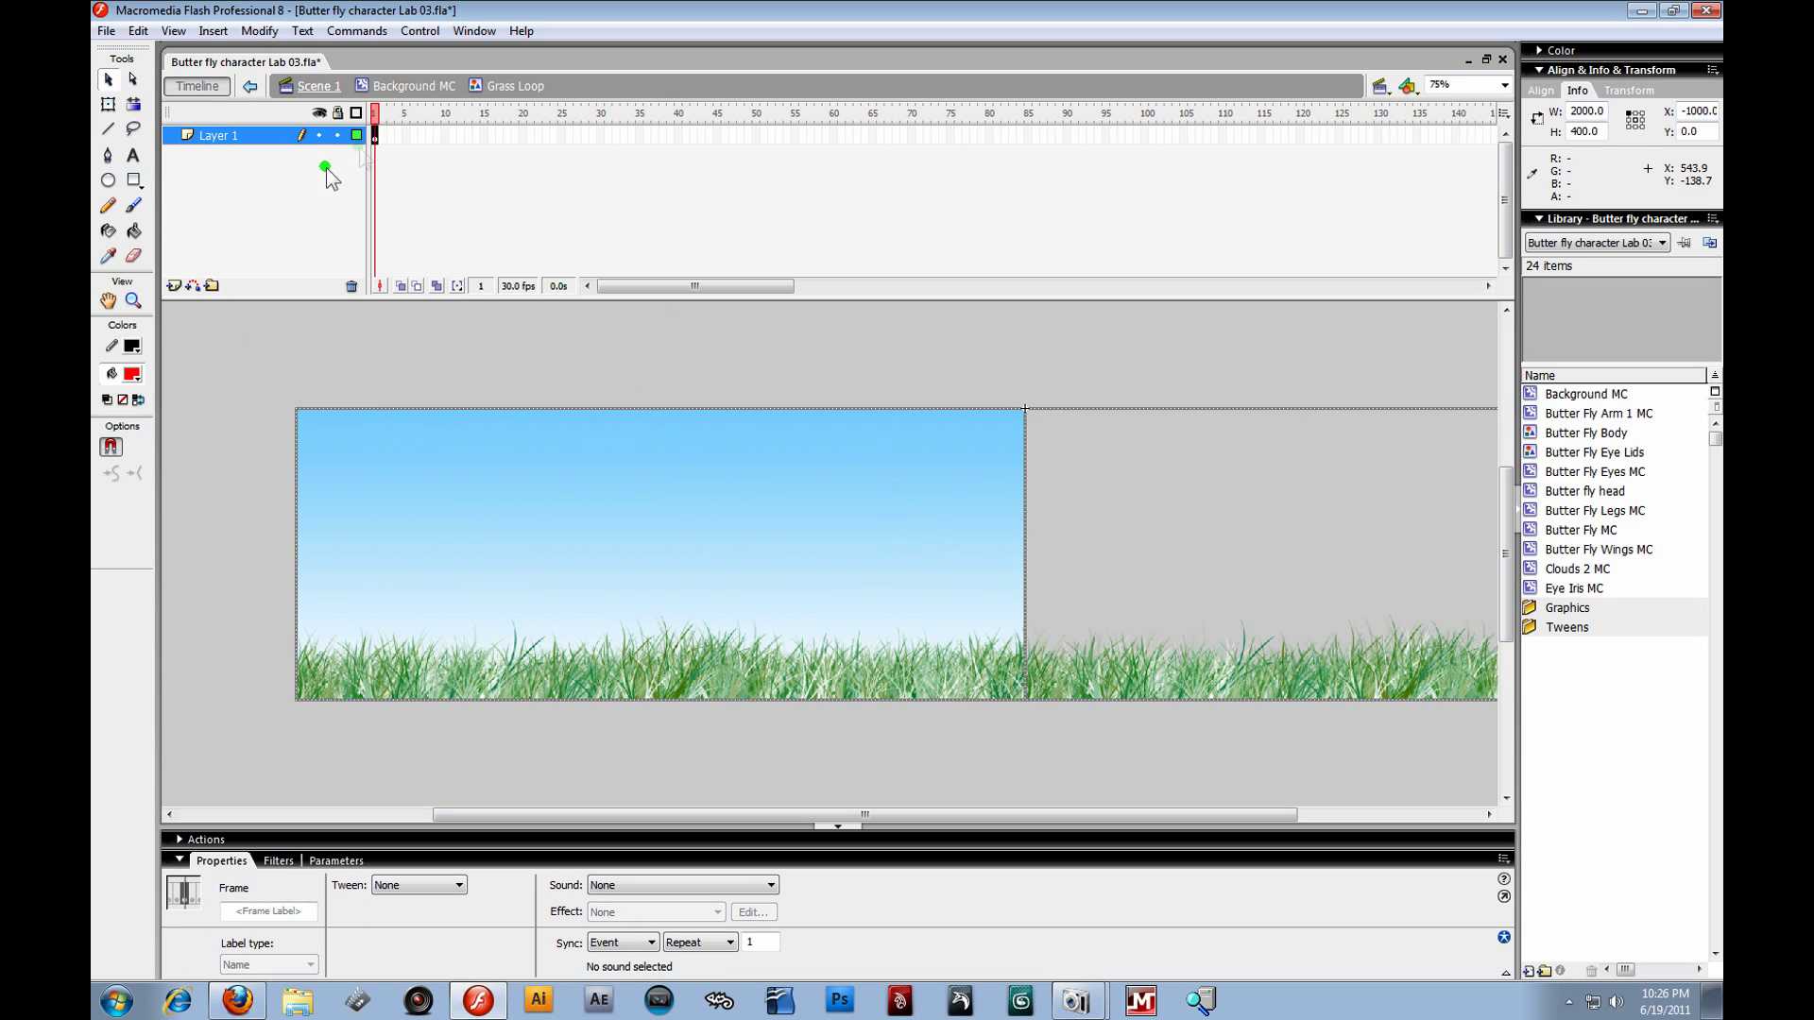
click(397, 87)
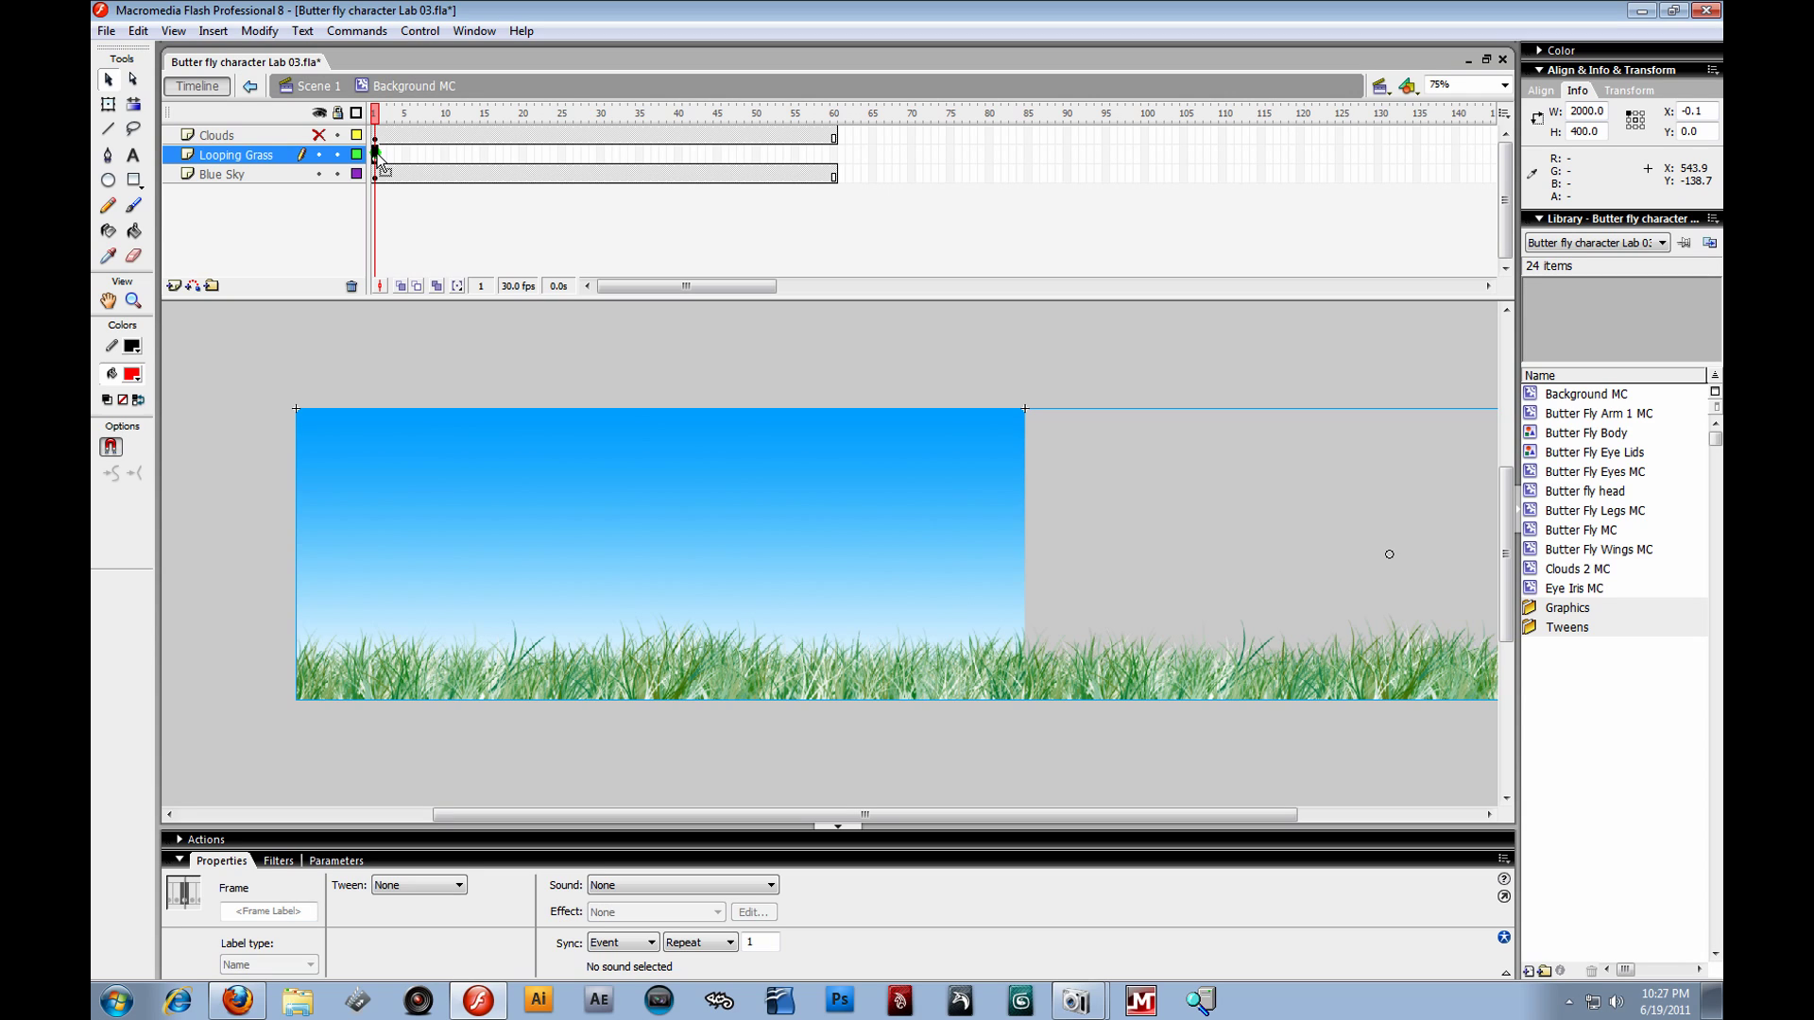
- Hide the Blue Sky layer and toggle the Looping Grass layer's visibility off and back on
click(322, 174)
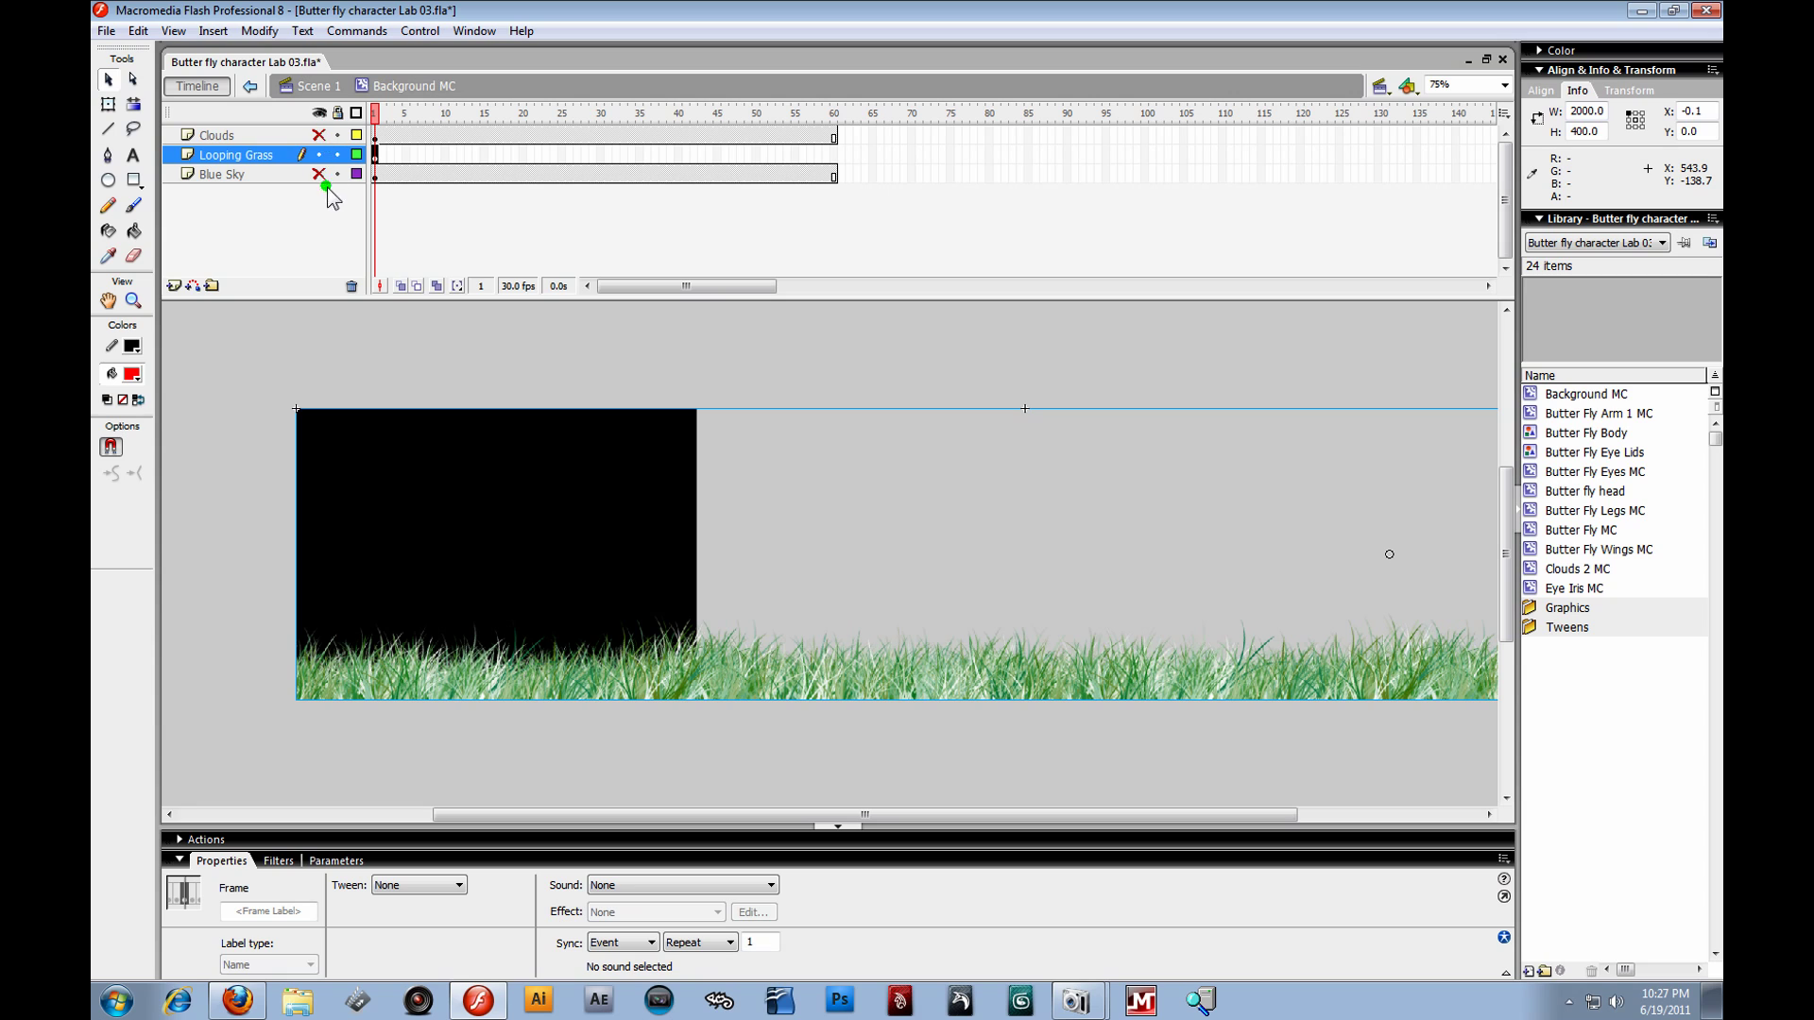
click(319, 154)
click(320, 154)
- Try moving the Grass Loop instance, undo the move, and change the instance to a Movie Clip
drag(506, 645, 628, 504)
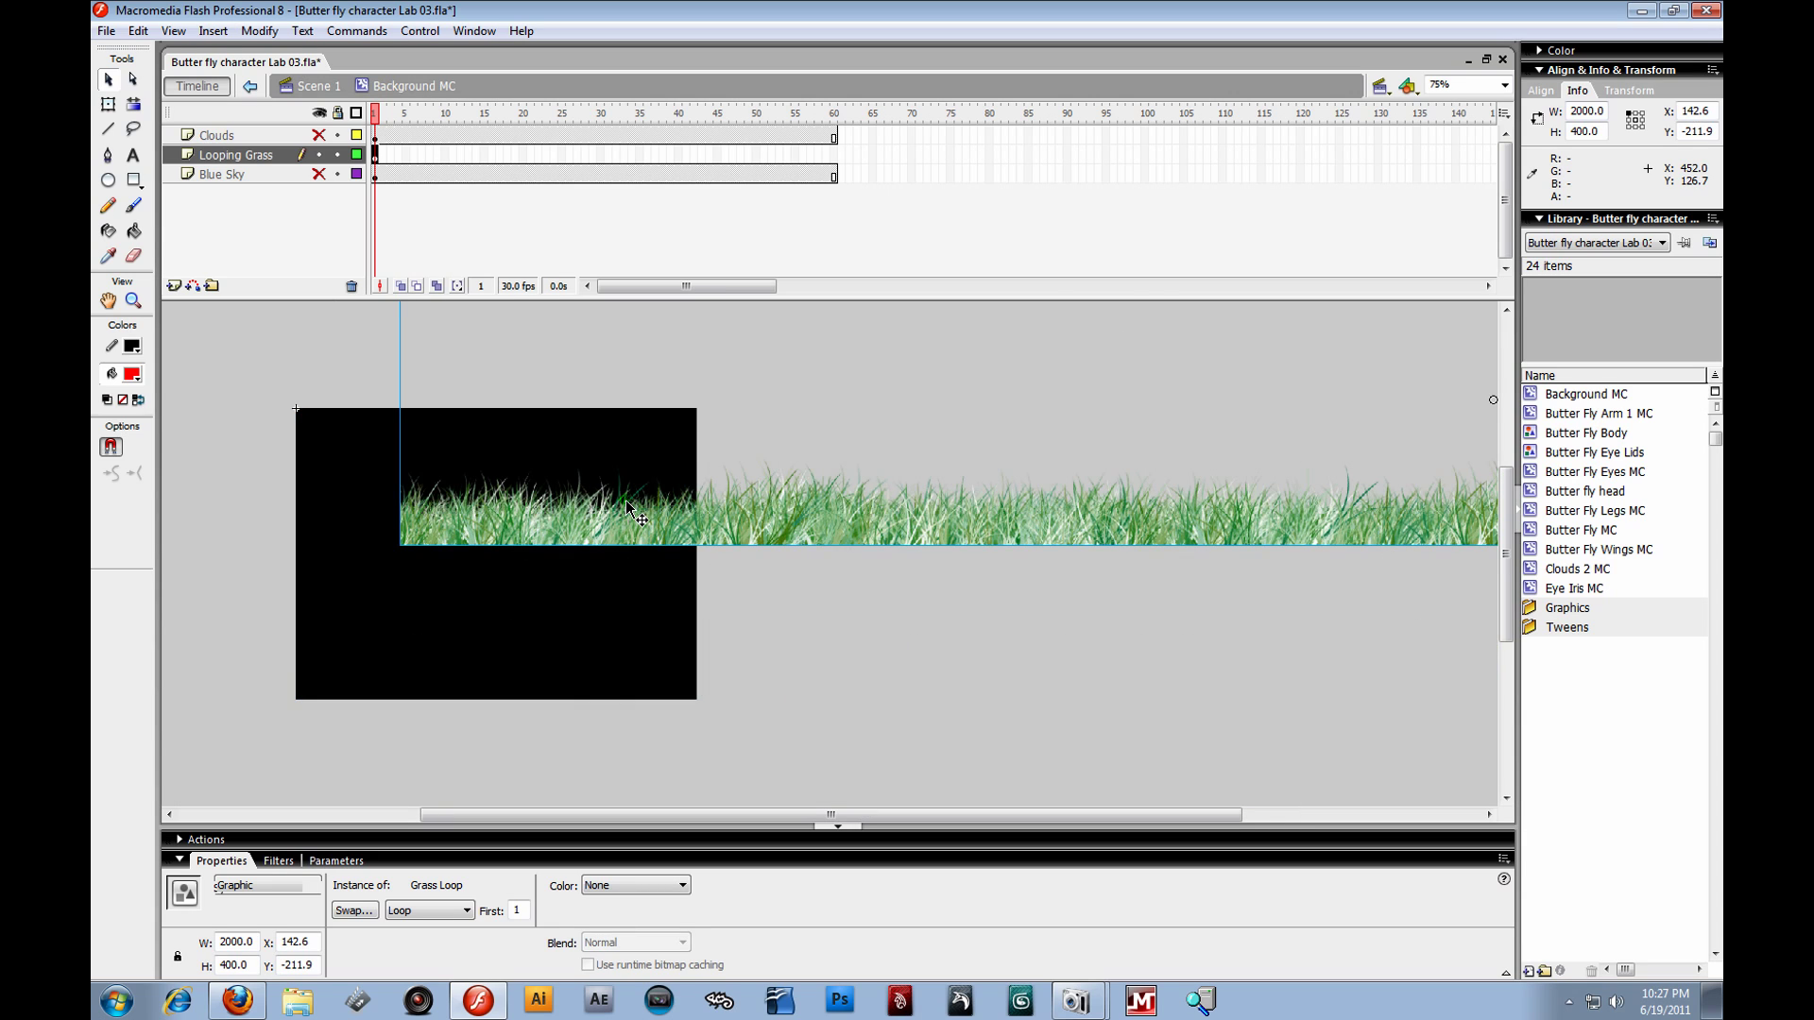
key(ctrl+z)
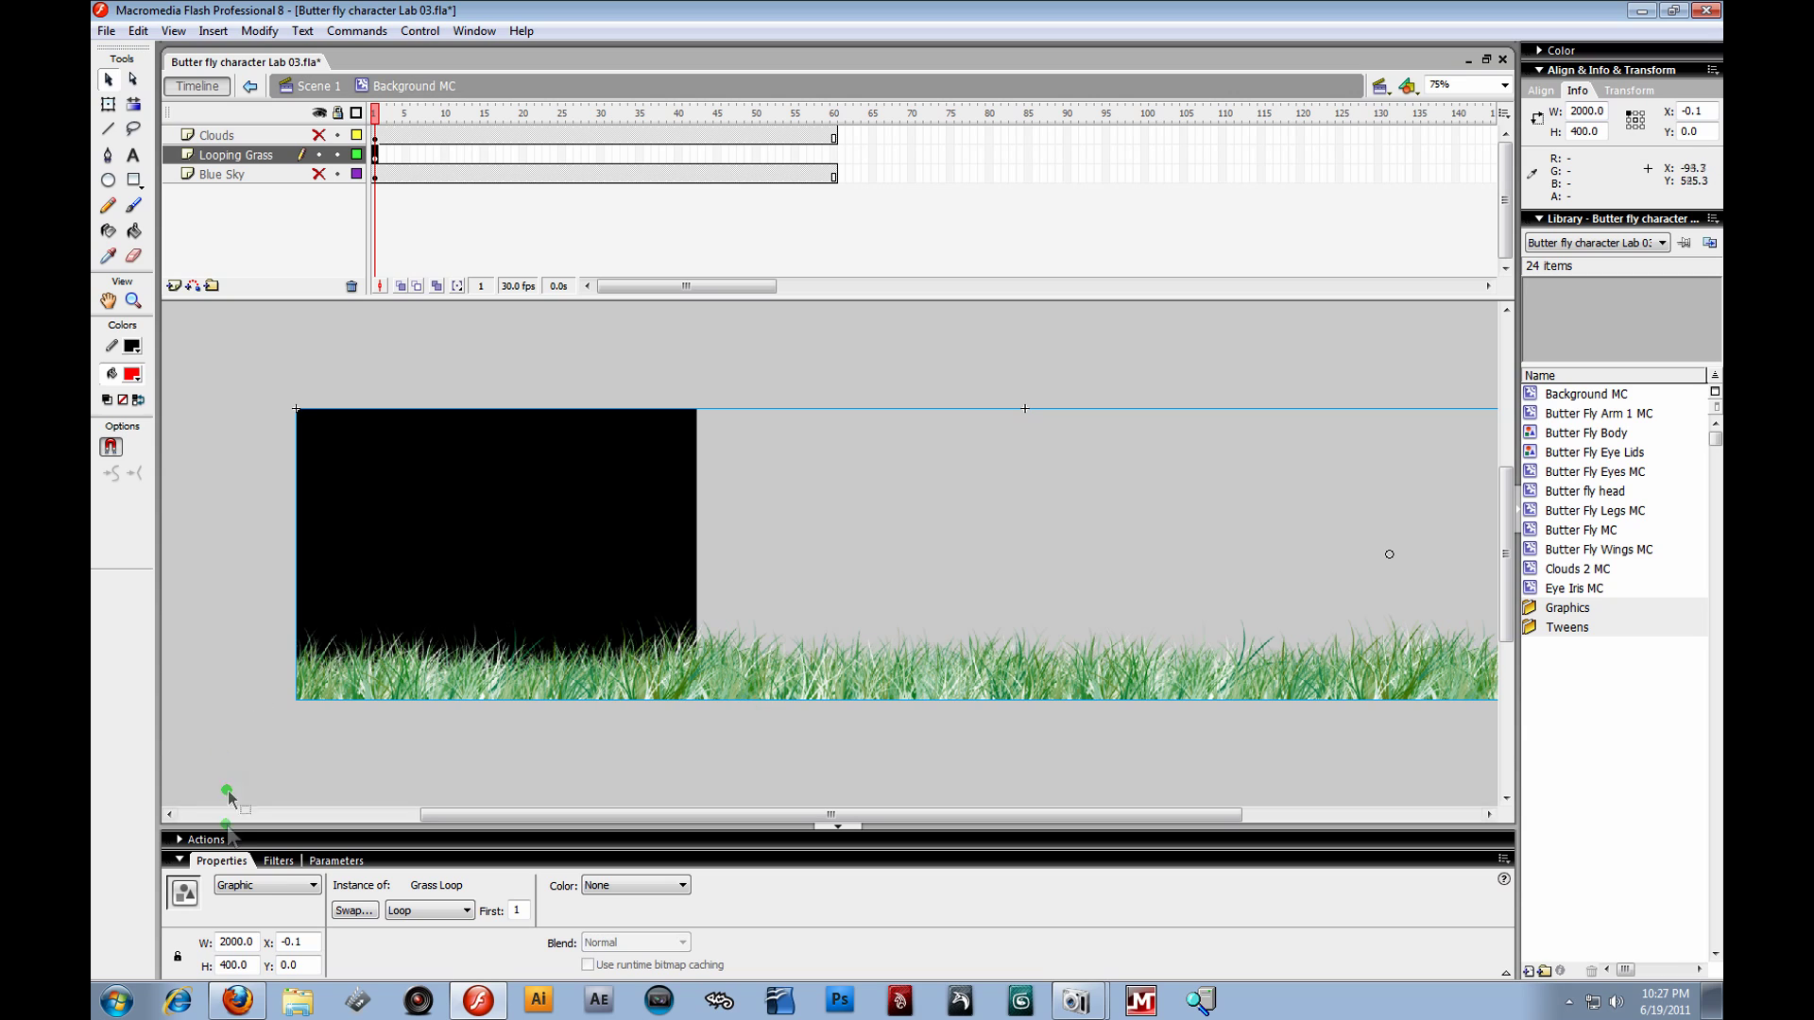
click(312, 887)
click(260, 900)
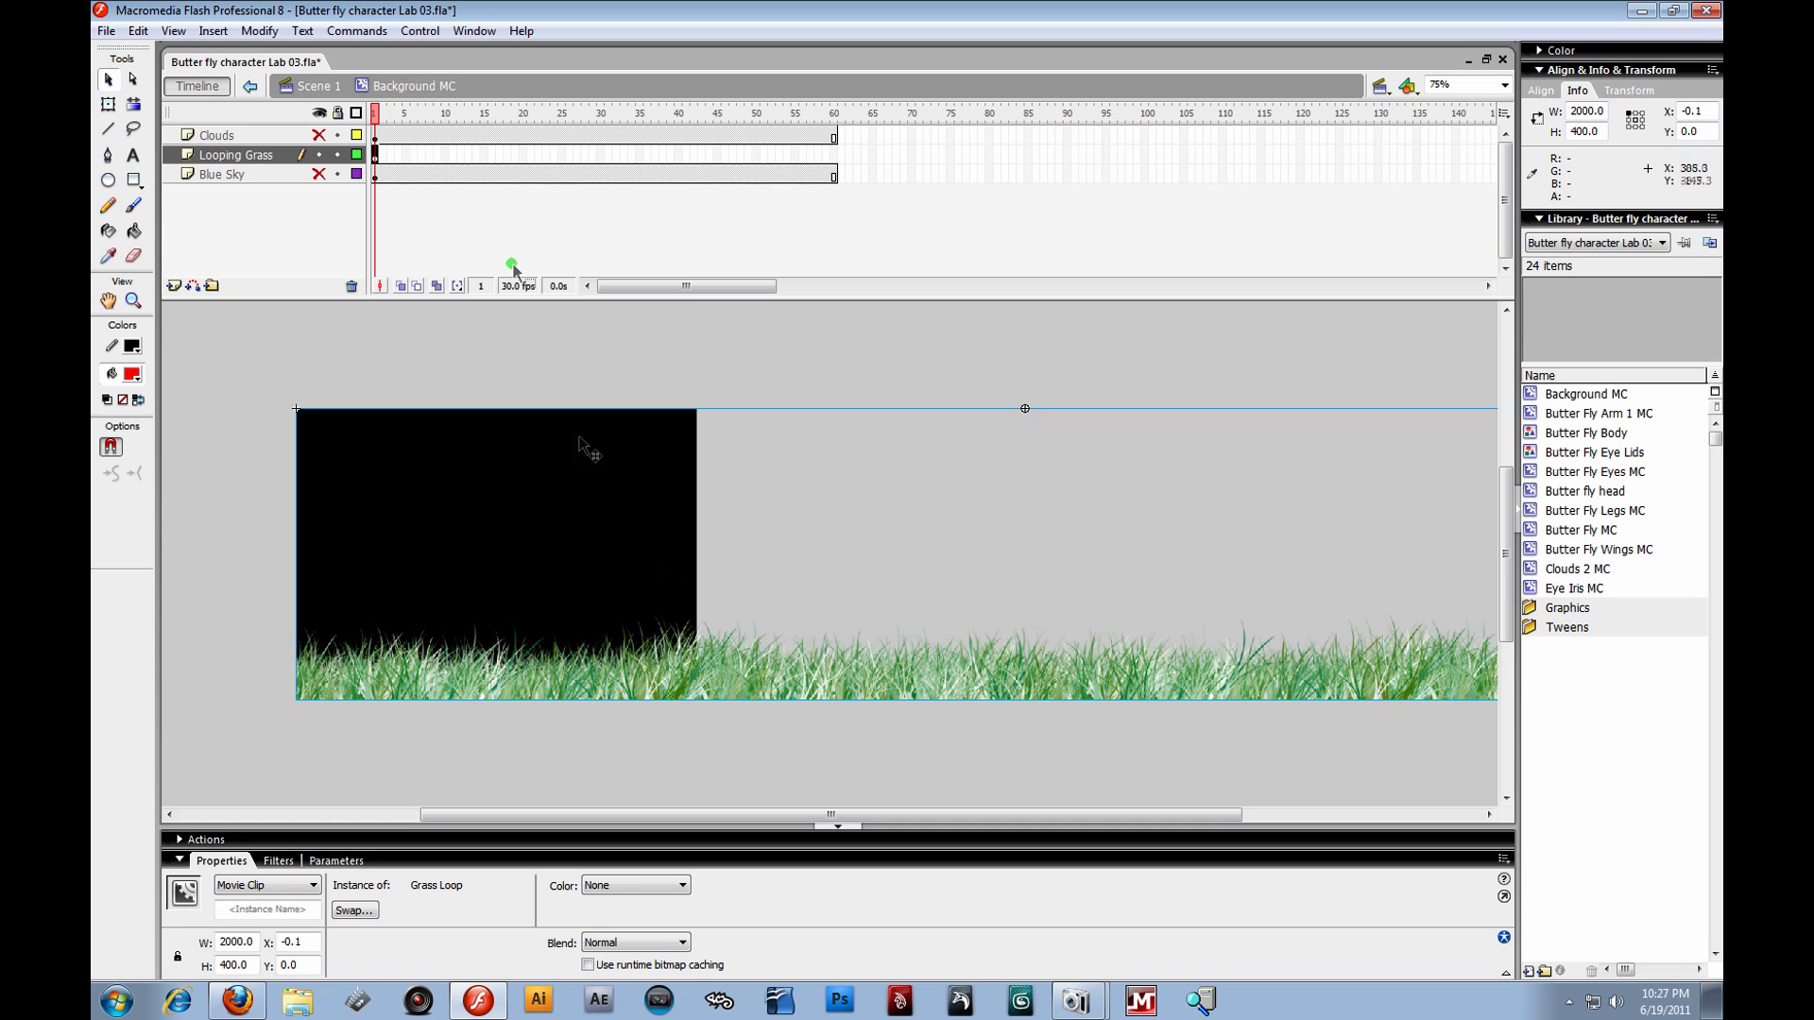
- Select frame 1 of the Looping Grass layer and open its Grass Loop instance for editing
click(376, 154)
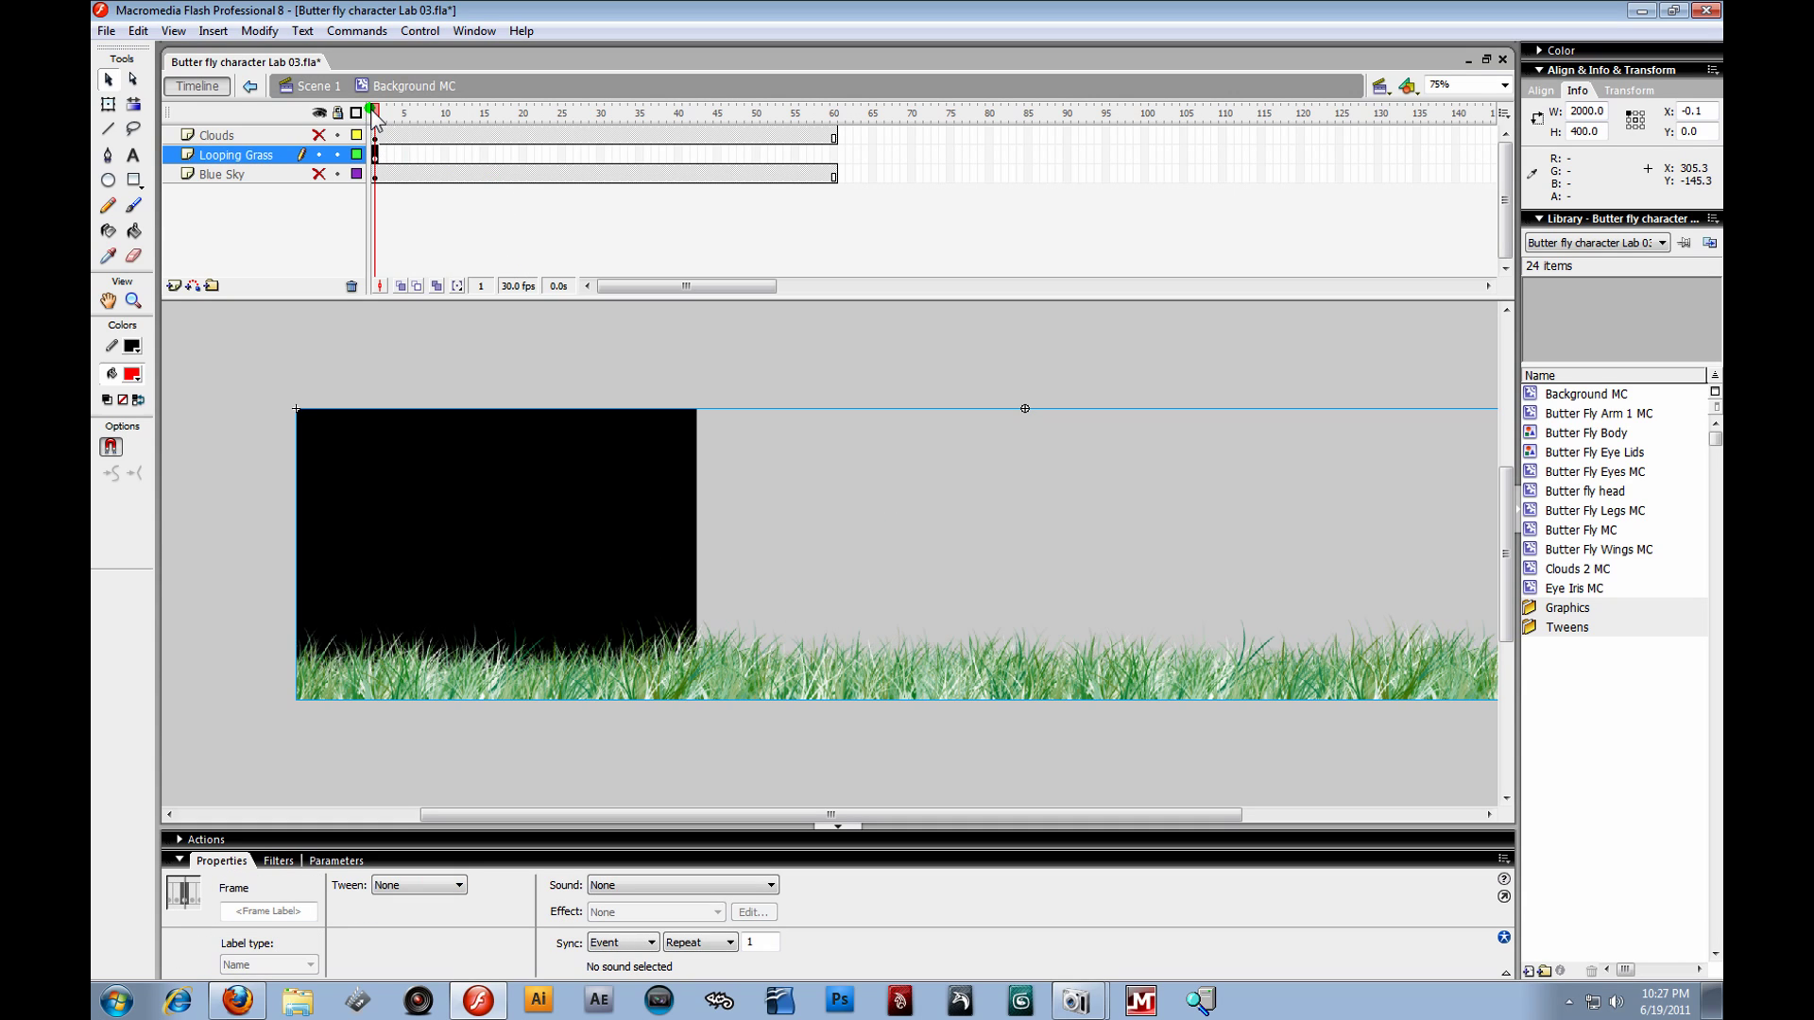
click(376, 115)
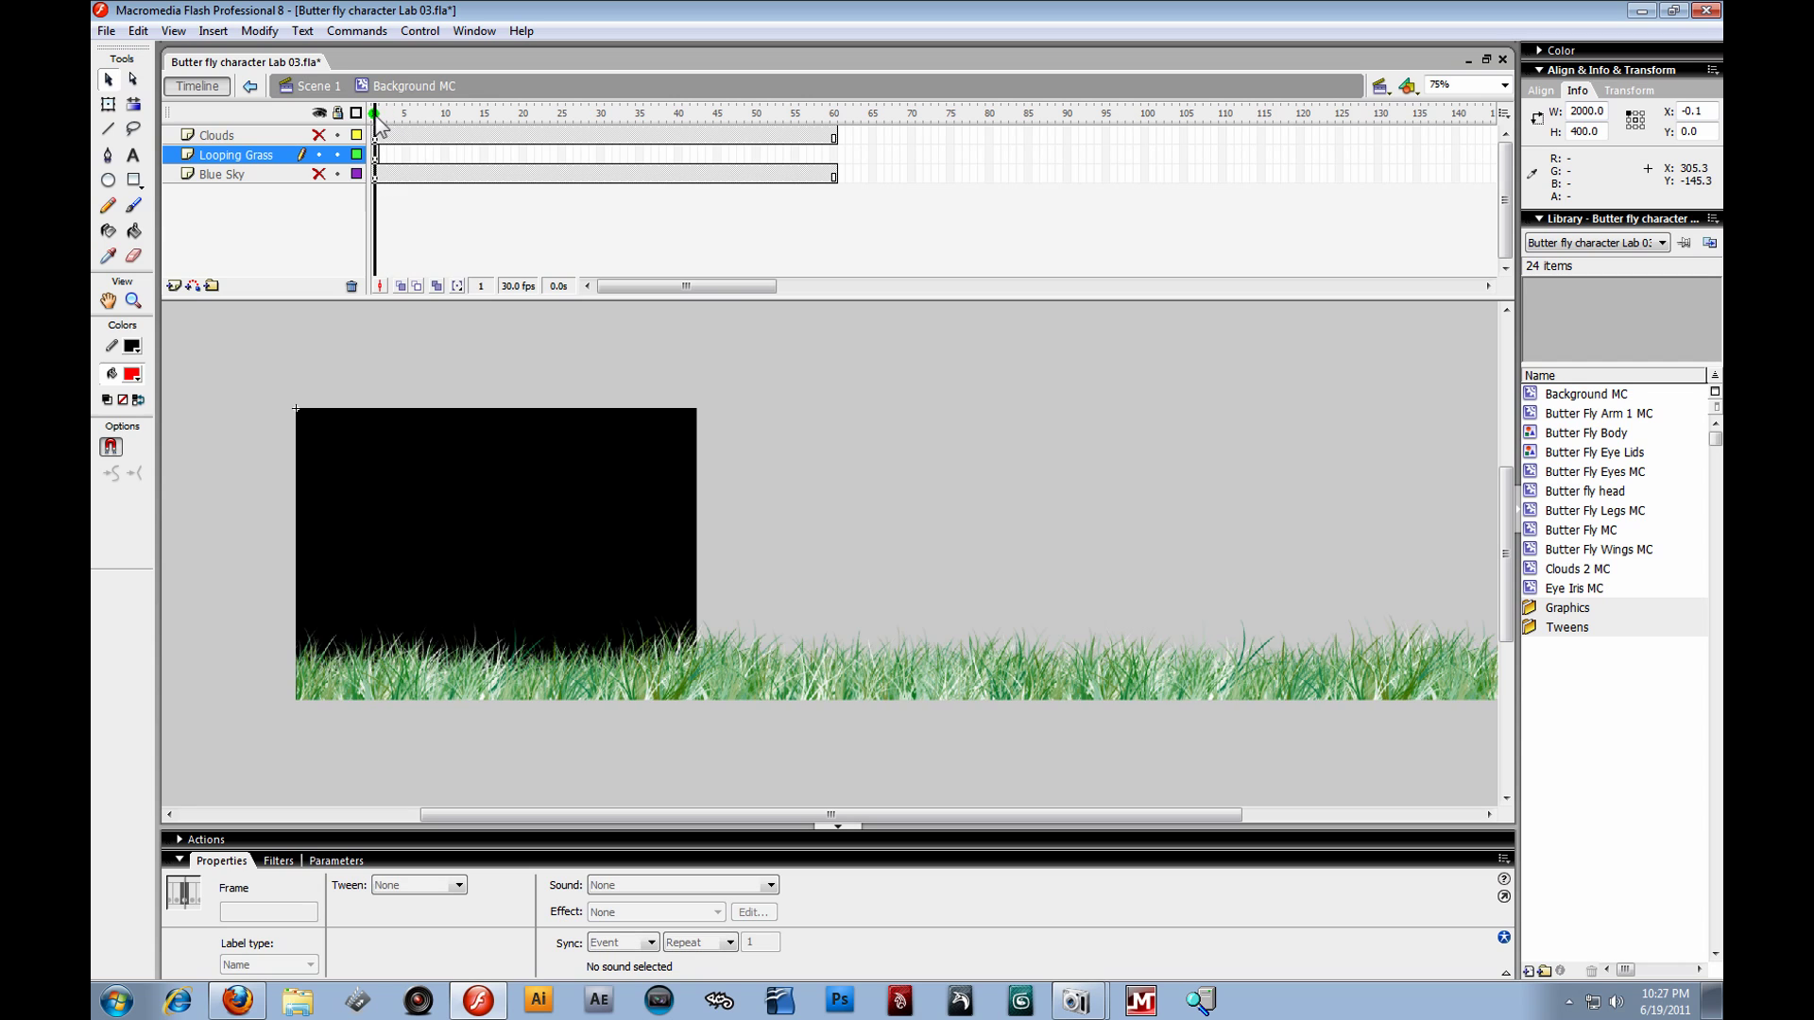
drag(375, 114, 383, 199)
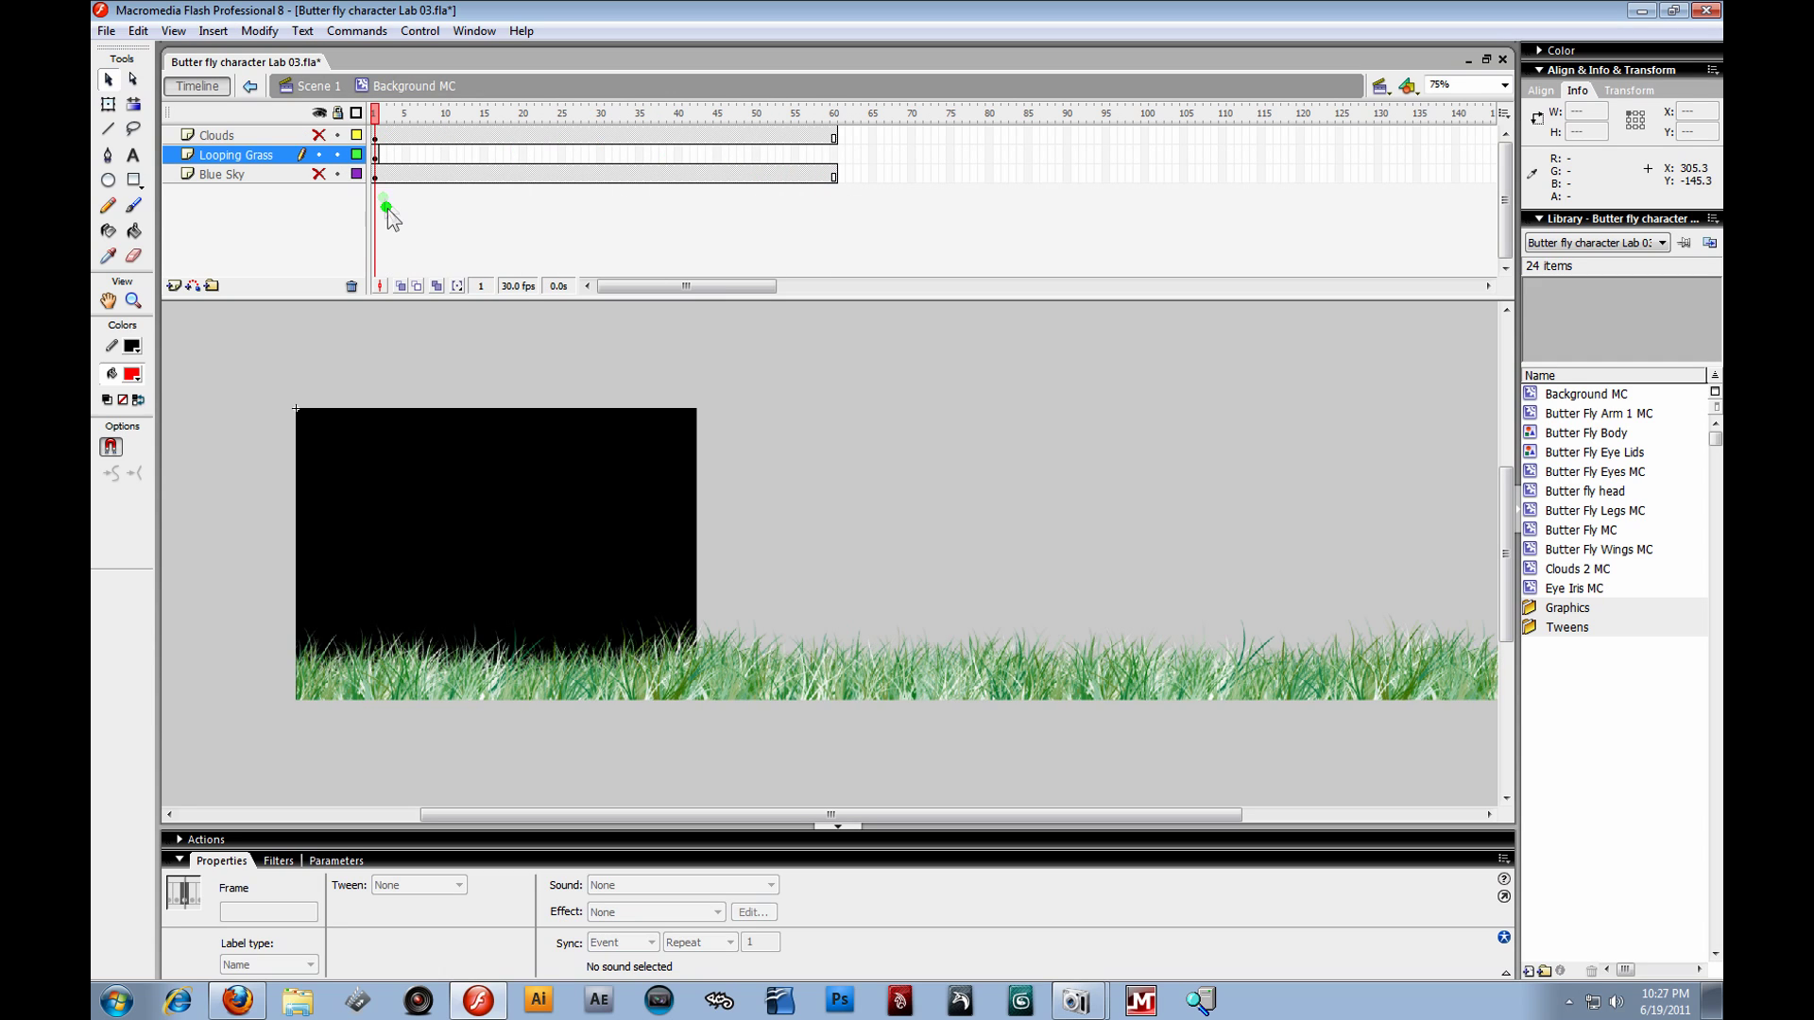
click(375, 154)
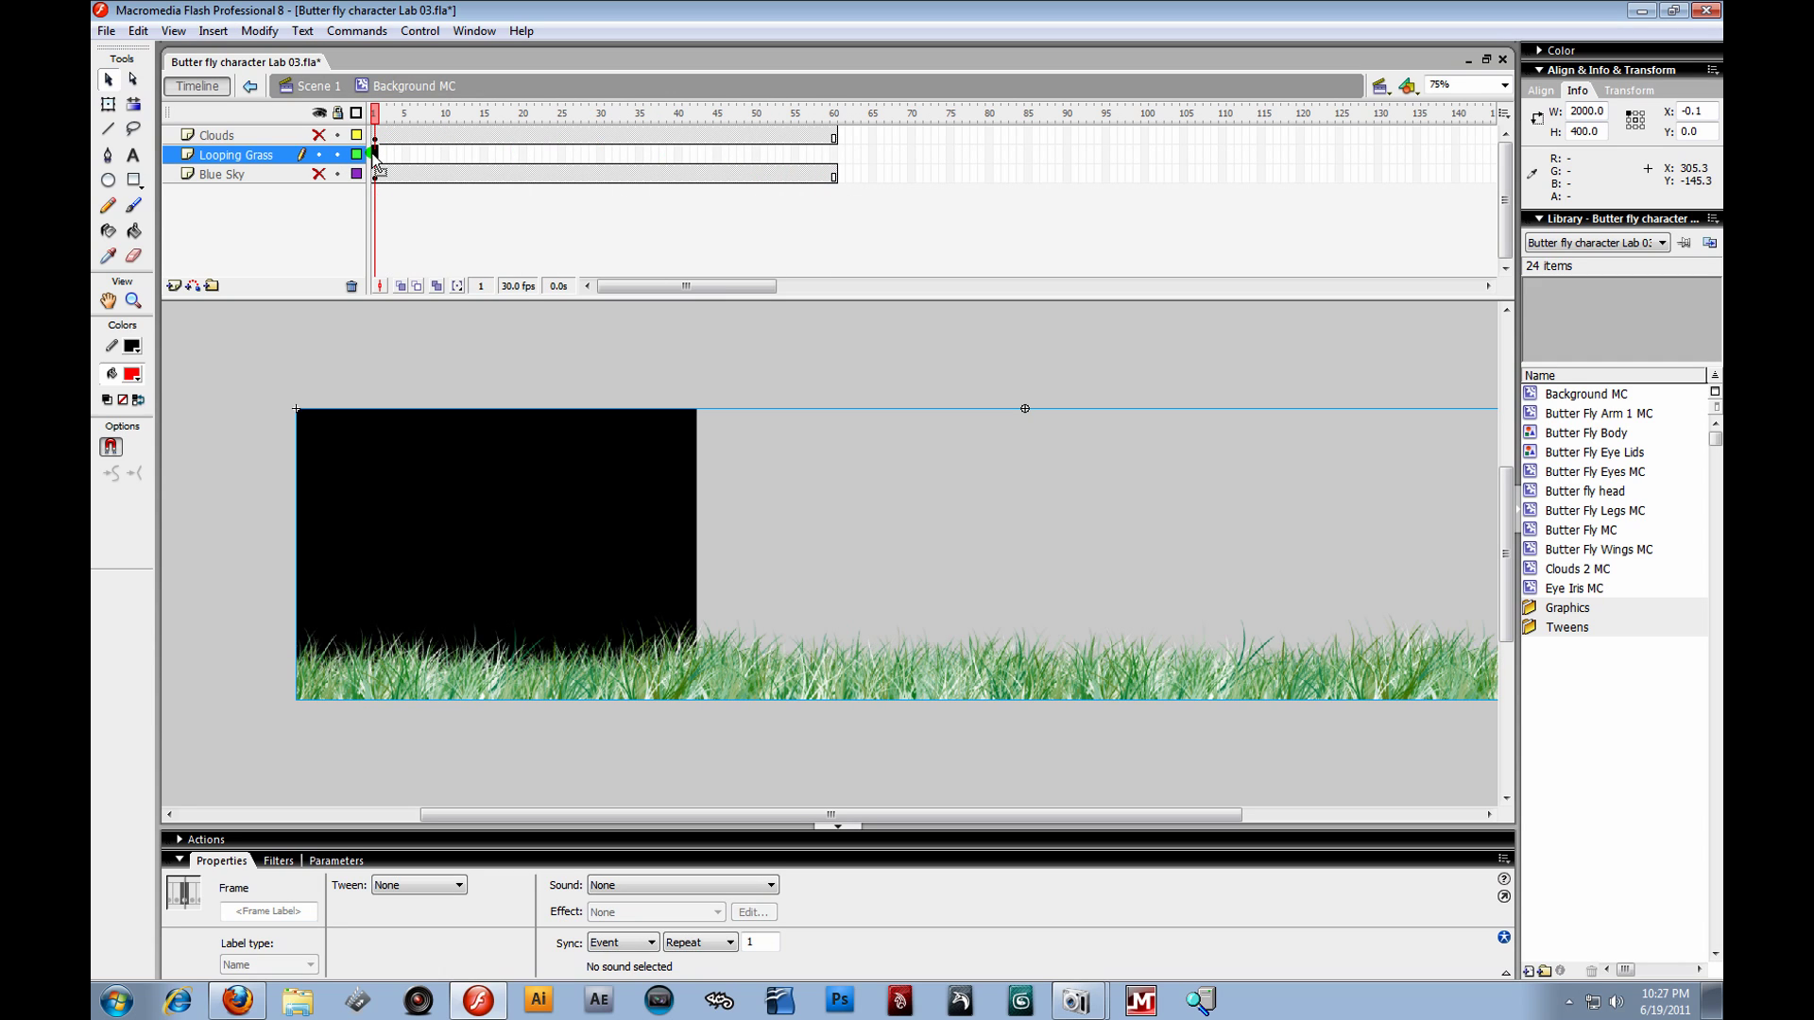
click(901, 661)
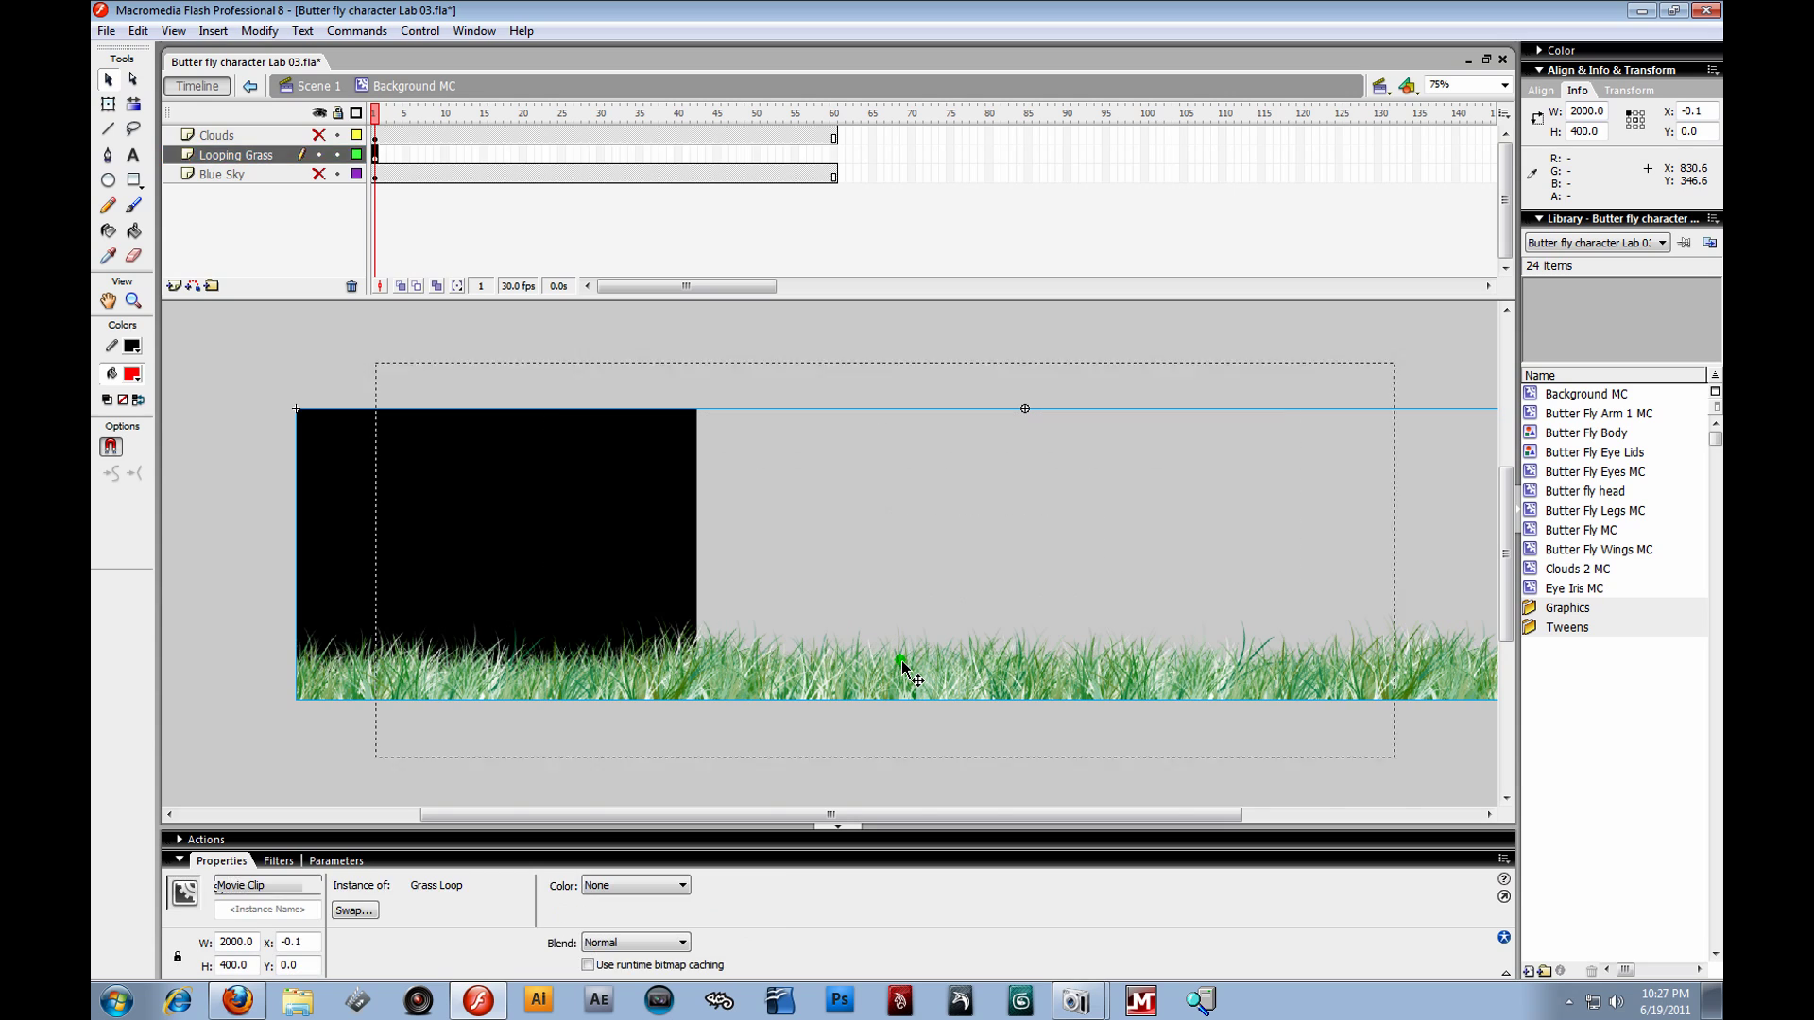
double_click(902, 667)
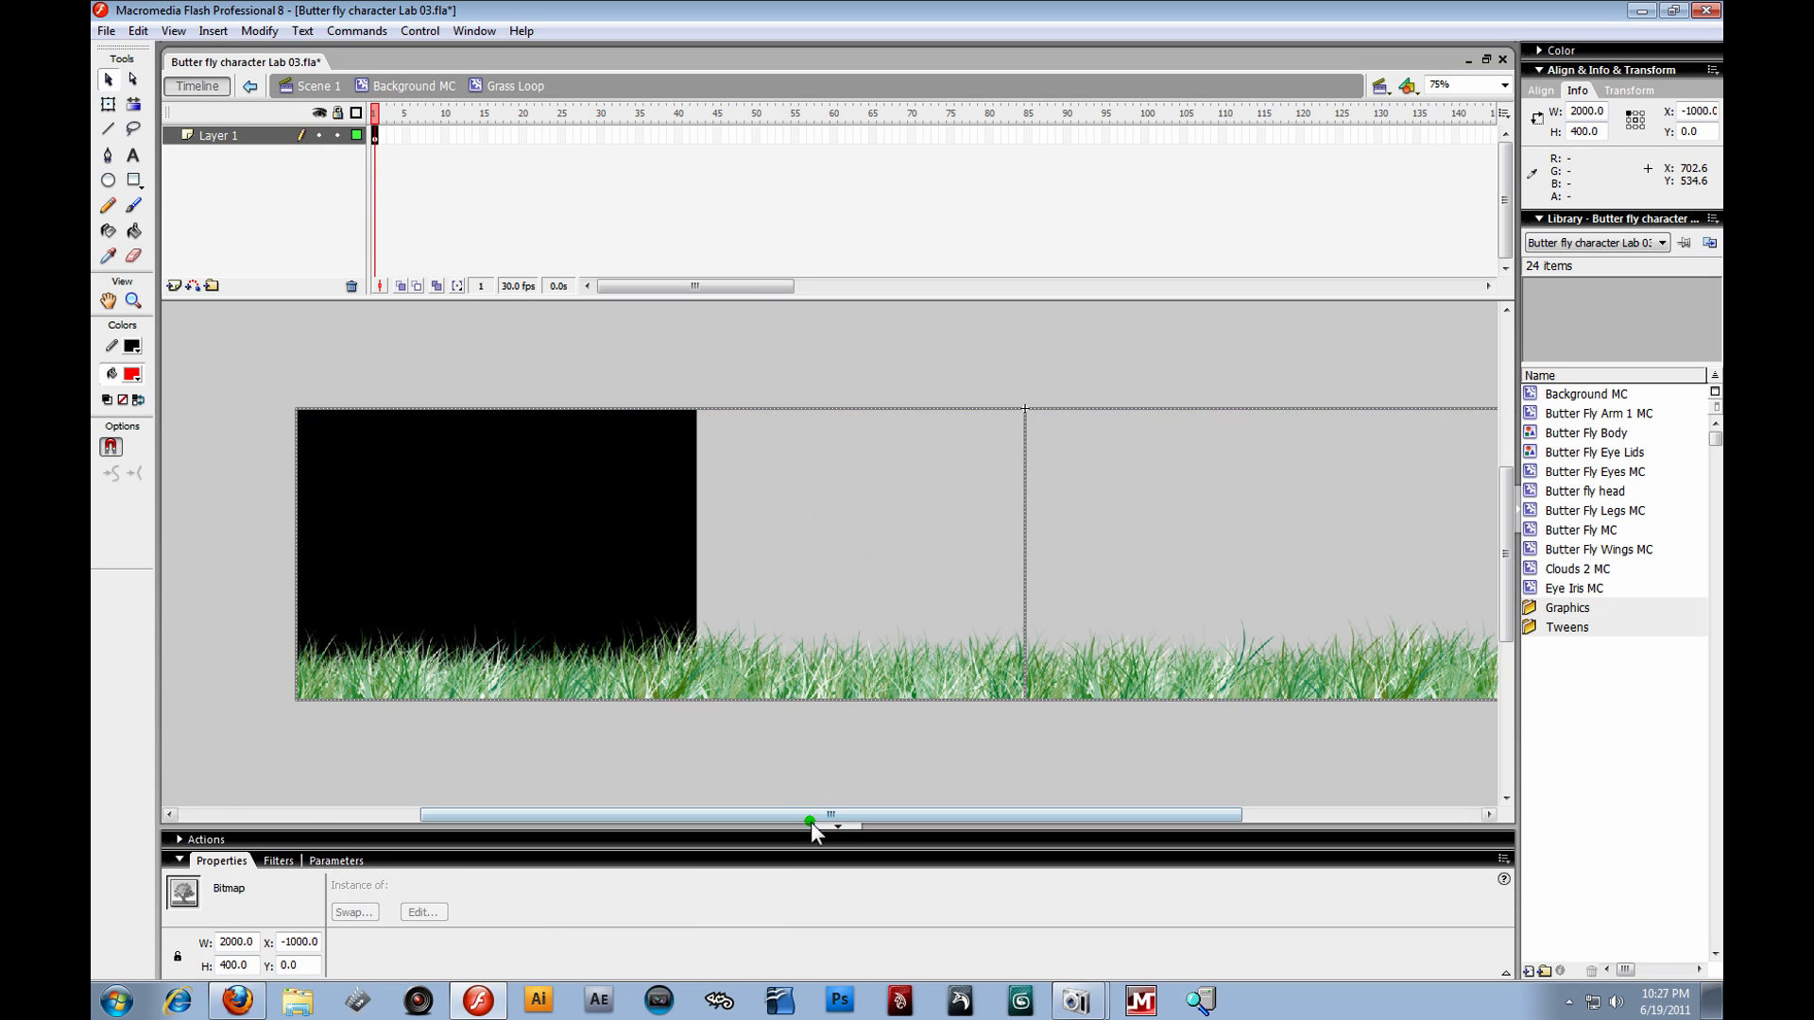
- Check the grass bitmaps in the Grass Loop symbol and rename its only layer as Grass
click(782, 775)
click(601, 645)
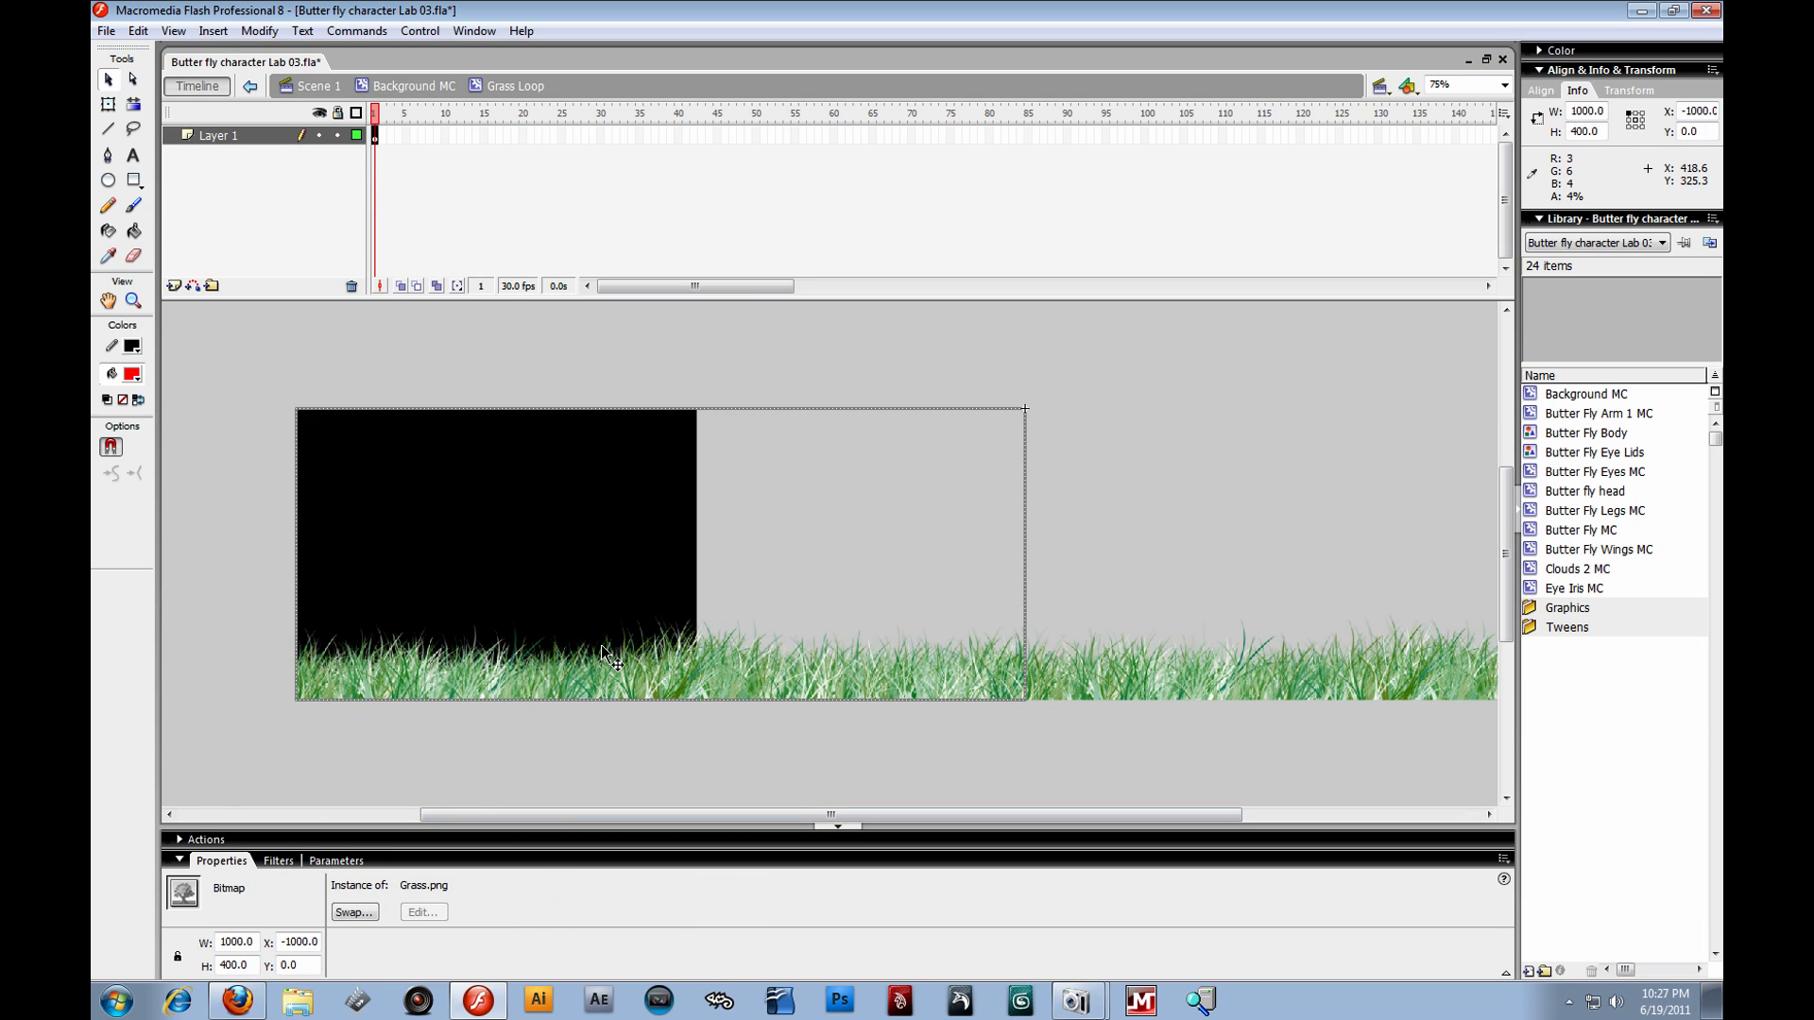
click(376, 139)
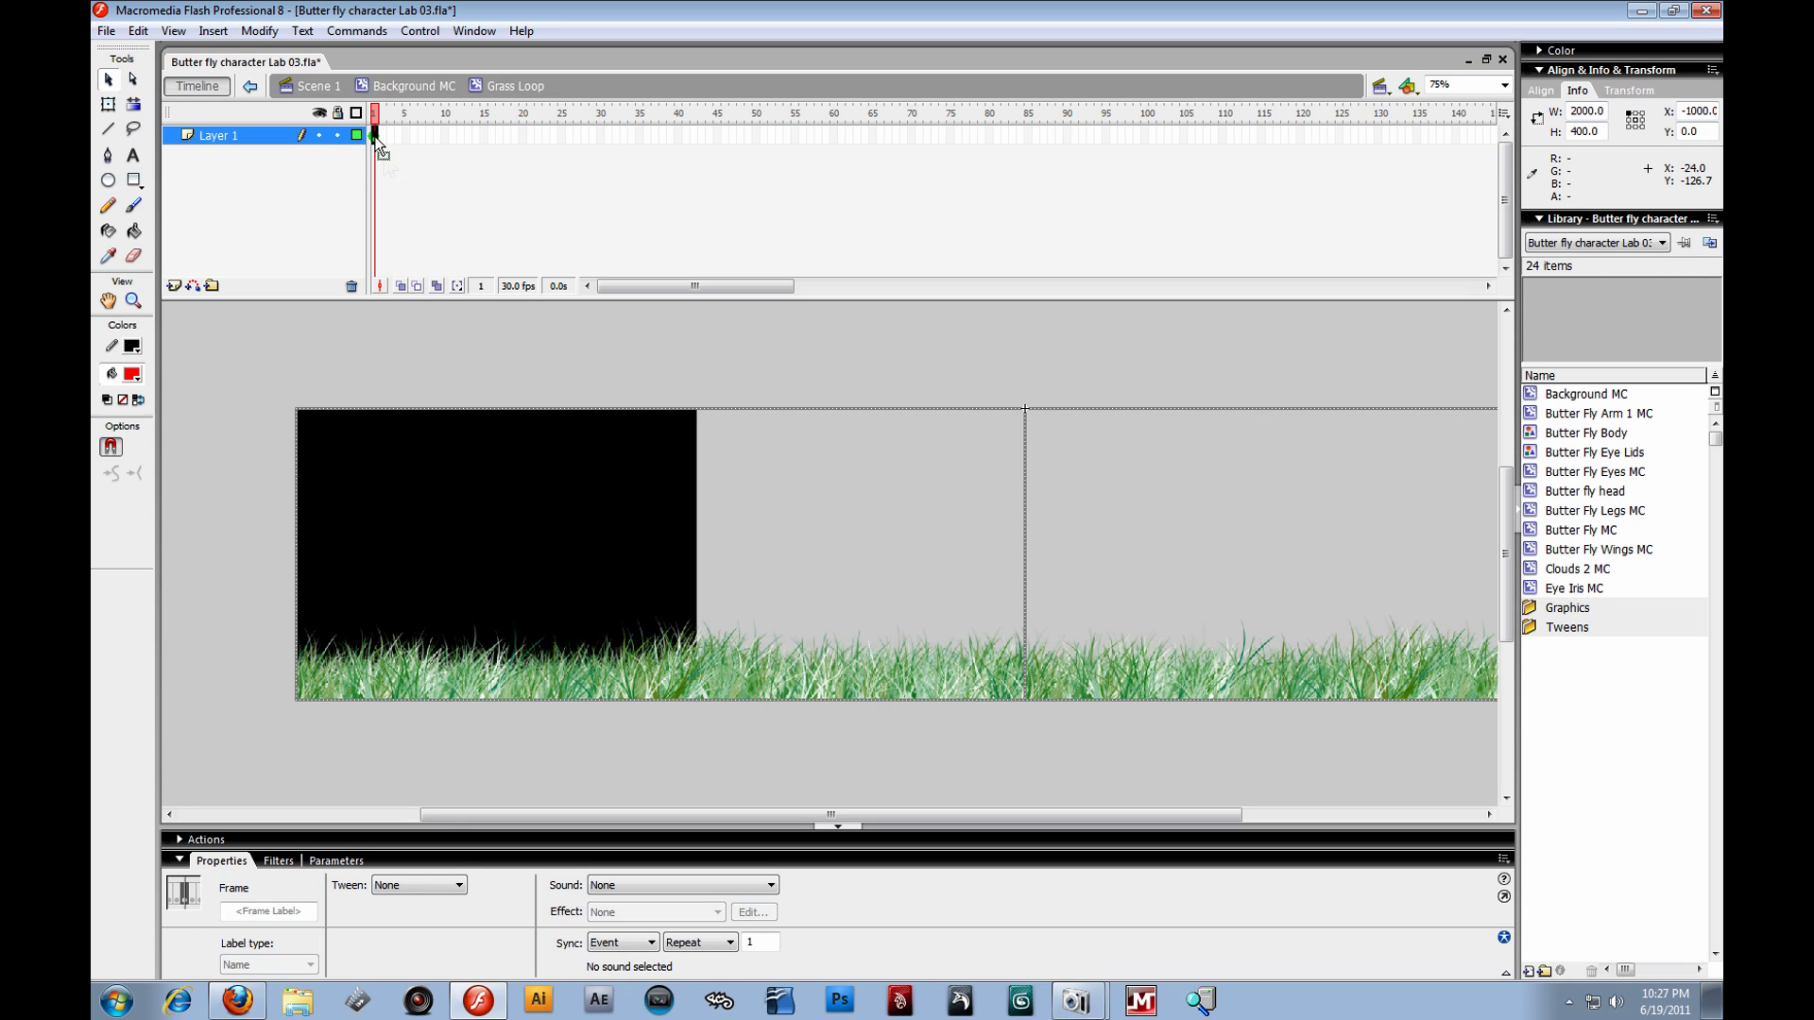
drag(746, 814, 875, 818)
click(241, 137)
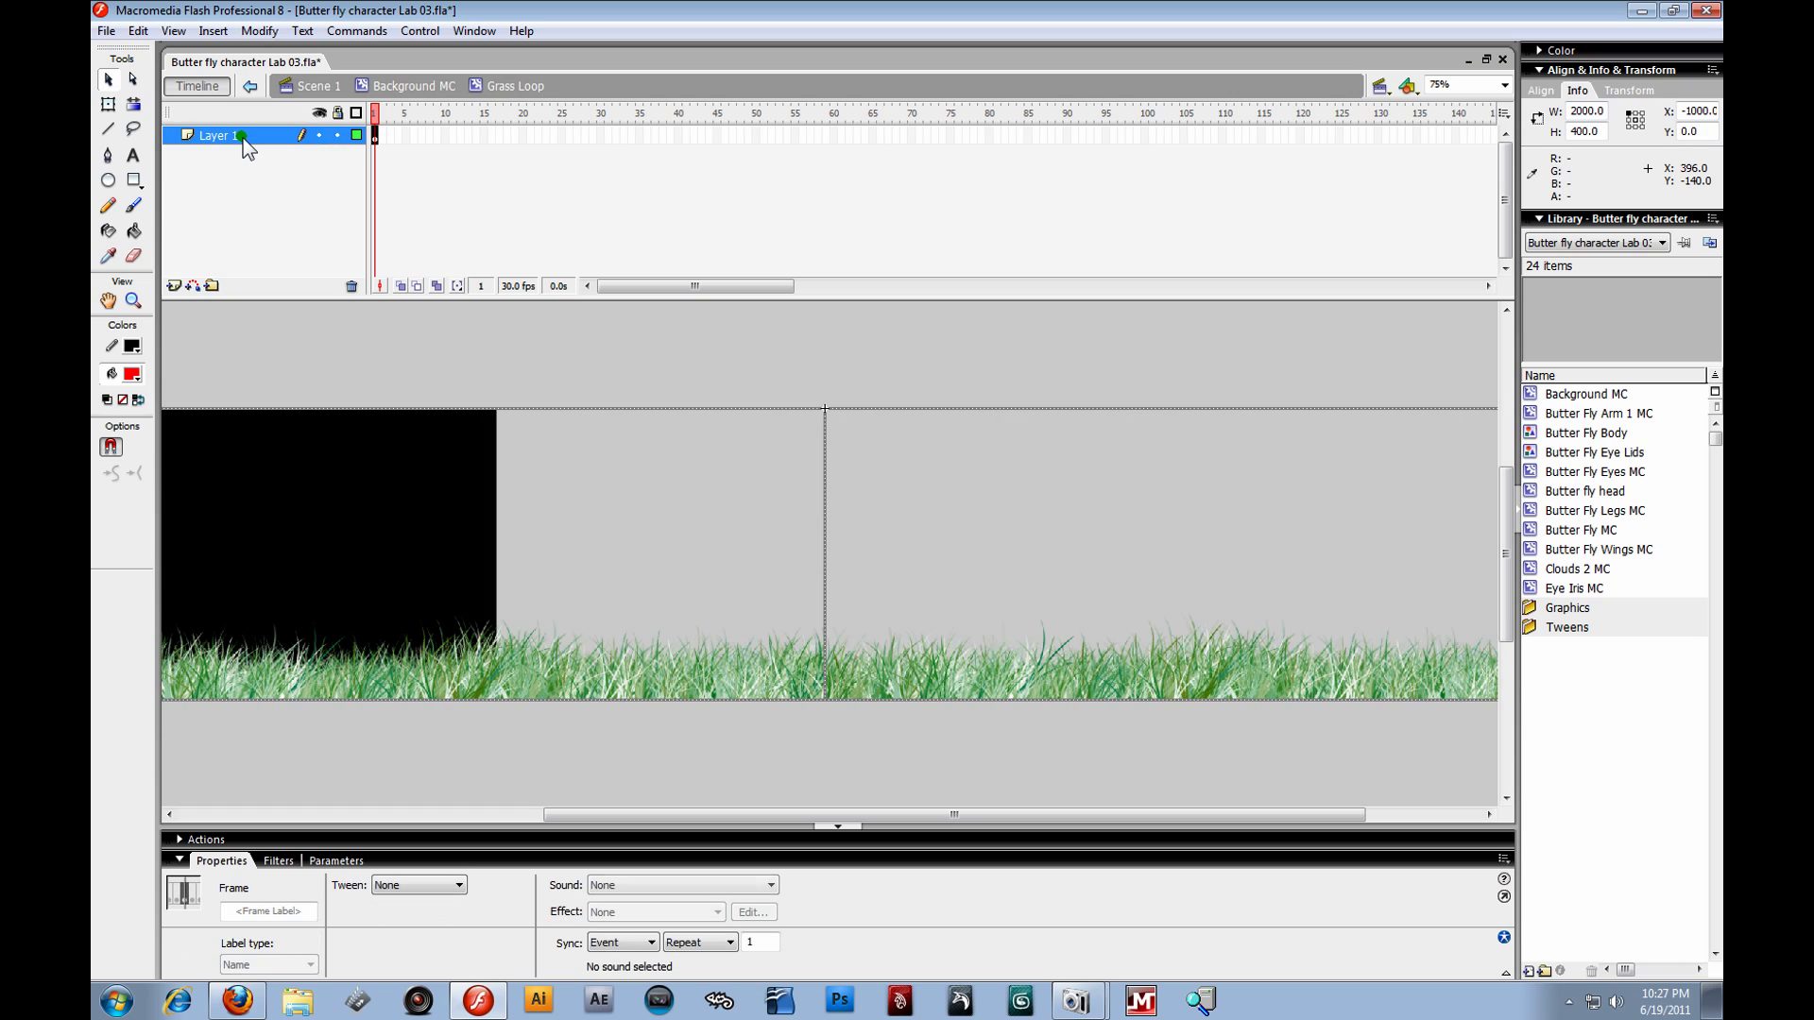
double_click(241, 137)
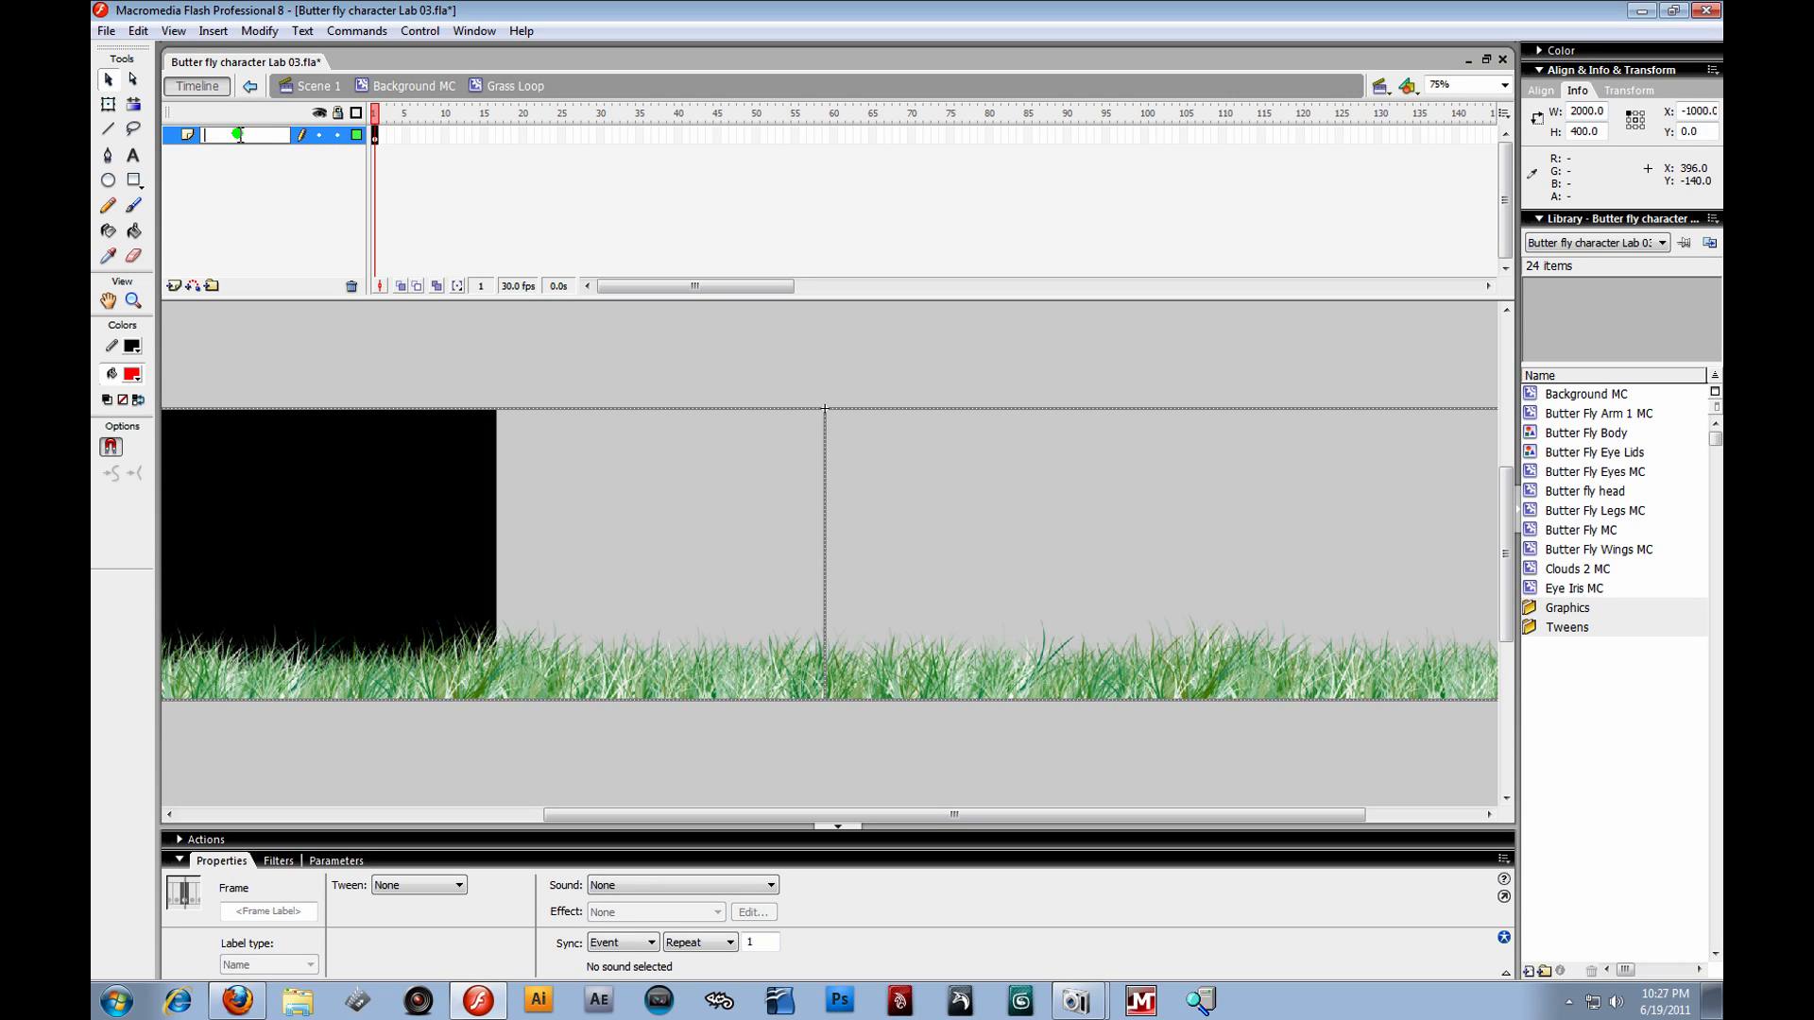
text(Grass)
key(Return)
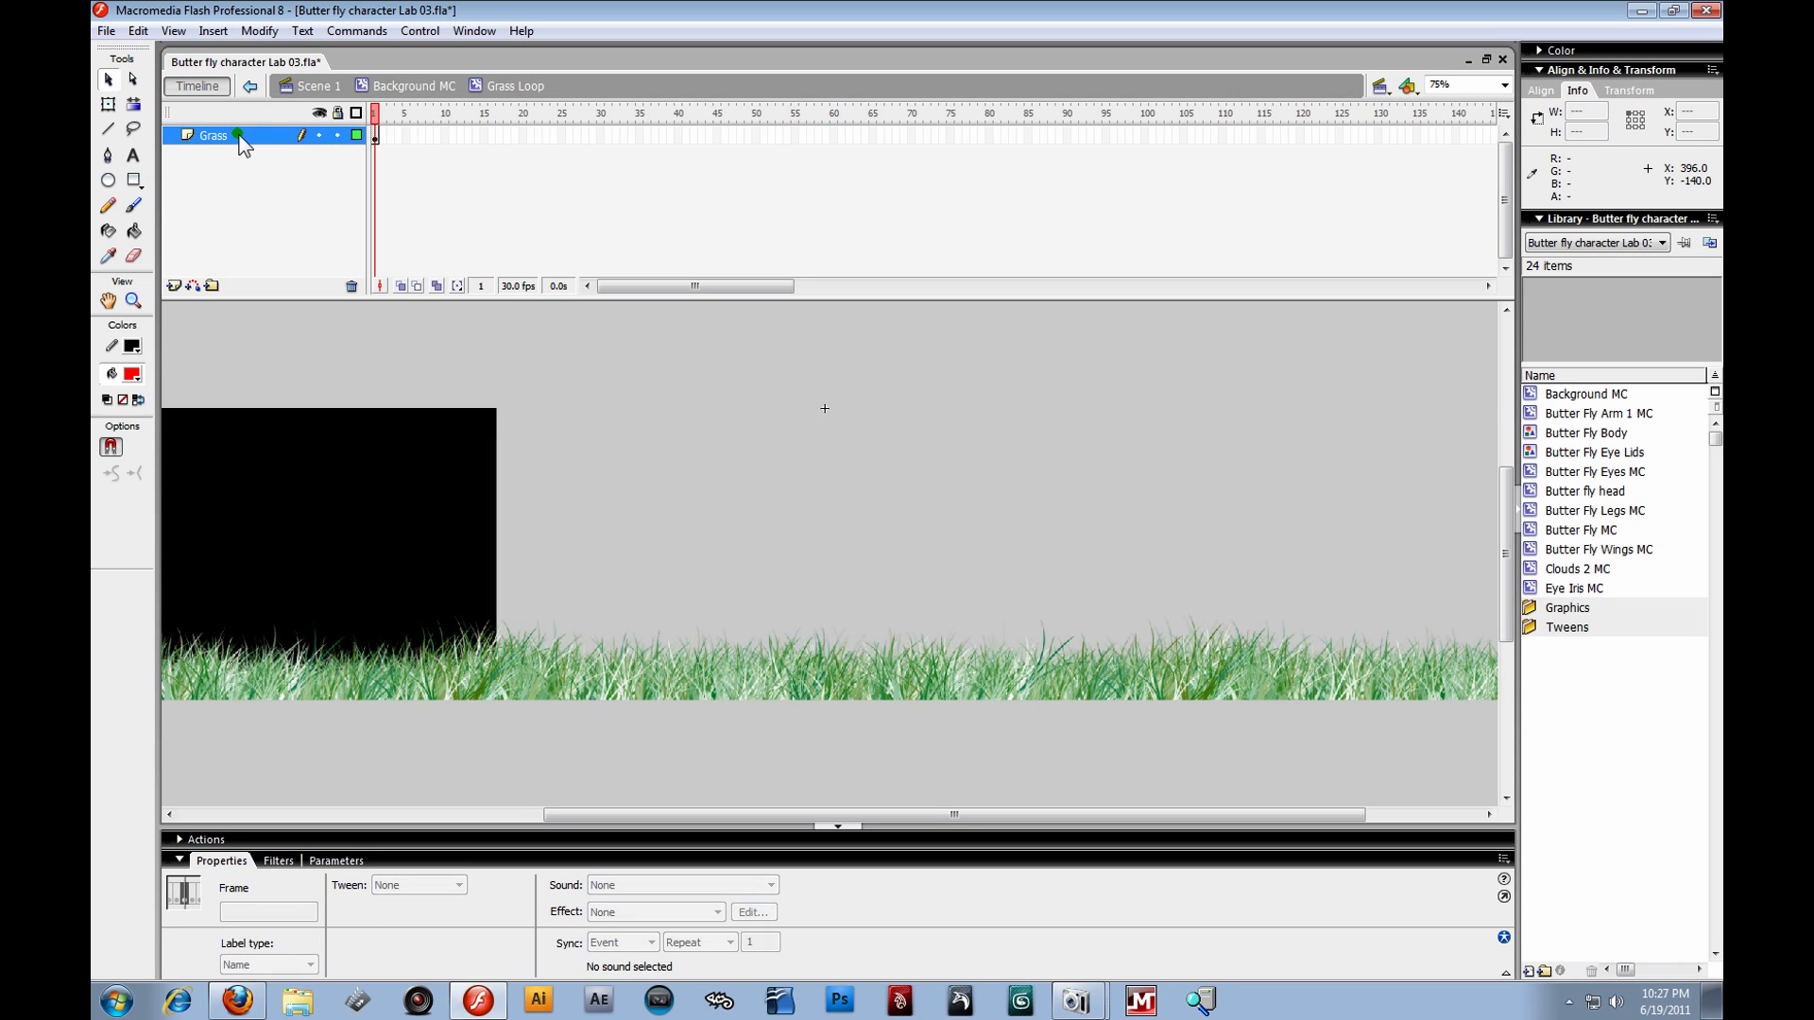
- Examine where the two grass bitmaps inside the Grass Loop symbol meet and where their outer edges end
click(376, 616)
drag(383, 624, 1020, 618)
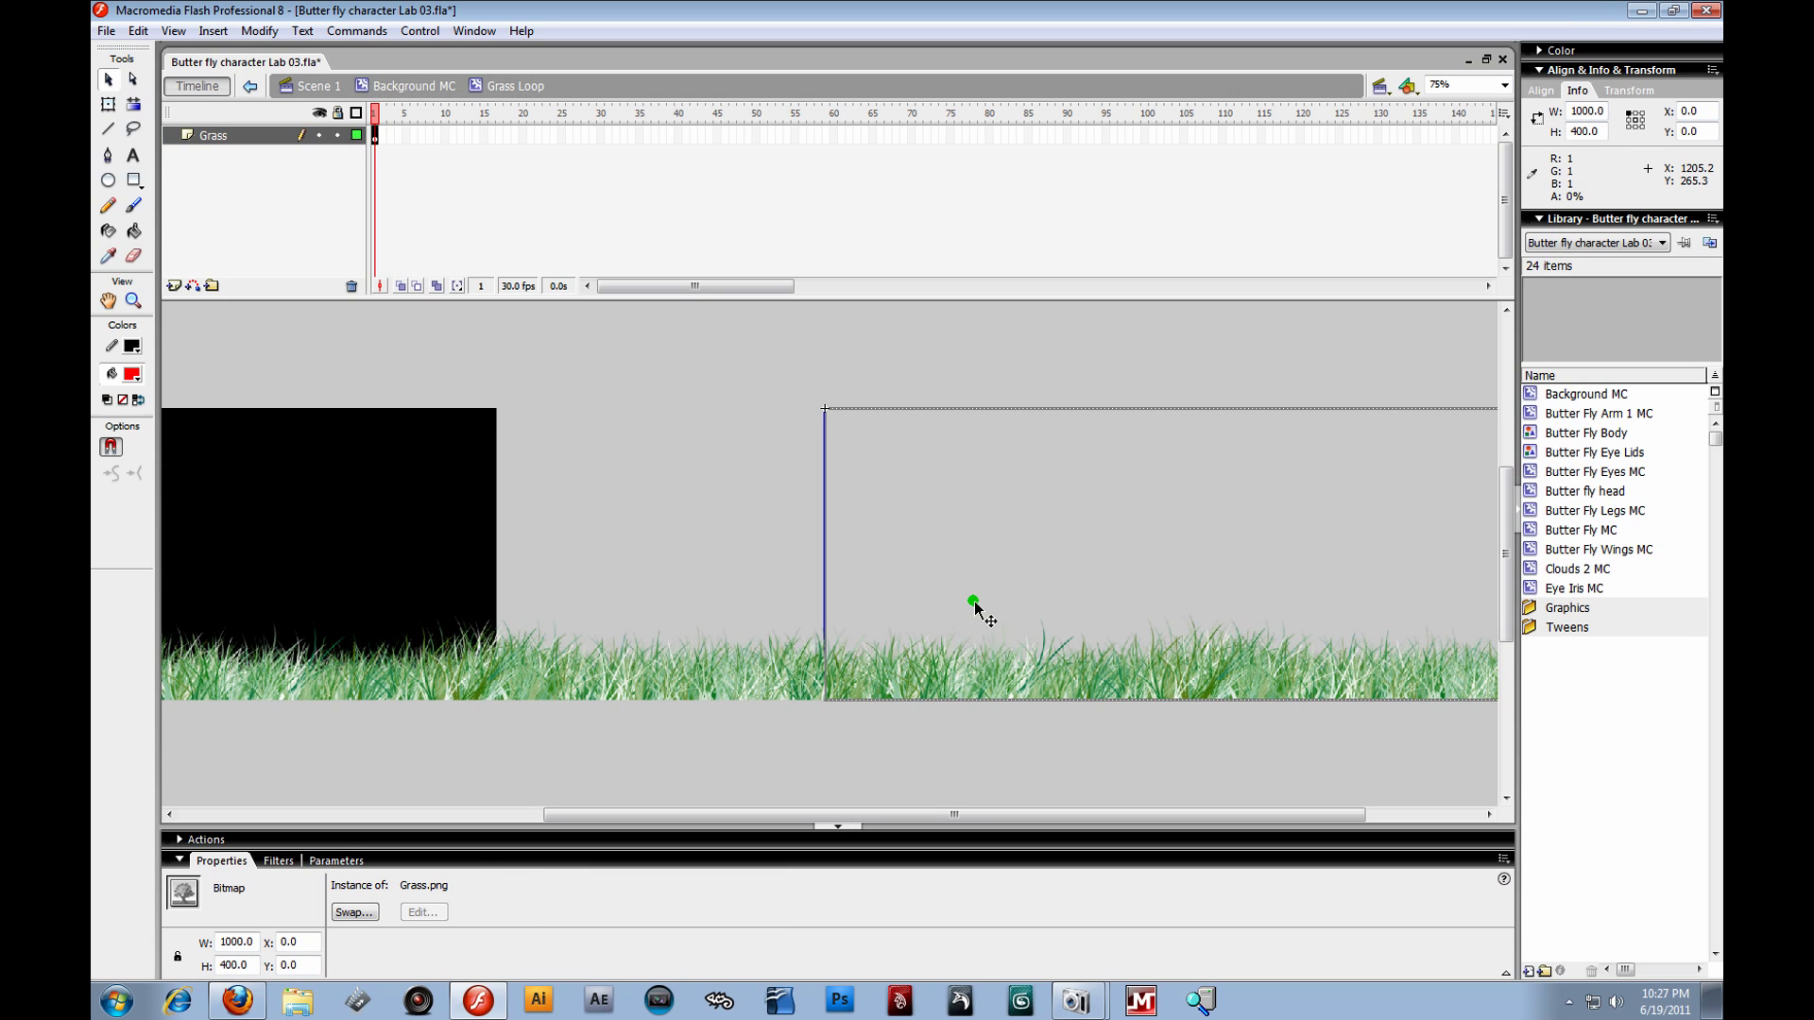
drag(846, 810, 964, 822)
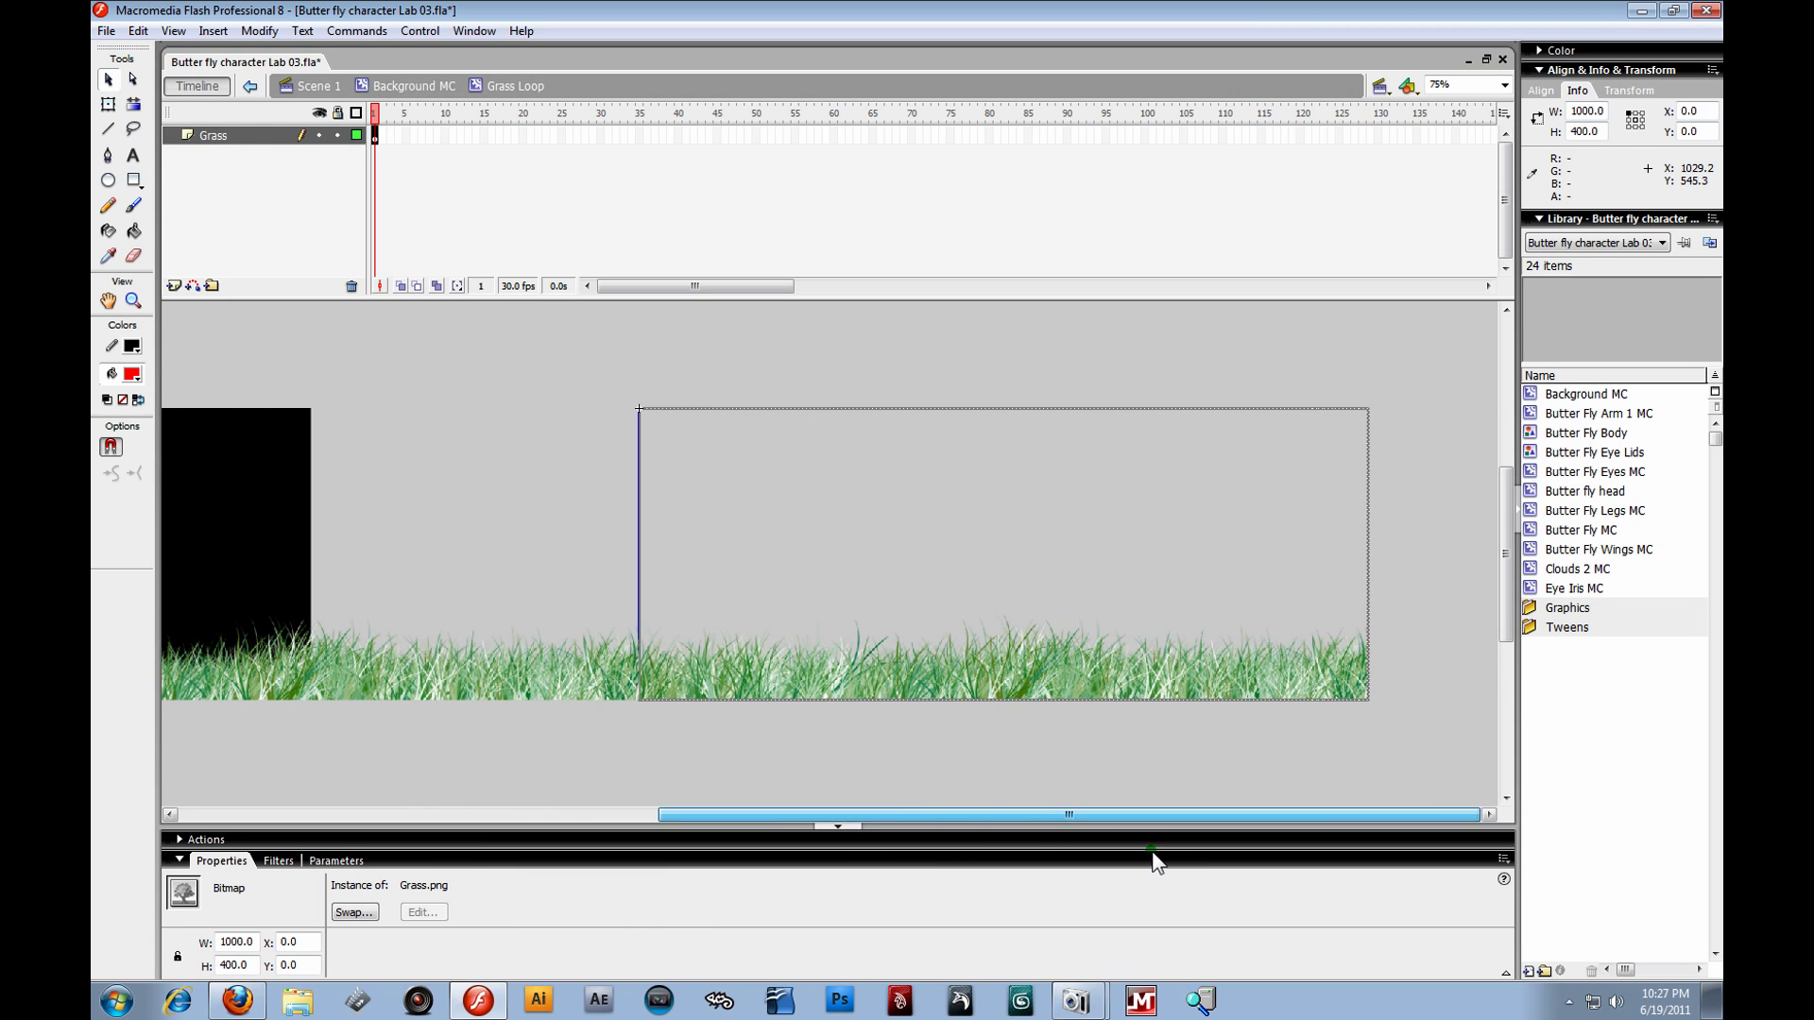
click(547, 664)
drag(748, 813, 496, 811)
click(1200, 688)
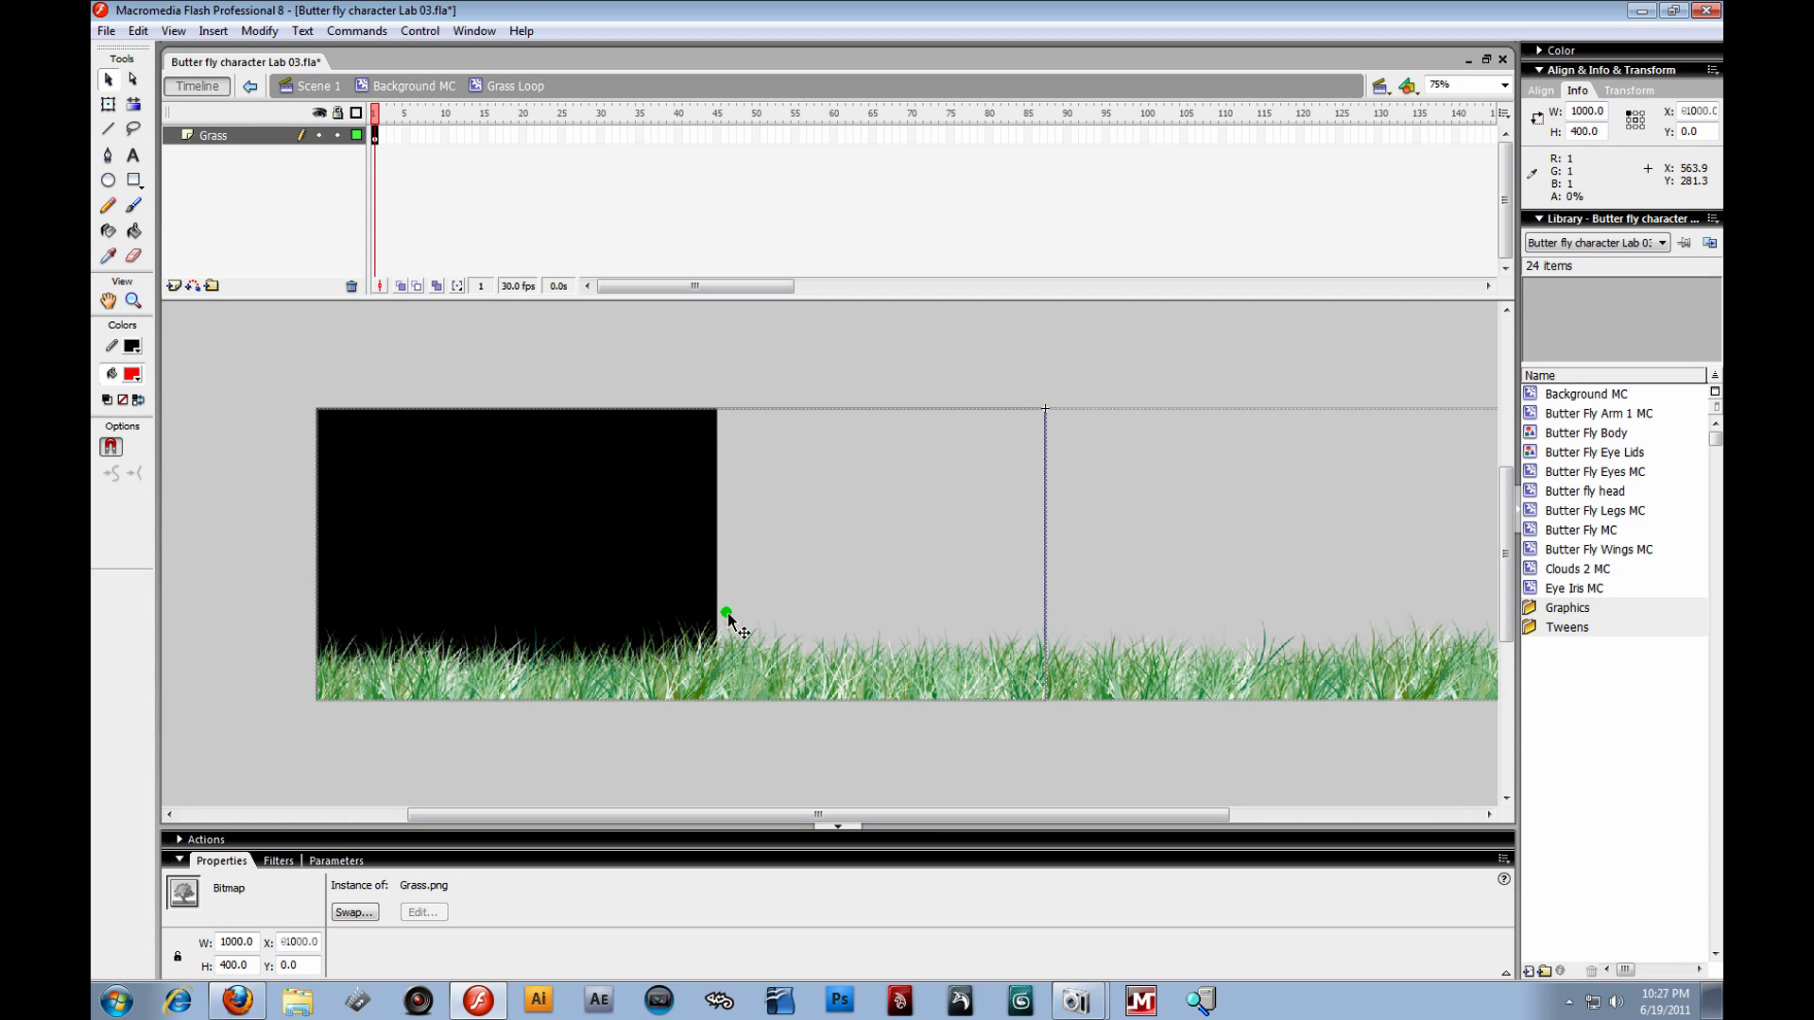
click(957, 667)
drag(846, 816, 695, 823)
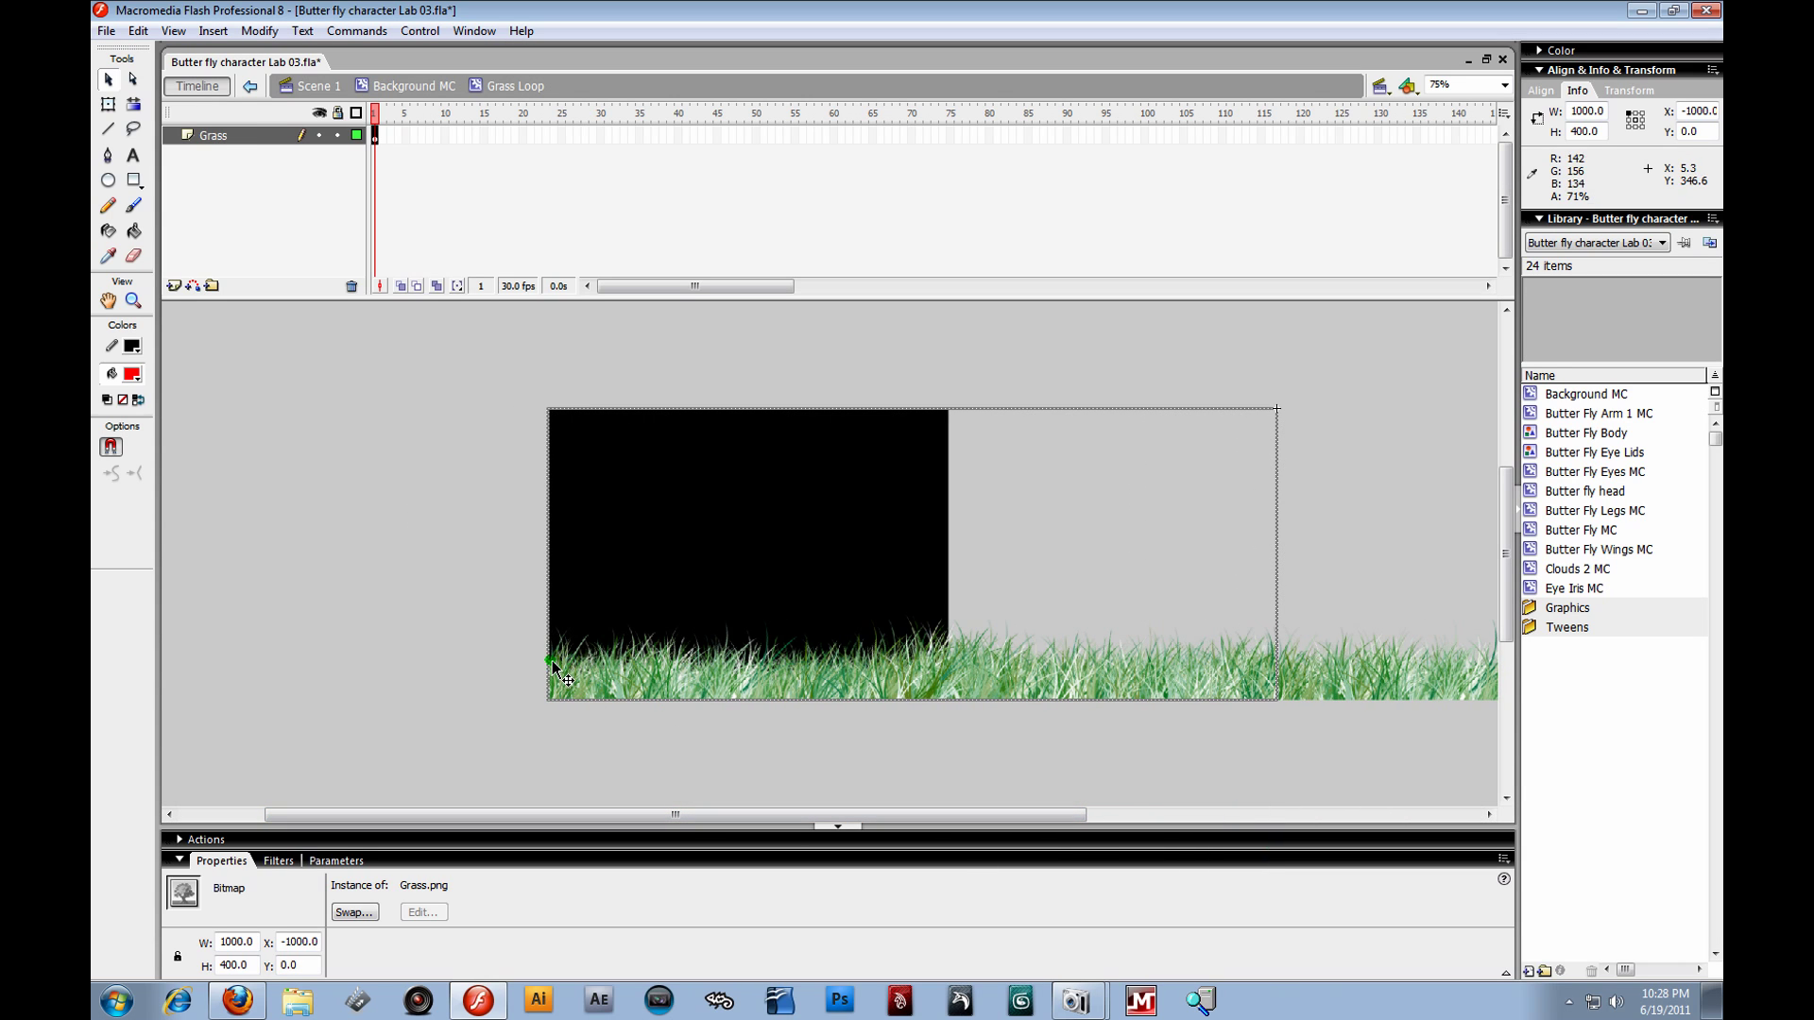
drag(661, 814, 550, 677)
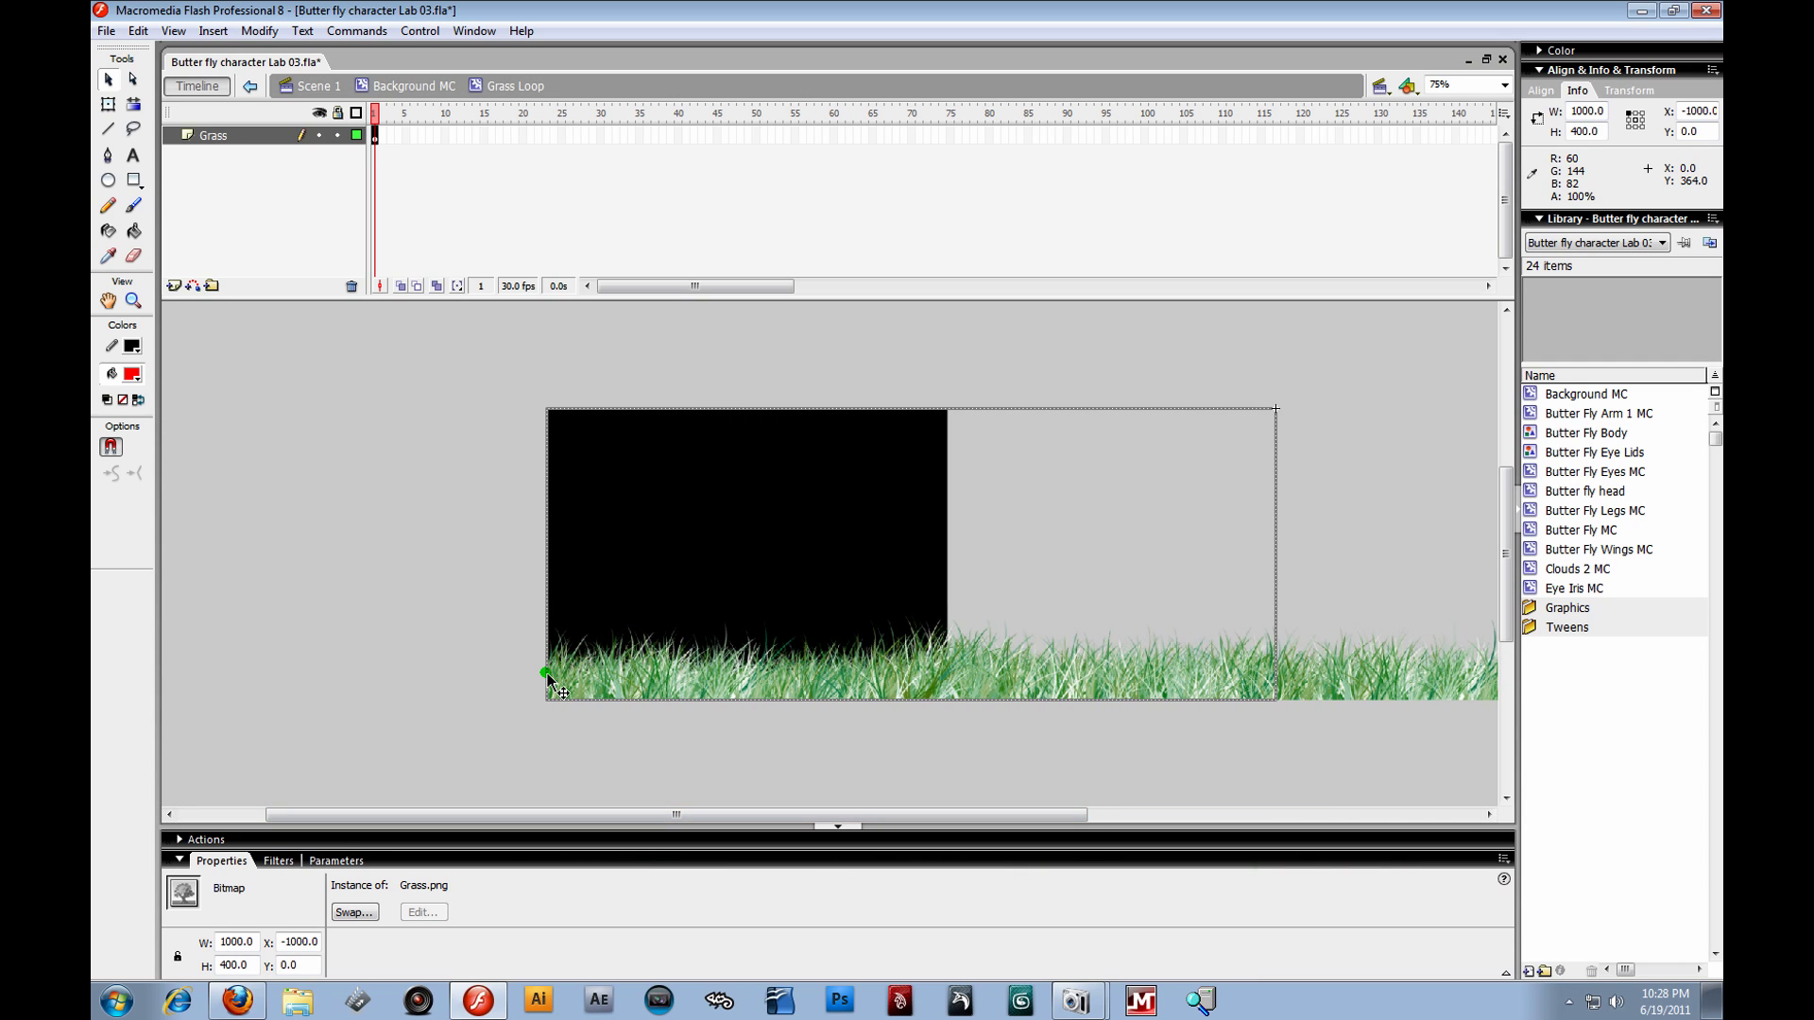
drag(627, 818, 1143, 725)
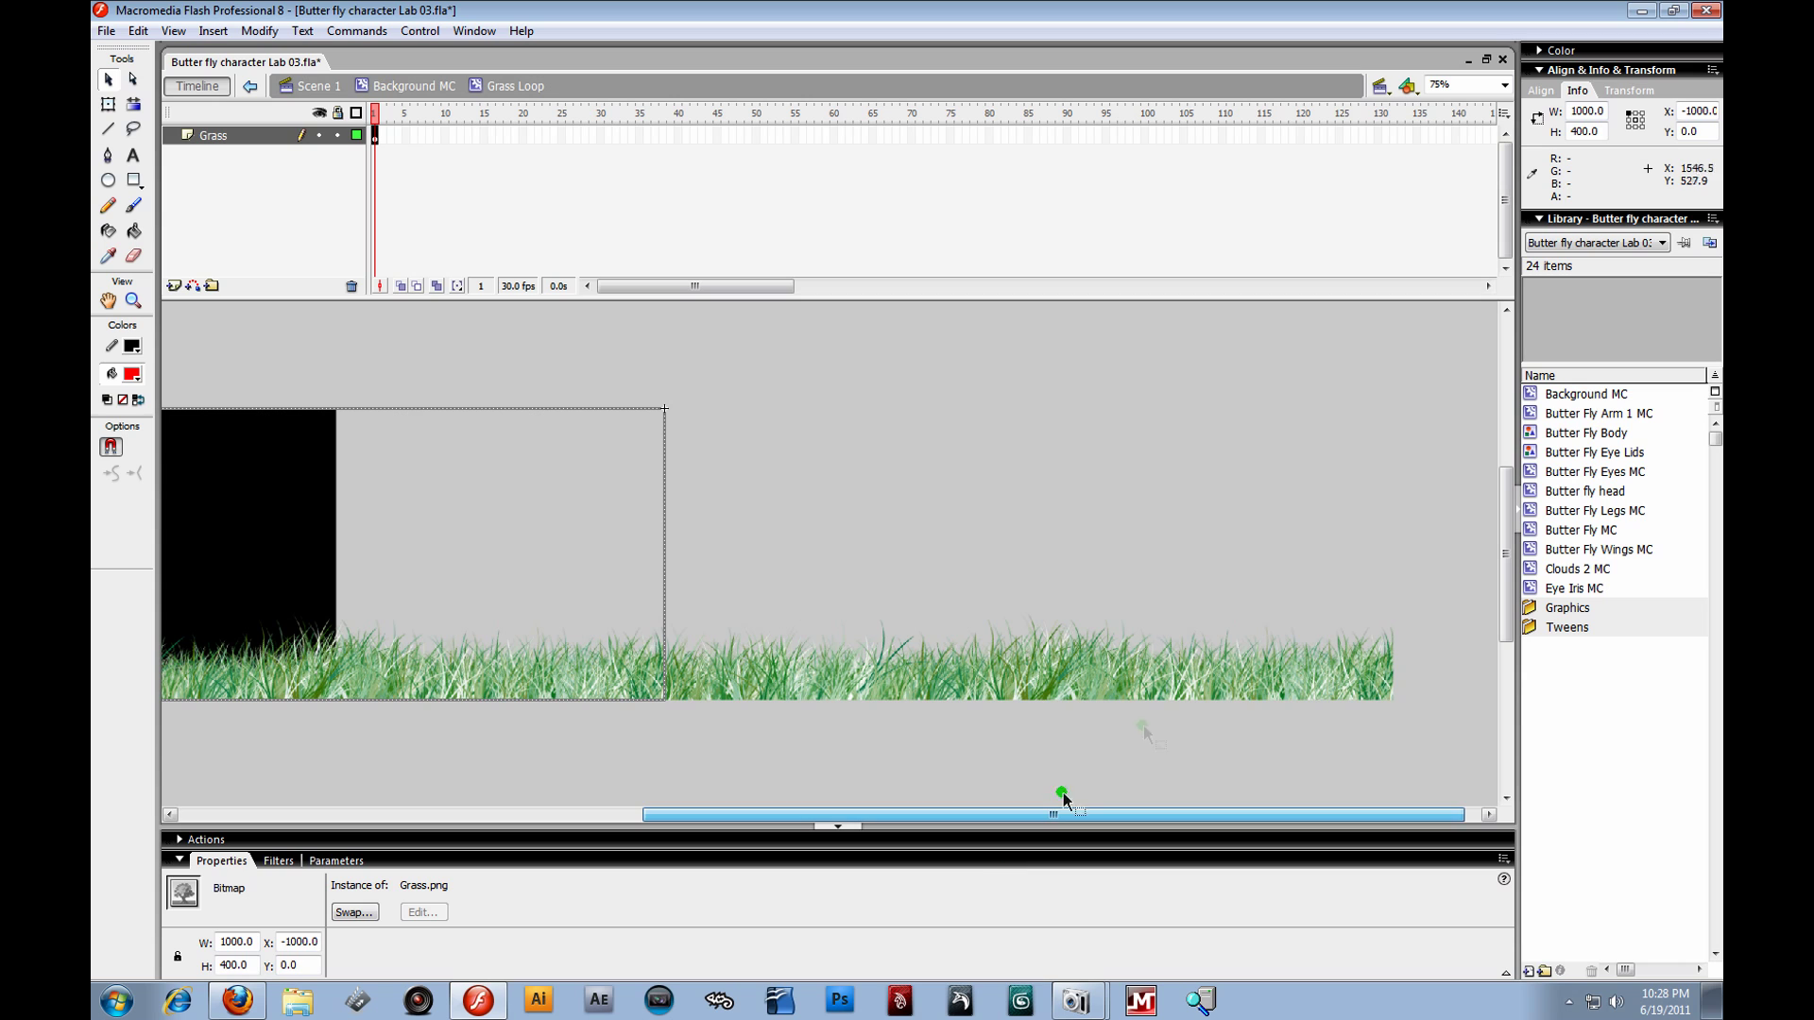
click(1390, 682)
drag(1187, 813, 734, 762)
- Return to Background MC and insert a keyframe at frame 60 of the Looping Grass layer
click(401, 86)
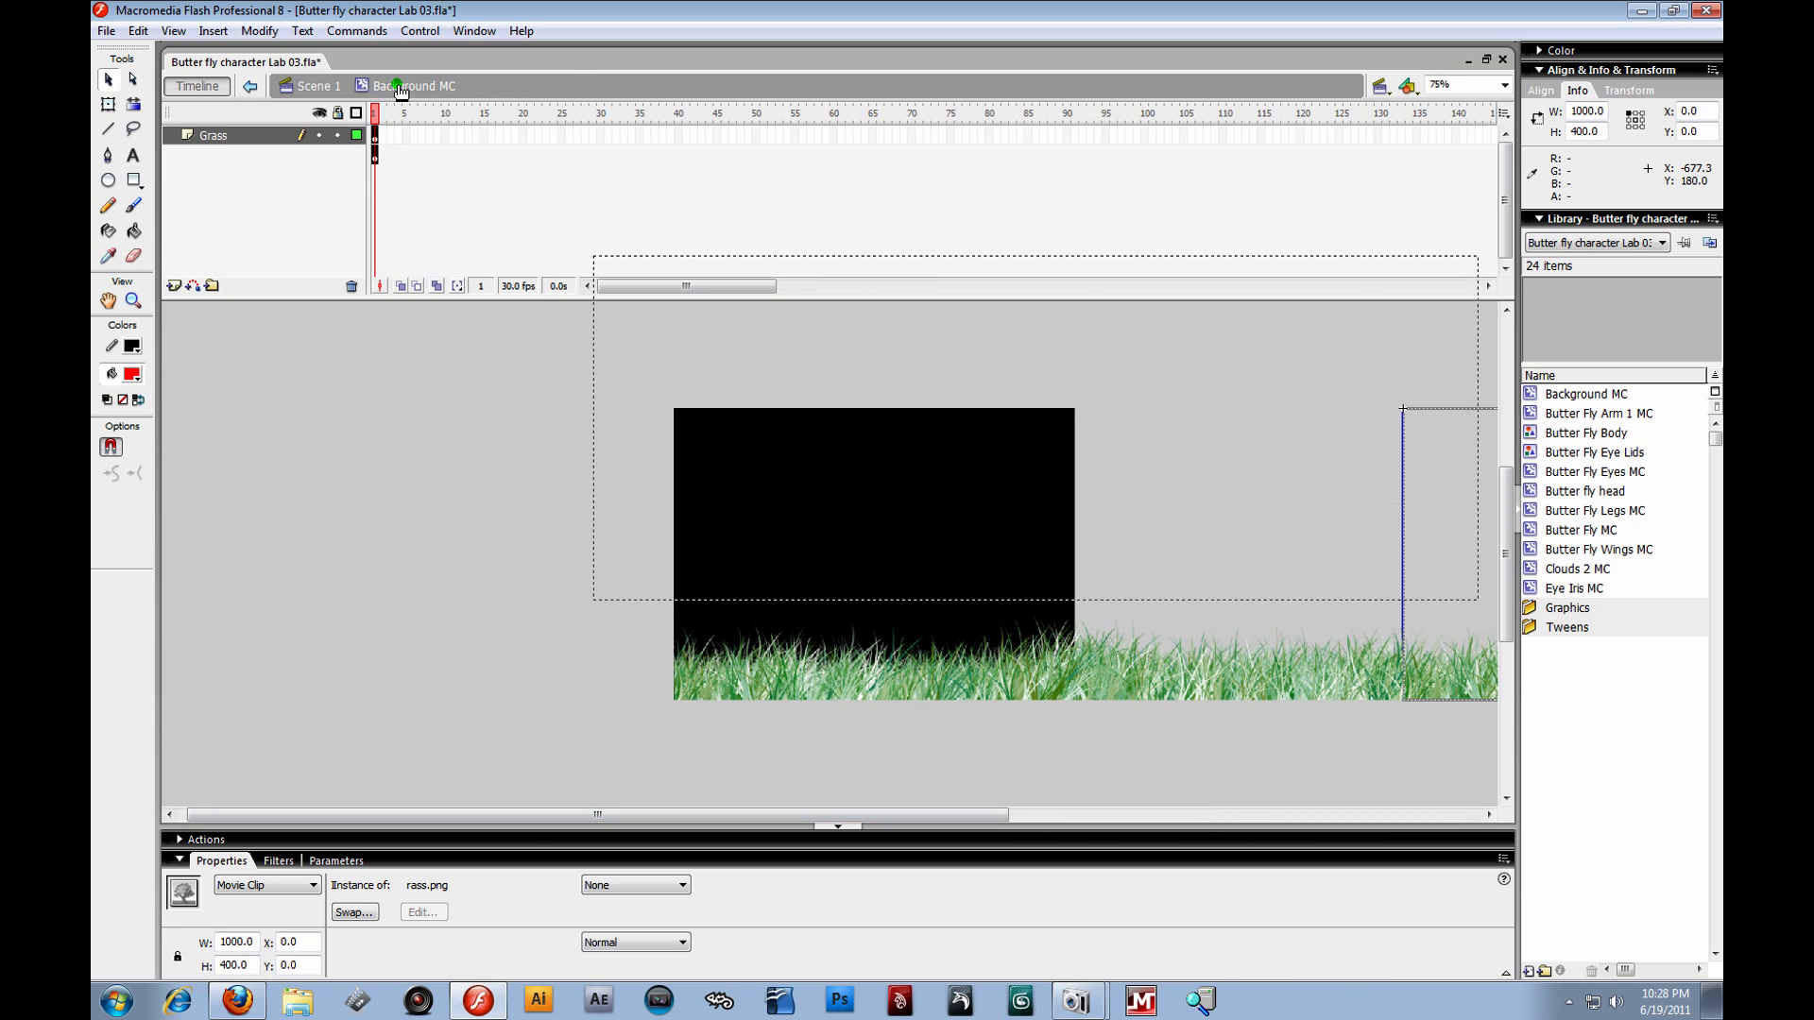
click(376, 154)
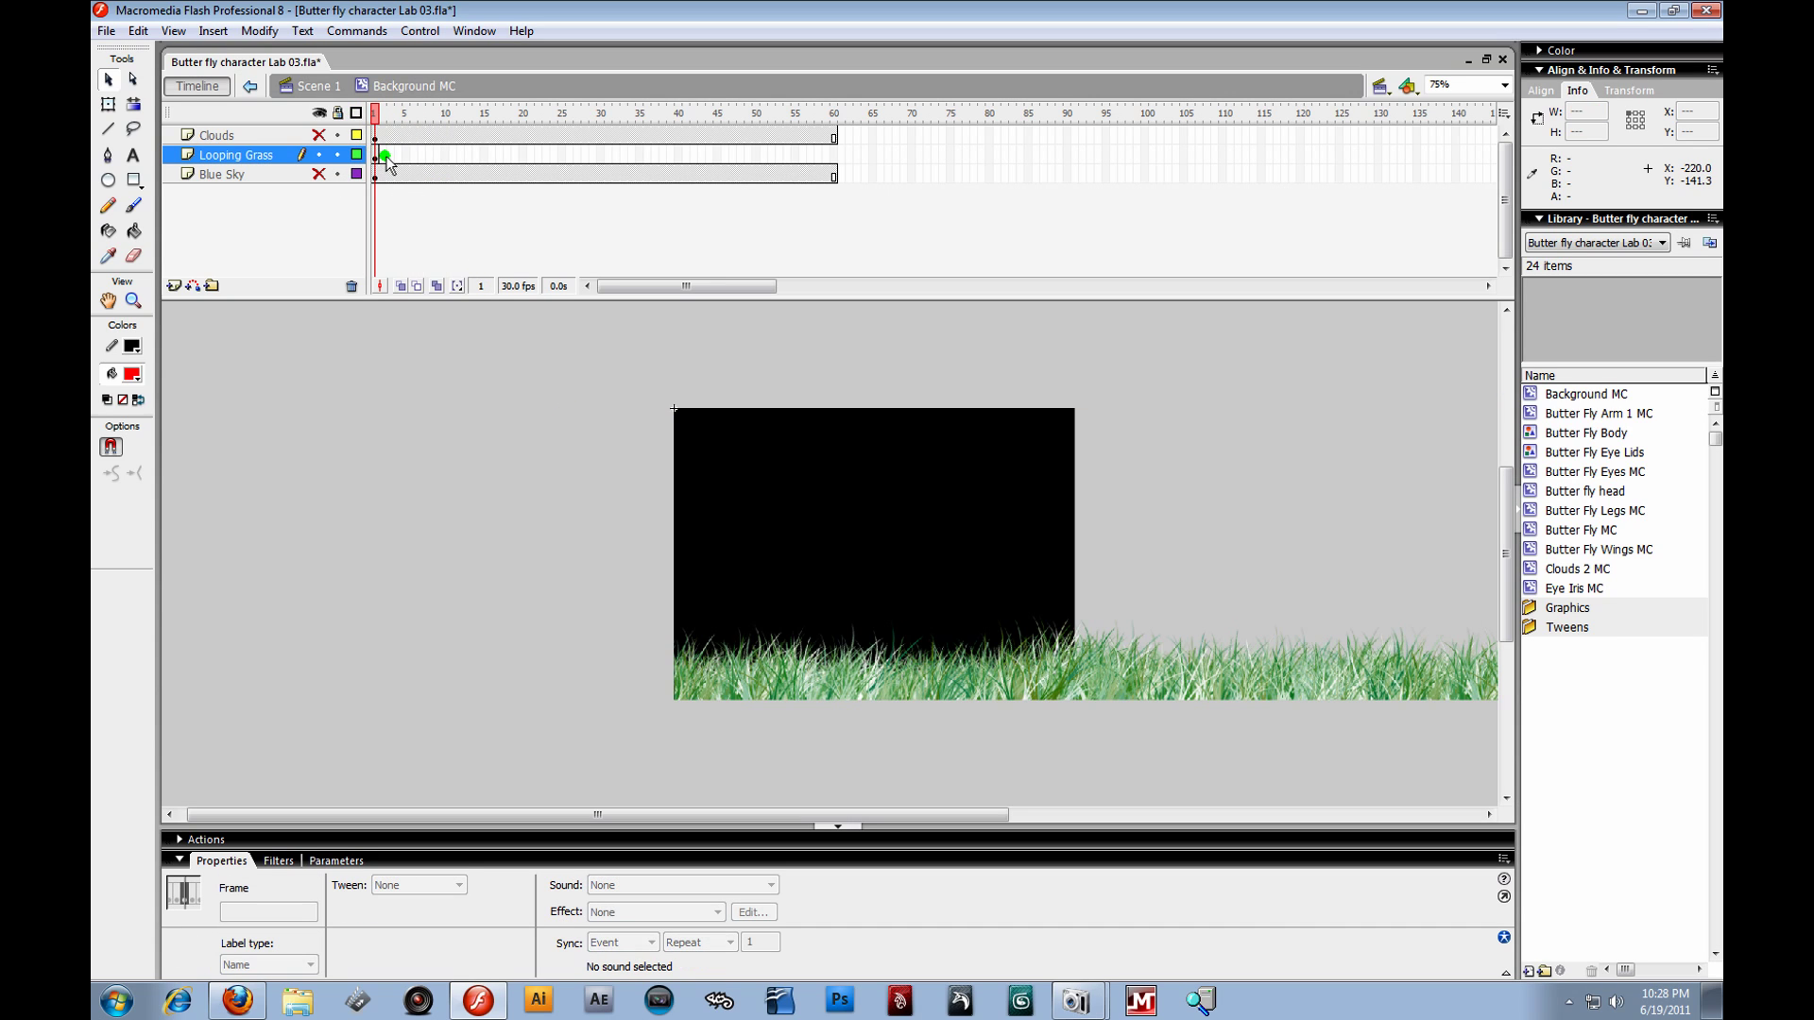
click(384, 156)
click(456, 416)
drag(586, 815, 648, 814)
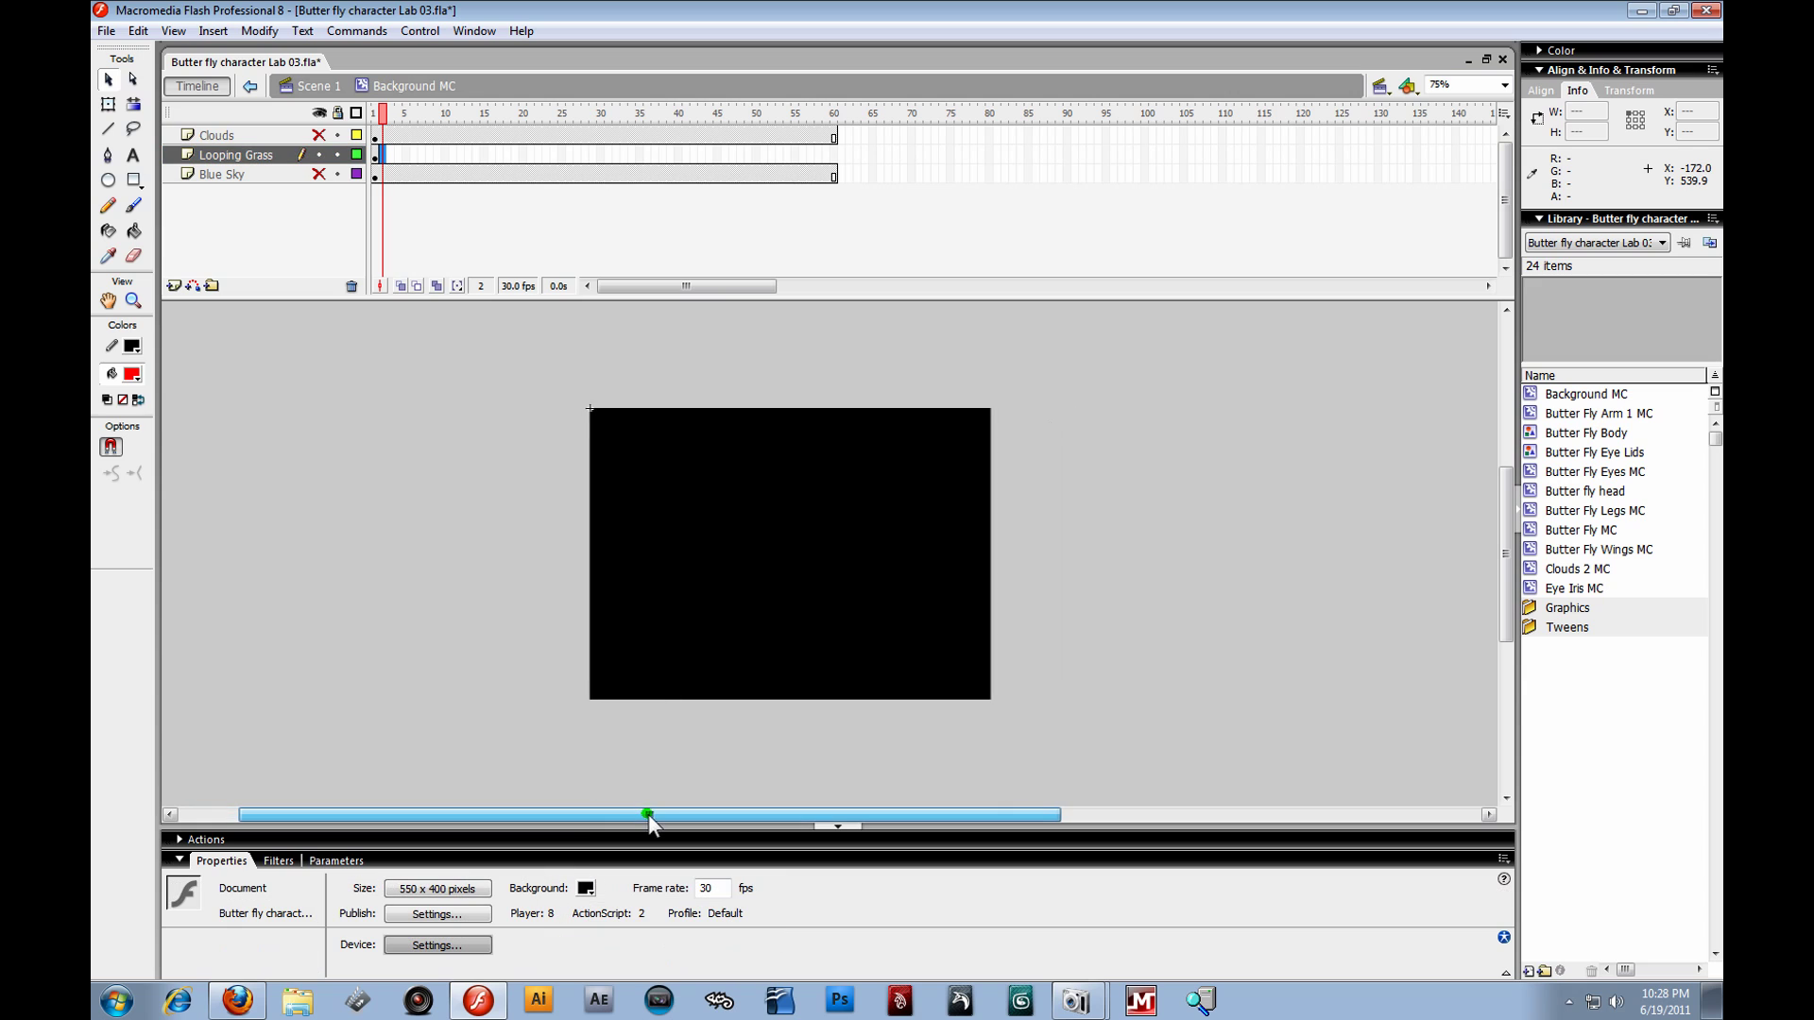
click(376, 154)
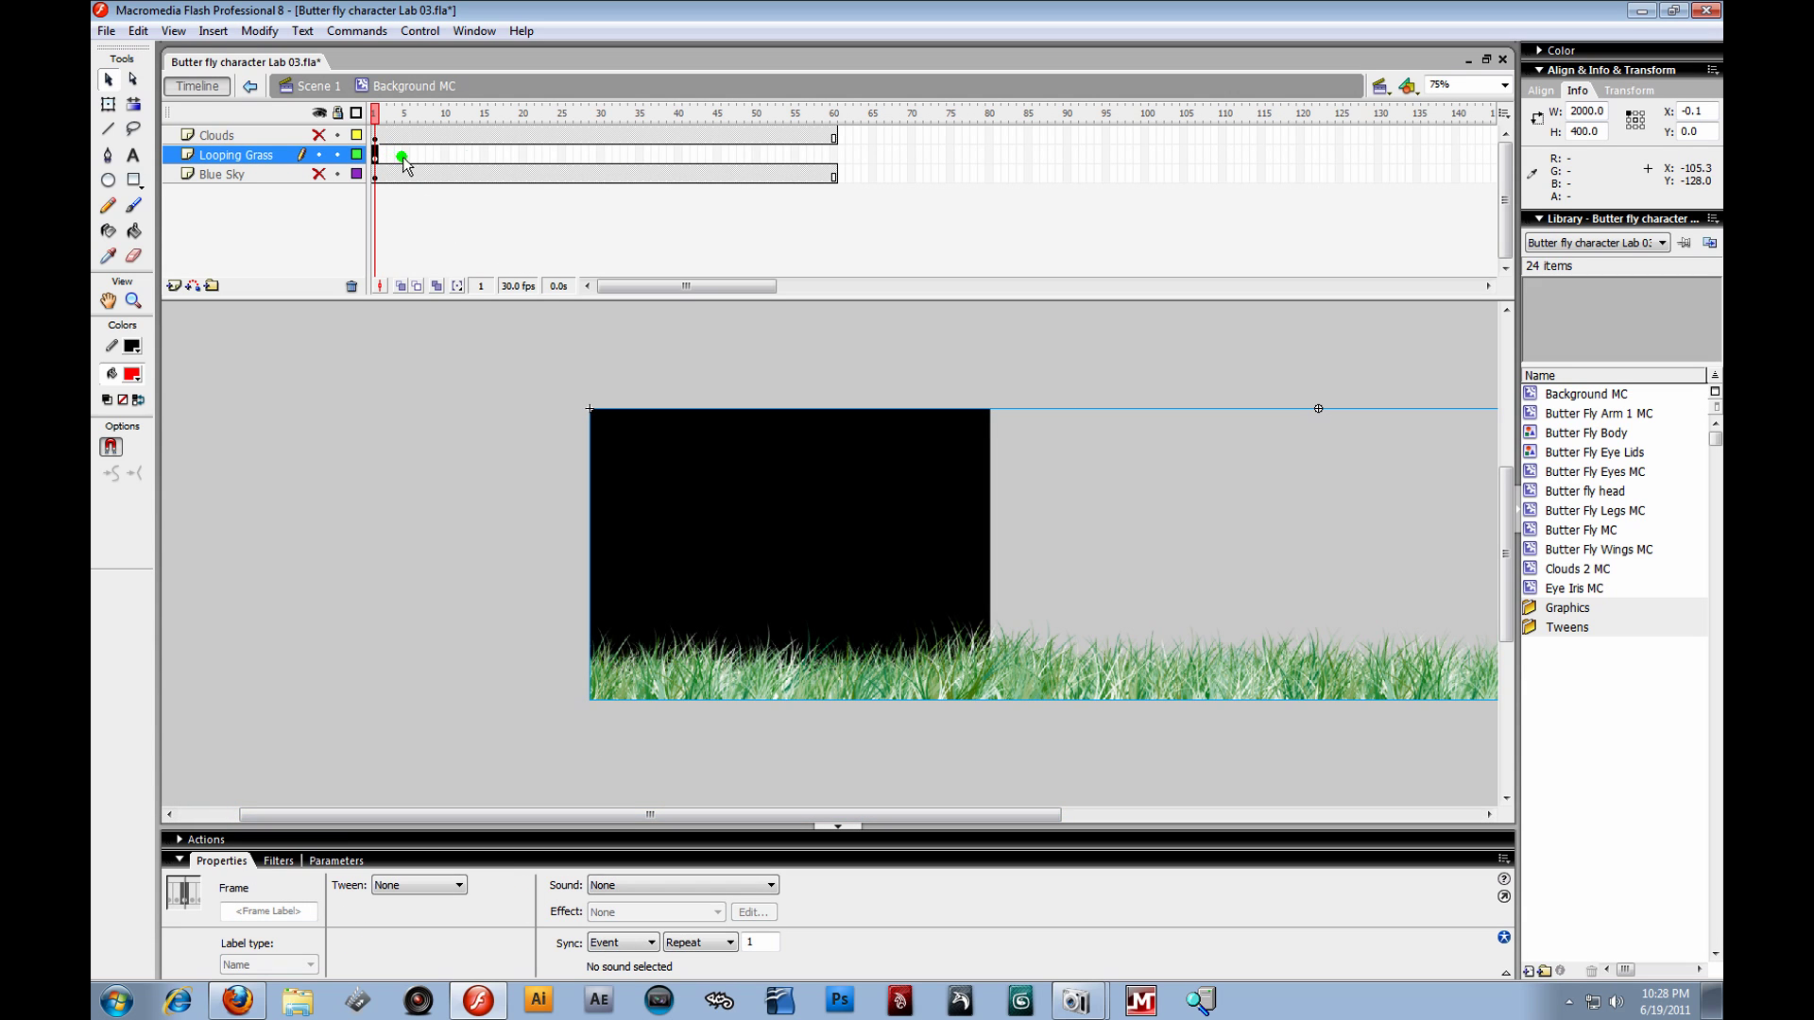
click(834, 152)
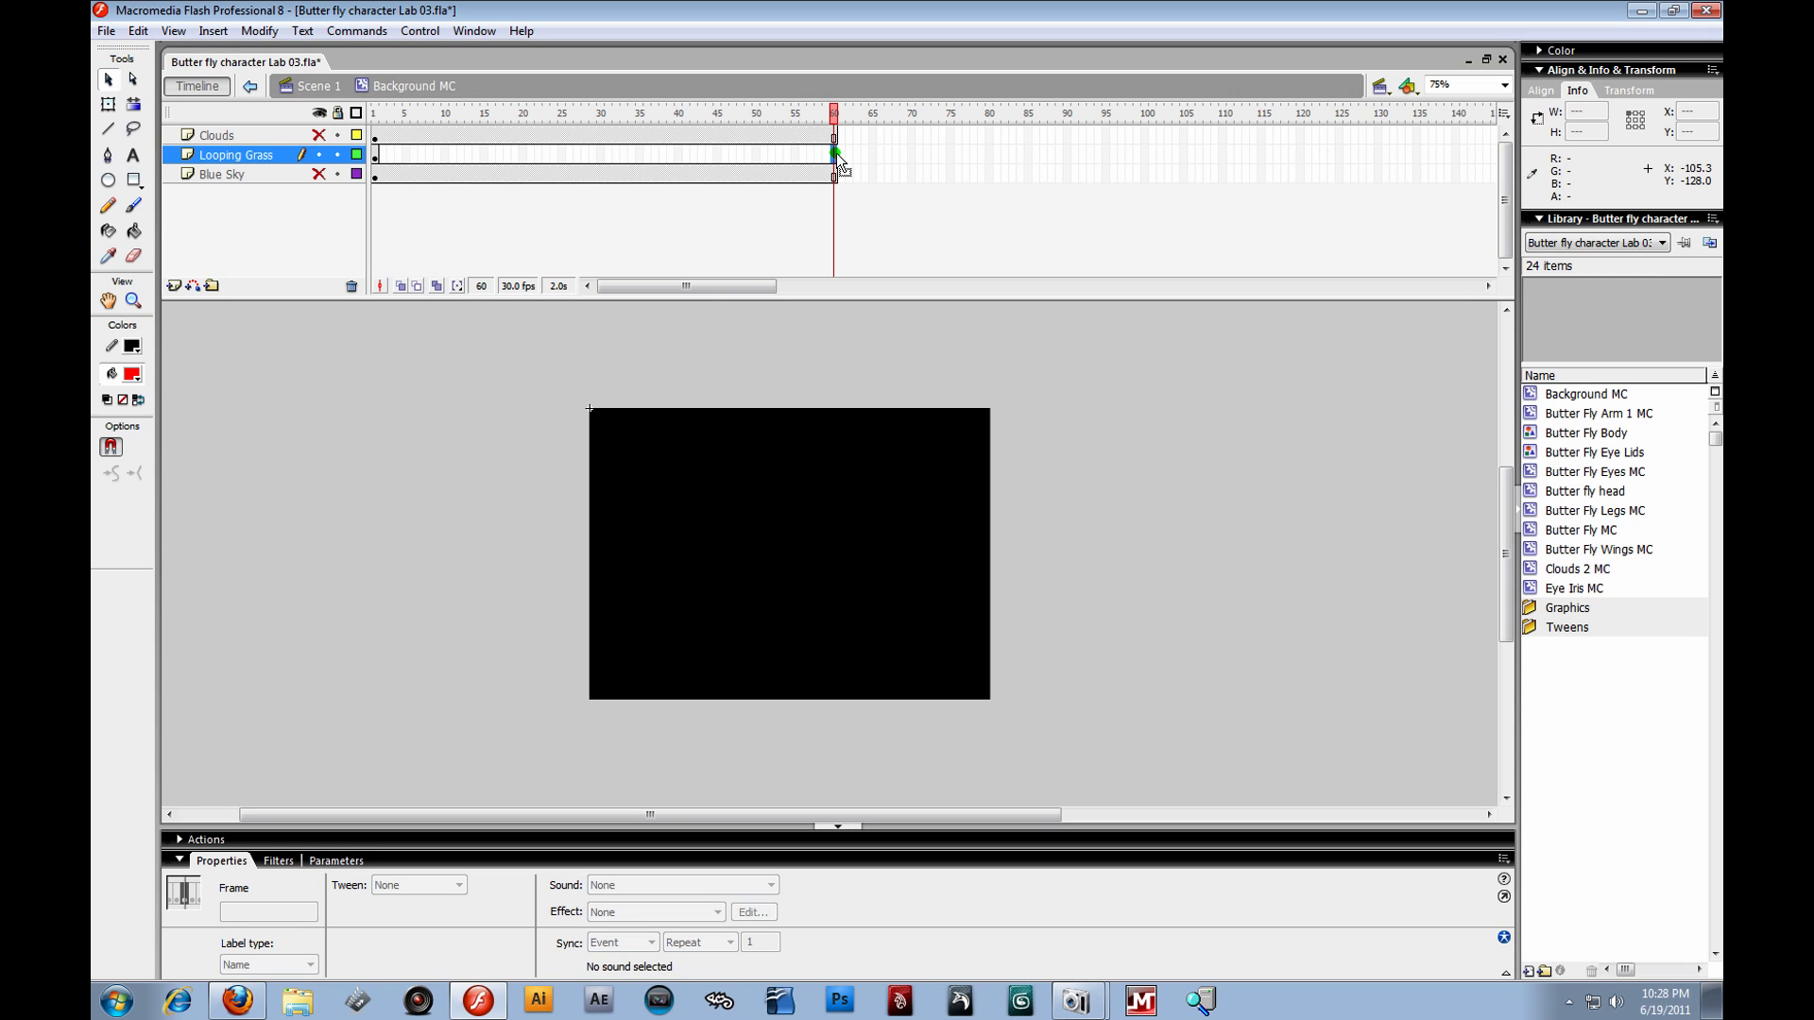
key(F6)
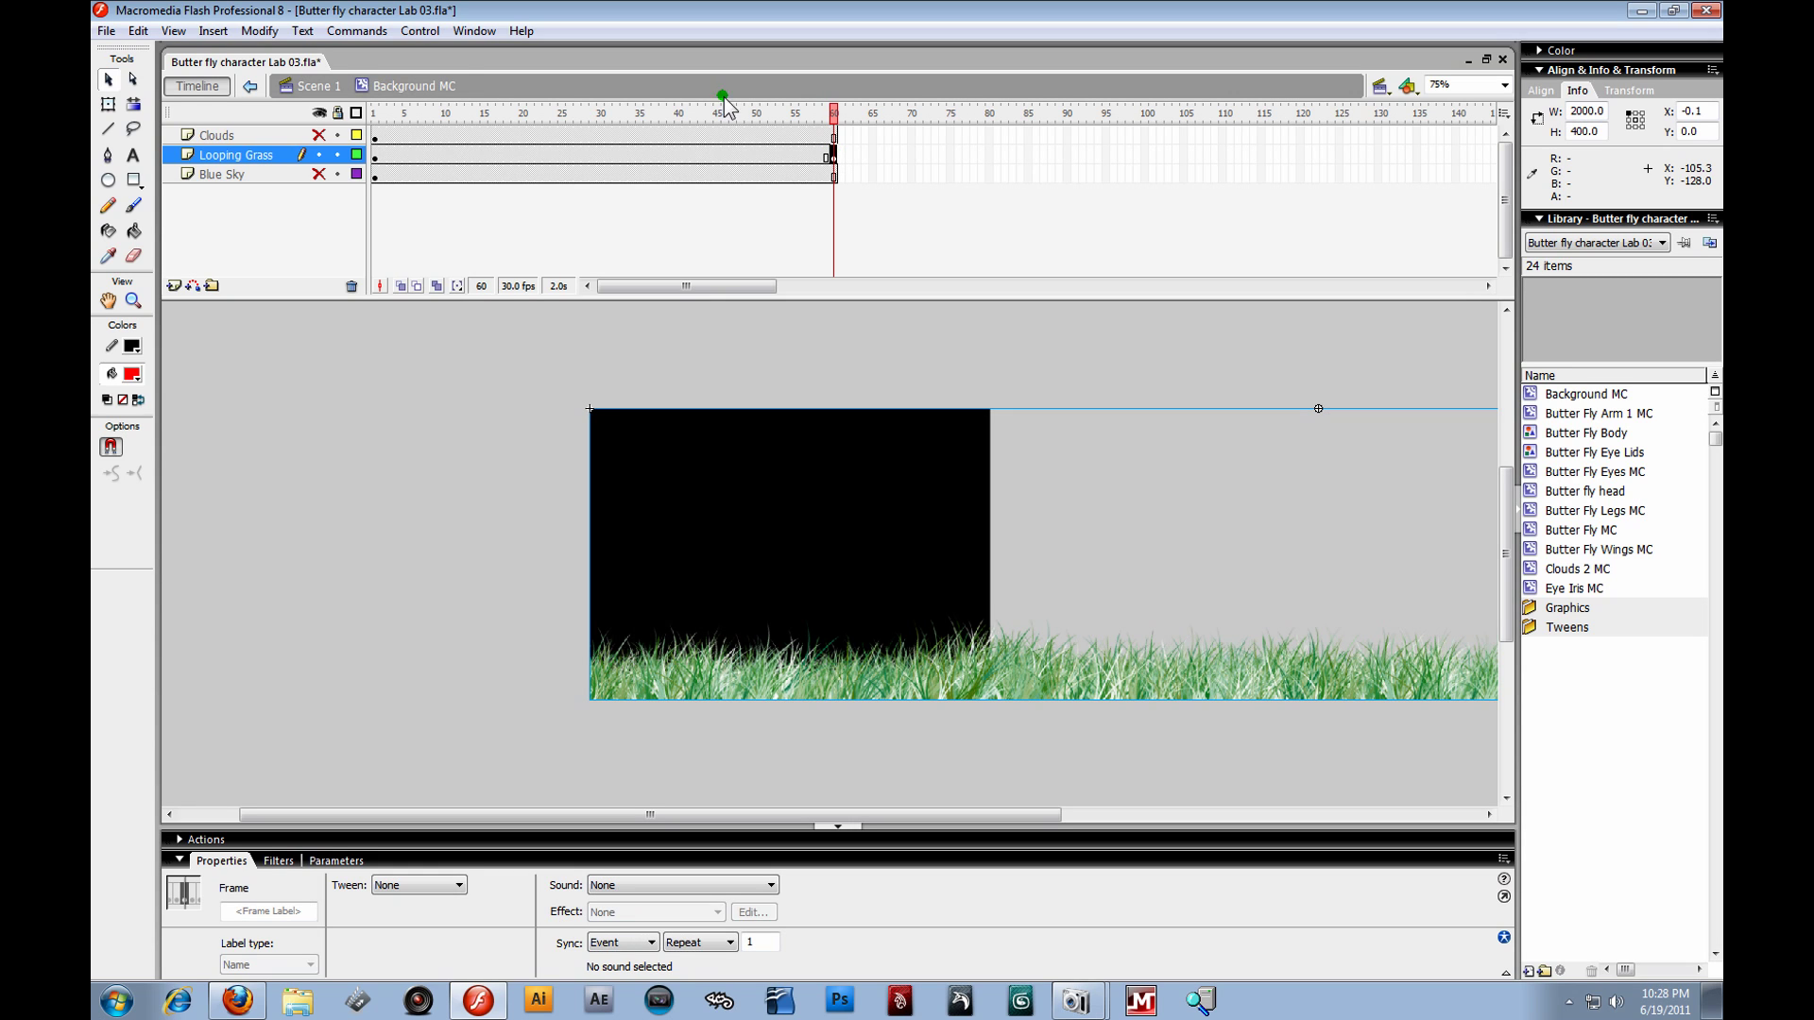
- Create a motion tween across frames 1 to 60 of the Looping Grass layer
drag(376, 154, 835, 151)
click(835, 151)
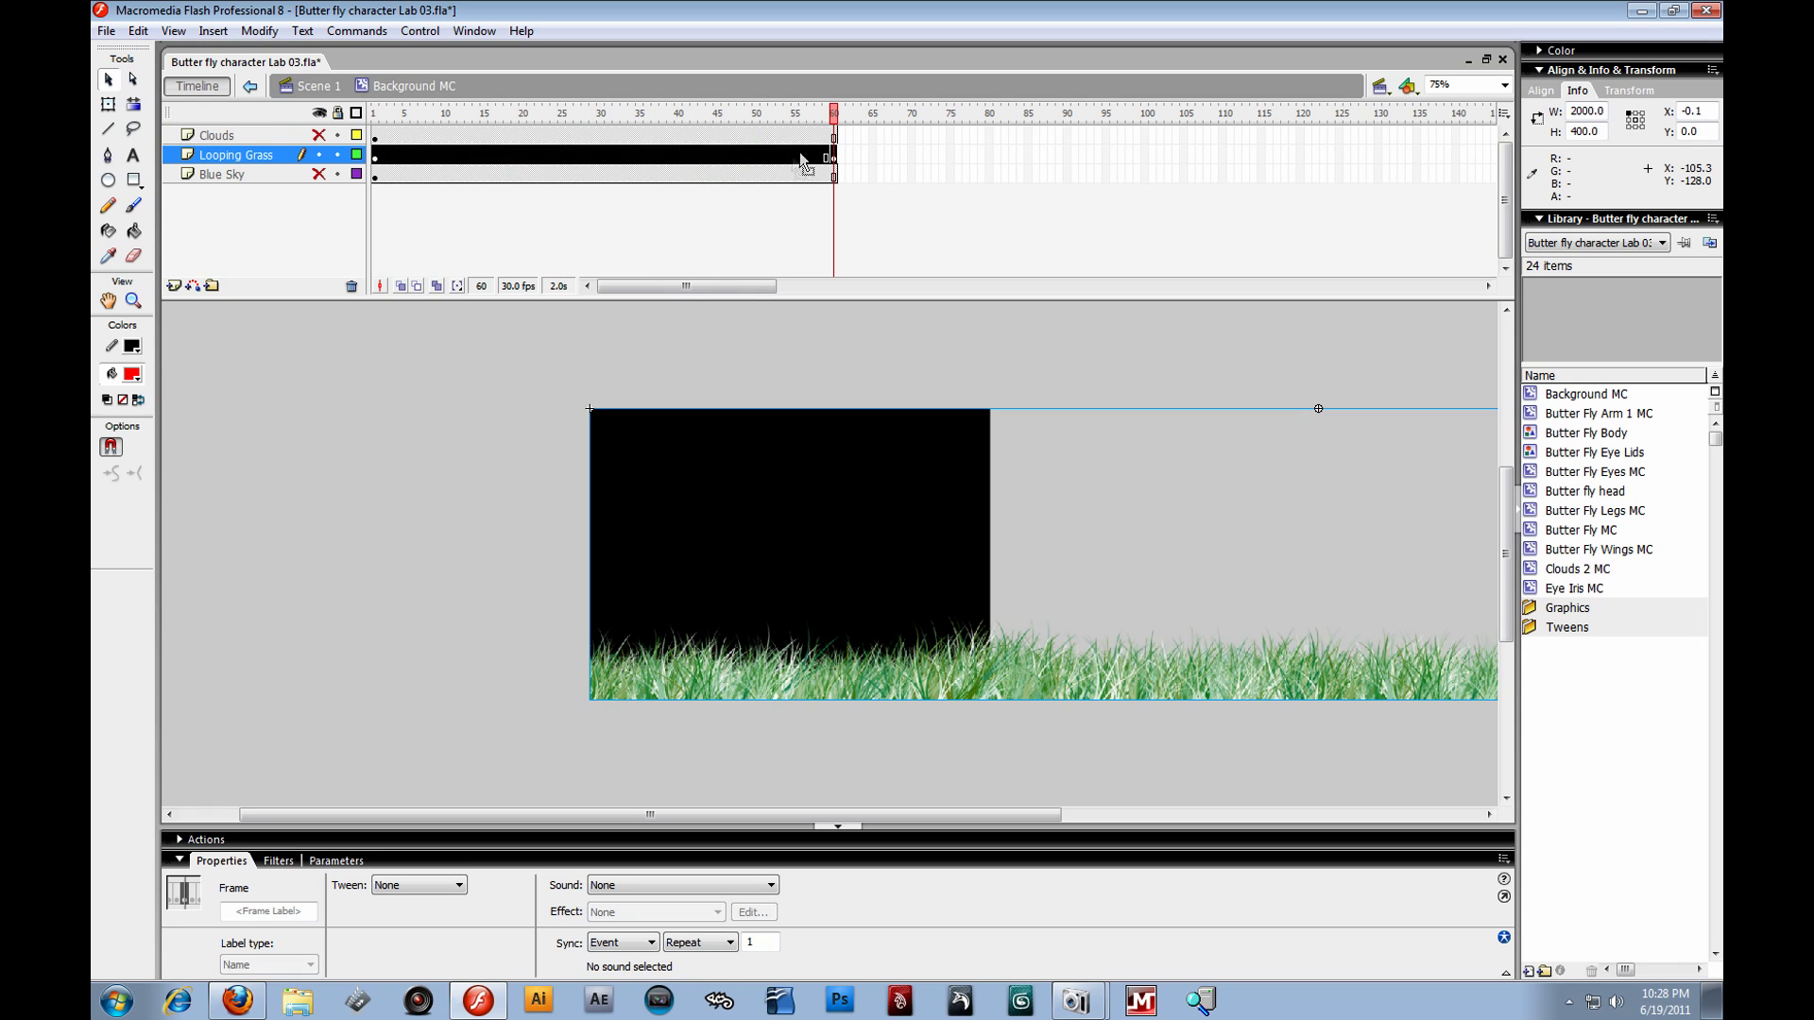
right_click(800, 153)
click(864, 157)
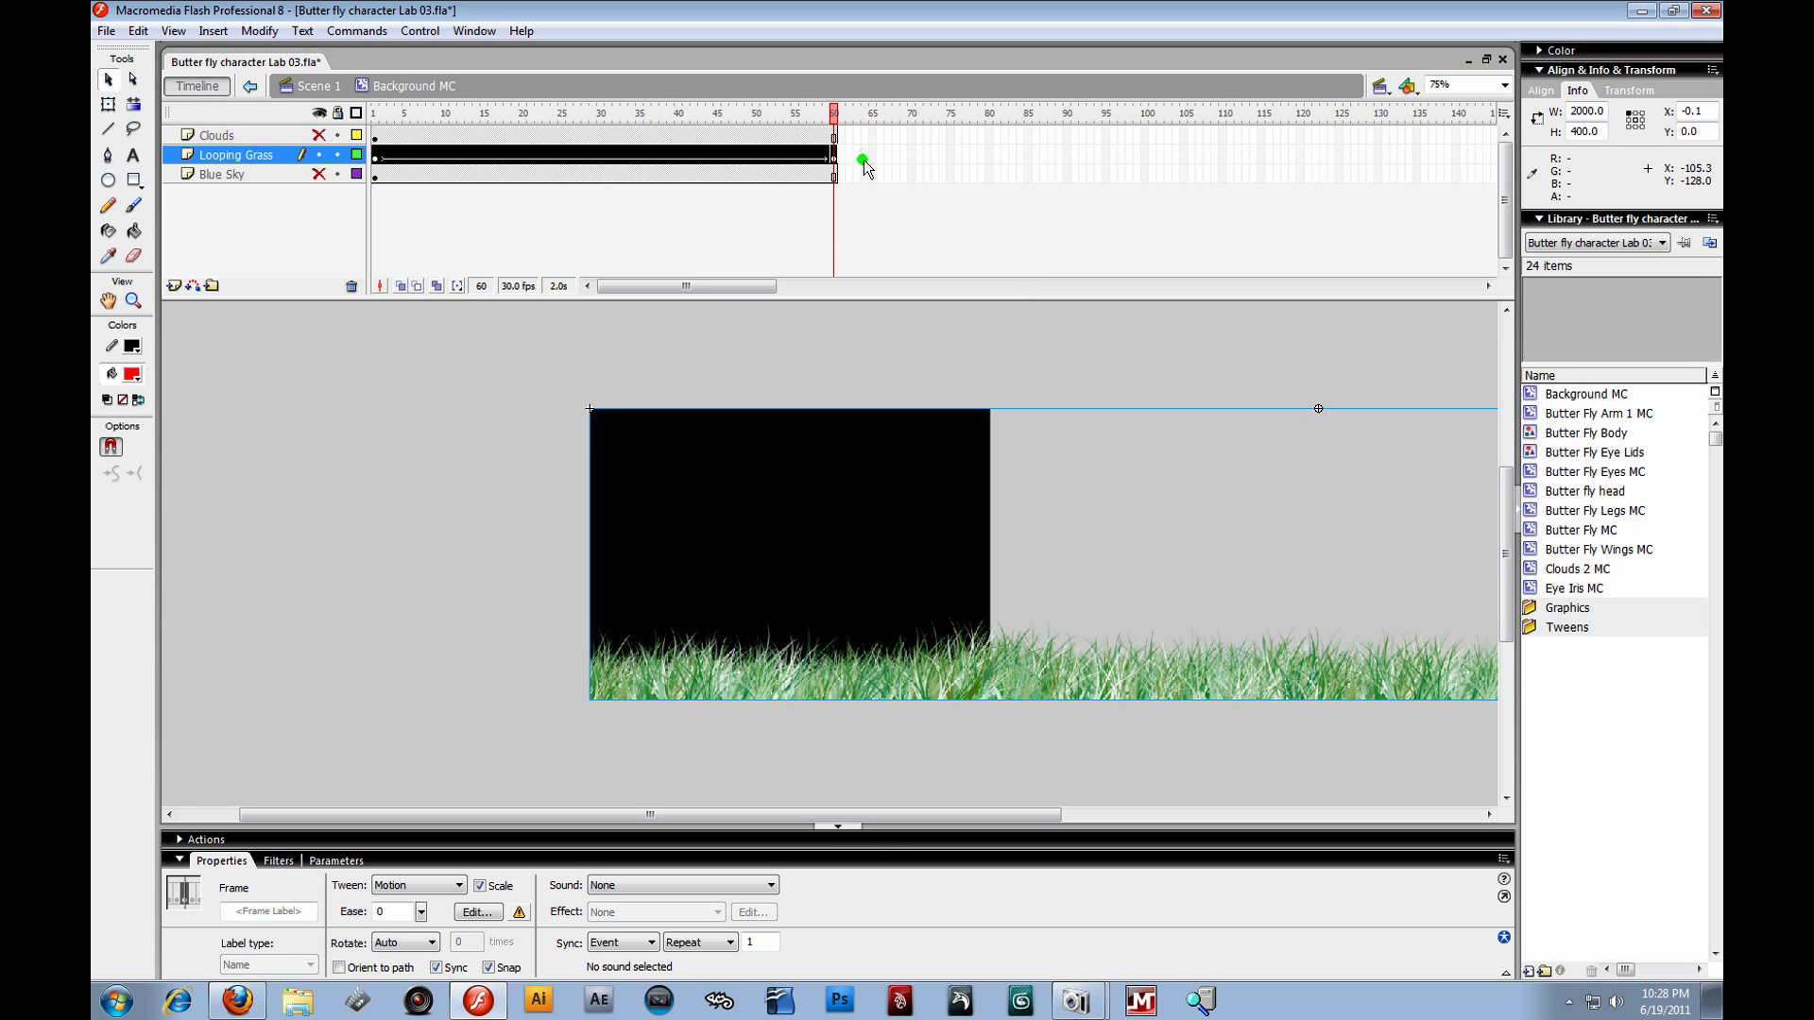
- At frame 60, move the Grass Loop instance left to about X -1450.6, aligning its right edge with the stage's right edge
drag(877, 822, 996, 842)
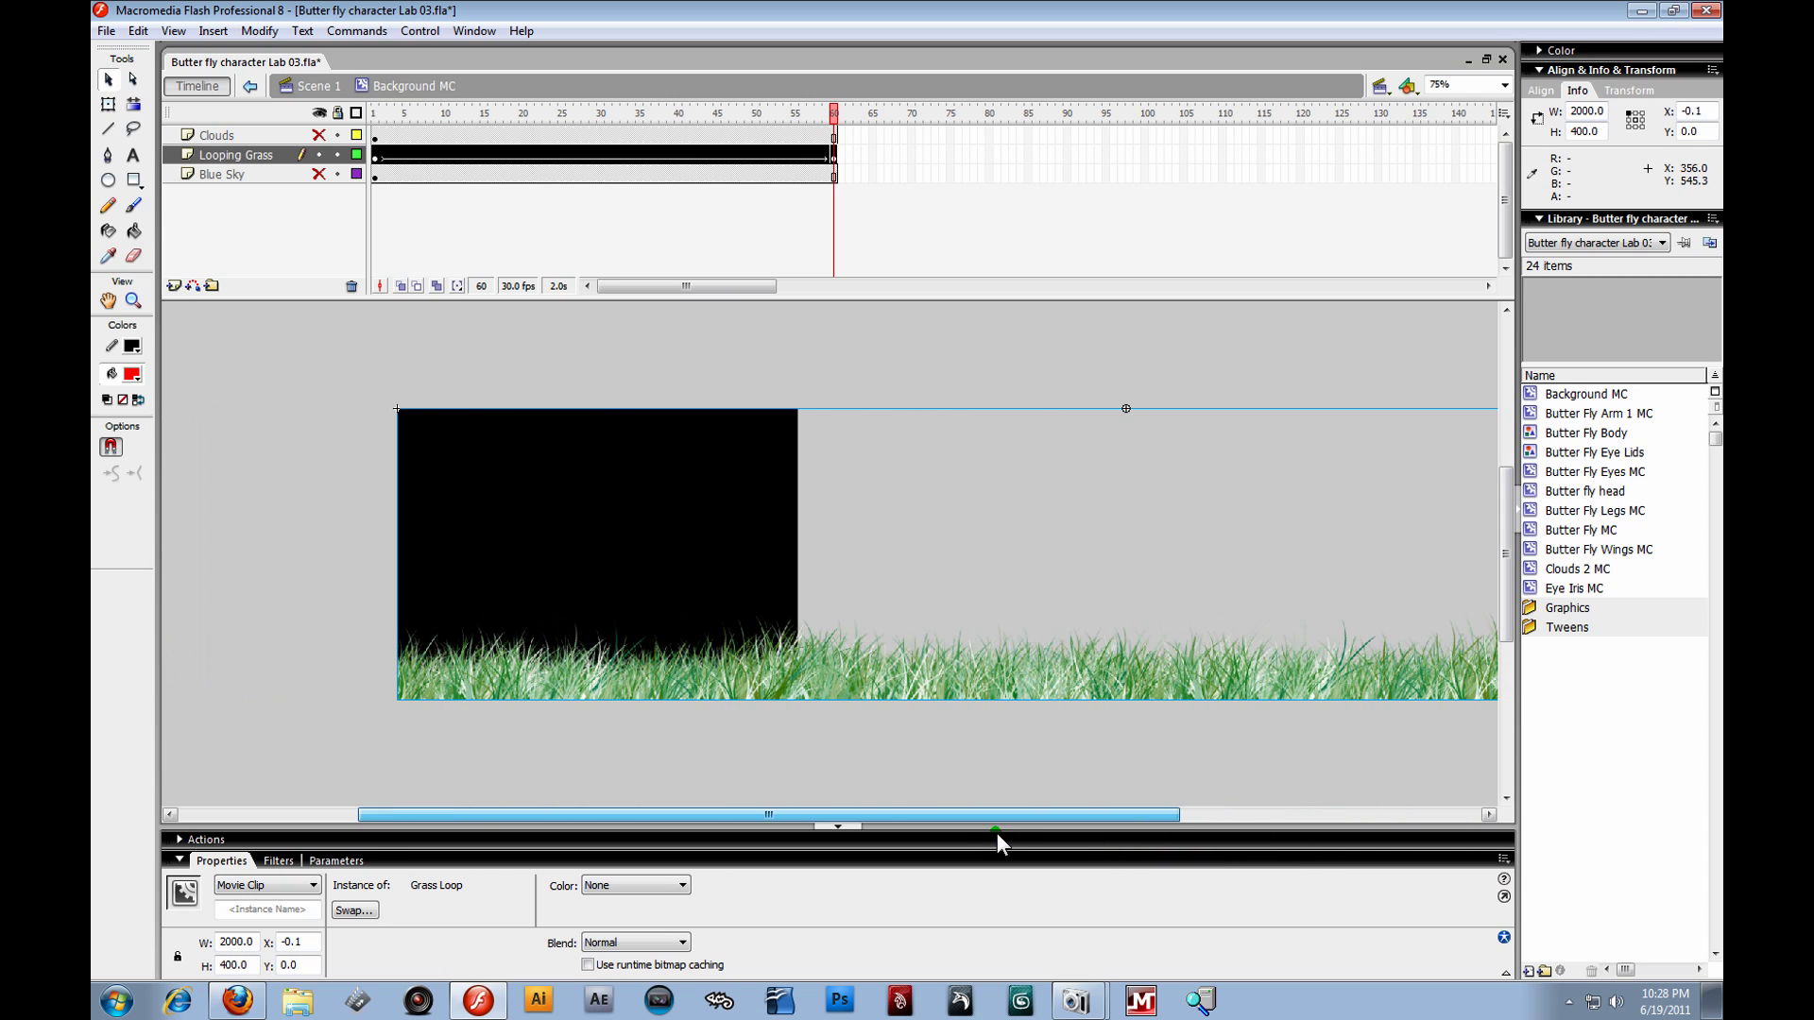
click(379, 155)
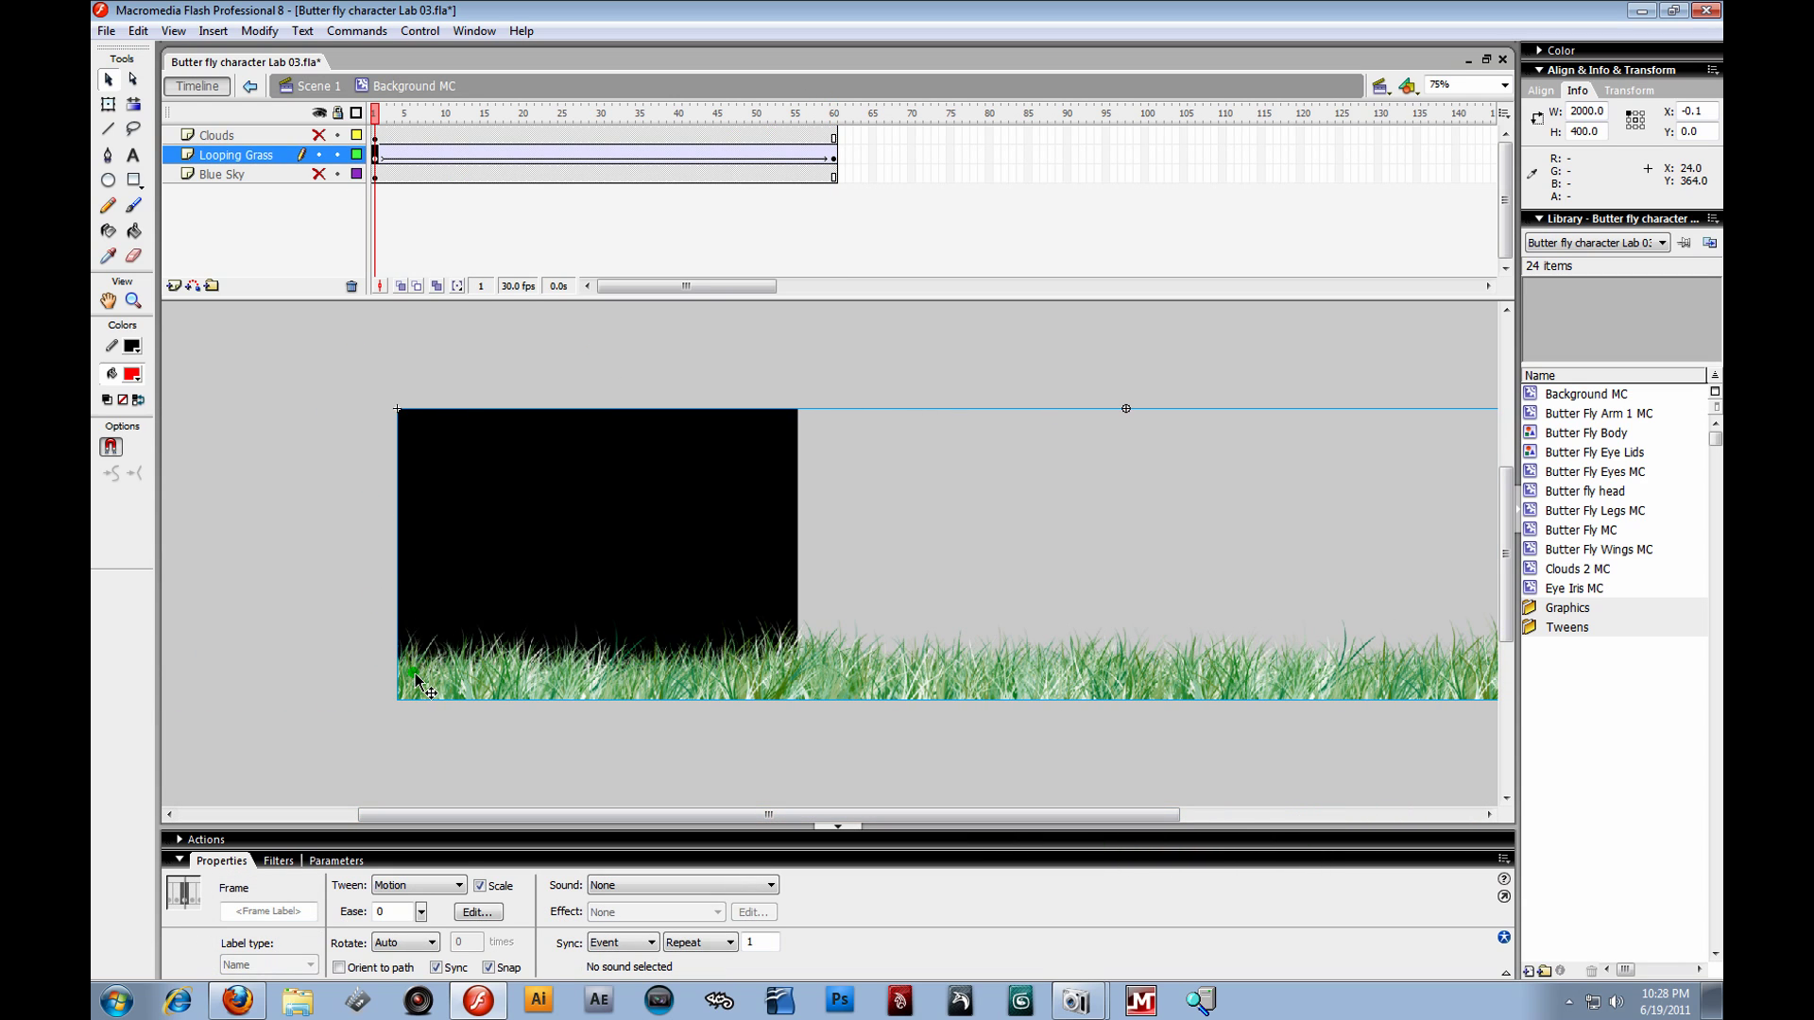
click(832, 157)
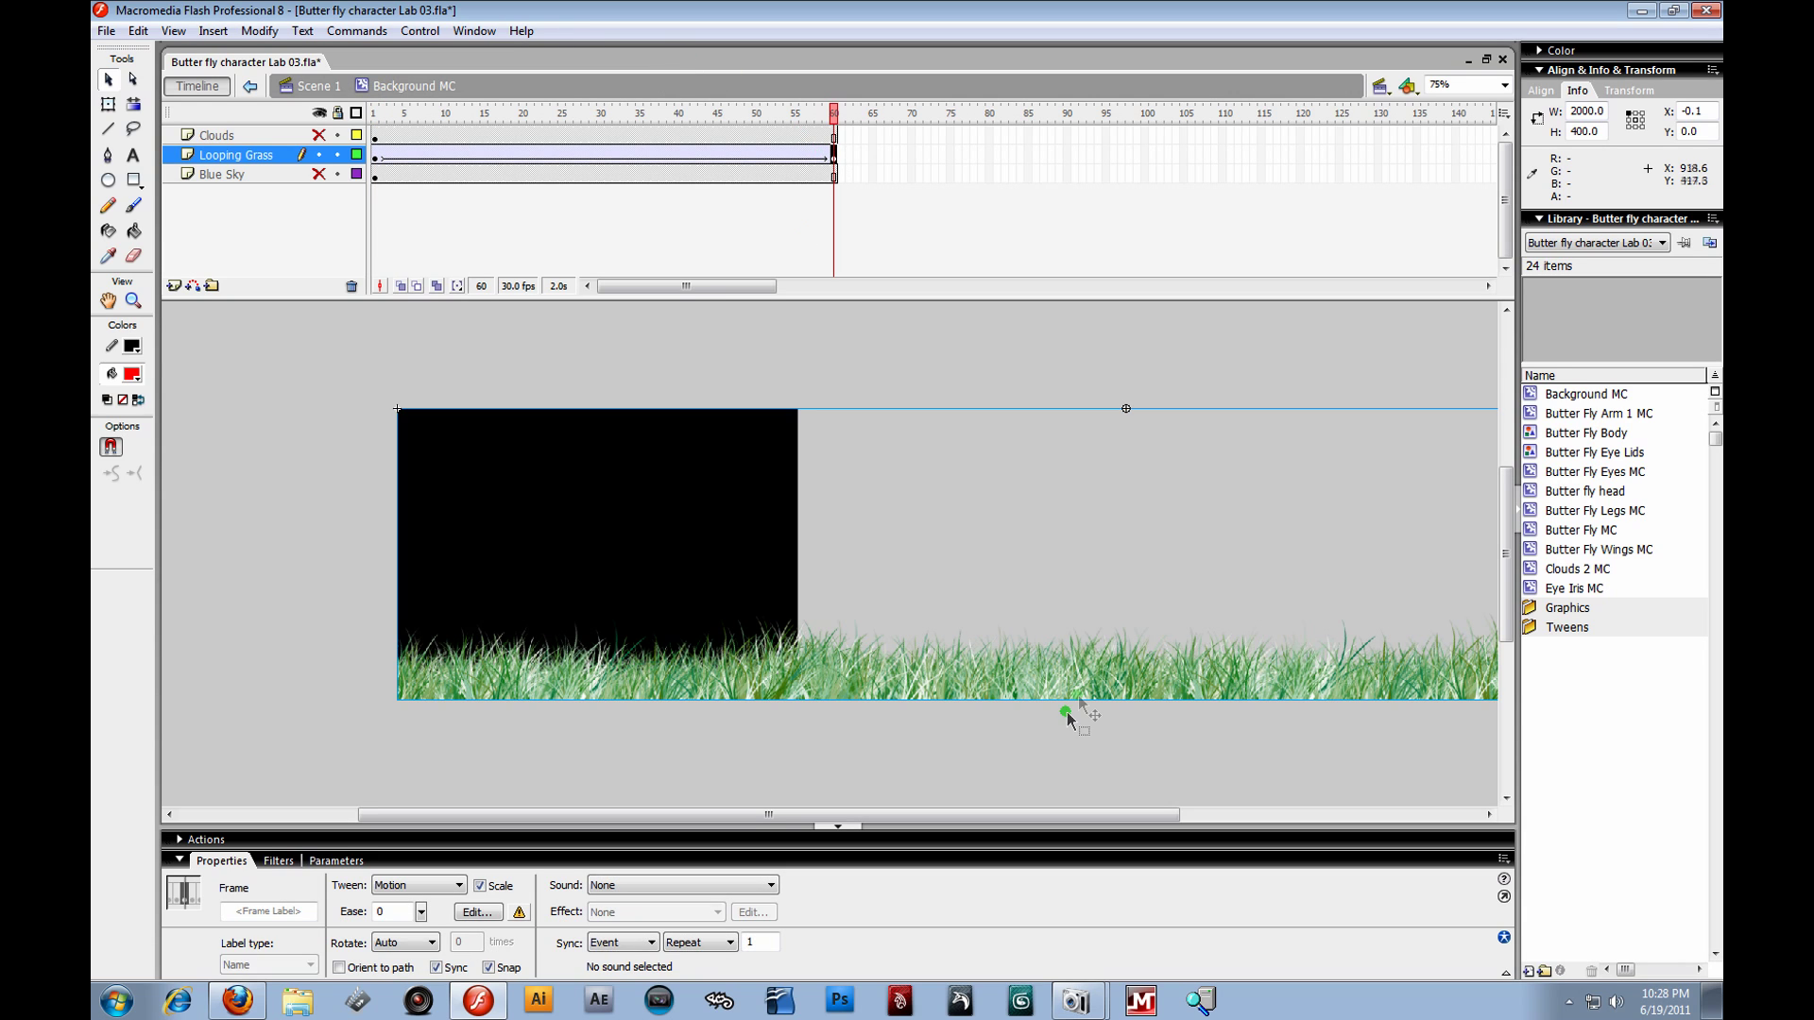
drag(1235, 660, 182, 587)
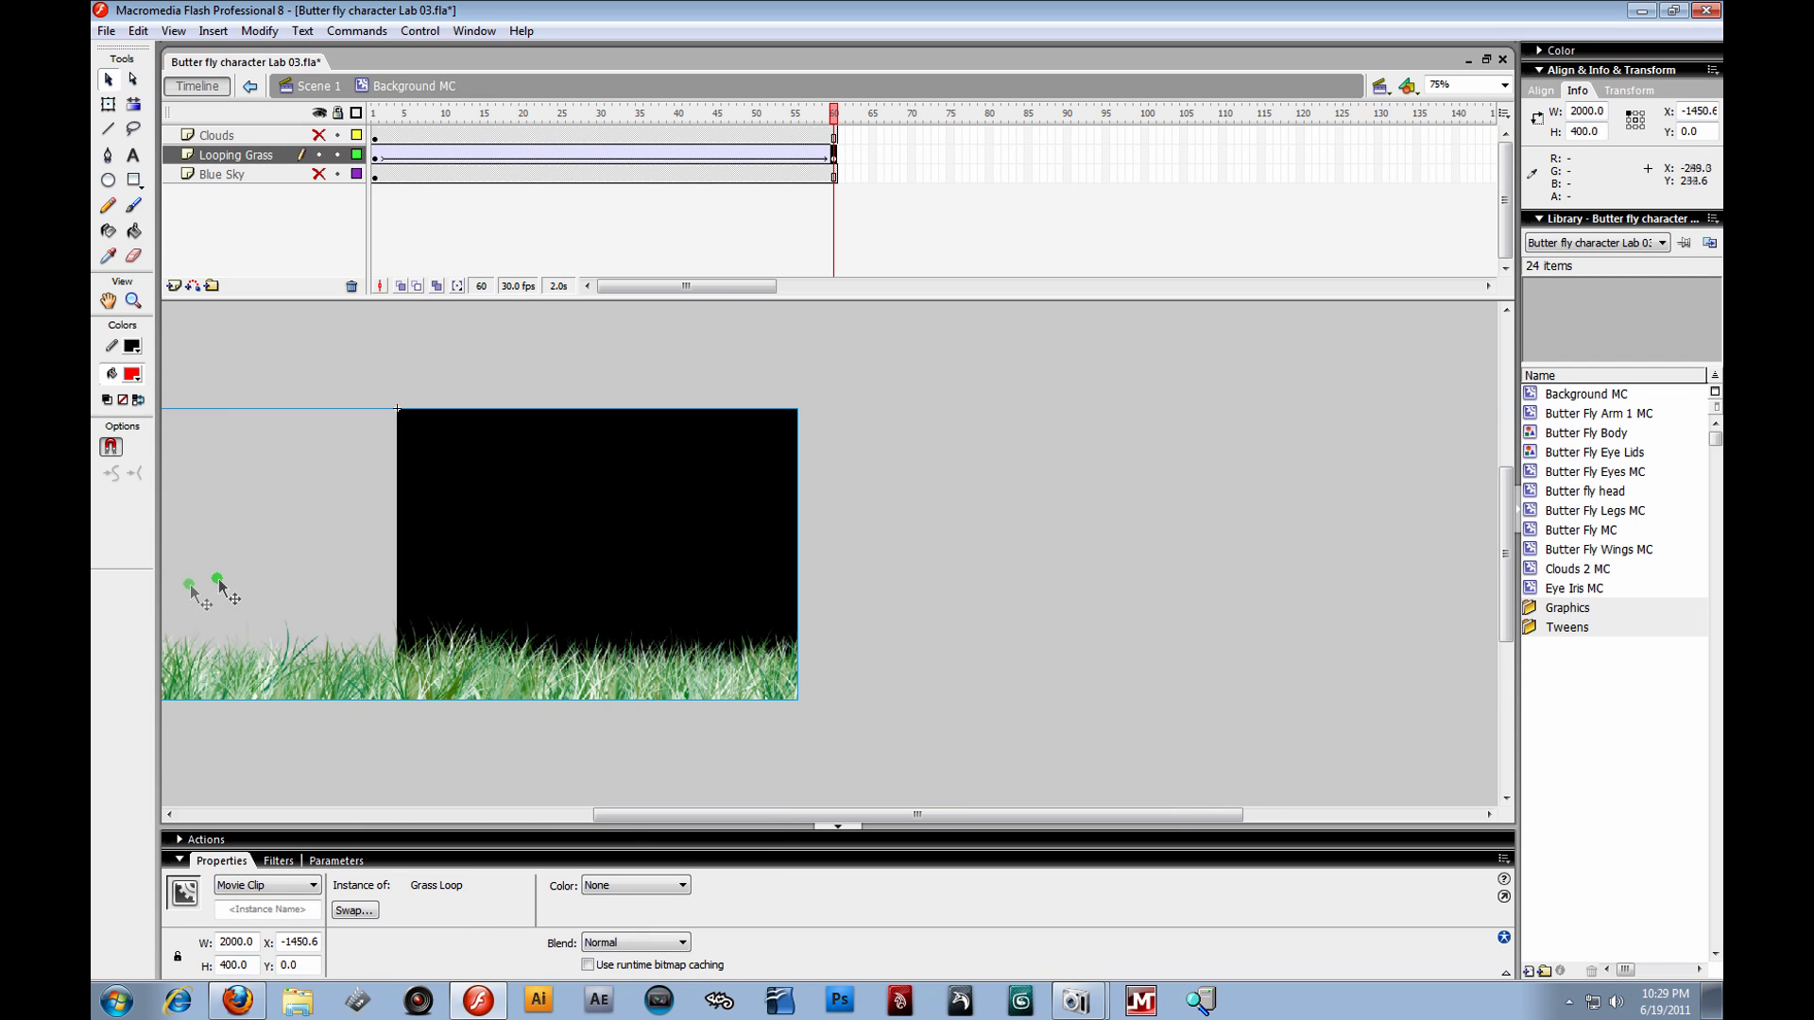
- Inspect the grass at frame 60 and scrub through the timeline to check its scrolling motion
drag(746, 814, 384, 780)
drag(834, 121, 916, 217)
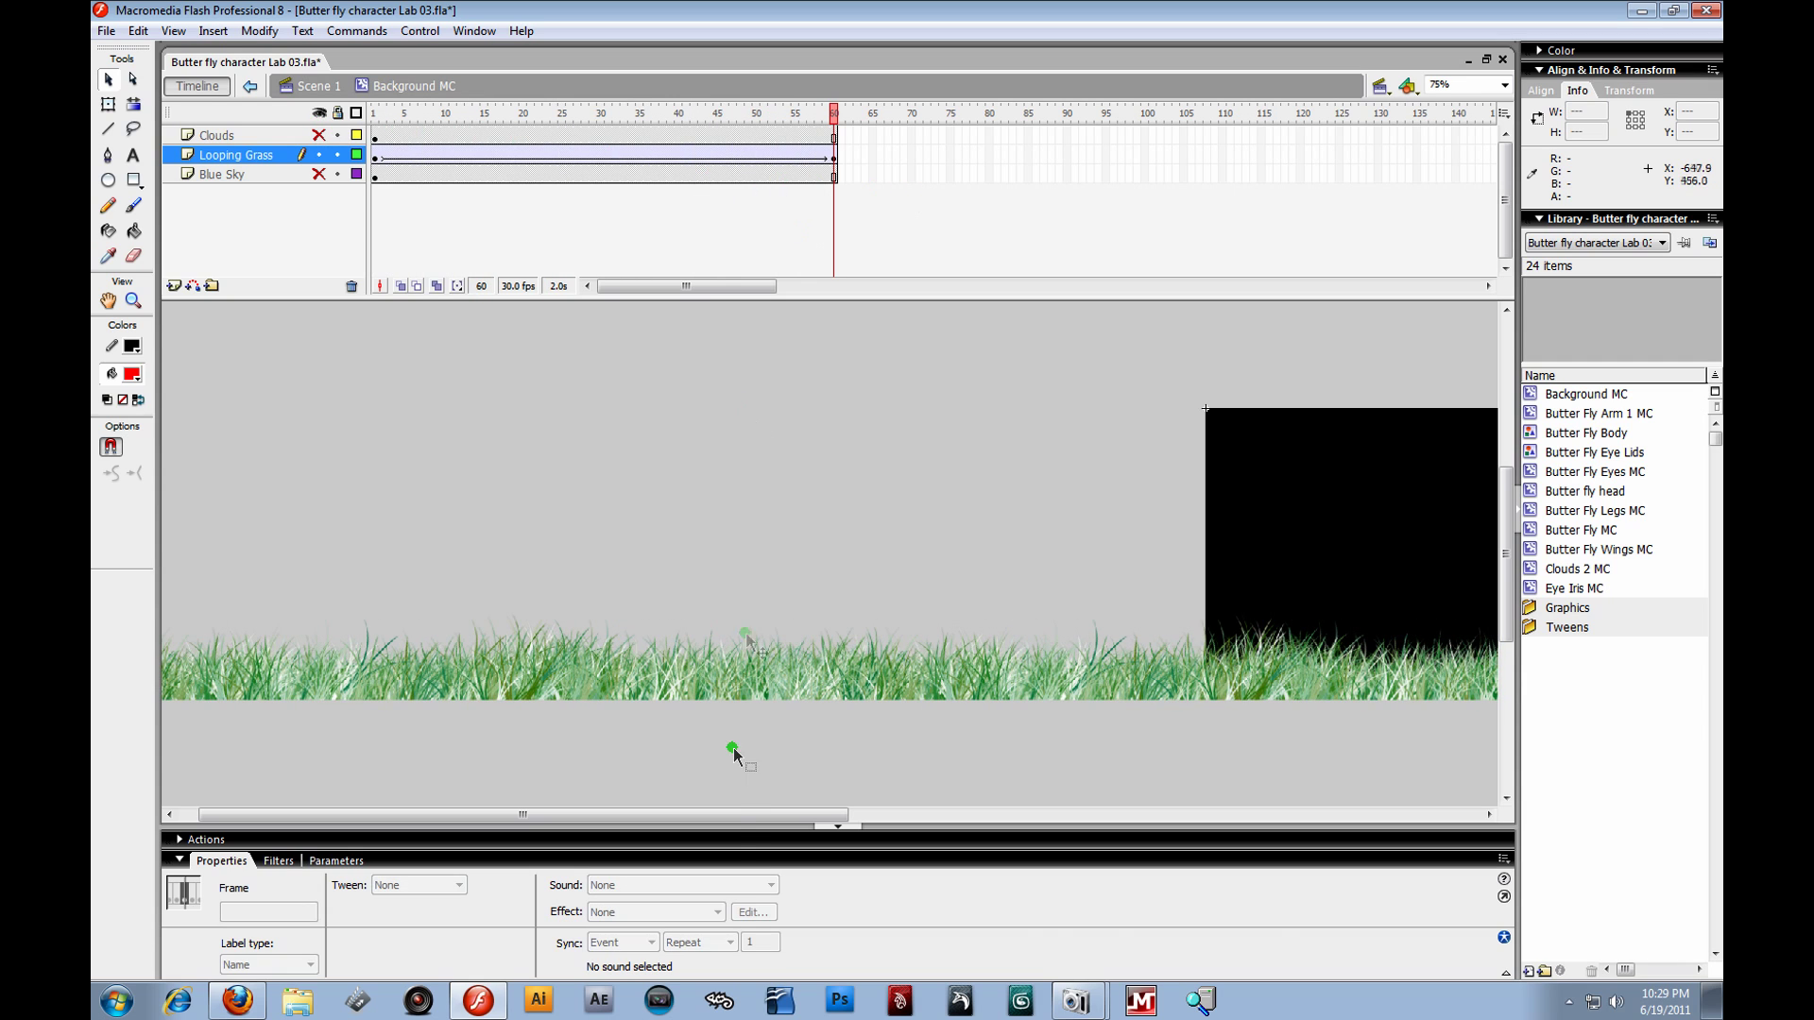
drag(733, 820, 935, 767)
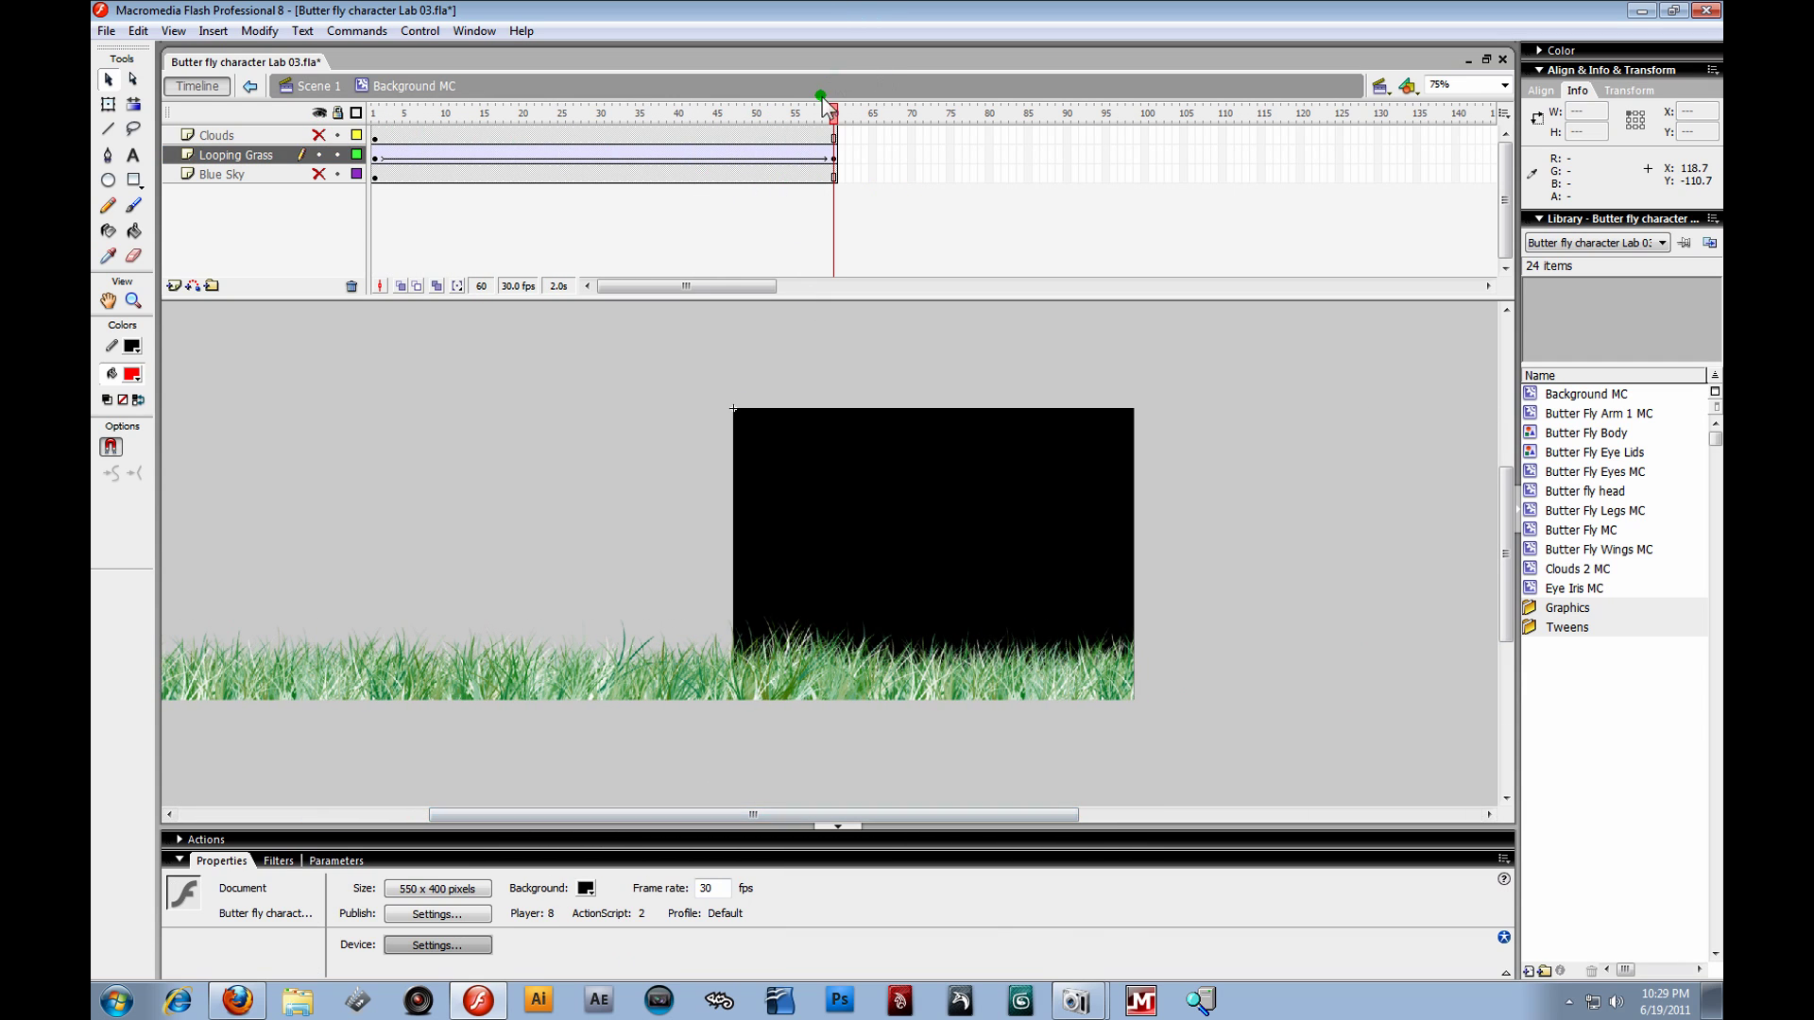
drag(841, 122, 135, 88)
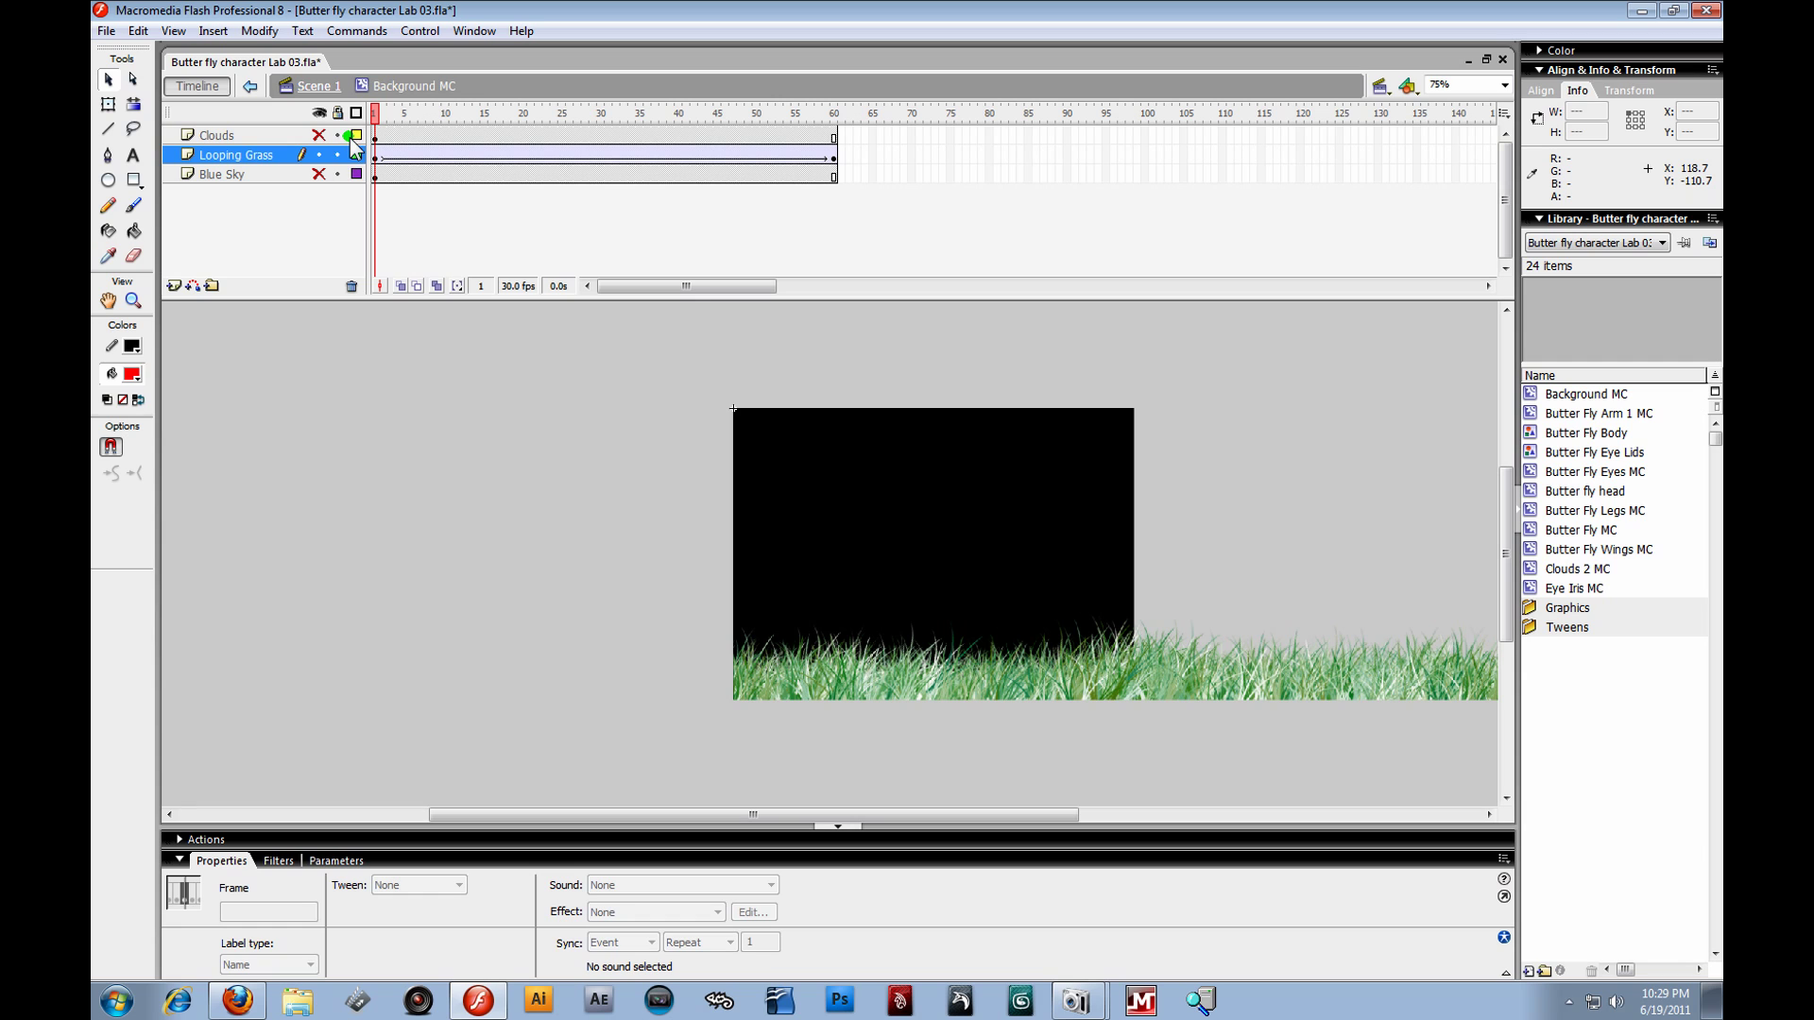
click(376, 107)
mouse_move(381, 116)
mouse_down()
mouse_move(864, 226)
mouse_move(585, 193)
mouse_move(477, 217)
mouse_move(1125, 285)
mouse_move(1045, 255)
mouse_move(579, 235)
mouse_move(608, 255)
mouse_move(321, 180)
mouse_move(713, 255)
mouse_move(680, 276)
mouse_move(863, 293)
mouse_move(276, 185)
mouse_move(252, 104)
mouse_up()
- Return to Scene 1, reopen Background MC for editing, and show its Clouds and Blue Sky layers
click(312, 86)
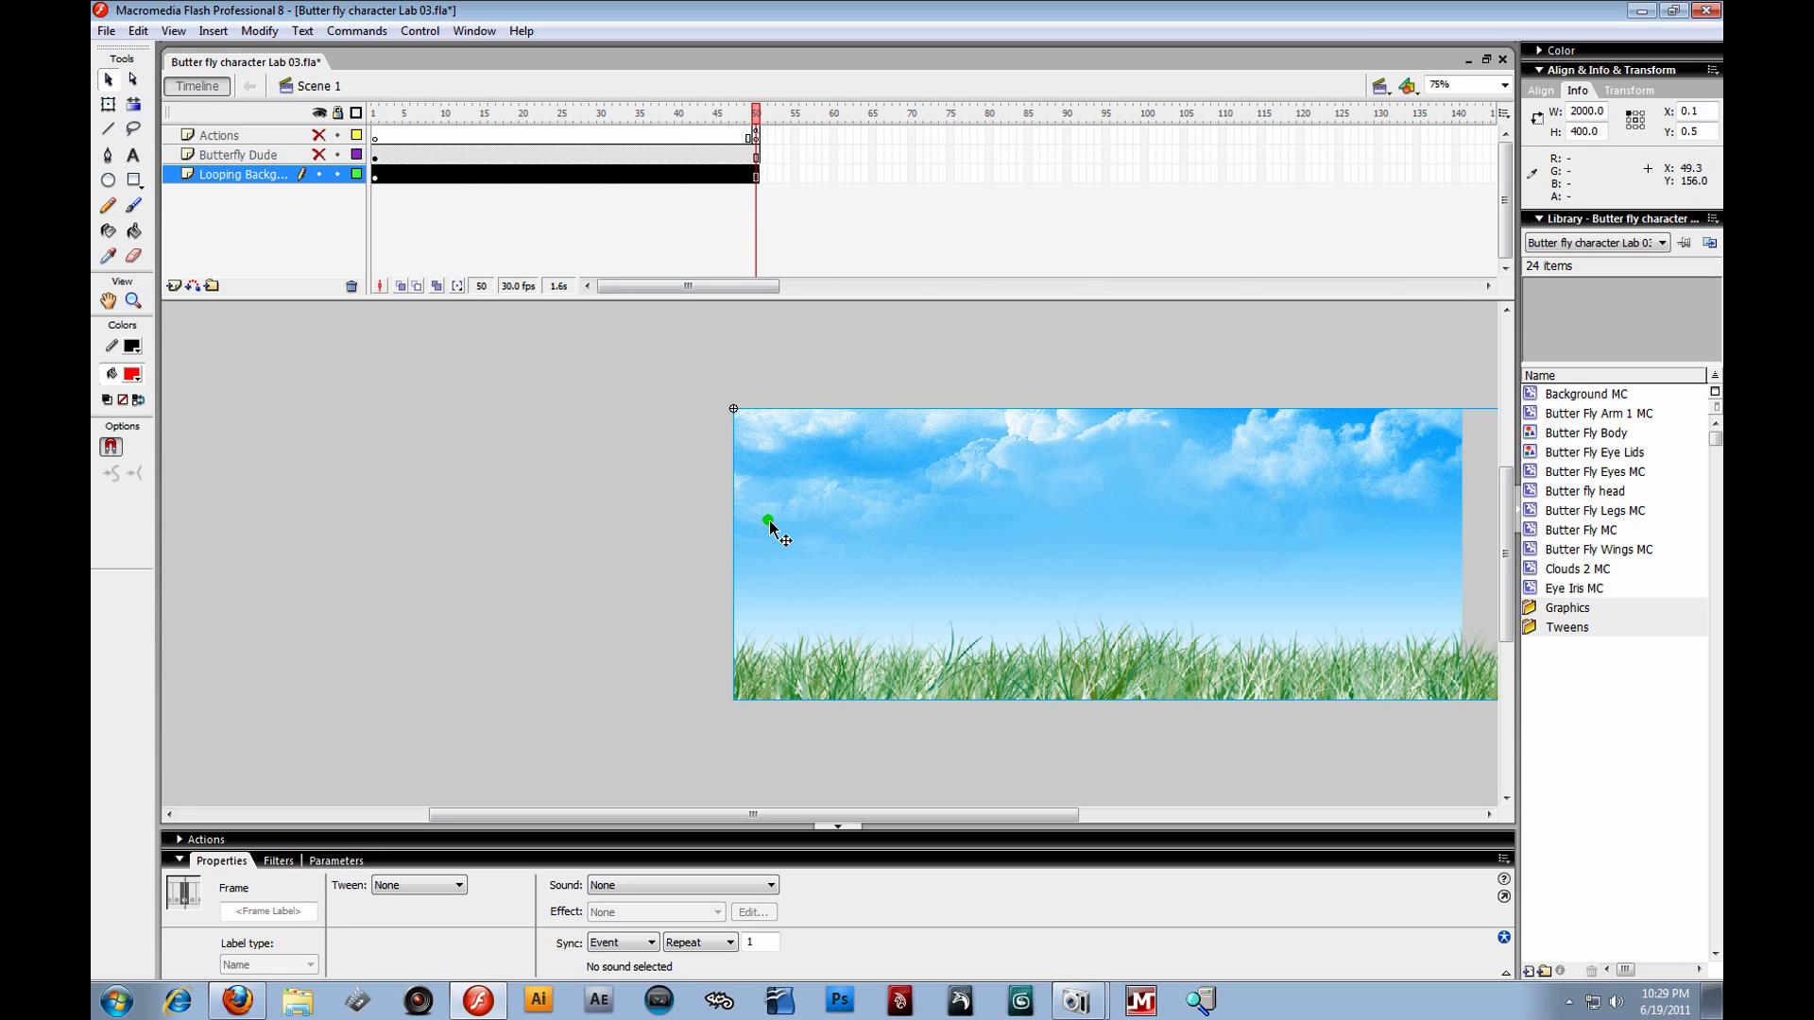
double_click(820, 454)
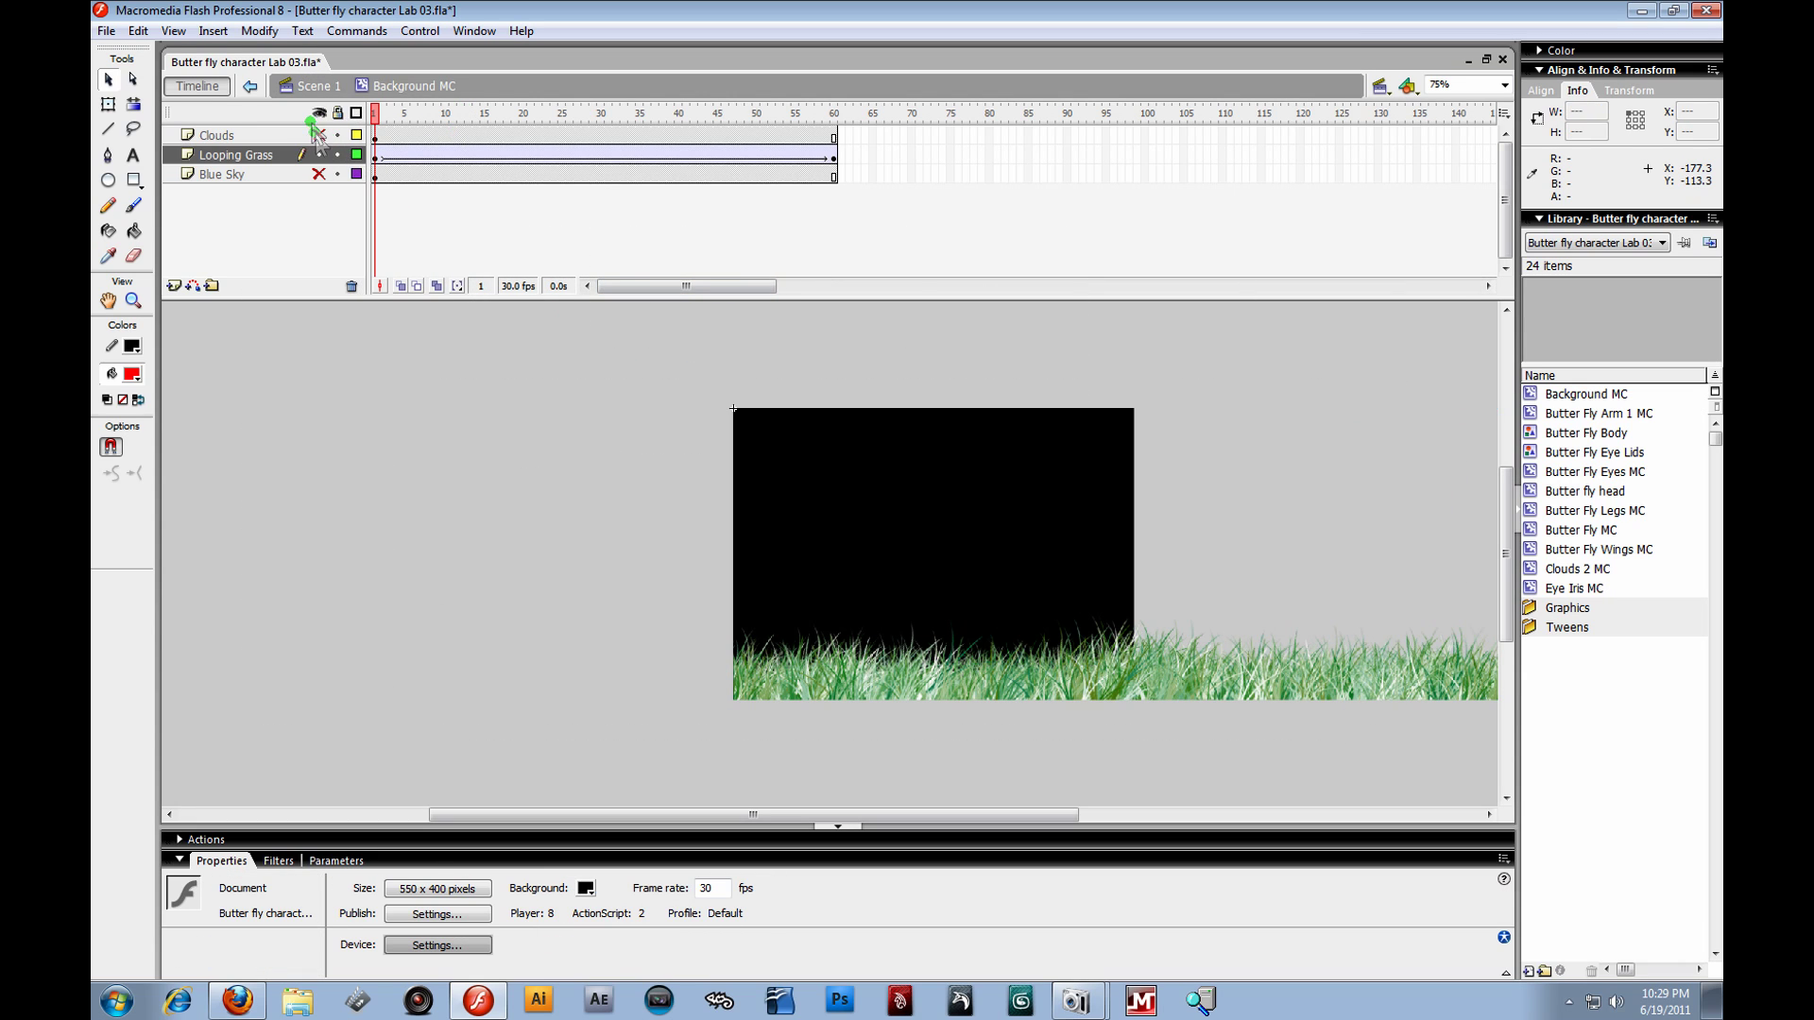
click(319, 135)
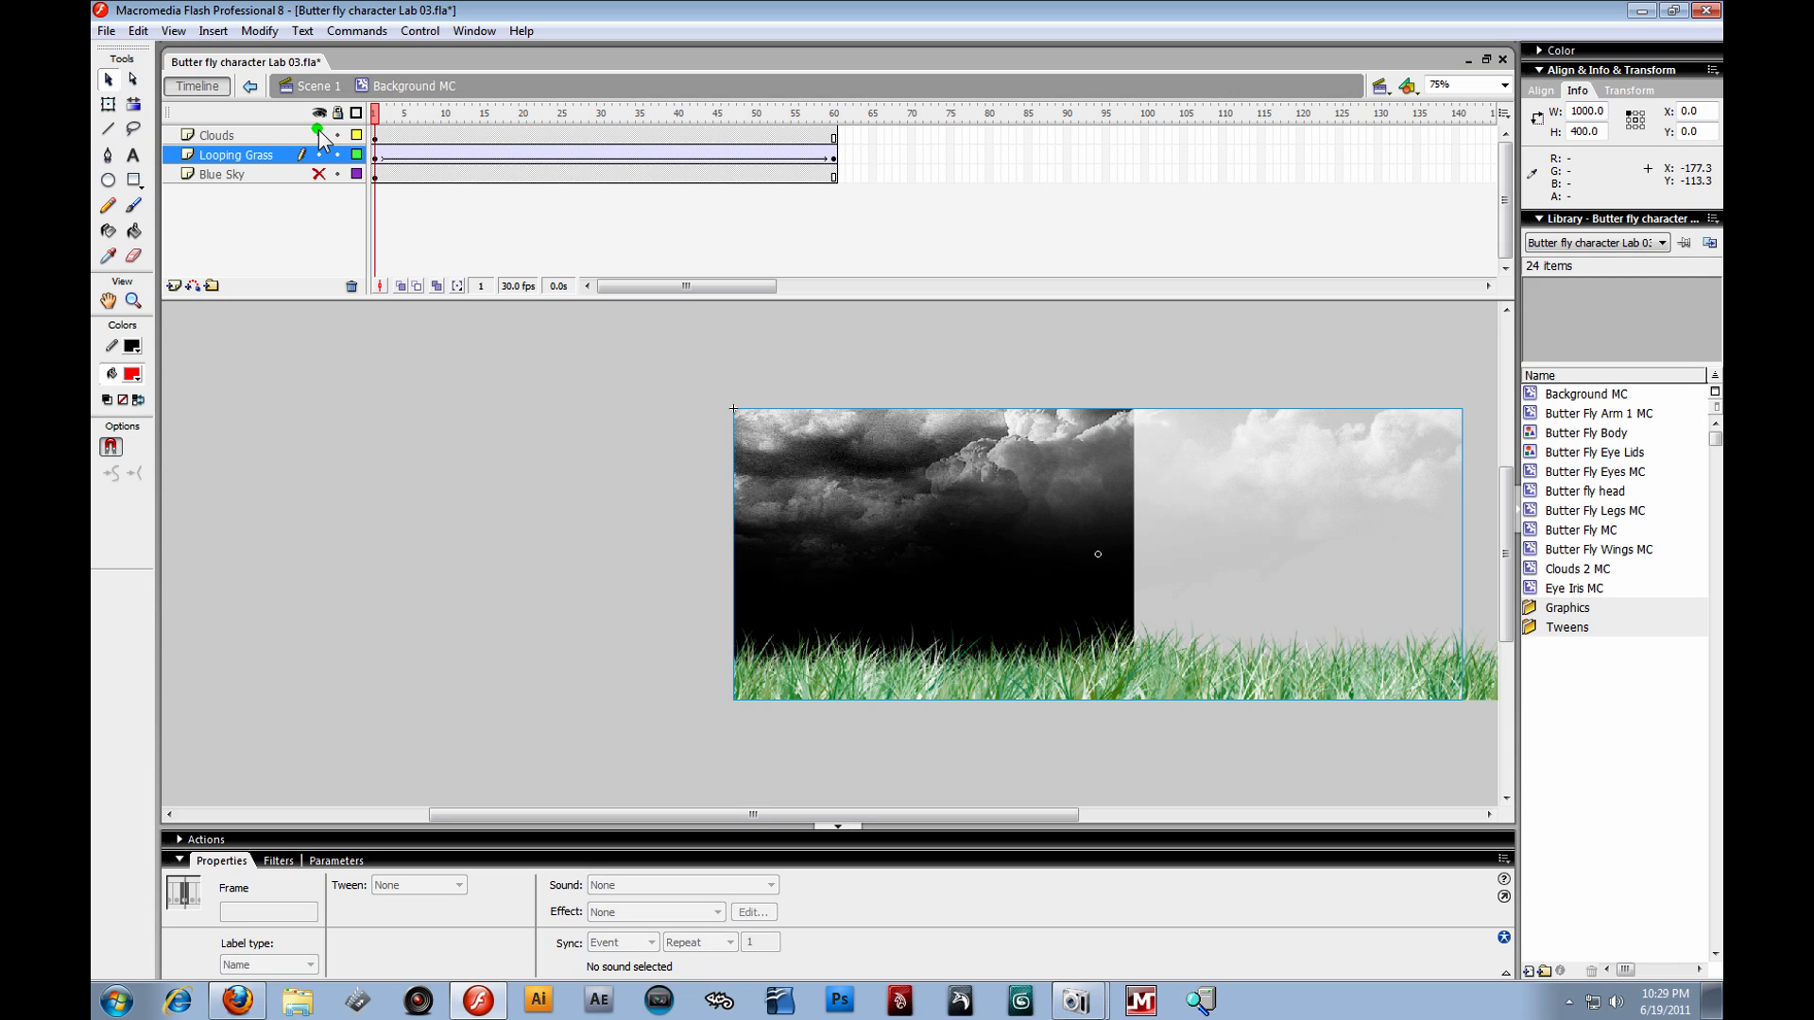
click(317, 172)
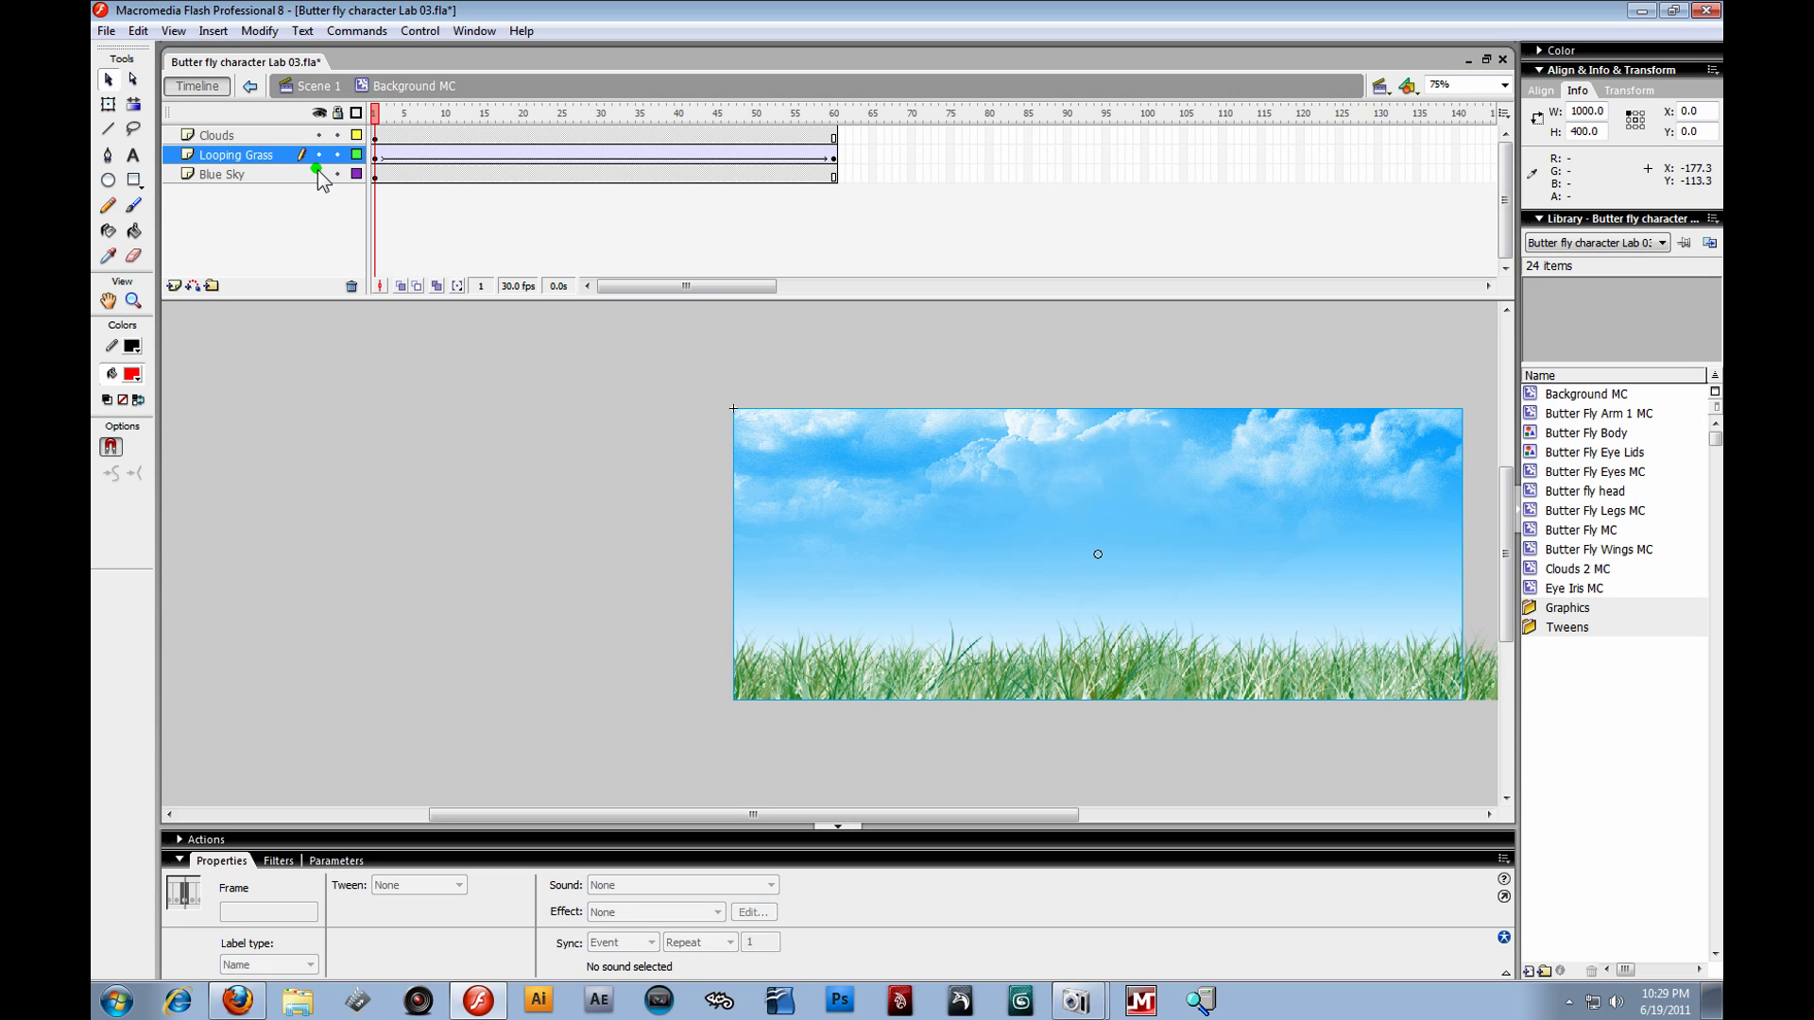
- Return to Scene 1, run a Flash publish preview to check the looping grass behind the butterfly, and close the preview
drag(375, 111, 266, 131)
click(309, 85)
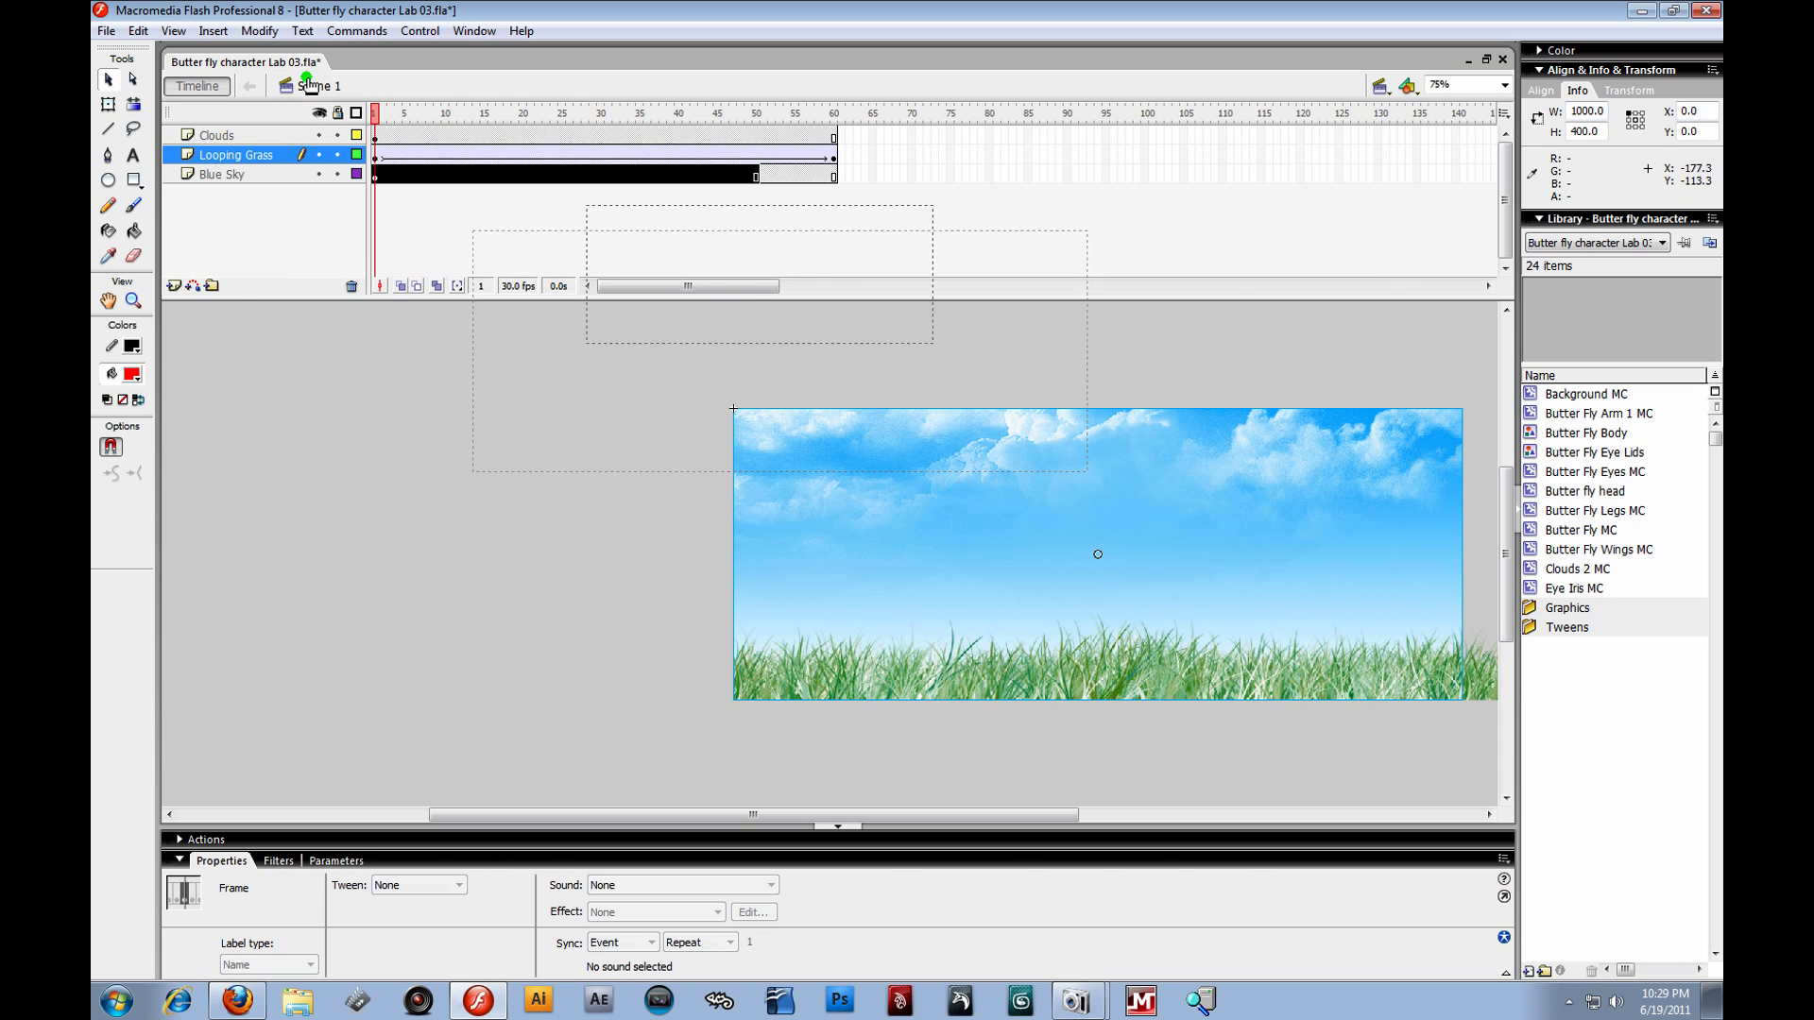
click(109, 31)
mouse_move(185, 398)
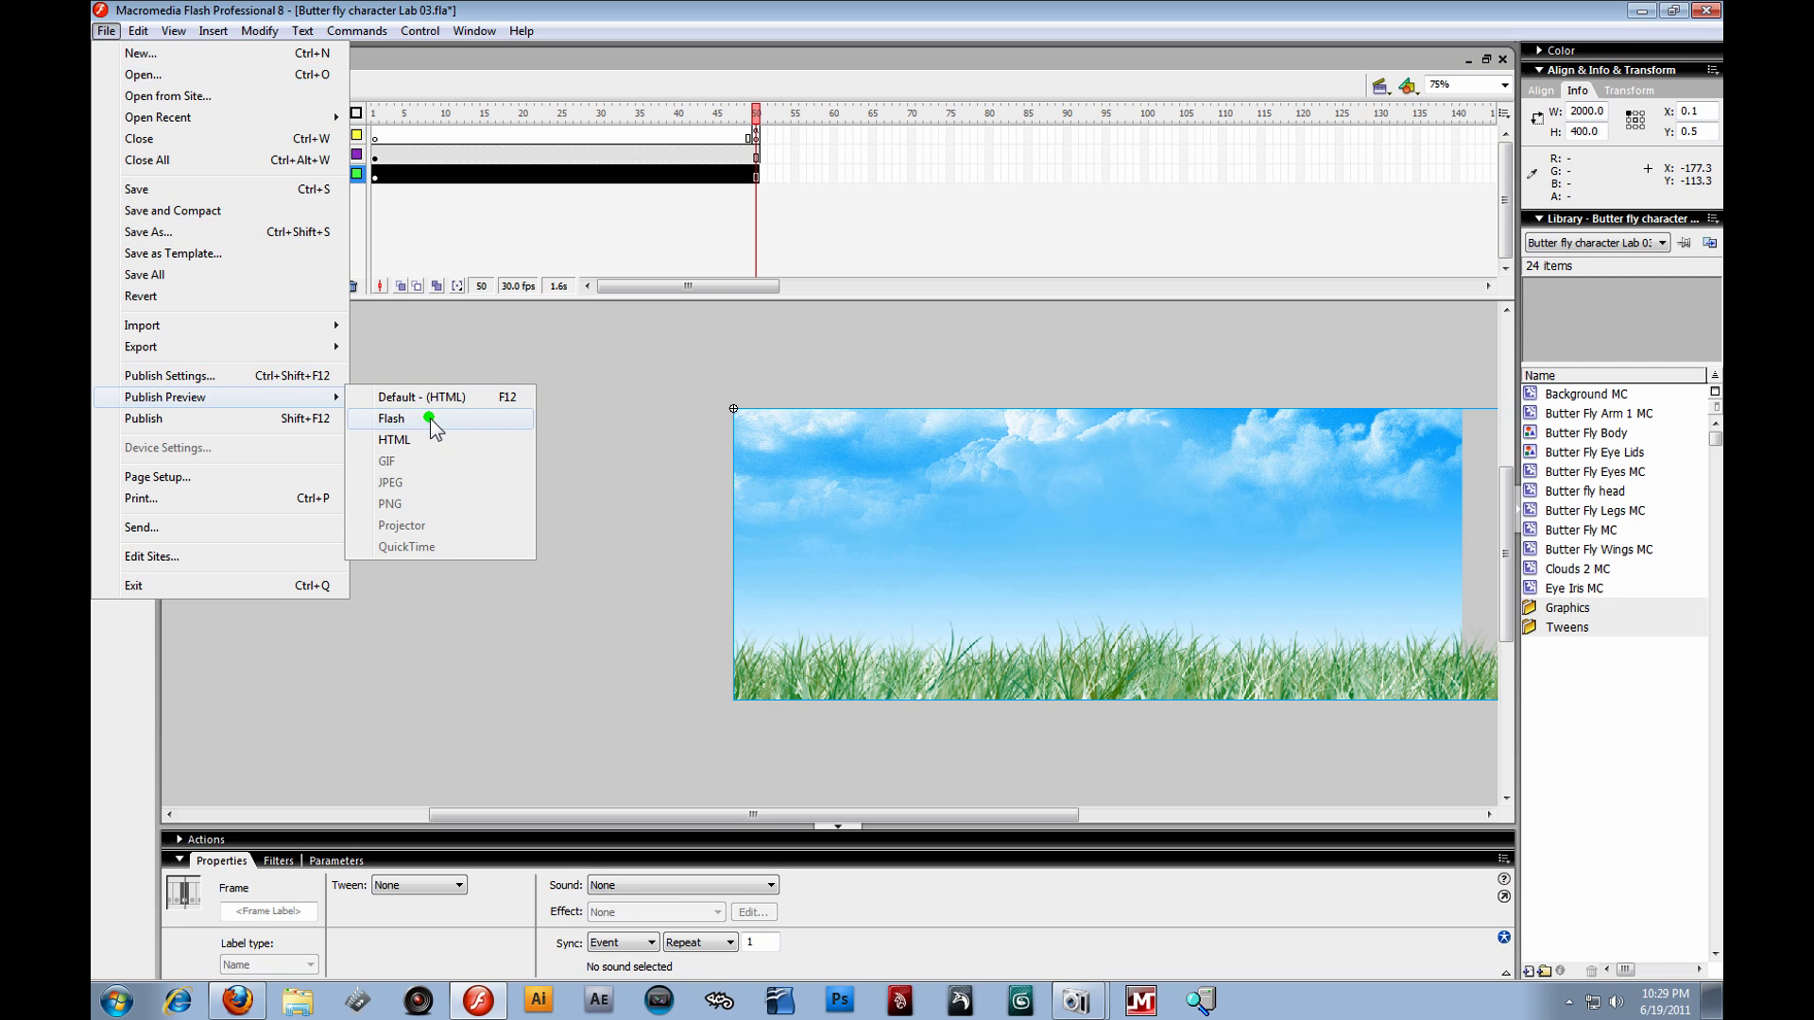
click(429, 416)
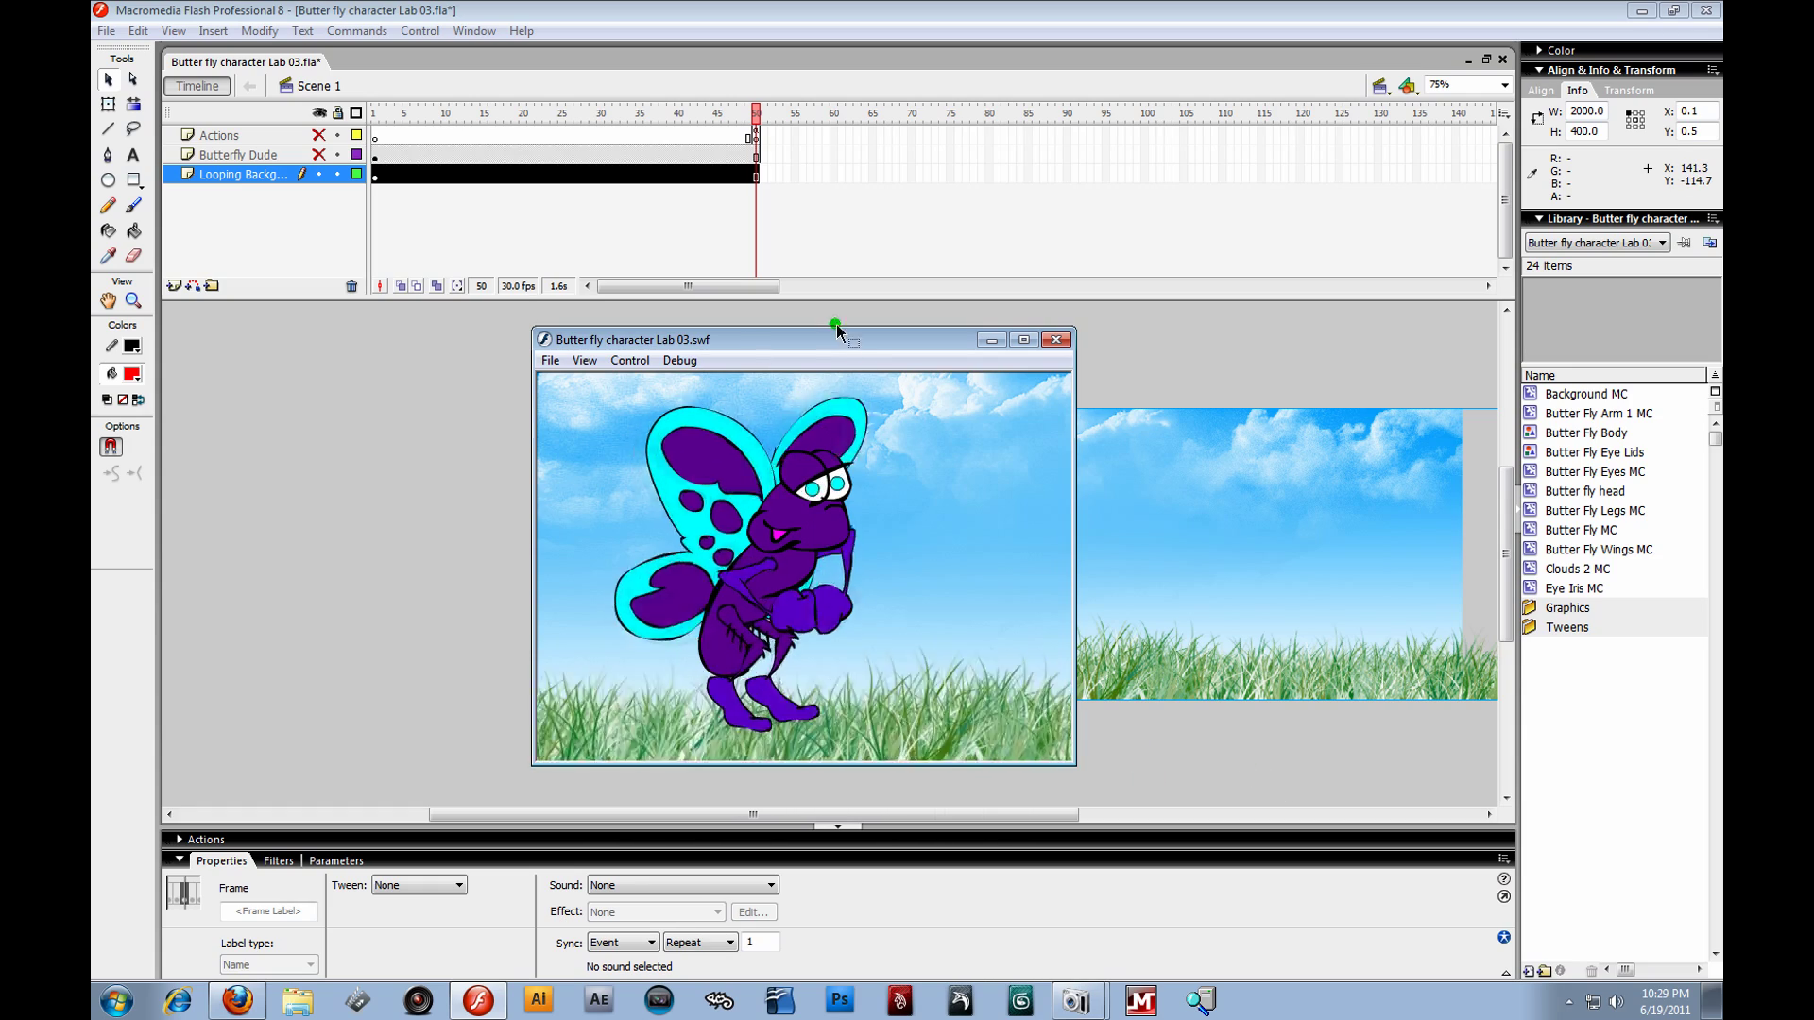
drag(865, 342, 705, 317)
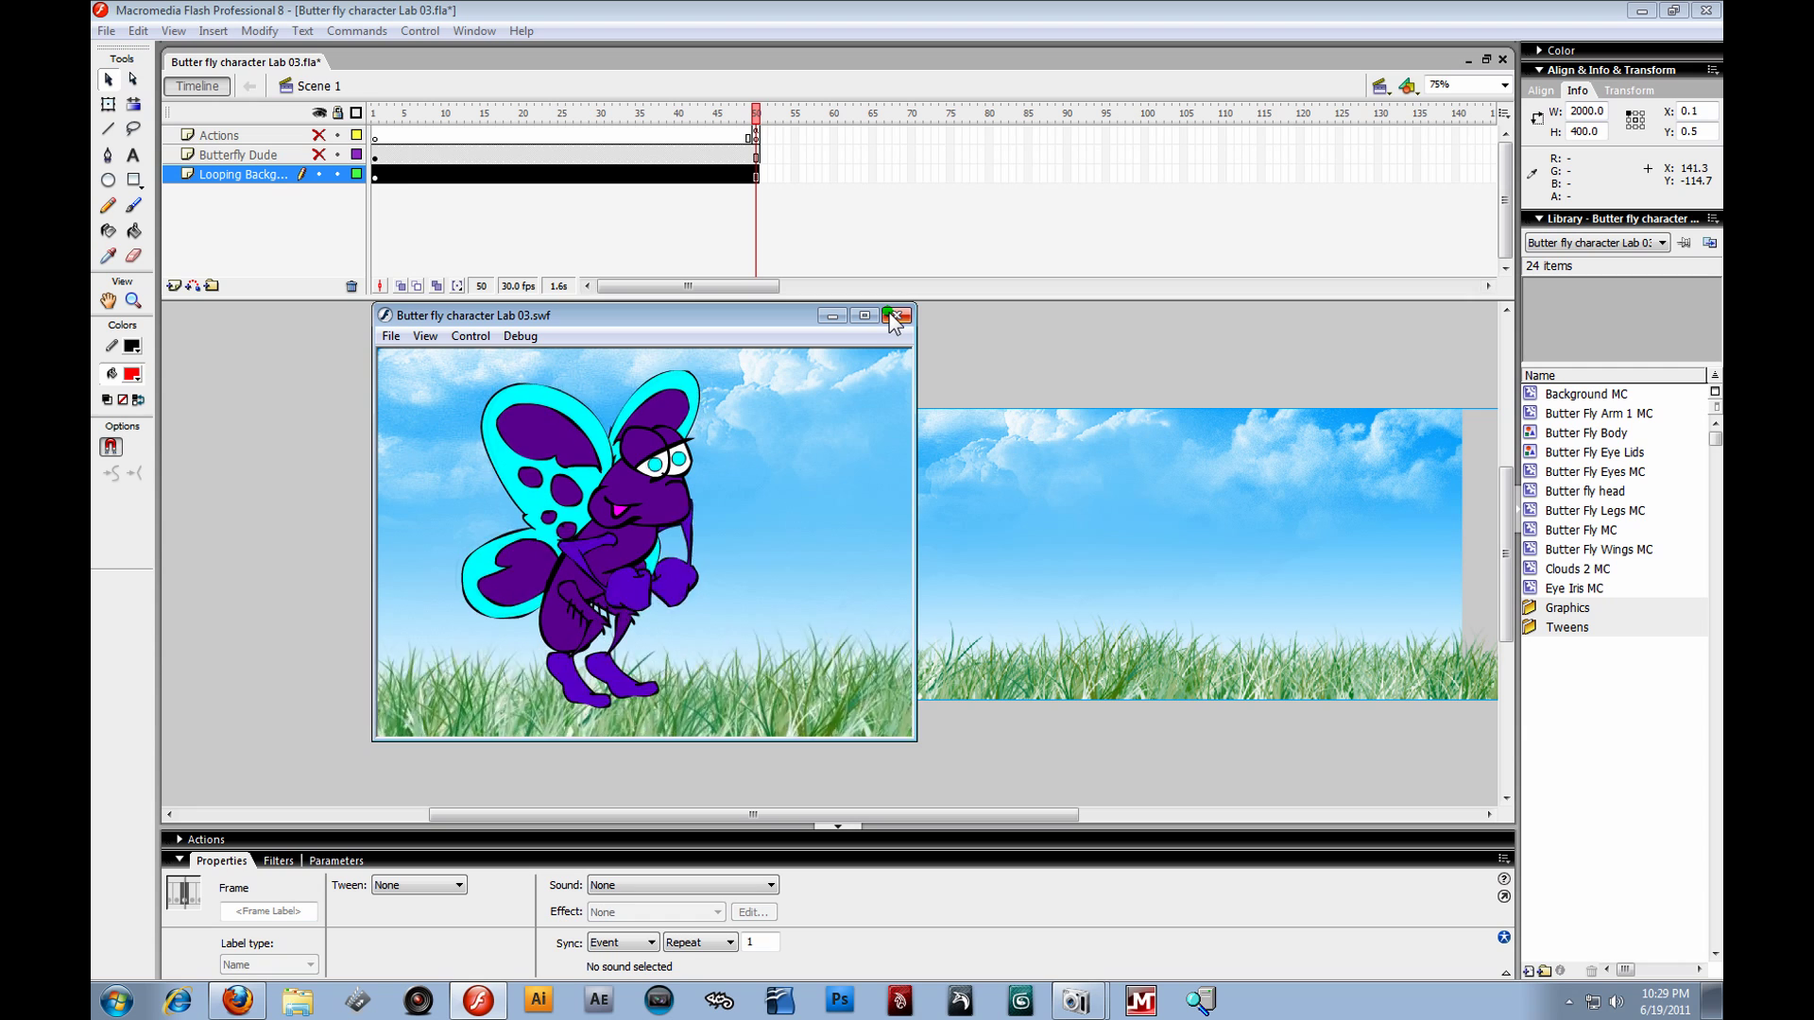
drag(758, 323, 820, 346)
click(956, 340)
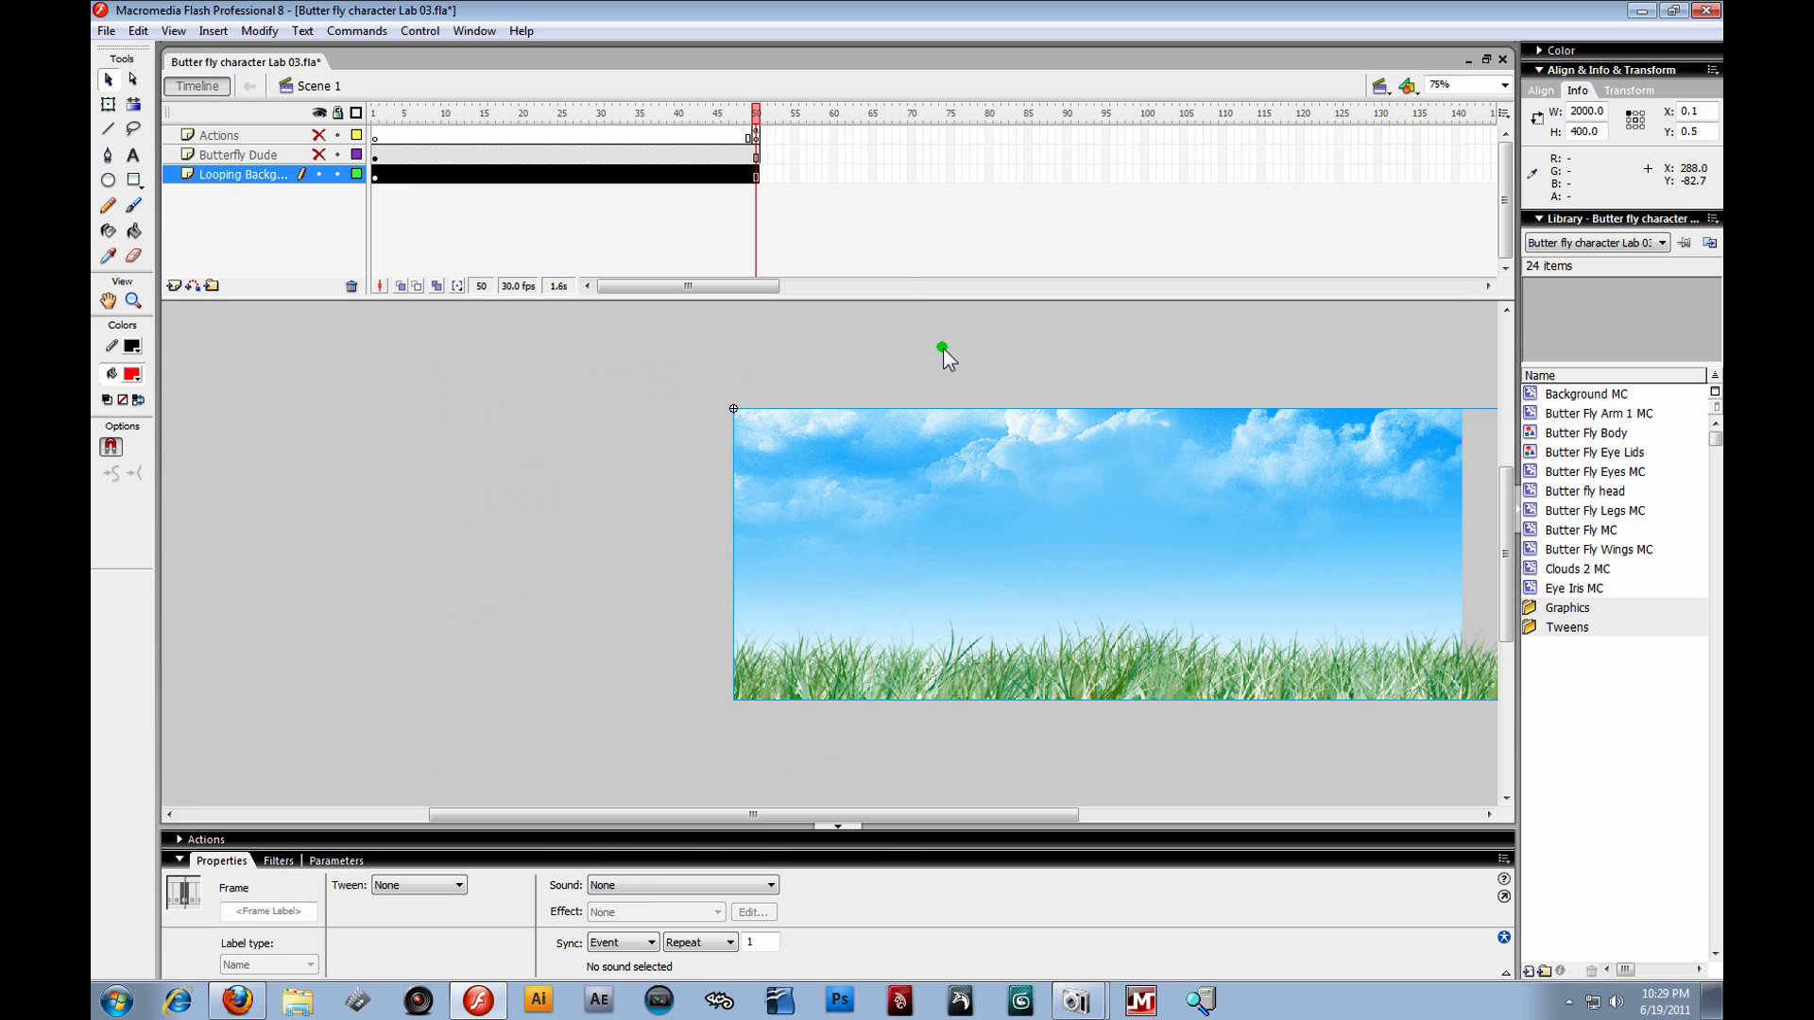
- Deselect the background and show all hidden layers in Scene 1
drag(801, 832, 941, 831)
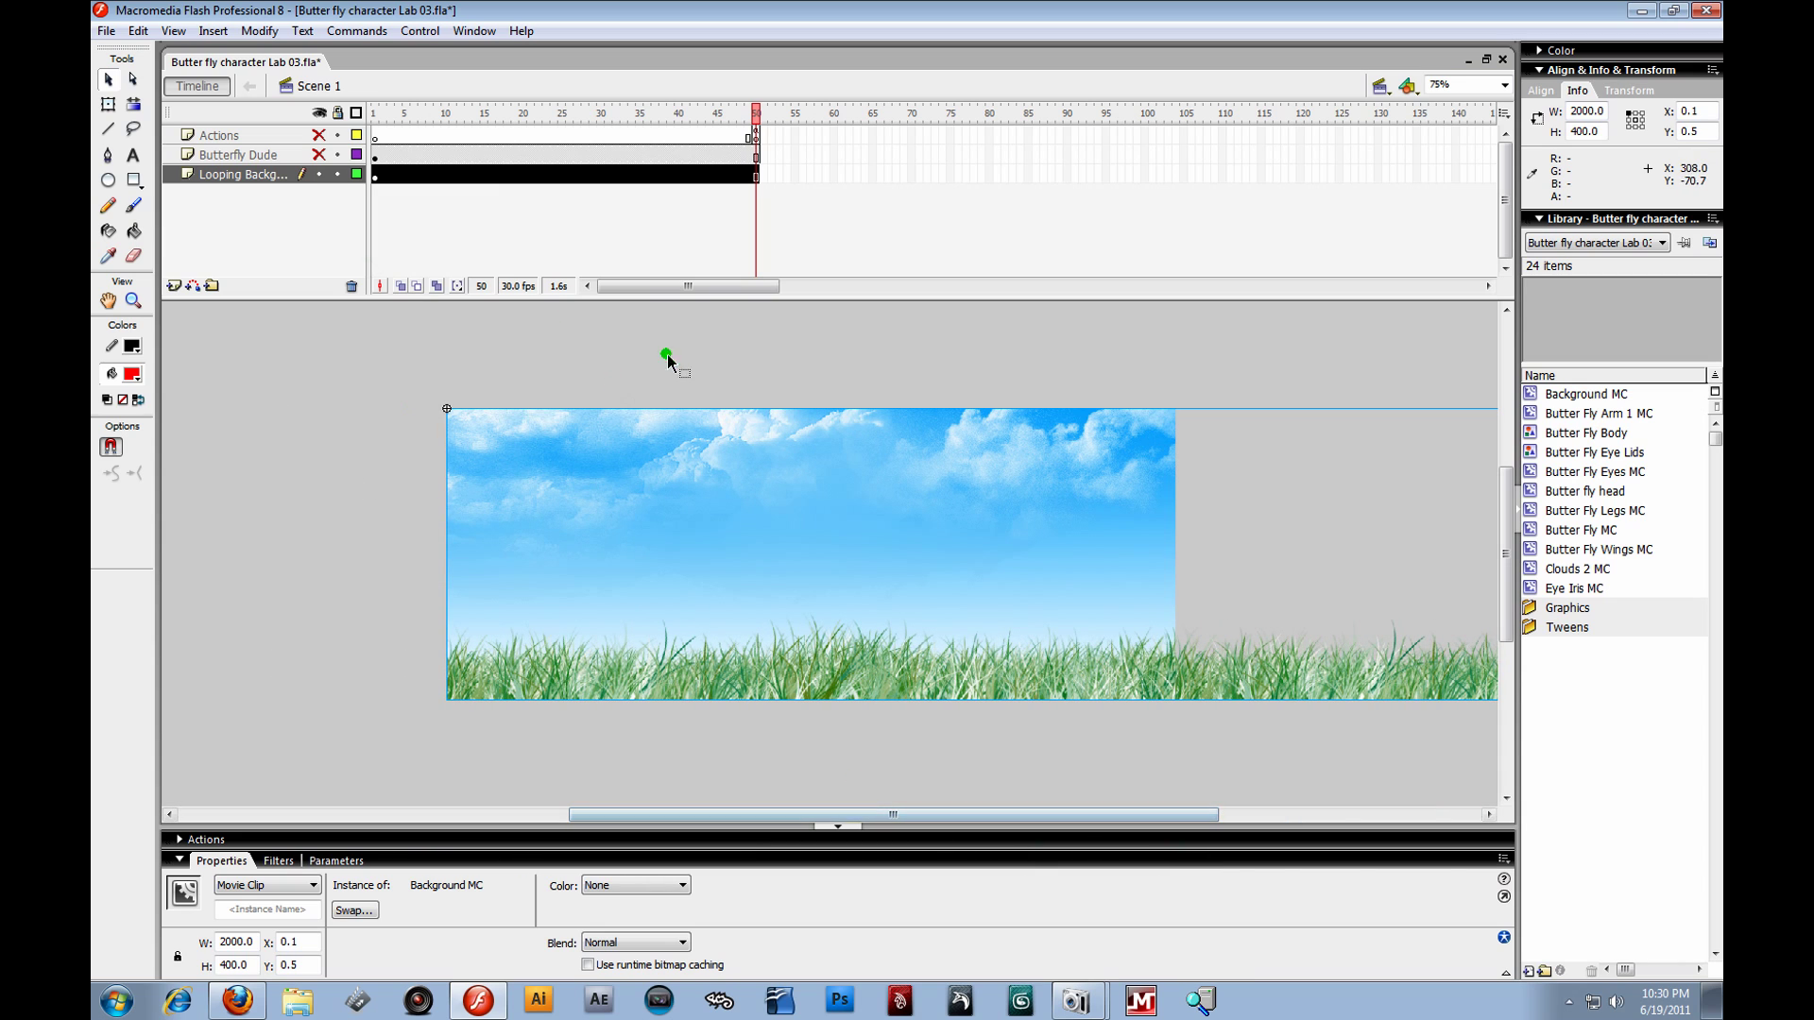
click(342, 383)
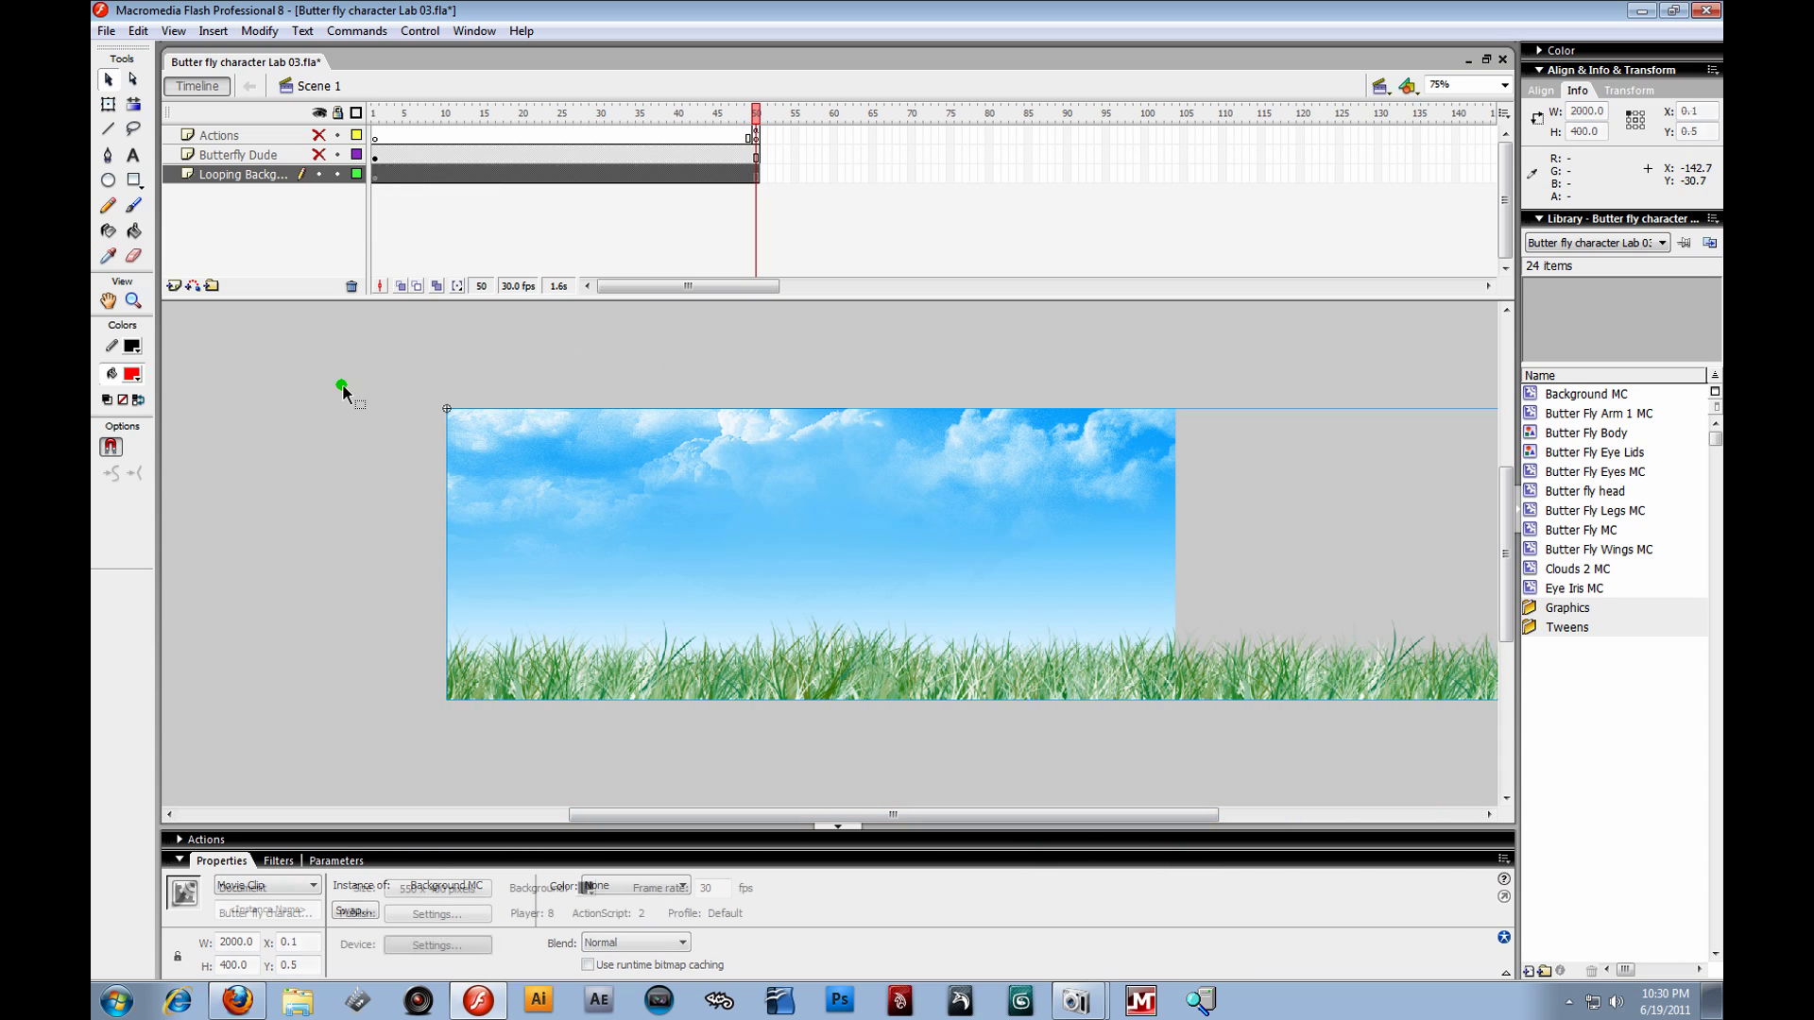
click(320, 111)
click(335, 437)
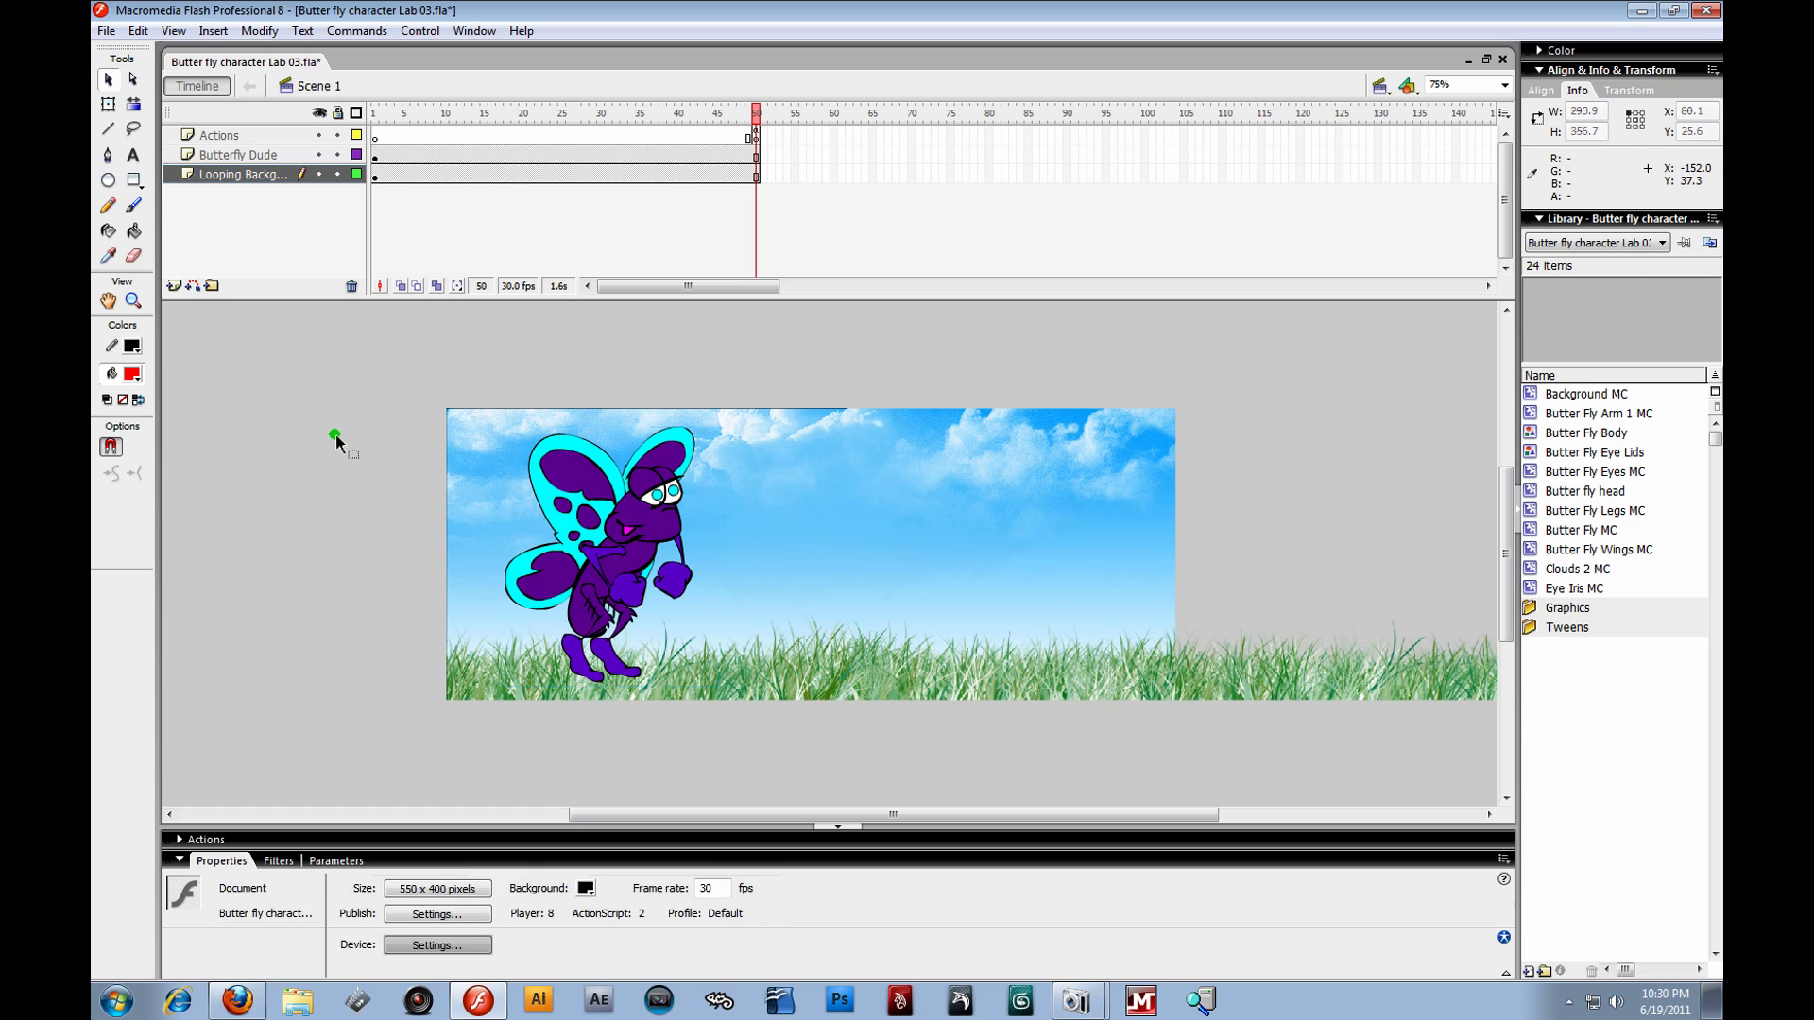
- Move the butterfly instance to about X 40.1, Y 25.3 and place a duplicate to its right at about X 350.7, Y 18.0
drag(632, 524, 556, 589)
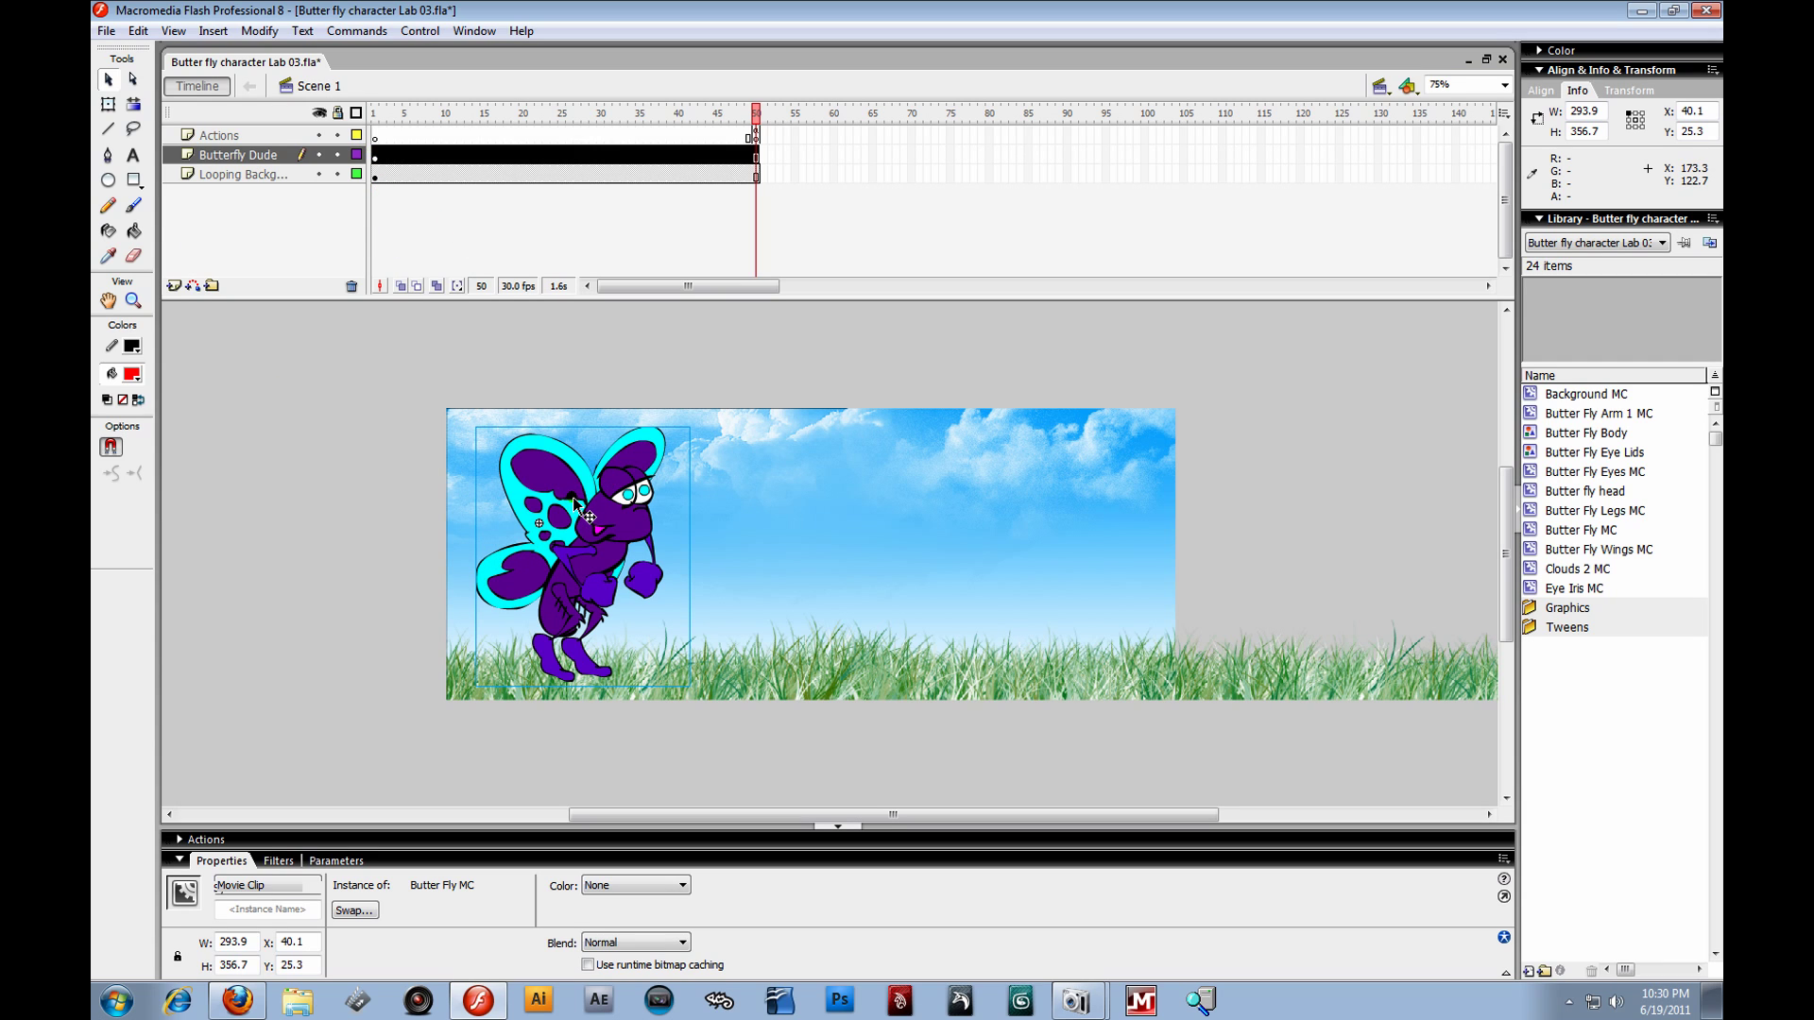
drag(573, 499, 788, 497)
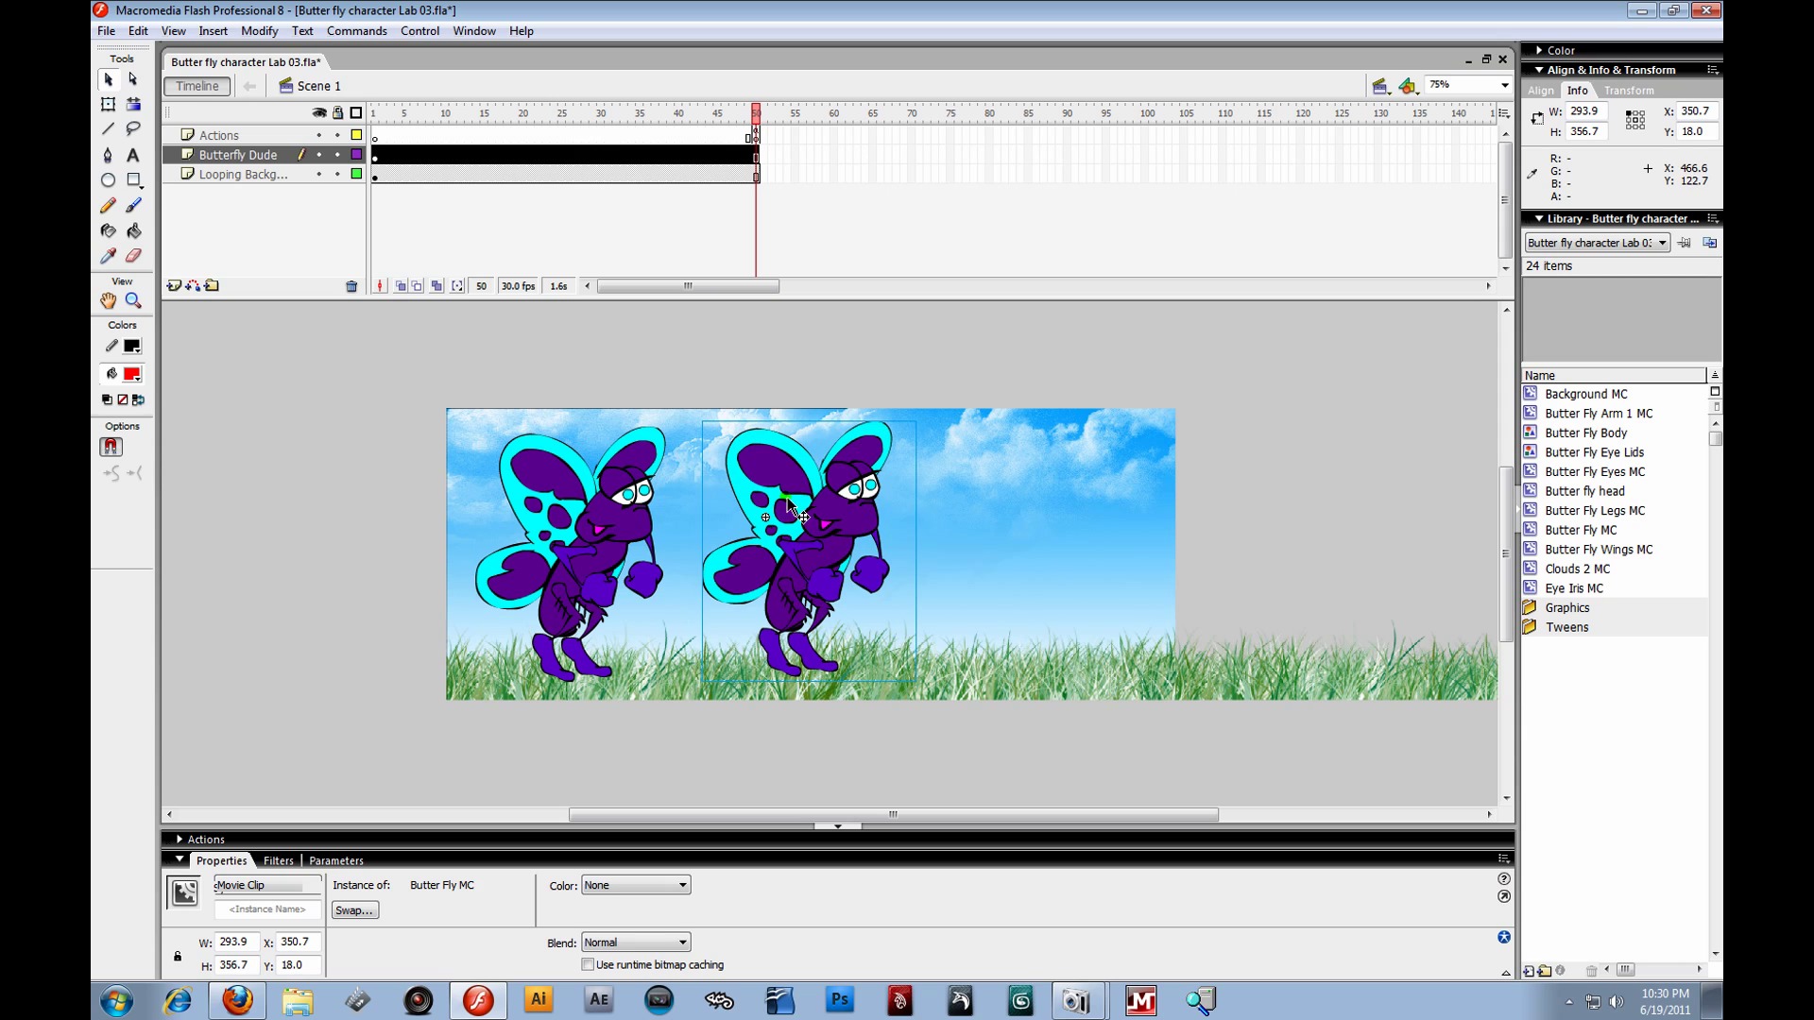
- Scale the duplicate butterfly down to about 165.7 by 201.0 and place a copy of it below at about X 356.7, Y 134.6
click(108, 104)
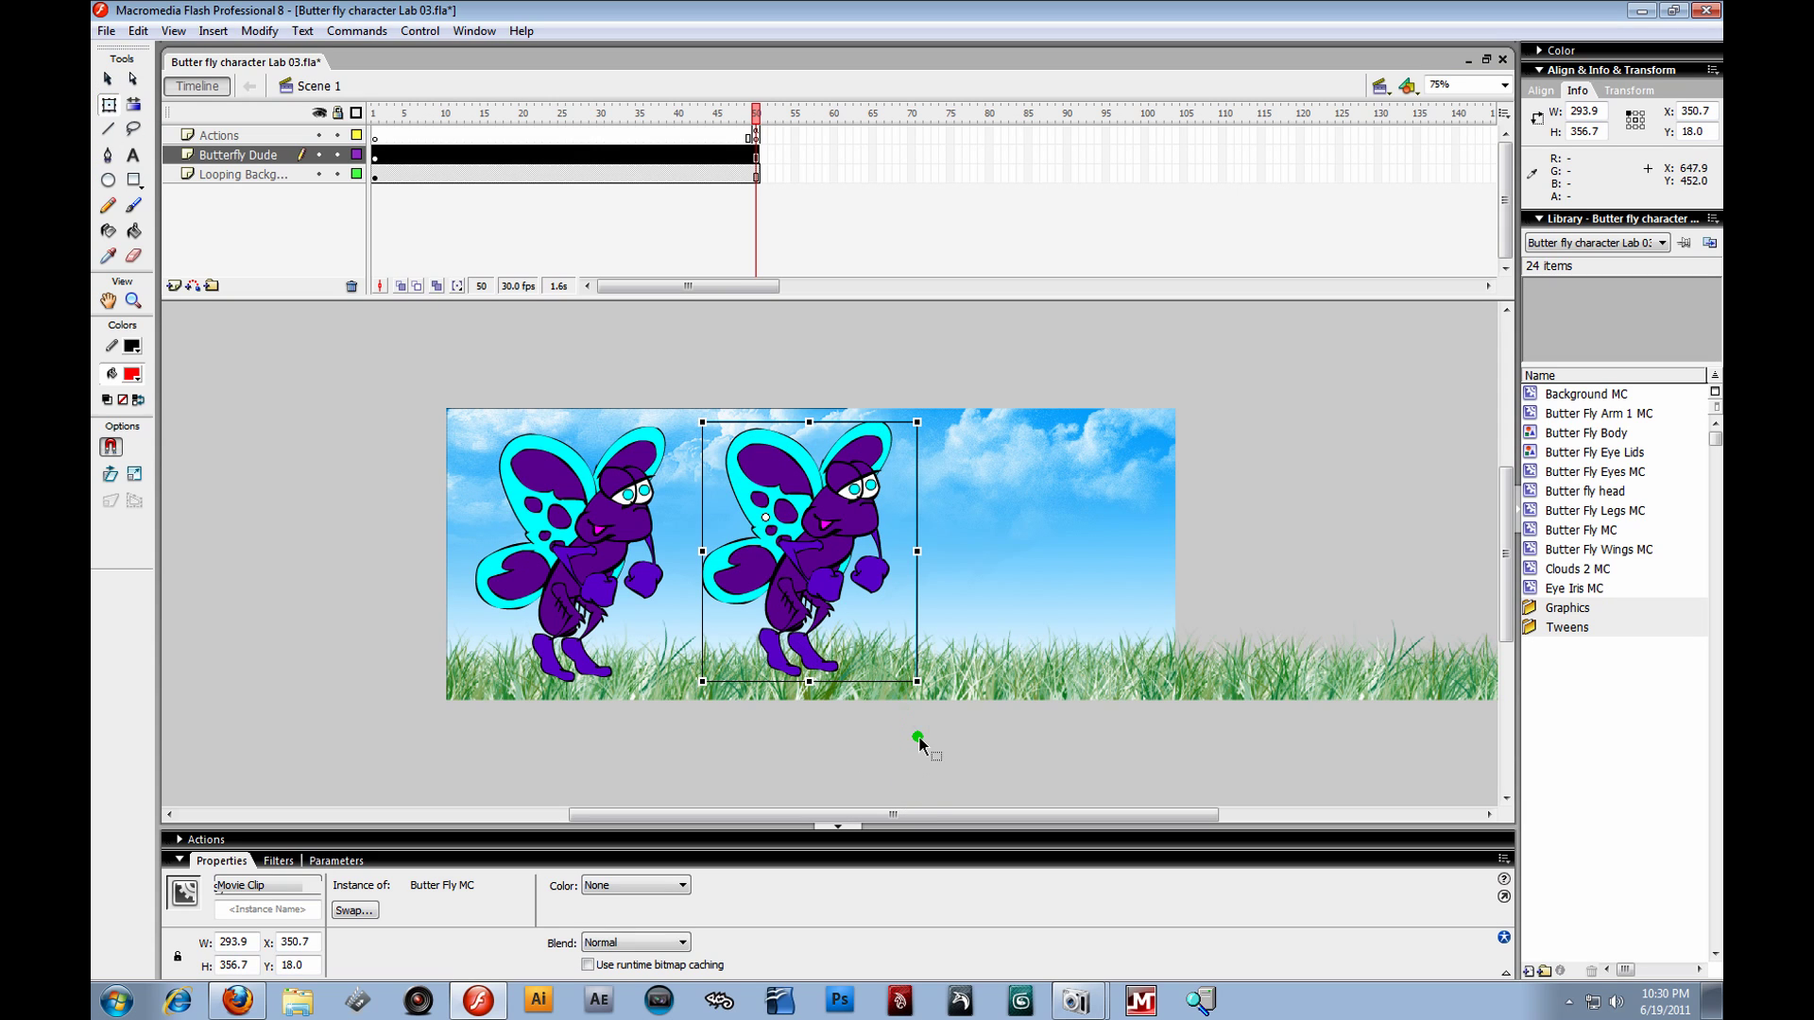
drag(916, 682, 853, 618)
drag(802, 526, 776, 581)
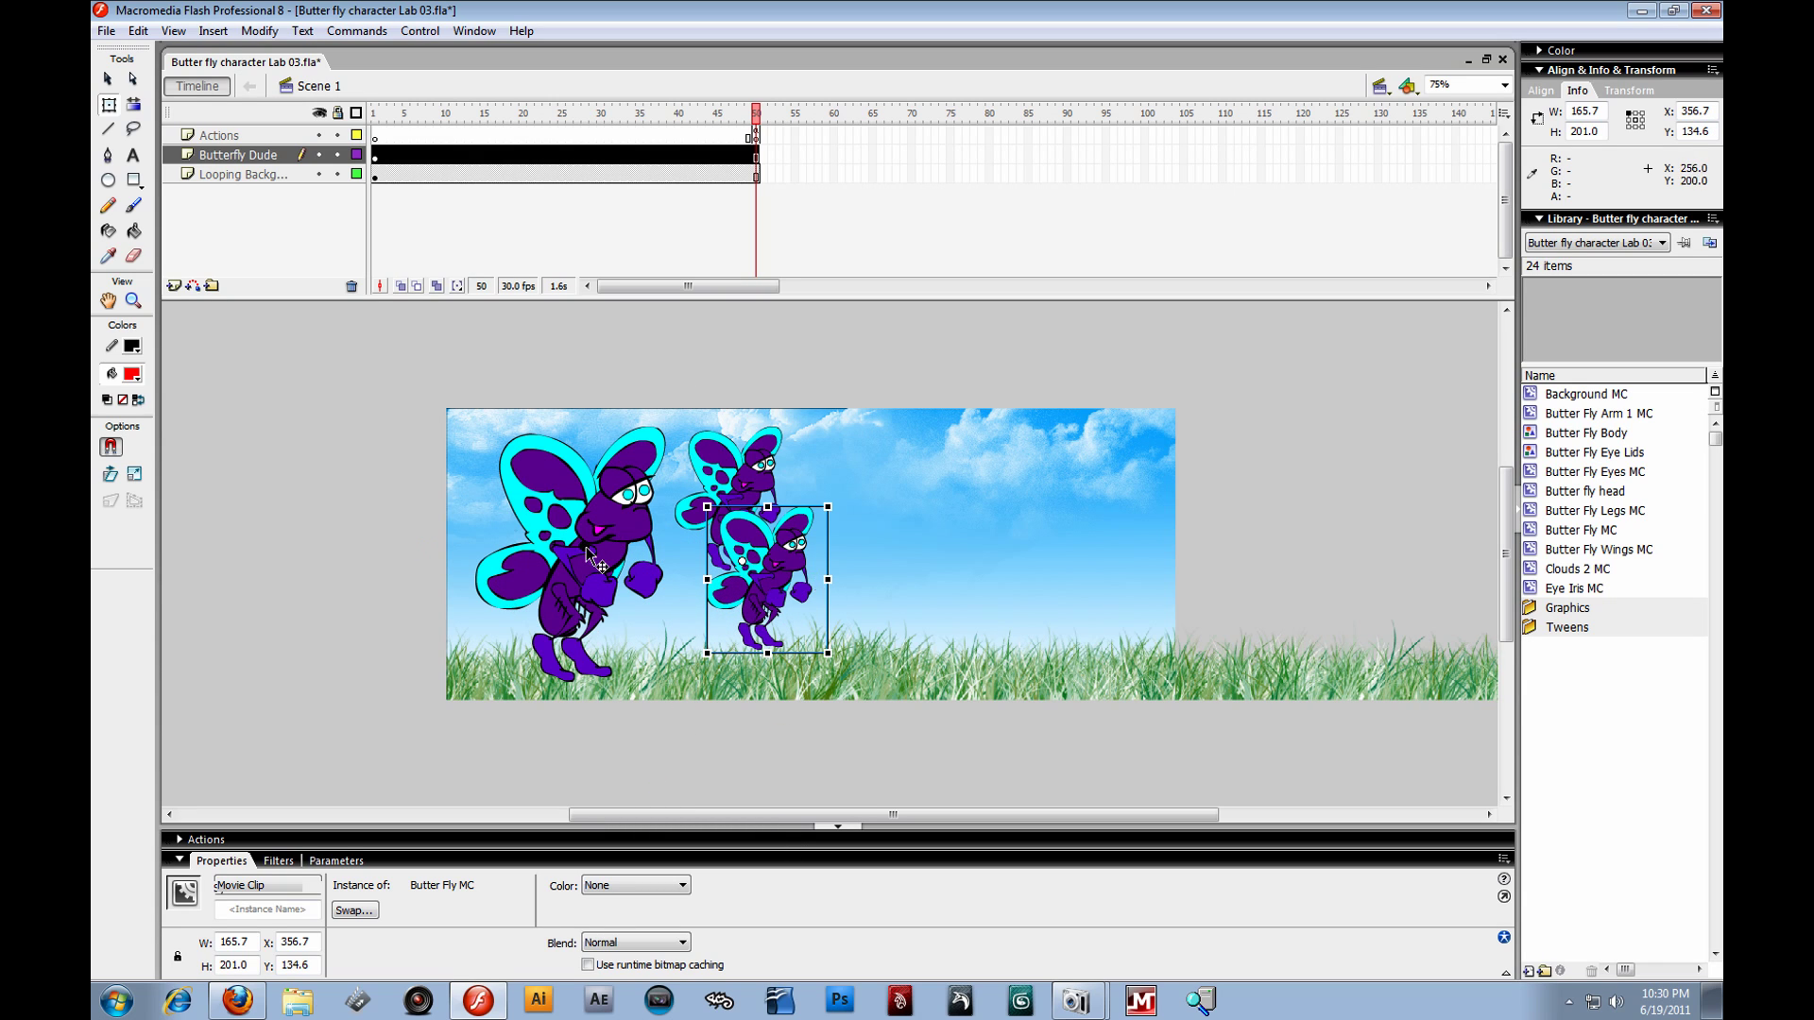
- Run a Flash publish preview to check the three butterflies animating over the looping background, and close the preview
click(105, 30)
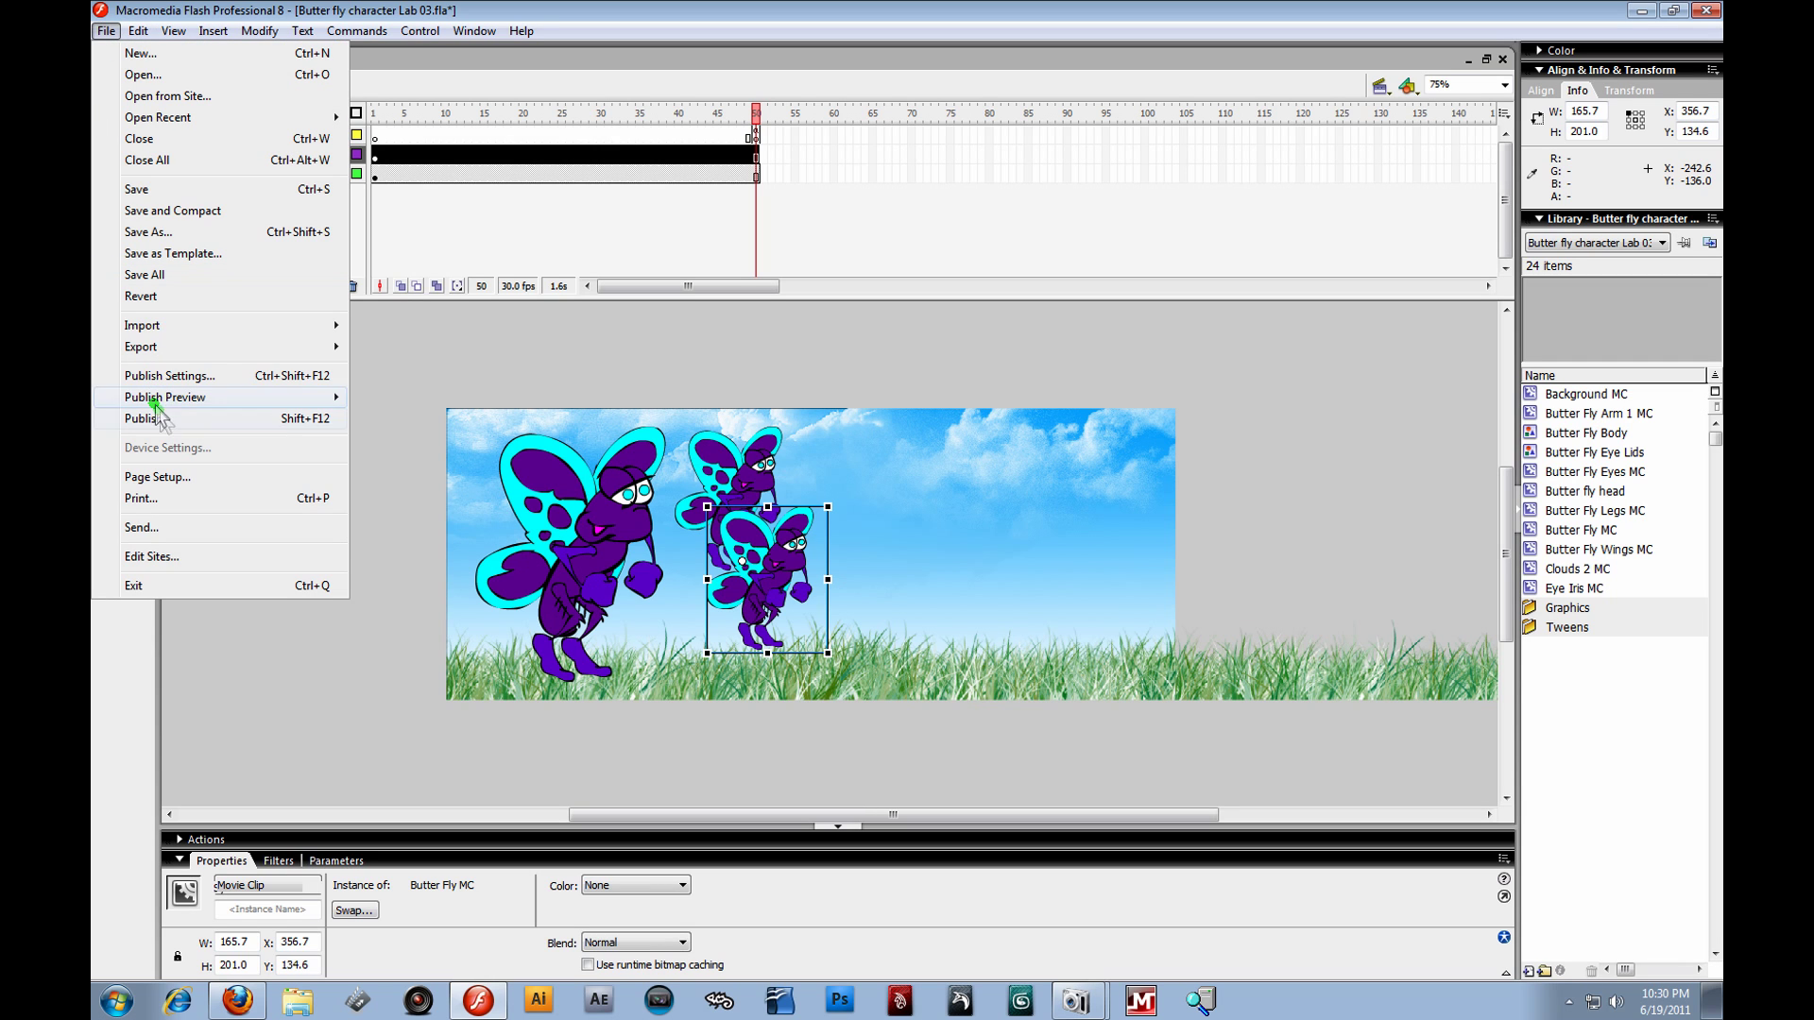
mouse_move(172, 397)
click(361, 410)
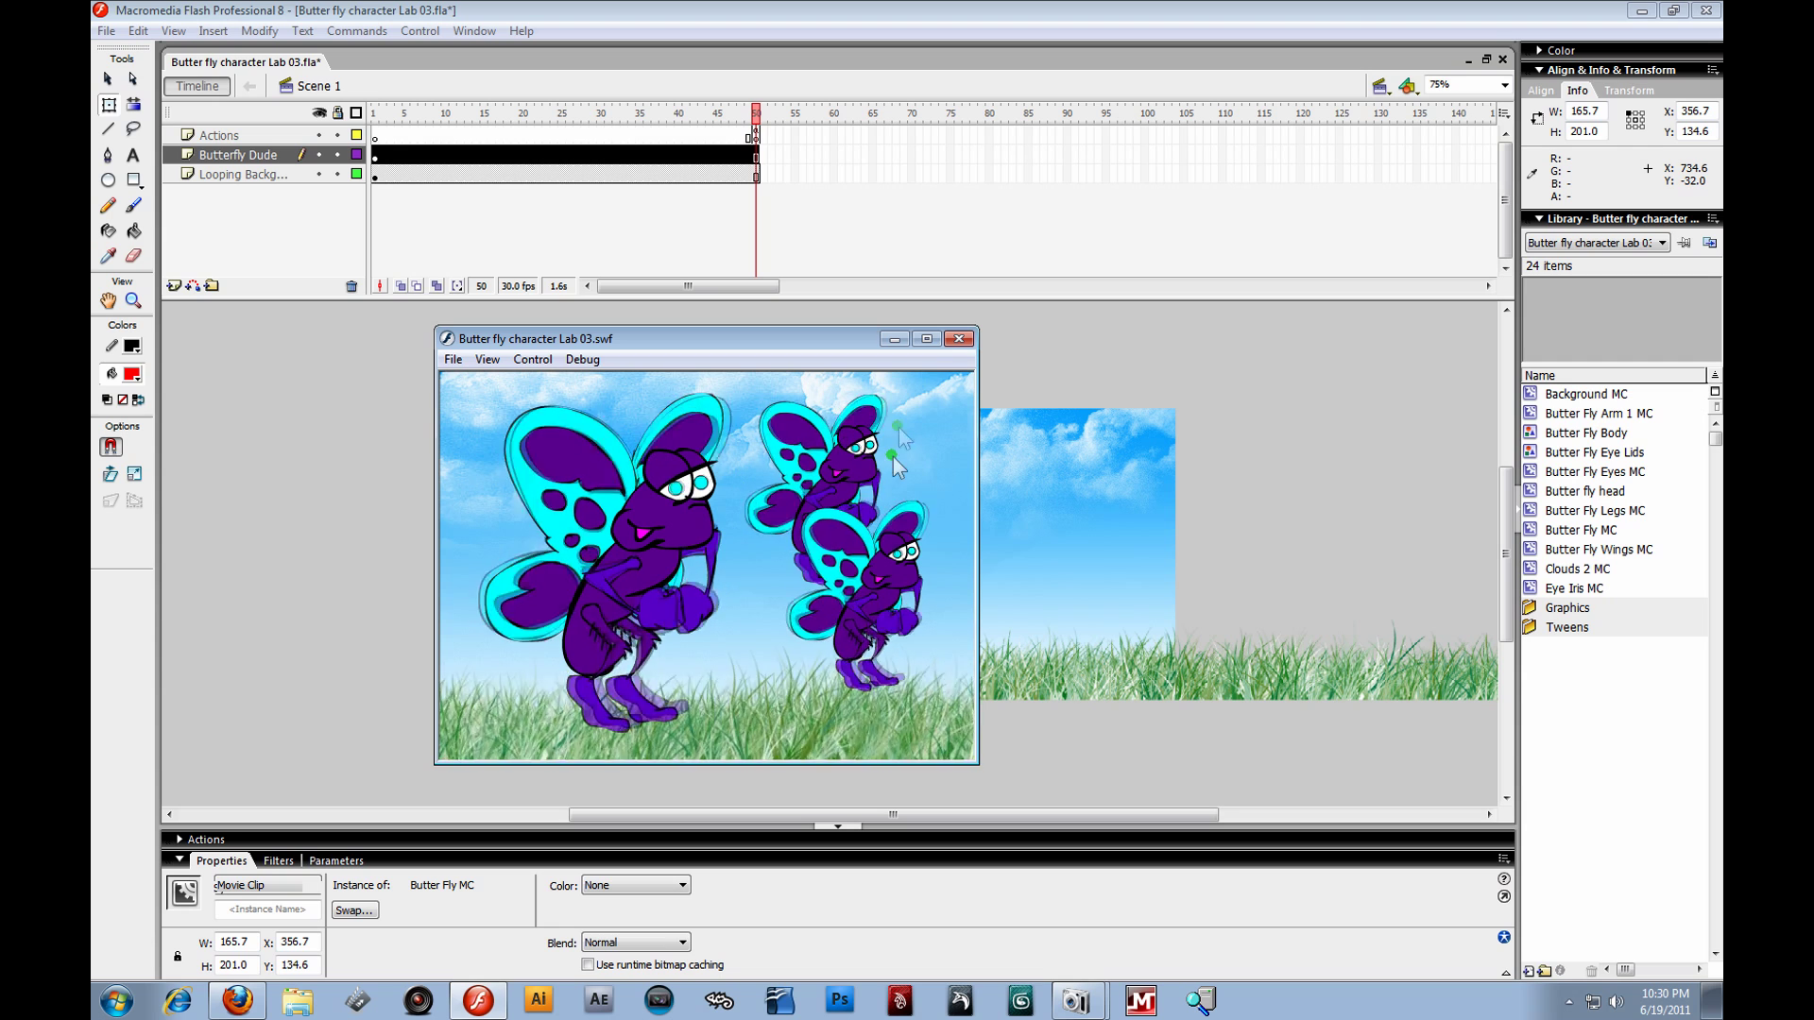
click(958, 339)
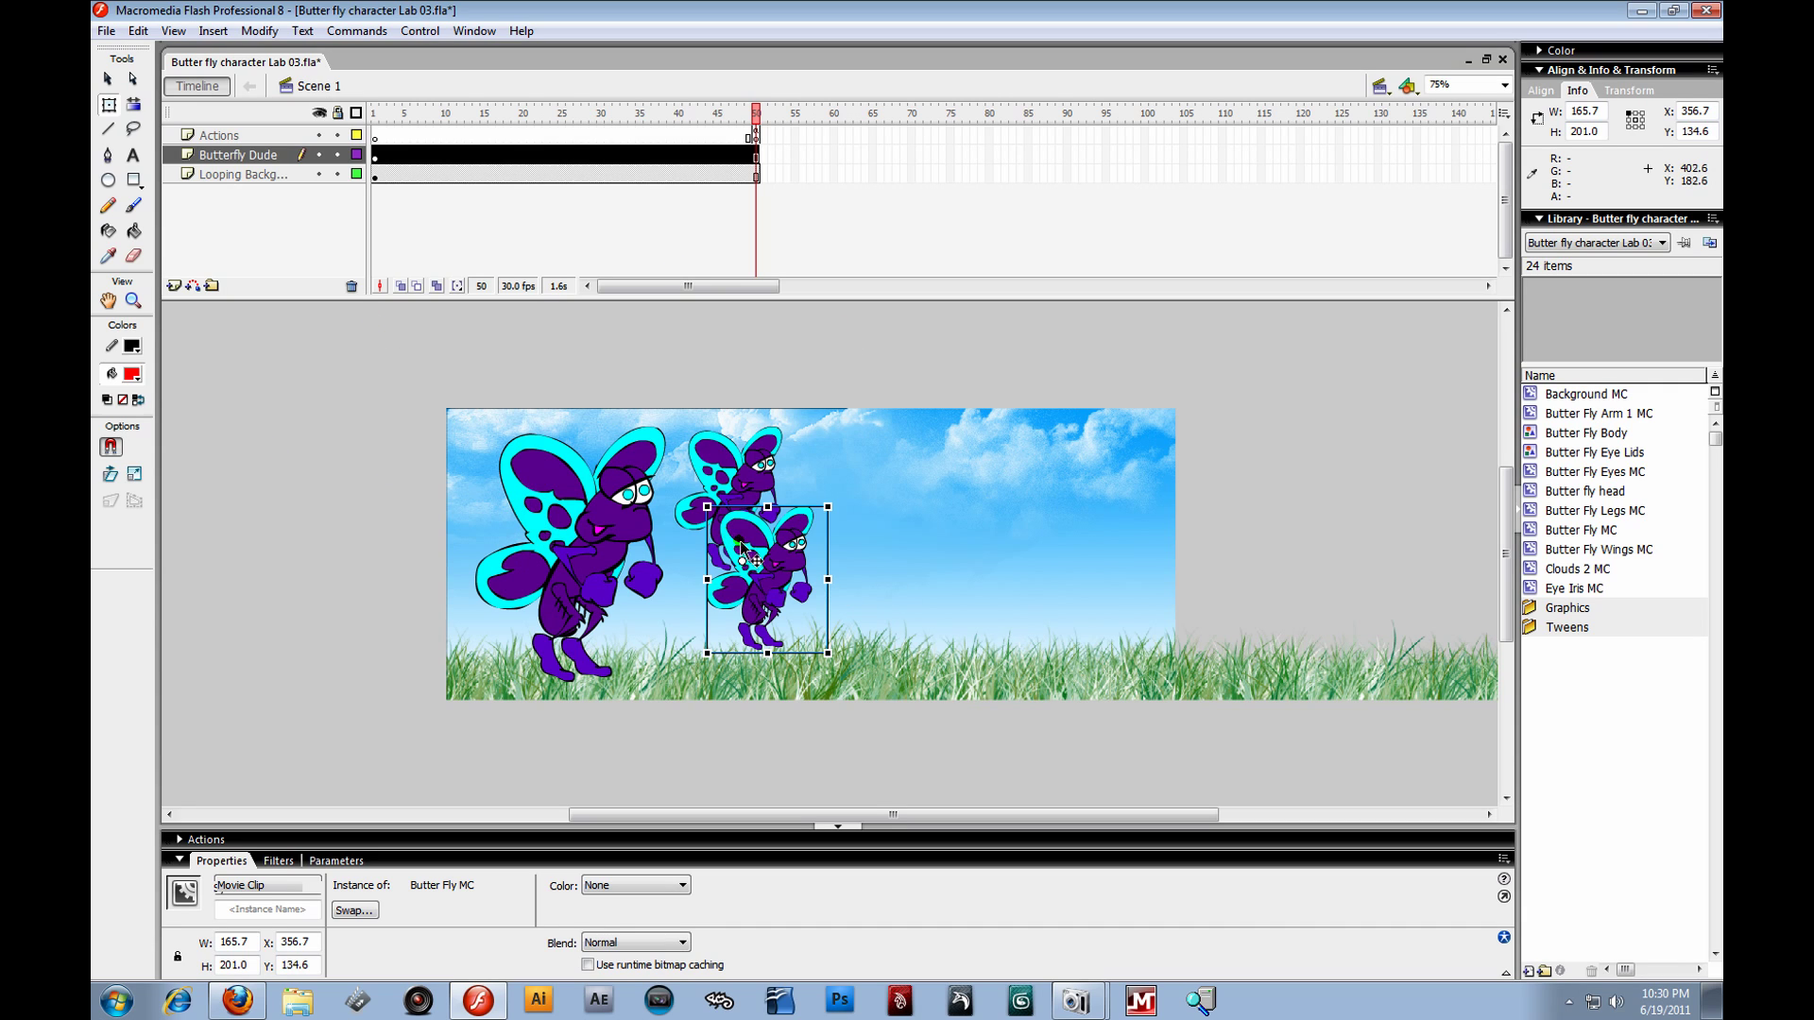
- Delete both small butterfly copies and bring the playhead back to frame 1
key(Delete)
click(754, 495)
key(Delete)
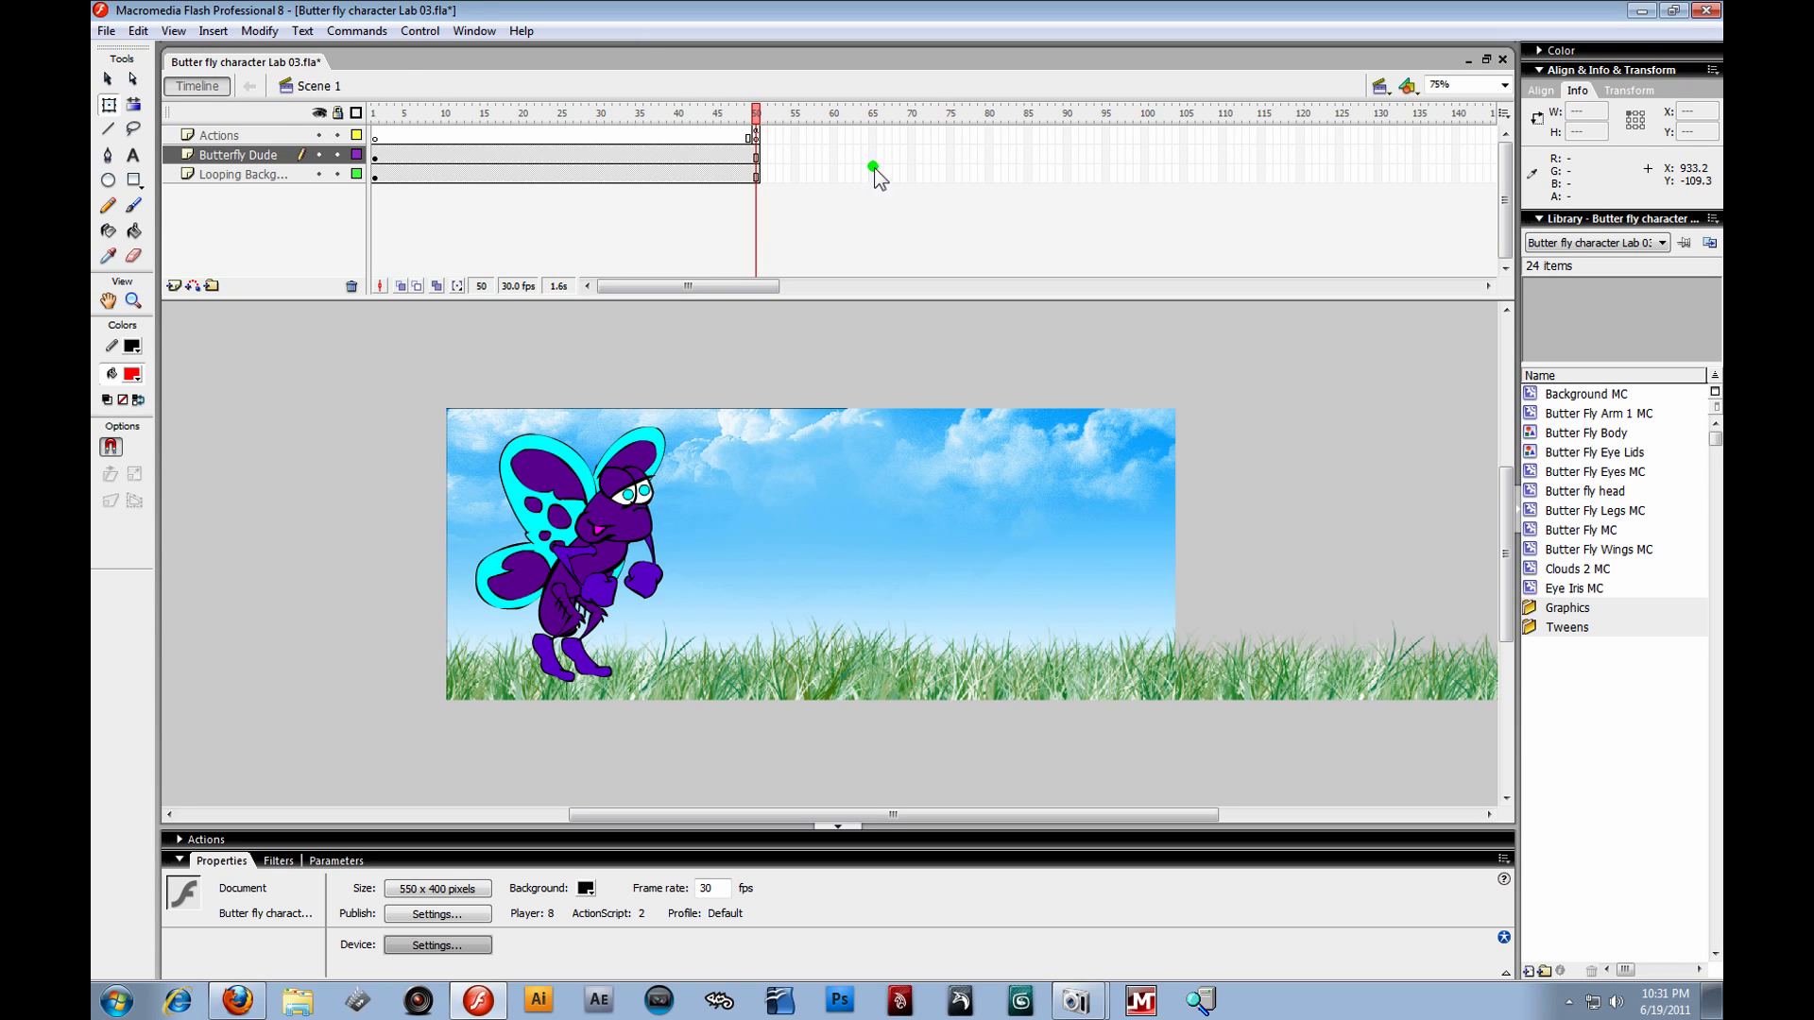
click(757, 151)
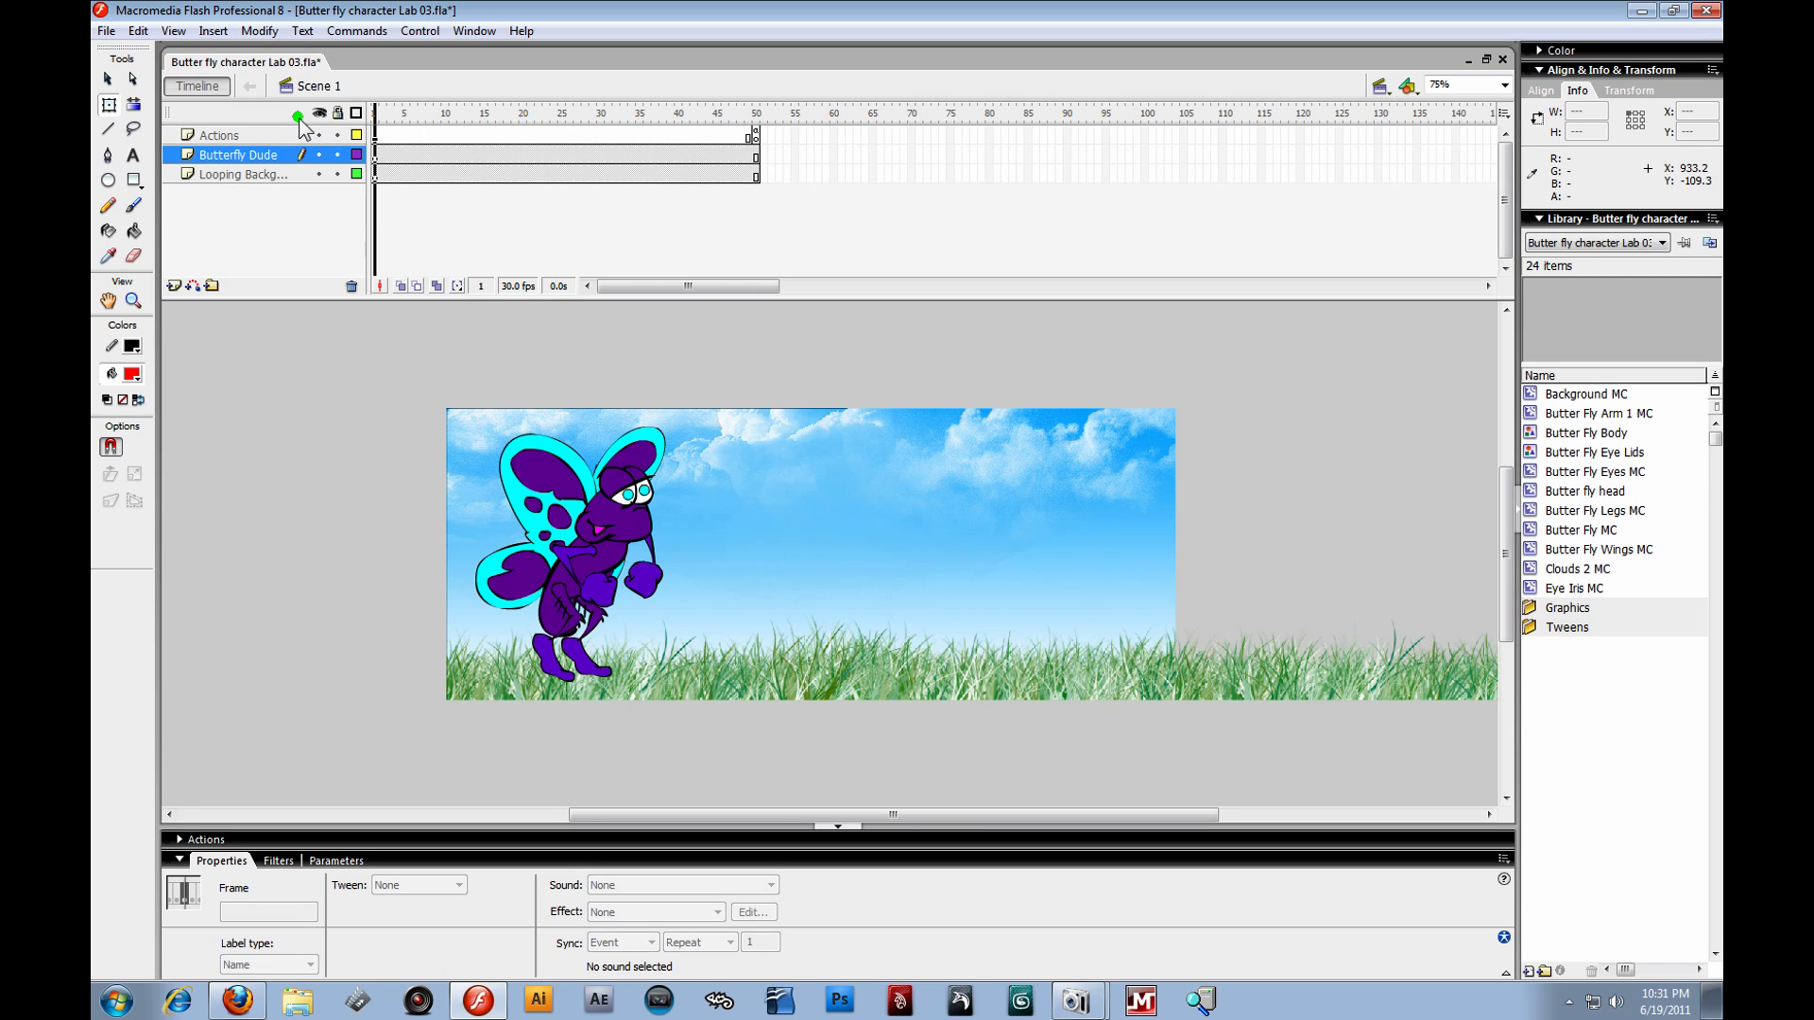
drag(761, 145, 284, 194)
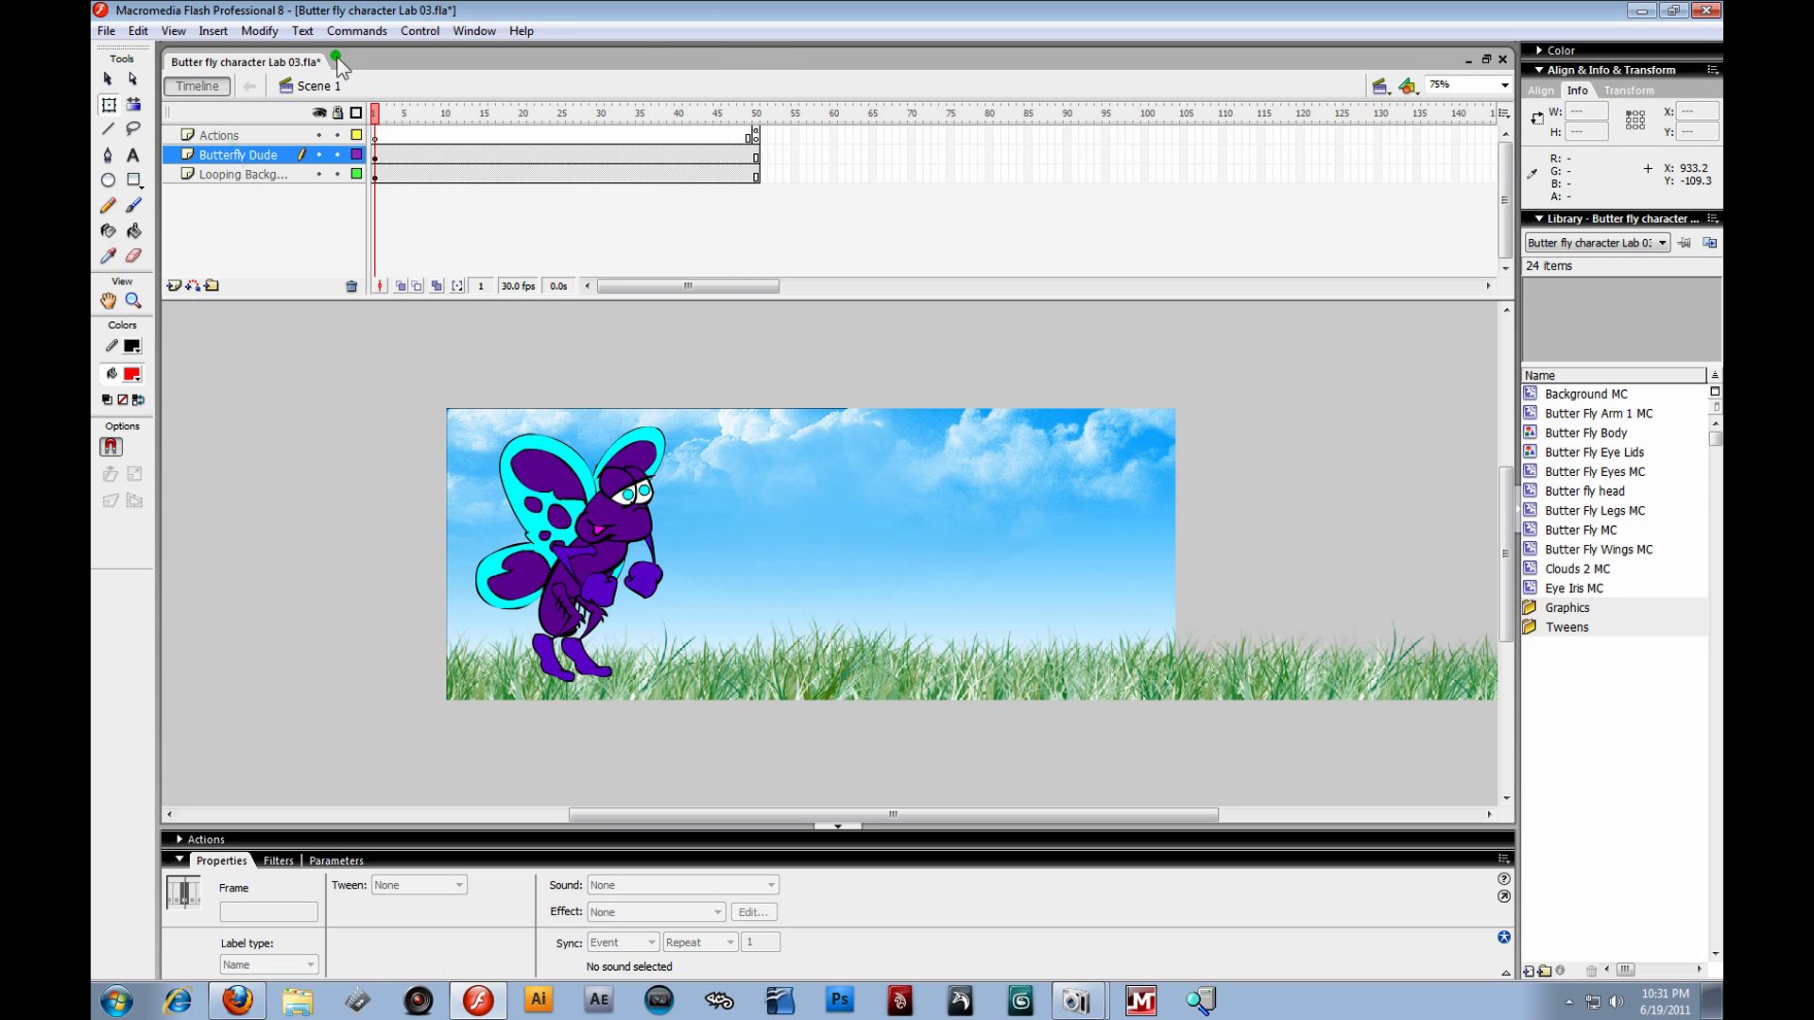
- Insert a new, empty scene into the document
click(1385, 88)
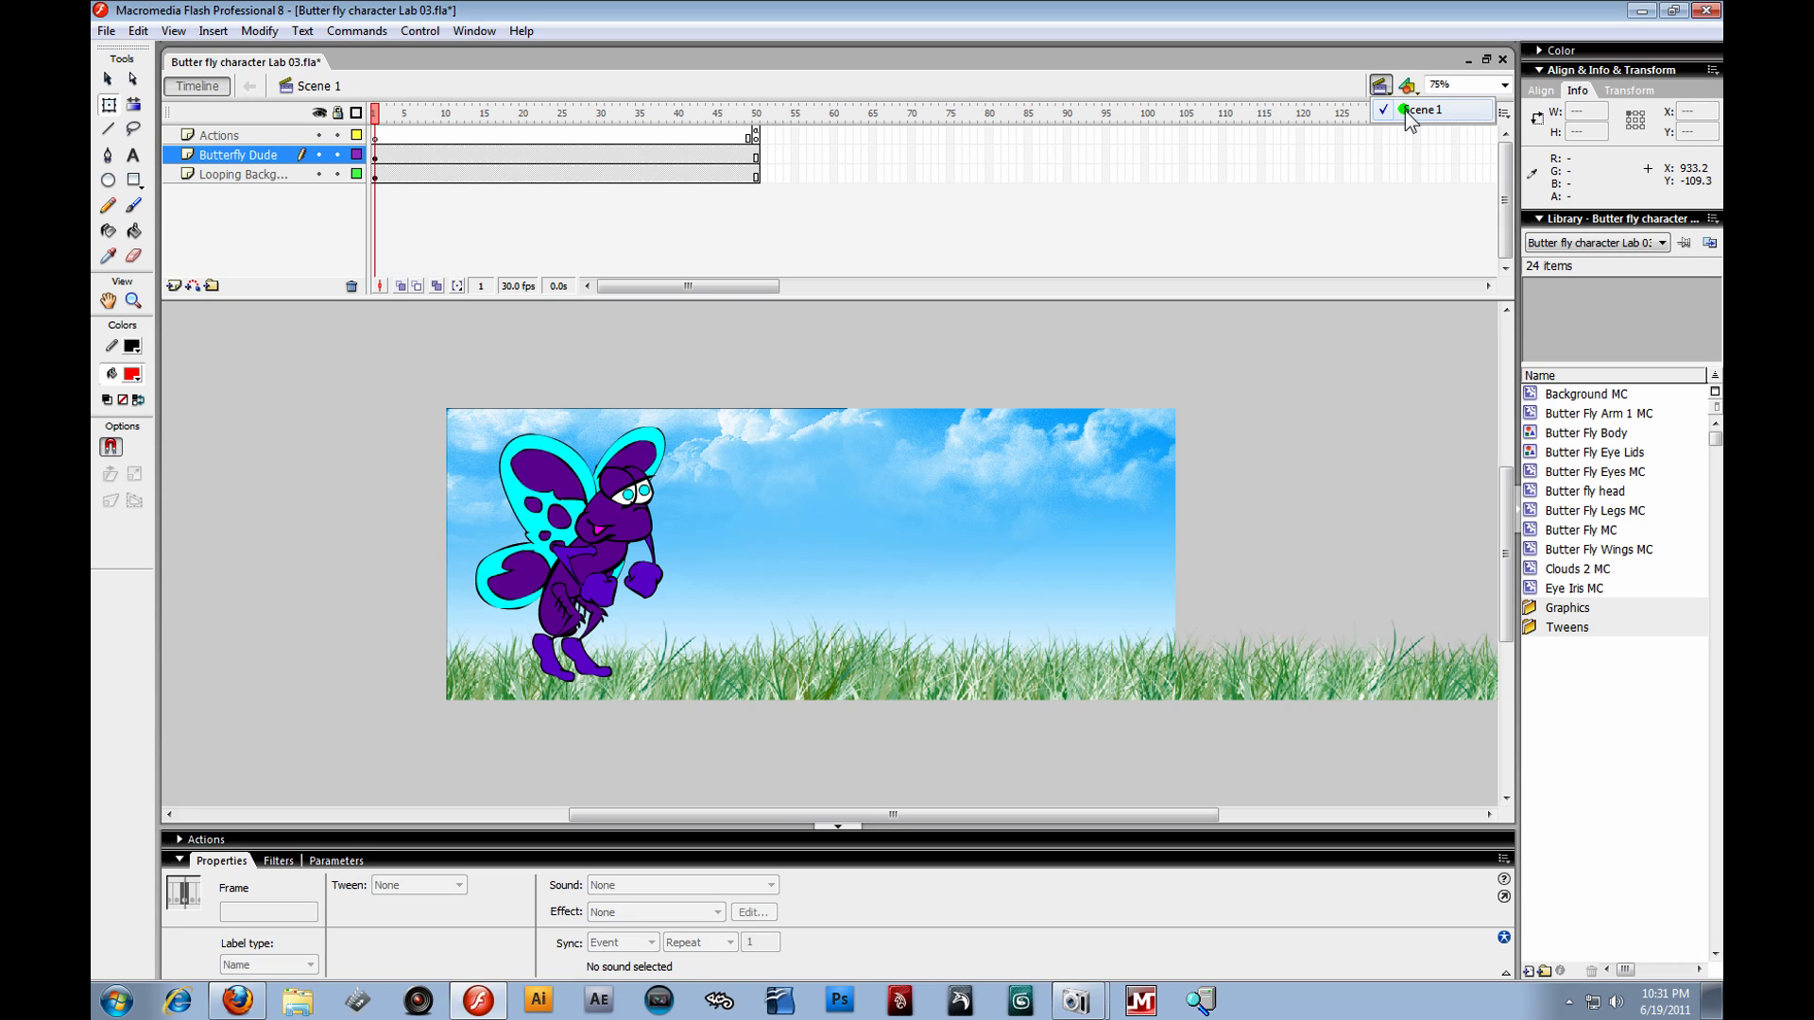
click(461, 344)
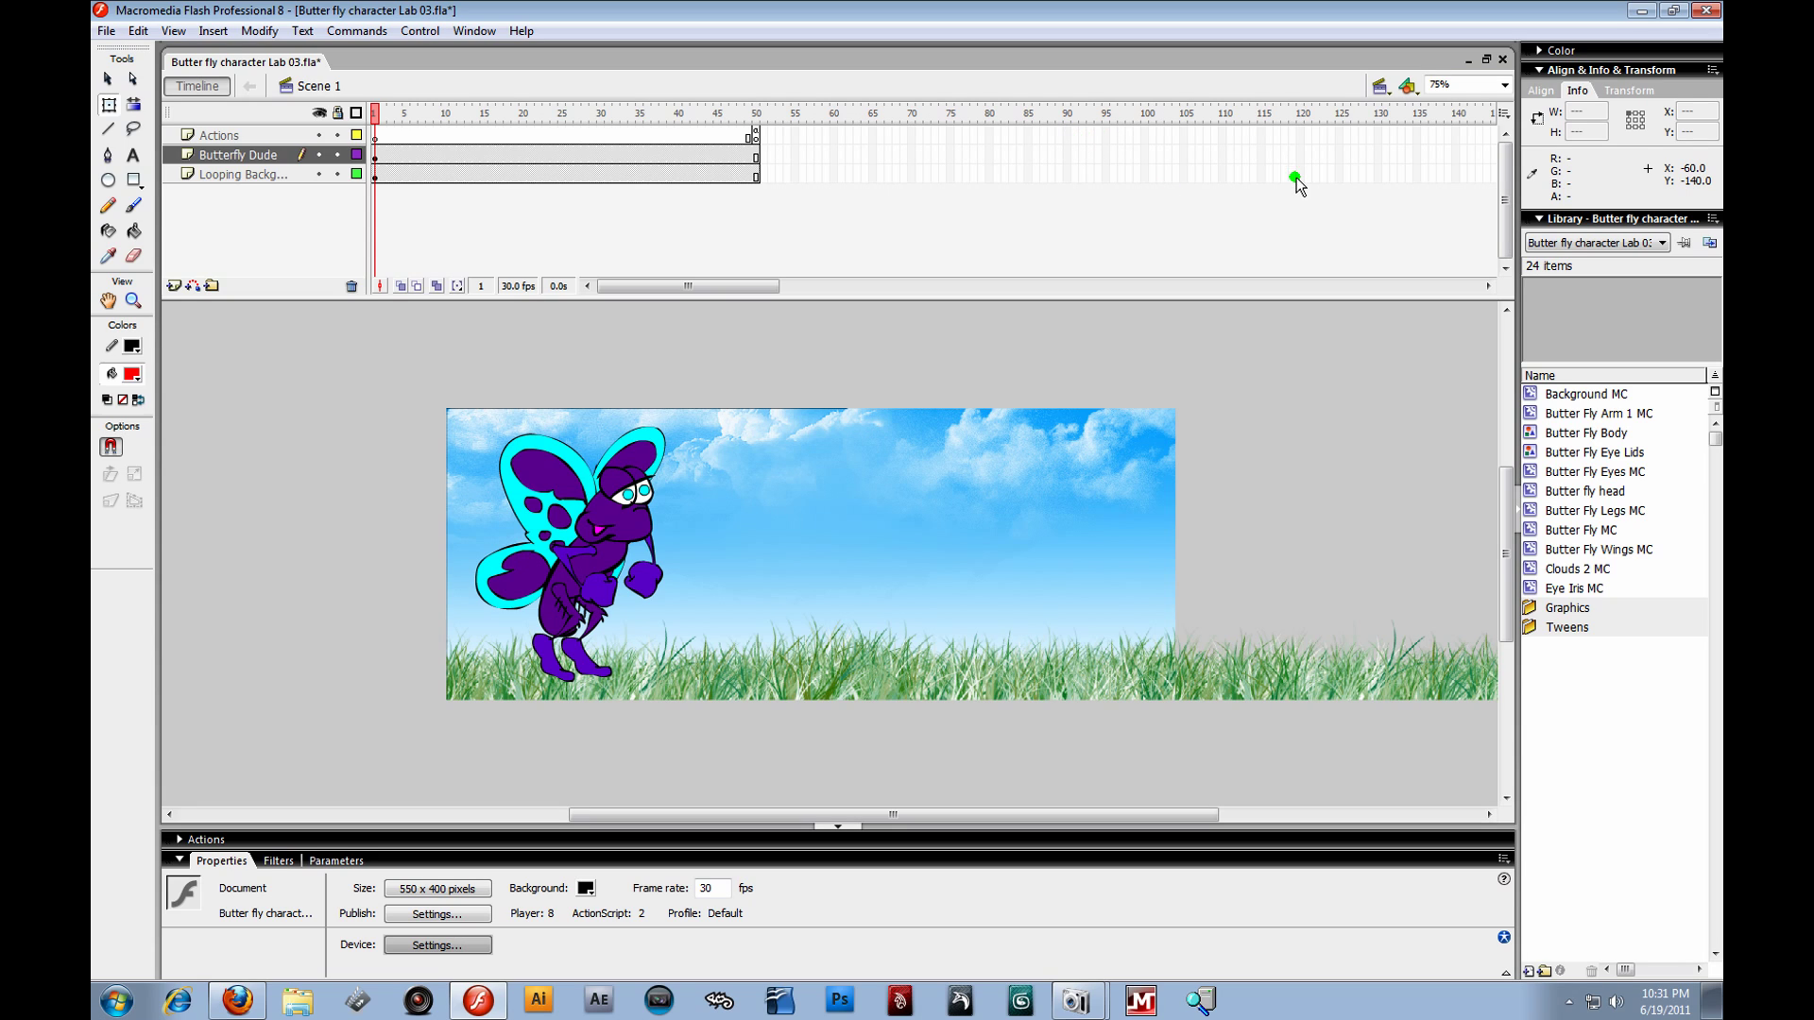
click(213, 32)
click(183, 131)
drag(842, 812, 462, 813)
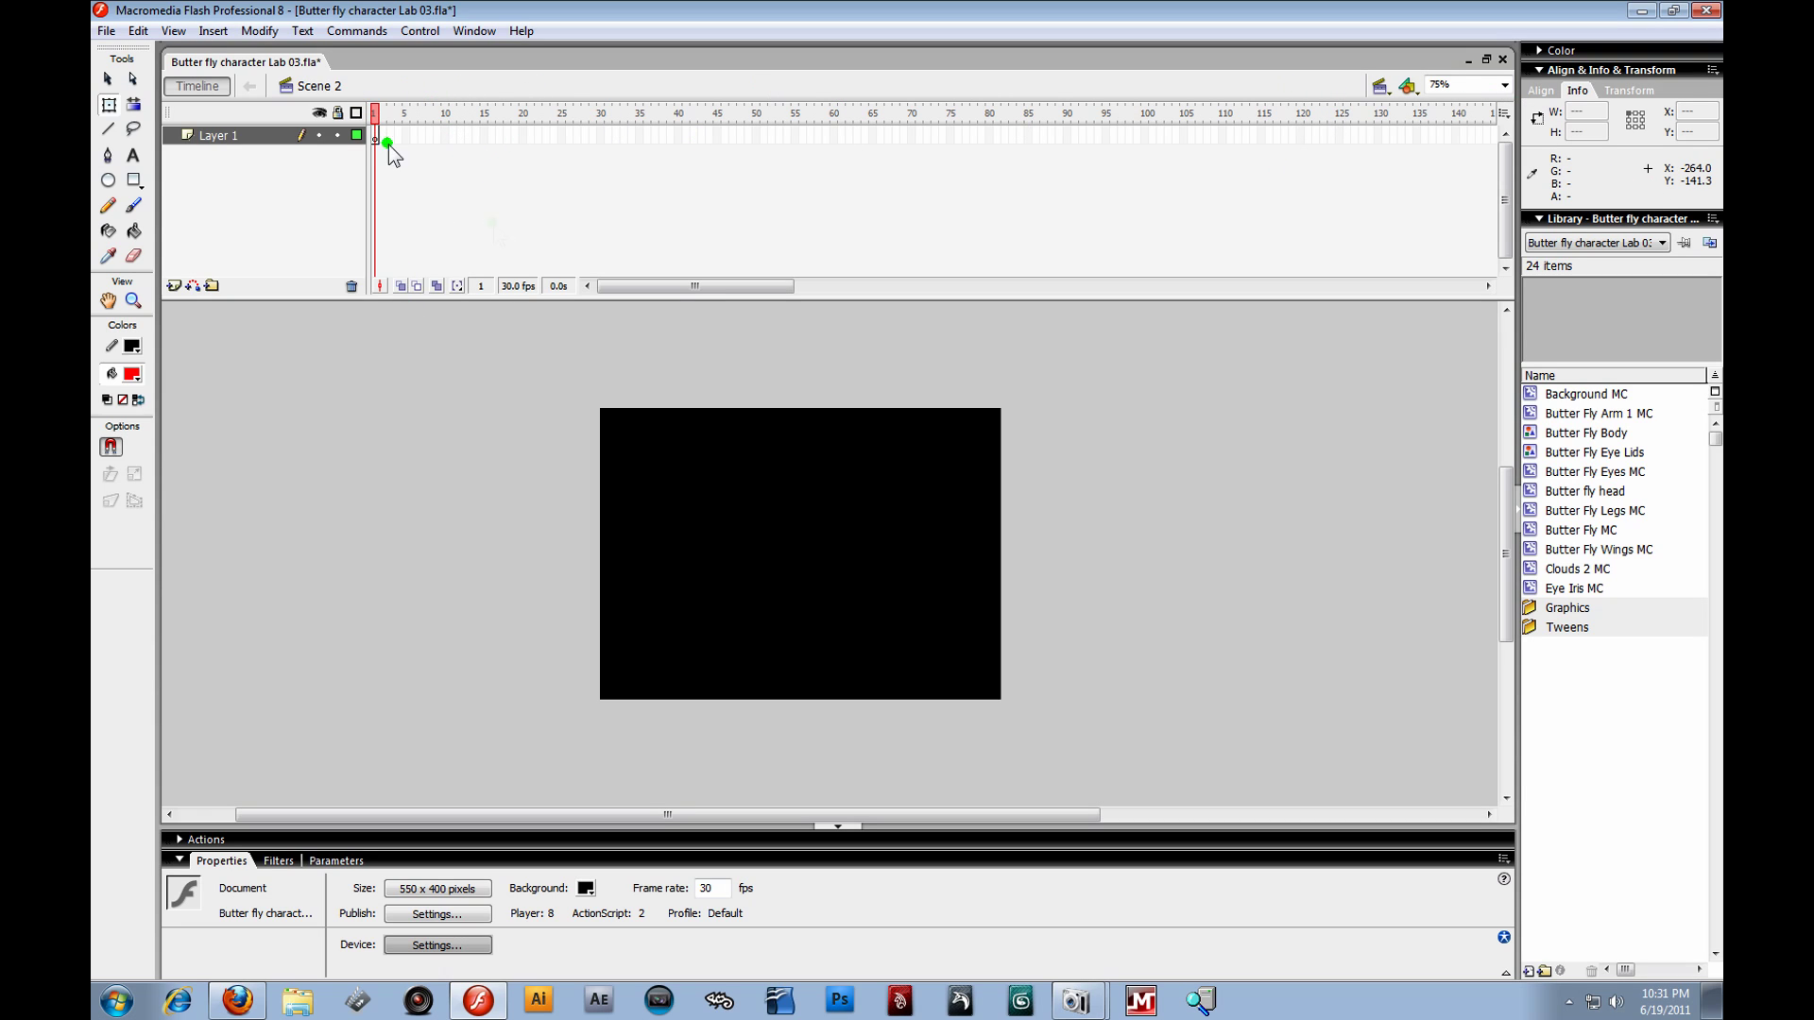
- Switch back and forth between Scene 1 and Scene 2 to compare their timelines and stages, ending in Scene 2
click(1381, 88)
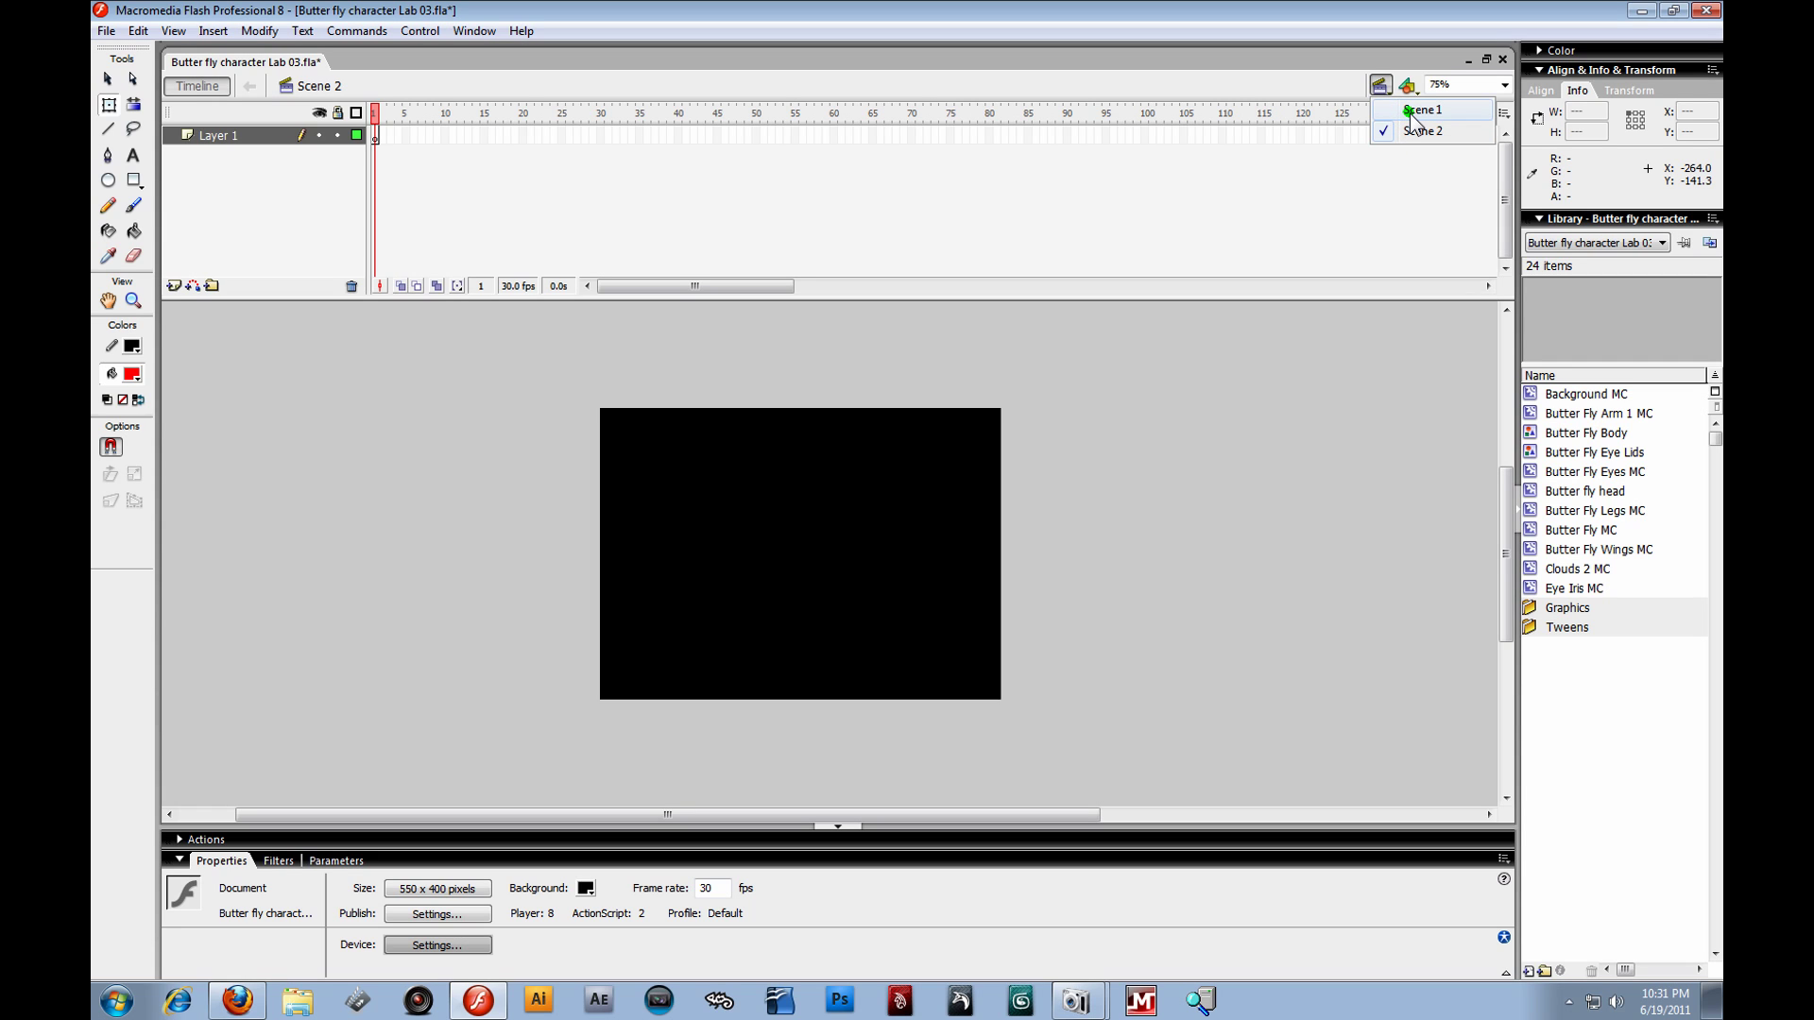
click(1409, 112)
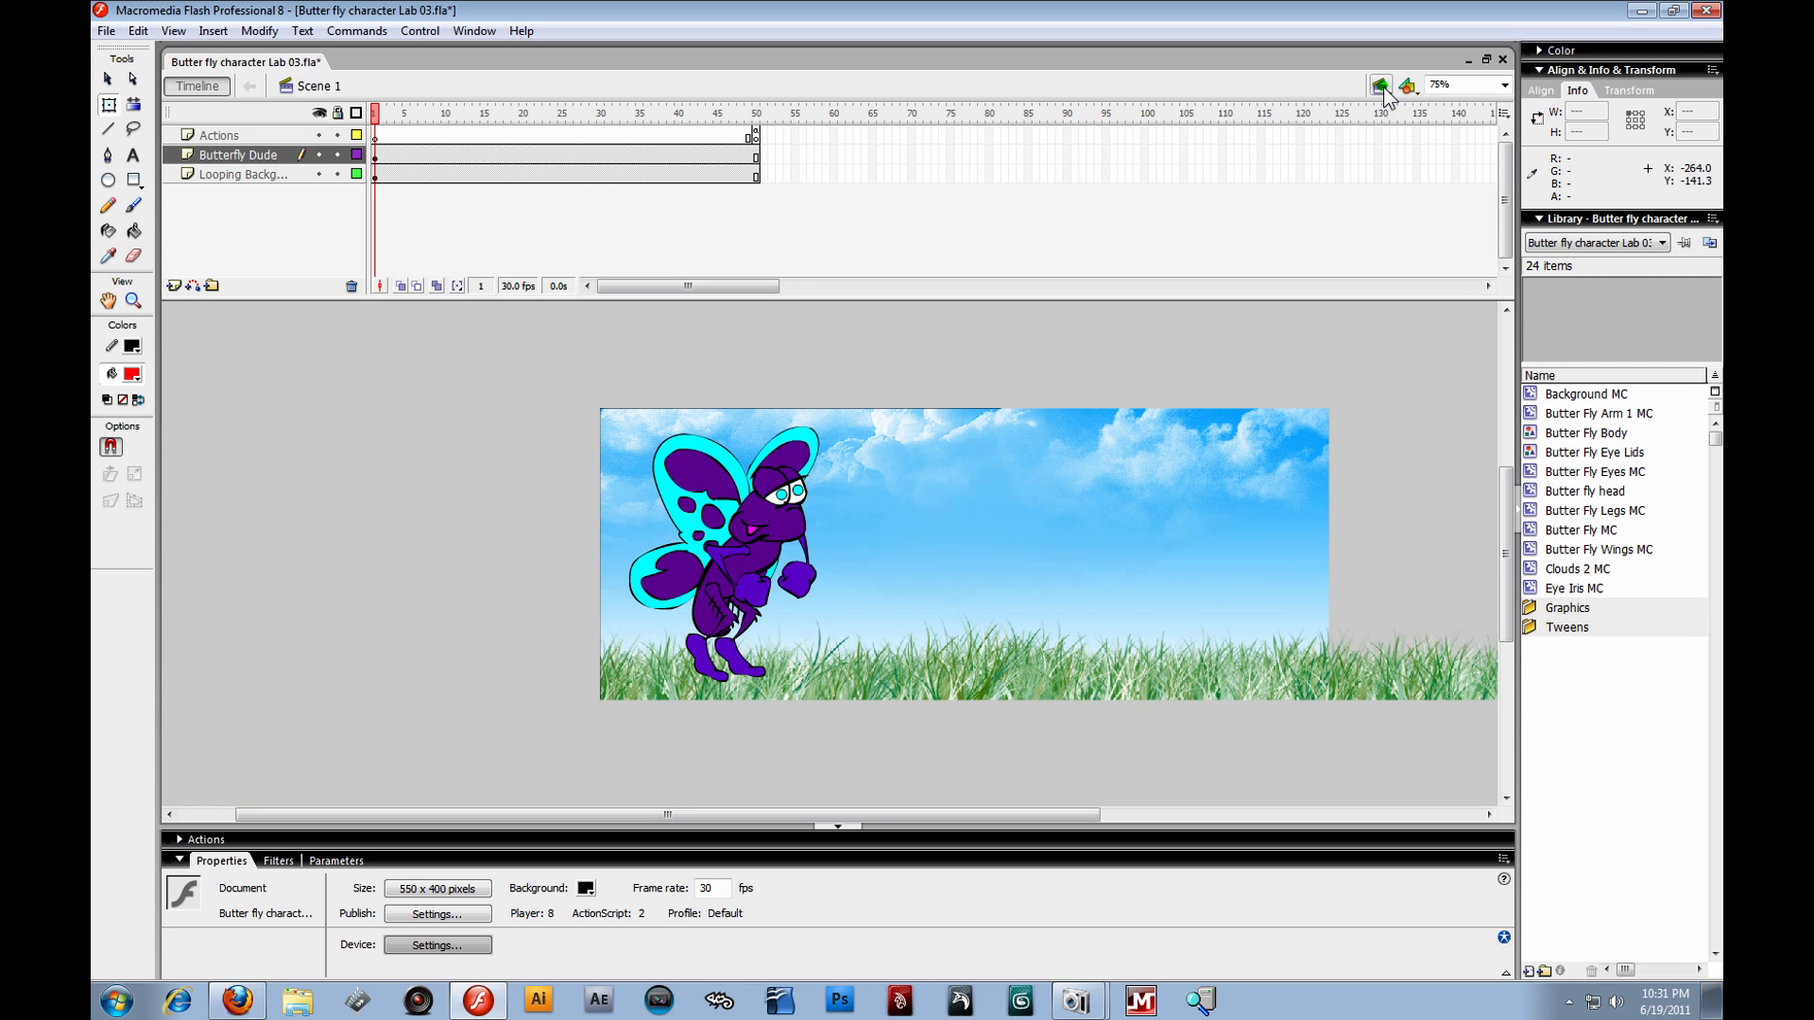
click(1382, 89)
click(1410, 136)
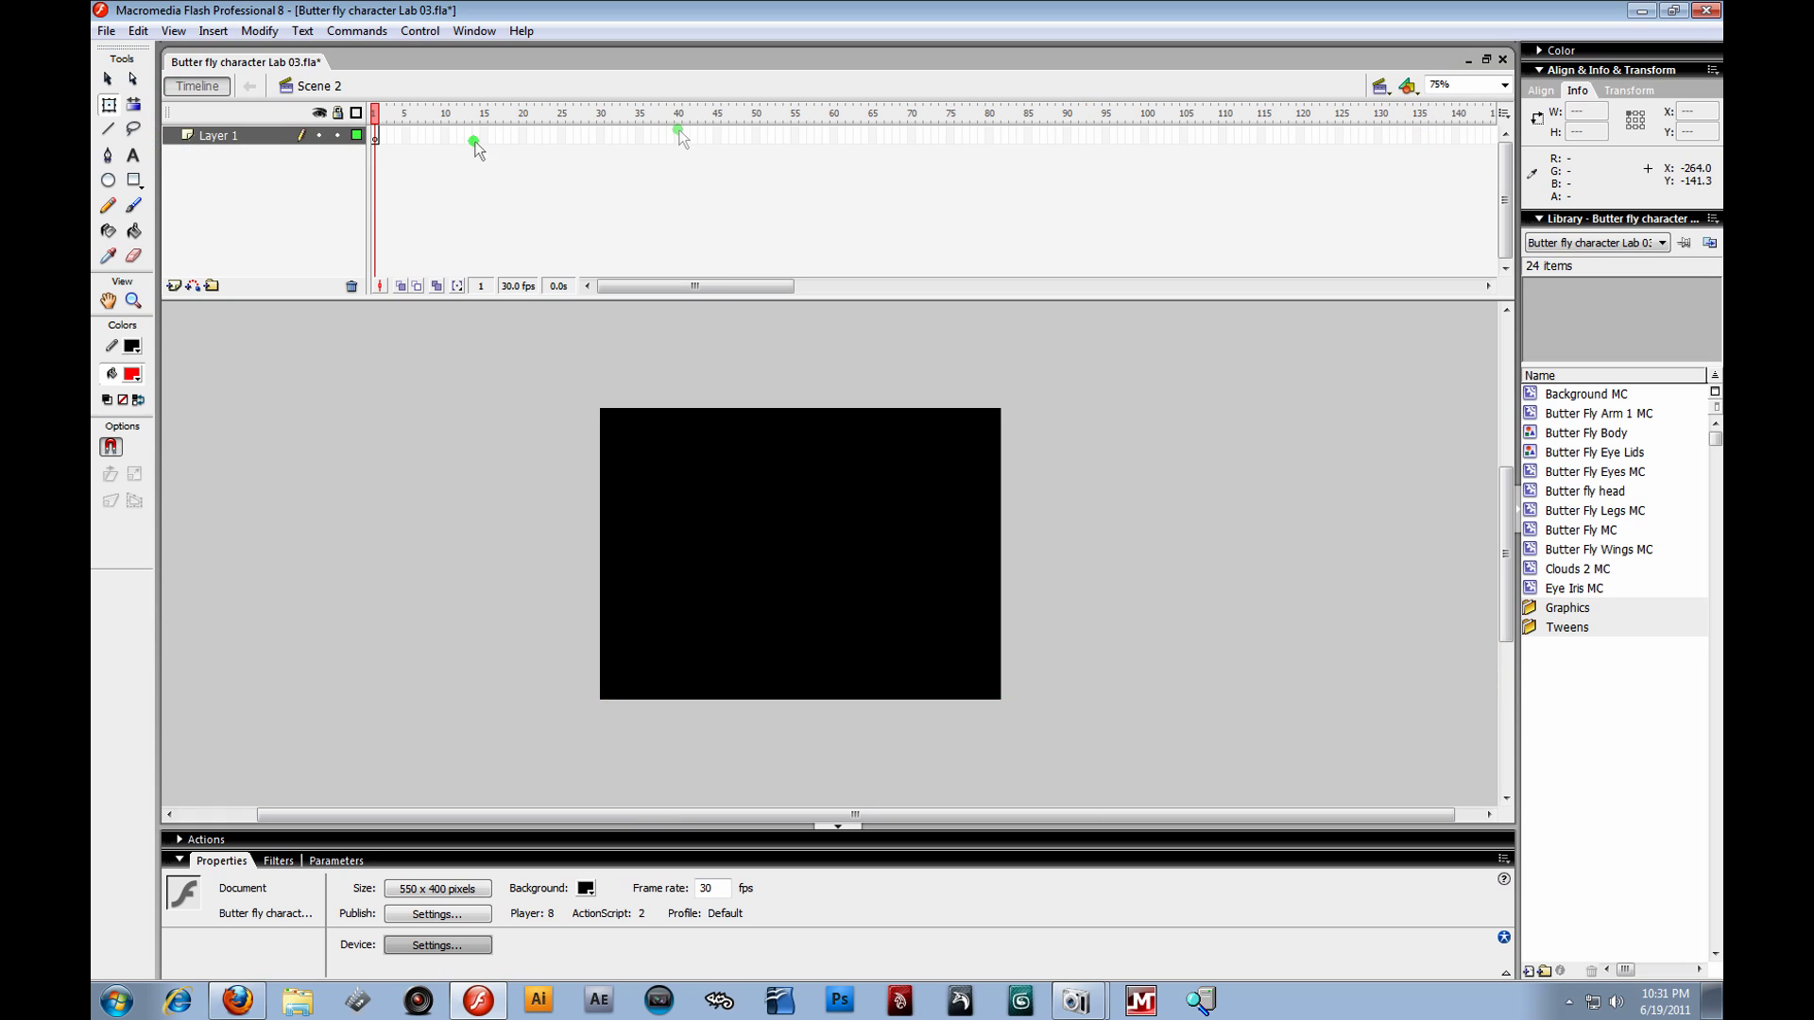
drag(718, 287, 621, 274)
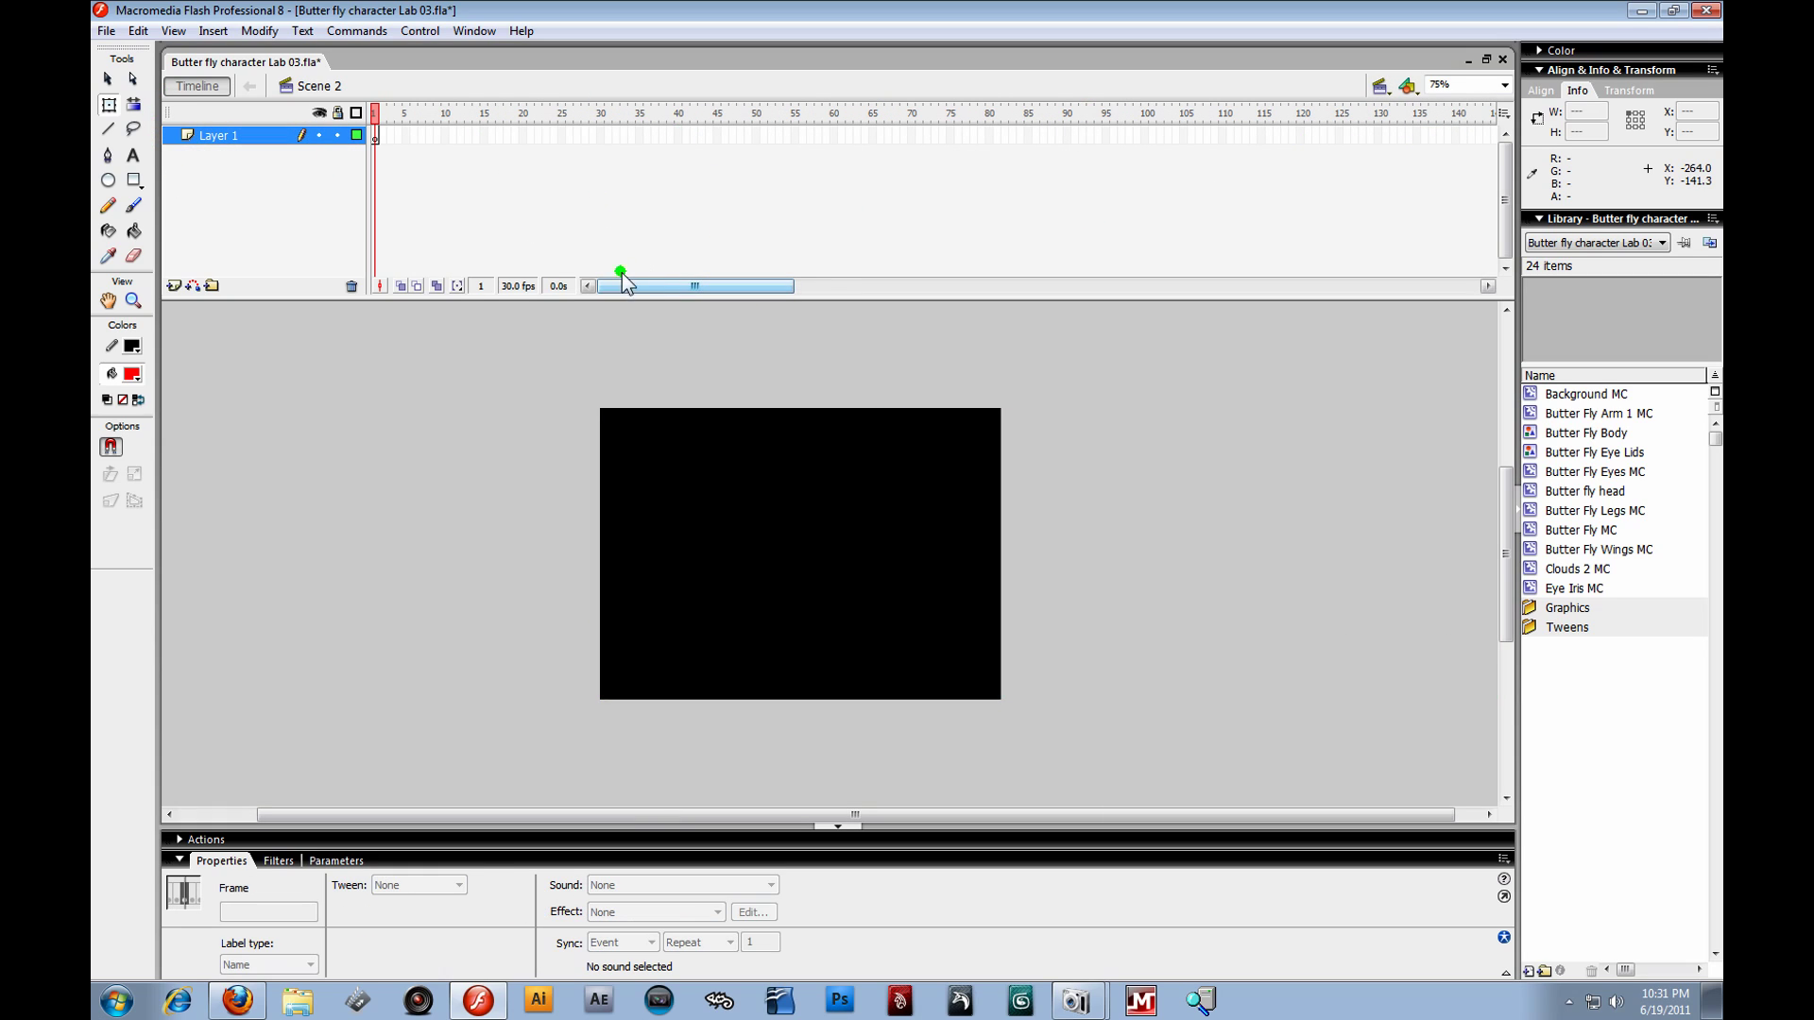
click(1380, 86)
click(1413, 111)
click(1380, 86)
click(1405, 131)
click(1379, 89)
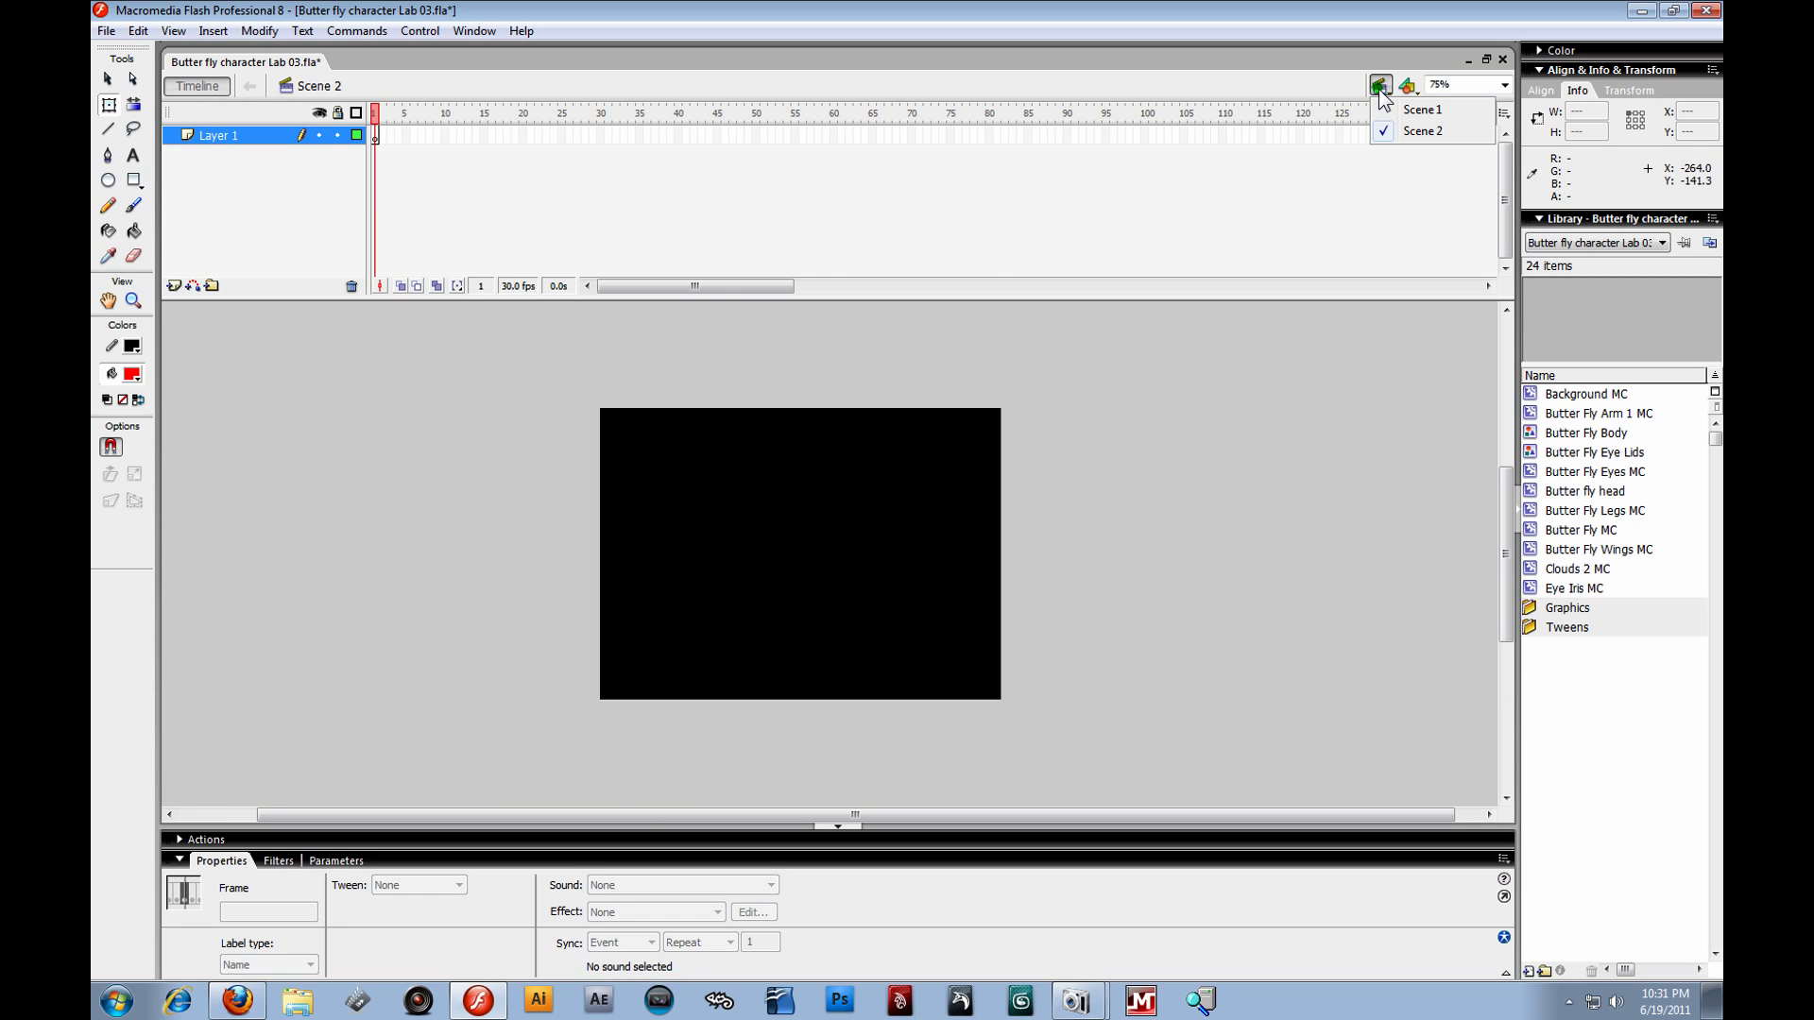
click(1414, 110)
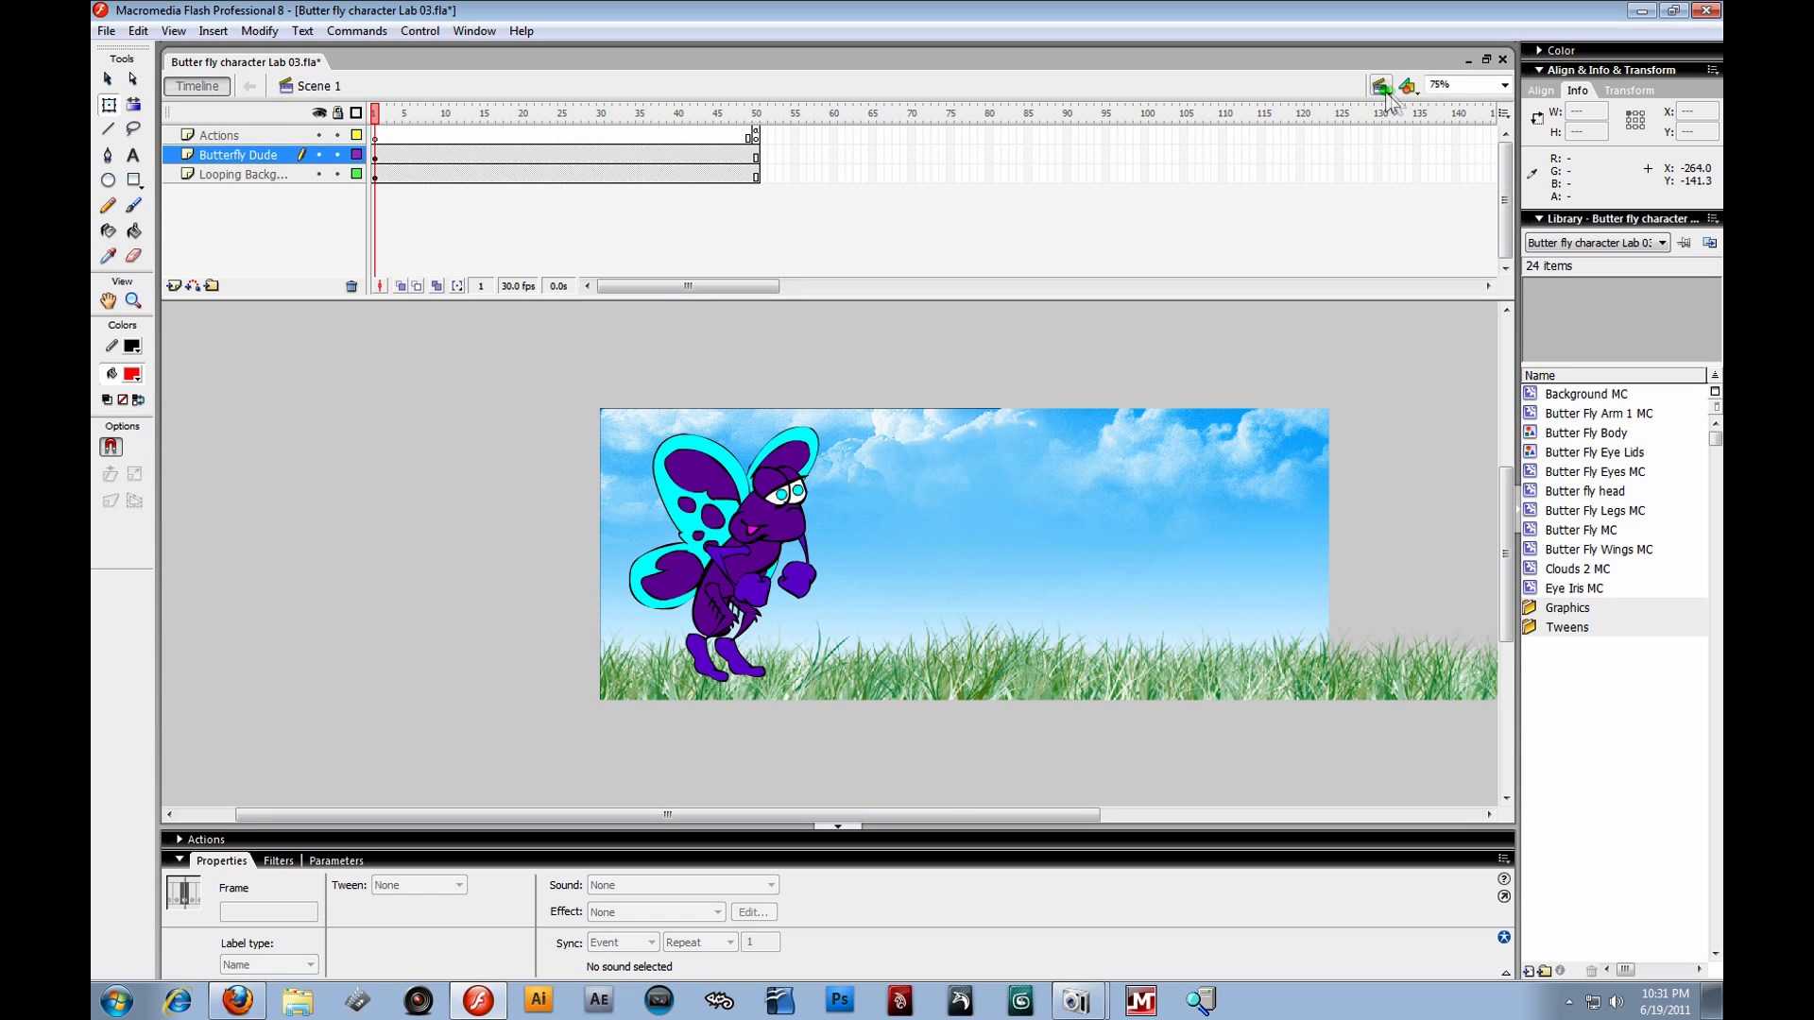
click(1385, 93)
click(1419, 132)
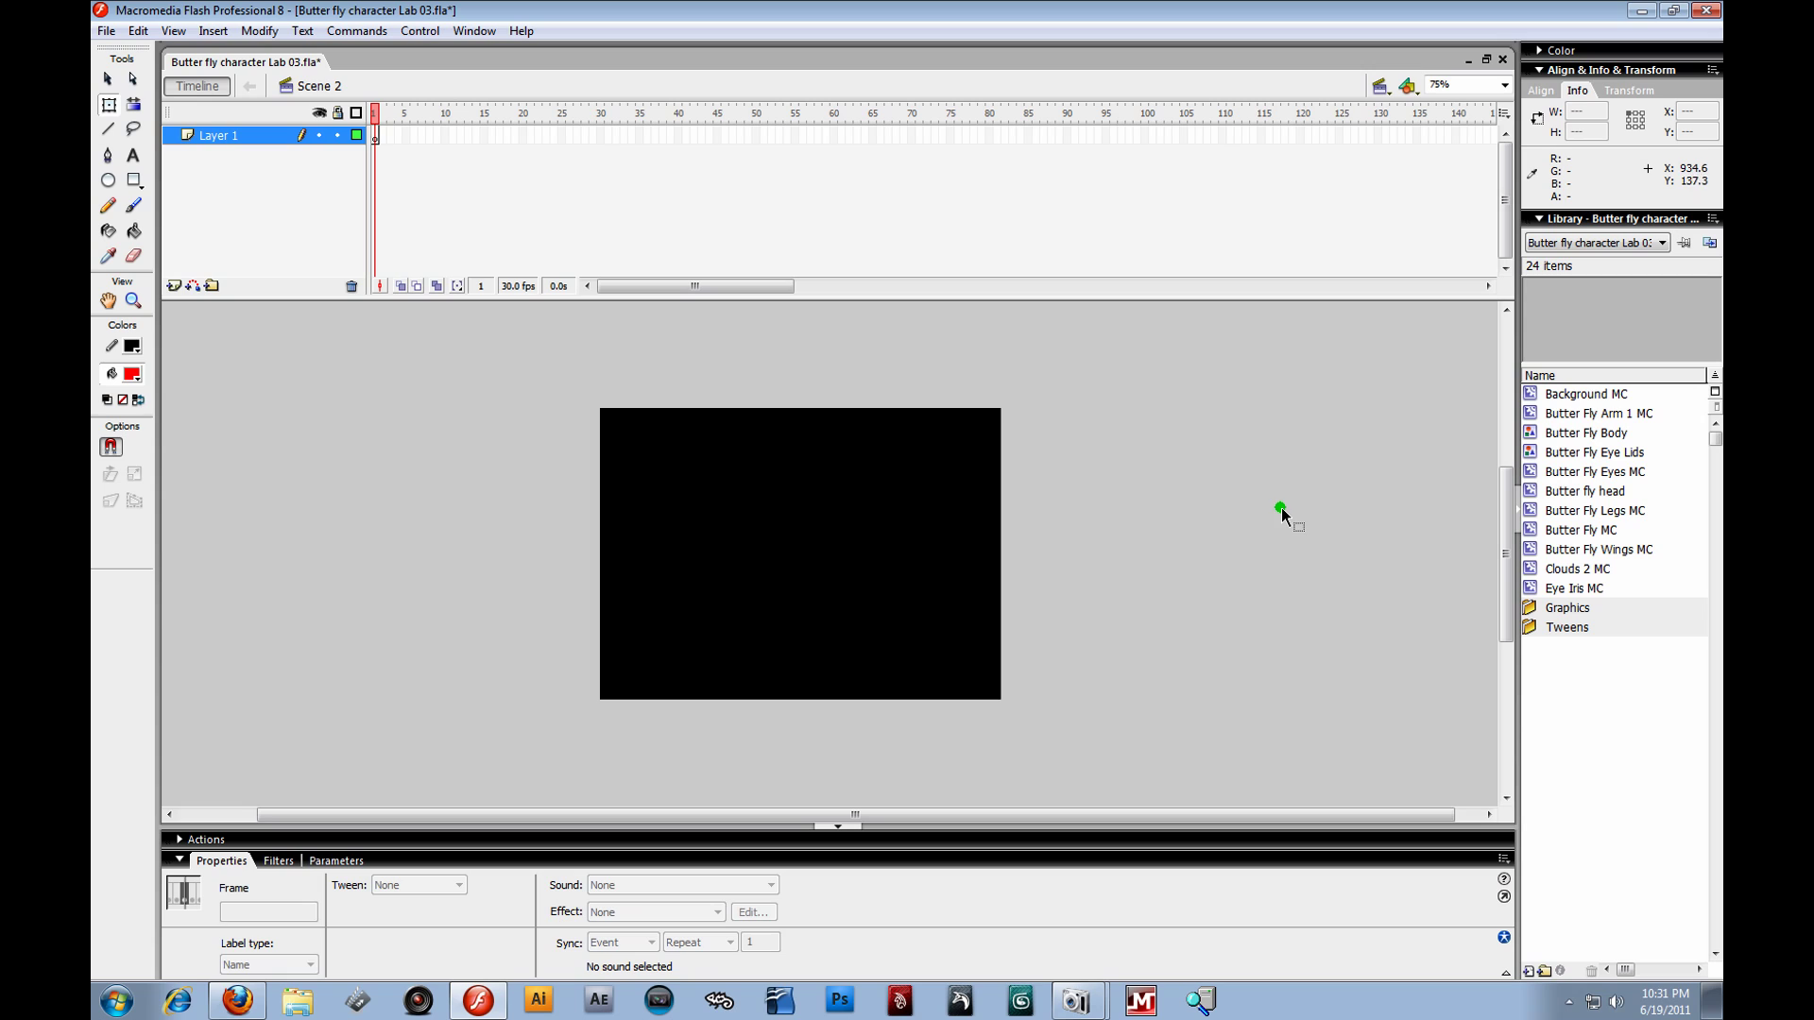
- Place an instance of Background MC in Scene 2 with its upper-left corner on the stage's corner, at about X -0.2, Y -0.1
click(1585, 409)
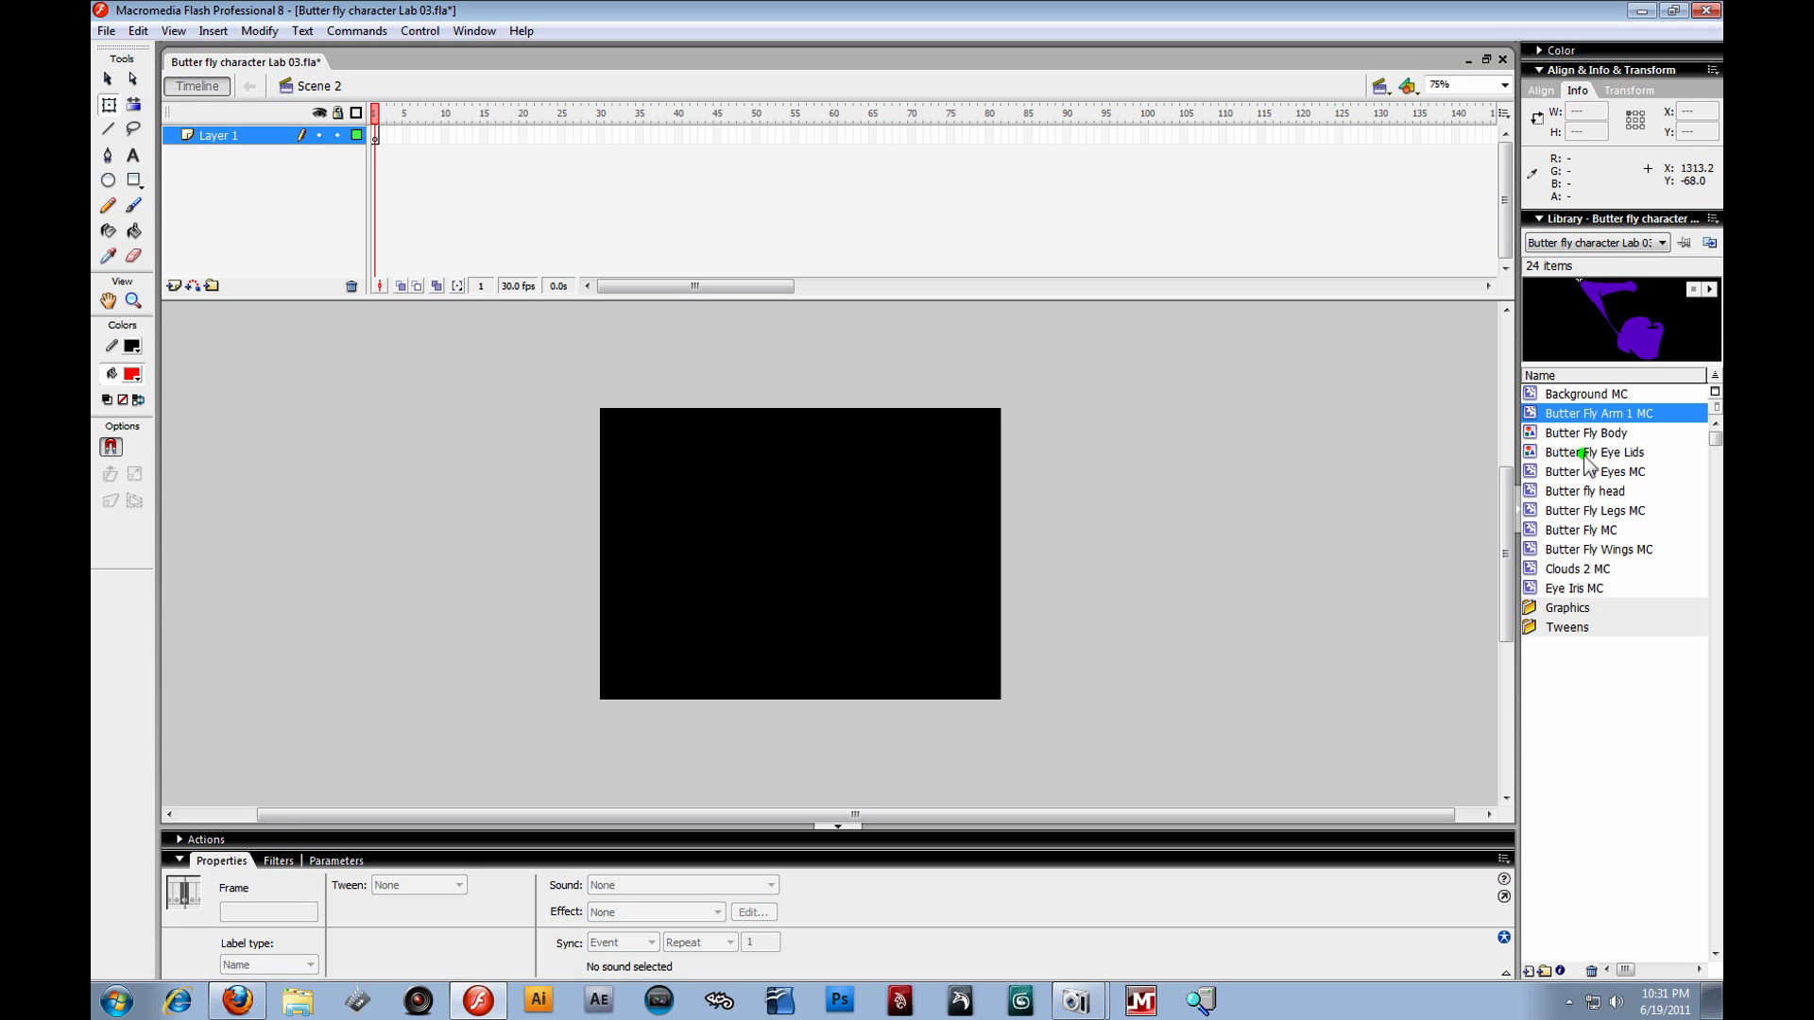
click(1589, 394)
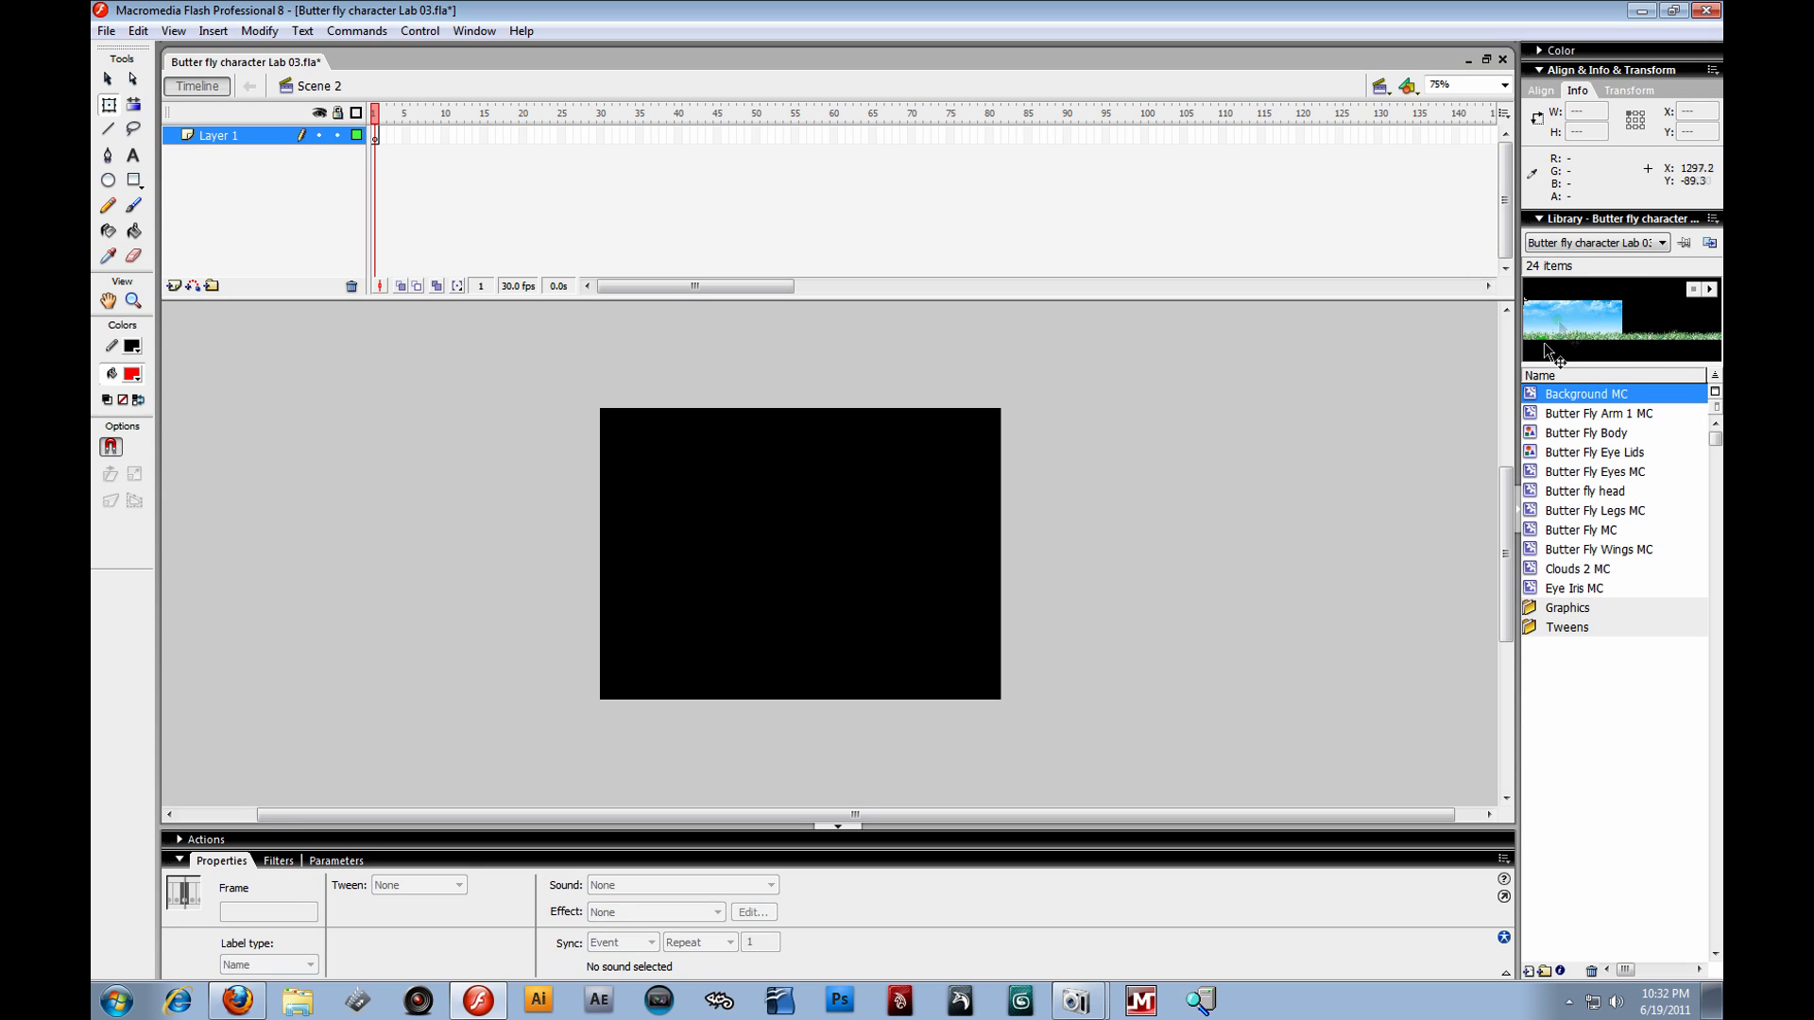
drag(1580, 321, 701, 564)
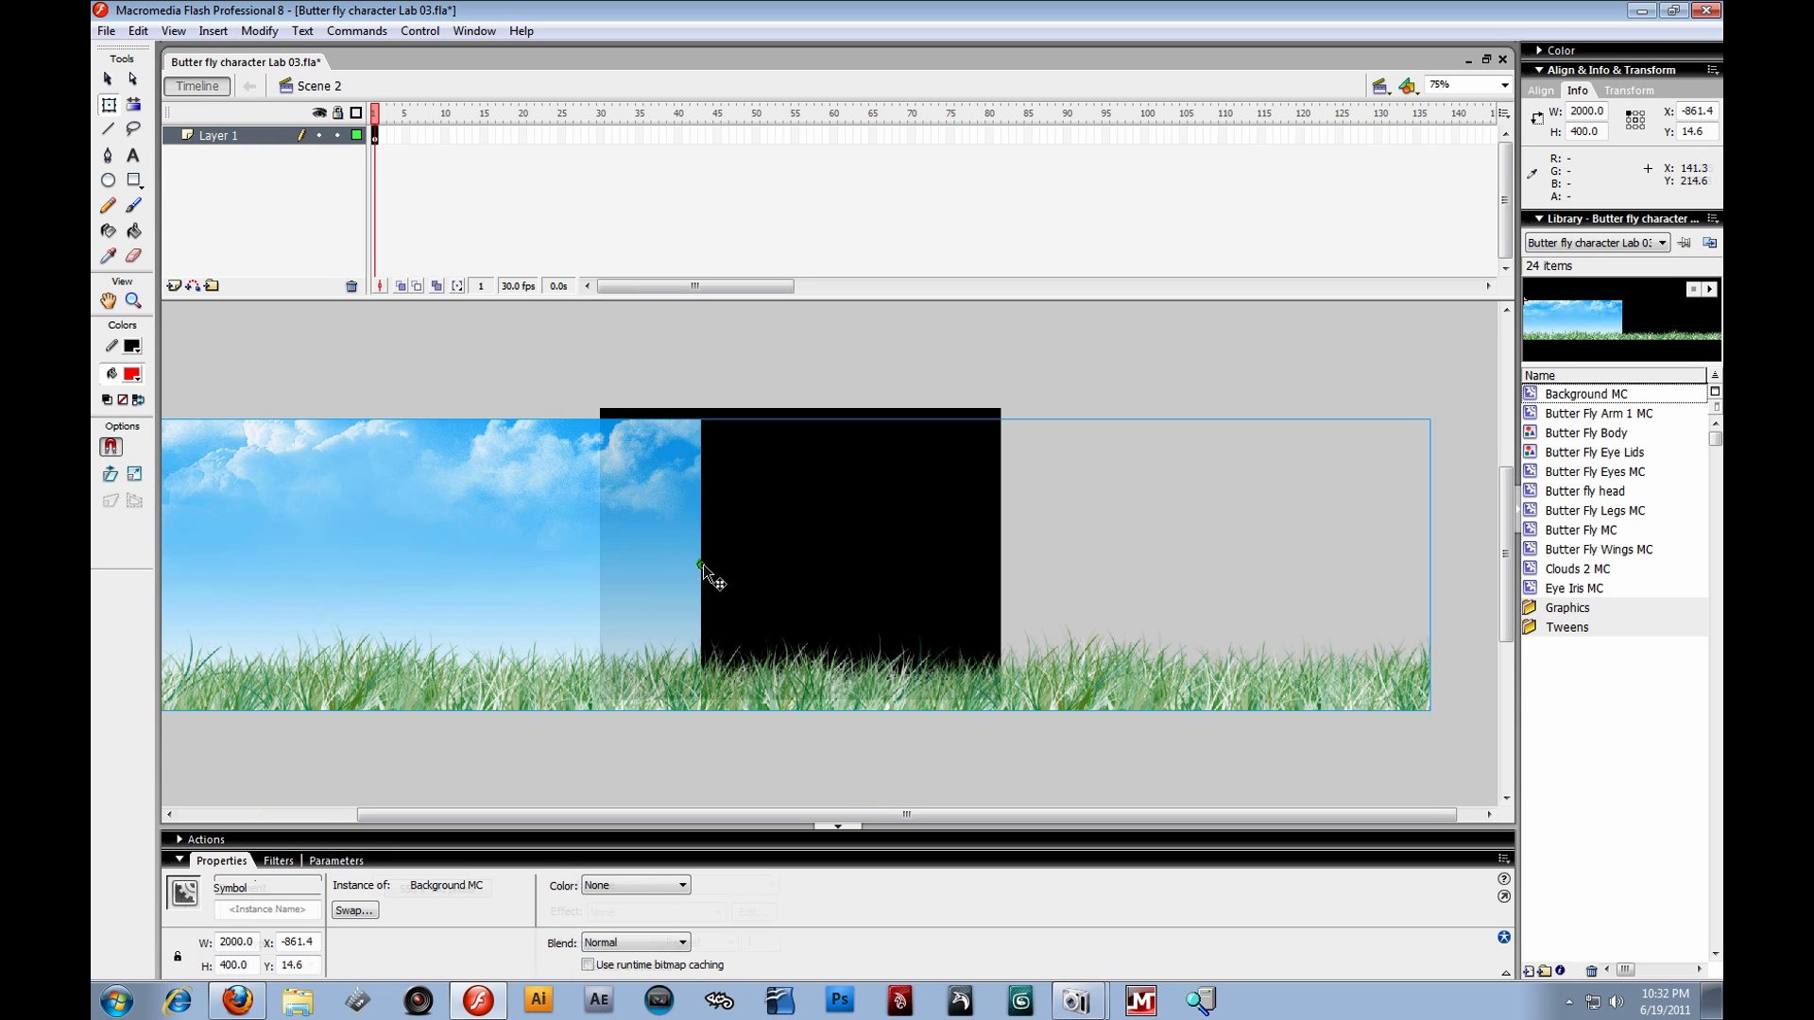
drag(553, 501, 923, 563)
drag(558, 567, 797, 498)
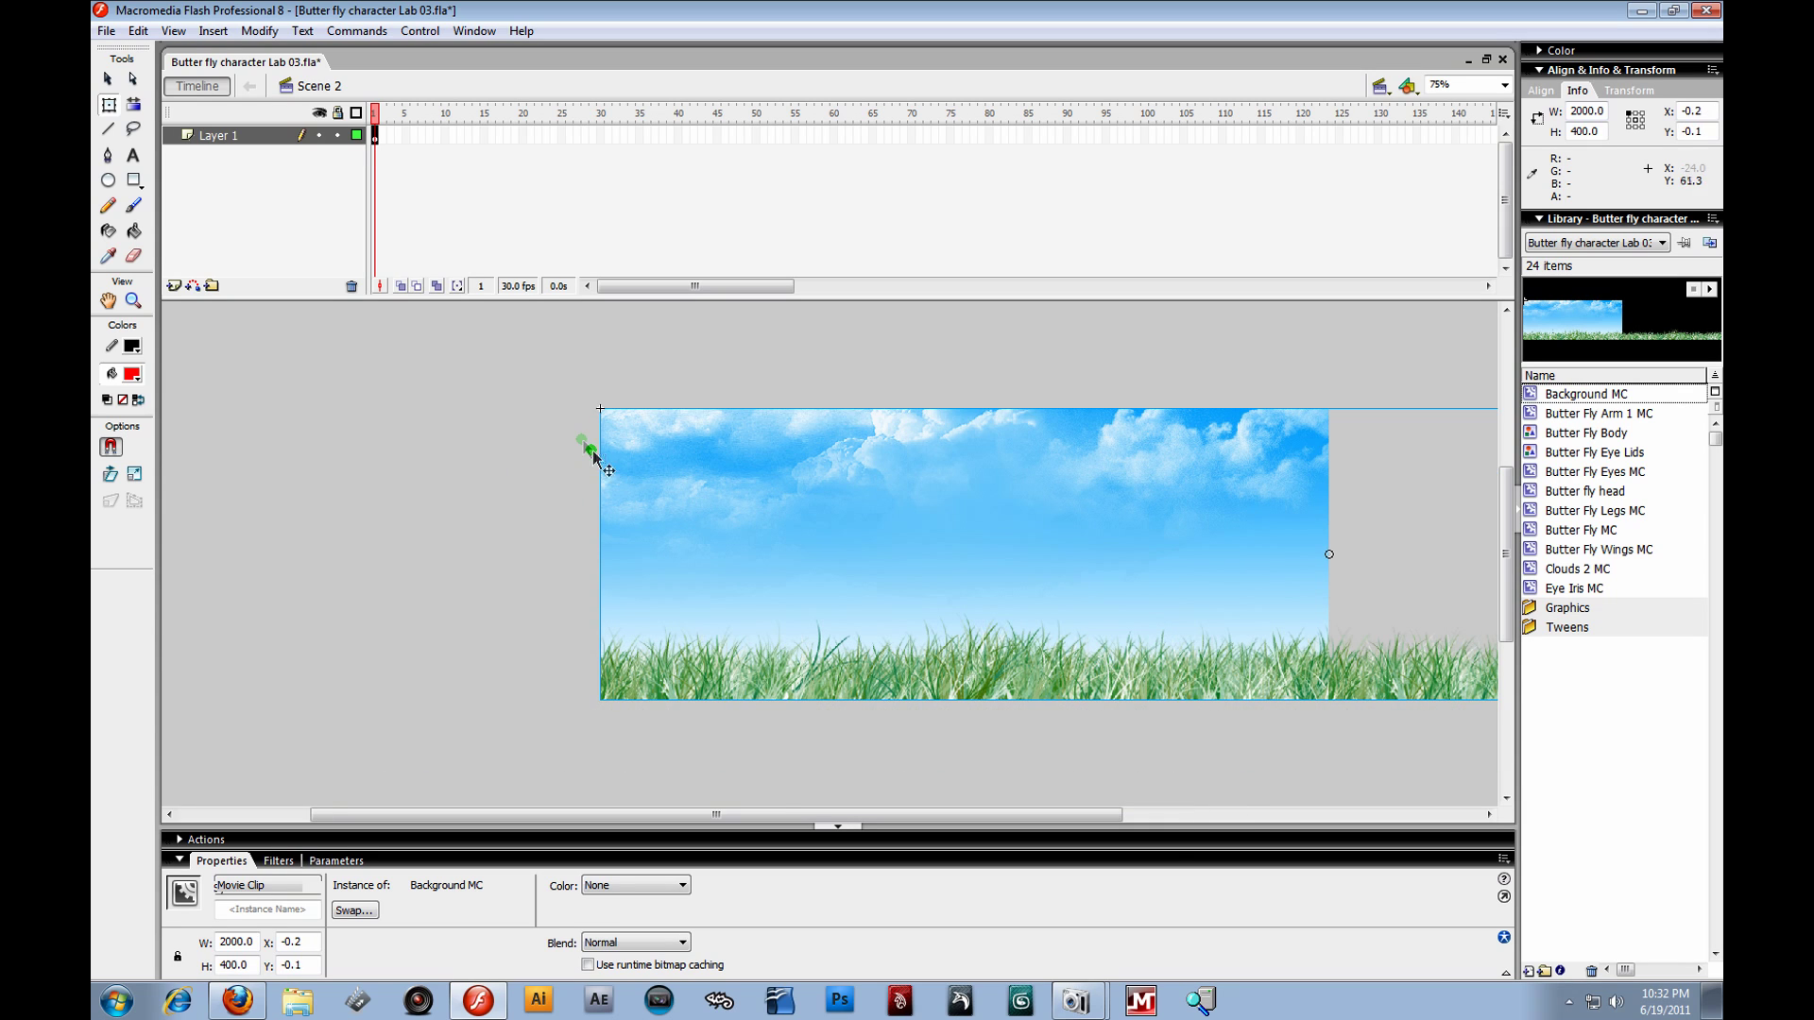
click(579, 435)
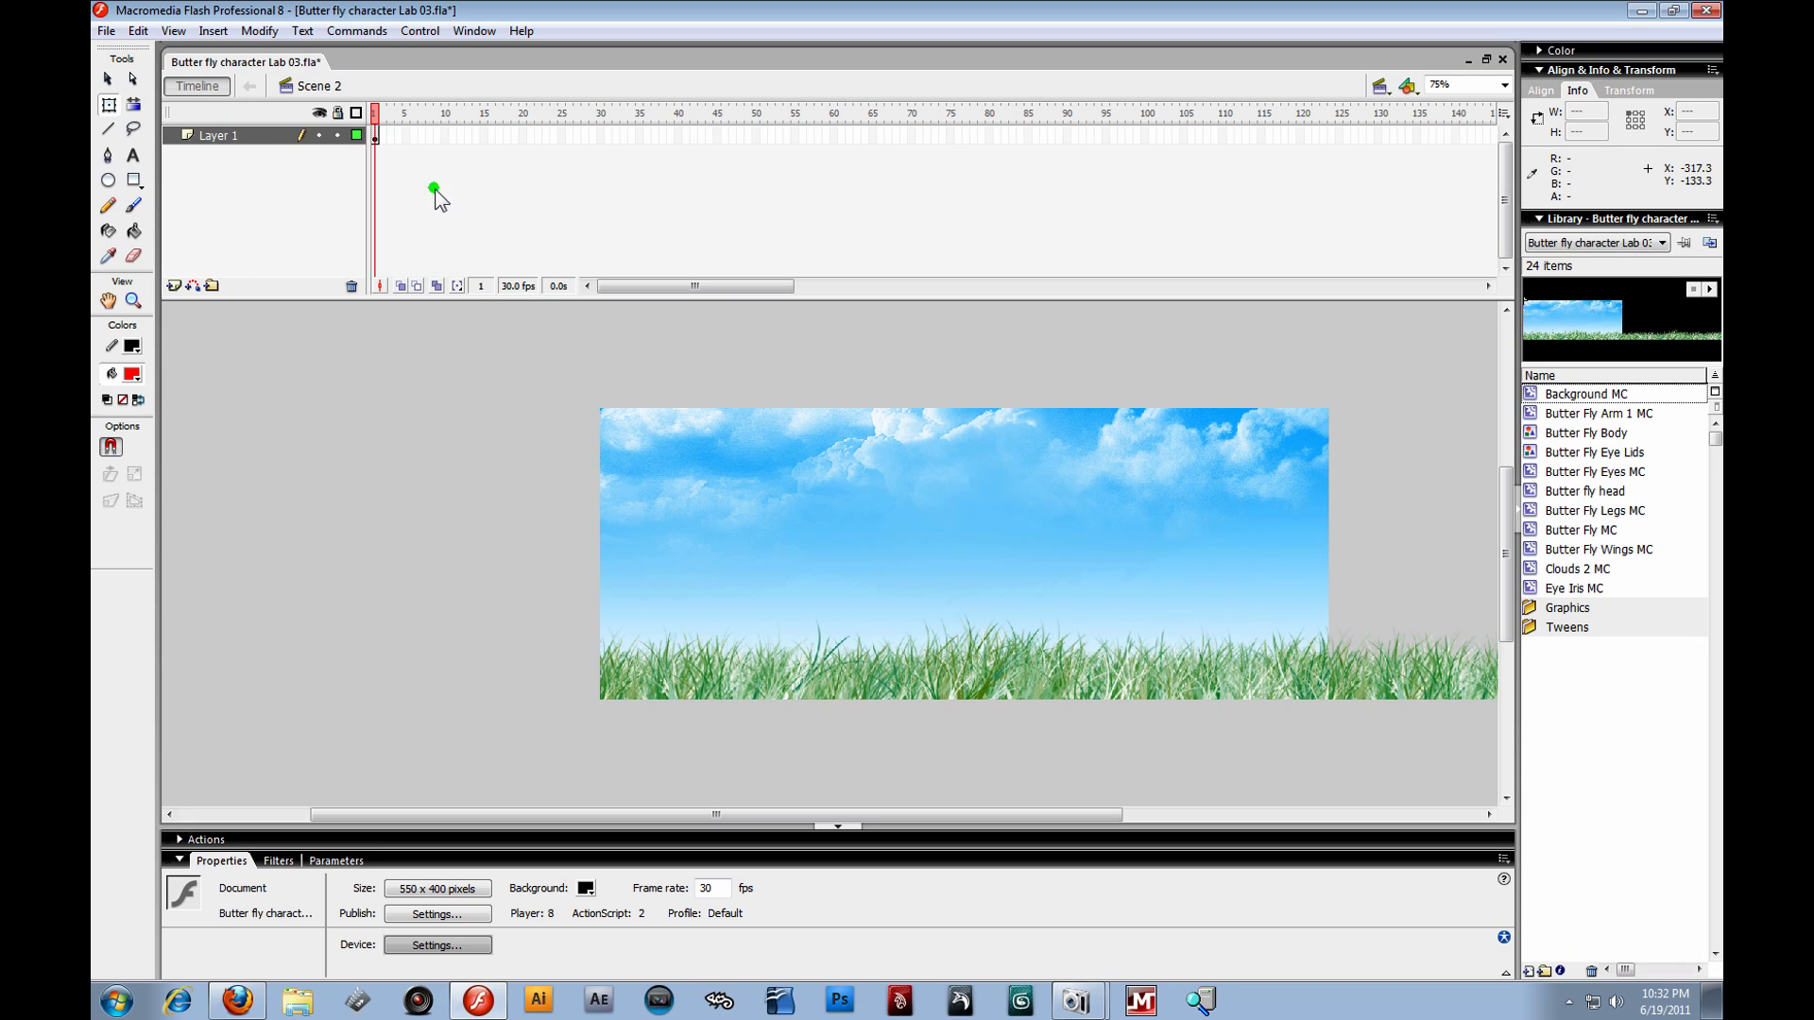
- Extend Layer 1 in Scene 2 to frame 50 and scrub through the frames to check the background
click(395, 137)
click(375, 137)
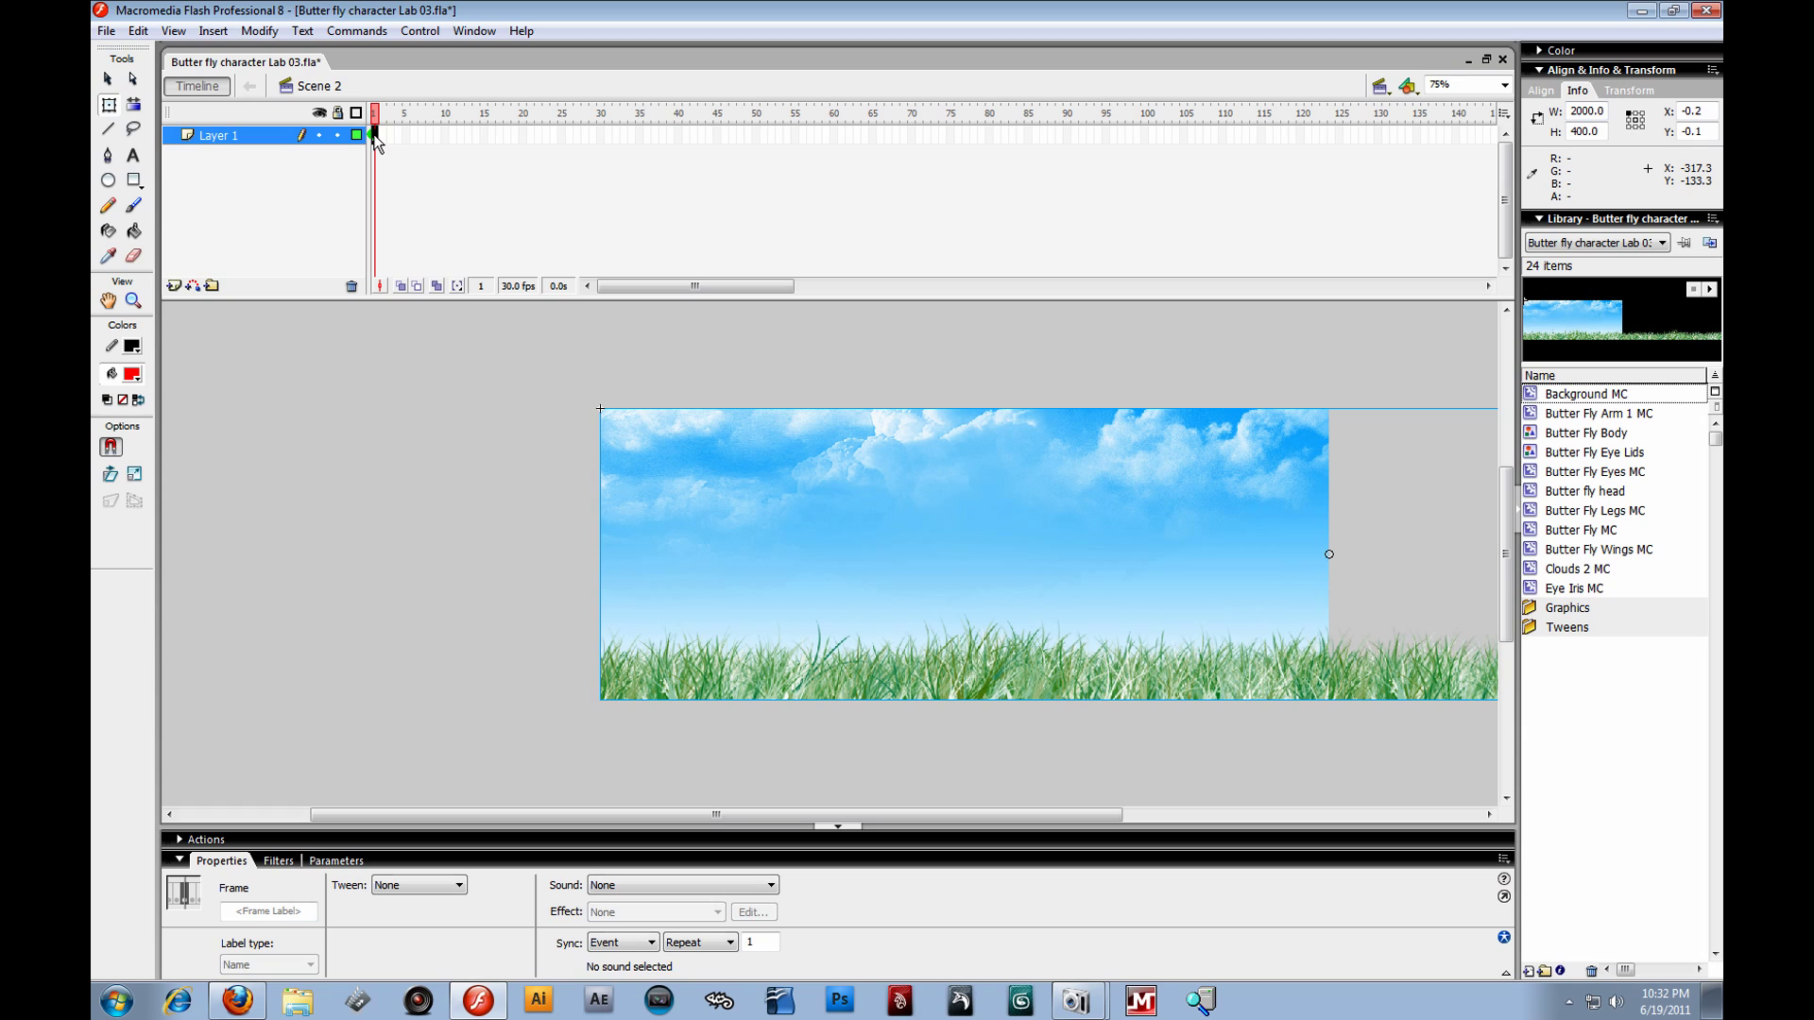
drag(383, 138, 757, 188)
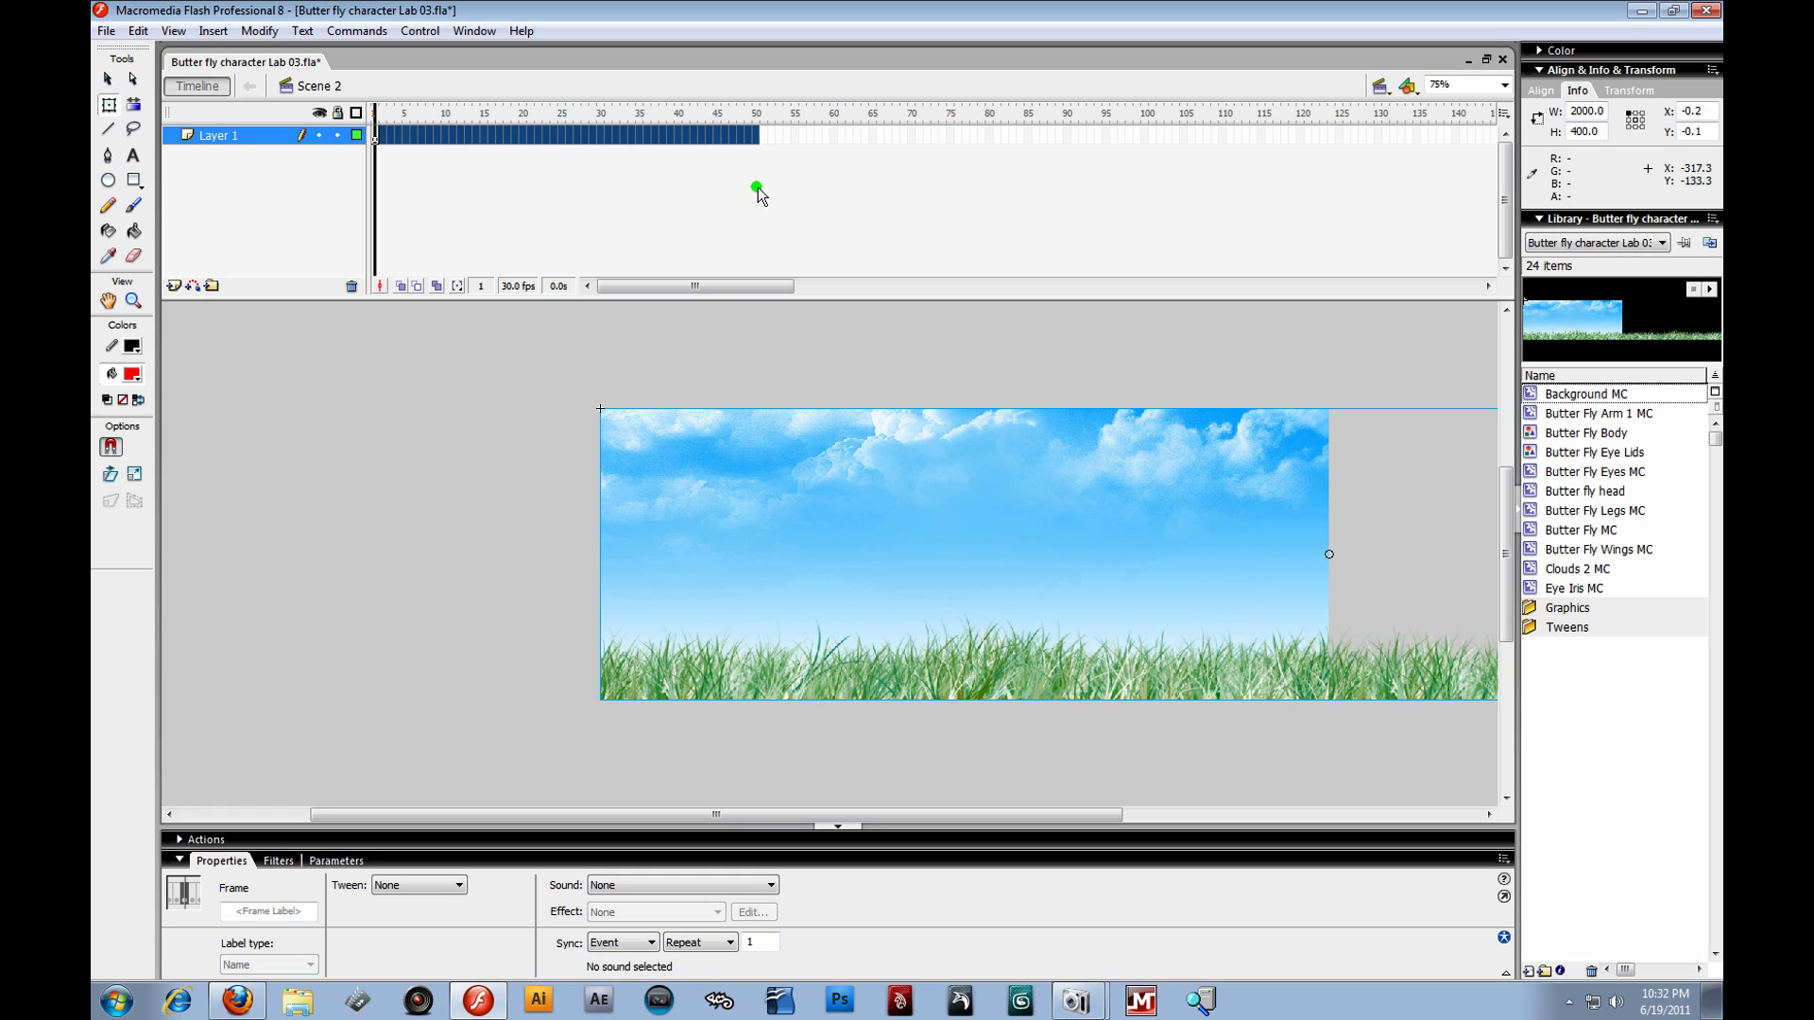
right_click(752, 128)
click(818, 169)
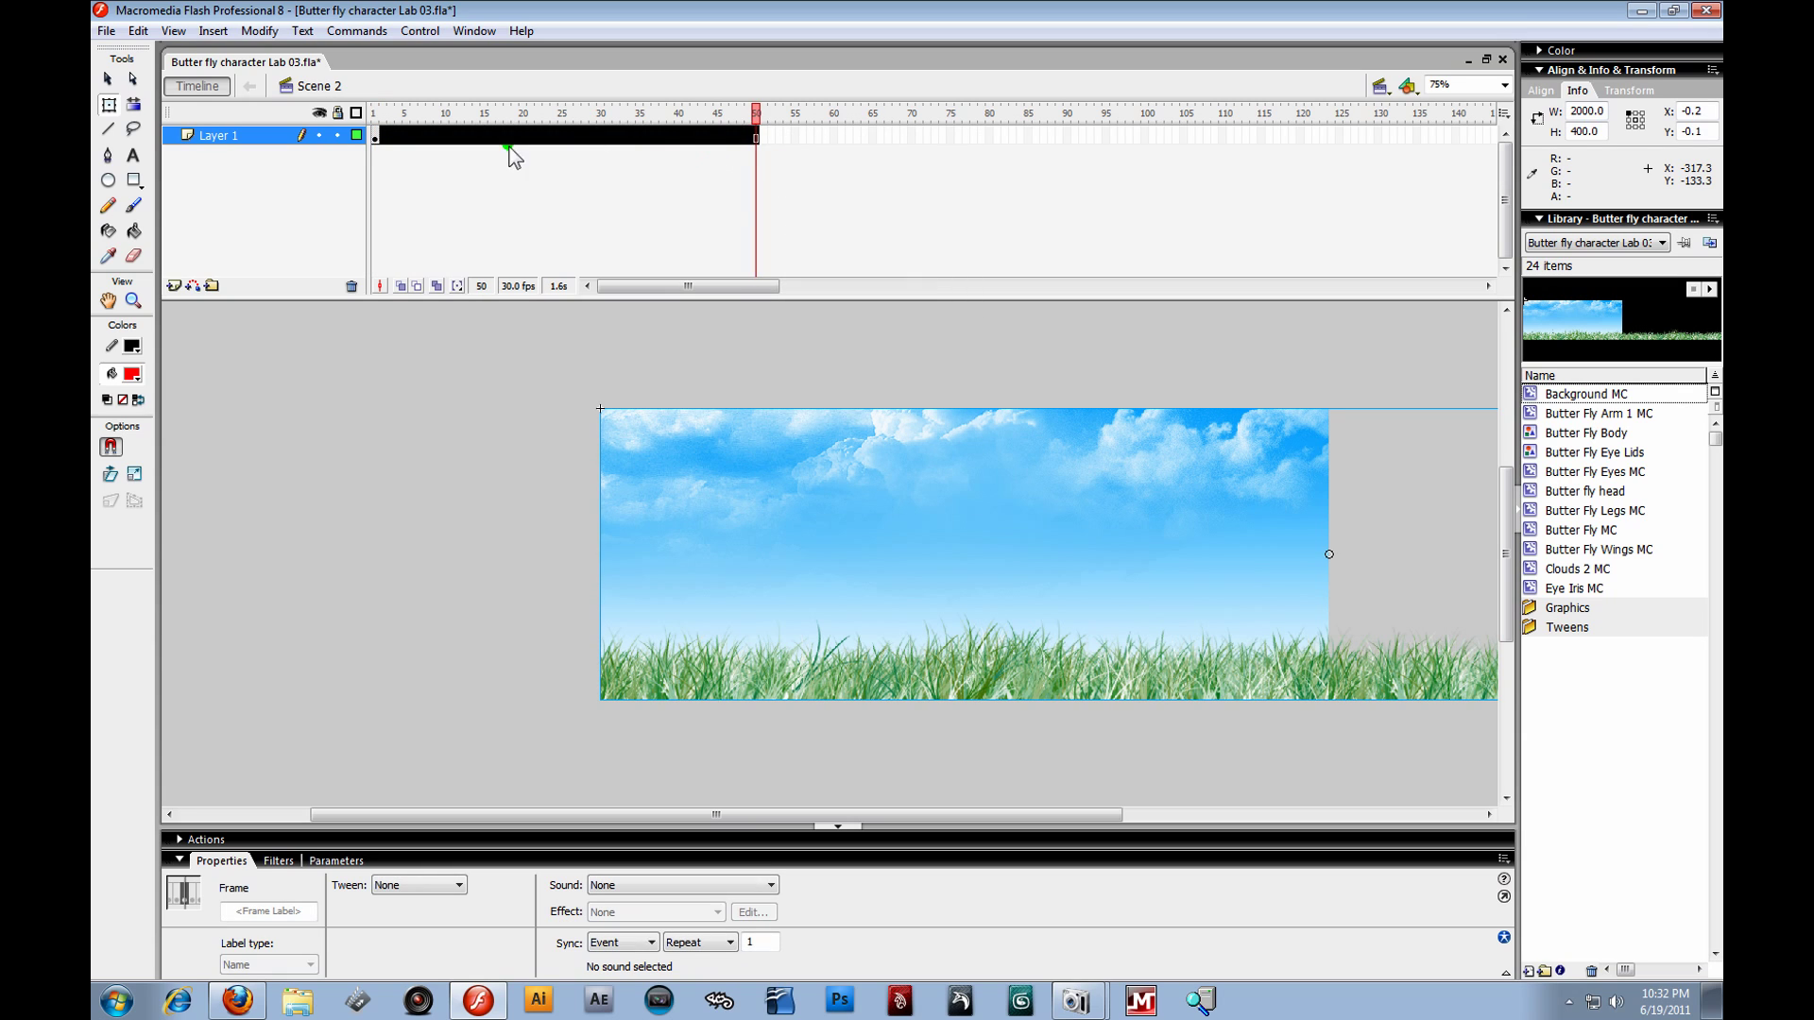
drag(508, 139, 365, 142)
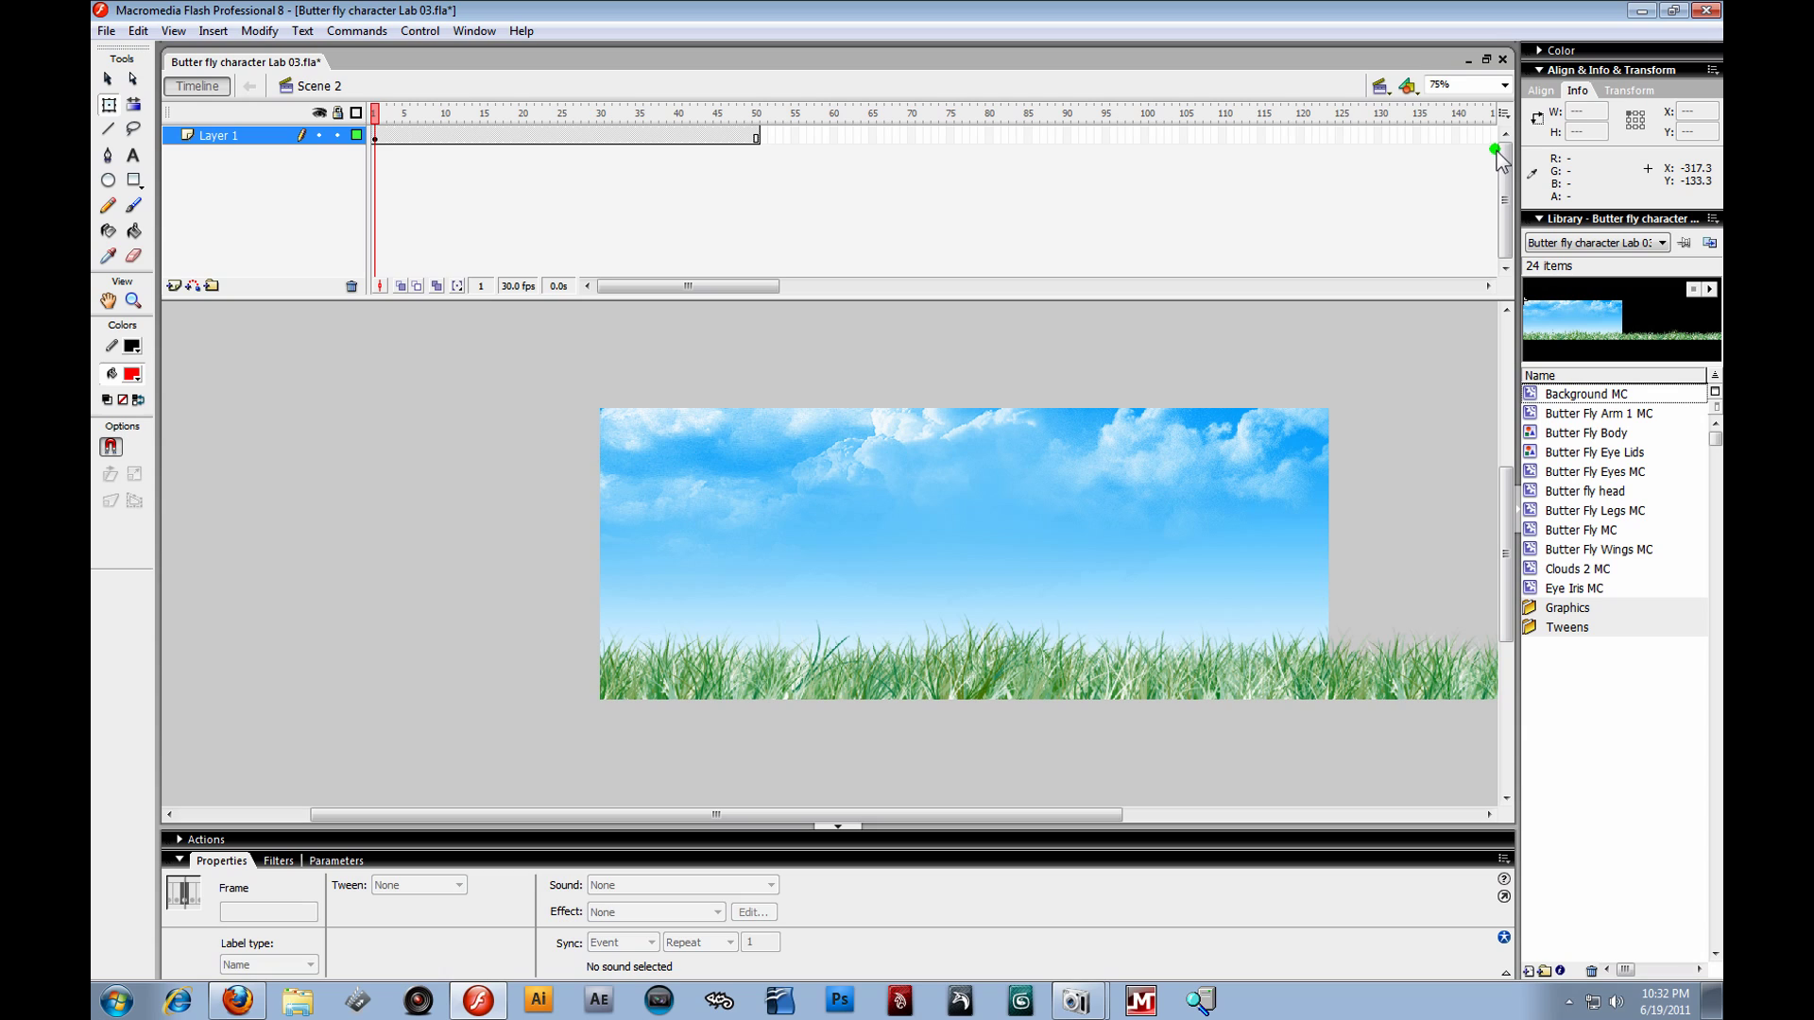
mouse_move(381, 121)
mouse_down()
mouse_move(785, 148)
mouse_move(408, 153)
mouse_move(823, 161)
mouse_up()
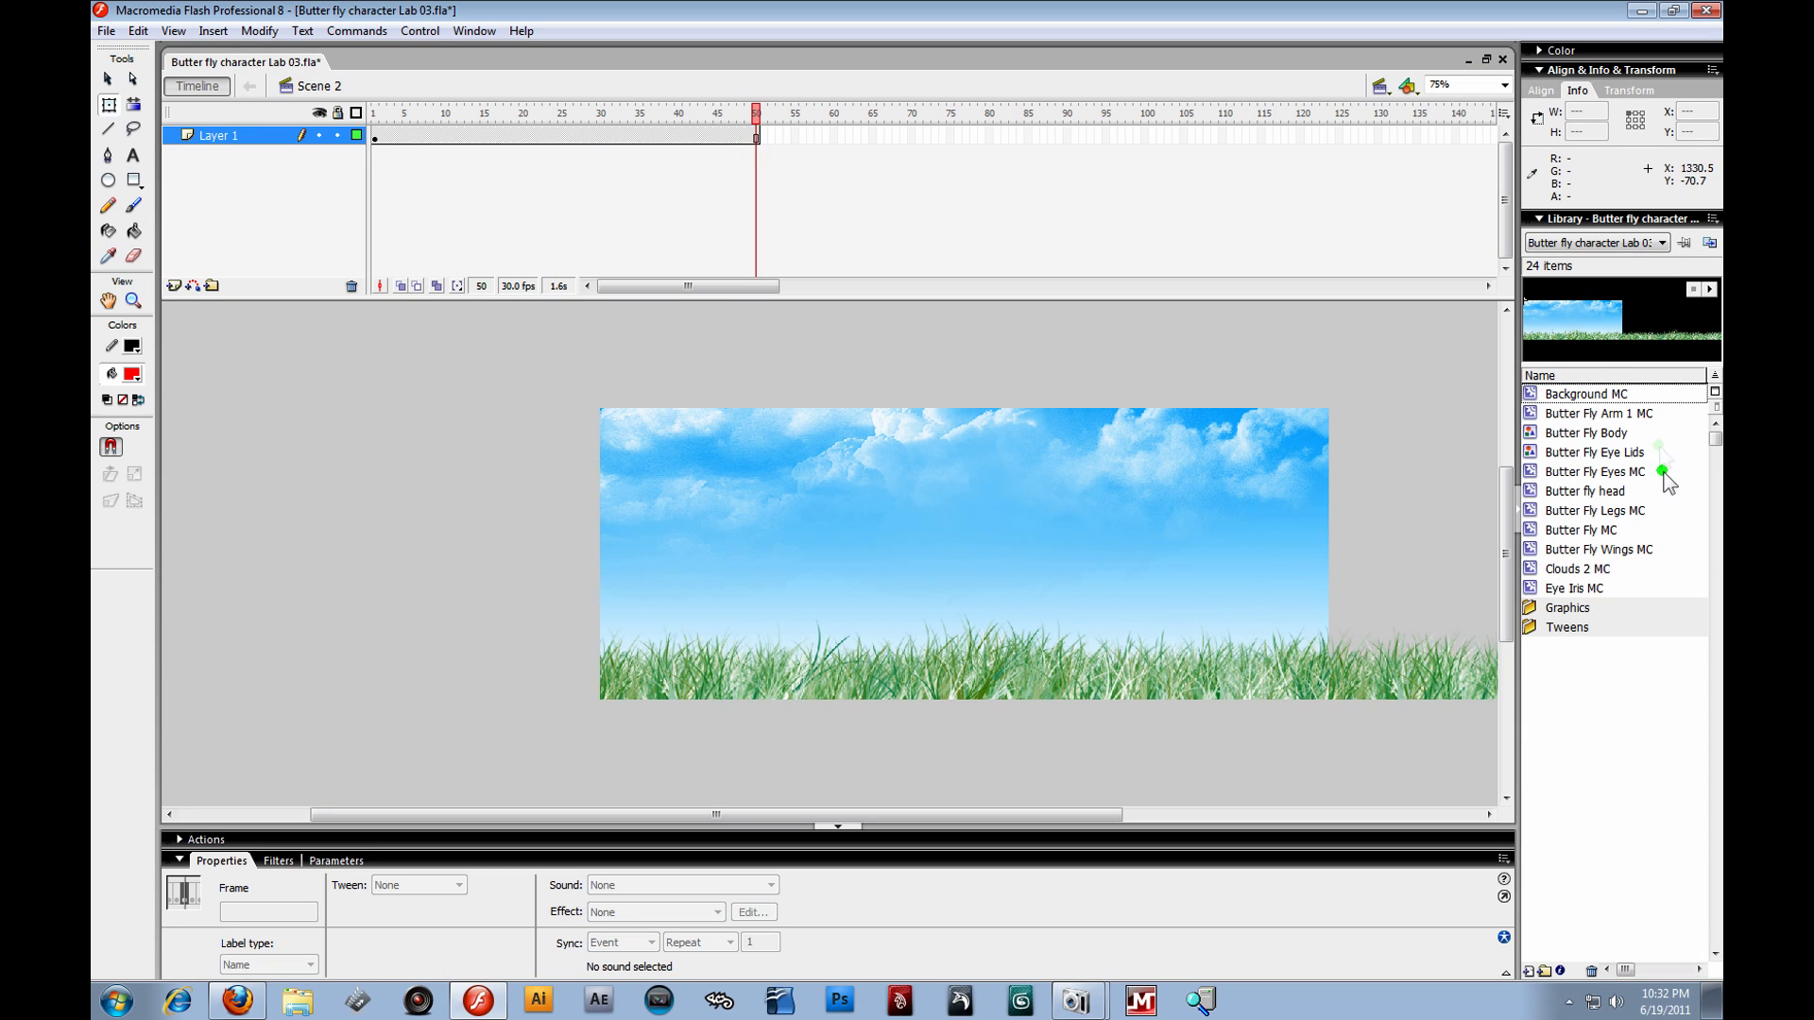
- Preview the library symbols one by one from Background MC through Butter Fly Legs MC
click(1584, 395)
click(1574, 416)
click(1574, 430)
click(1573, 450)
click(1573, 470)
click(1572, 490)
click(1573, 510)
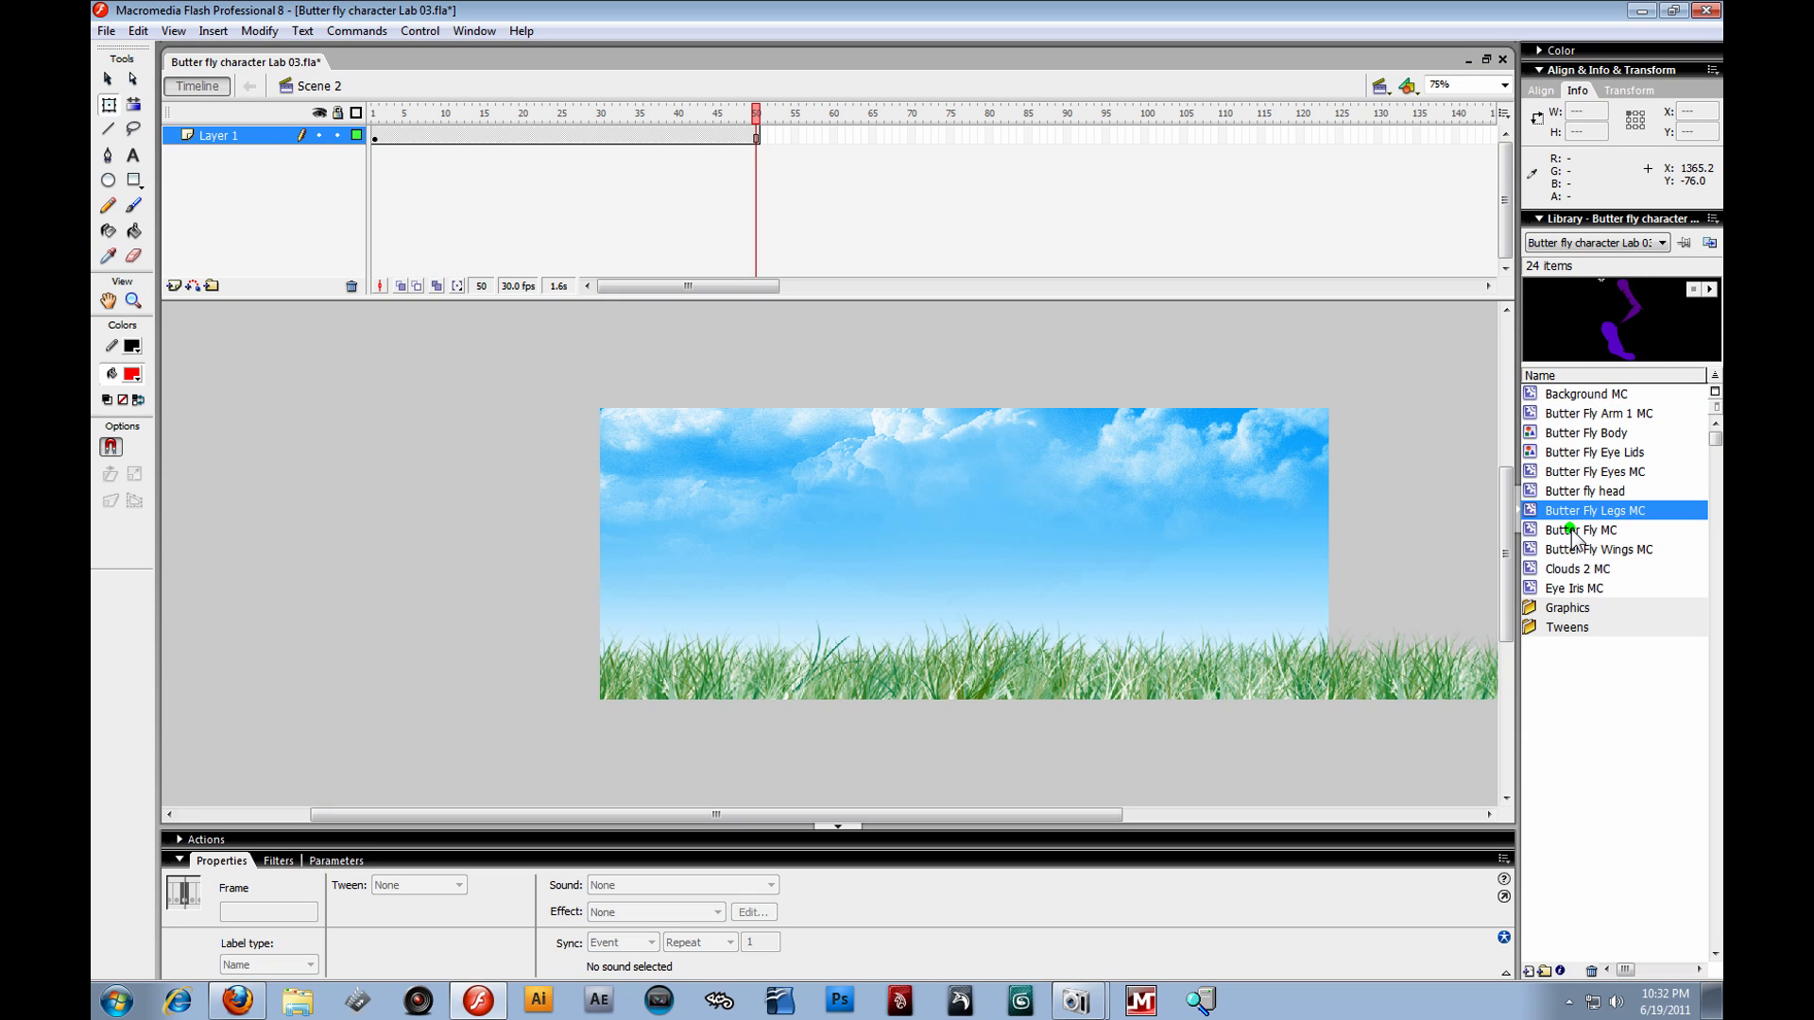
click(1573, 530)
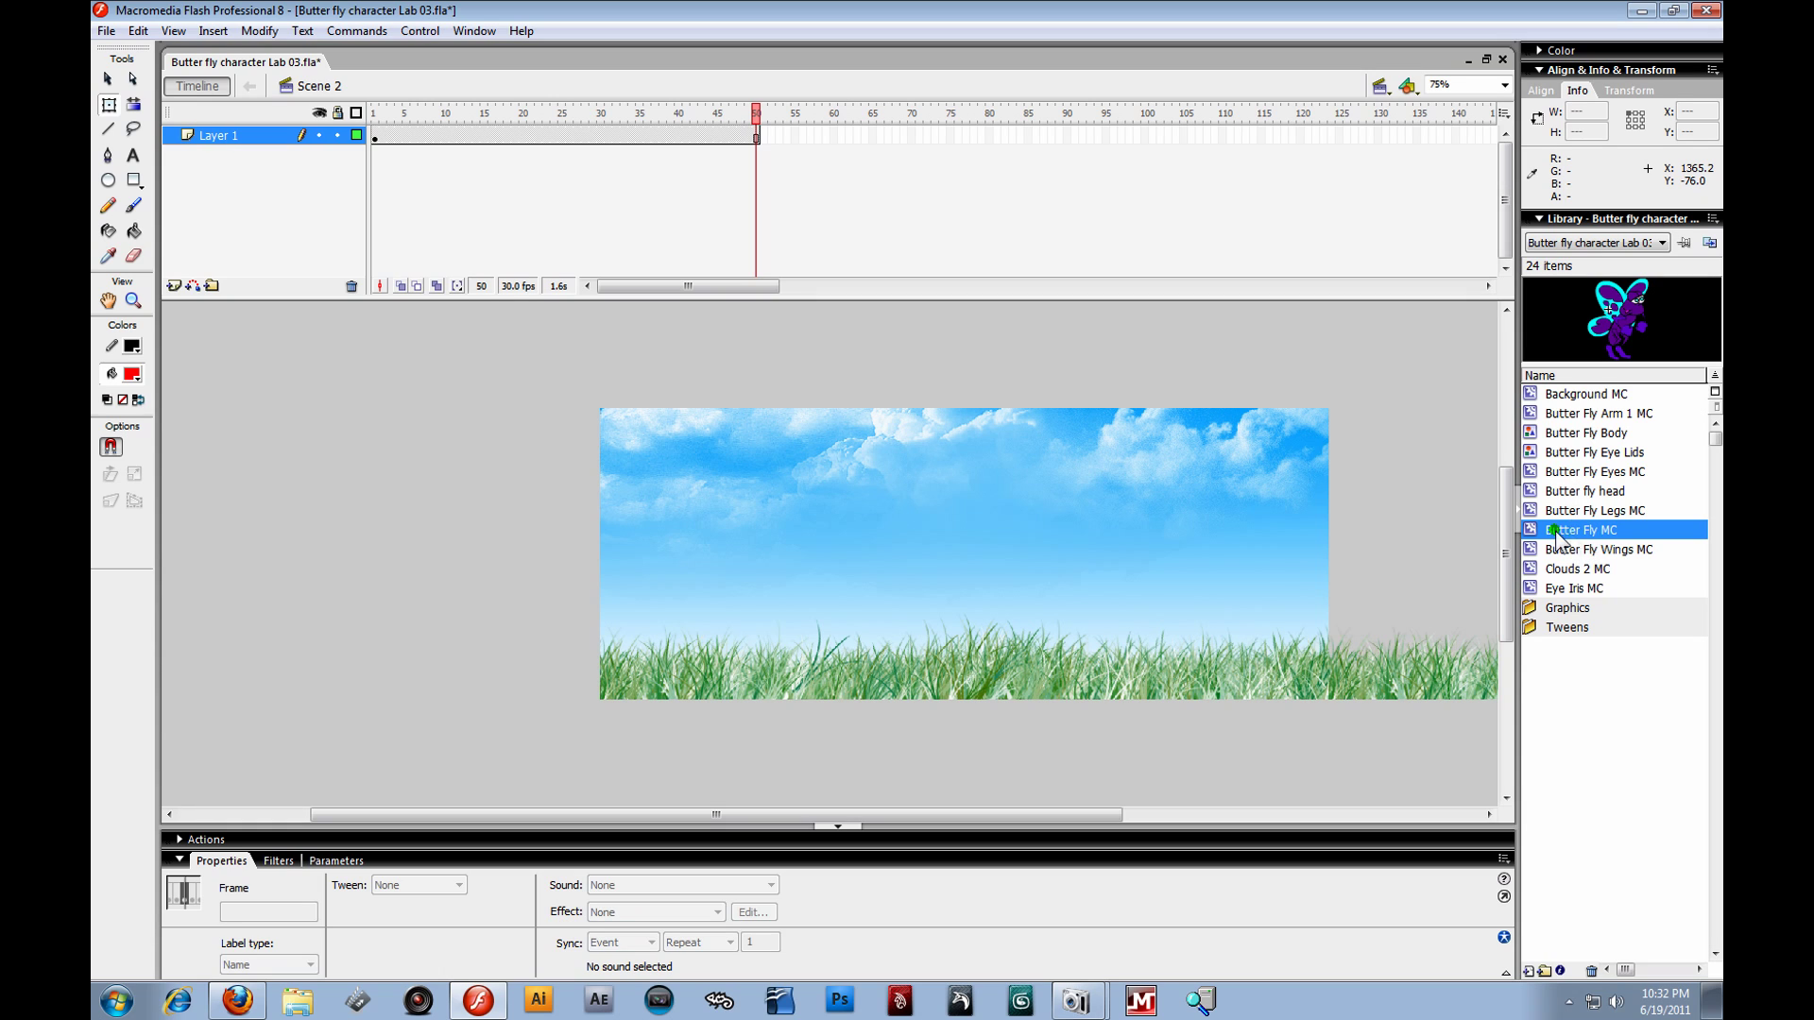
drag(1634, 340, 519, 515)
key(Delete)
- Rename Layer 1 to Background and add a layer above it named Butterfly dude
double_click(212, 137)
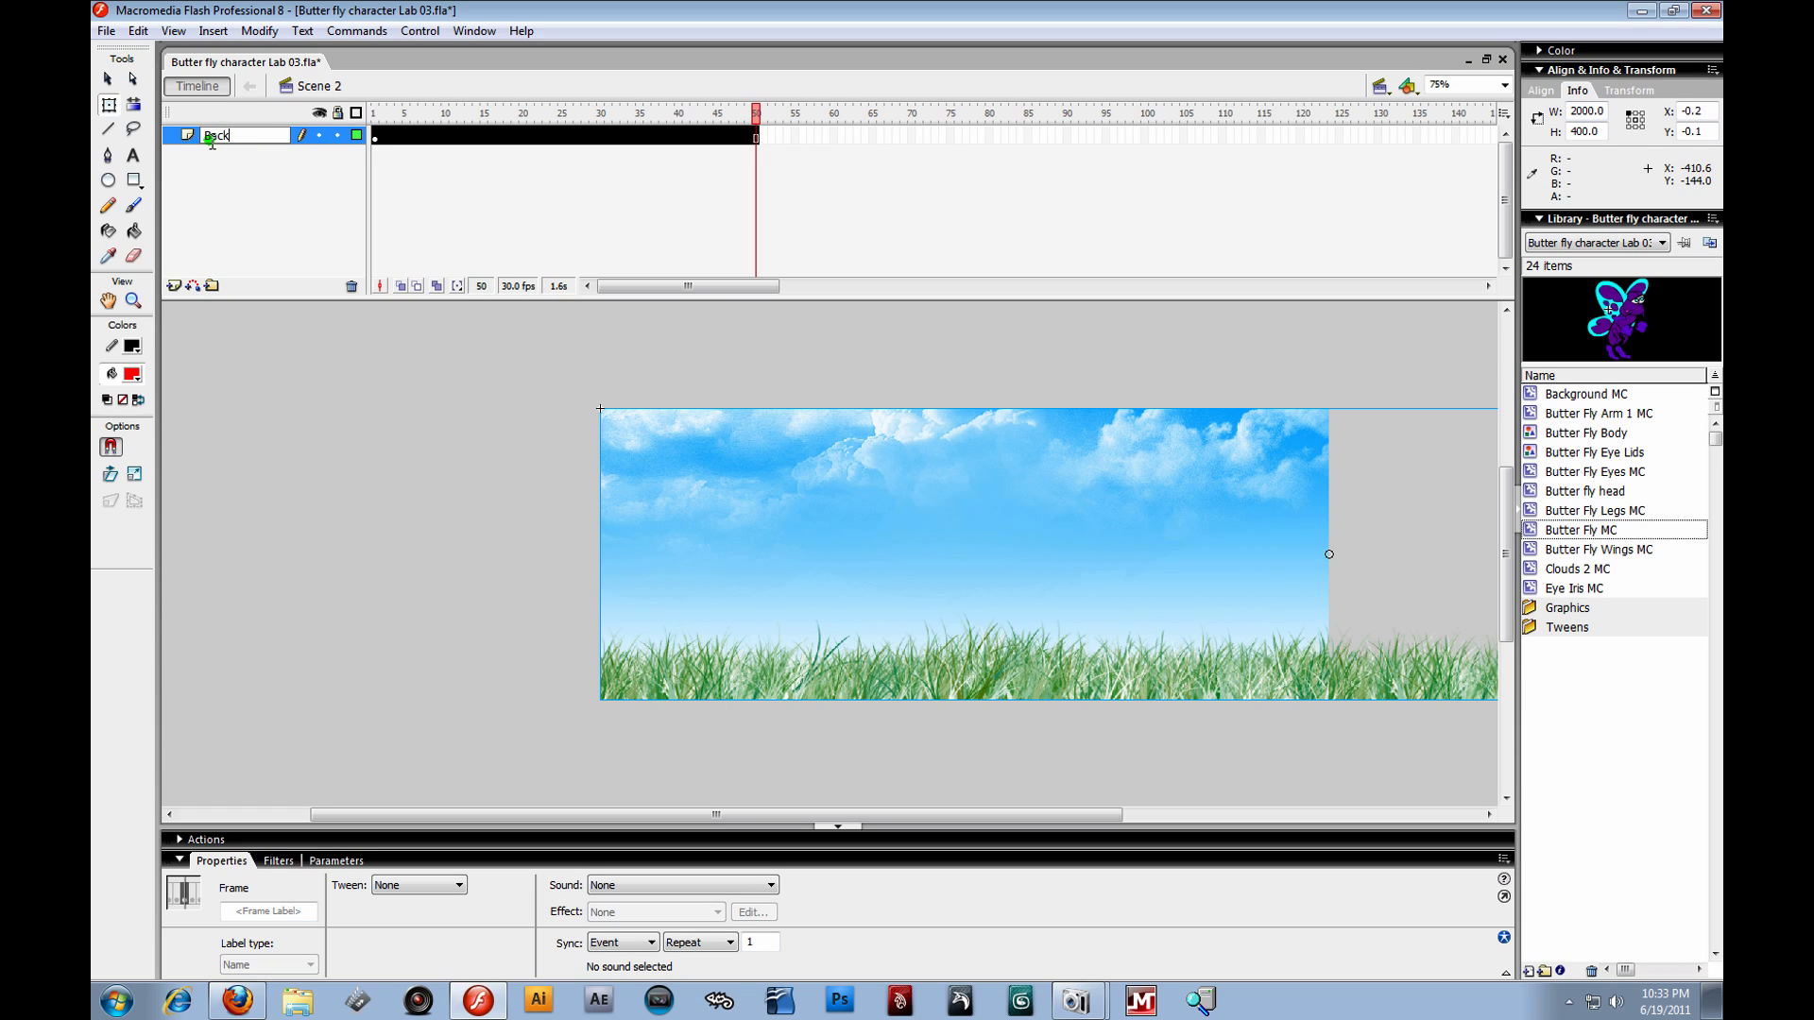
click(210, 142)
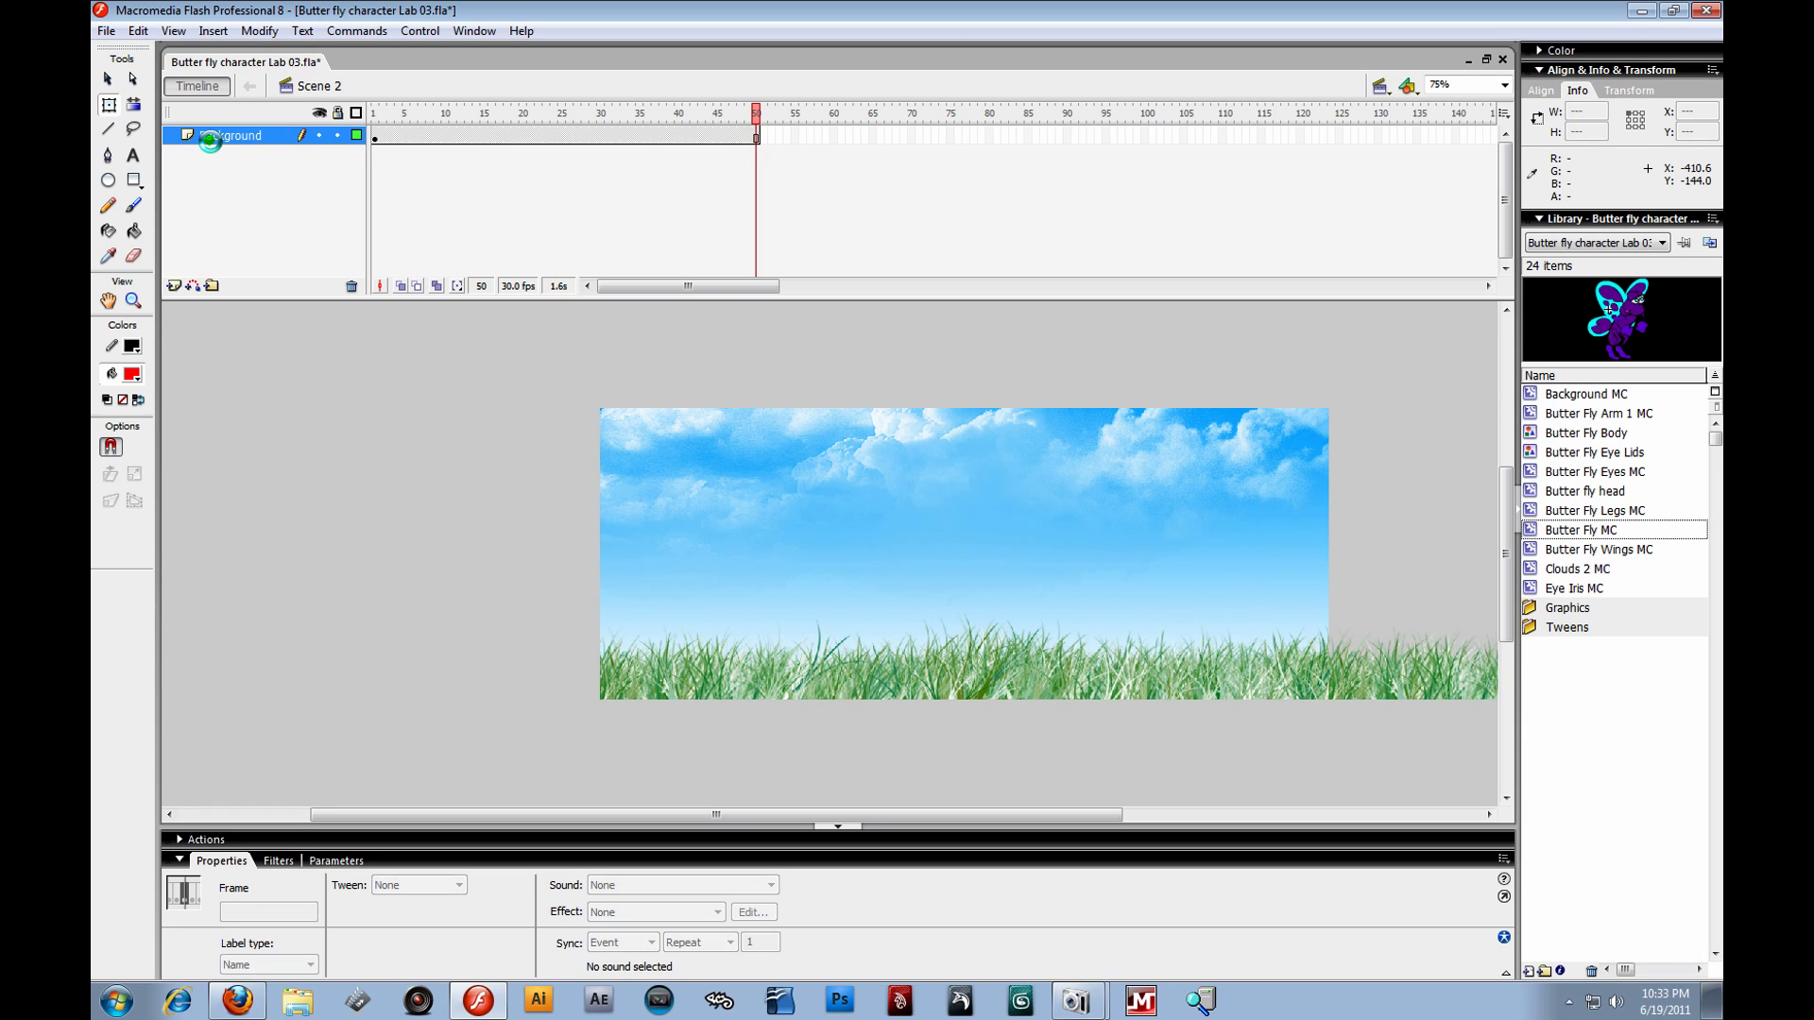
click(174, 287)
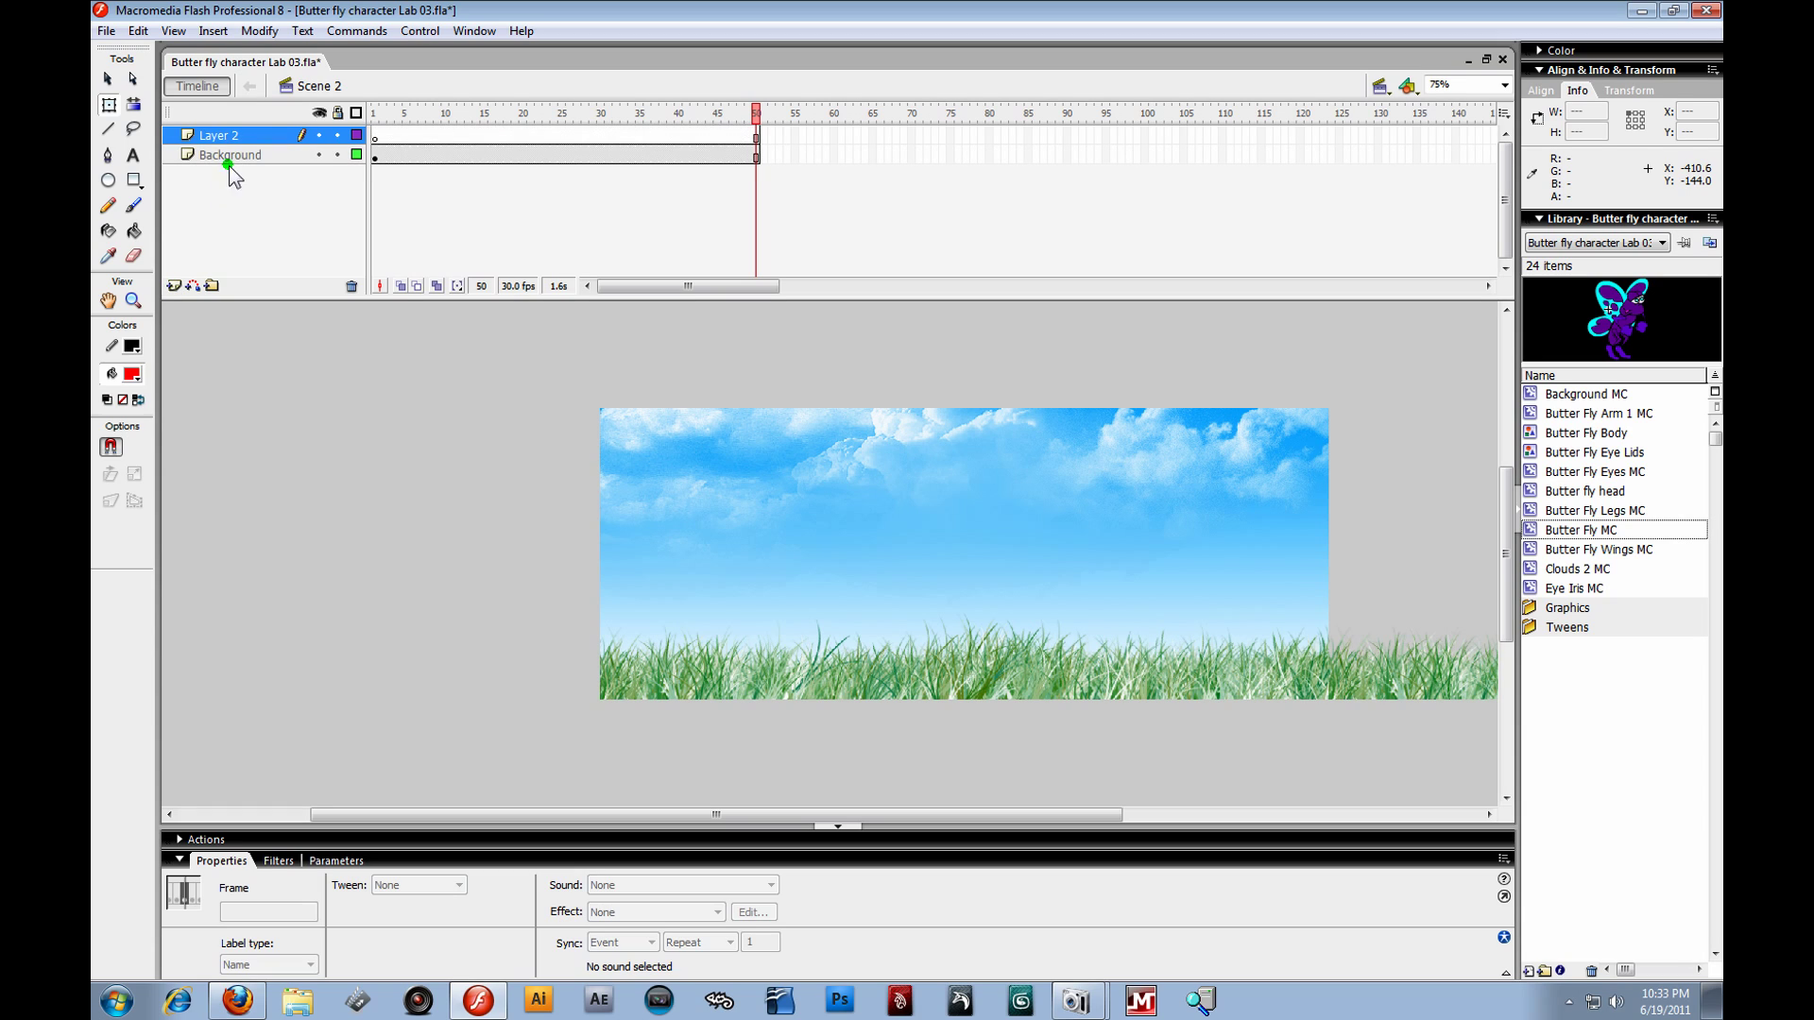
click(224, 133)
double_click(224, 133)
key(BackSpace)
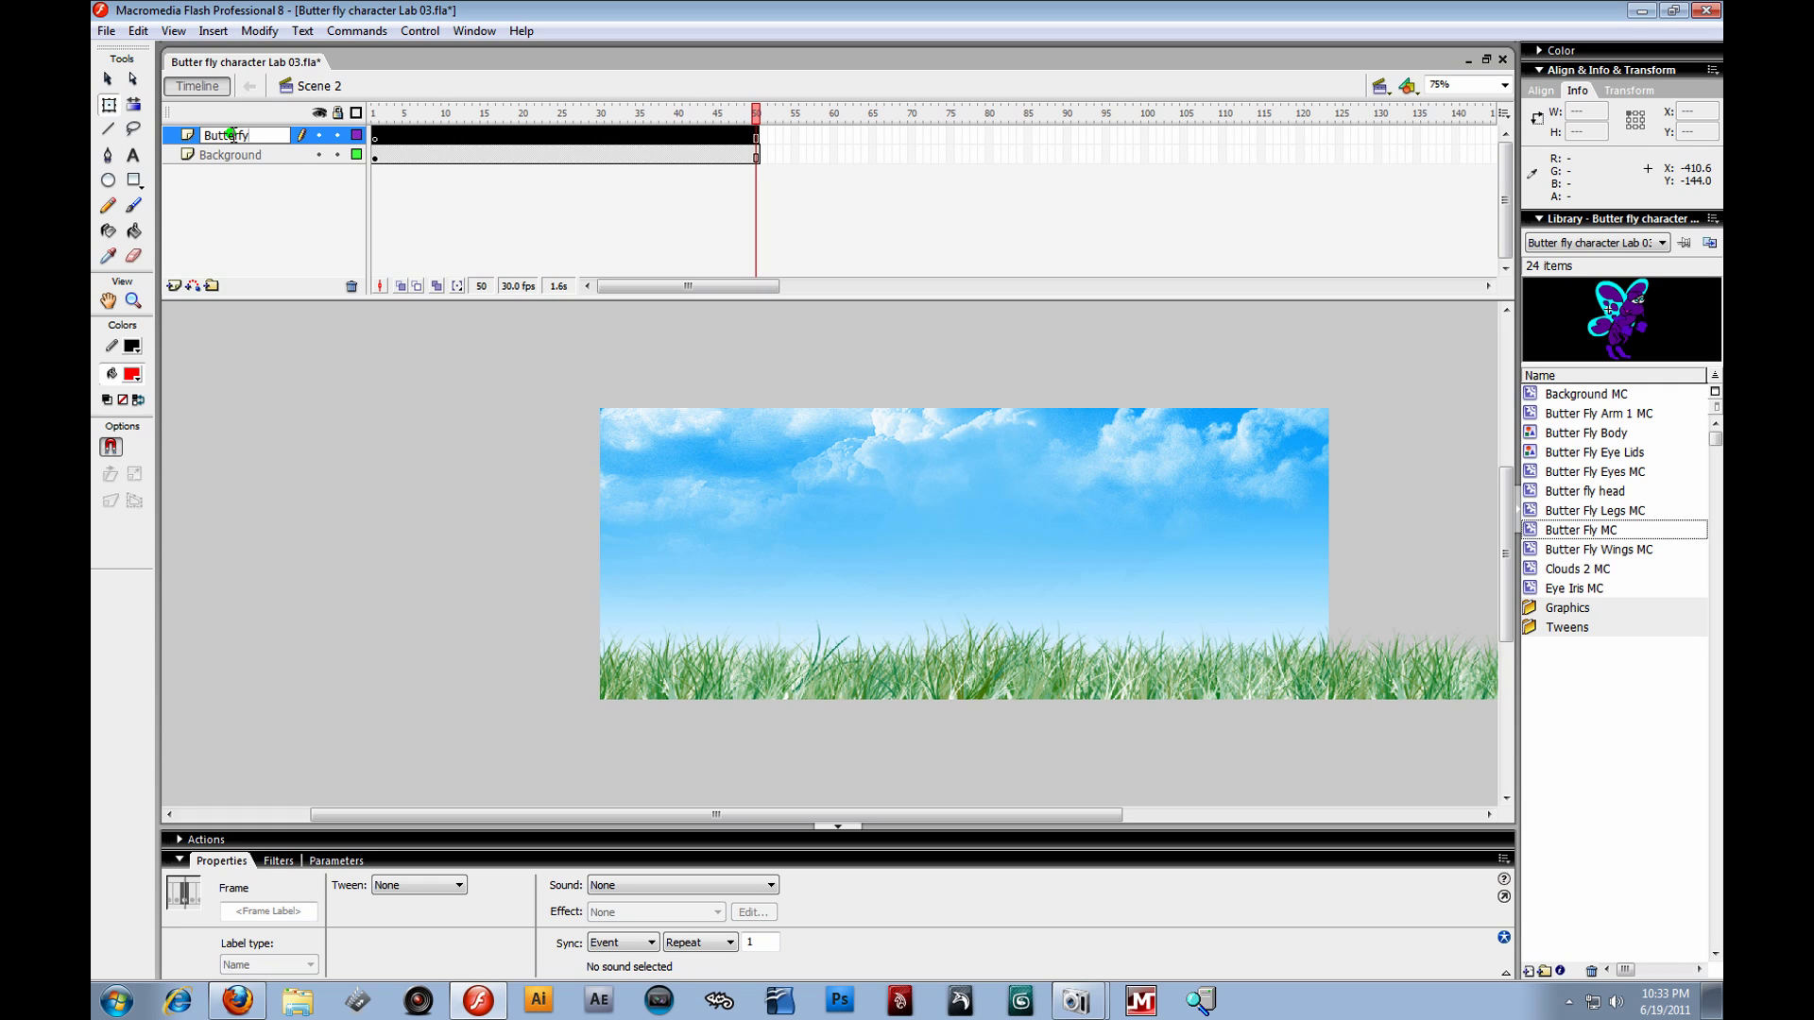
text(ude)
key(Return)
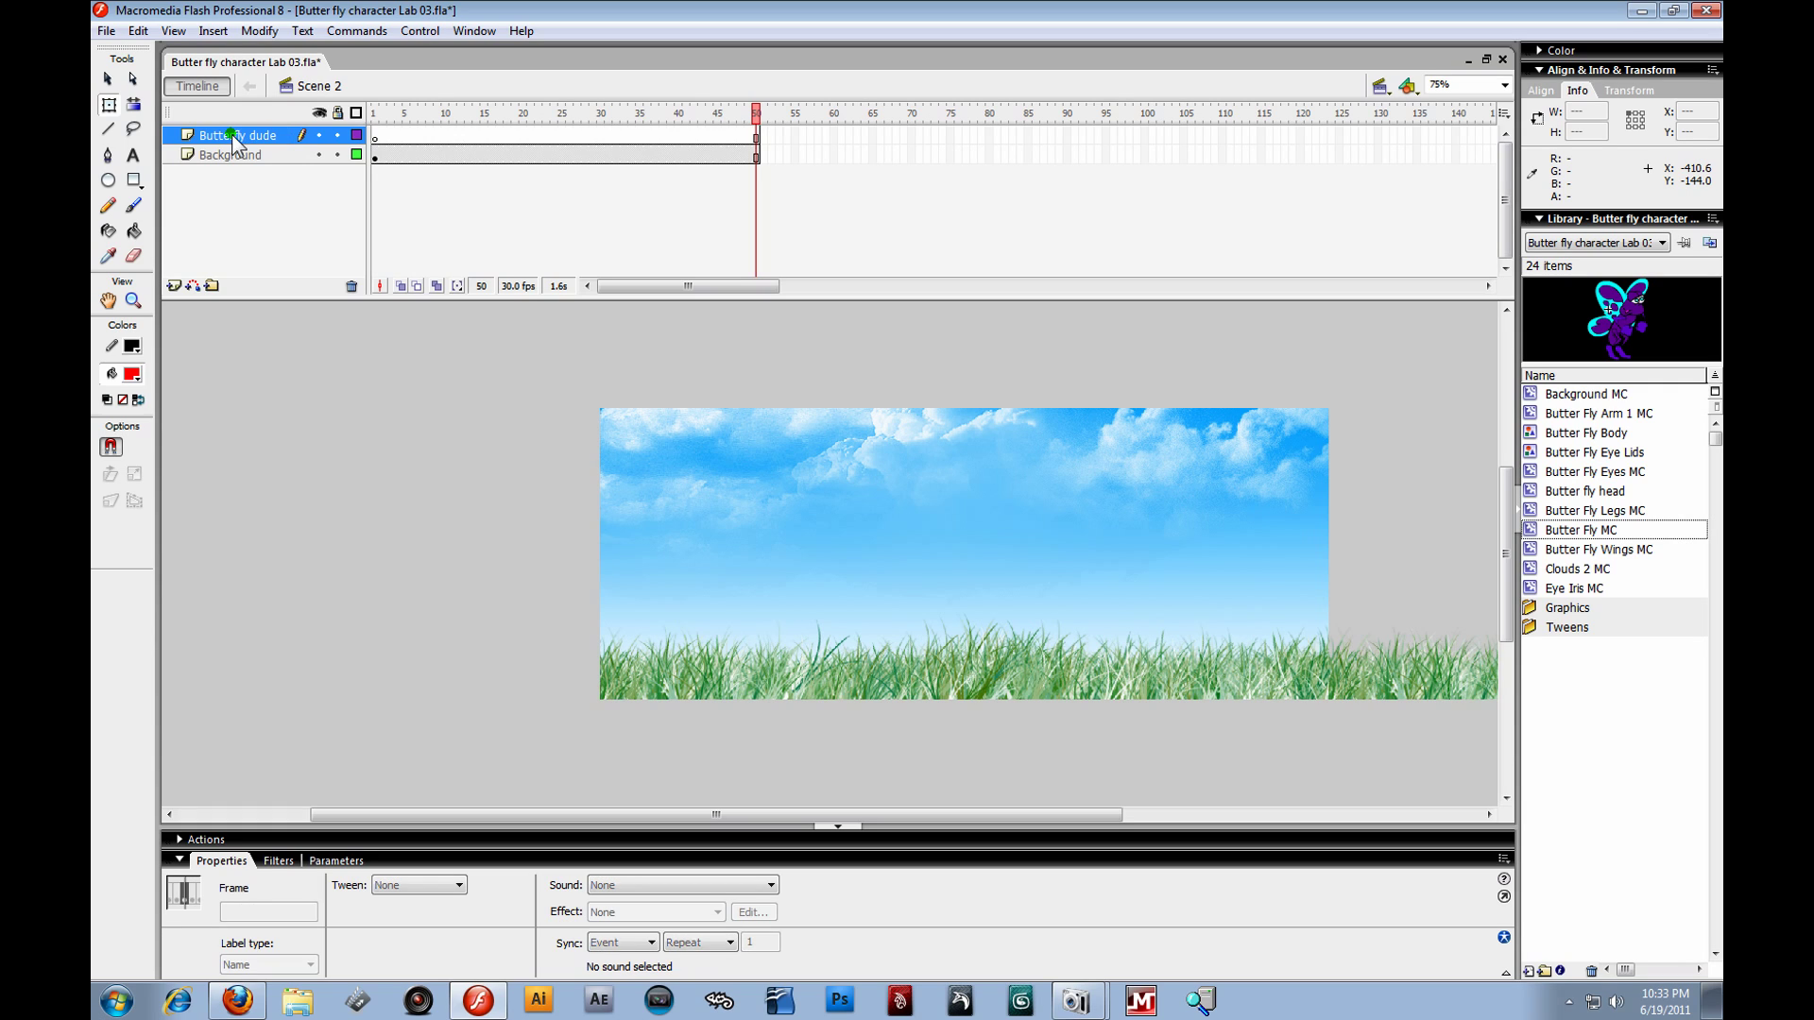
- Place an instance of Butter Fly MC on the Butterfly dude layer, near the stage's upper-left area at about X 33, Y 10
click(377, 137)
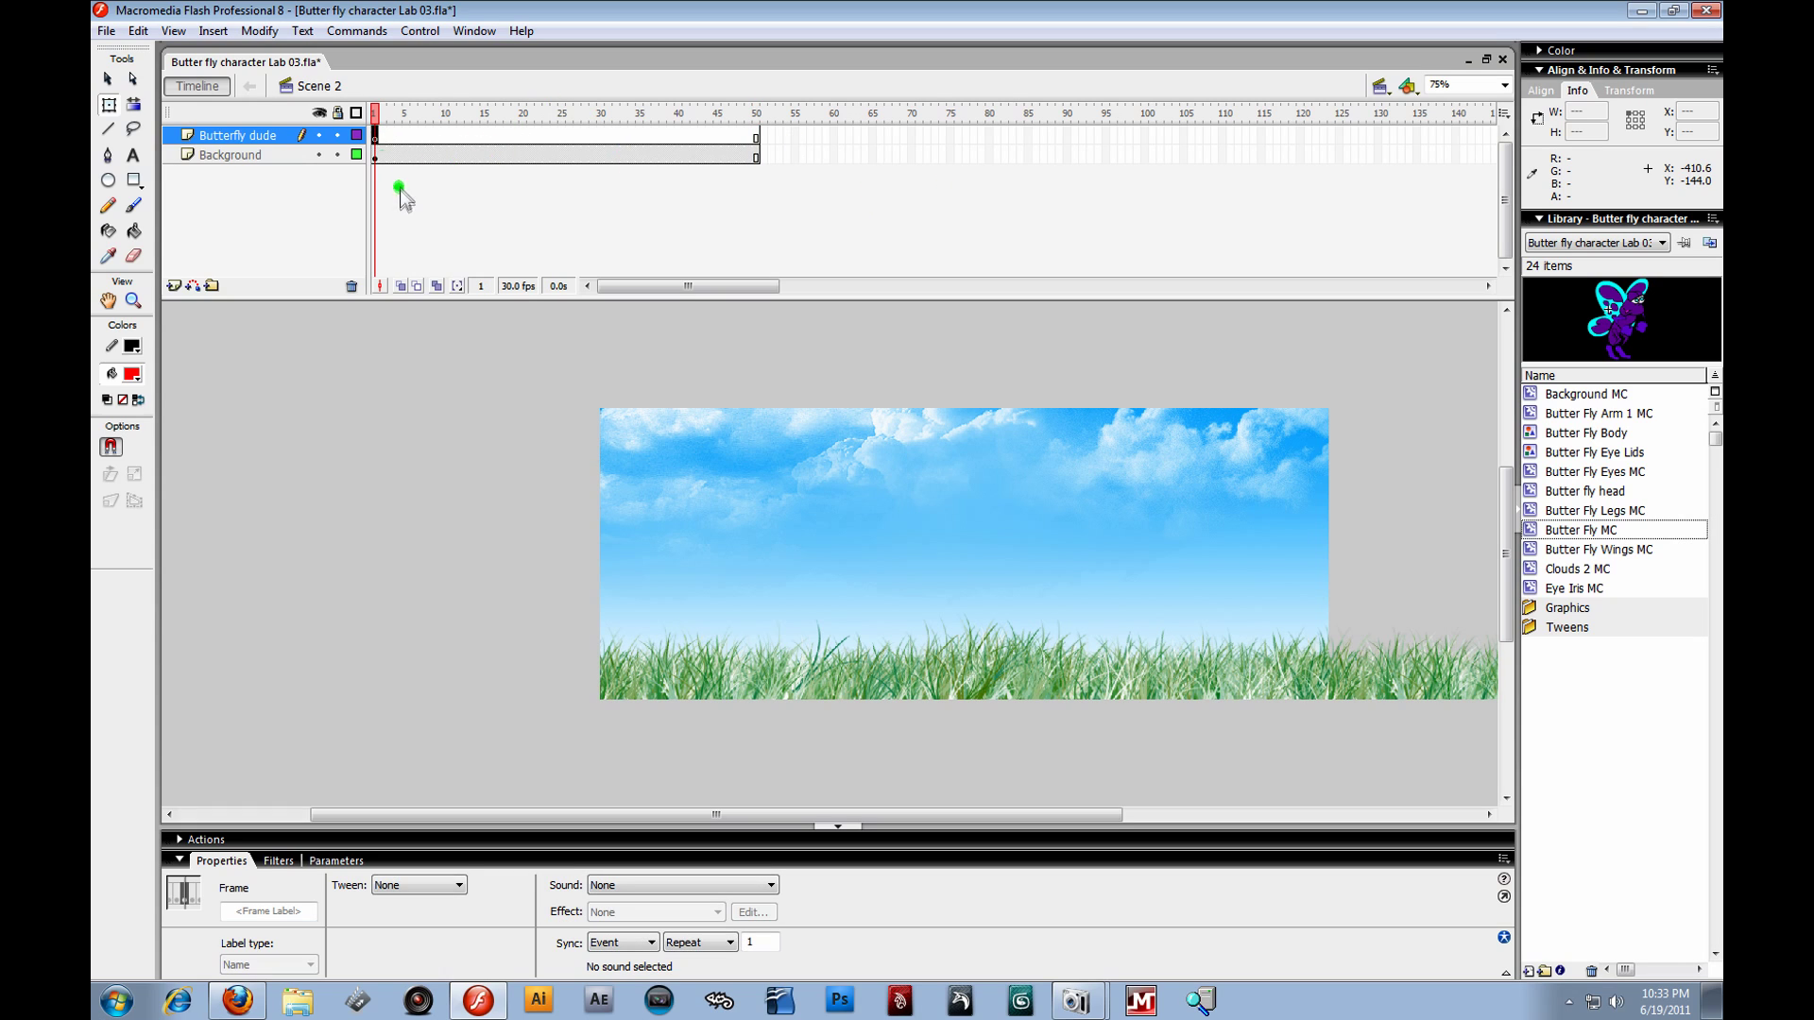
drag(378, 135, 755, 155)
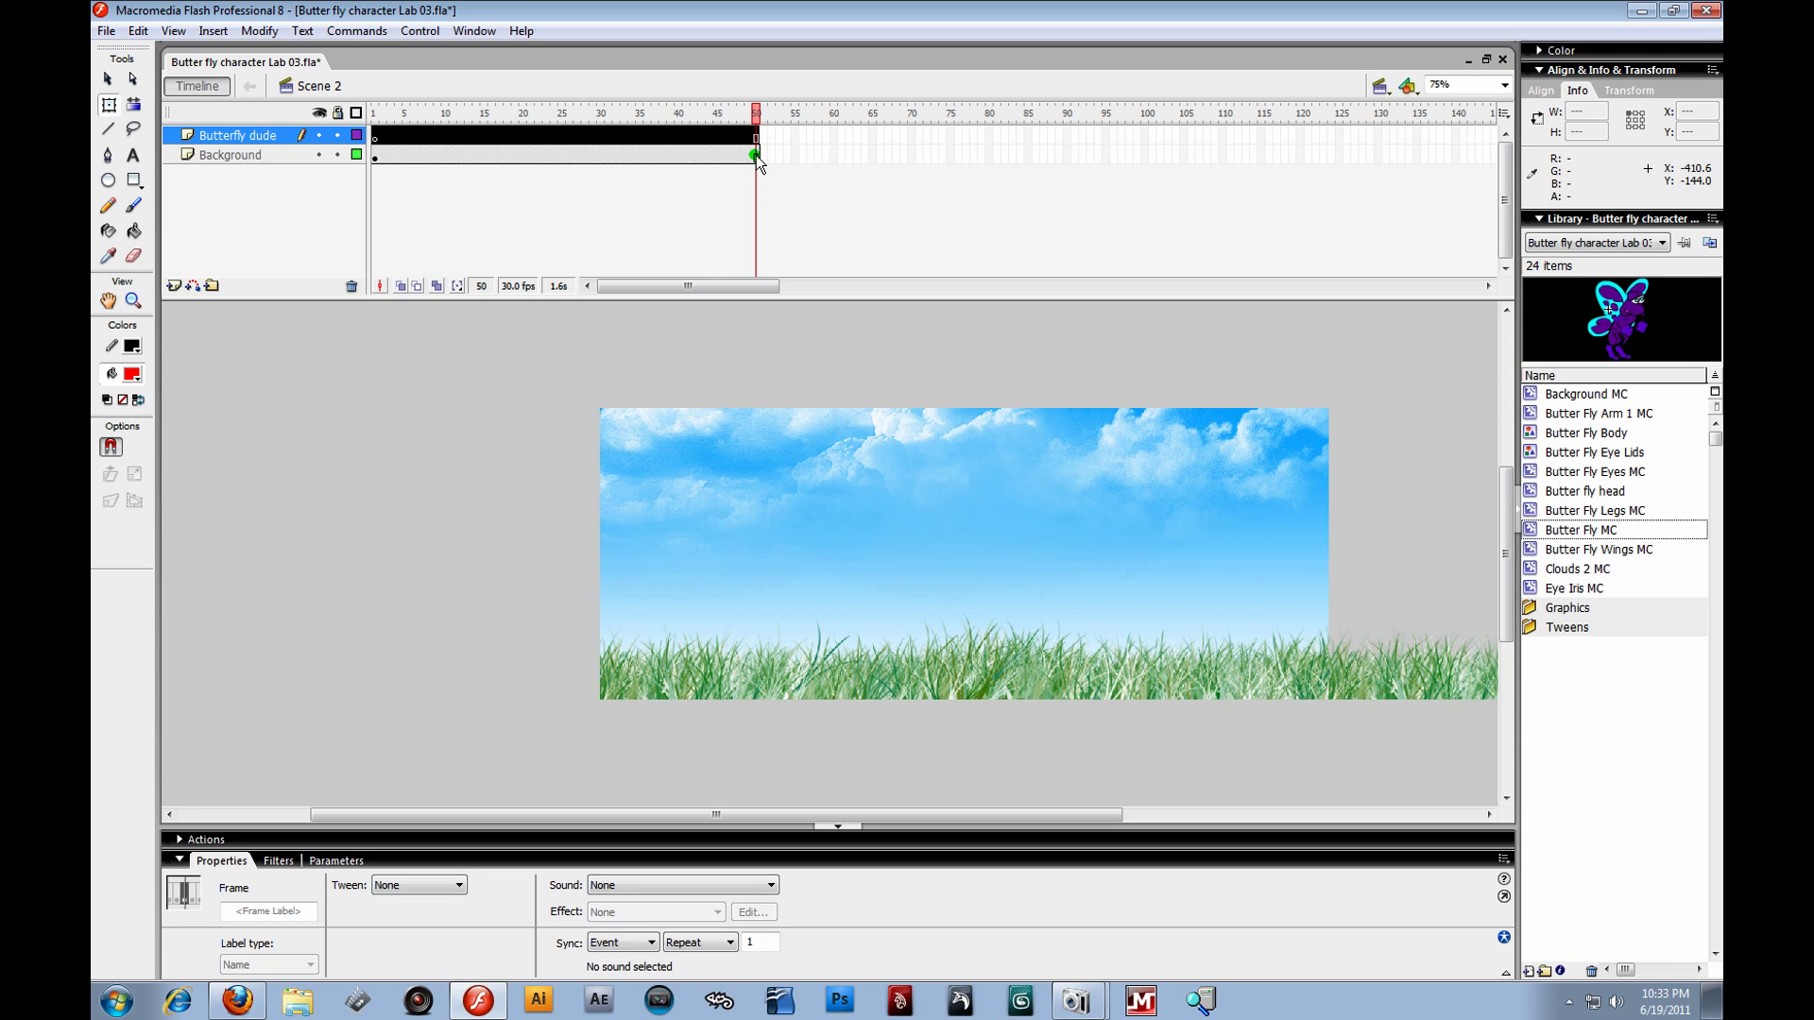
click(755, 155)
click(755, 135)
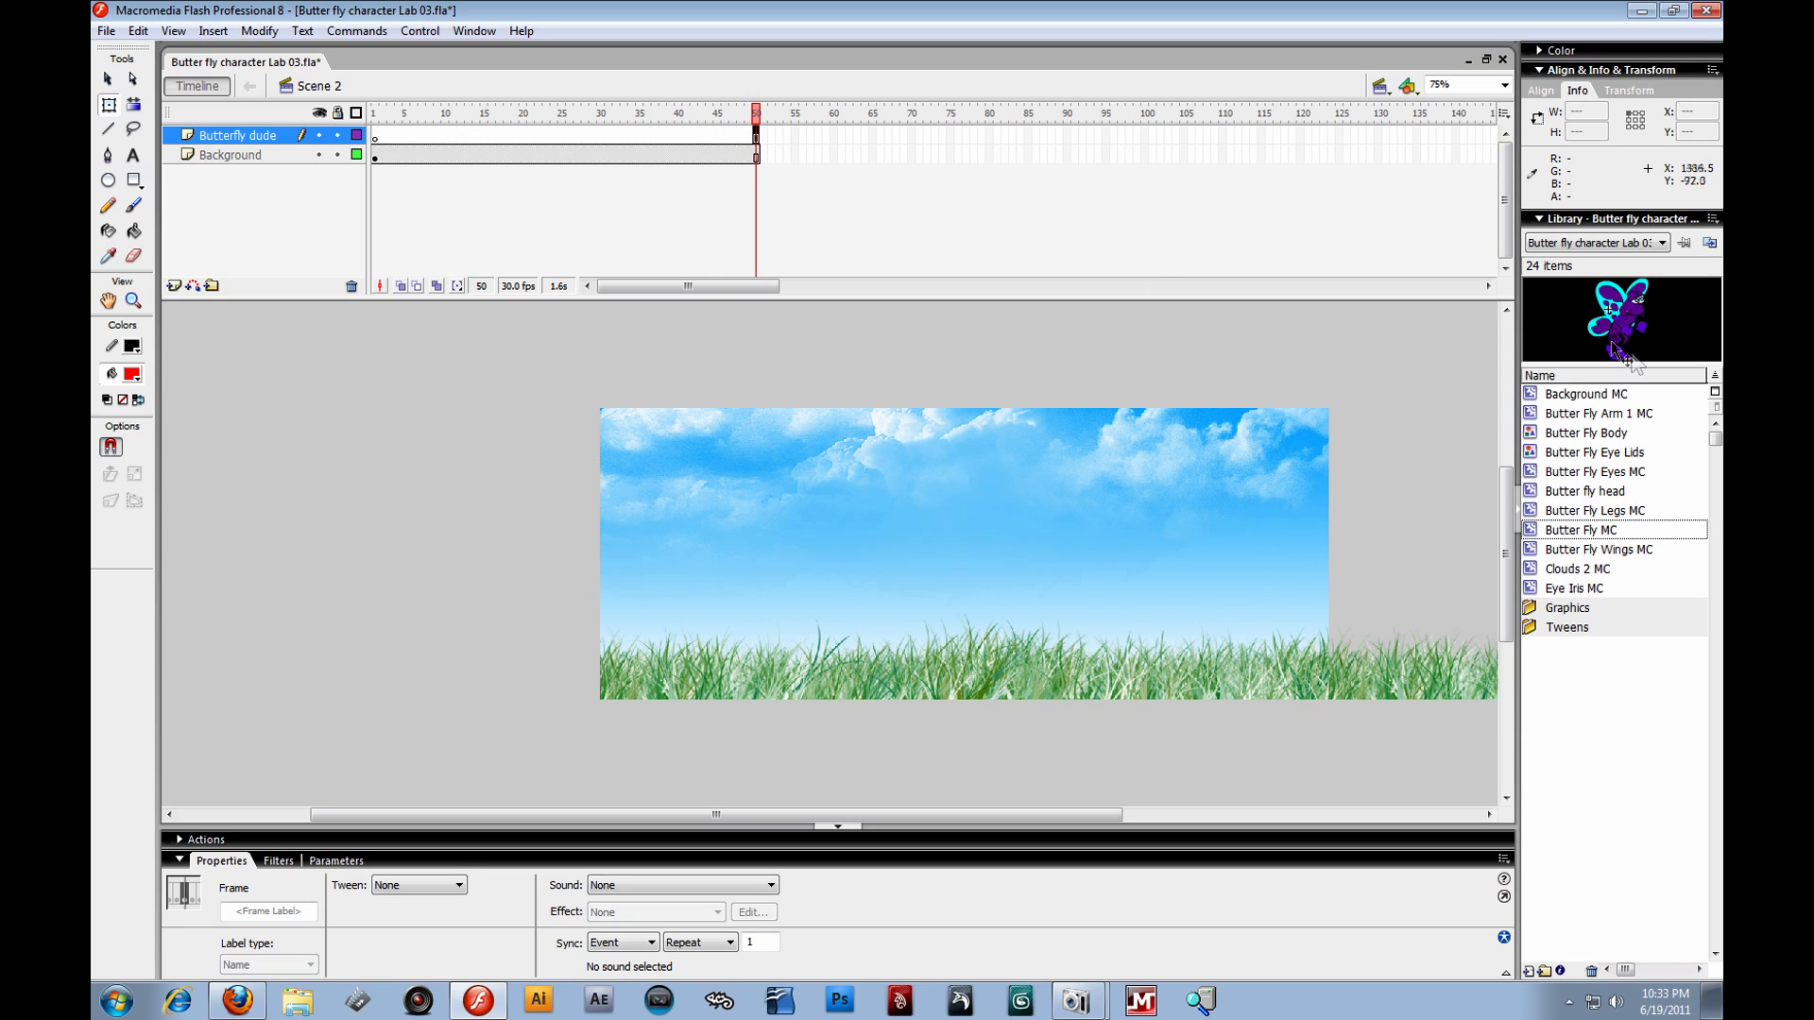
click(1547, 531)
drag(1568, 300, 777, 529)
- Remove all frames after frame 1 from the Butterfly dude layer
click(771, 154)
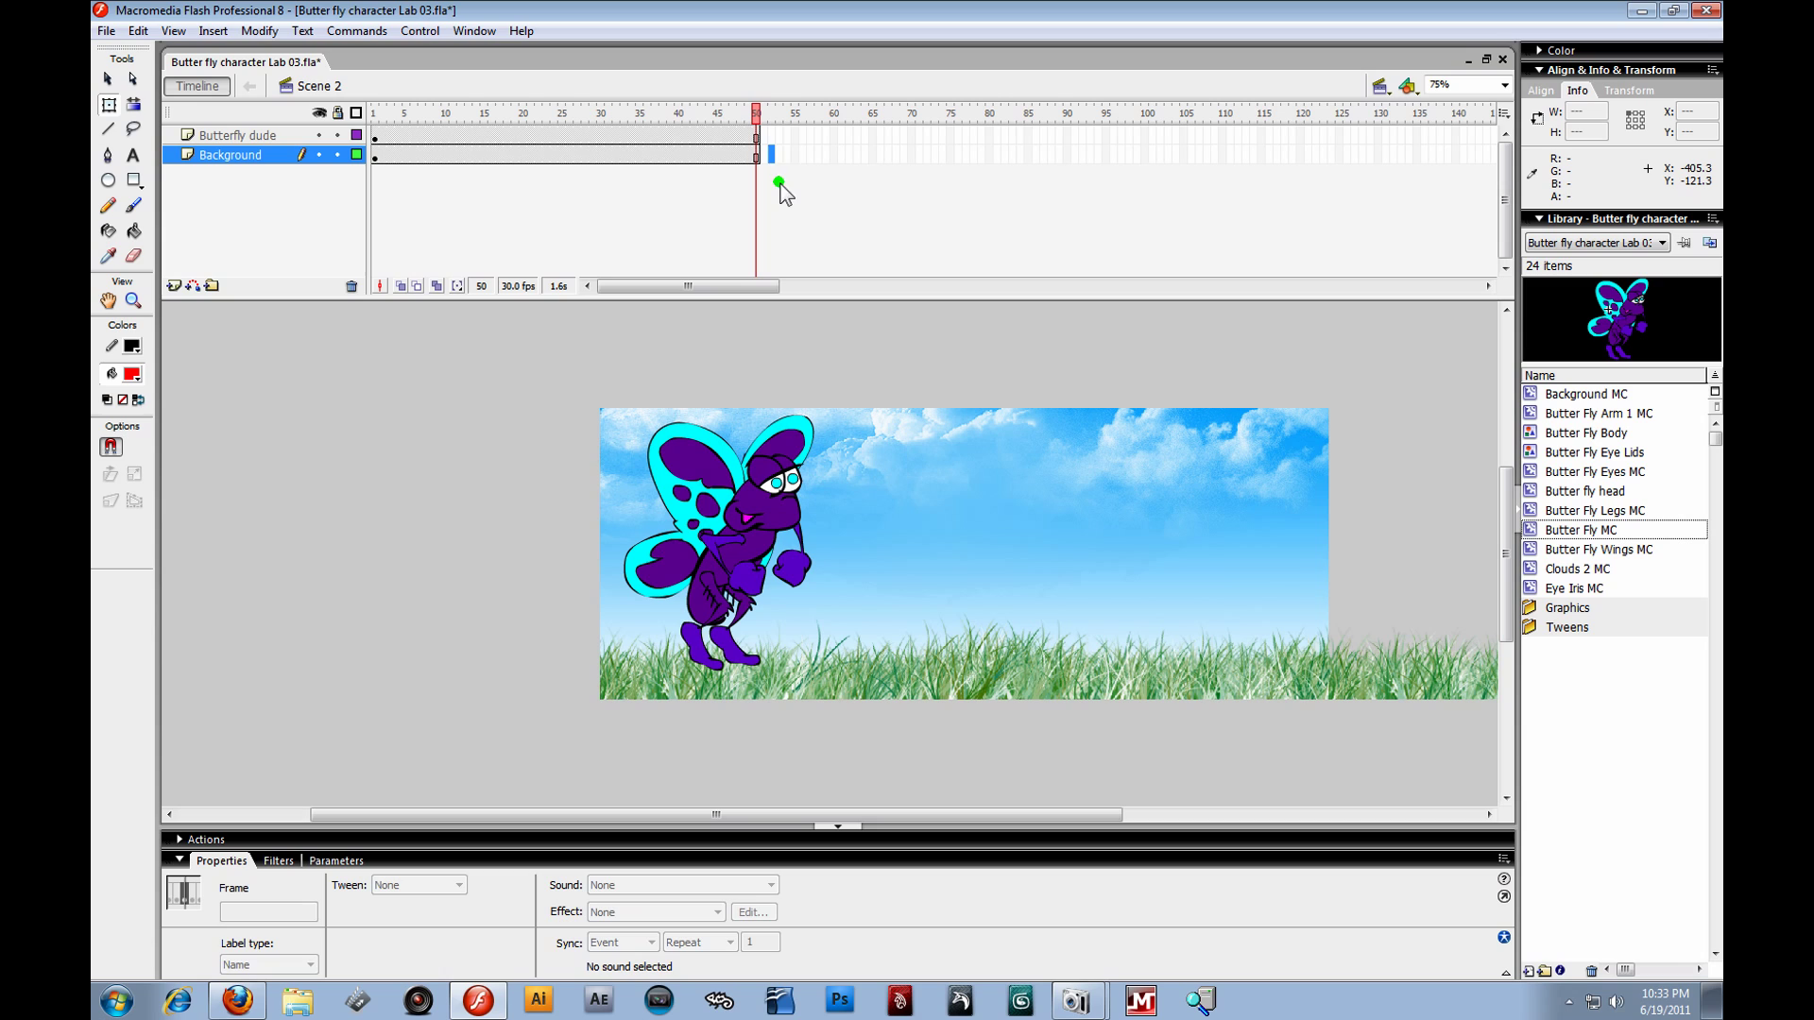
drag(810, 134, 389, 128)
right_click(389, 131)
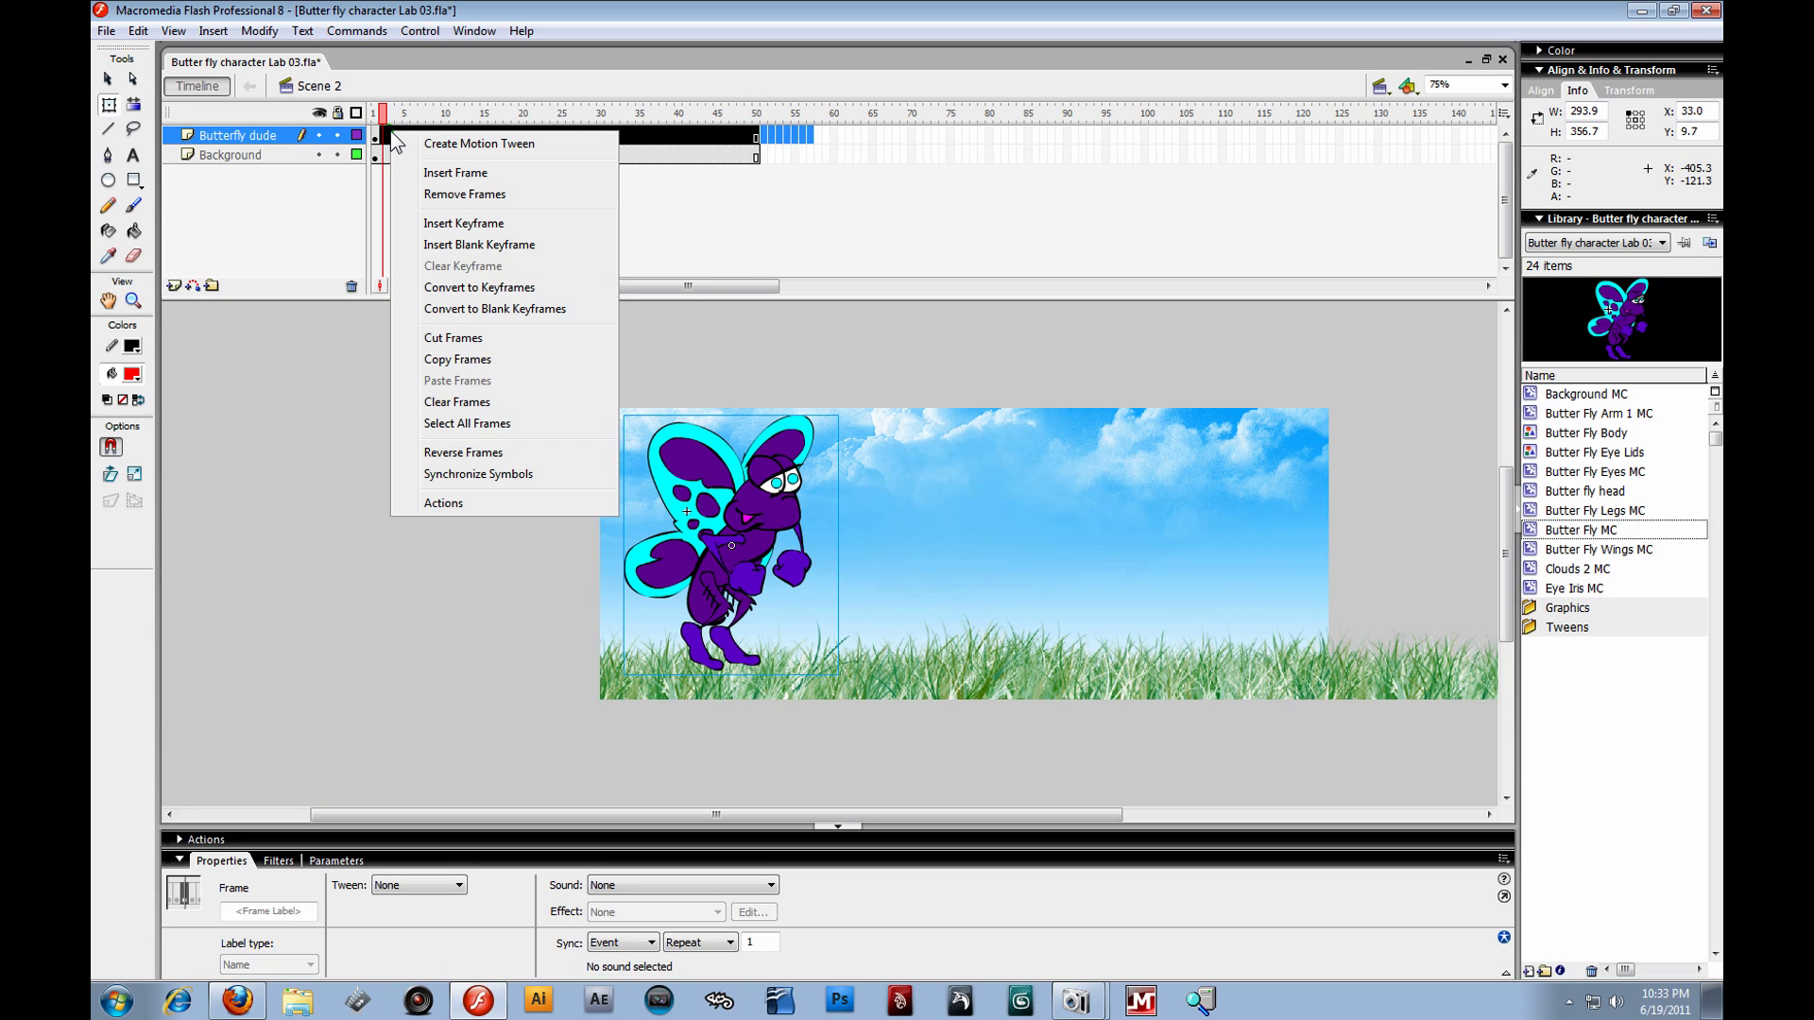
click(436, 195)
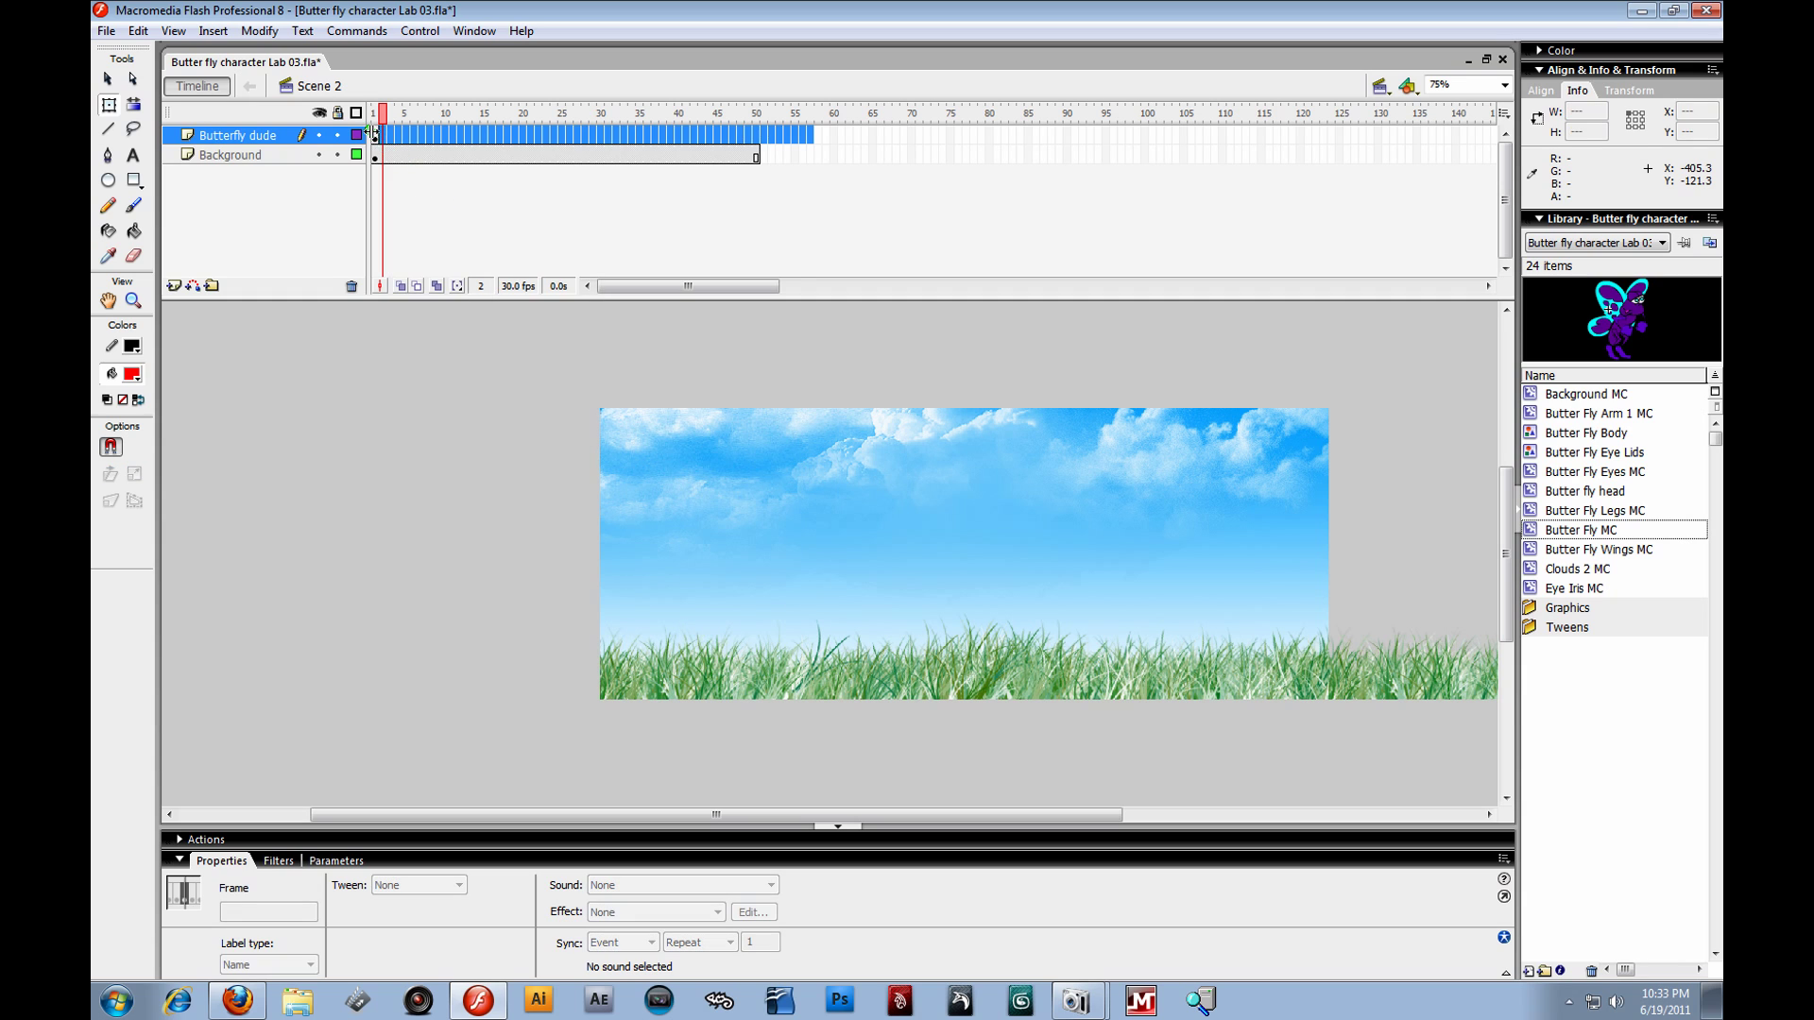
- Scale the butterfly down to about 125 by 151 px and move it outside the stage, at about X -242, Y 8
click(371, 131)
mouse_move(770, 539)
mouse_down()
mouse_move(515, 548)
mouse_move(768, 508)
mouse_move(764, 527)
mouse_up()
click(108, 106)
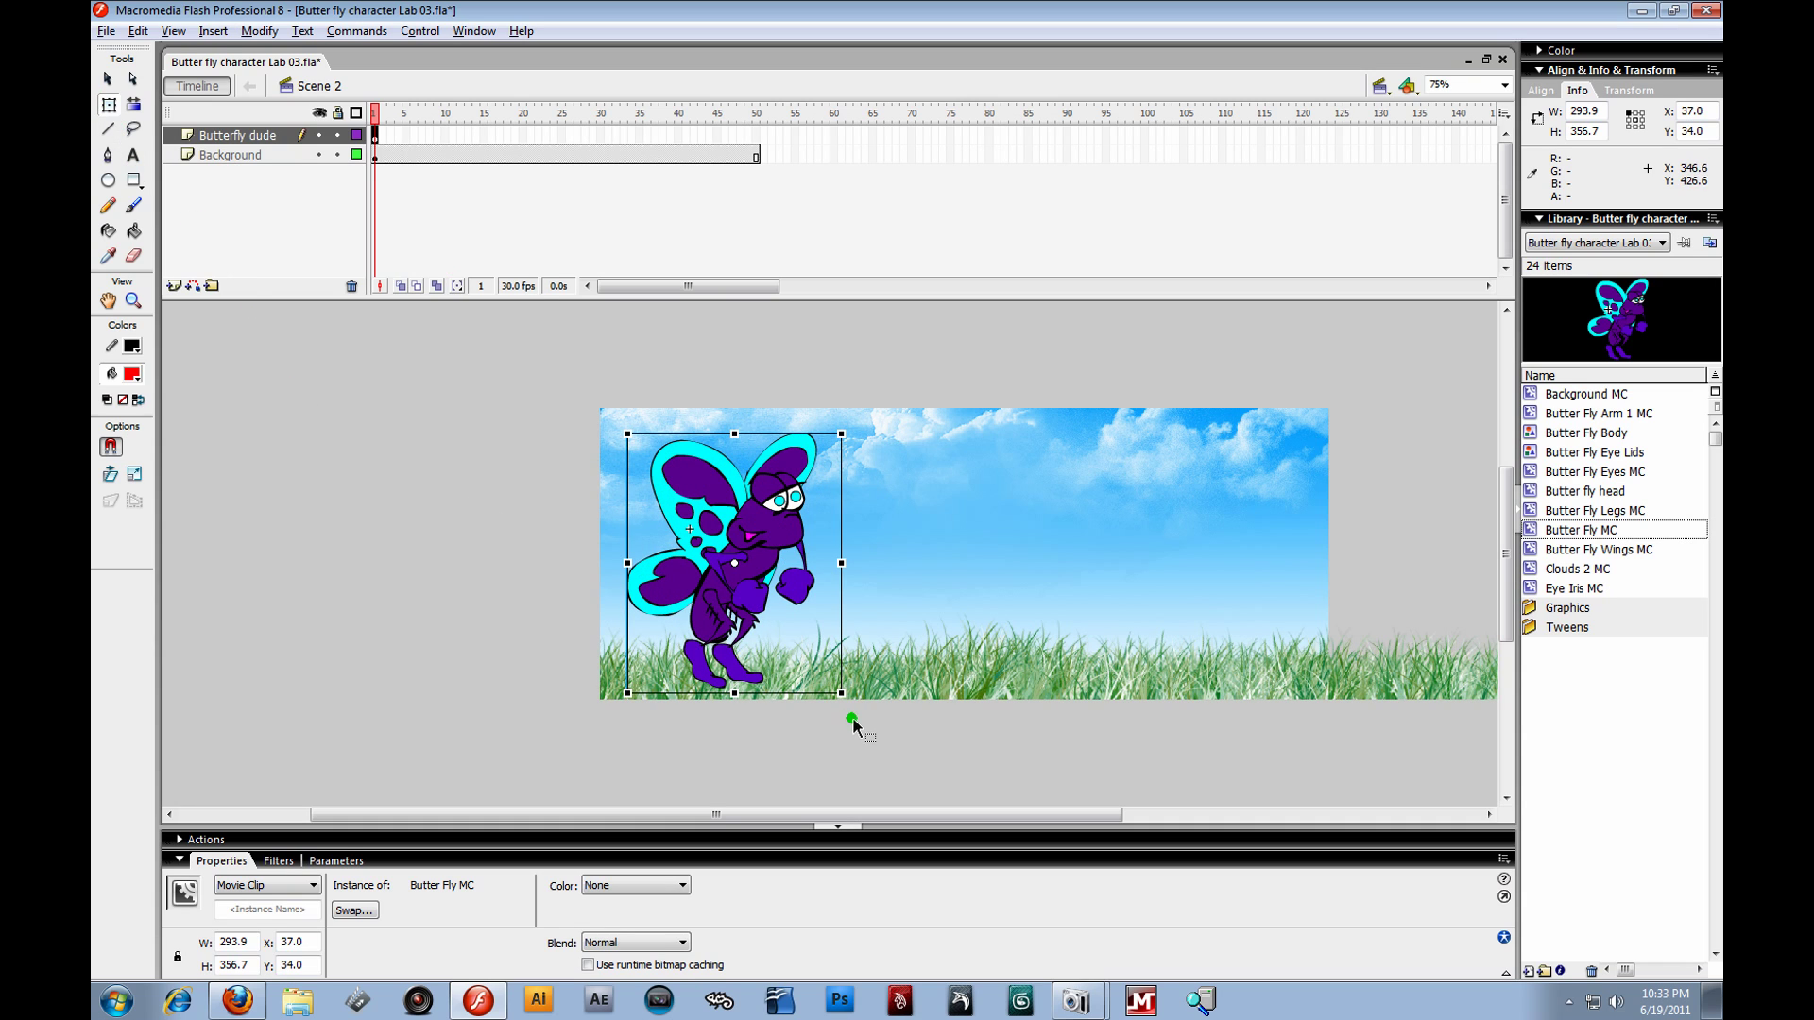
drag(841, 695, 760, 639)
drag(708, 496, 549, 470)
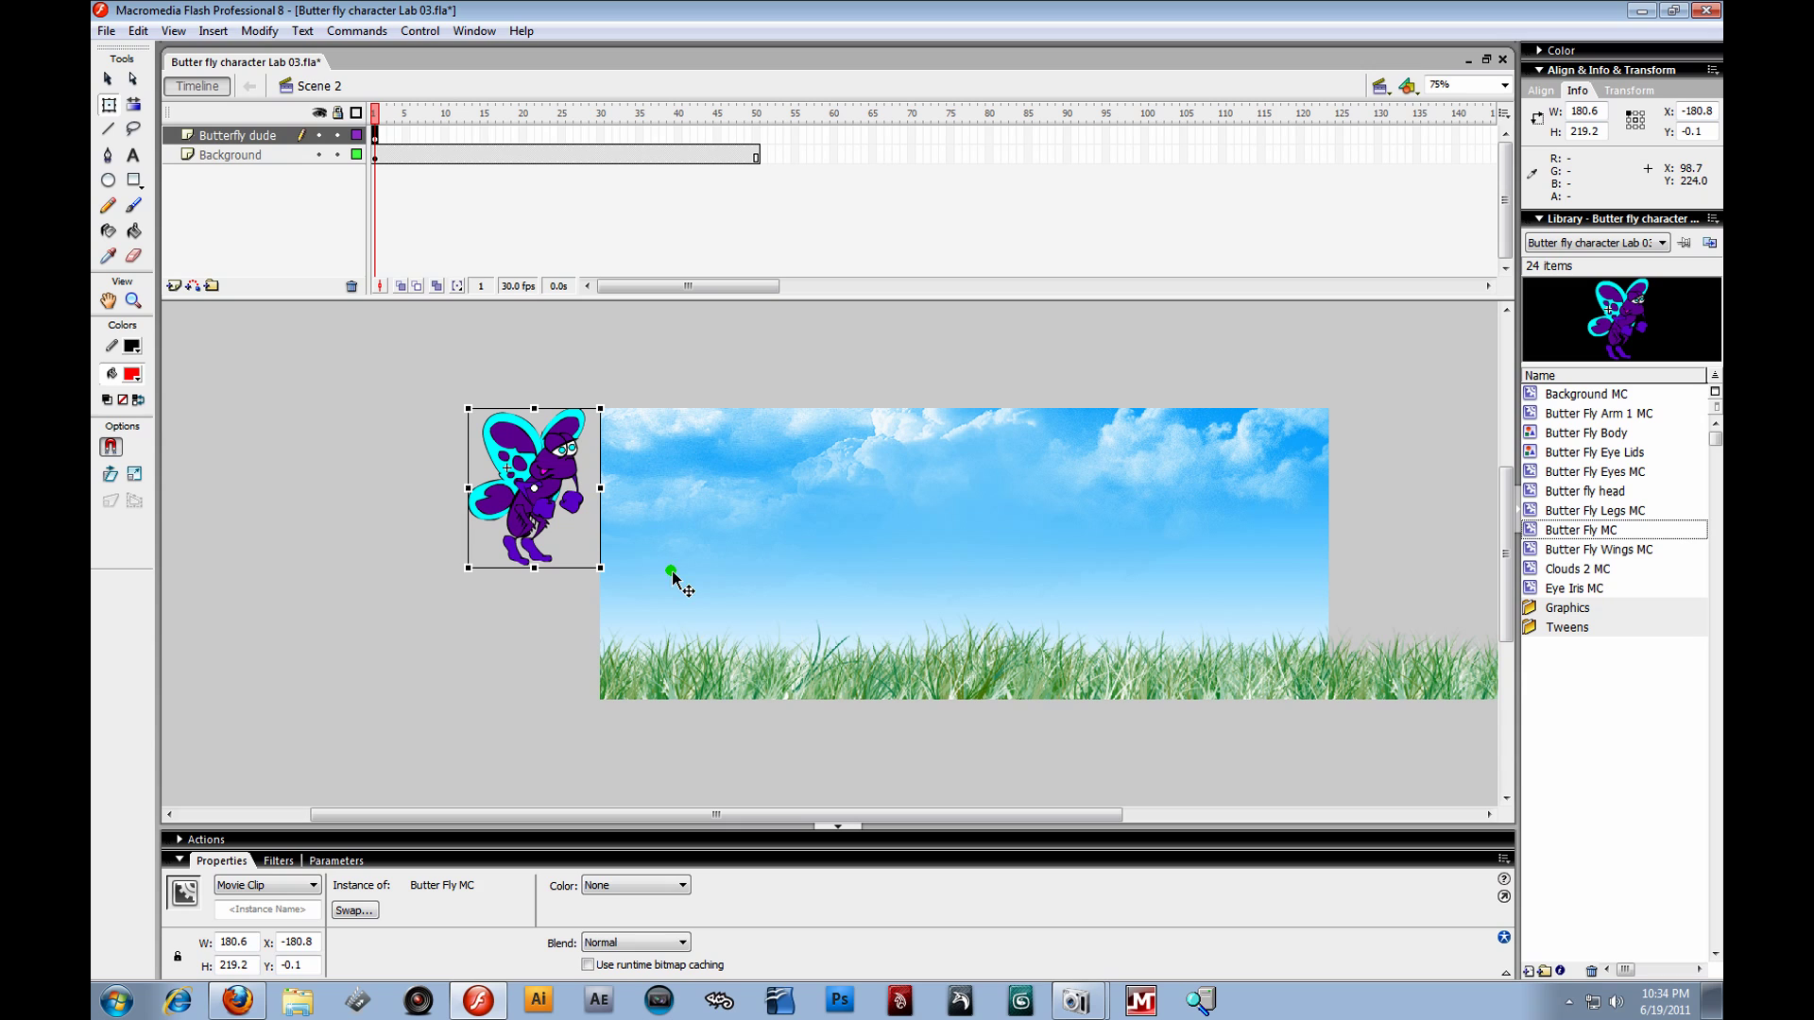
drag(594, 565, 565, 531)
drag(525, 456, 483, 483)
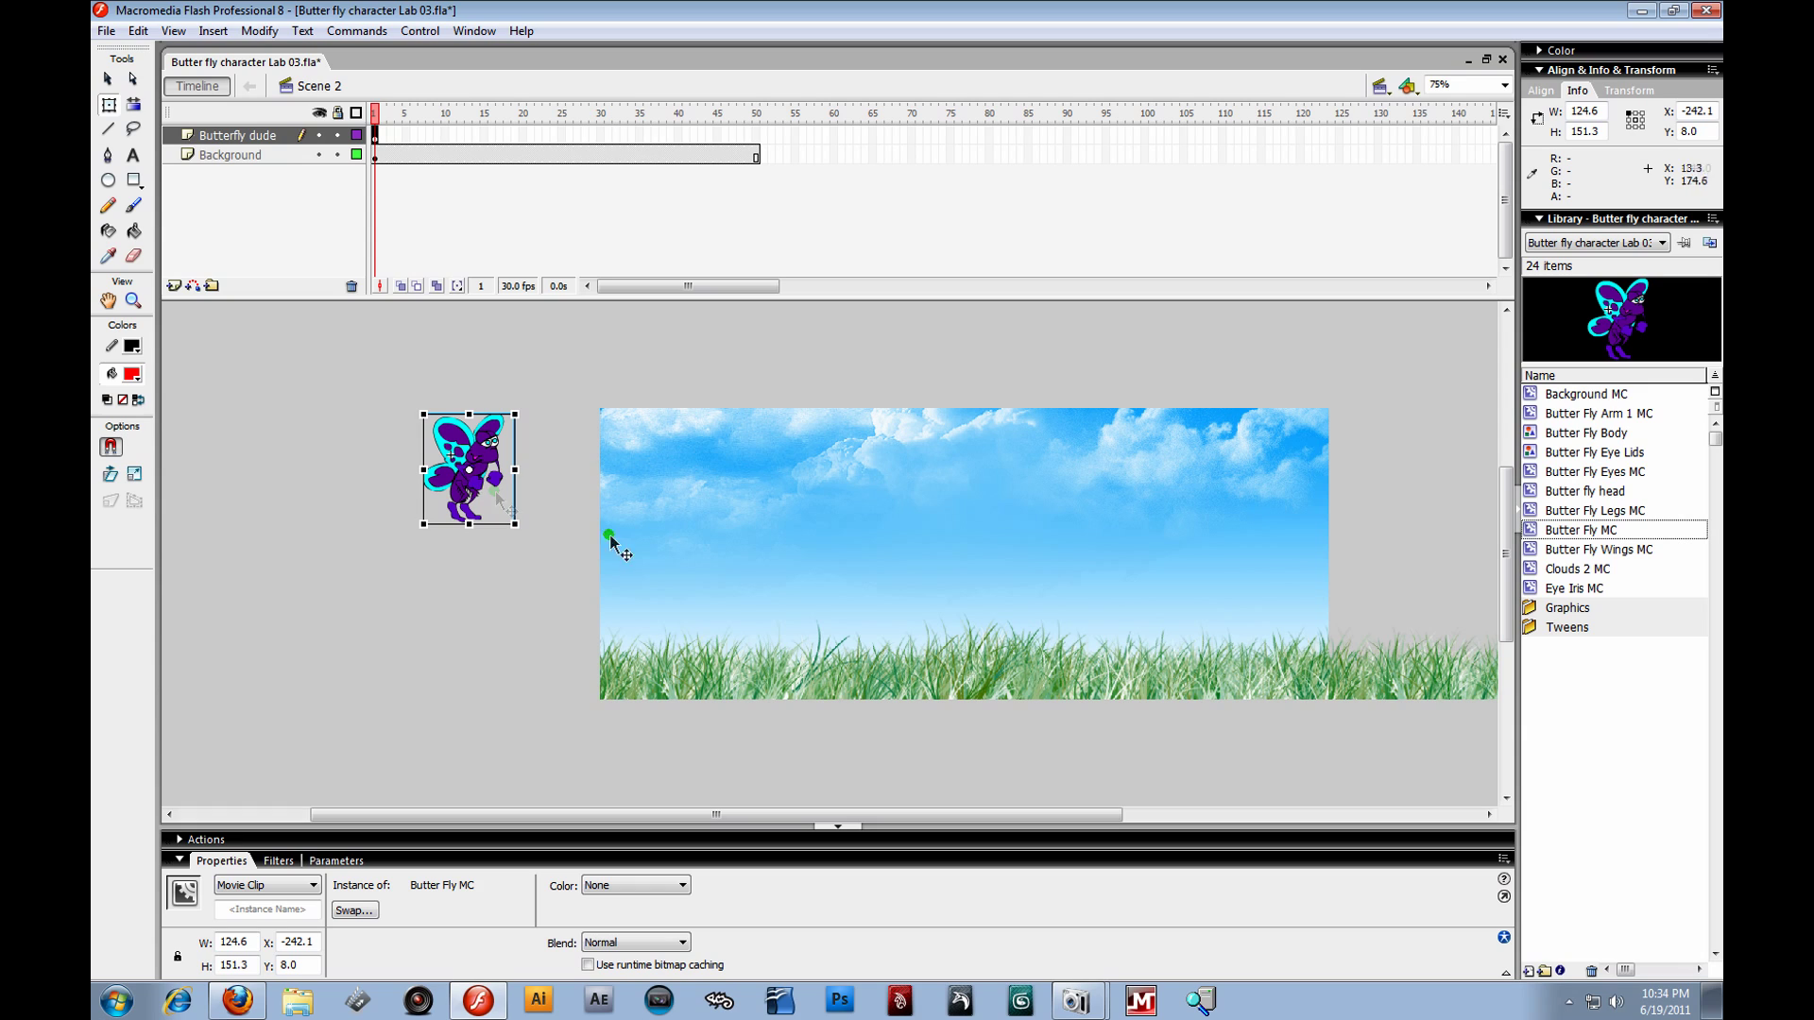
- Insert a keyframe at frame 50 of the Butterfly dude layer and create a motion tween across its frames
click(375, 139)
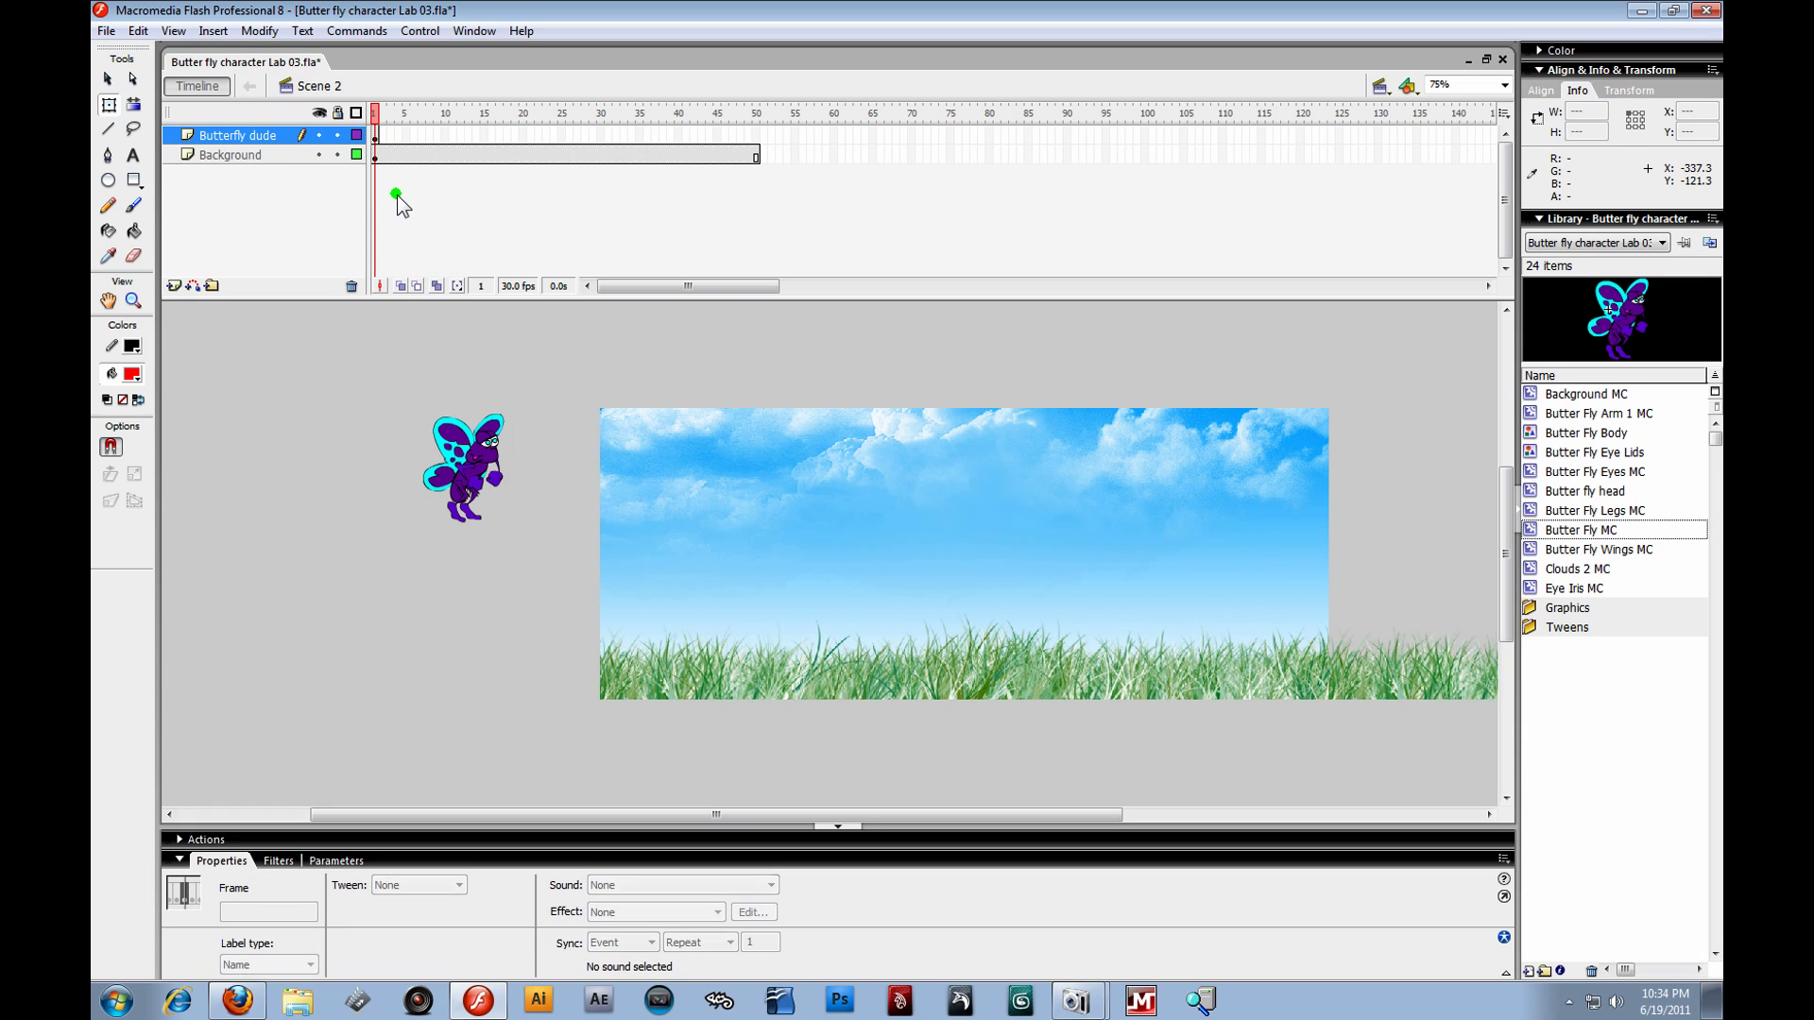
click(382, 134)
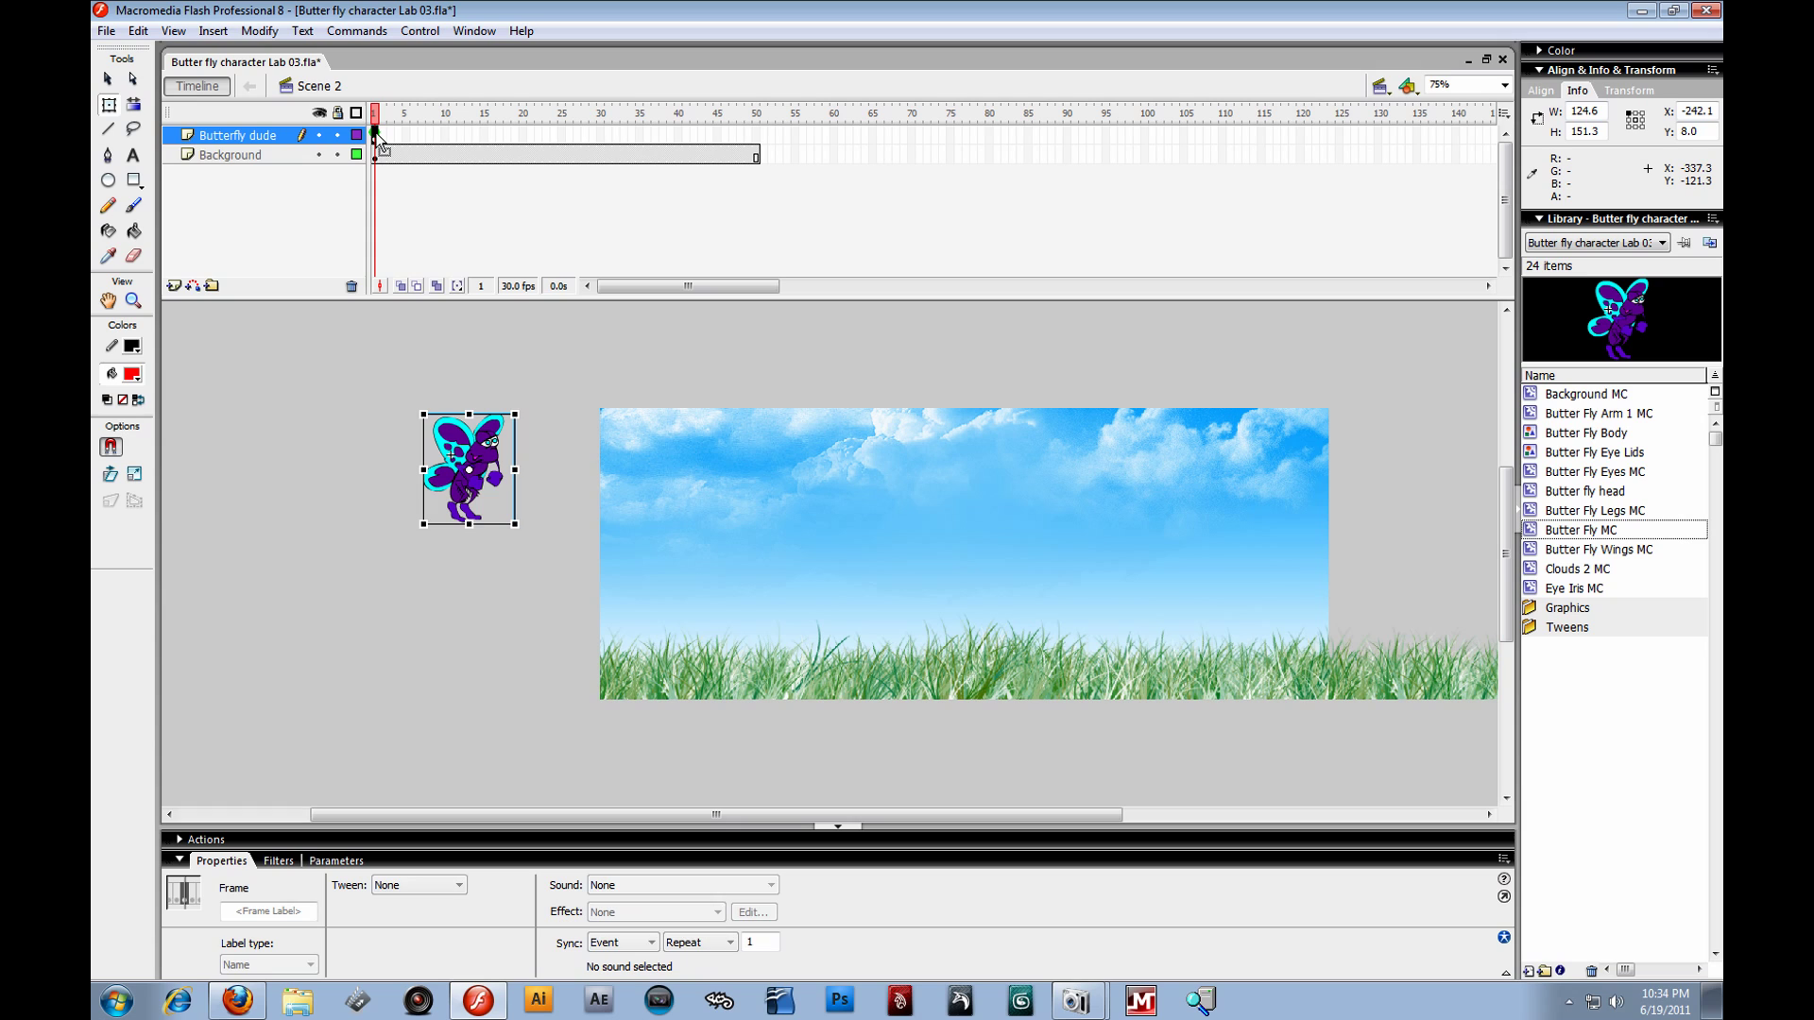
click(385, 139)
drag(382, 134, 753, 138)
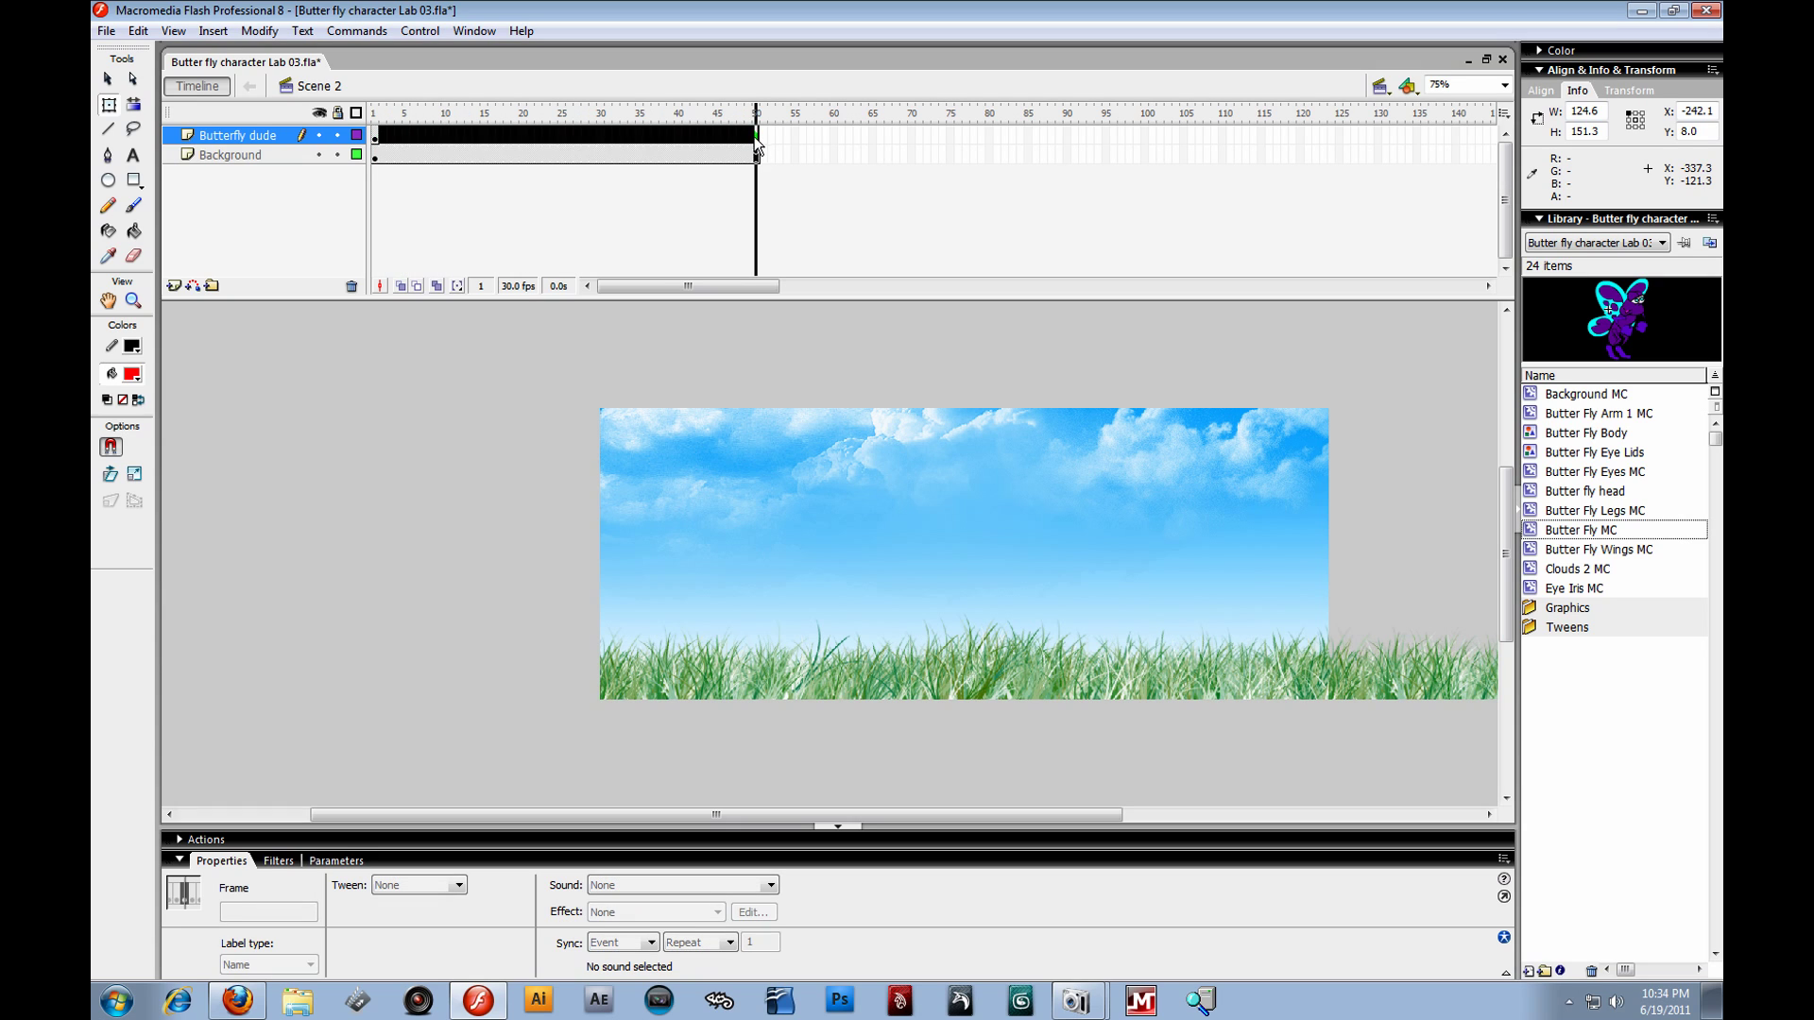
right_click(754, 138)
click(826, 229)
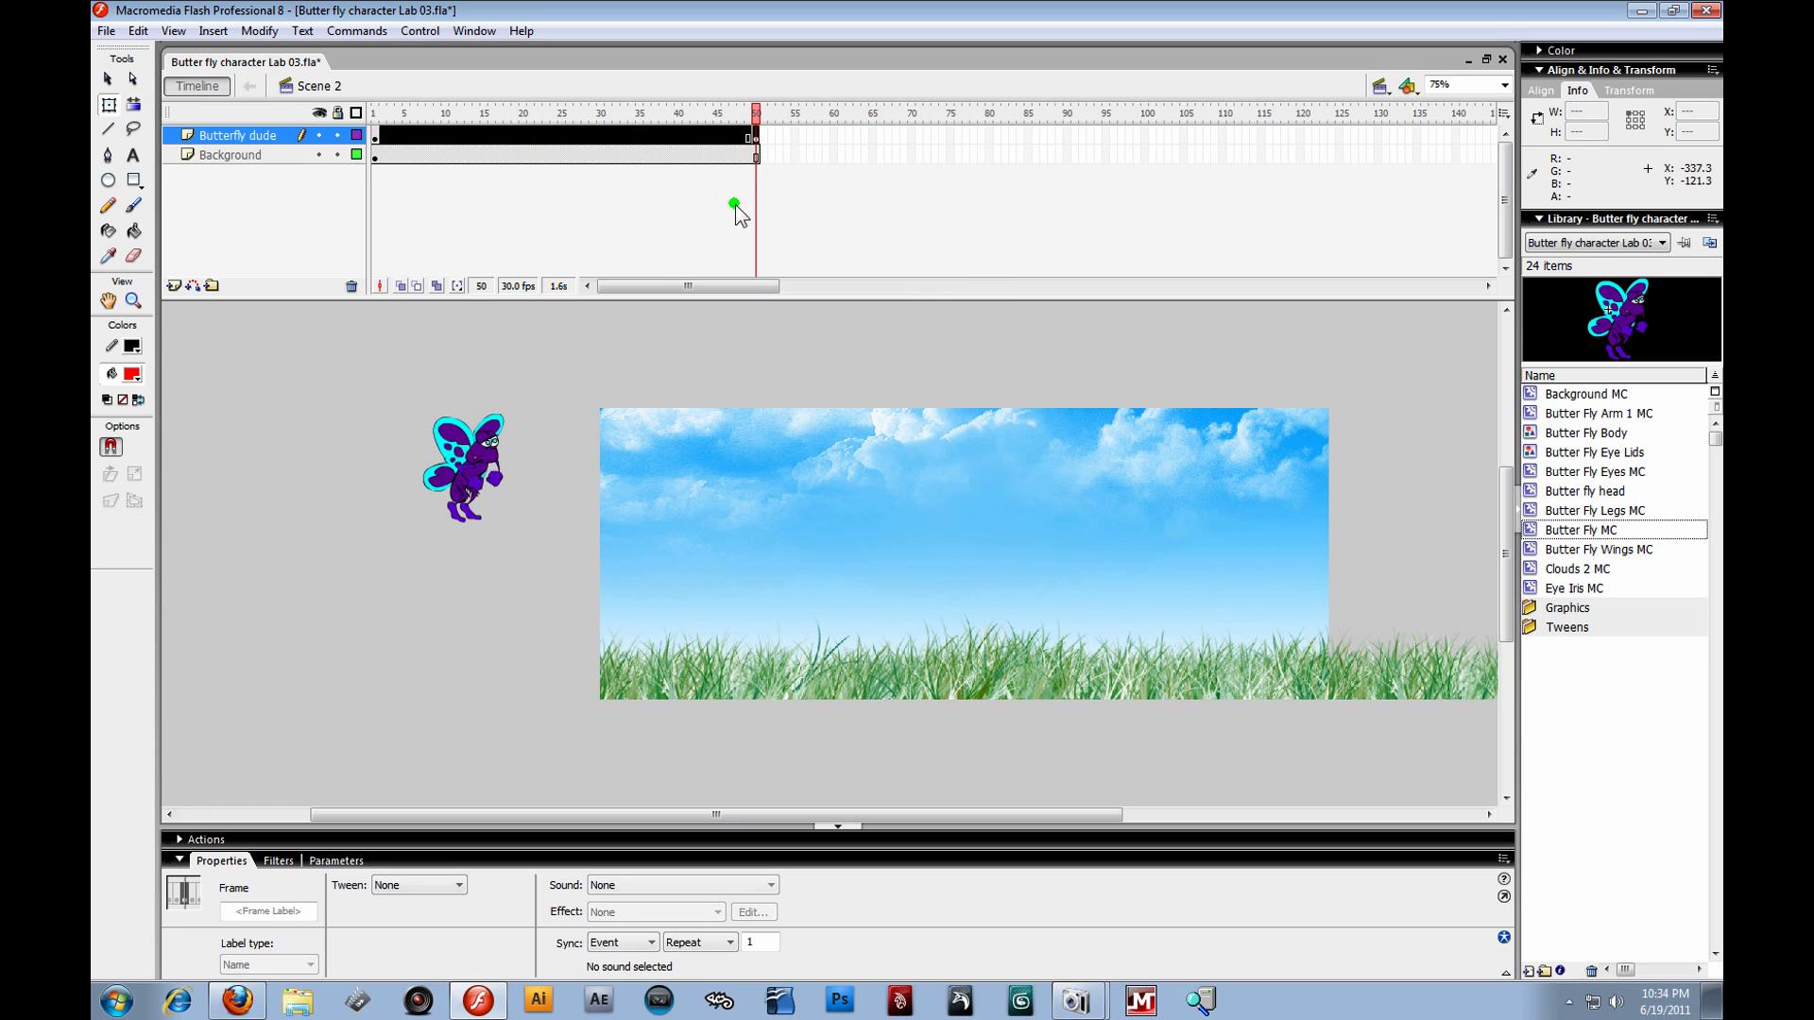
right_click(693, 133)
click(748, 149)
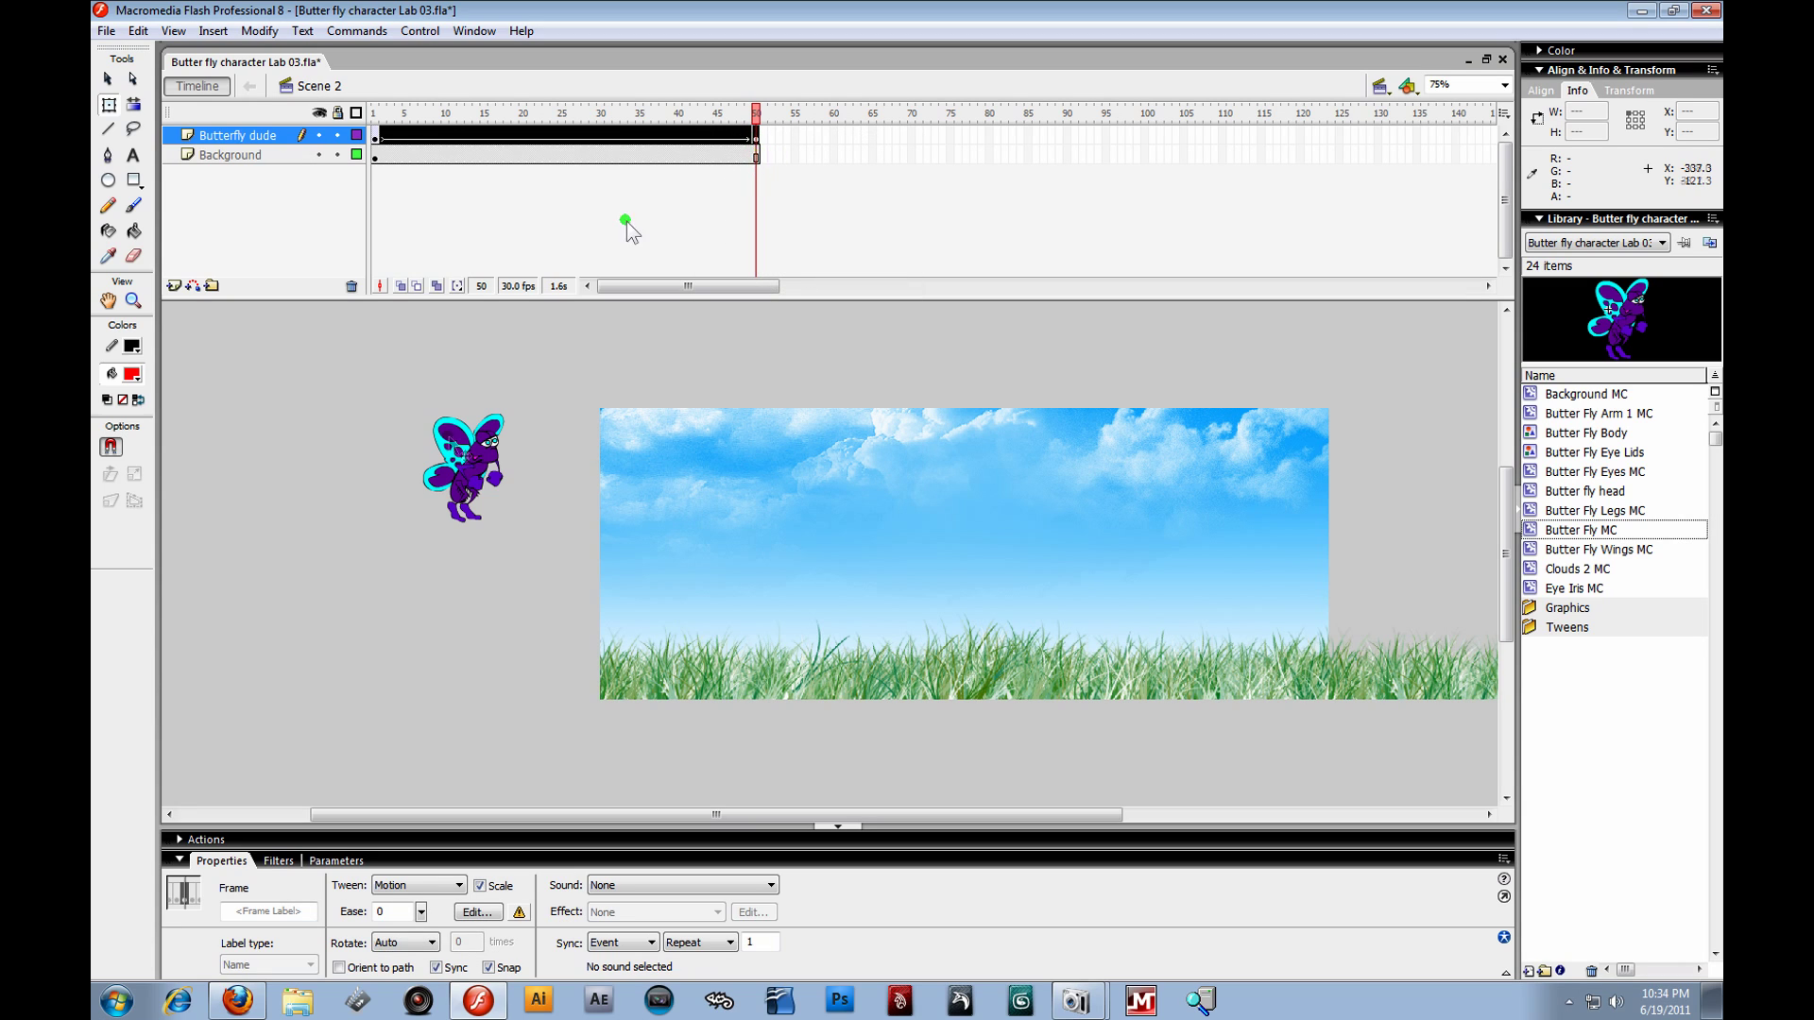
- Add a motion guide layer above Butterfly dude and draw a wavy Pencil path about 490 by 176 px from the butterfly to mid-stage
click(240, 138)
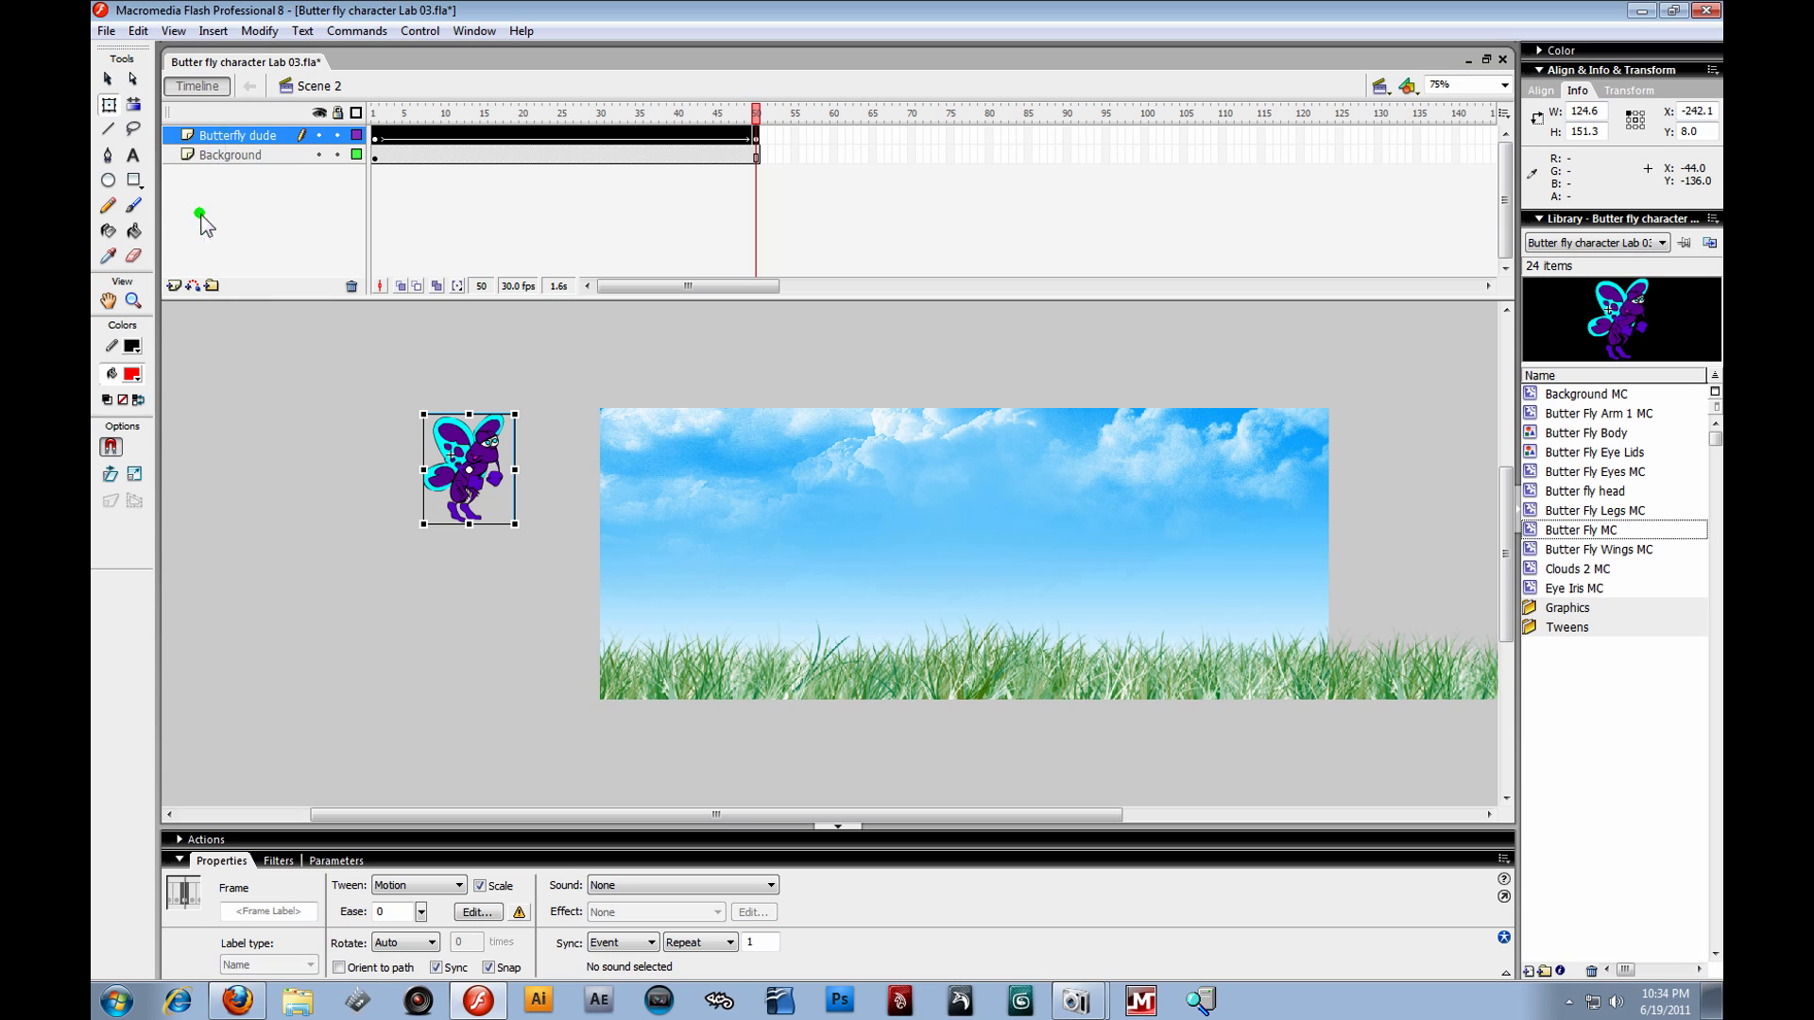
click(189, 285)
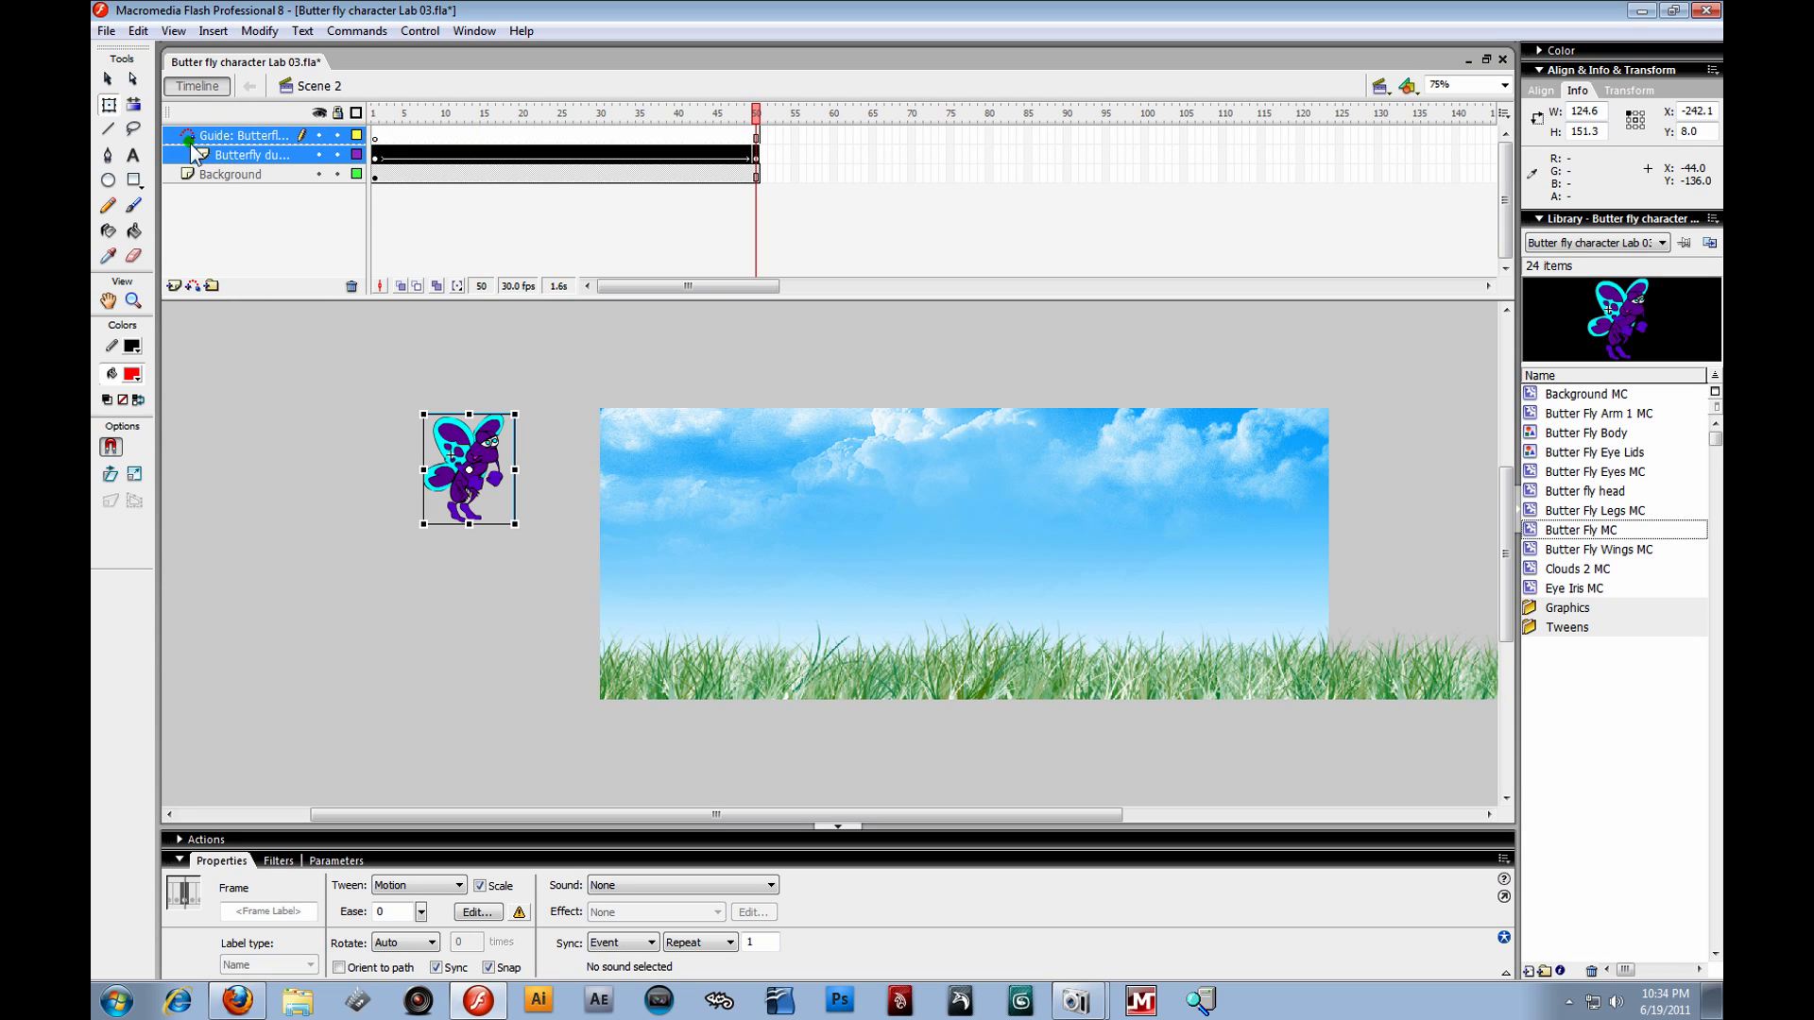
click(378, 137)
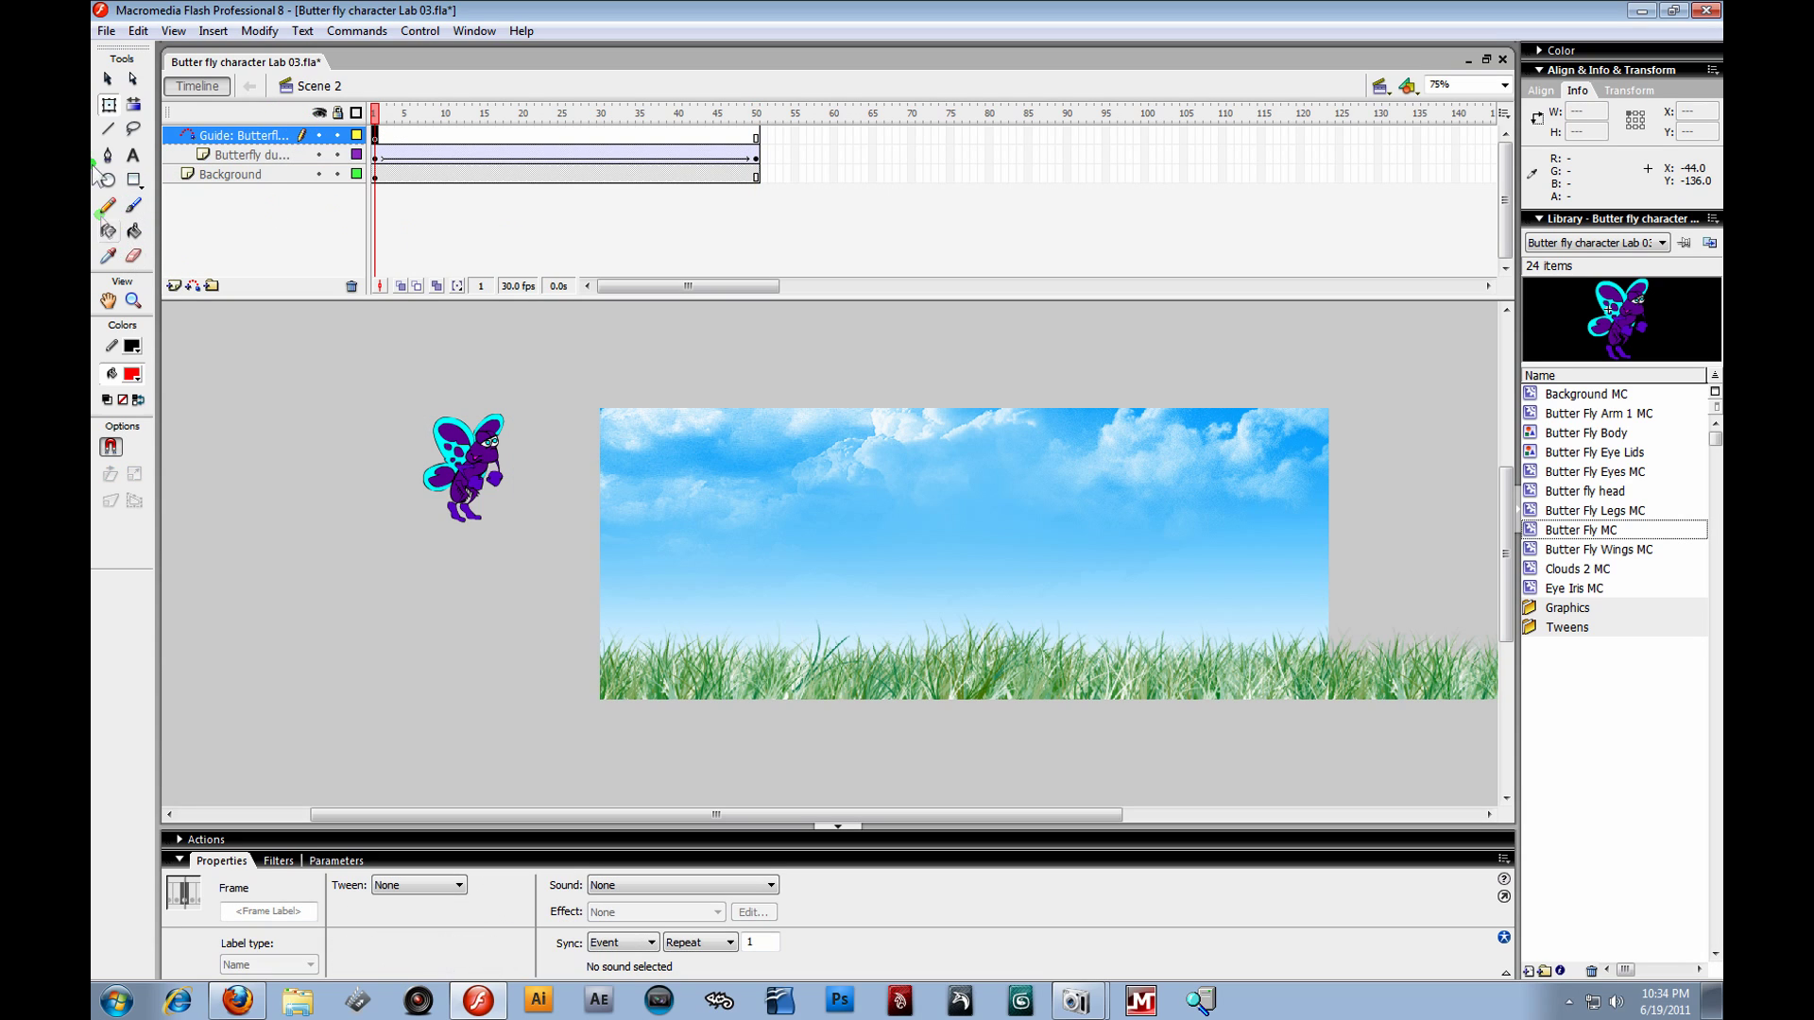
click(106, 207)
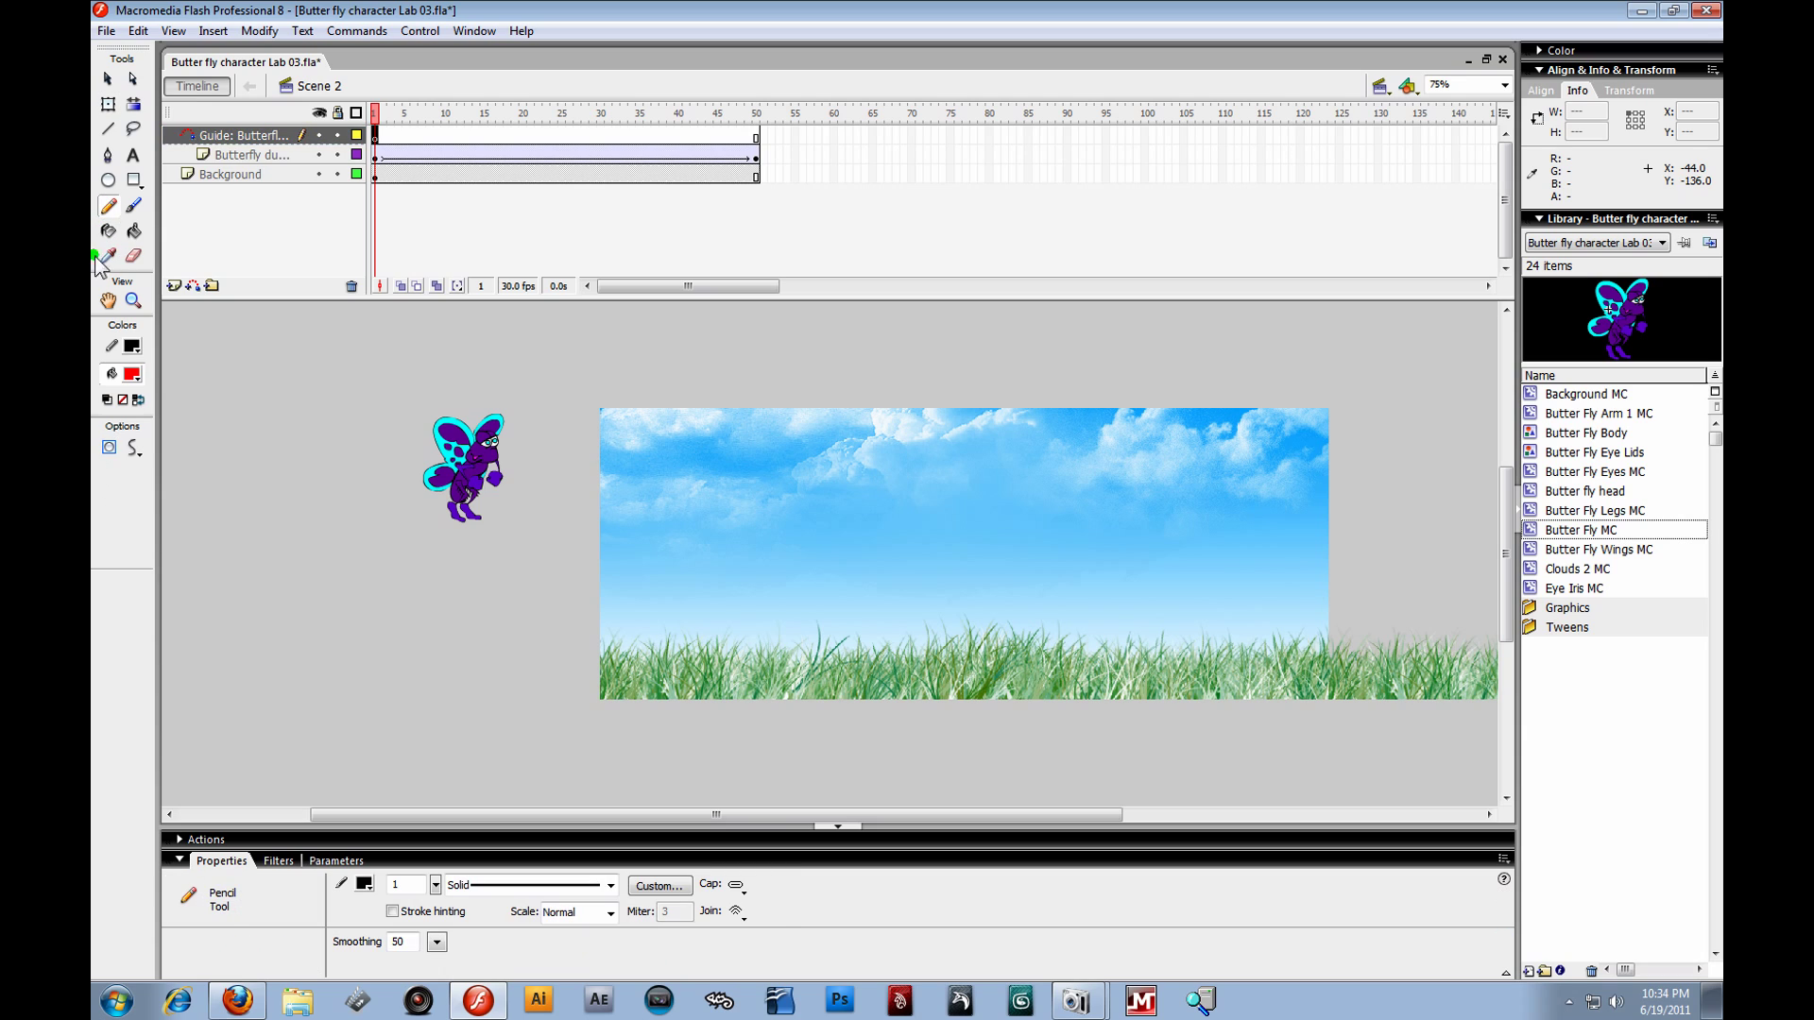
click(133, 448)
click(178, 508)
drag(803, 564, 904, 593)
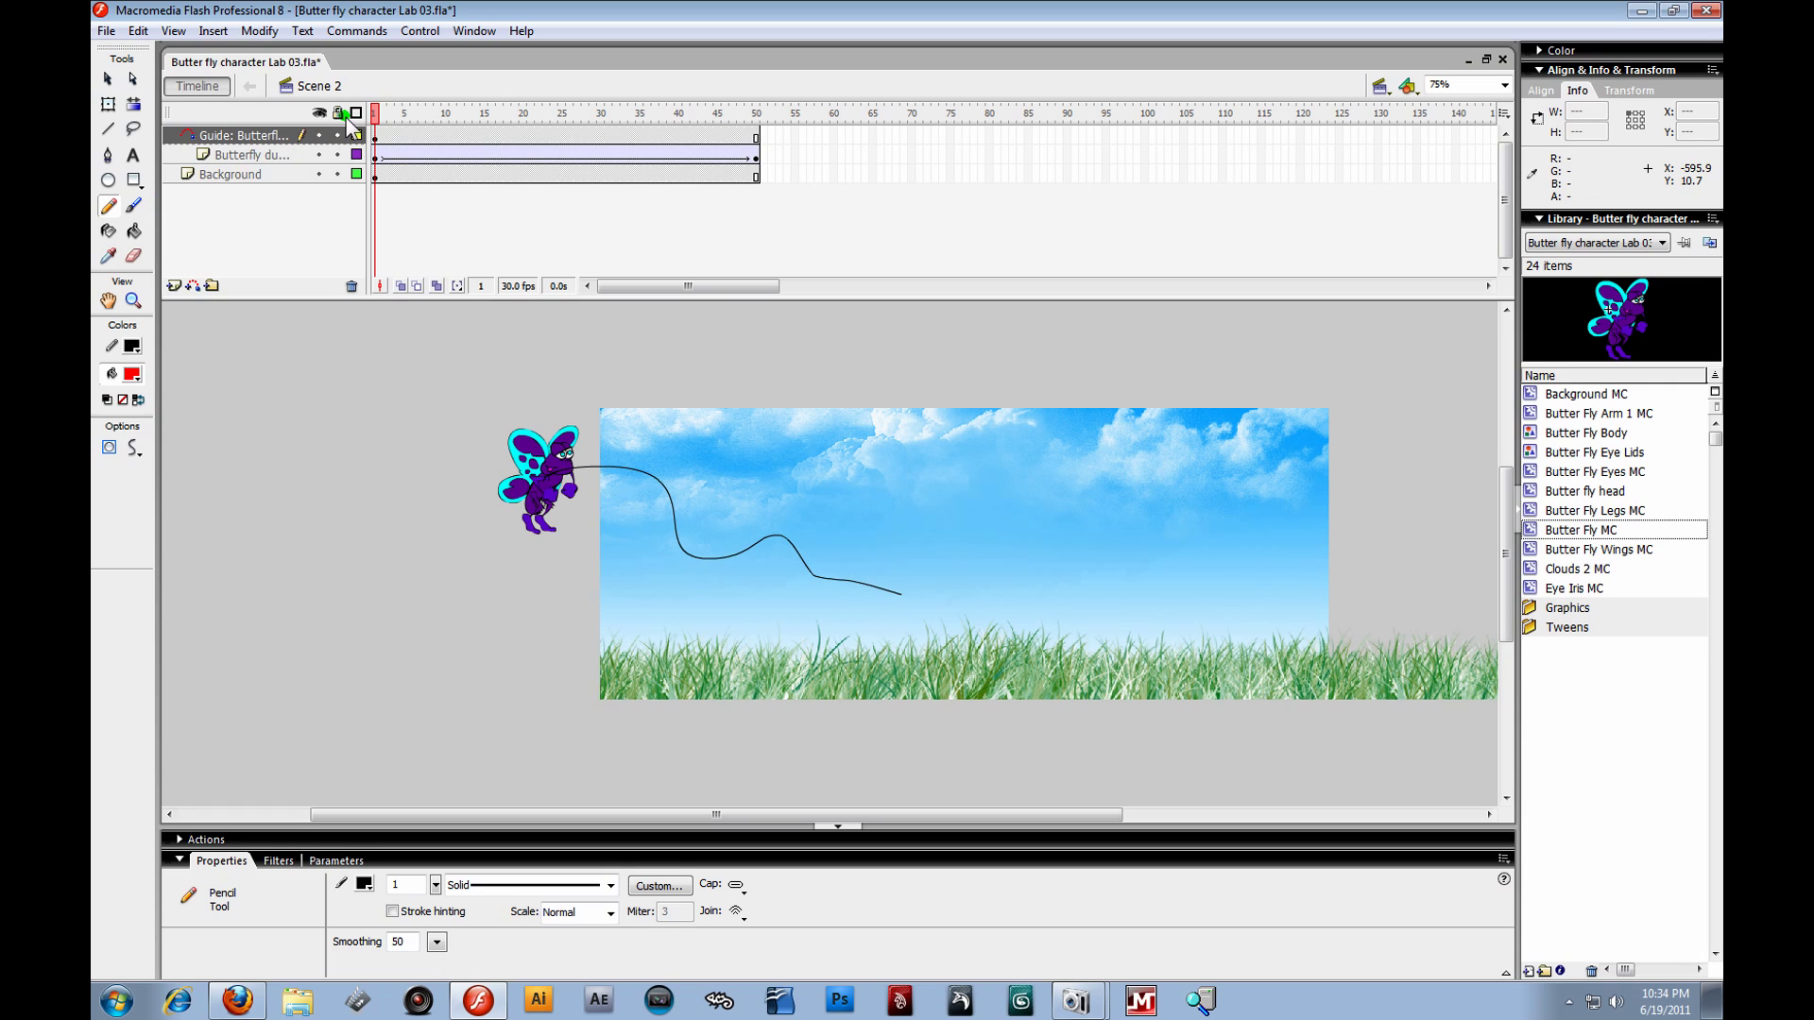
- Snap the butterfly to the guide path's start at frame 1 and to its end at frame 50, at about X 351, Y 180
click(375, 136)
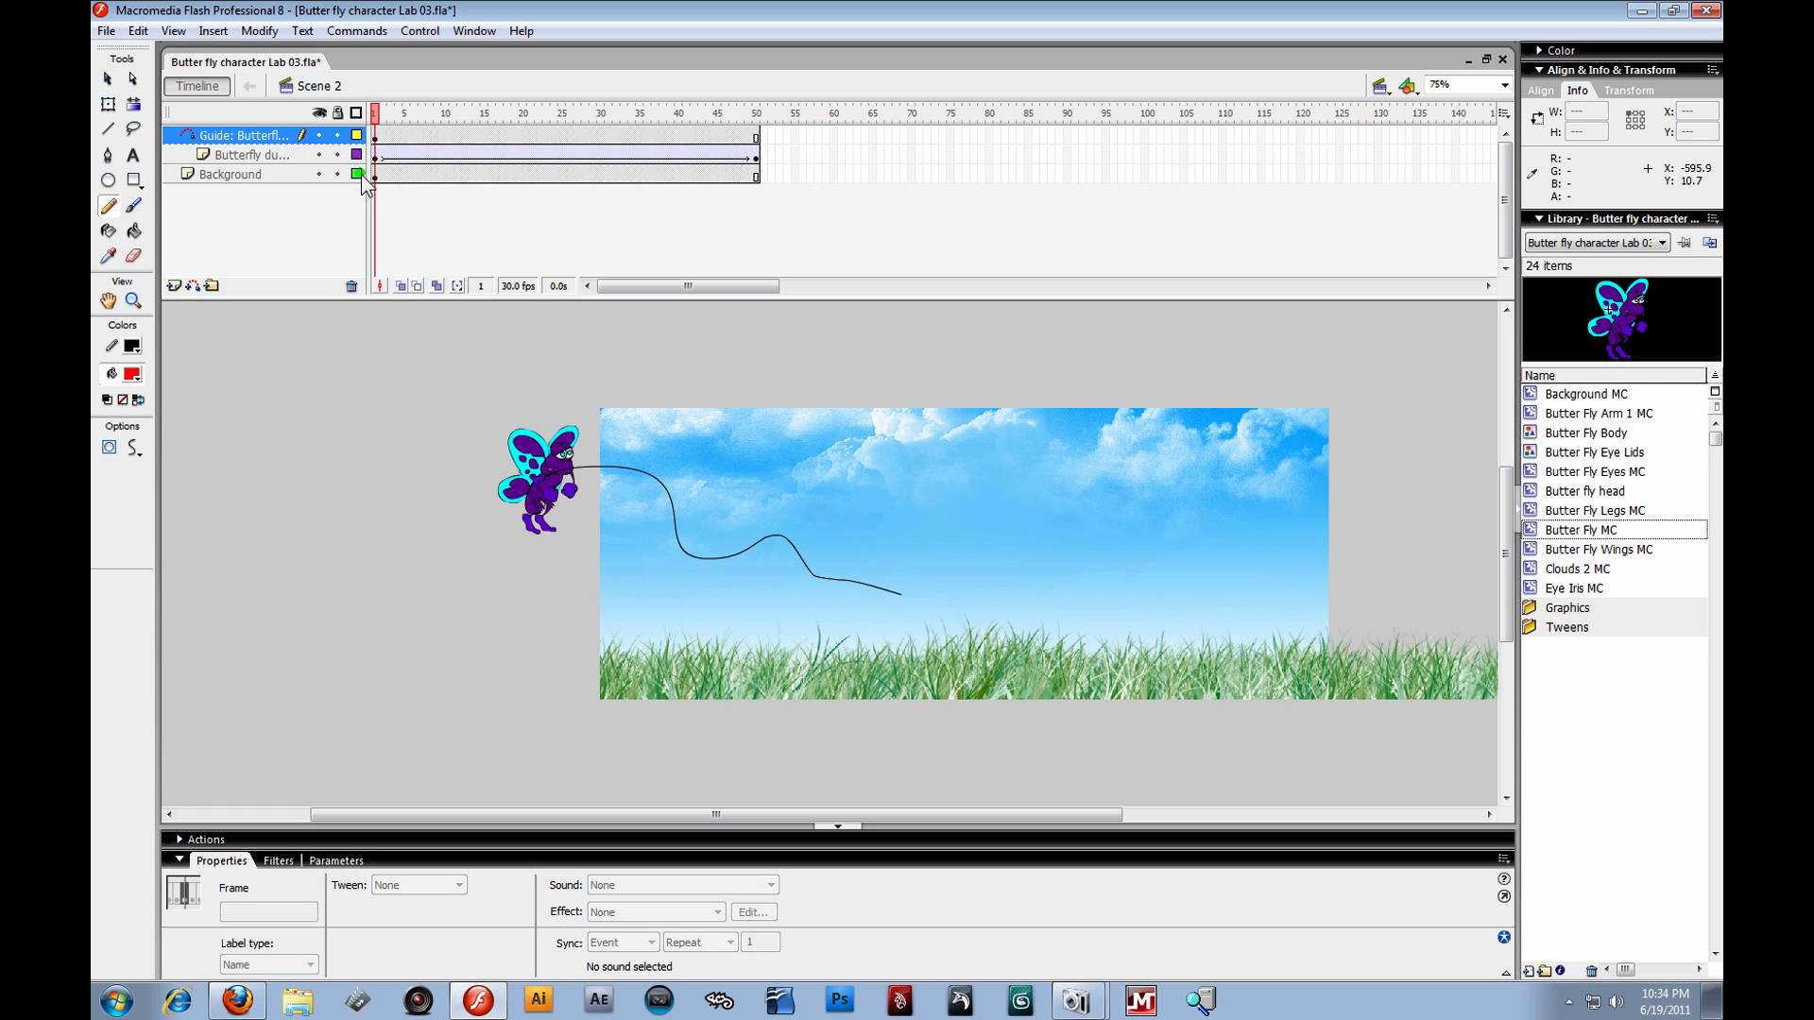
key(v)
click(280, 257)
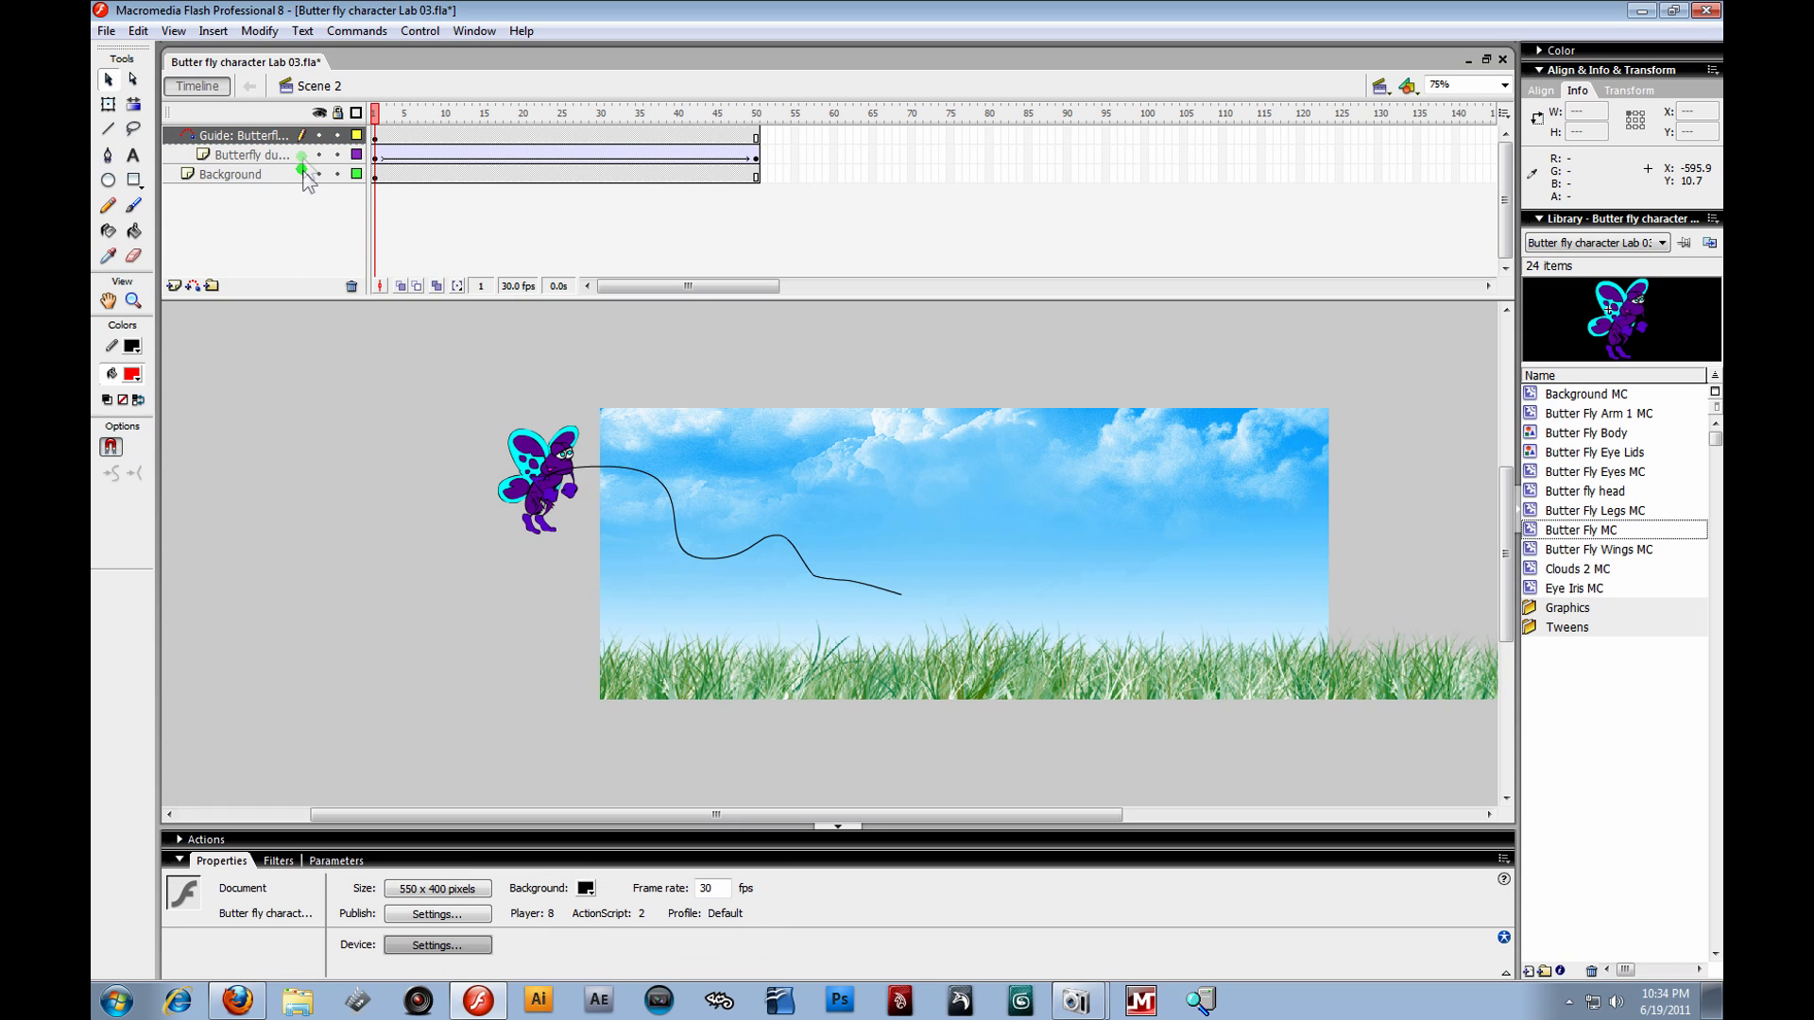
click(375, 156)
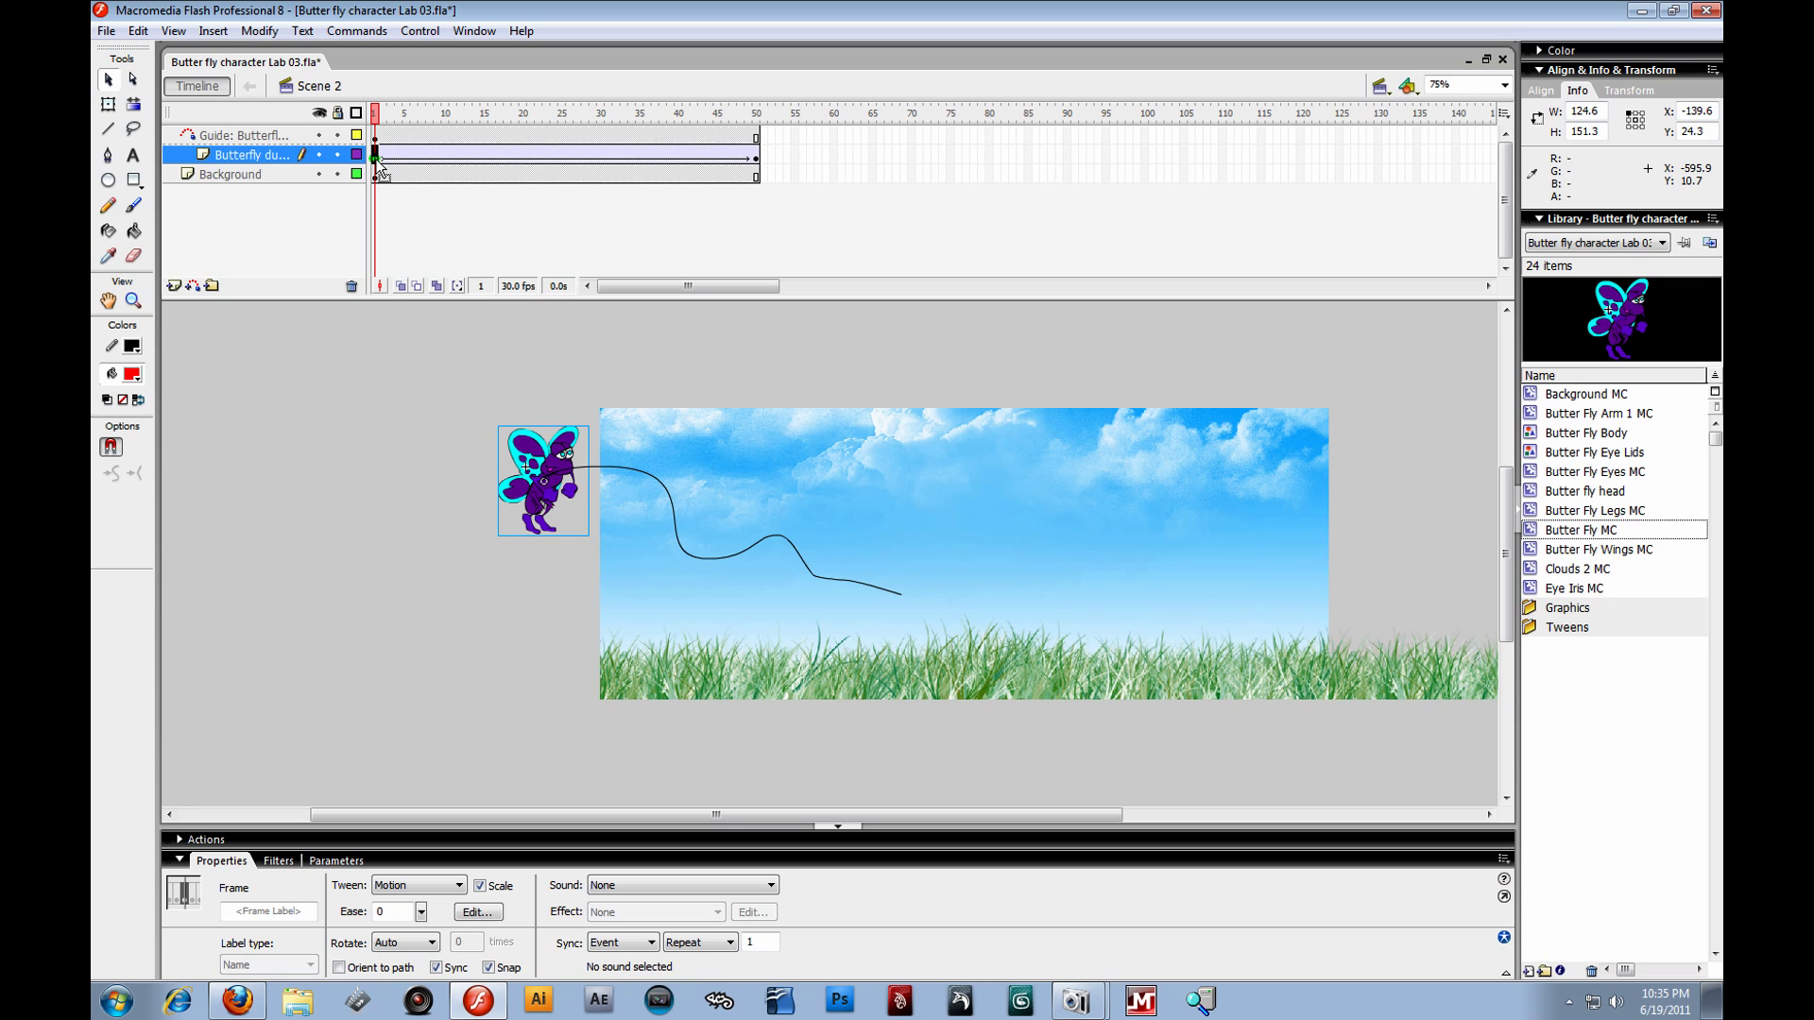
mouse_move(553, 472)
mouse_down()
mouse_move(529, 444)
mouse_move(542, 433)
mouse_move(563, 457)
mouse_move(540, 480)
mouse_move(578, 471)
mouse_move(560, 465)
mouse_move(549, 489)
mouse_up()
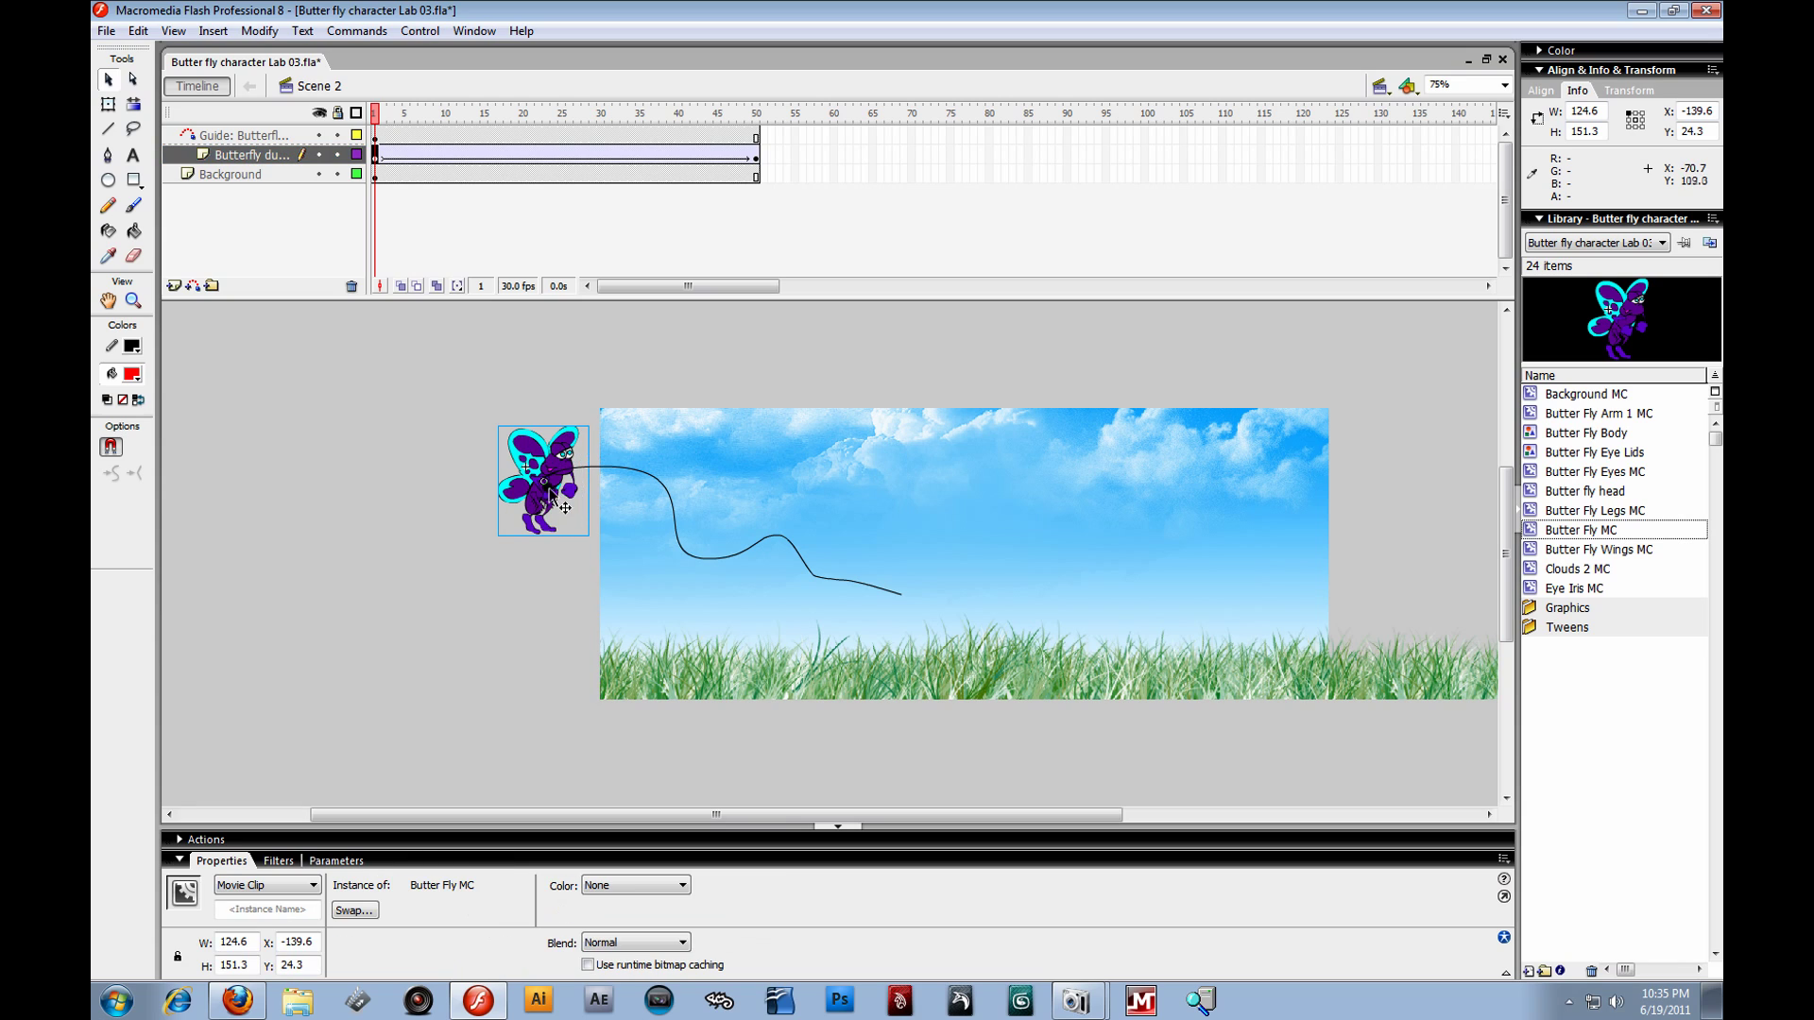
click(758, 155)
drag(546, 510, 897, 609)
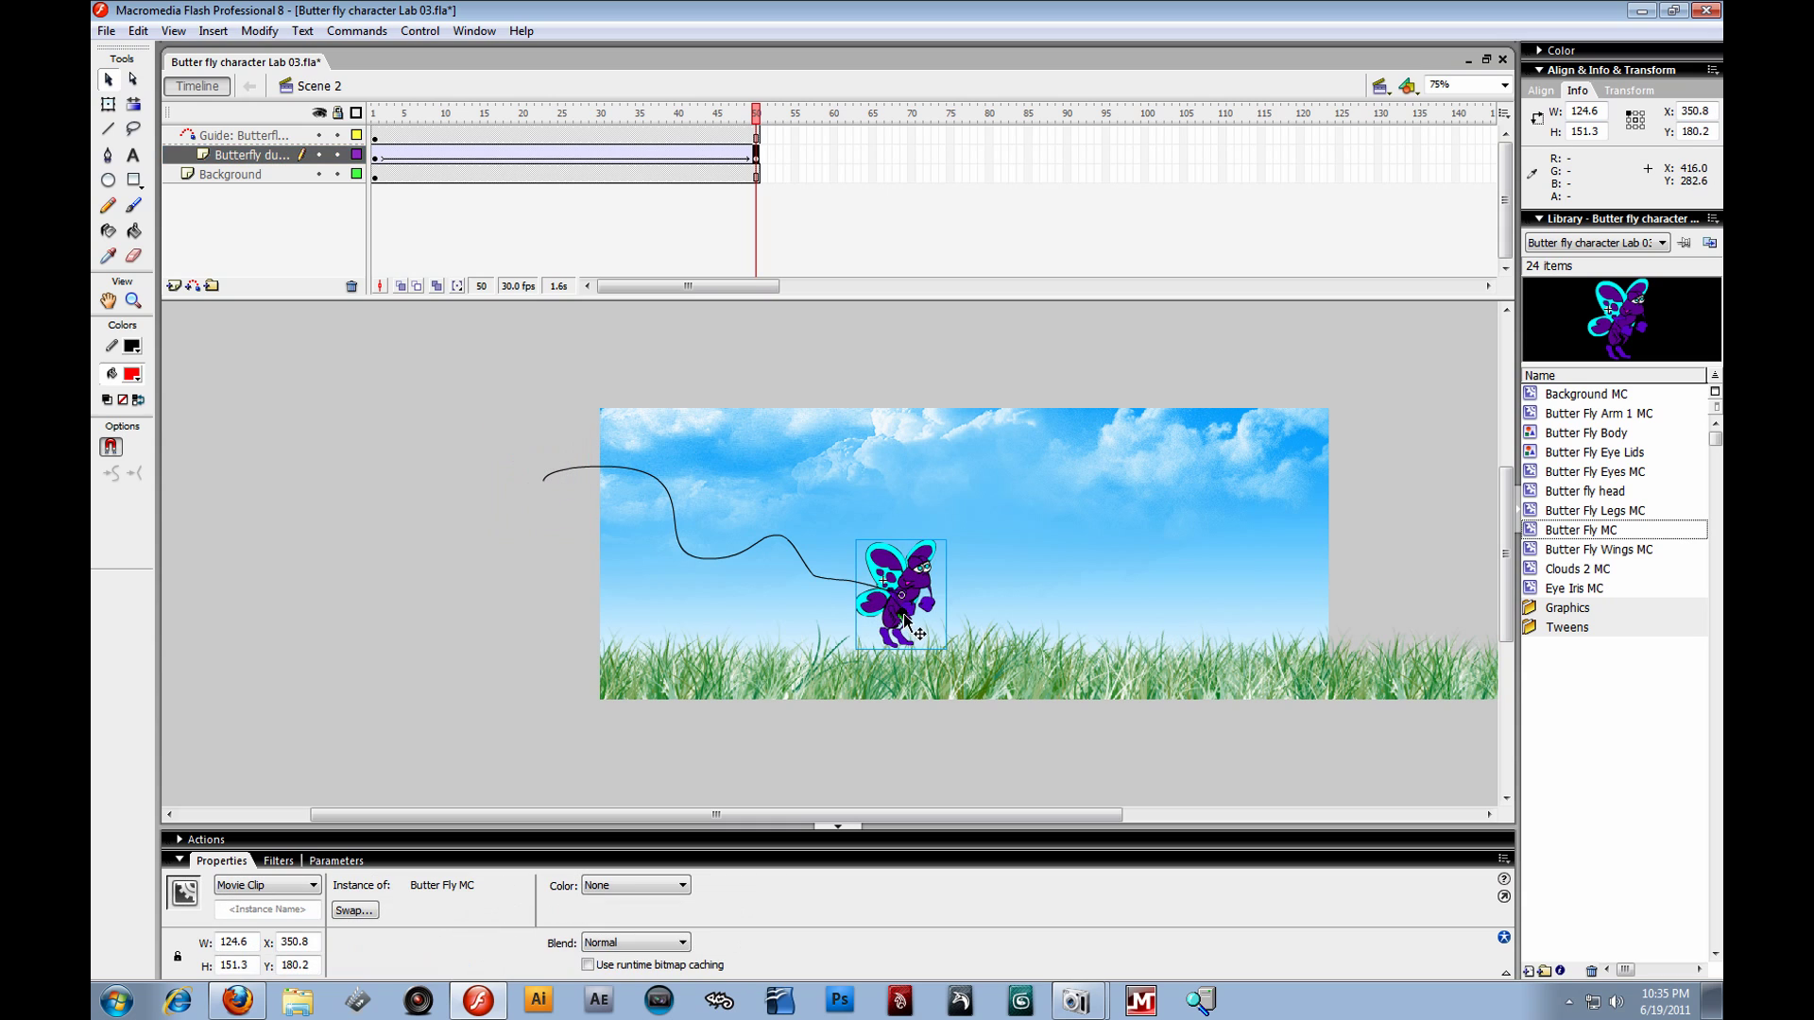
- Scrub and play the Scene 2 timeline to check the butterfly's movement along the guide path
drag(757, 121, 793, 255)
click(733, 440)
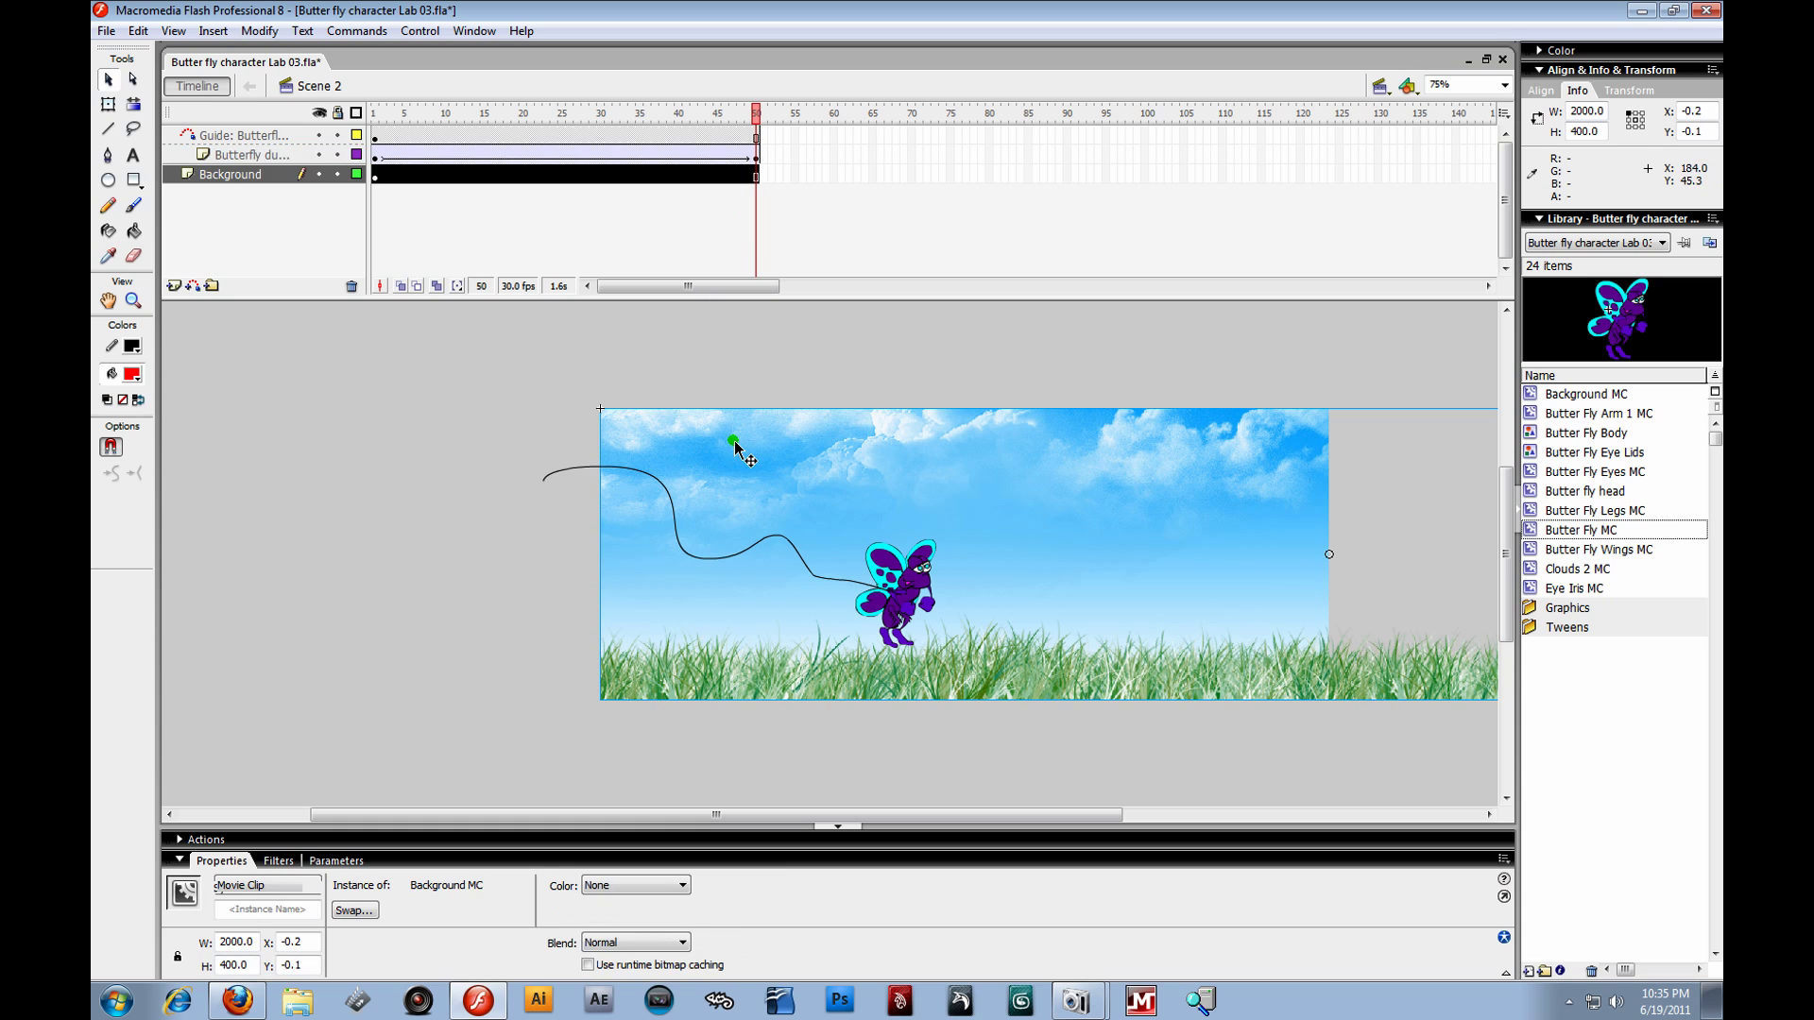
drag(756, 120, 1001, 357)
key(Return)
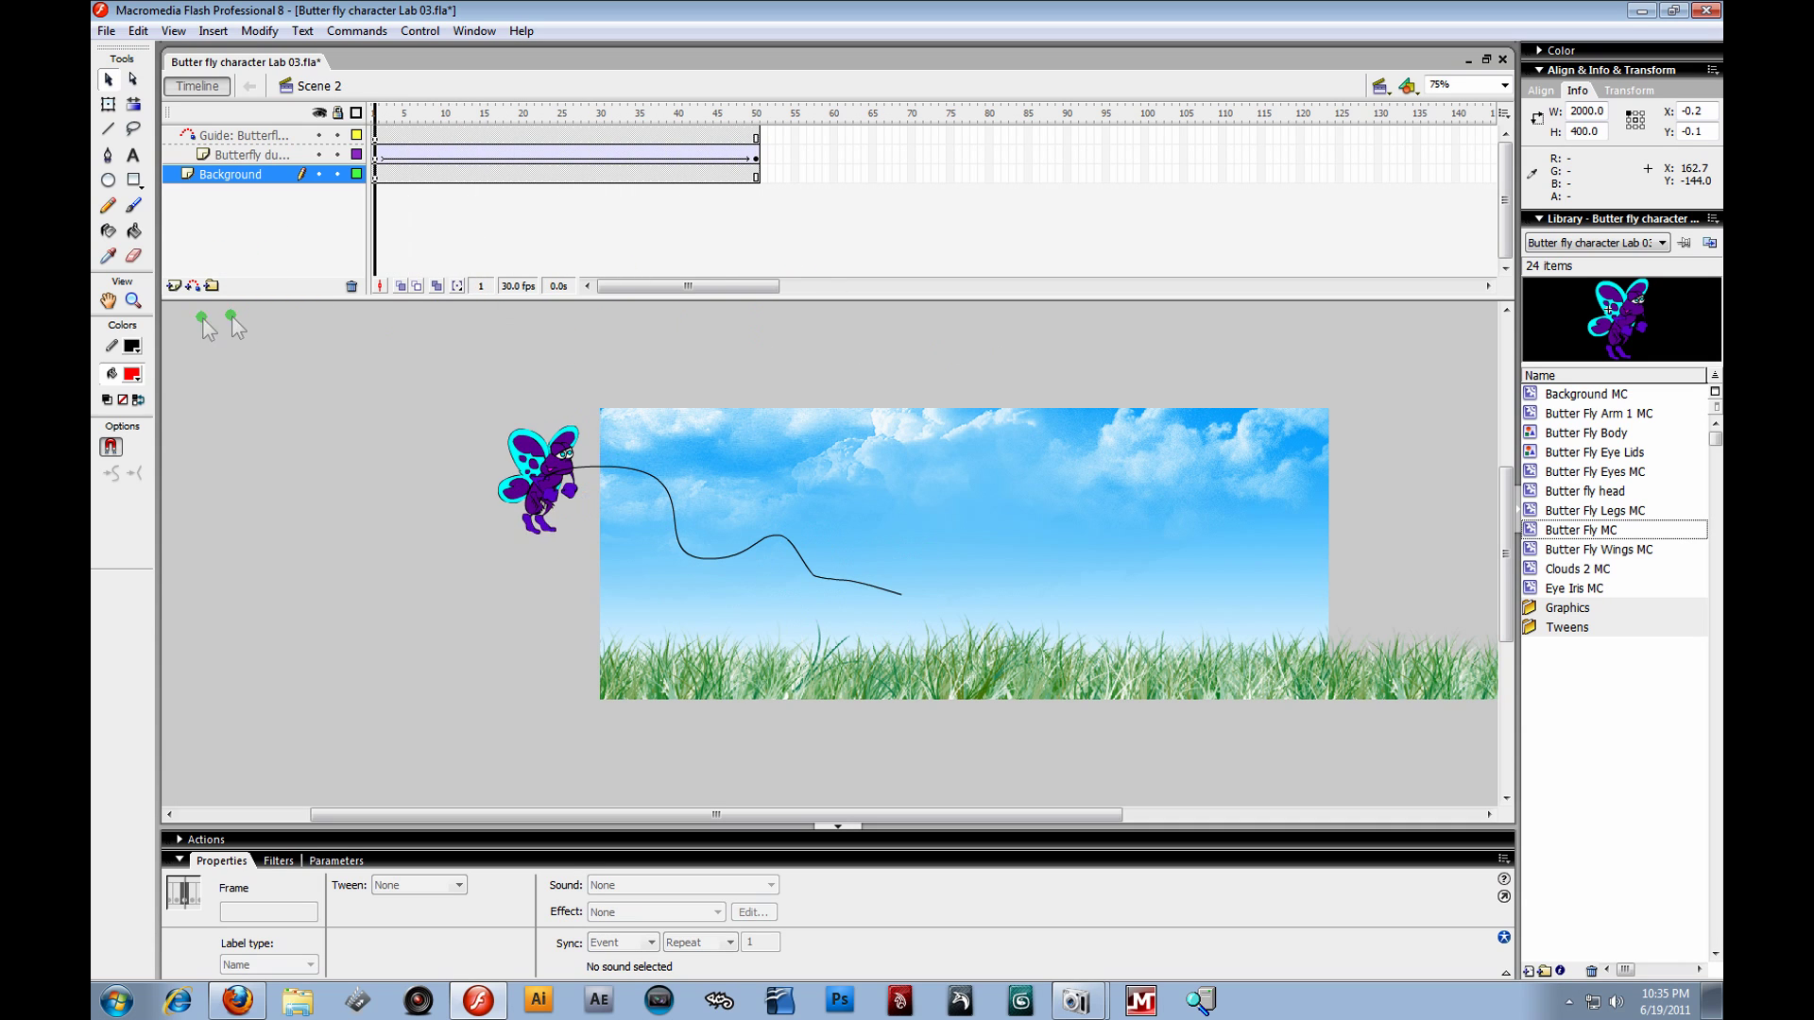
- Add a layer above the butterfly's motion guide layer and view the movie preview in the browser
click(208, 138)
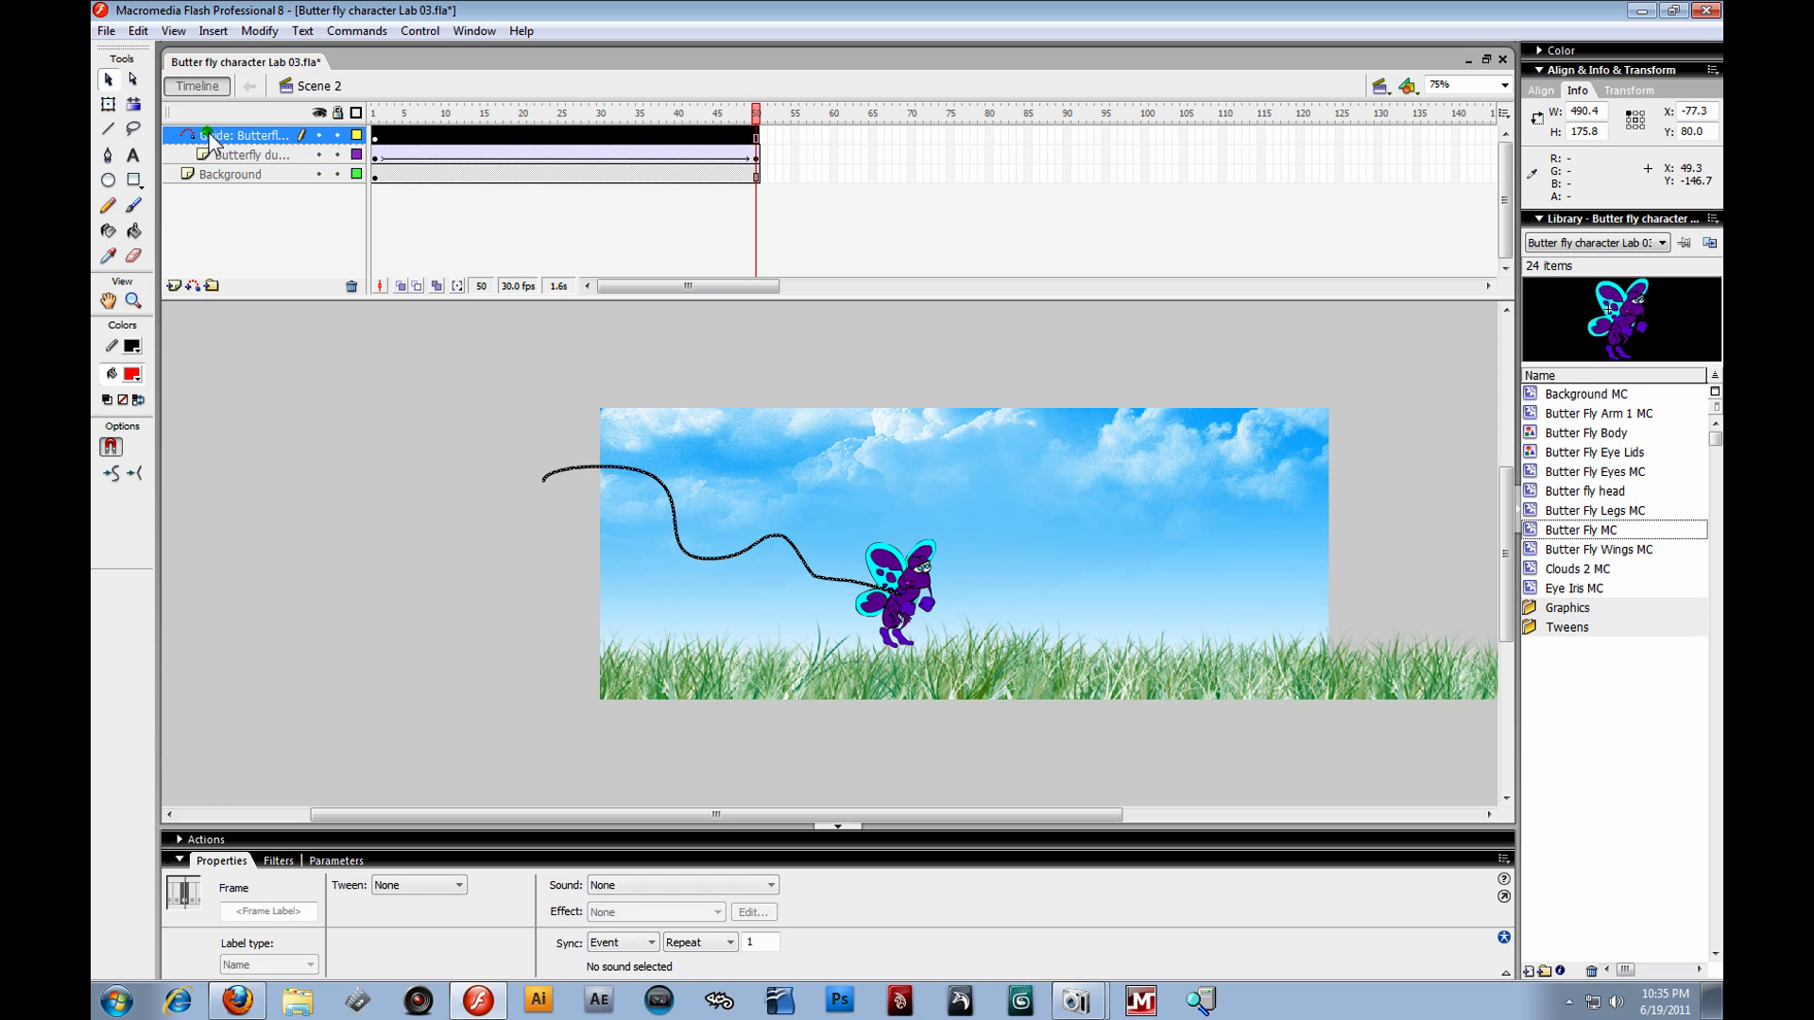
click(175, 287)
key(ctrl+Return)
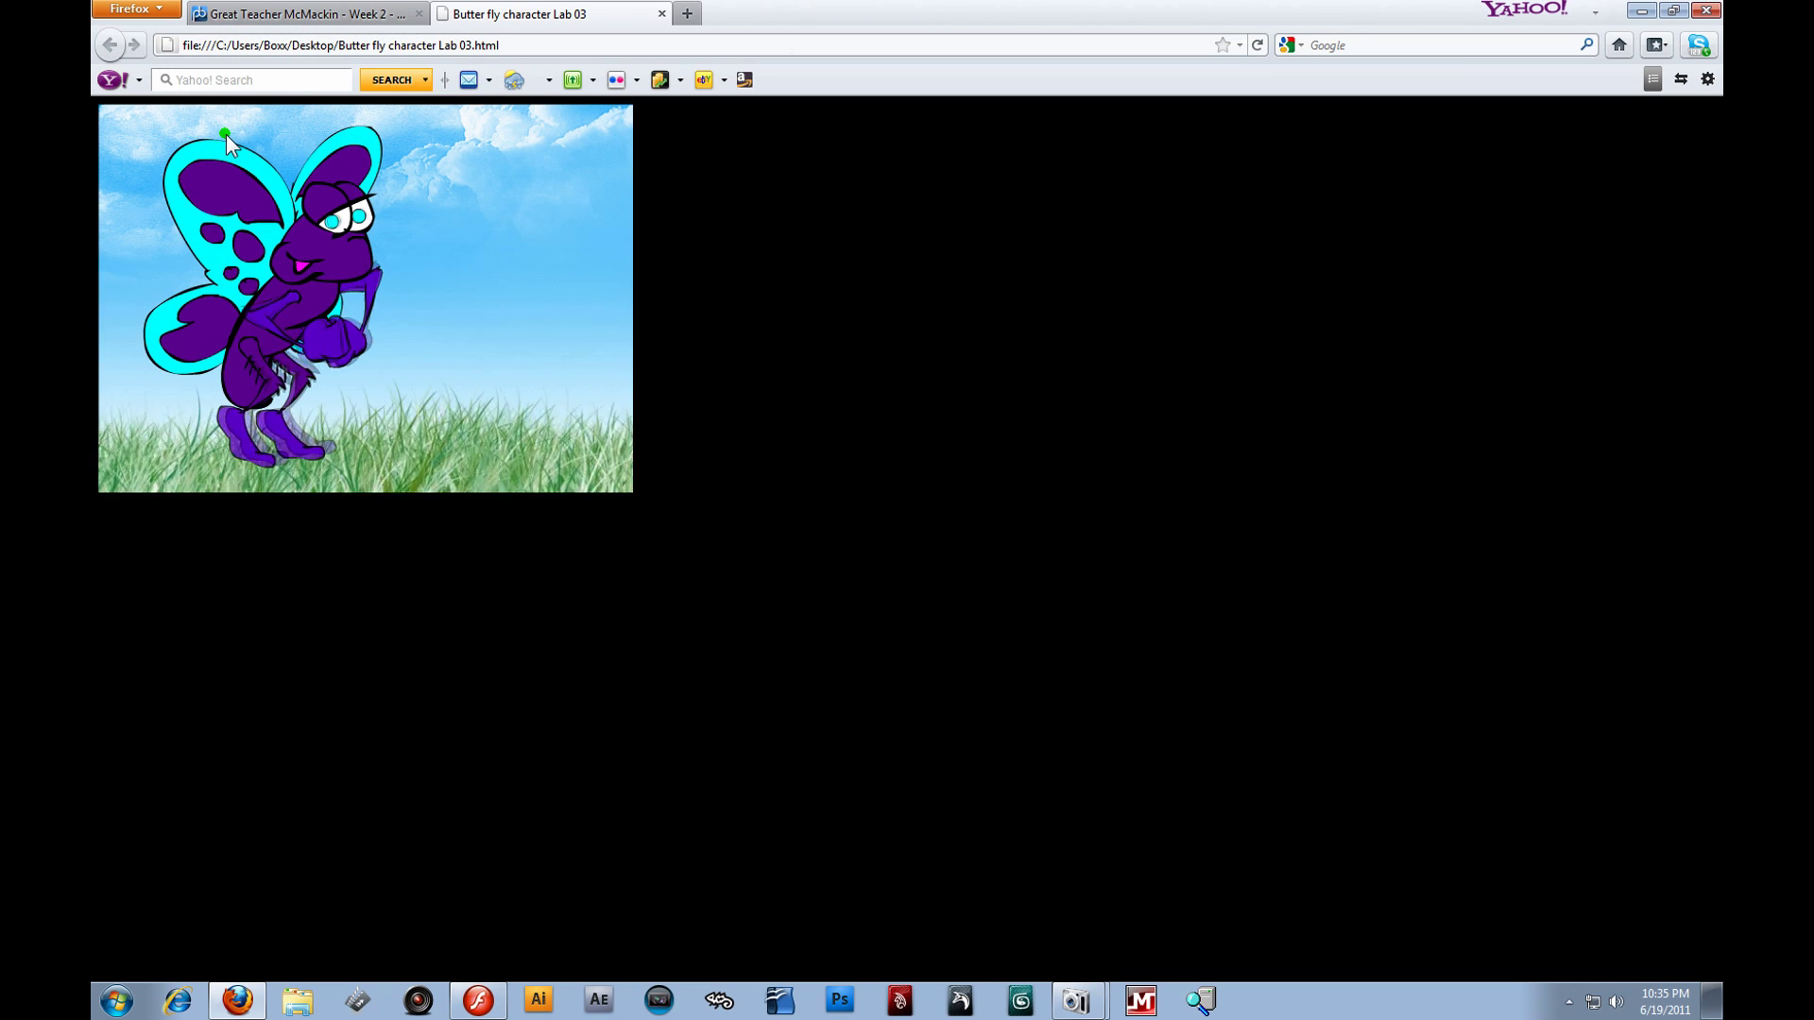
click(1642, 11)
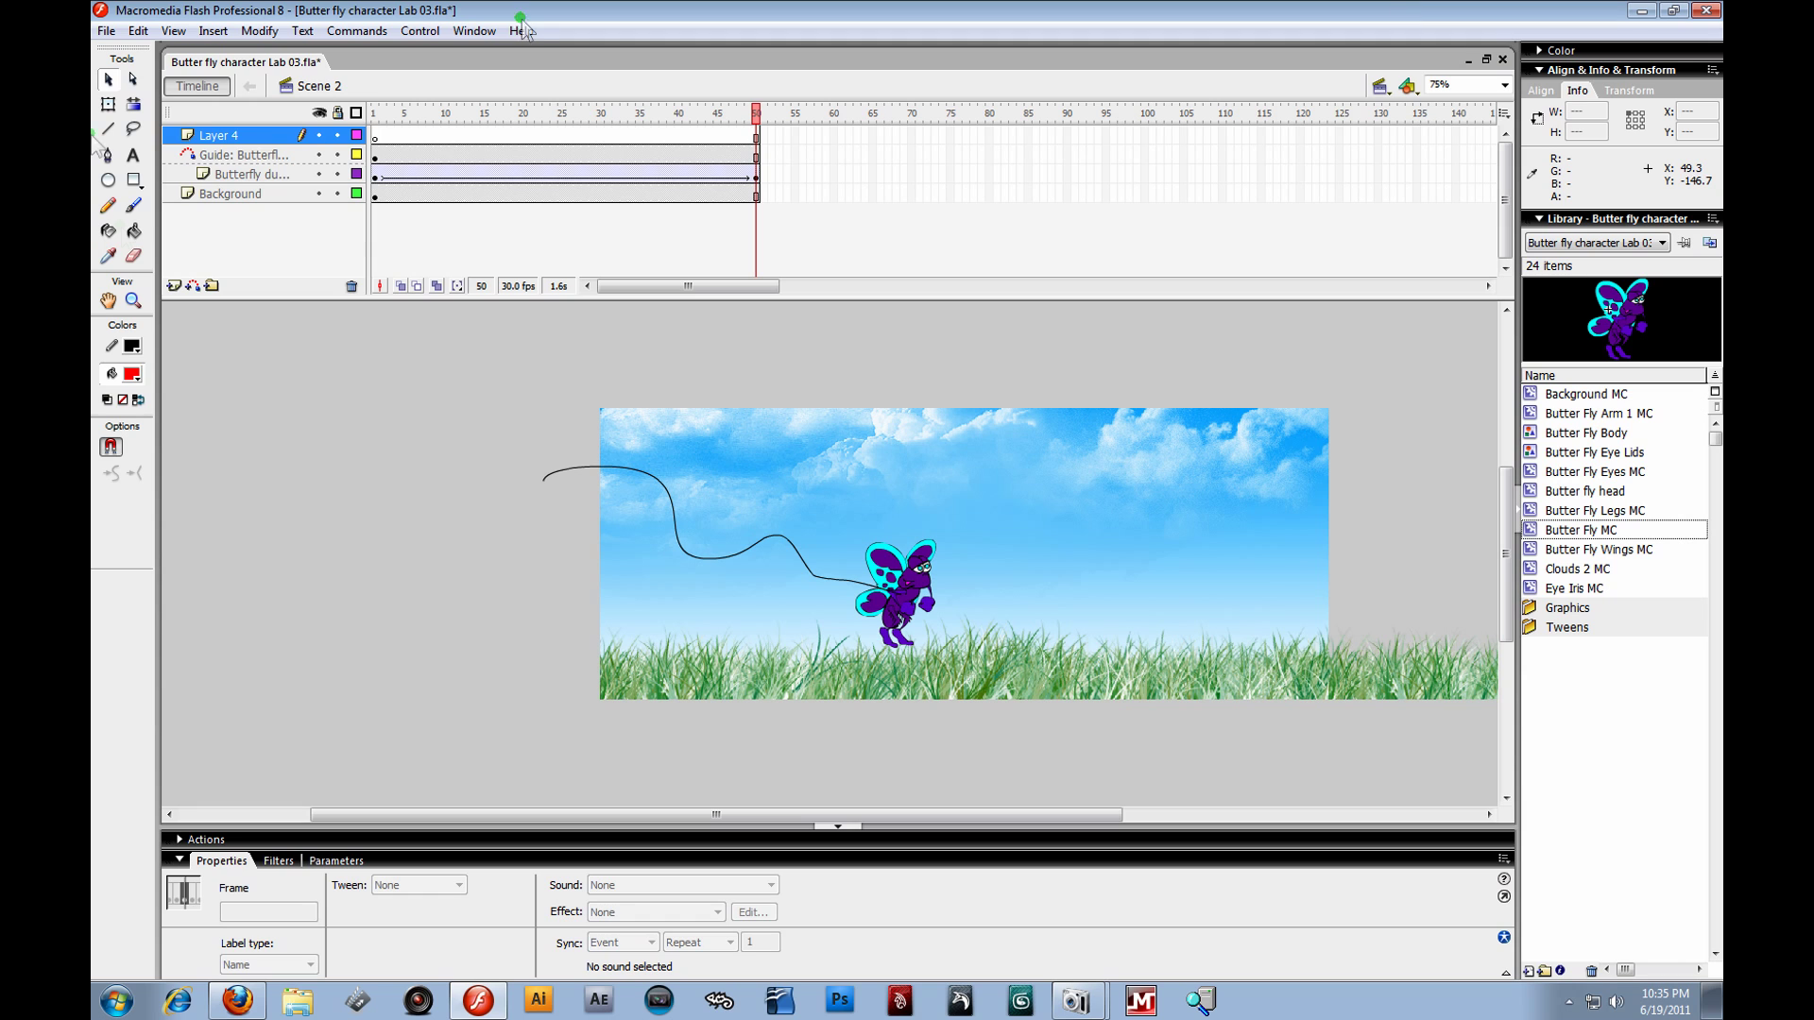
- Rename the new layer above the motion guide as Actions
double_click(217, 135)
key(BackSpace)
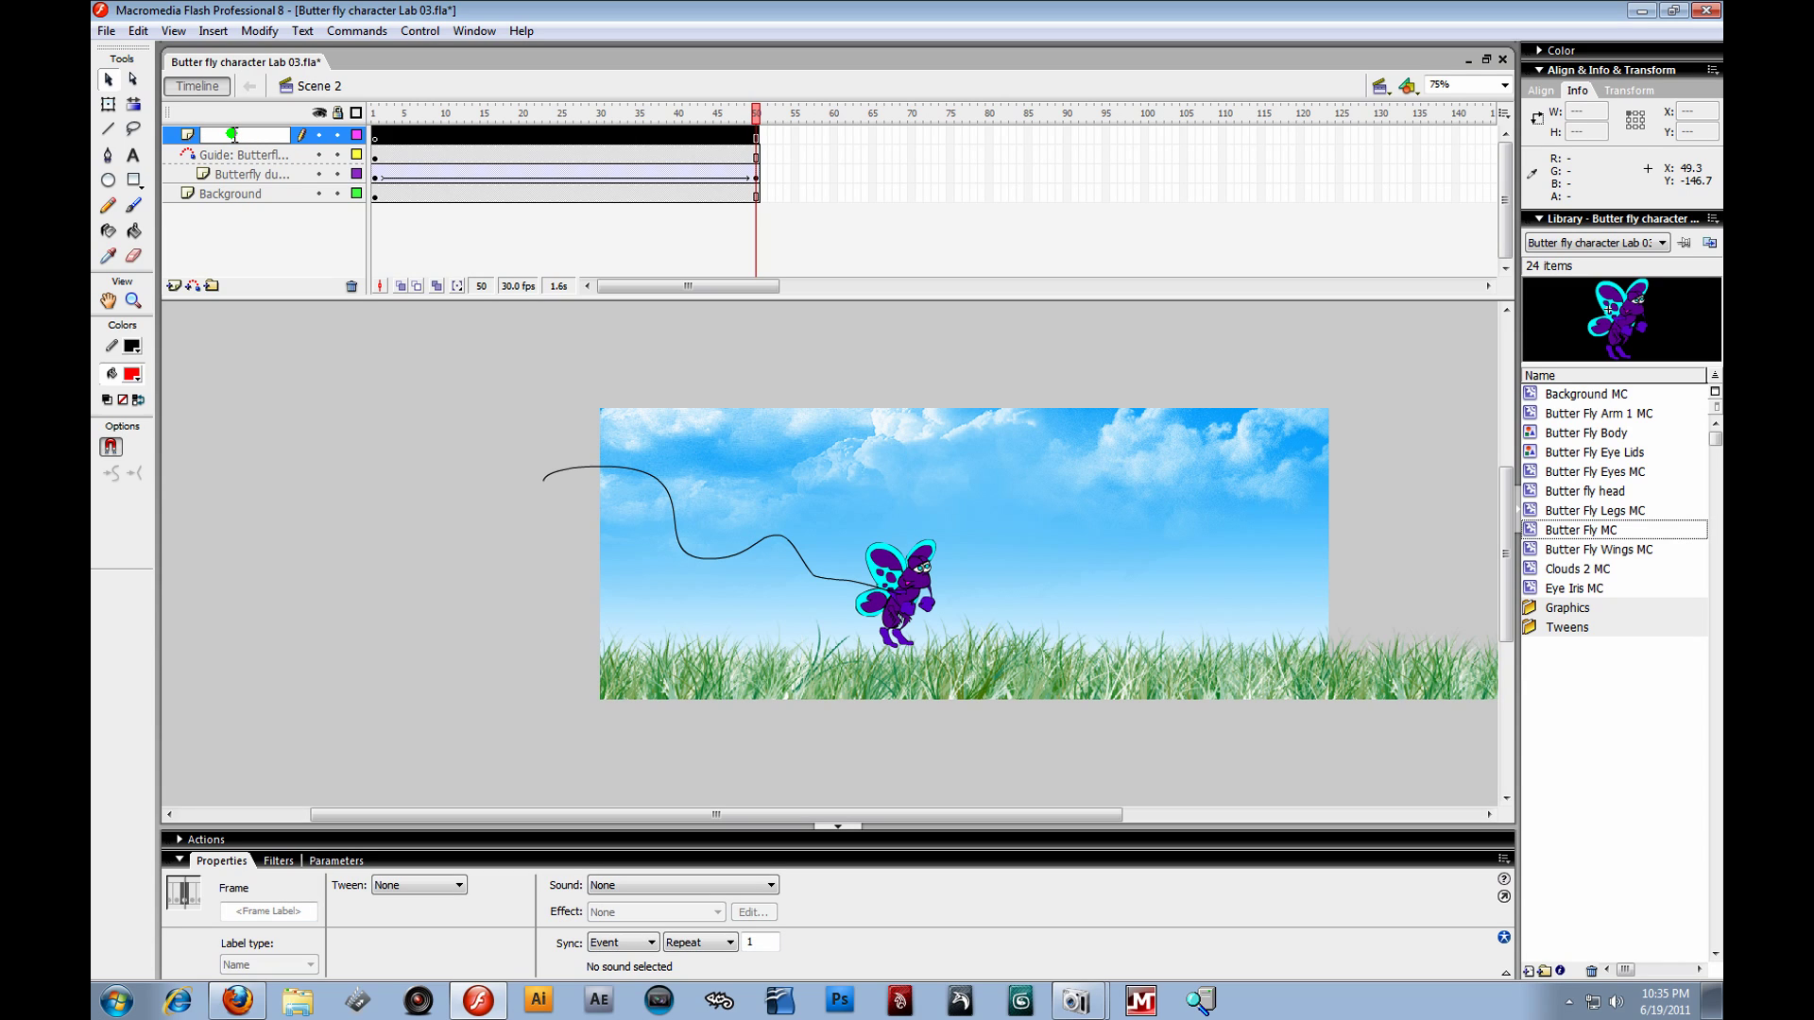
text(Actions)
key(Return)
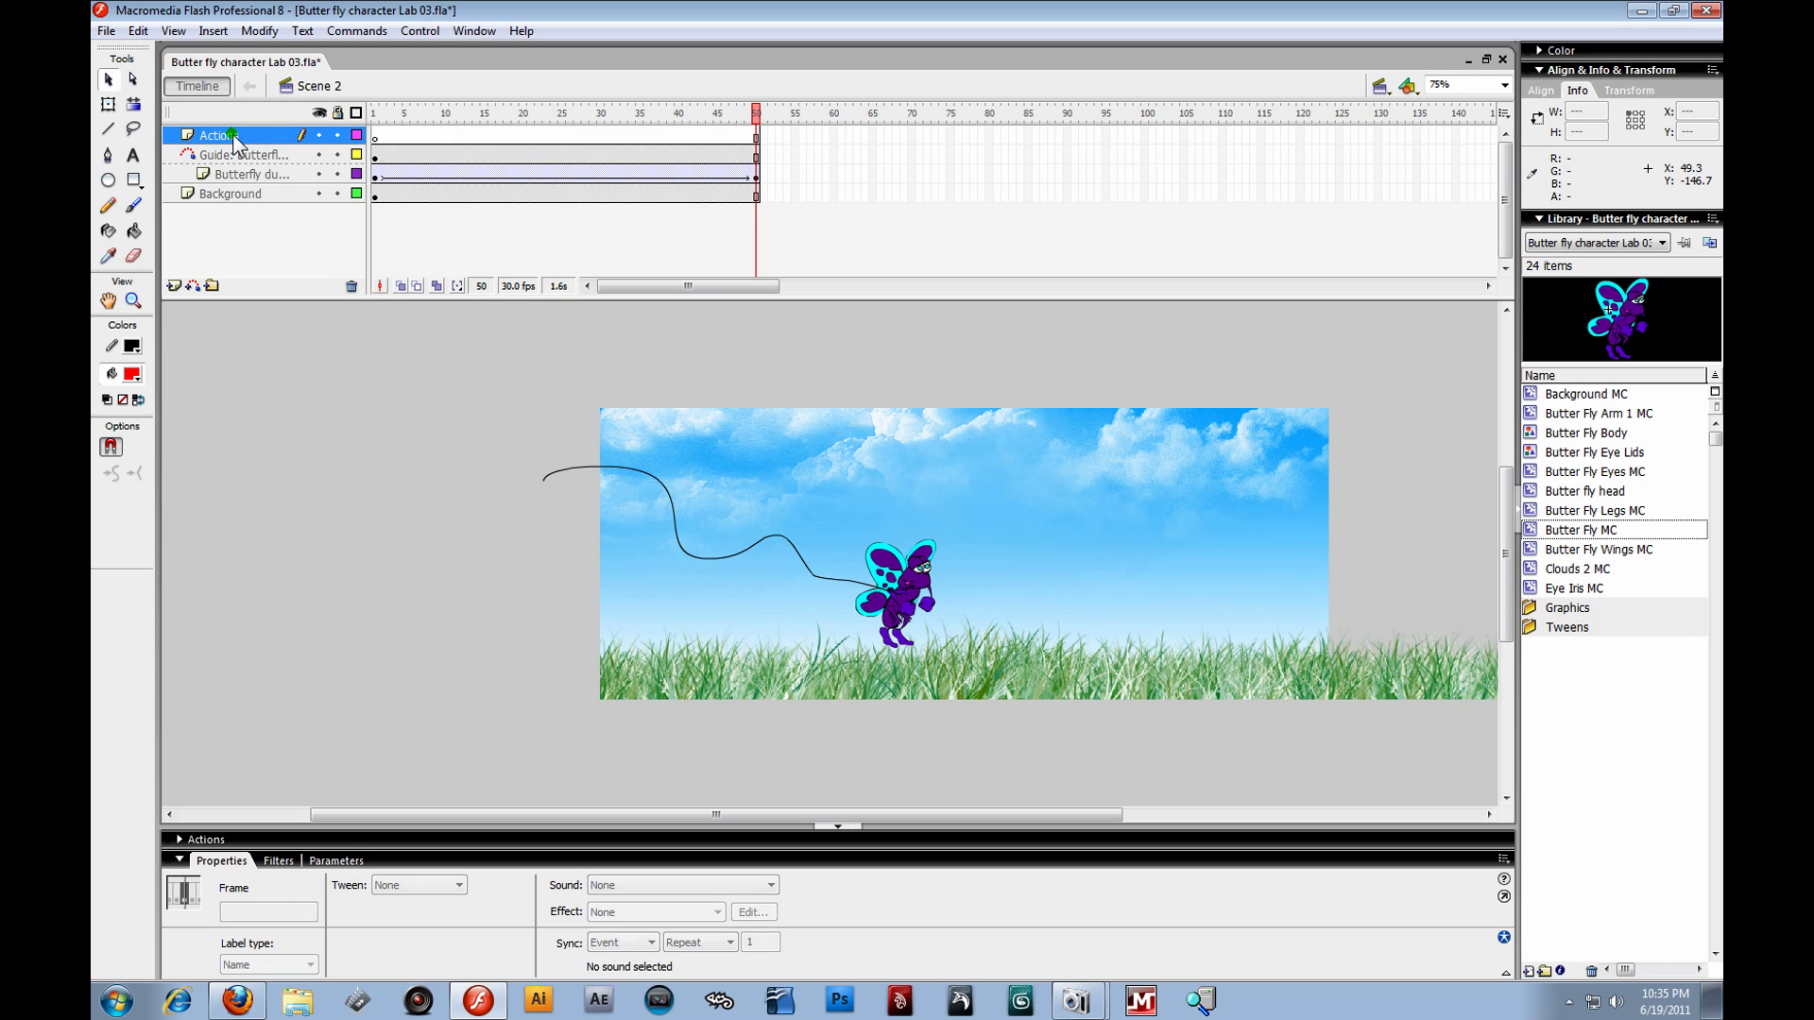
- Insert a blank keyframe at frame 50 of the Actions layer
click(755, 135)
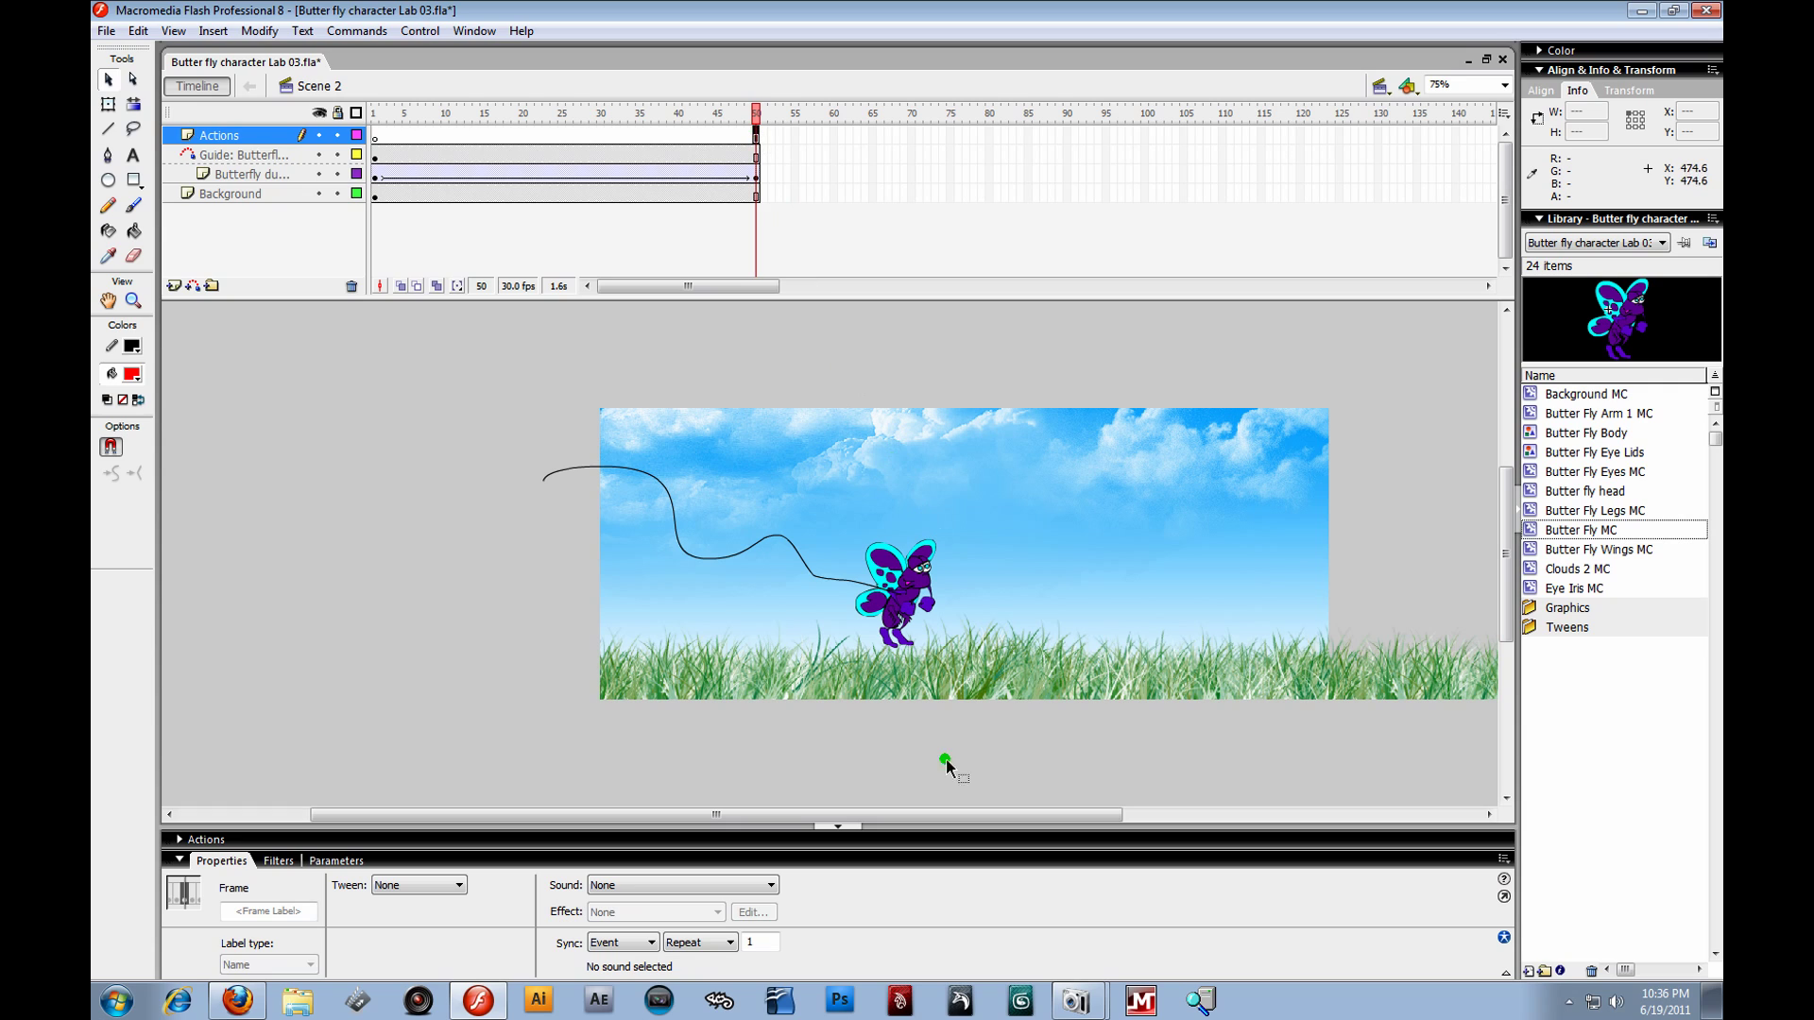
click(914, 606)
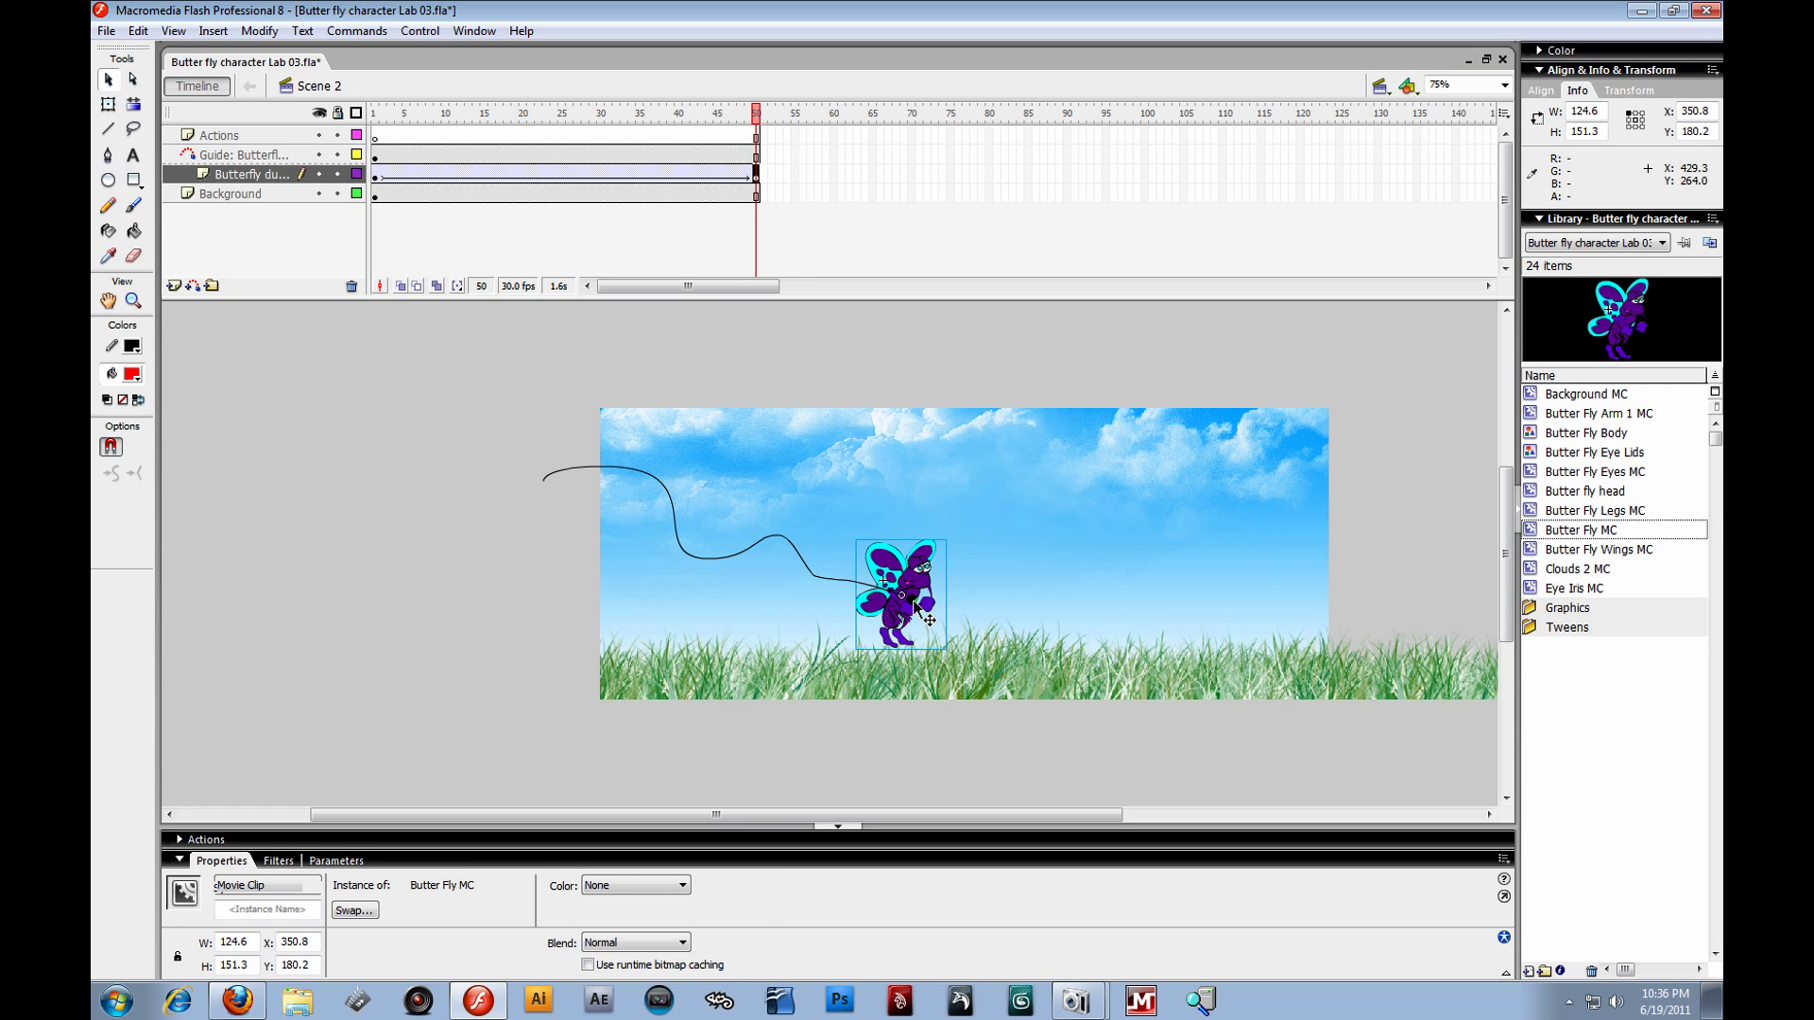
click(747, 648)
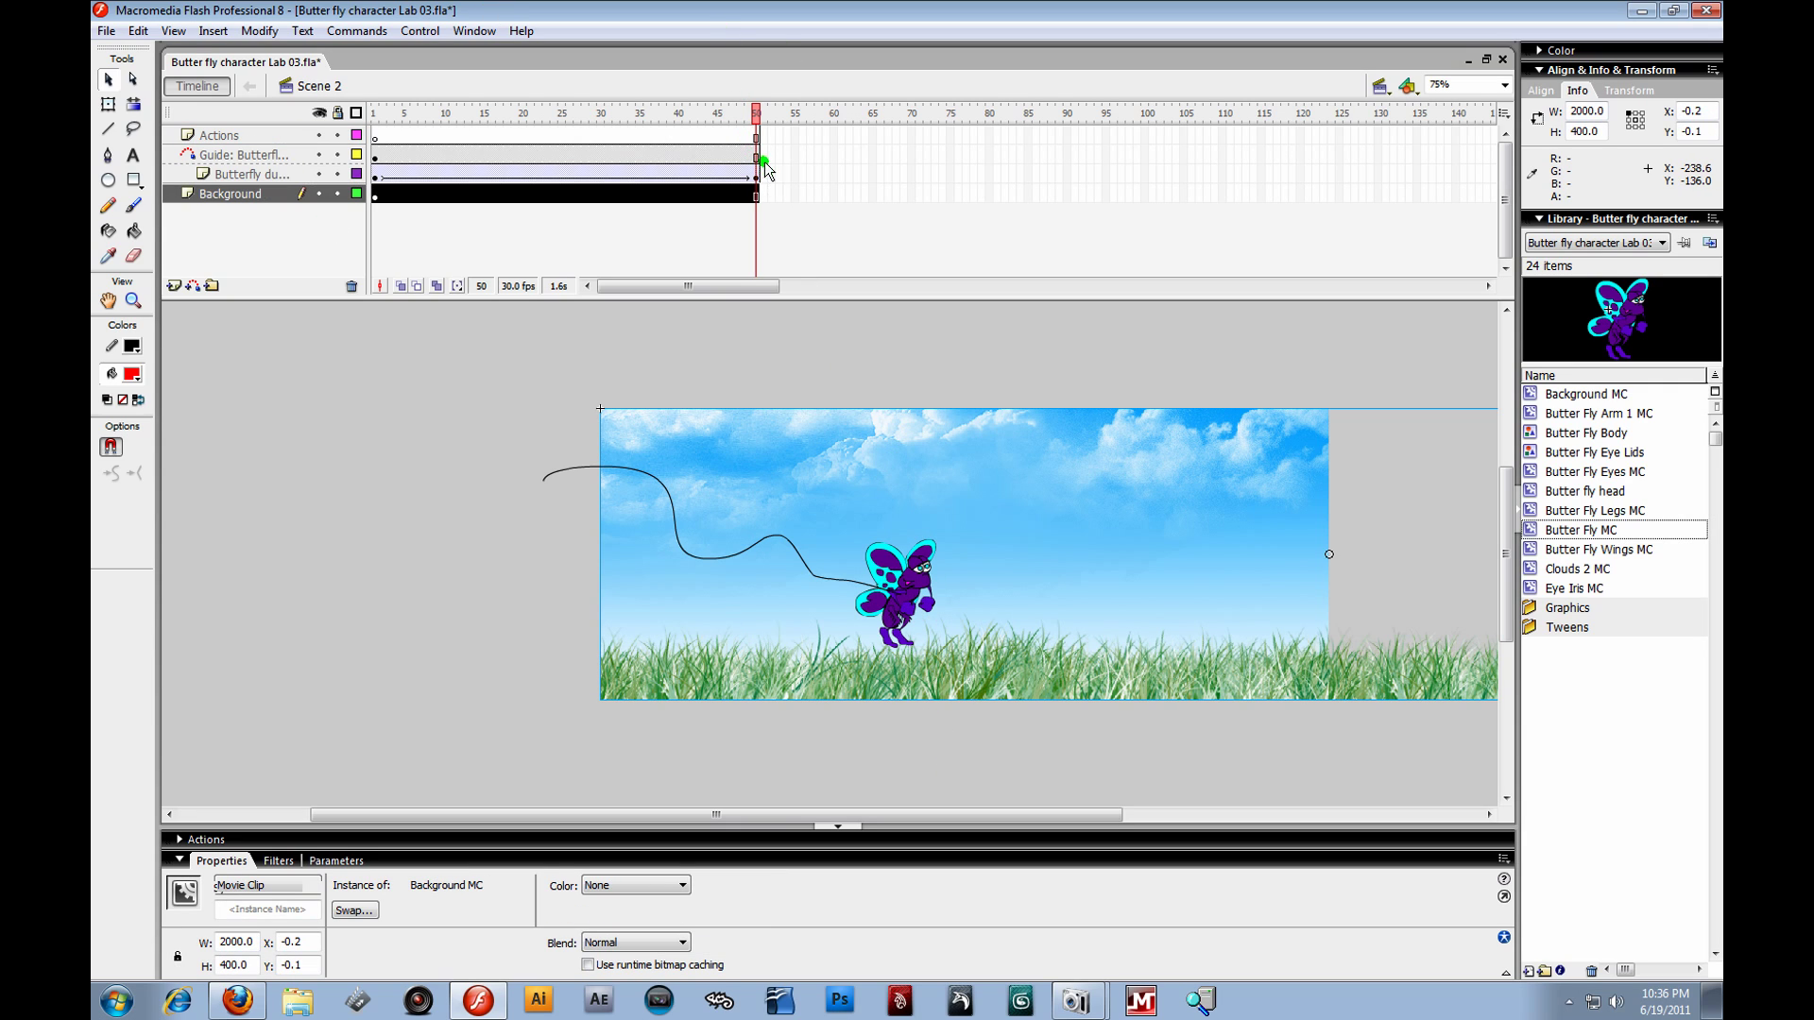
click(755, 136)
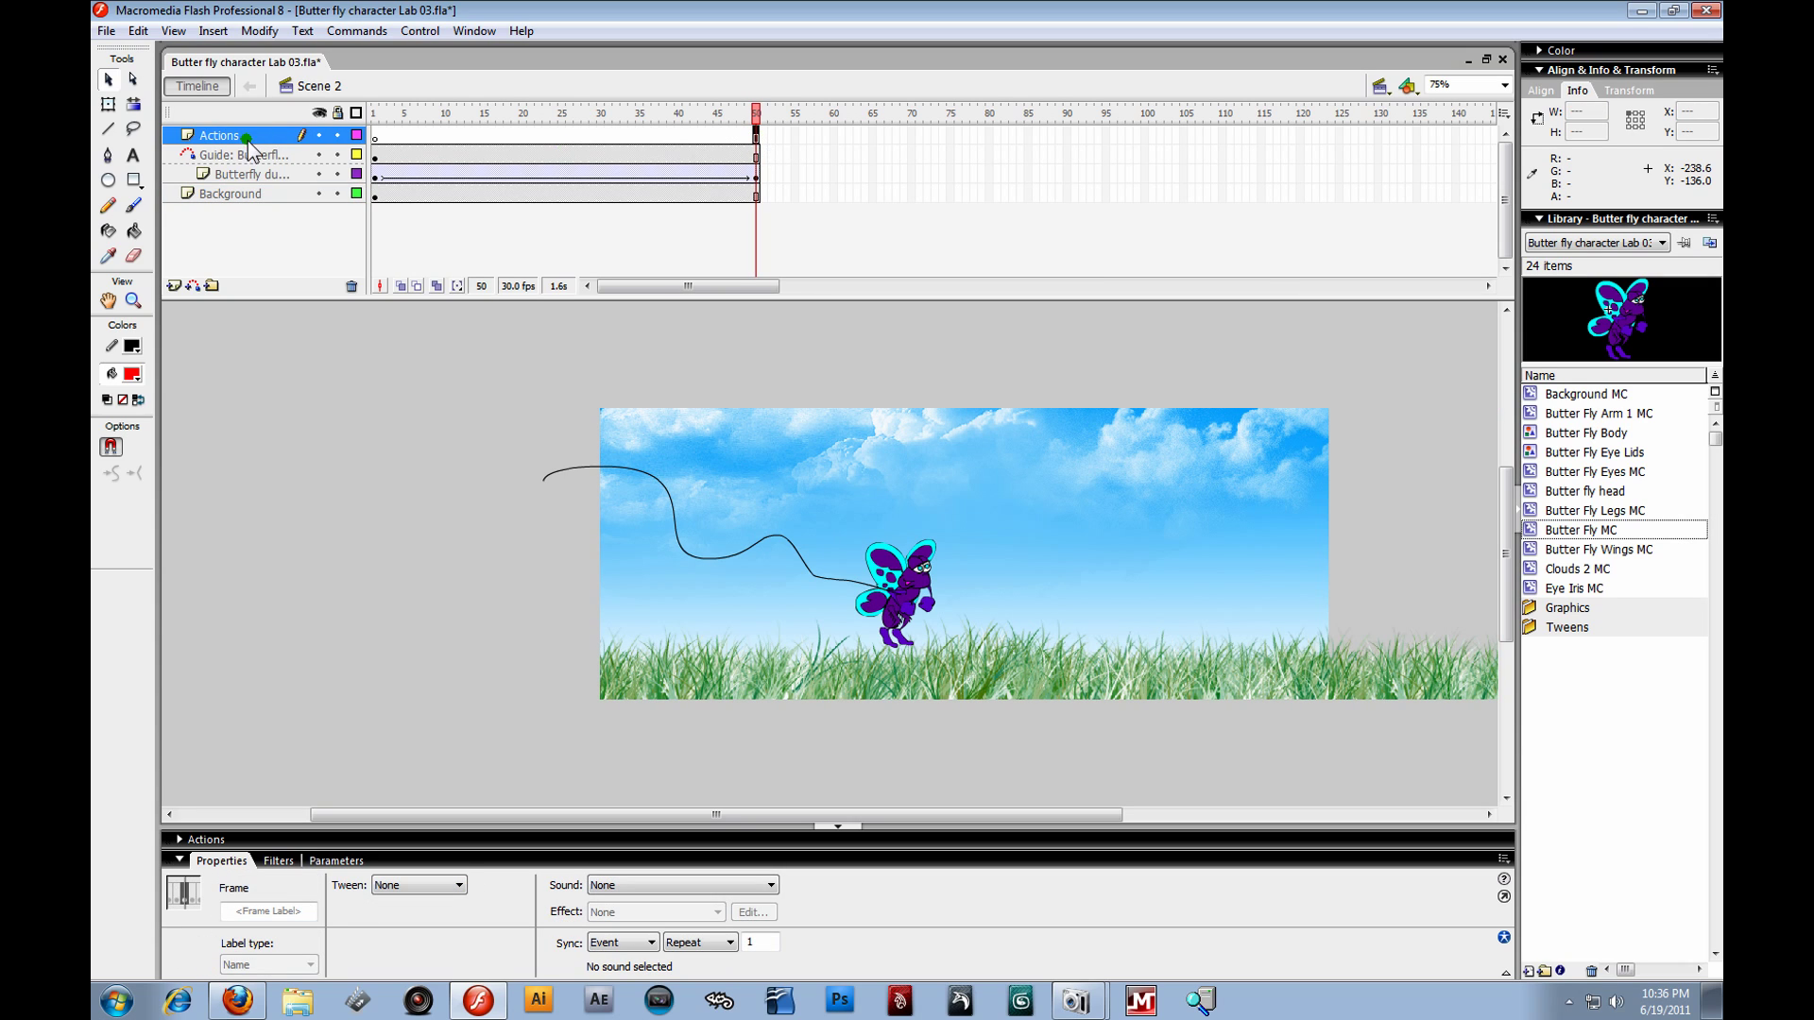
right_click(757, 140)
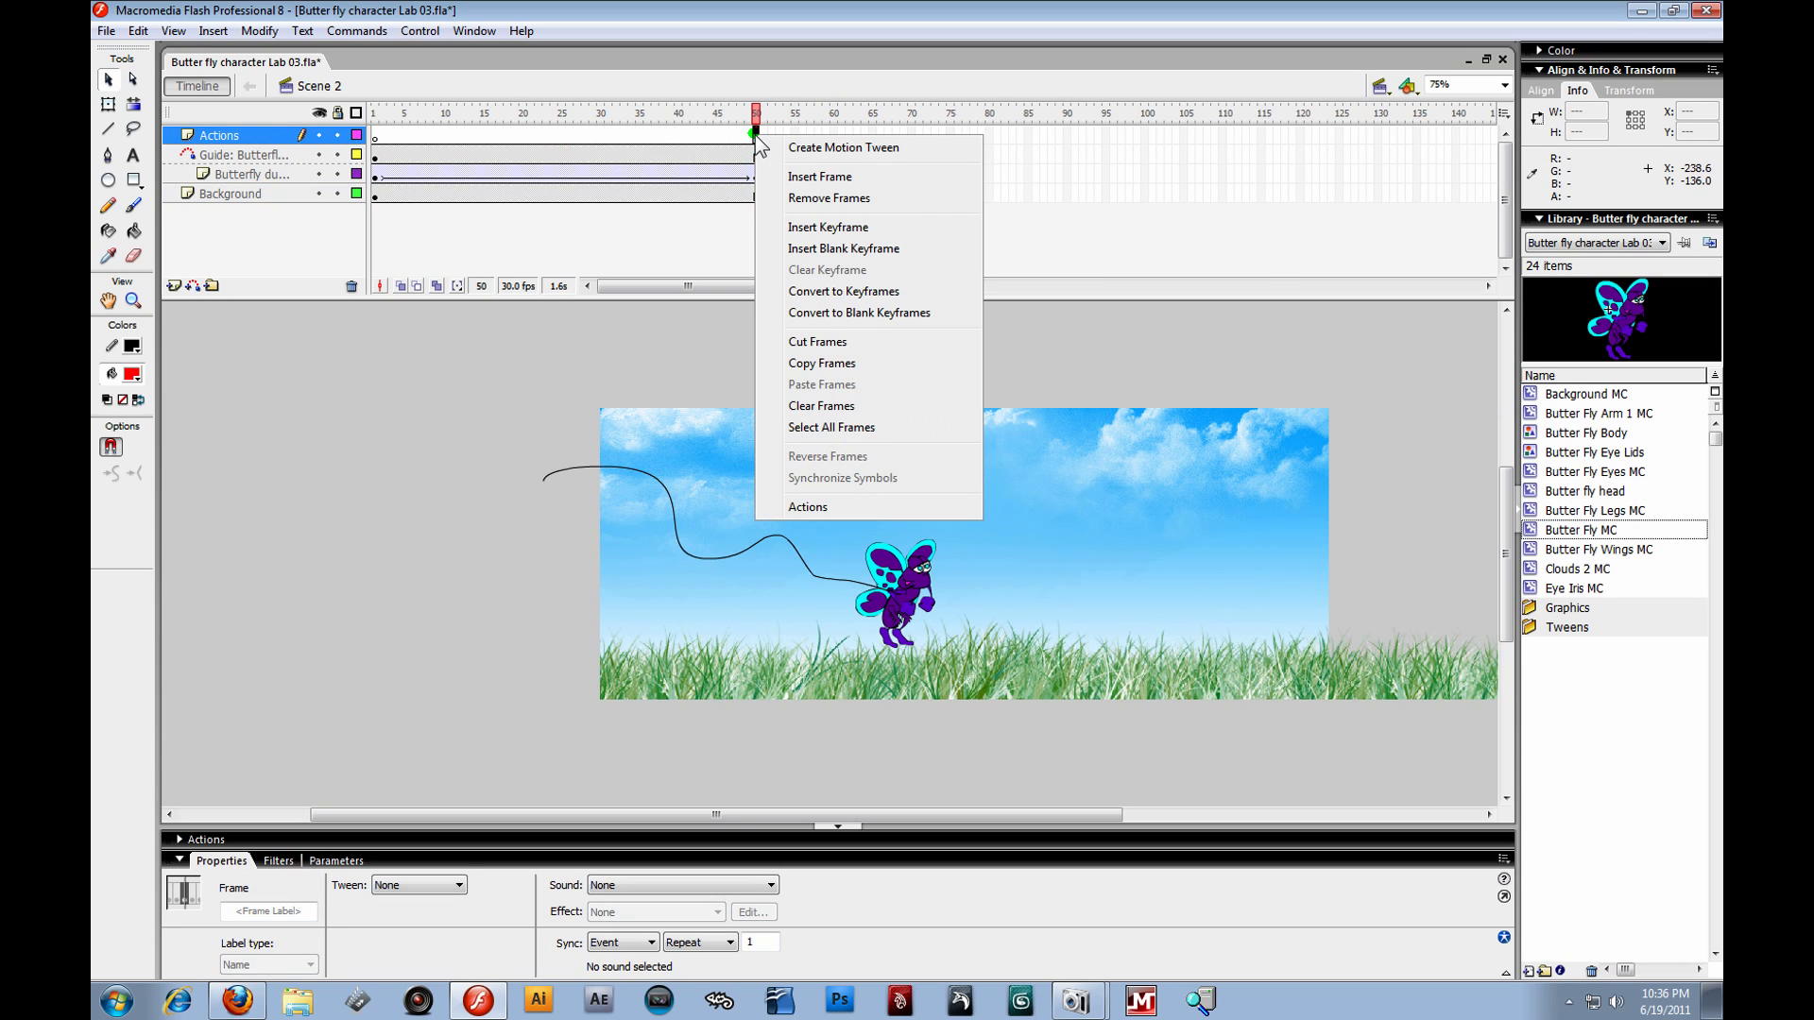
click(835, 246)
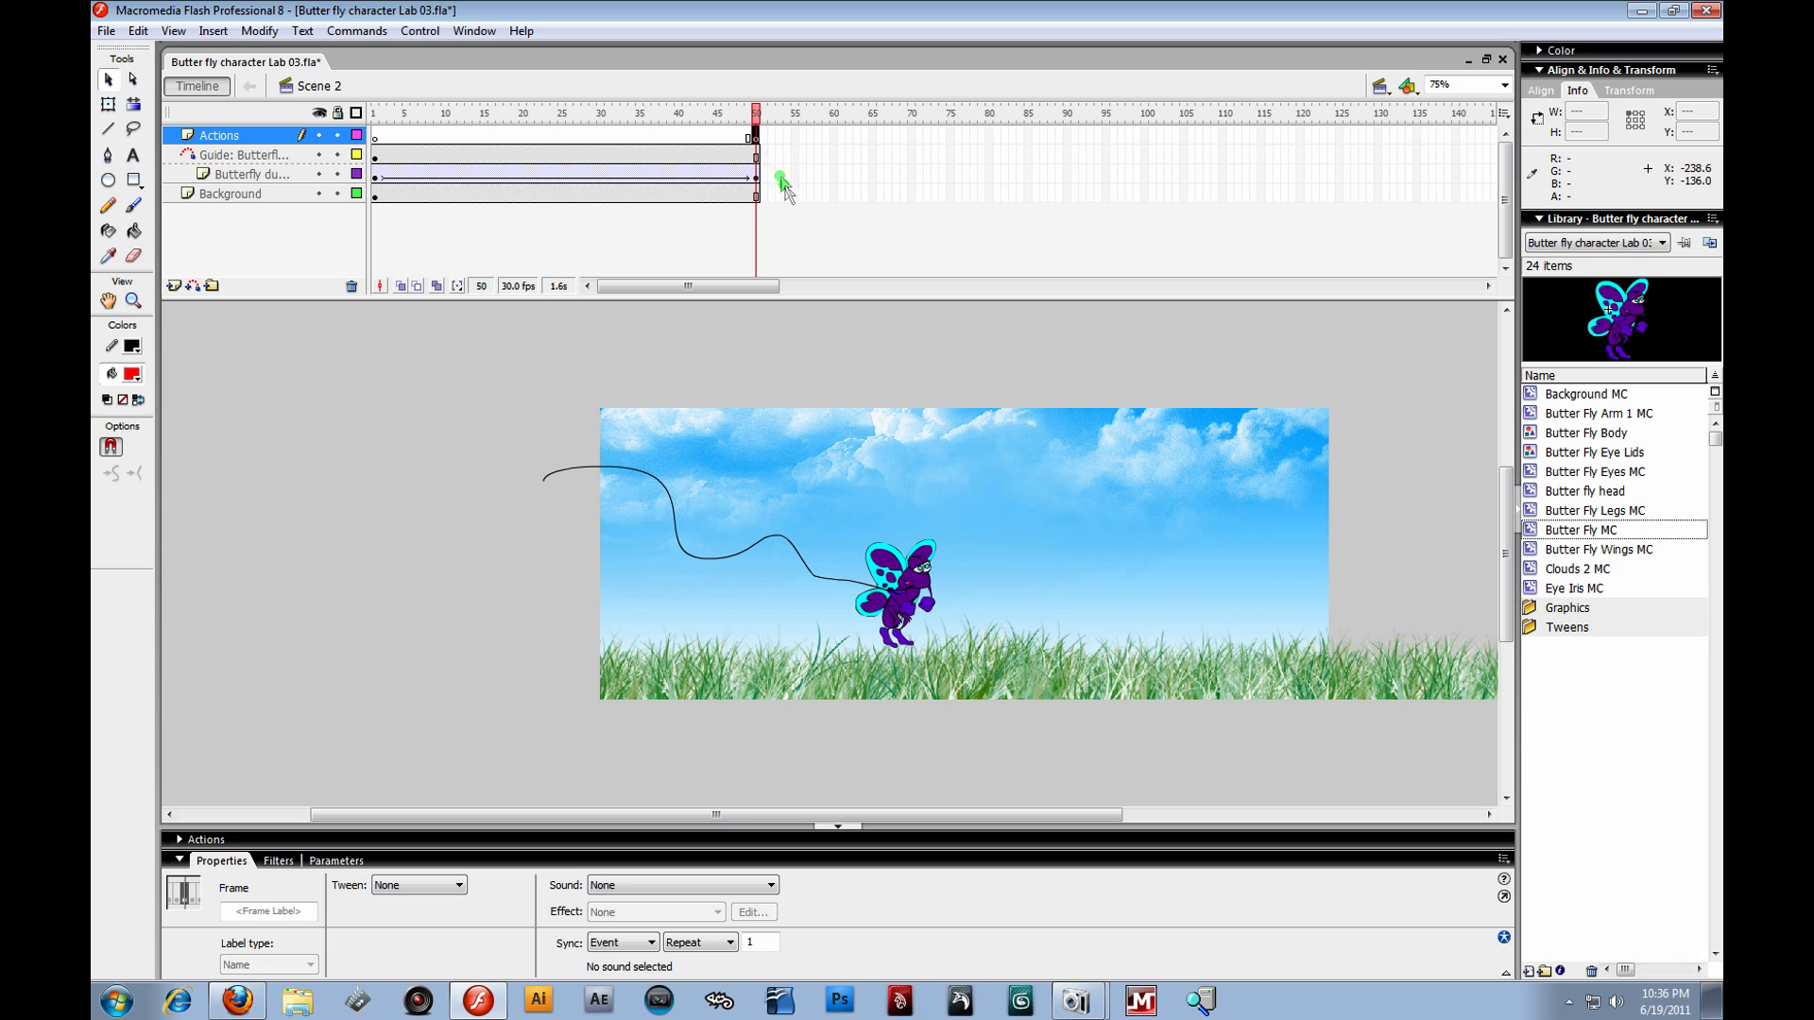
- Add a stop(); action to the Actions layer's keyframe at frame 50, and collapse the script editor
drag(755, 107, 658, 113)
click(758, 138)
right_click(760, 143)
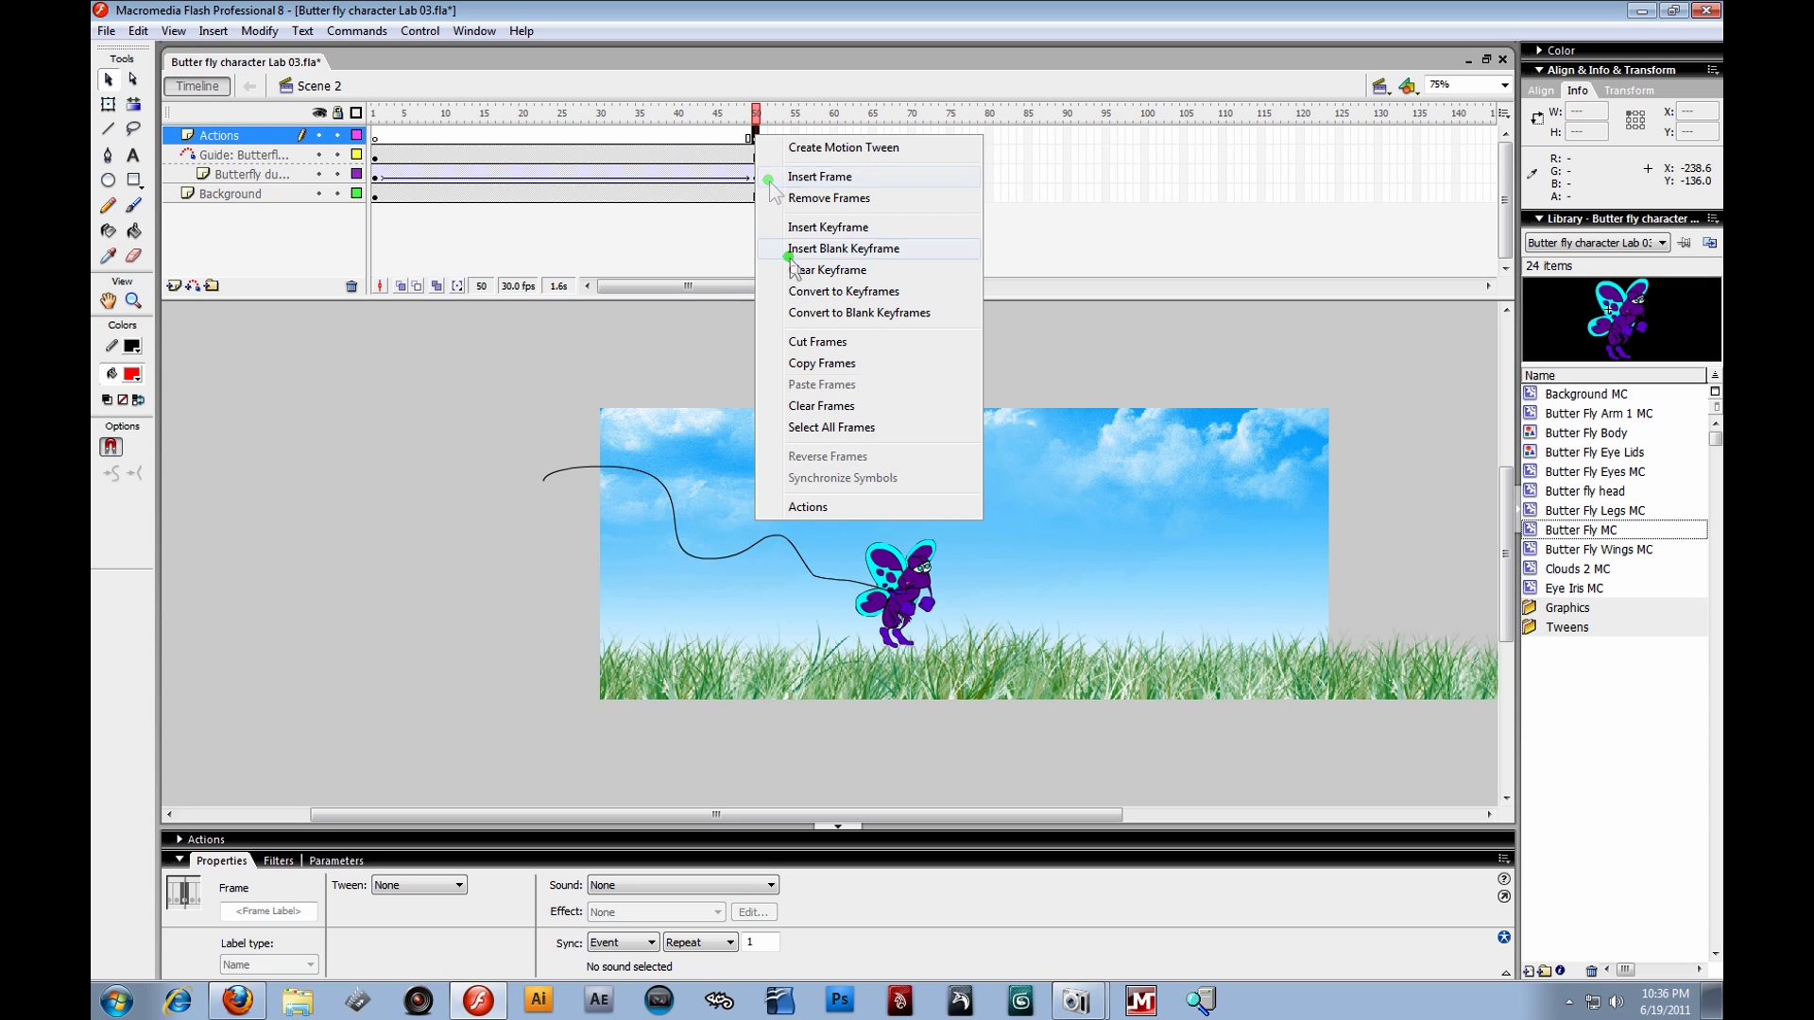
click(835, 499)
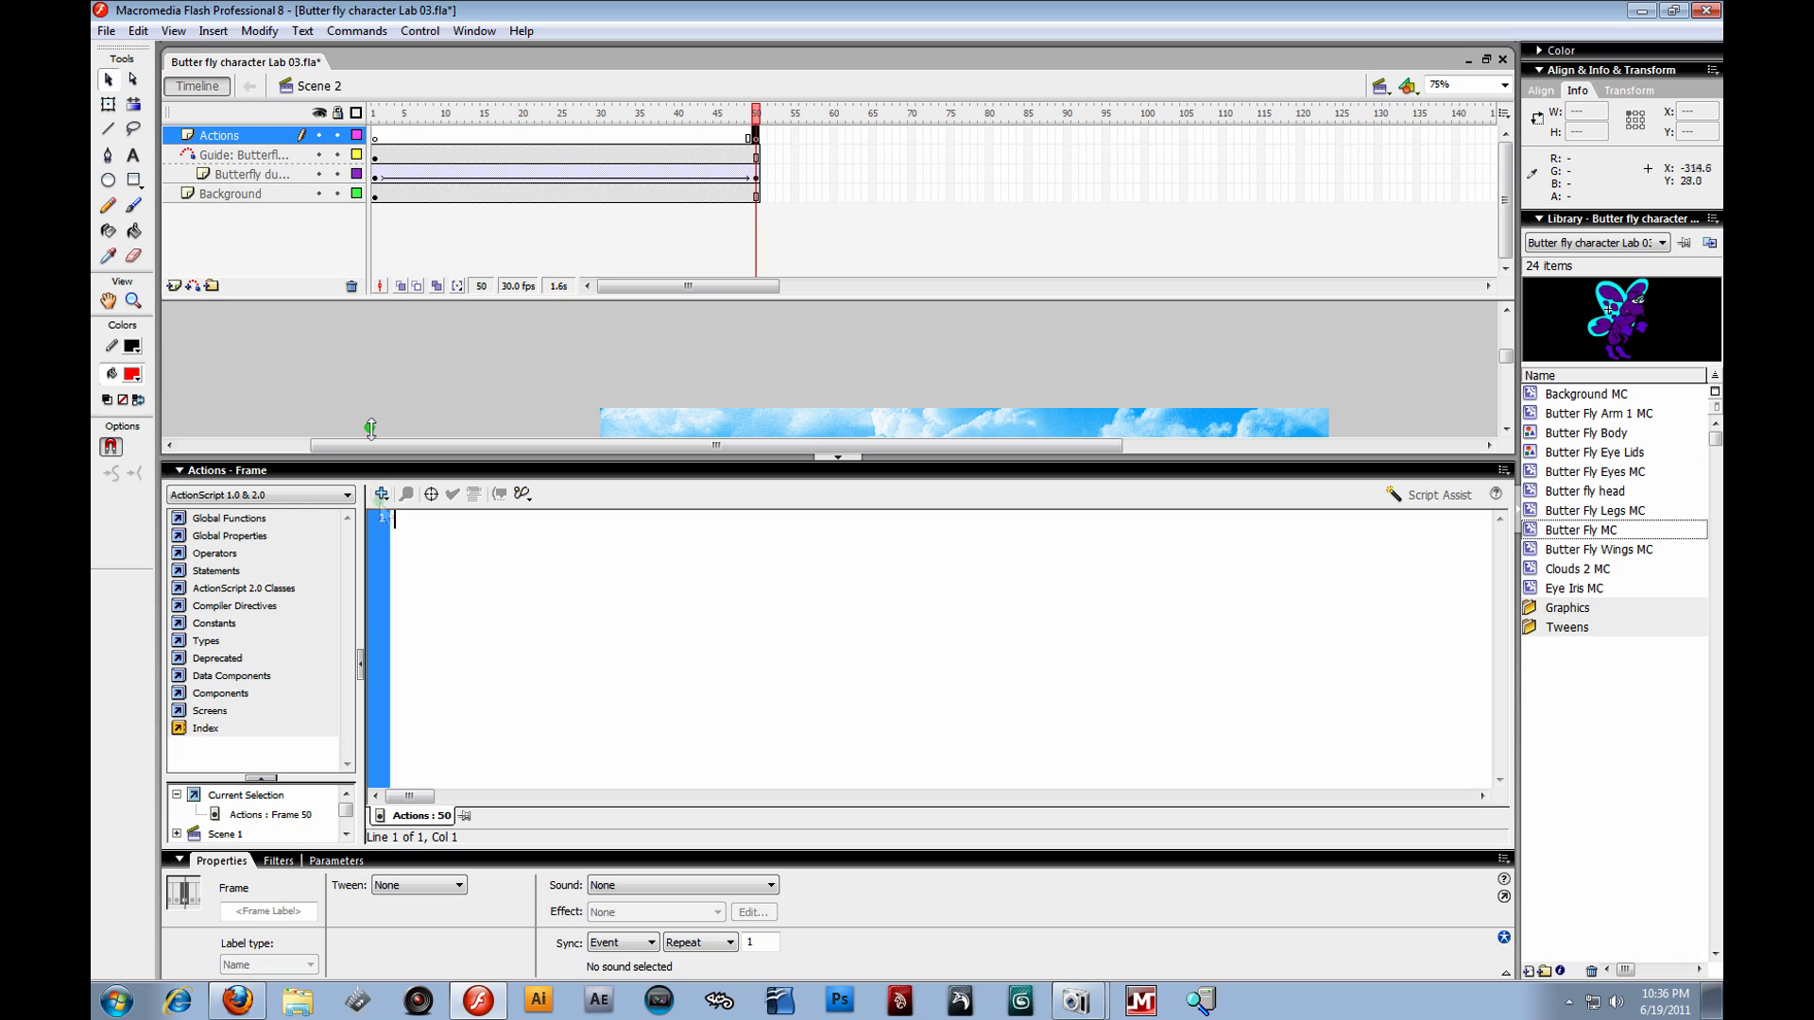
click(381, 495)
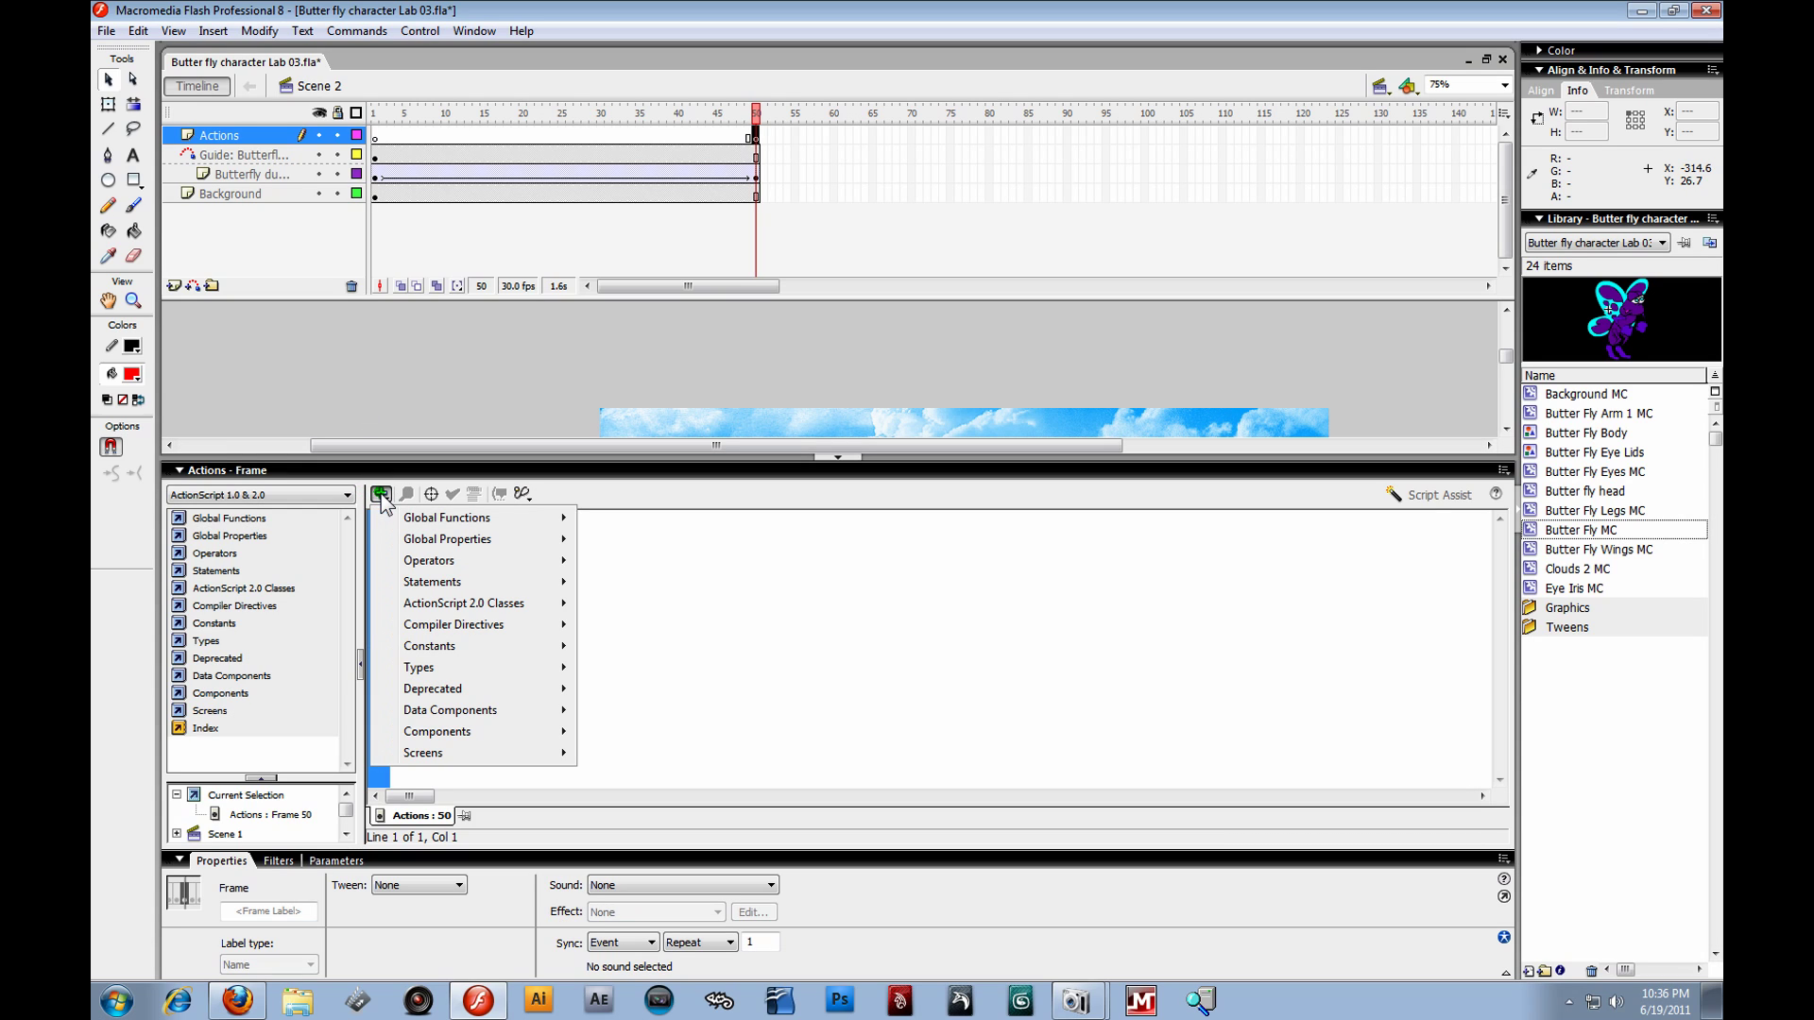
mouse_move(413, 521)
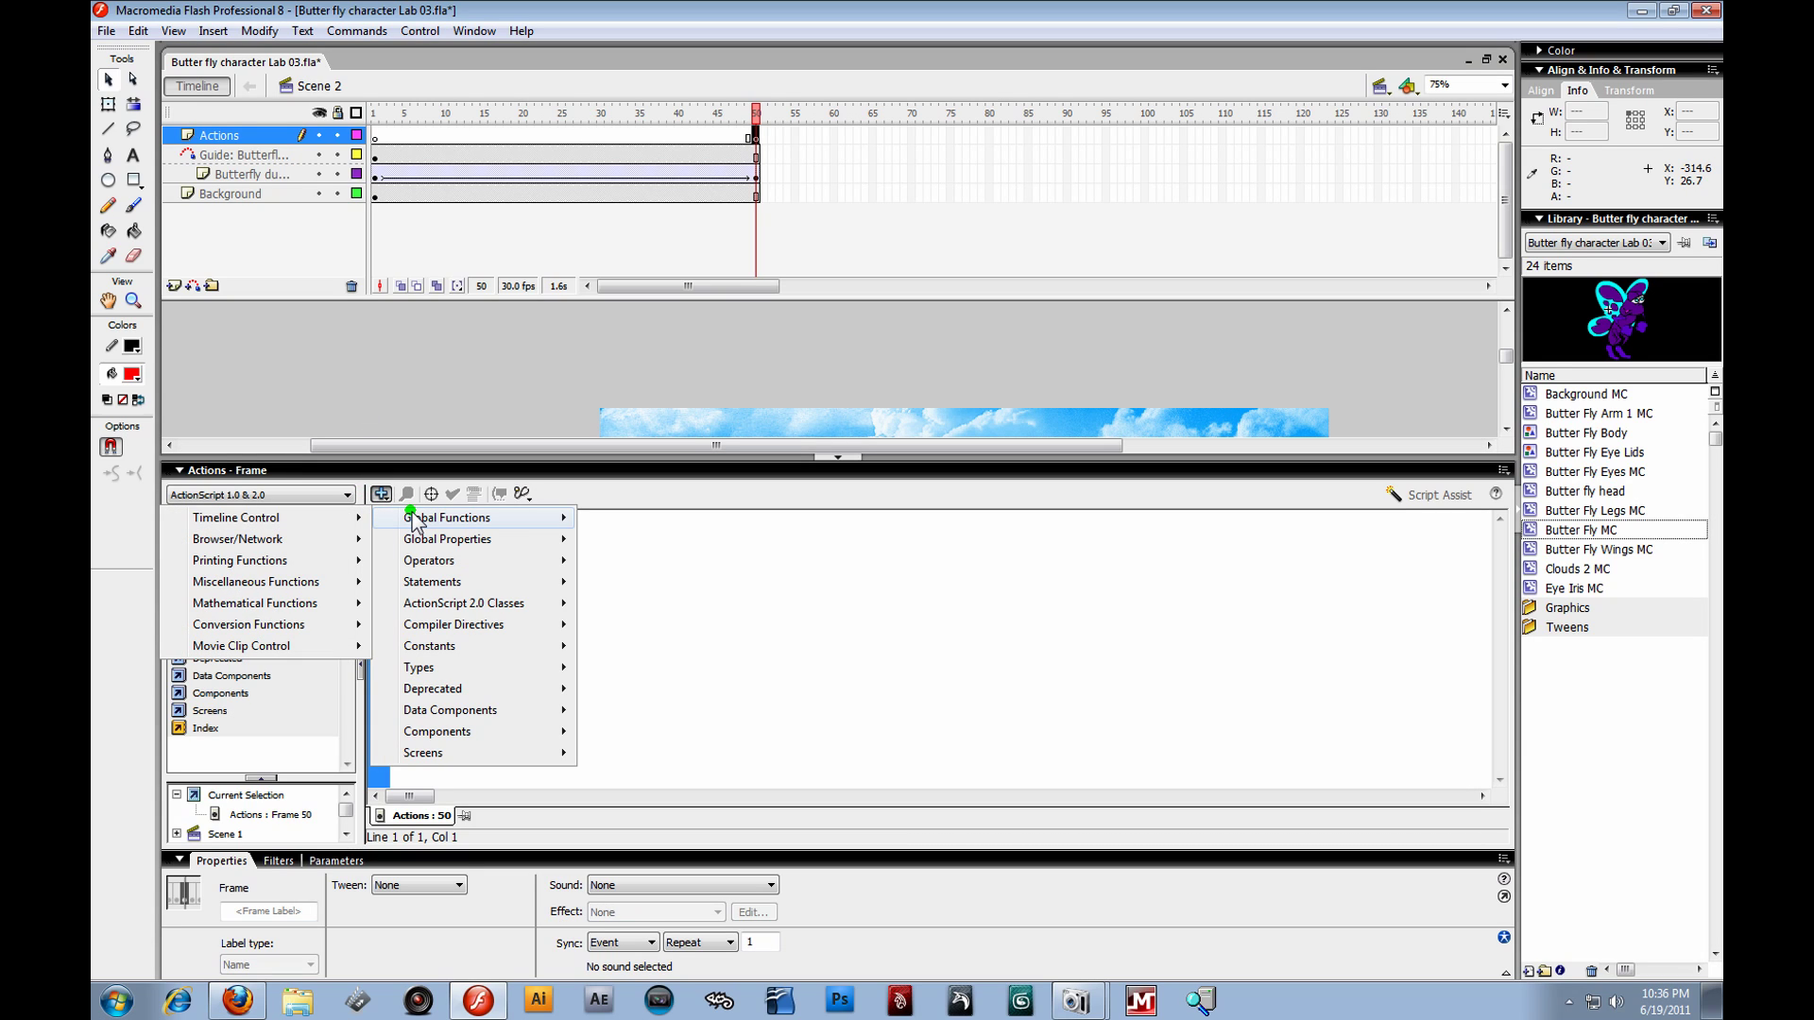
mouse_move(300, 520)
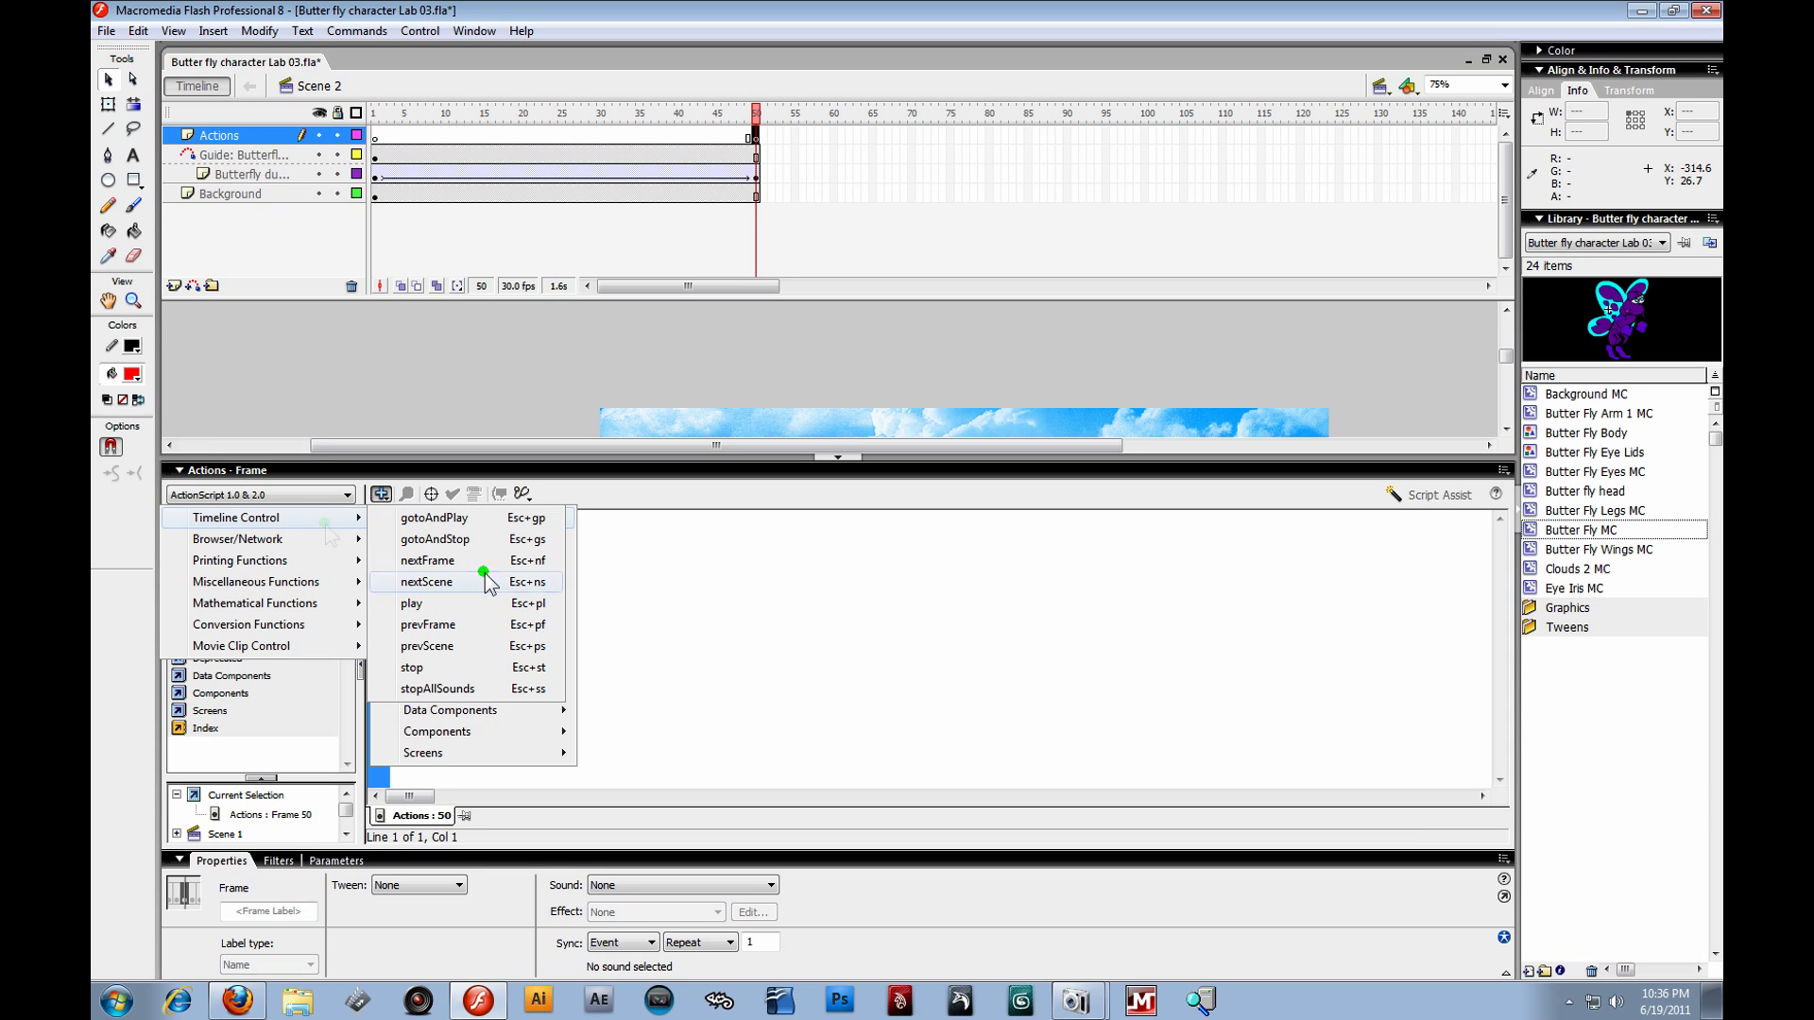
click(480, 669)
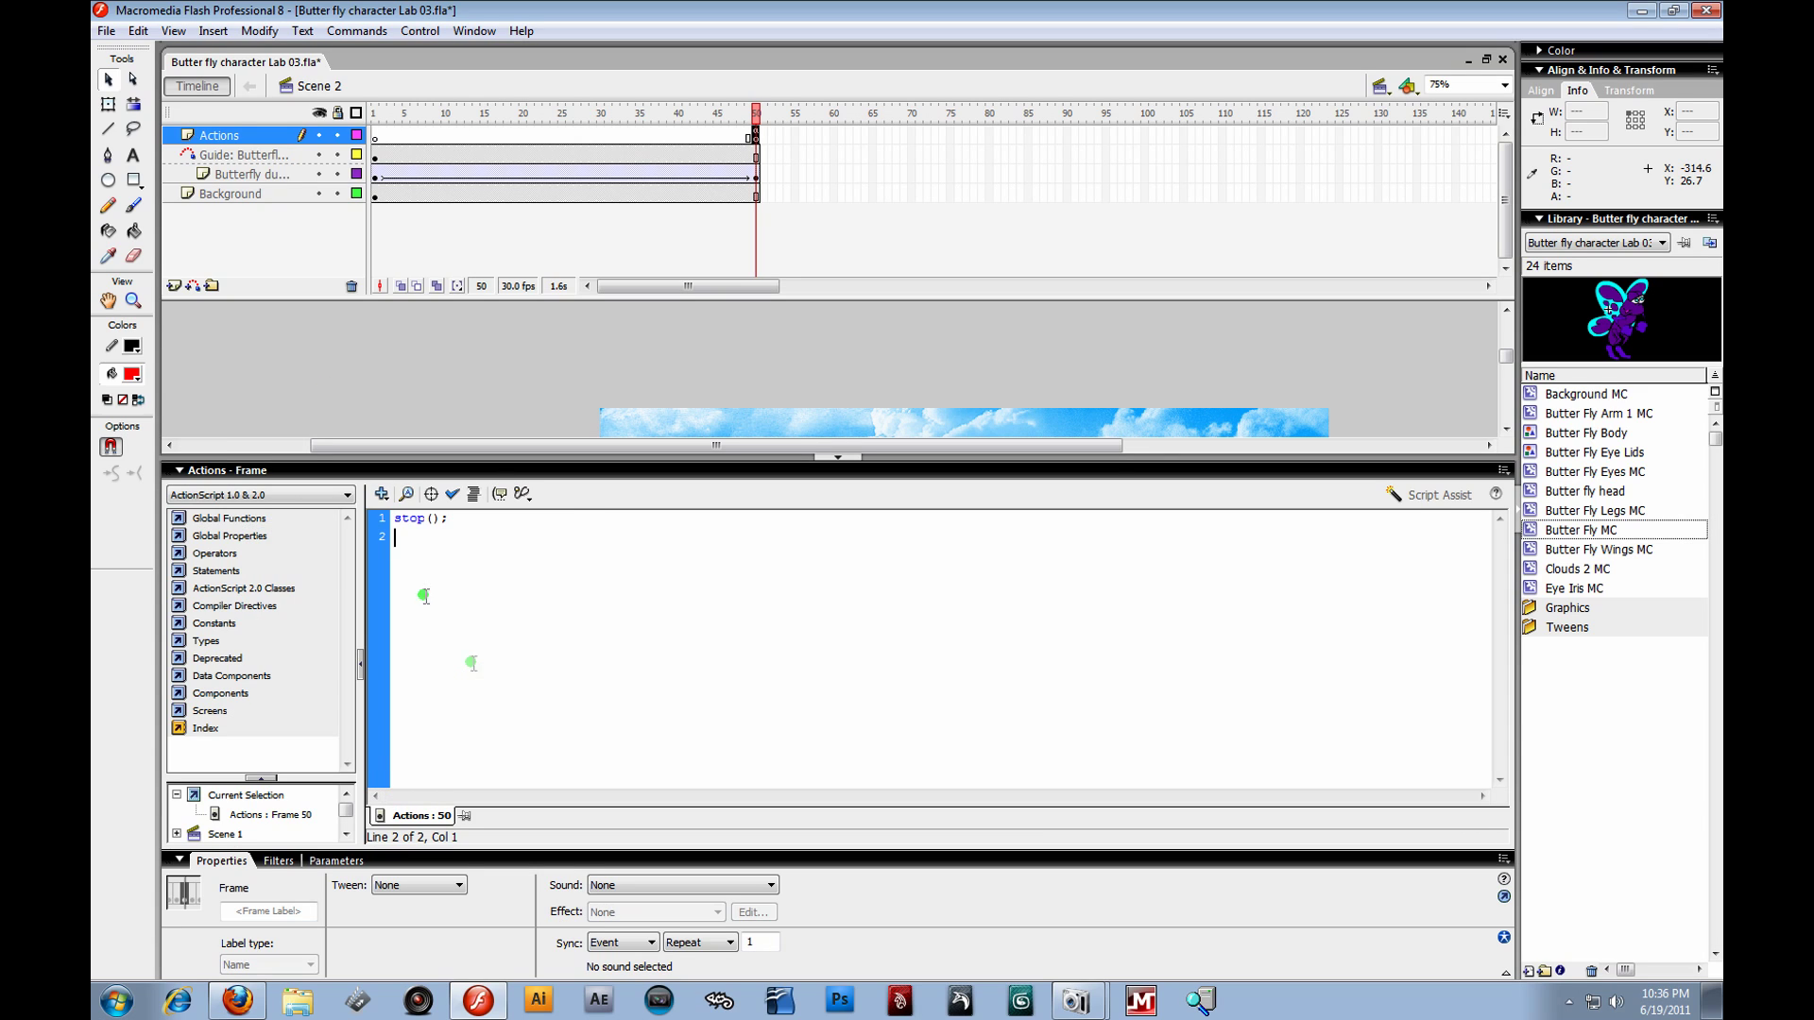
click(187, 472)
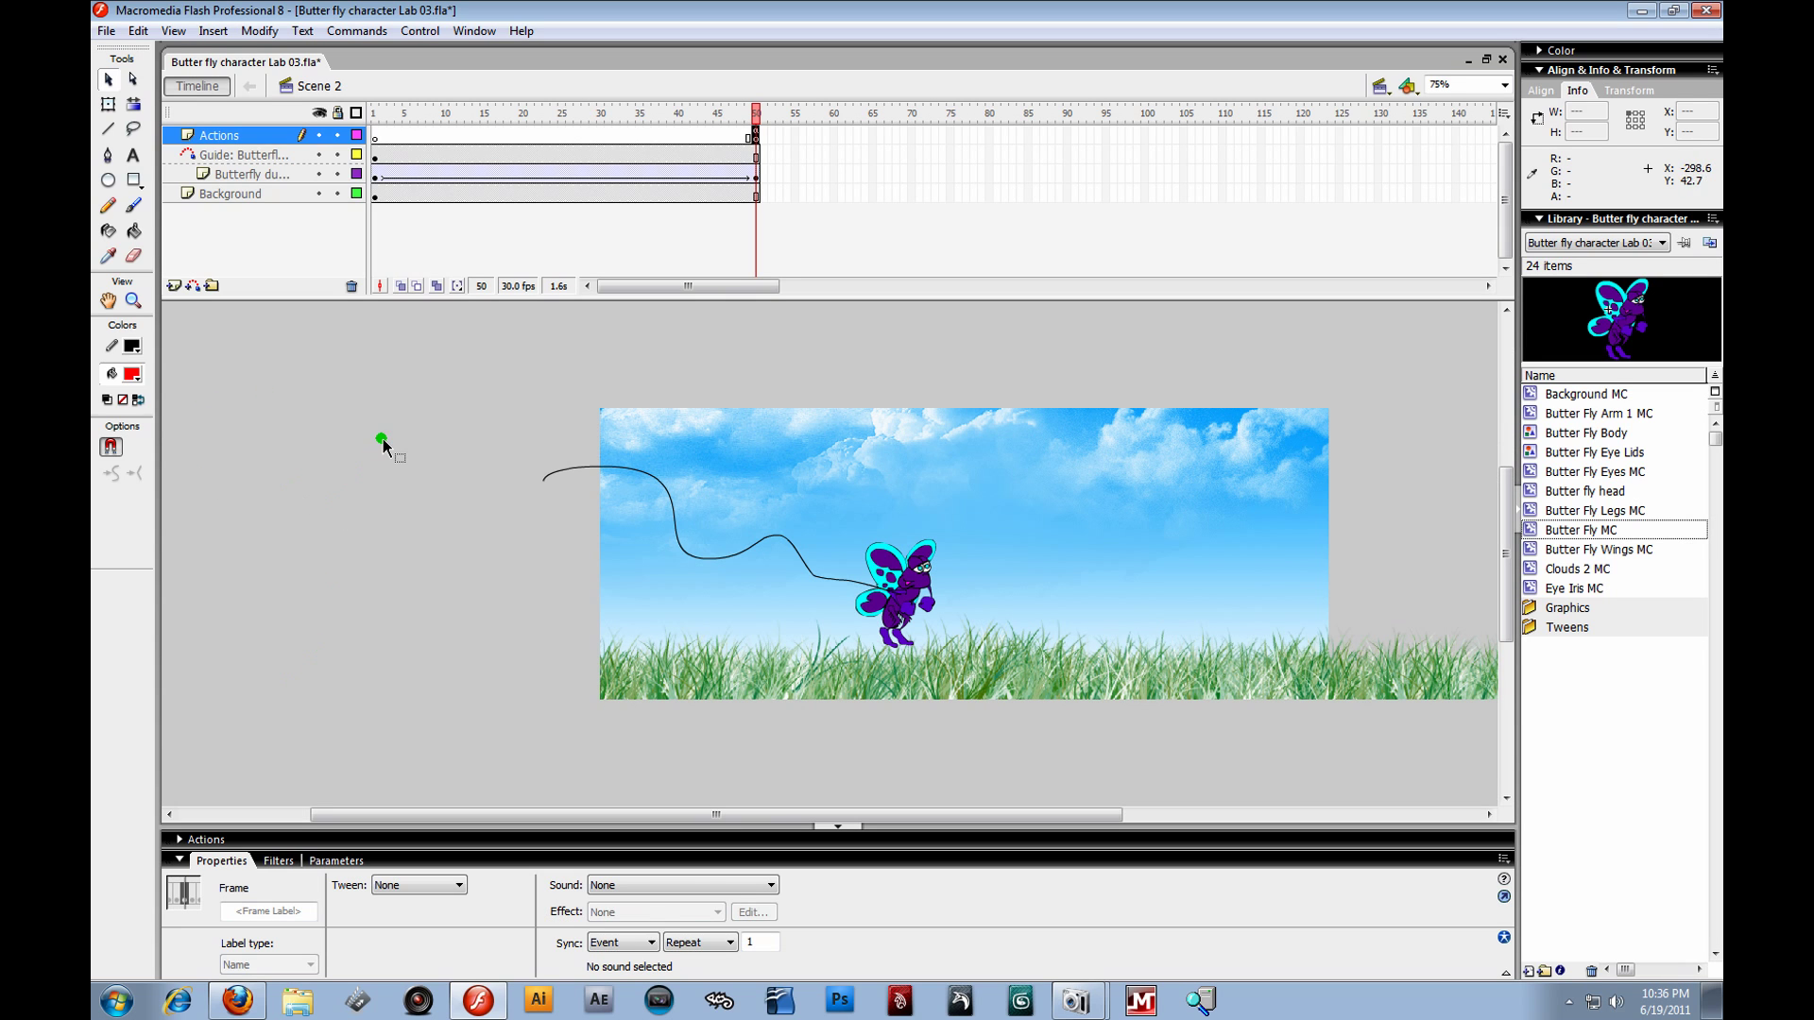
- Check the end of the Scene 2 timeline, and switch between Scene 2 and Scene 1 to compare them
click(384, 442)
mouse_move(756, 113)
mouse_down()
mouse_move(449, 130)
mouse_move(811, 163)
mouse_move(293, 130)
mouse_move(604, 142)
mouse_move(321, 151)
mouse_move(488, 151)
mouse_move(330, 169)
mouse_move(468, 156)
mouse_move(569, 185)
mouse_move(795, 190)
mouse_up()
click(747, 138)
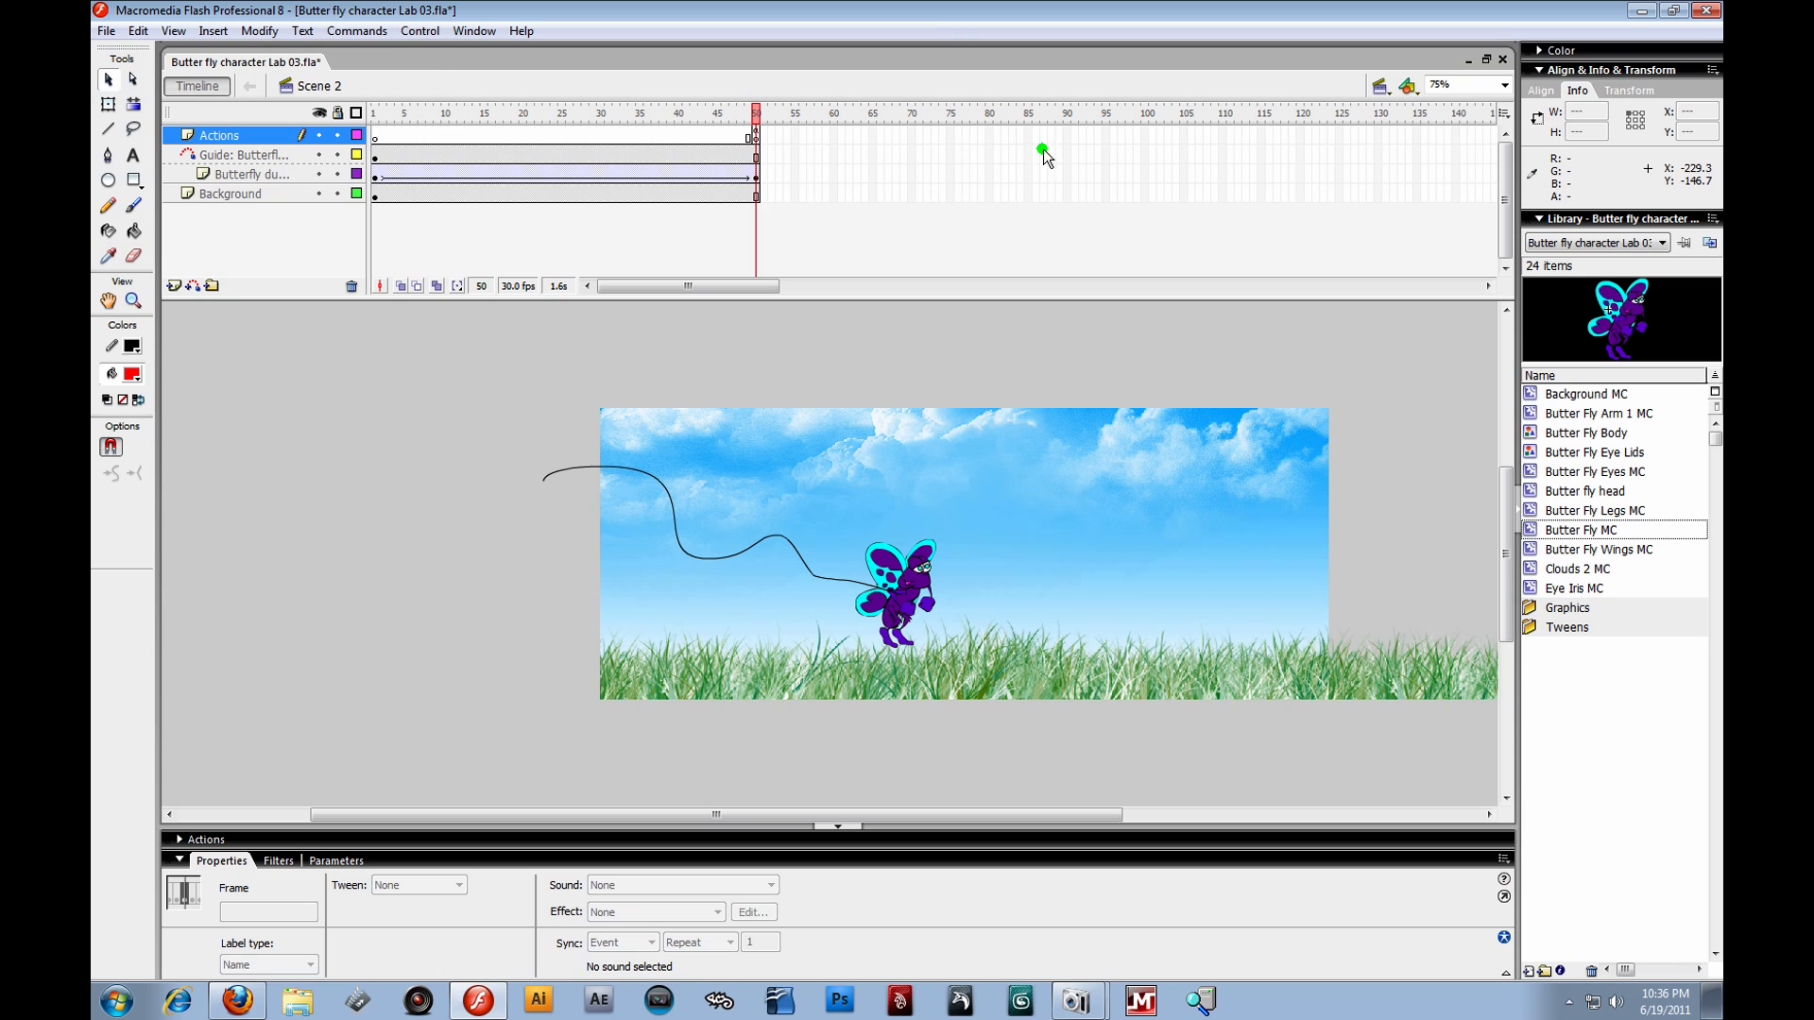
click(1380, 86)
click(1399, 109)
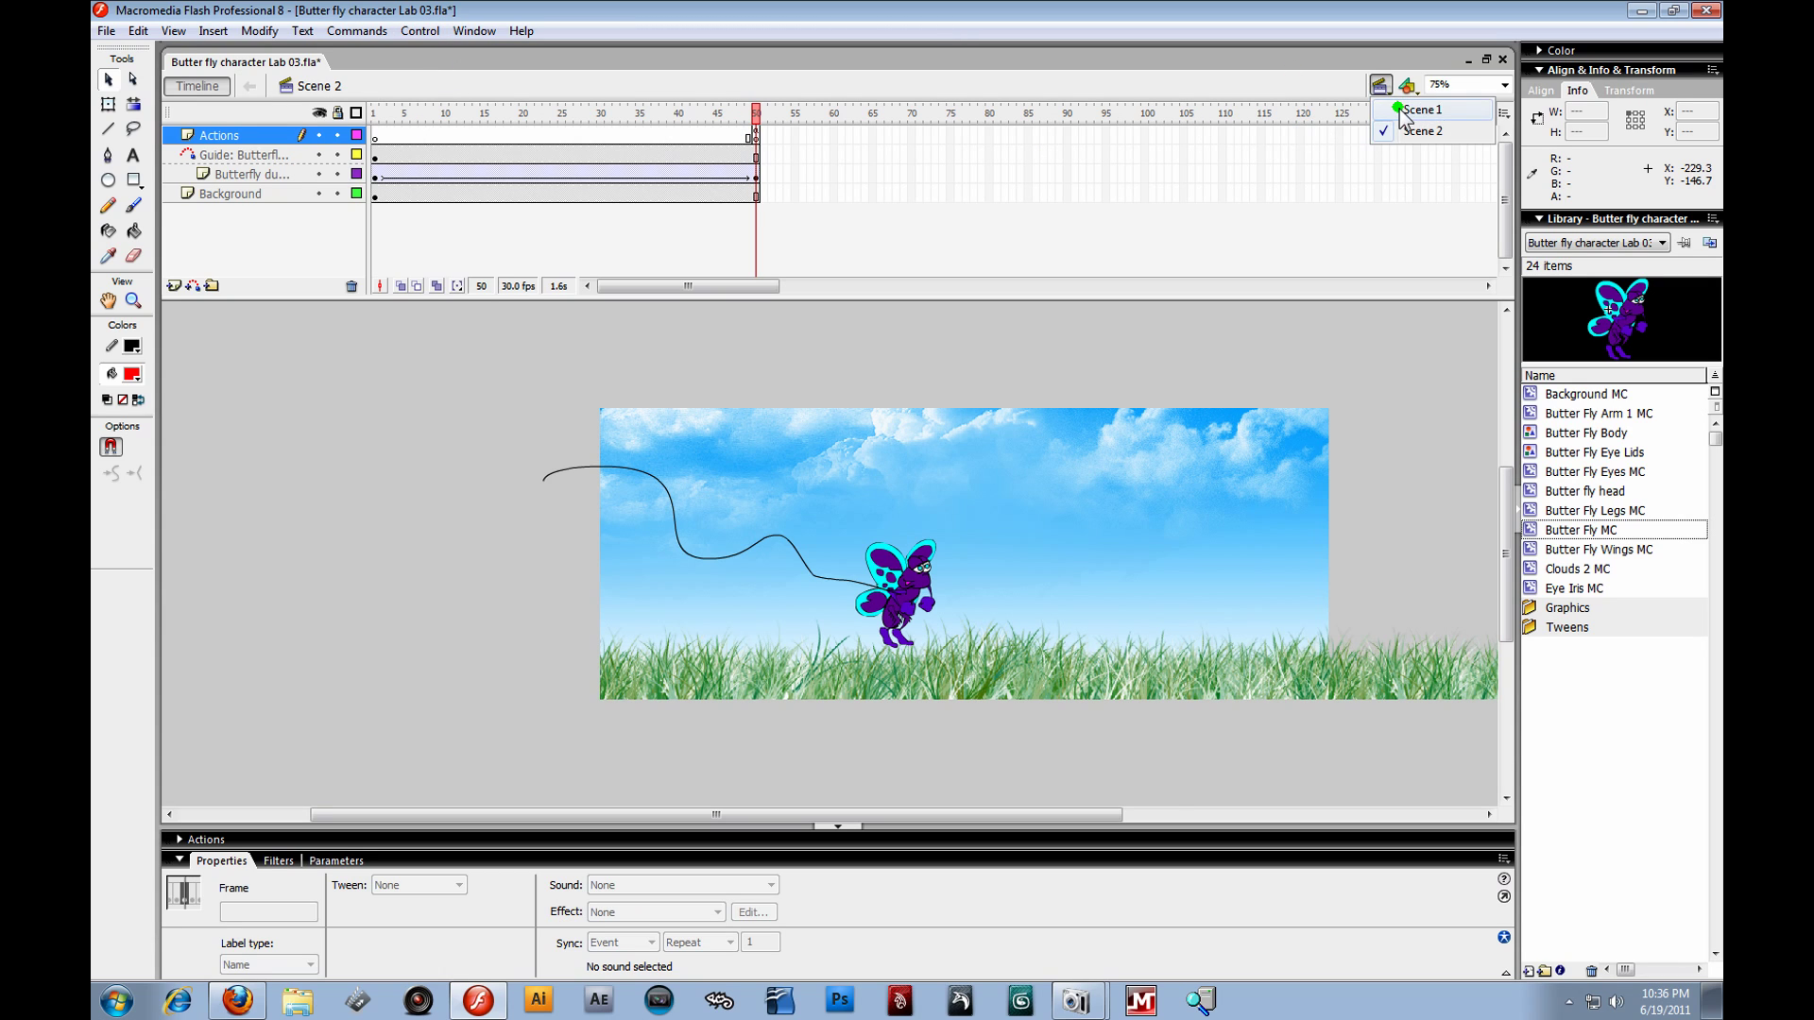
click(1380, 85)
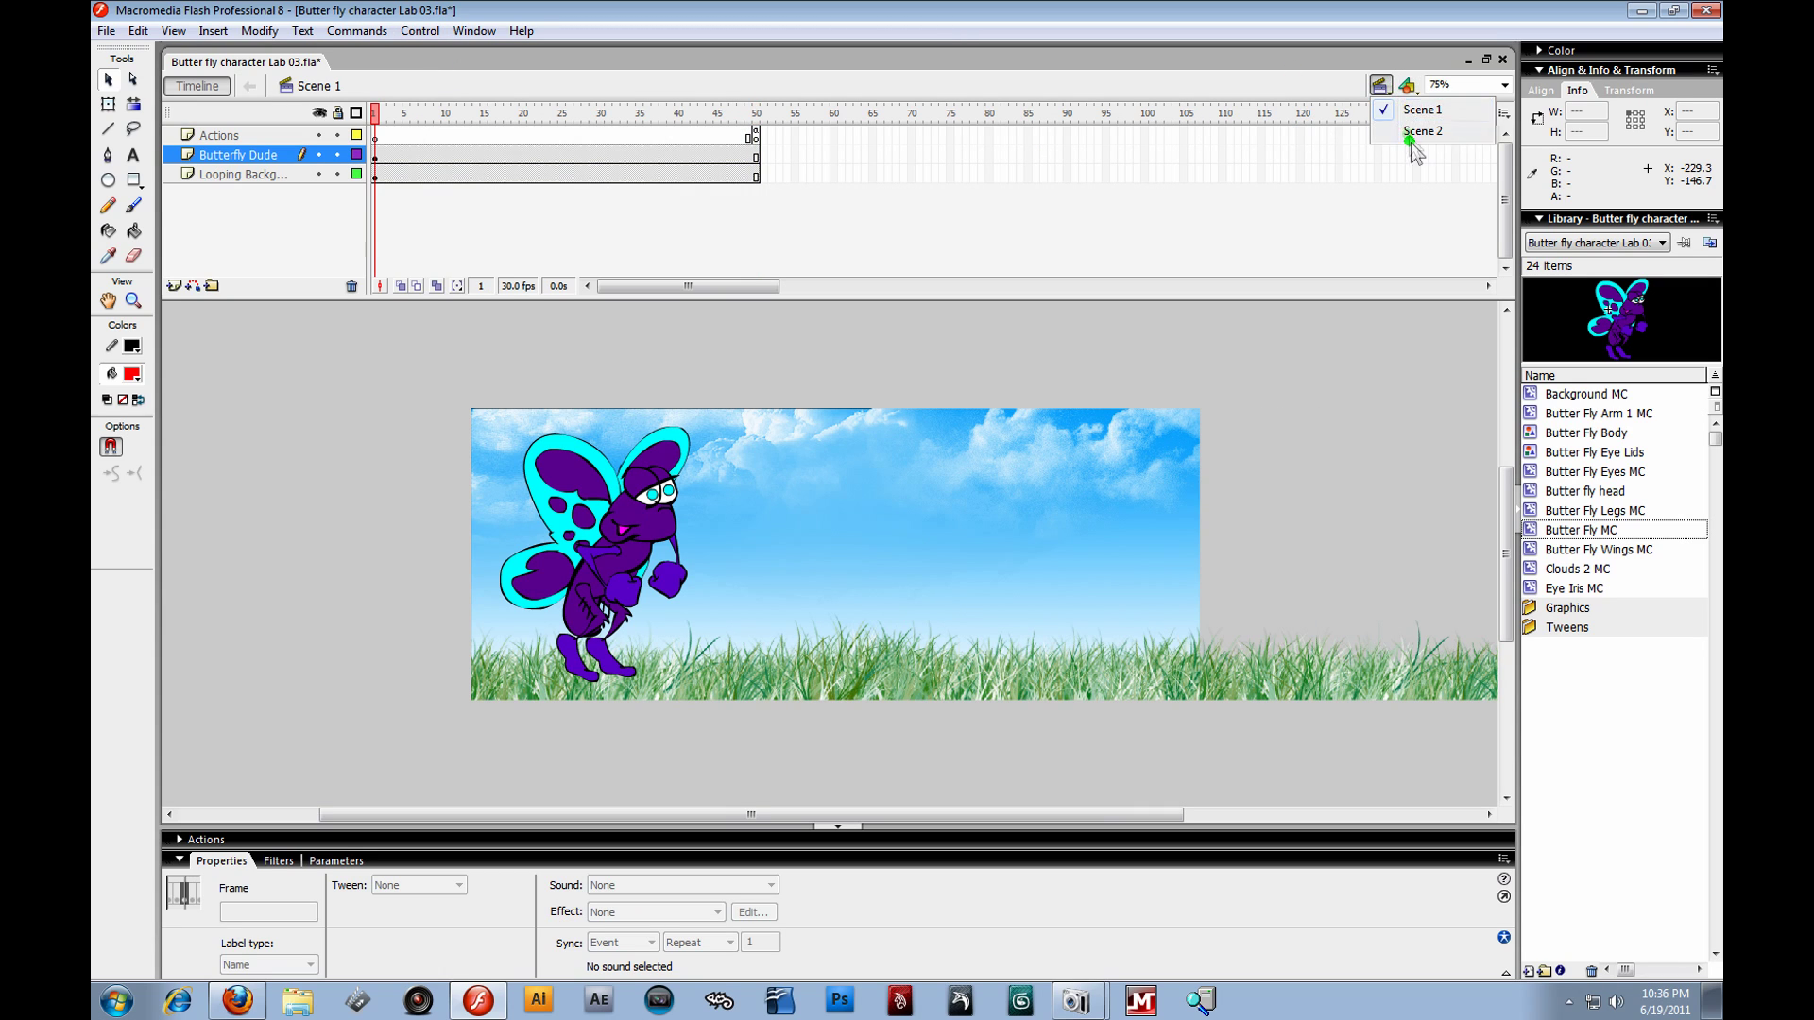
click(1410, 131)
click(1380, 87)
click(1406, 112)
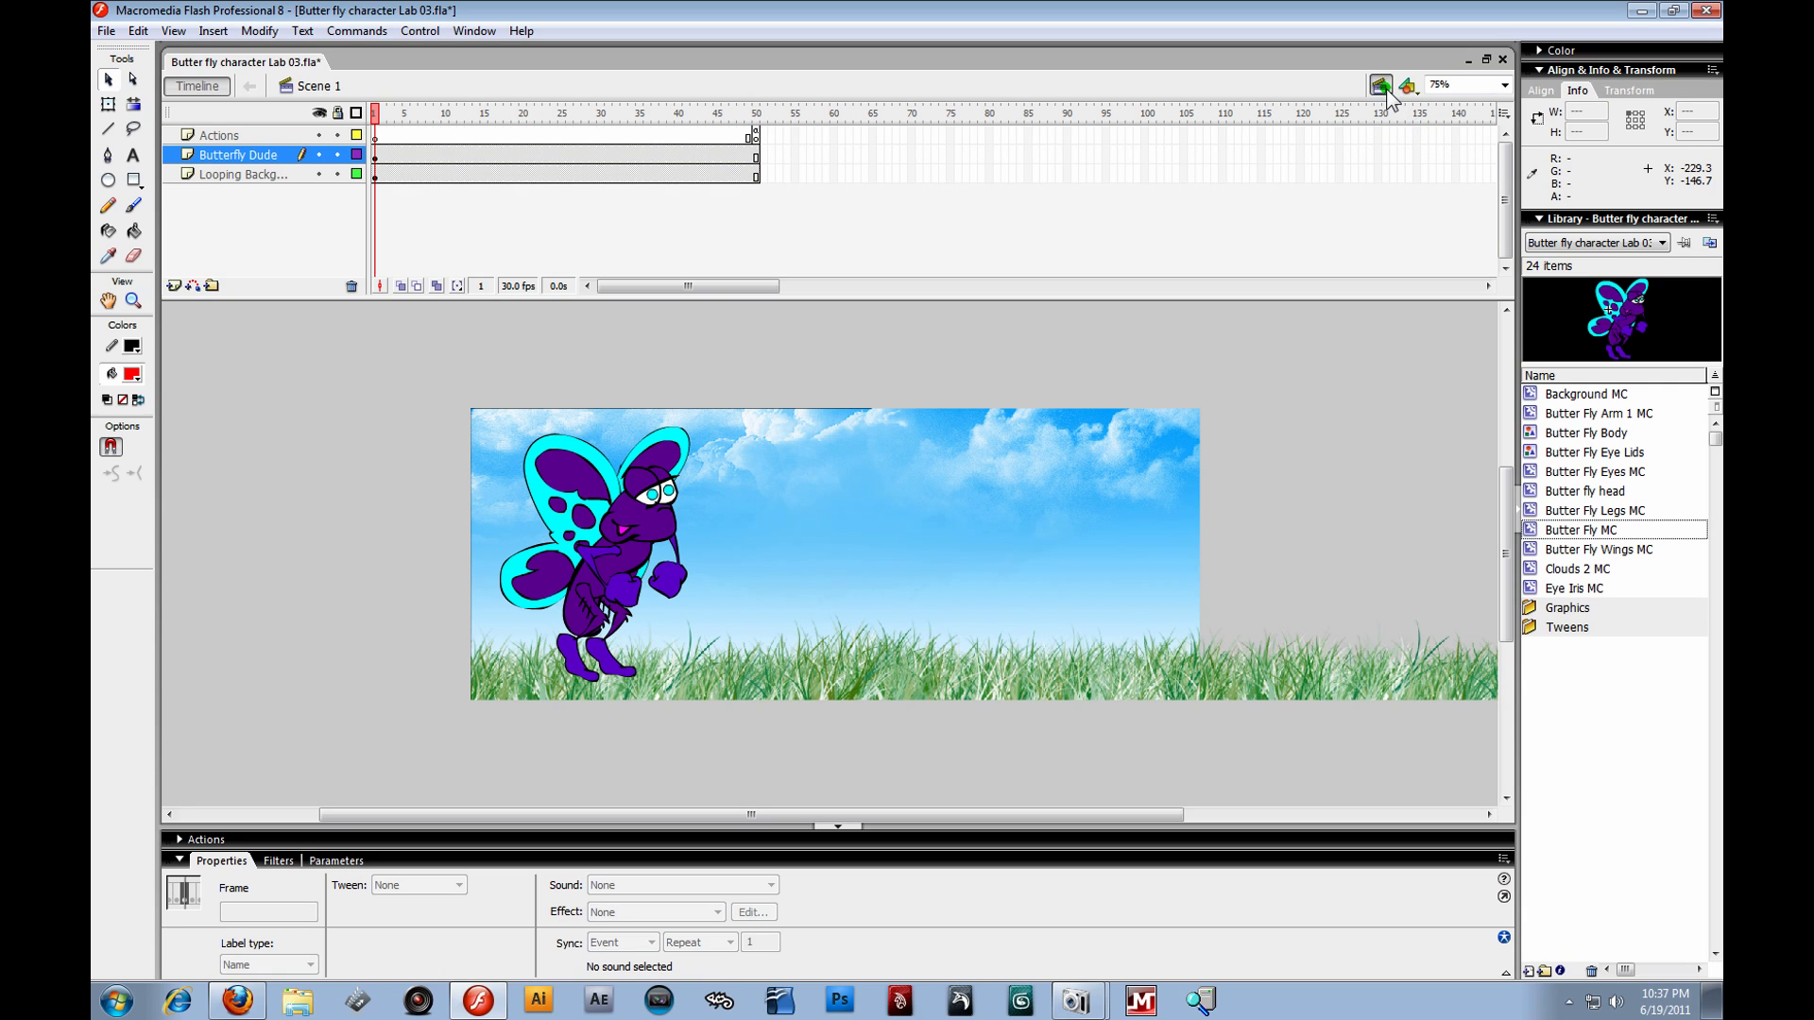
click(1380, 86)
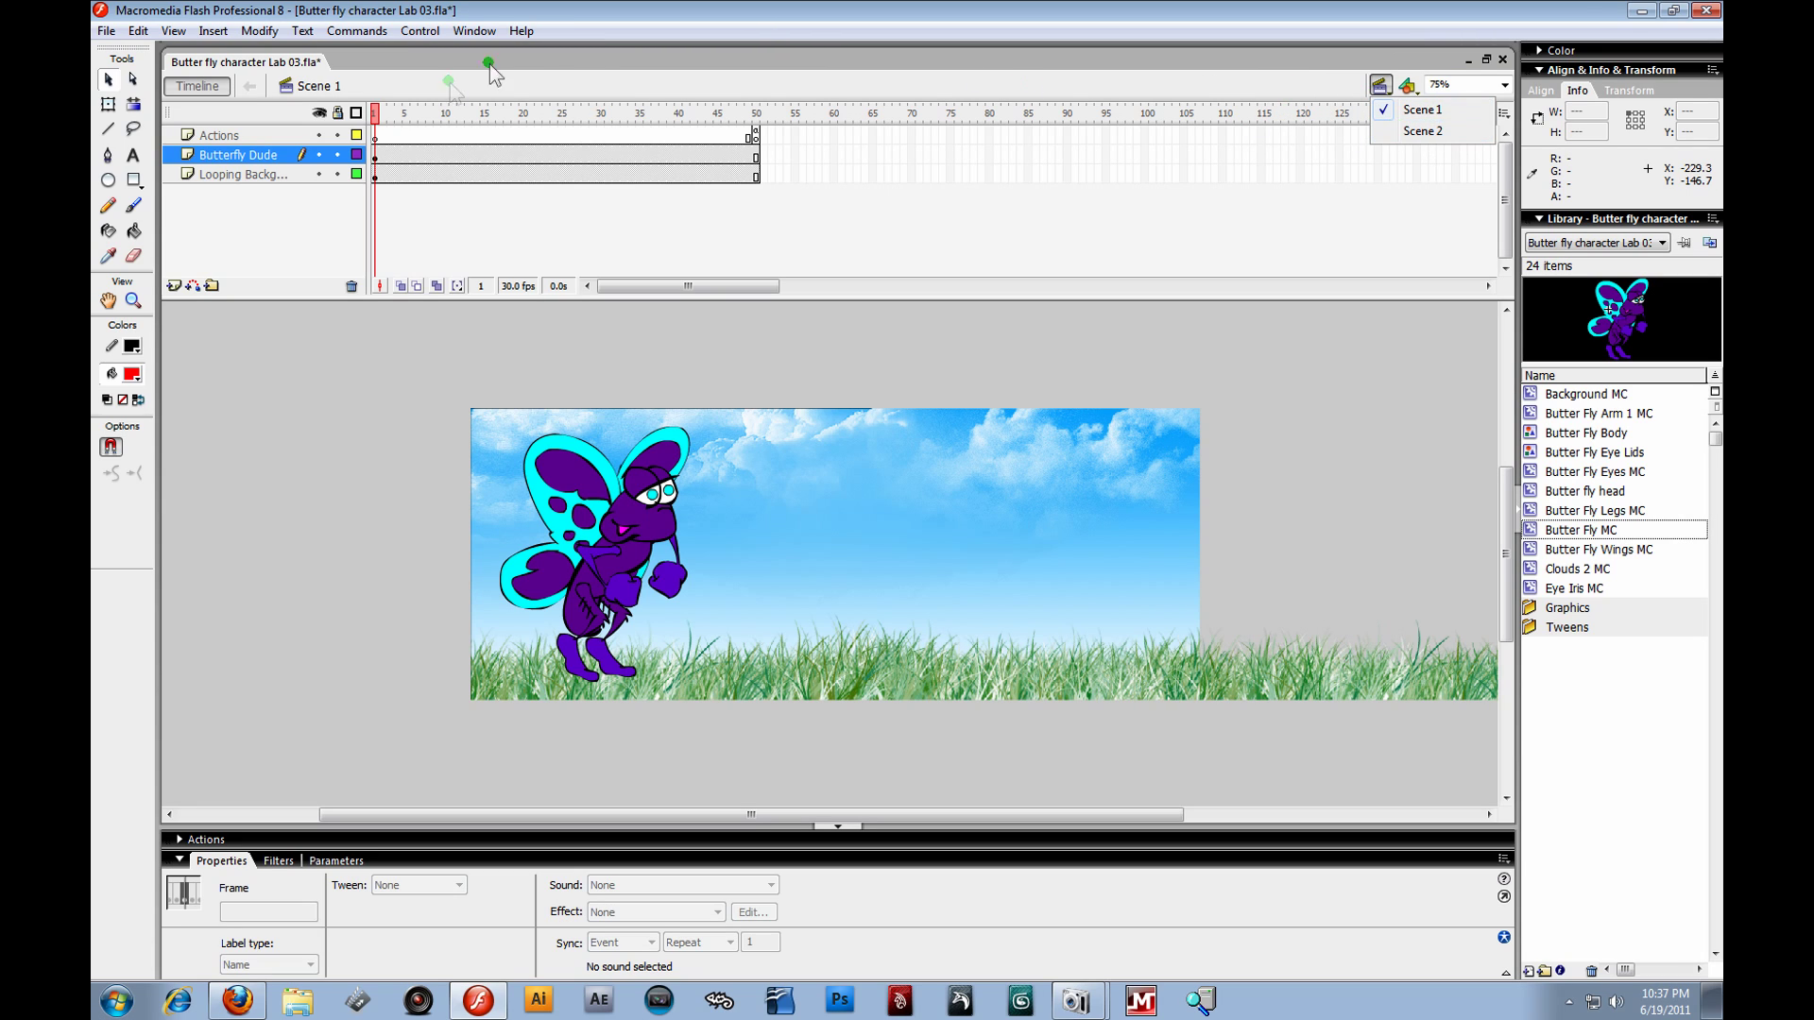
- Display the scene list and place it over the right part of the background, clear of the butterfly
click(476, 34)
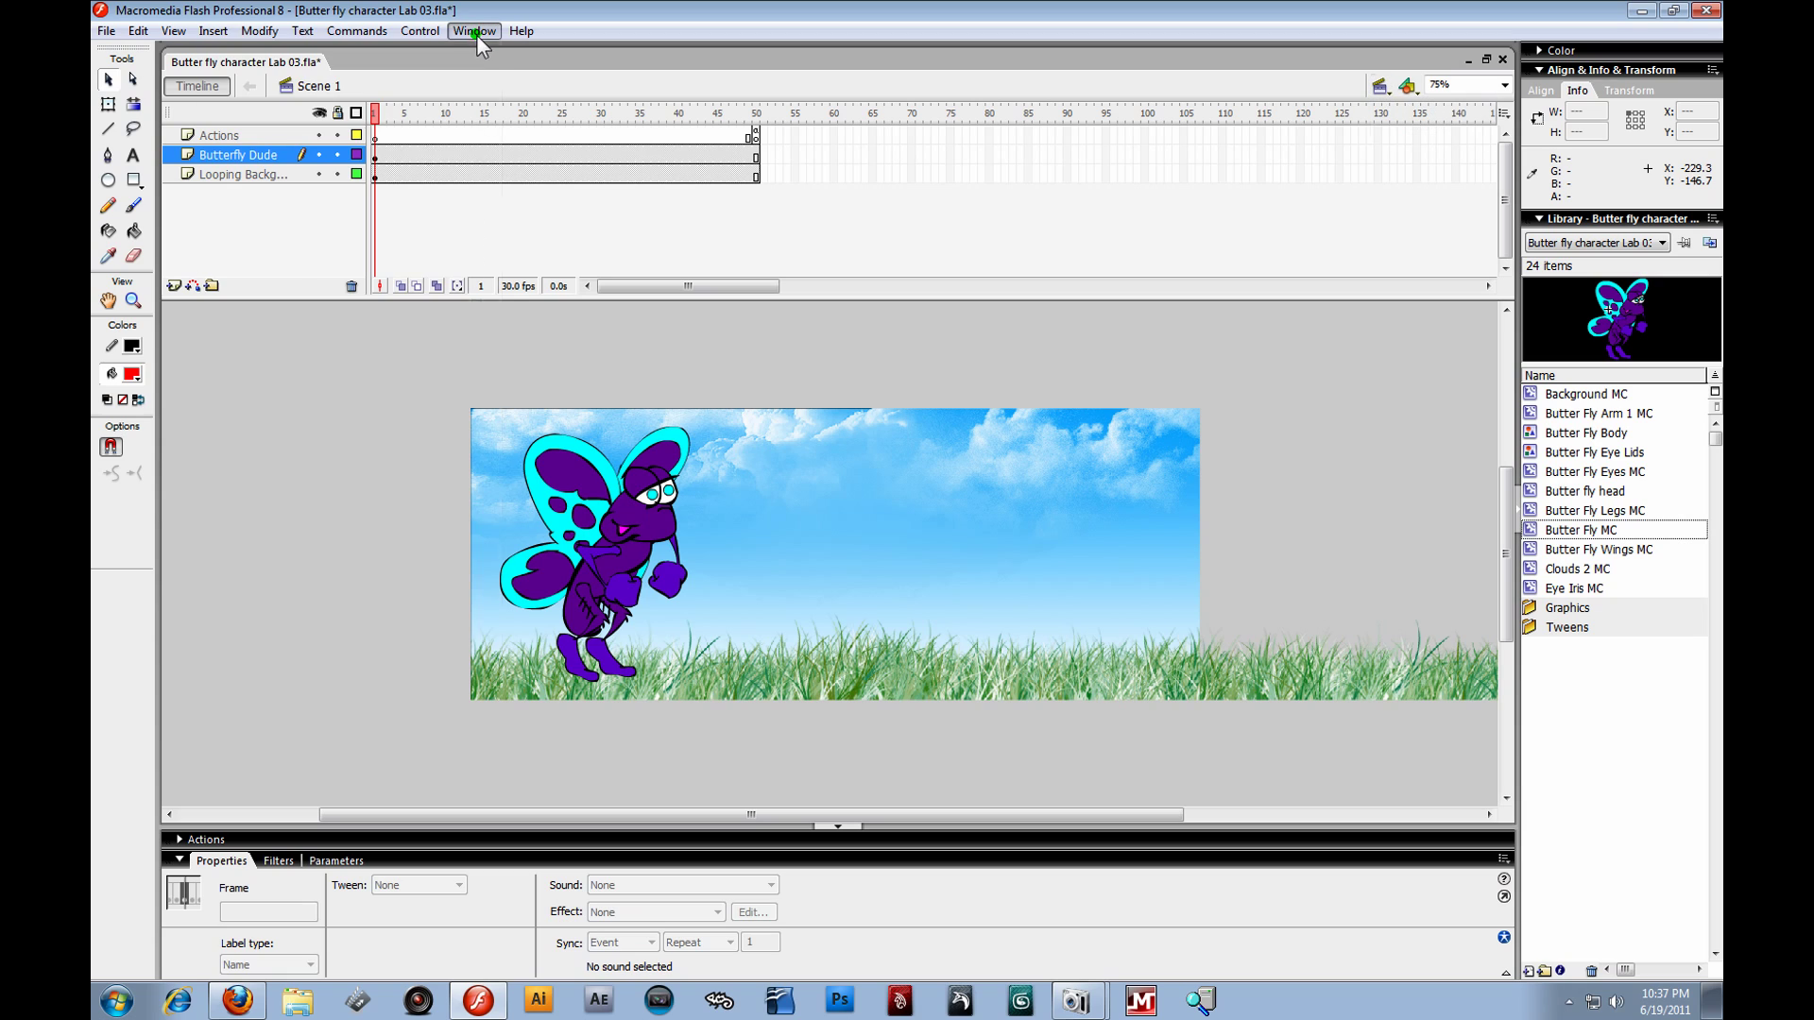
click(476, 34)
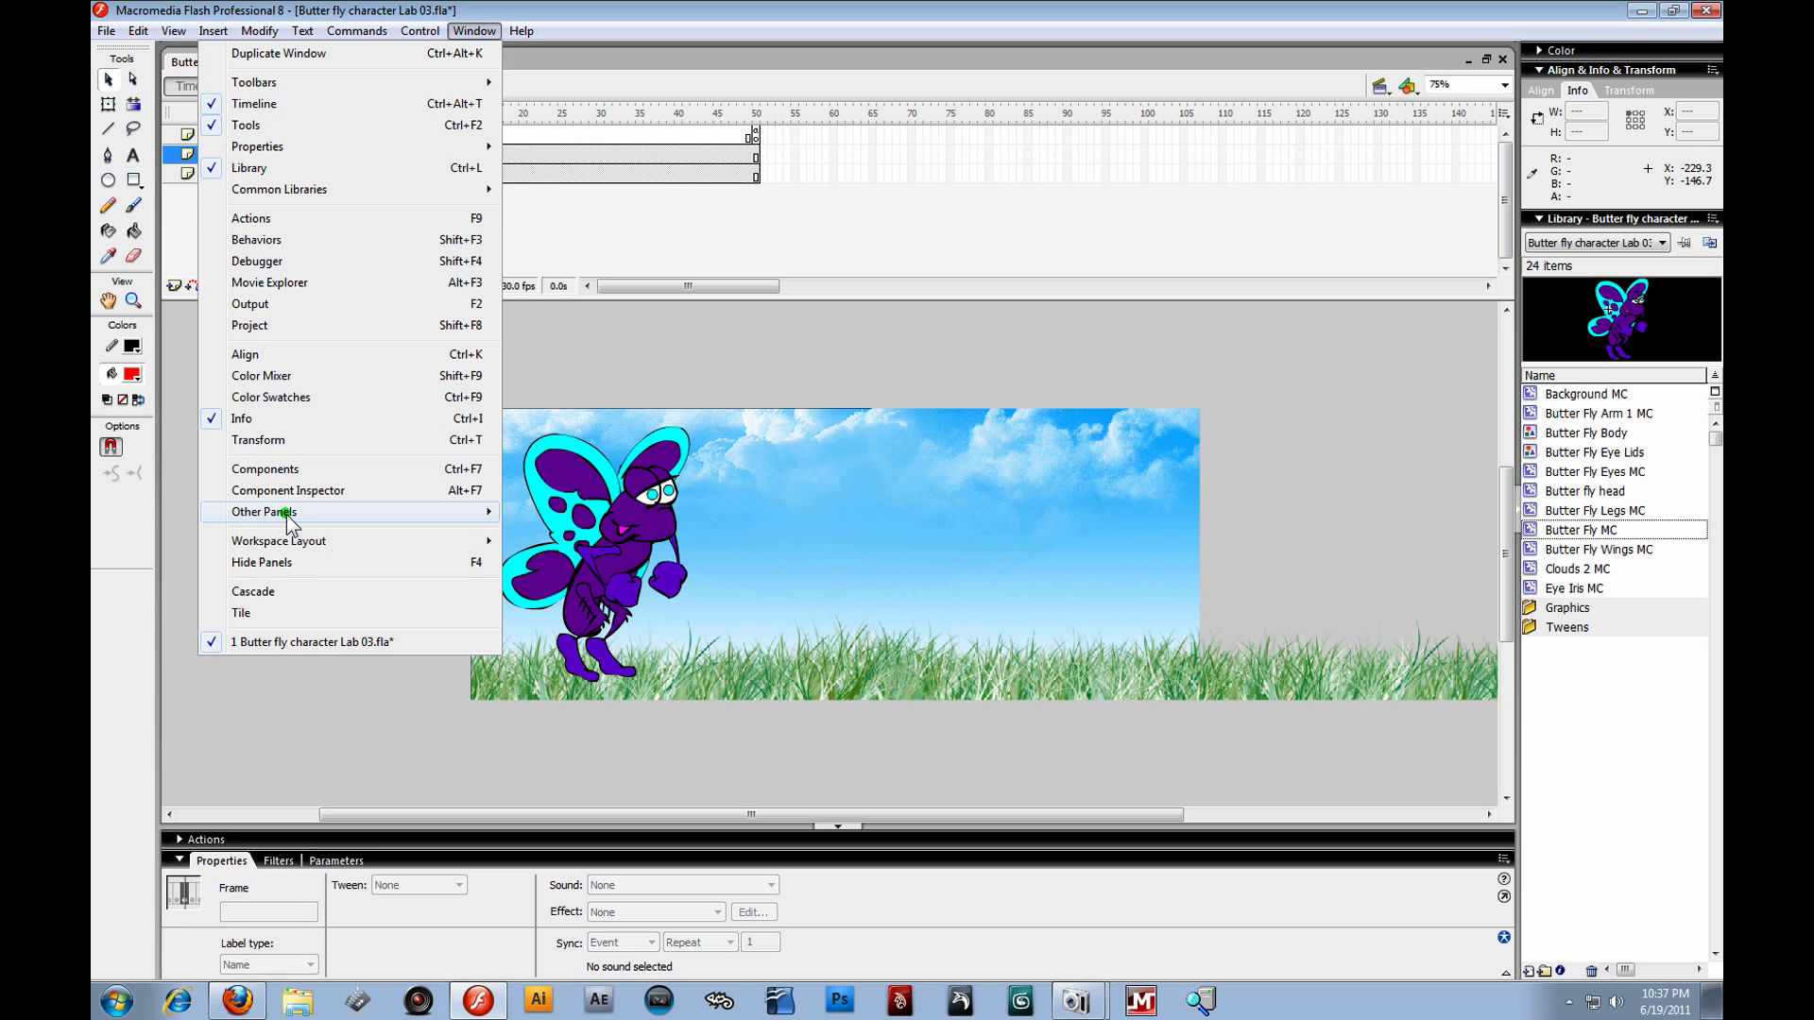
mouse_move(288, 511)
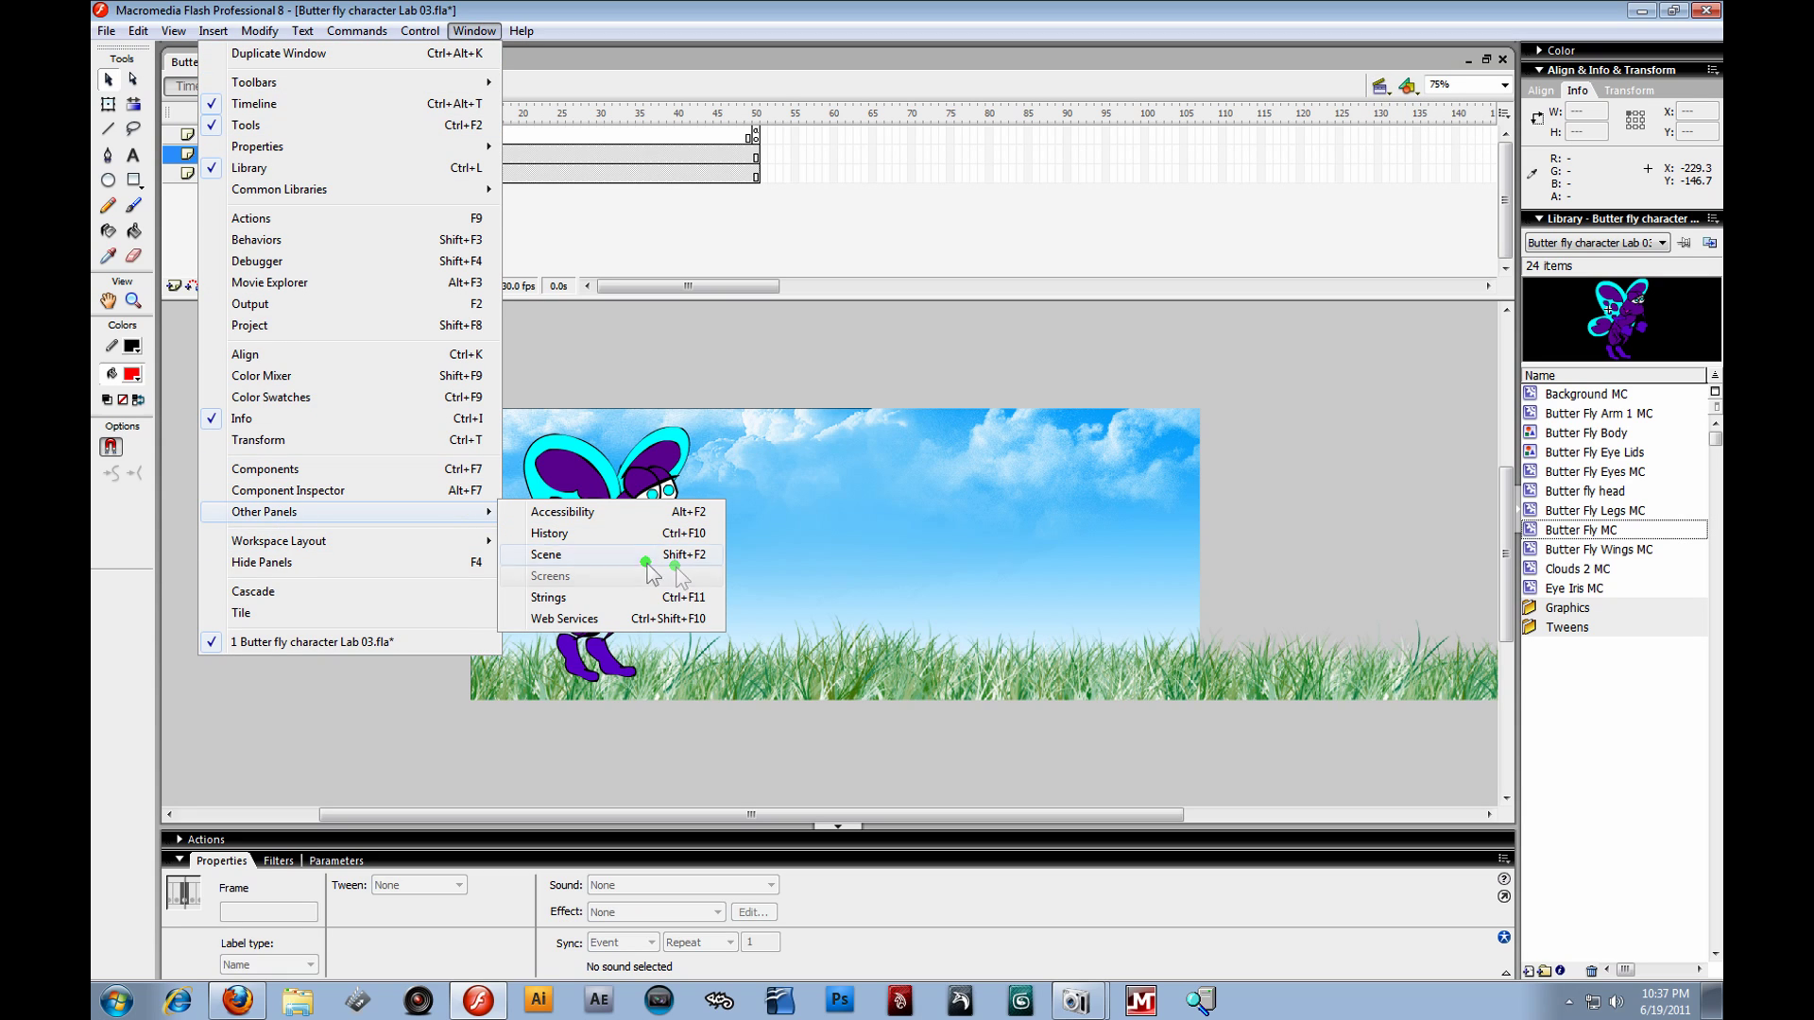
click(588, 558)
drag(911, 387, 1251, 382)
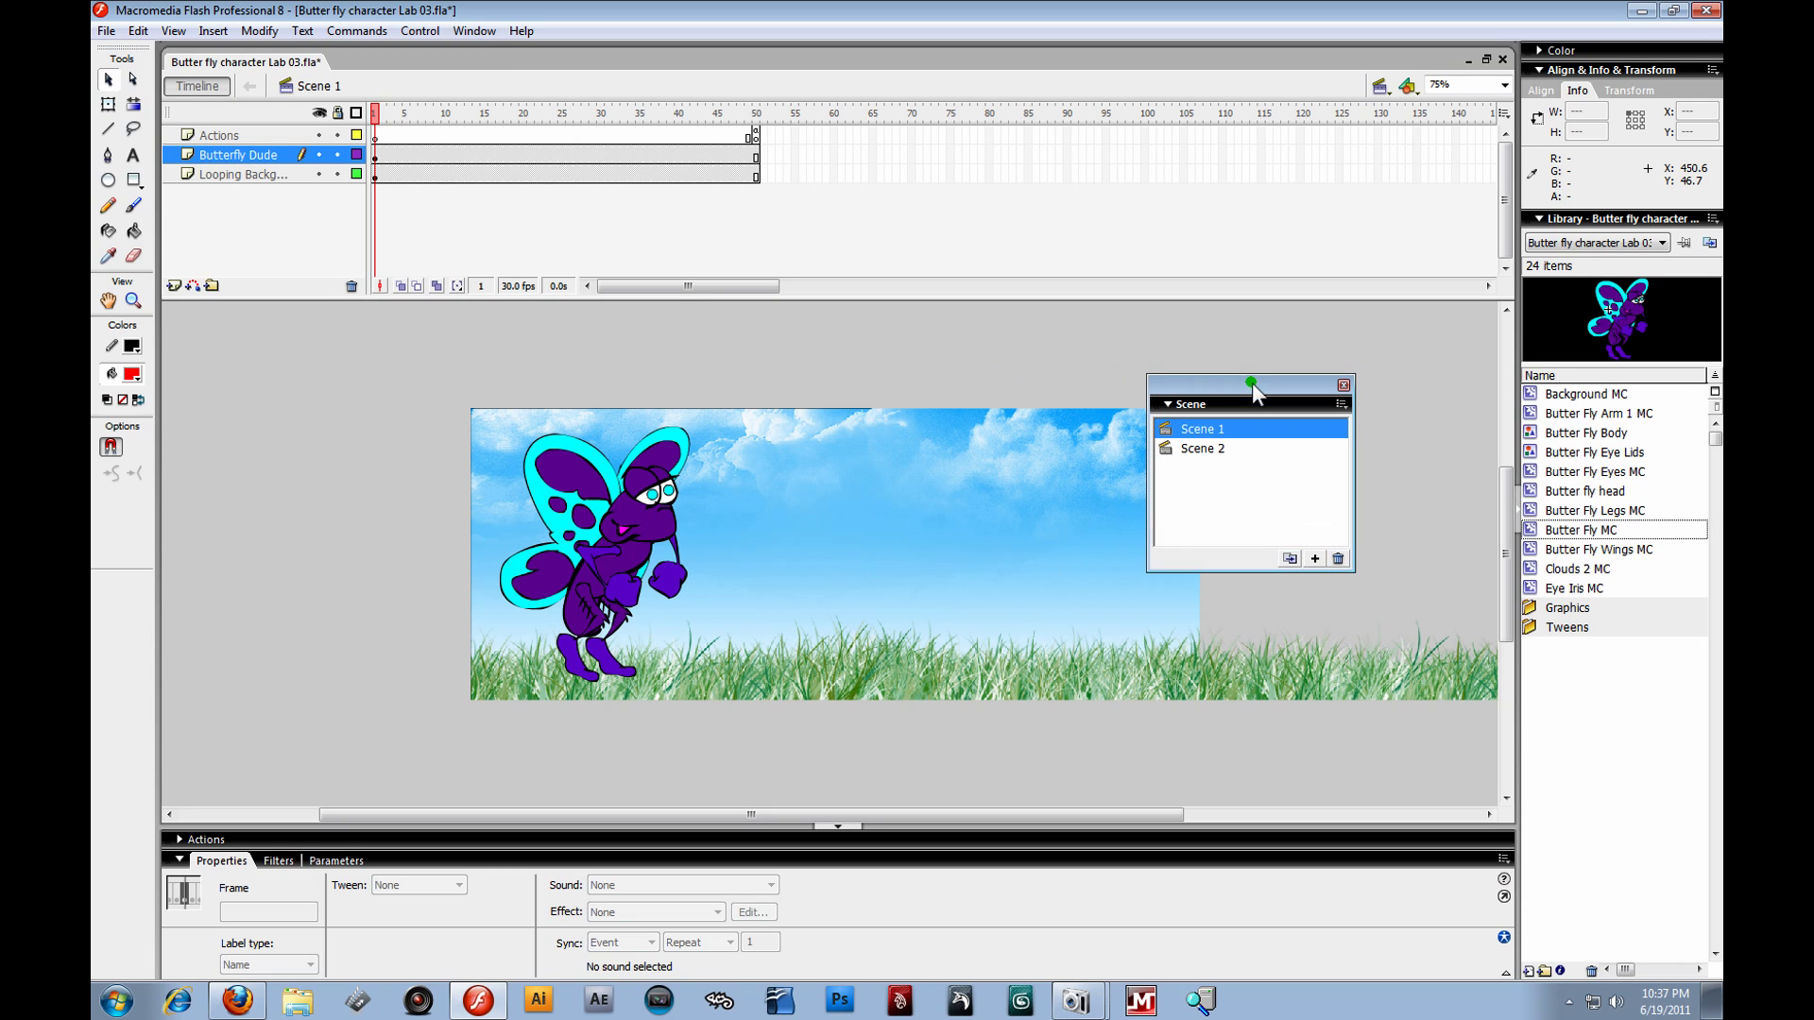
- Switch between the two scenes in the list, and rename Scene 1 as Mid Shot
click(1198, 444)
click(1196, 429)
click(1196, 444)
click(1196, 429)
click(1196, 444)
click(1196, 428)
double_click(1196, 430)
key(BackSpace)
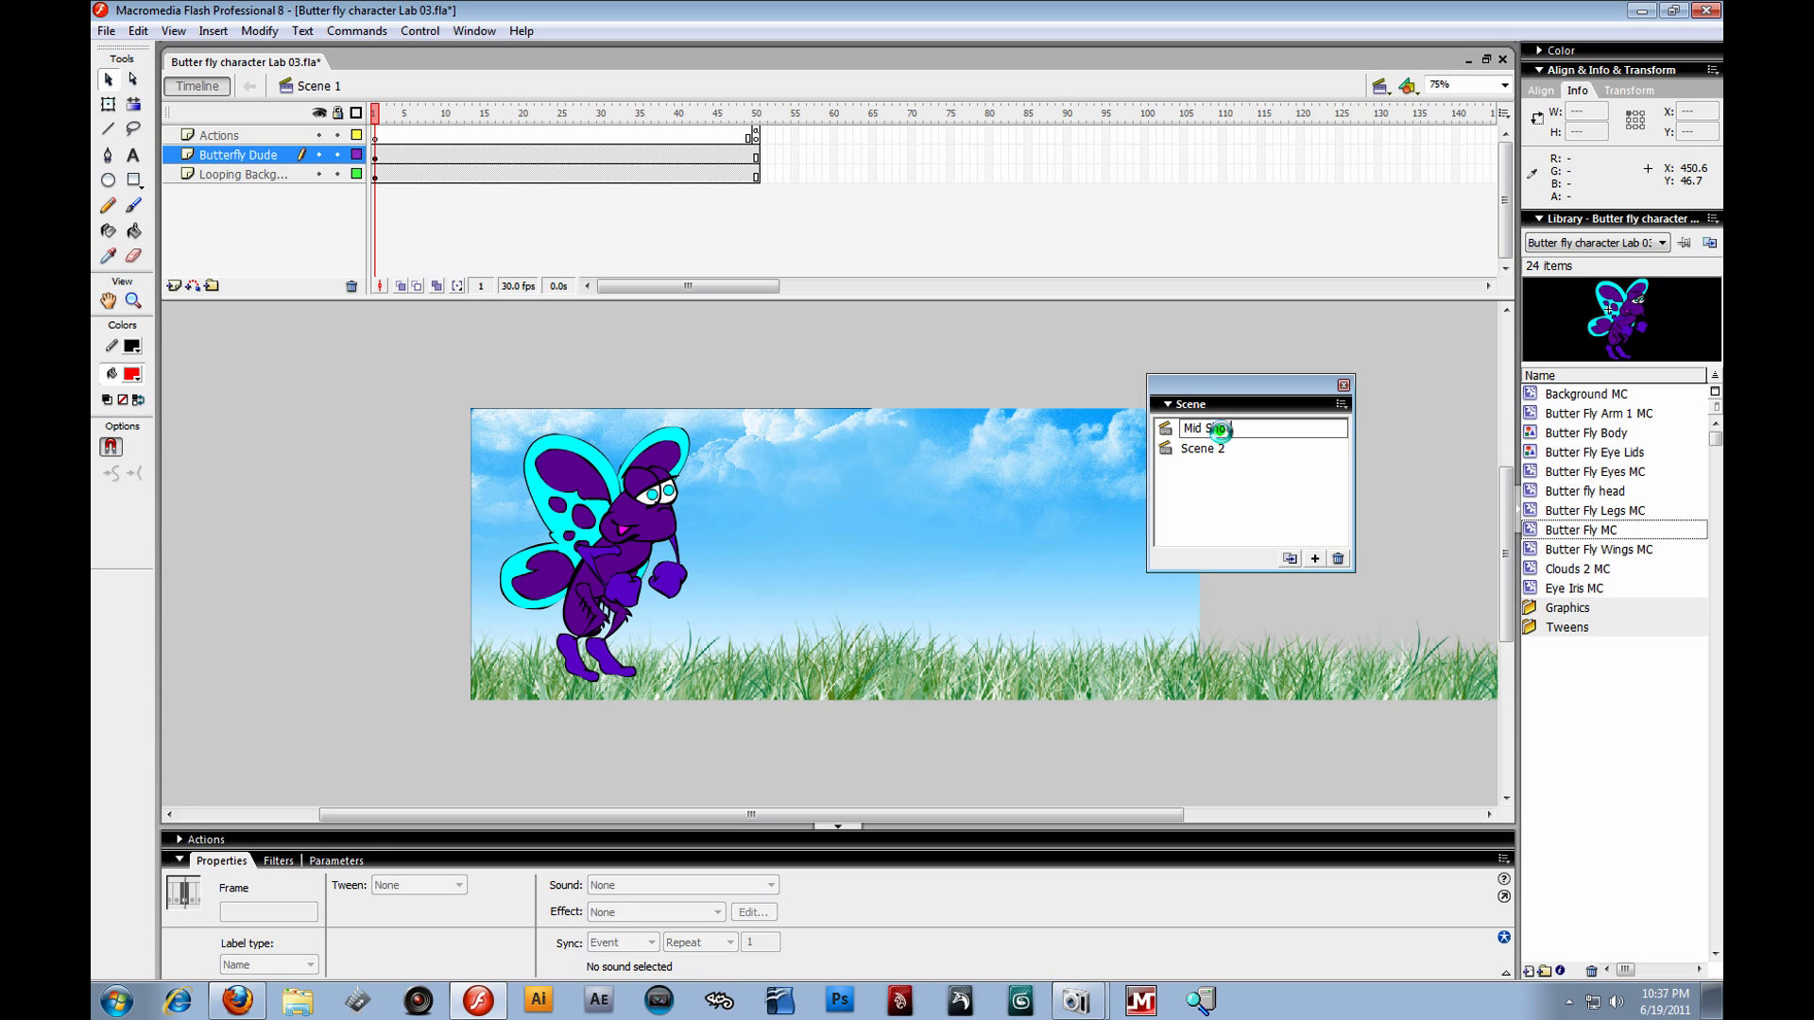
key(Return)
- Rename Scene 2 as Wide Shot
click(1202, 449)
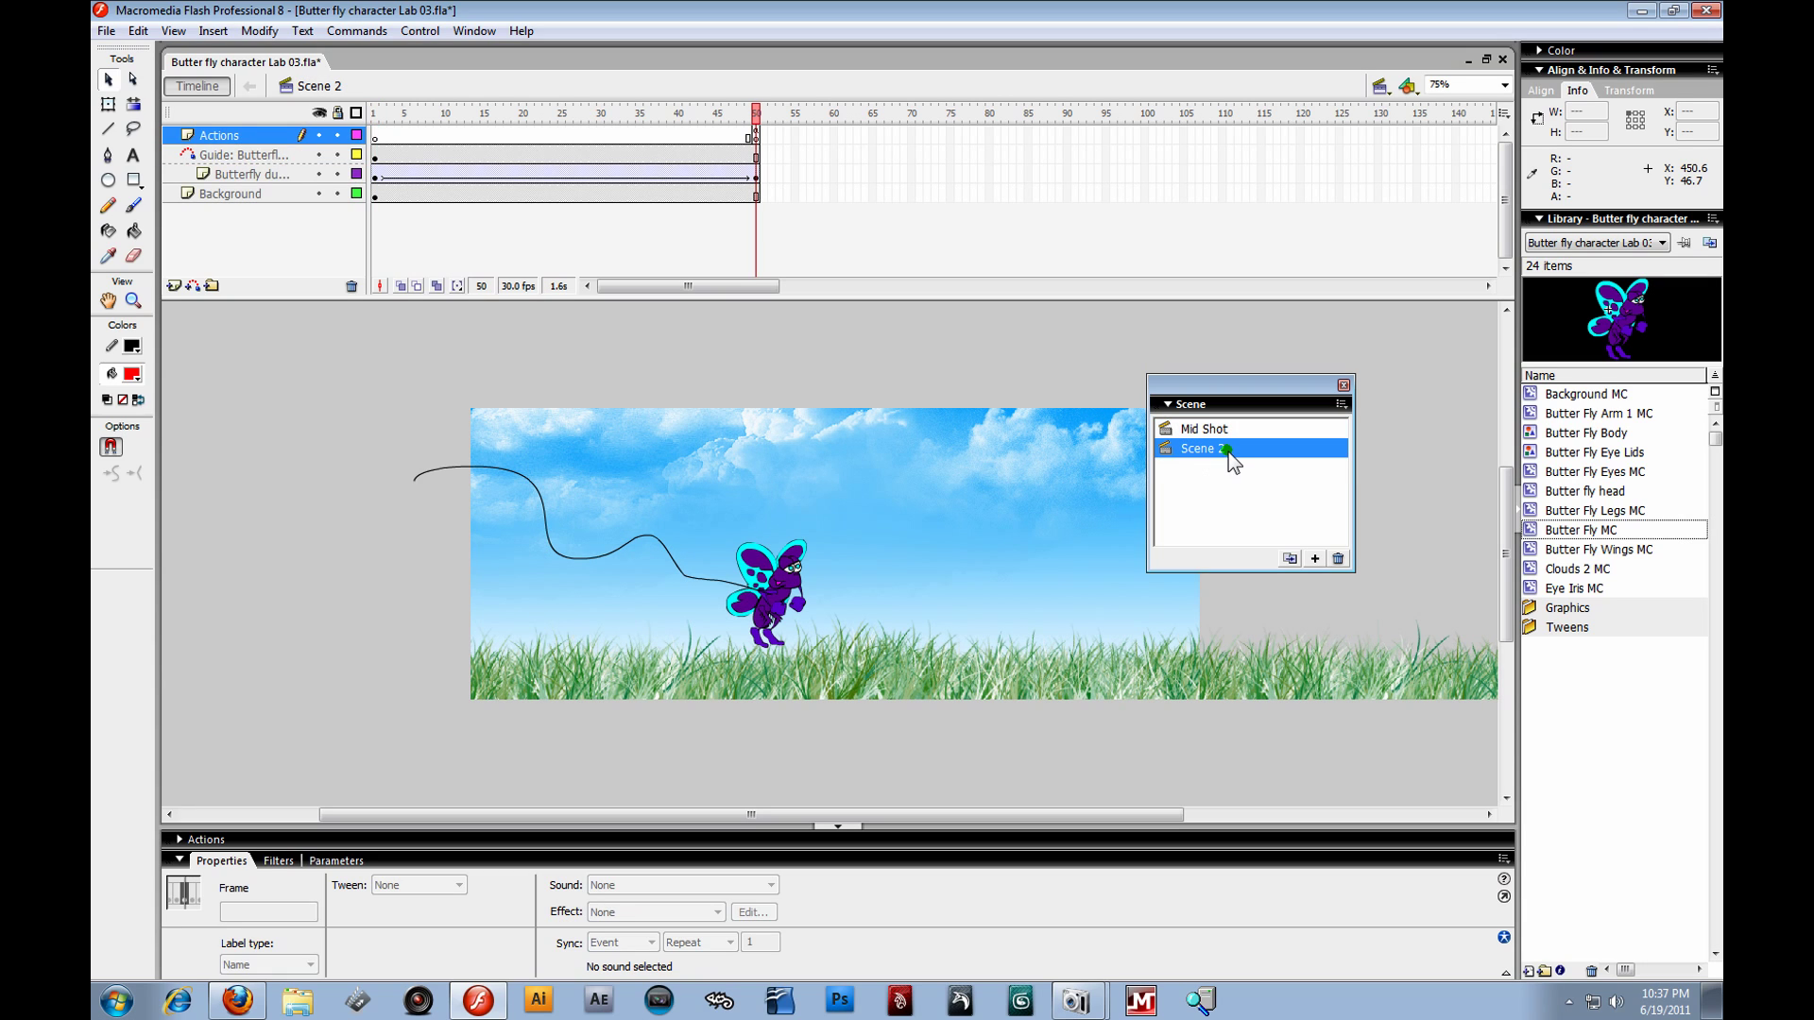
double_click(1228, 452)
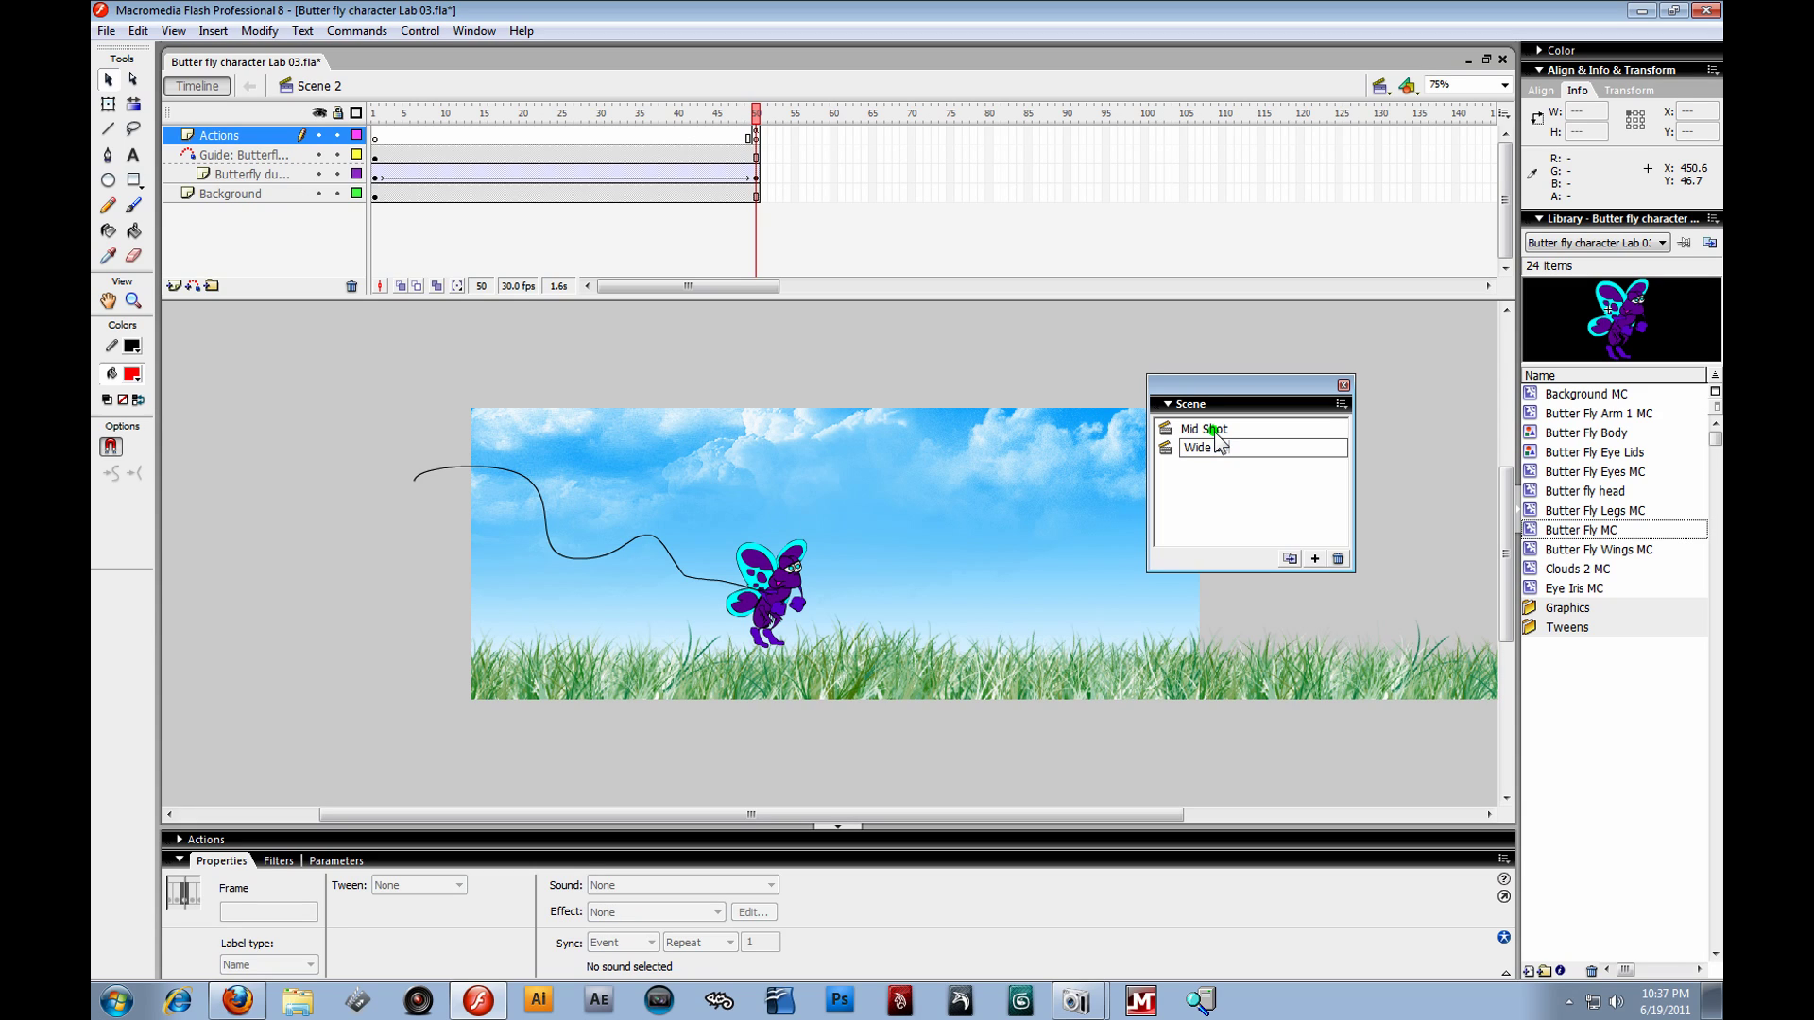
text(Wide Shot)
click(1213, 431)
click(1222, 525)
click(1225, 387)
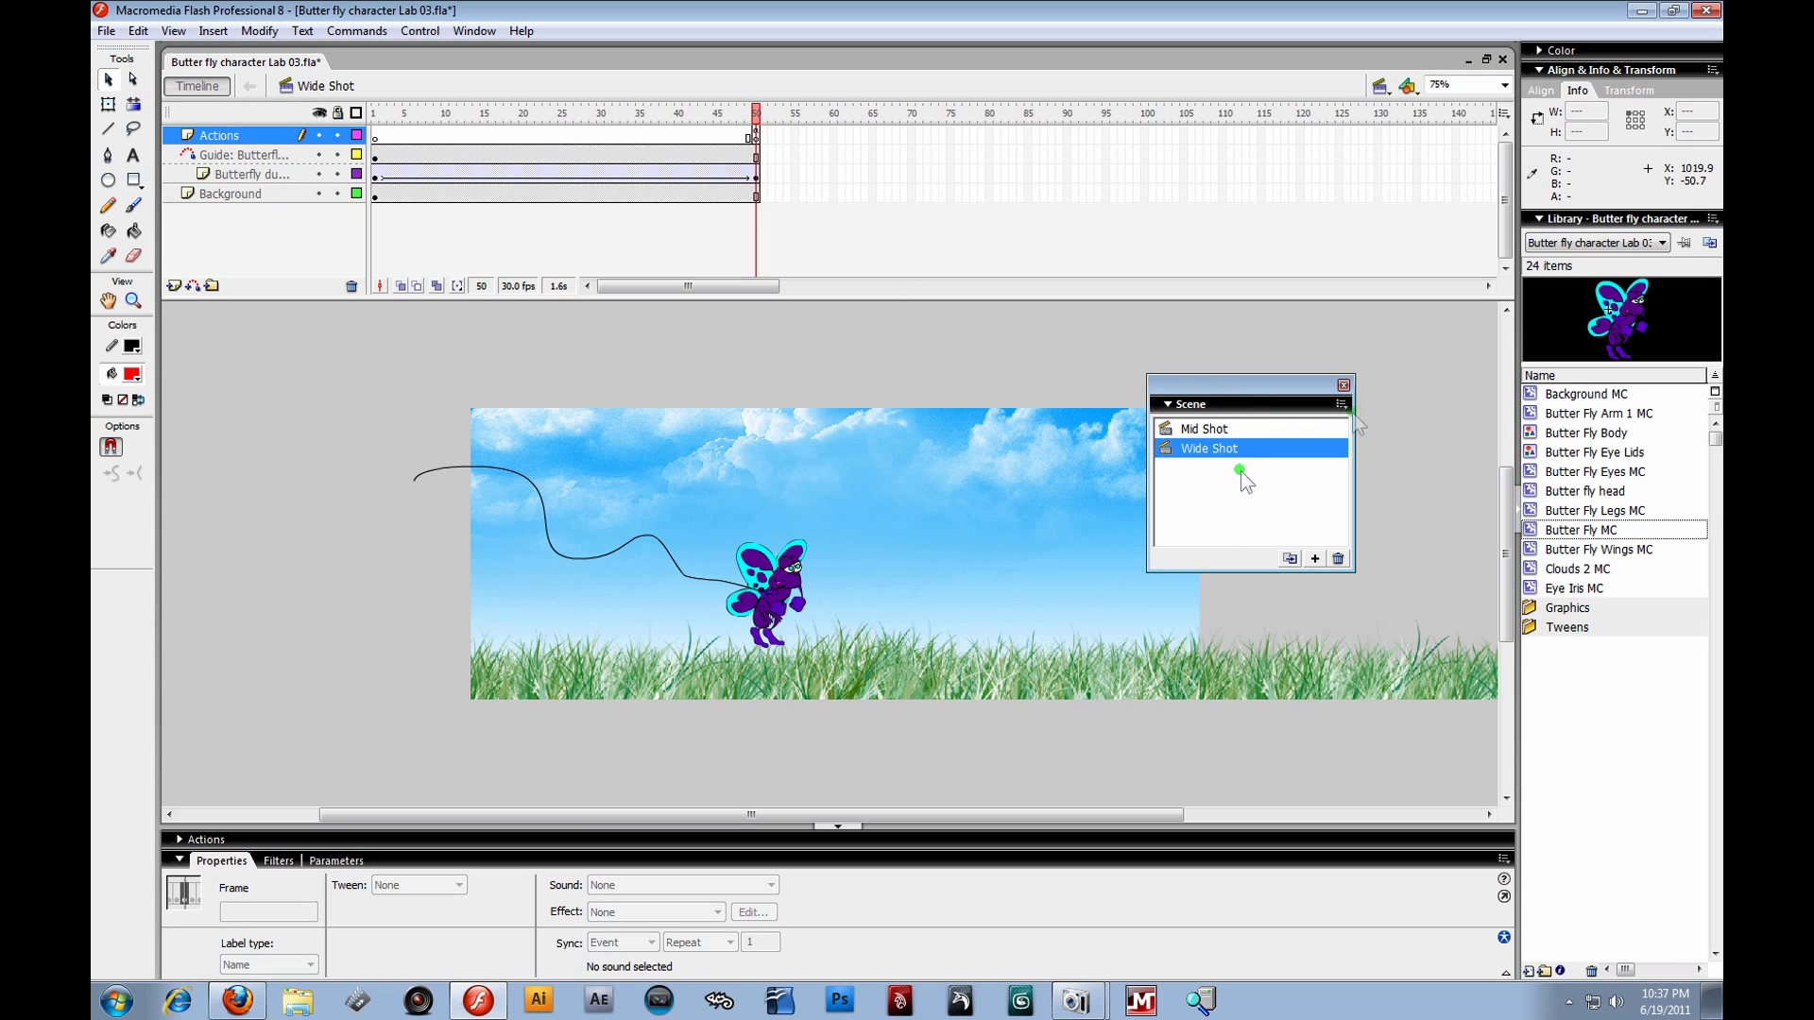
- Reorder the scenes so that Wide Shot comes before Mid Shot, and view Wide Shot
click(1224, 434)
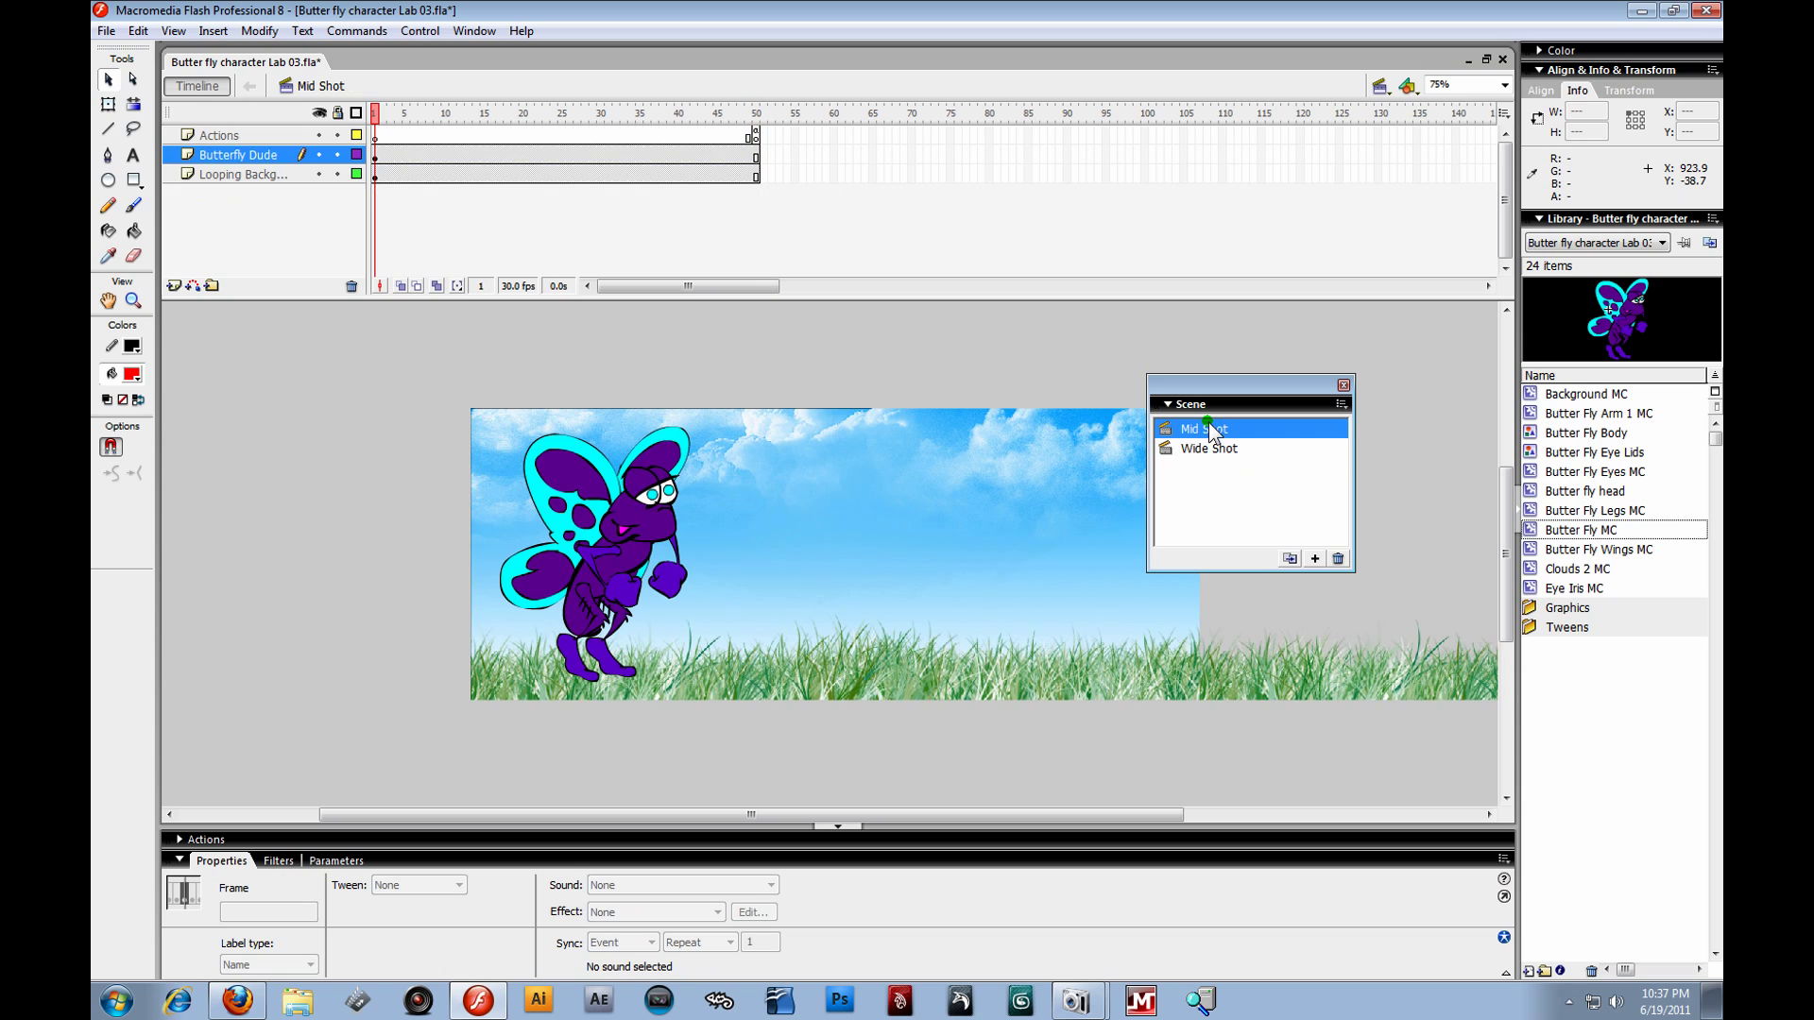
click(1205, 448)
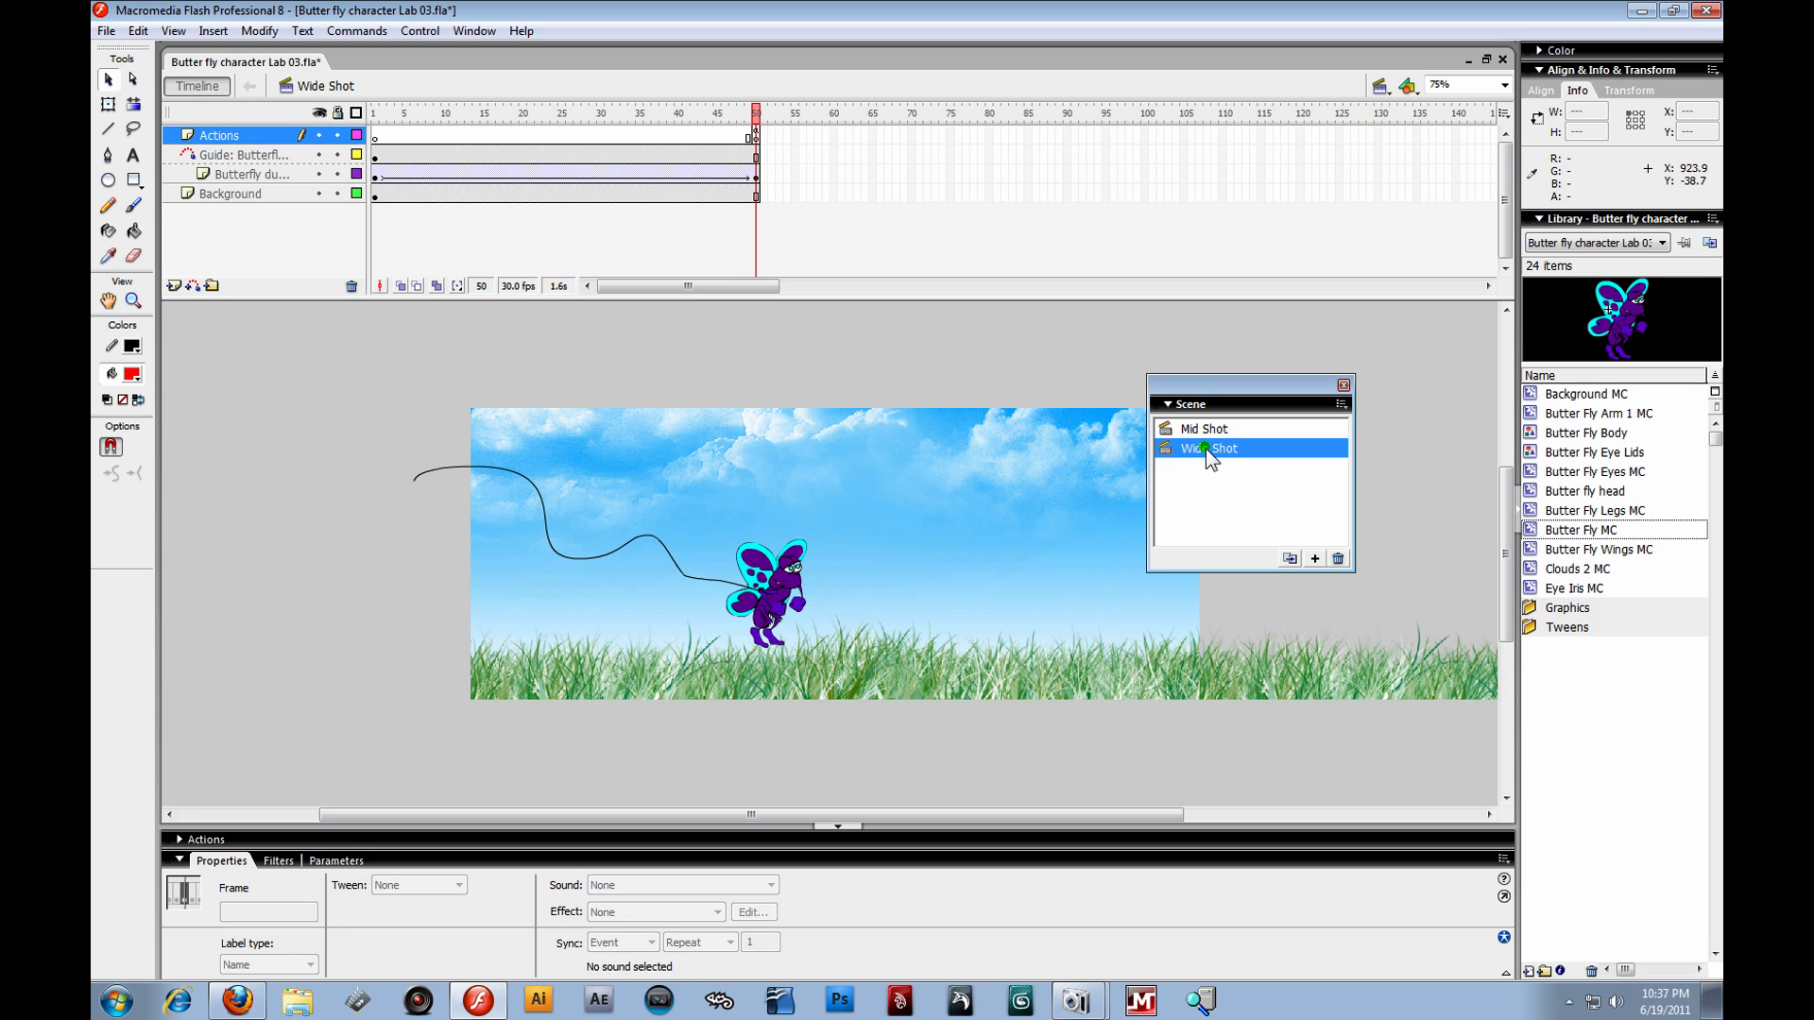
drag(1207, 444, 1209, 427)
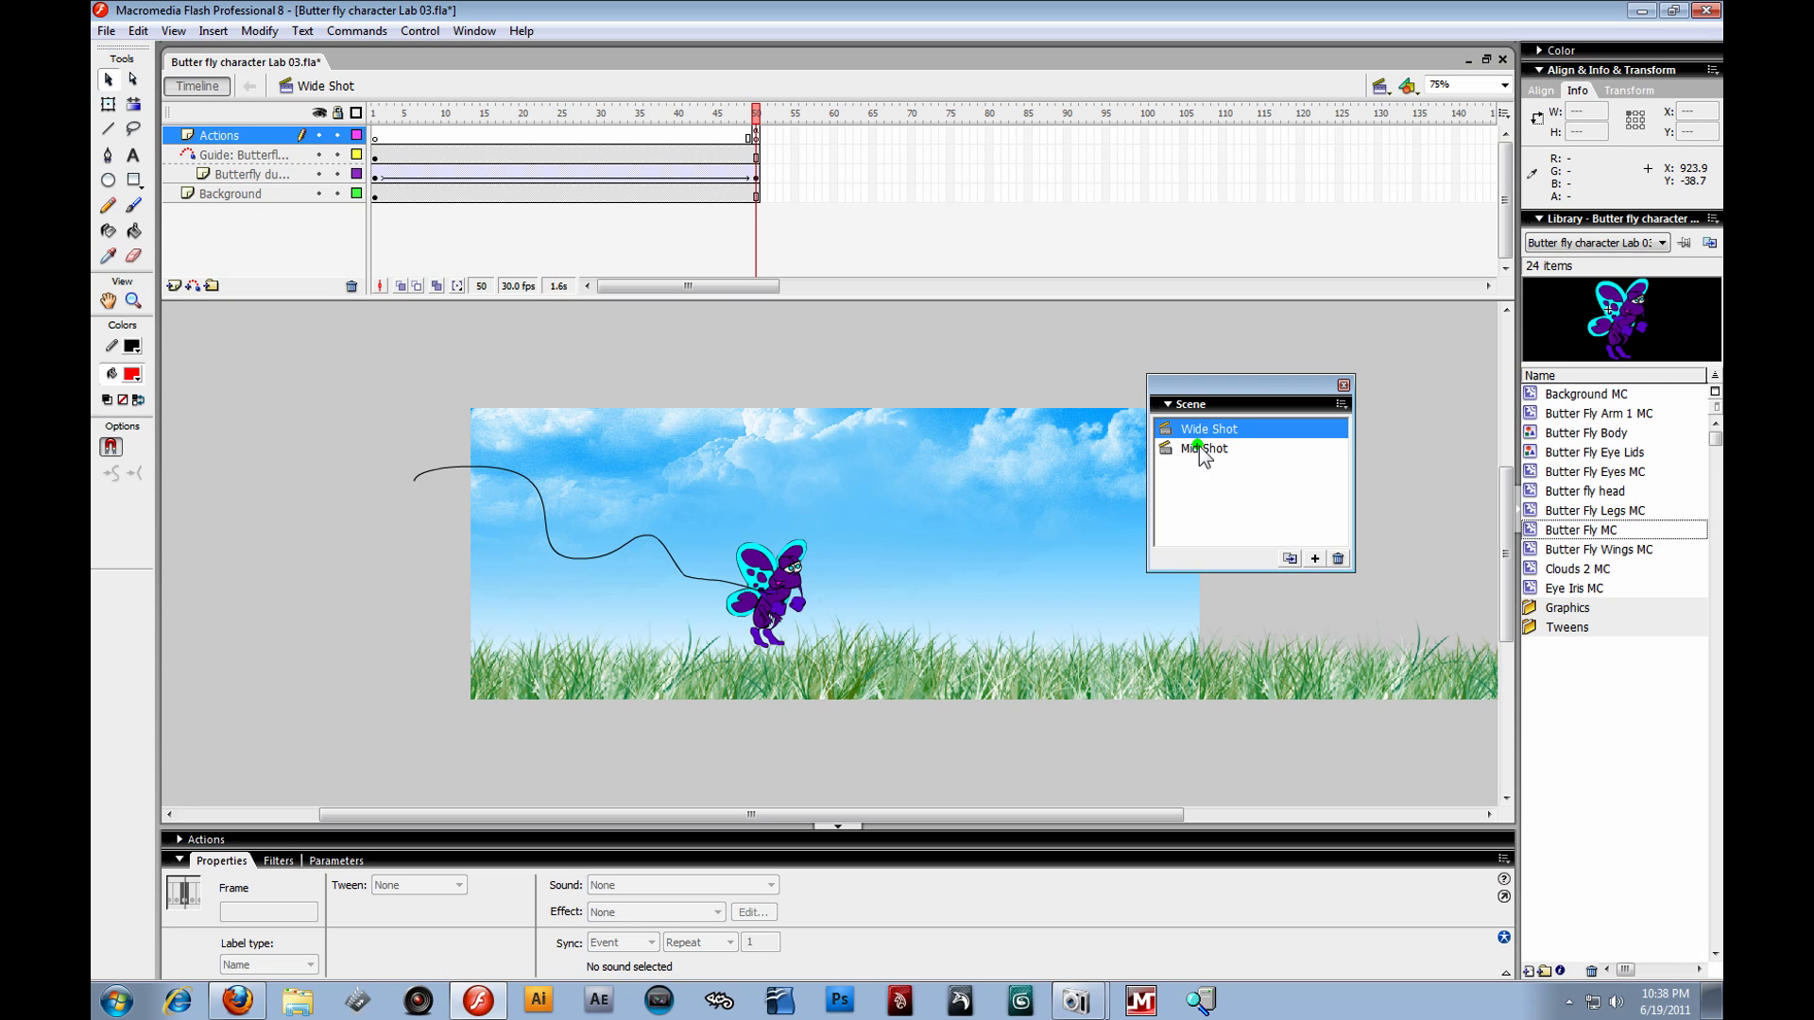
click(1199, 446)
click(1327, 428)
- Scrub the Wide Shot timeline from frame 1 to 50, and select the Actions layer's last keyframe
drag(763, 113, 229, 102)
drag(375, 113, 775, 202)
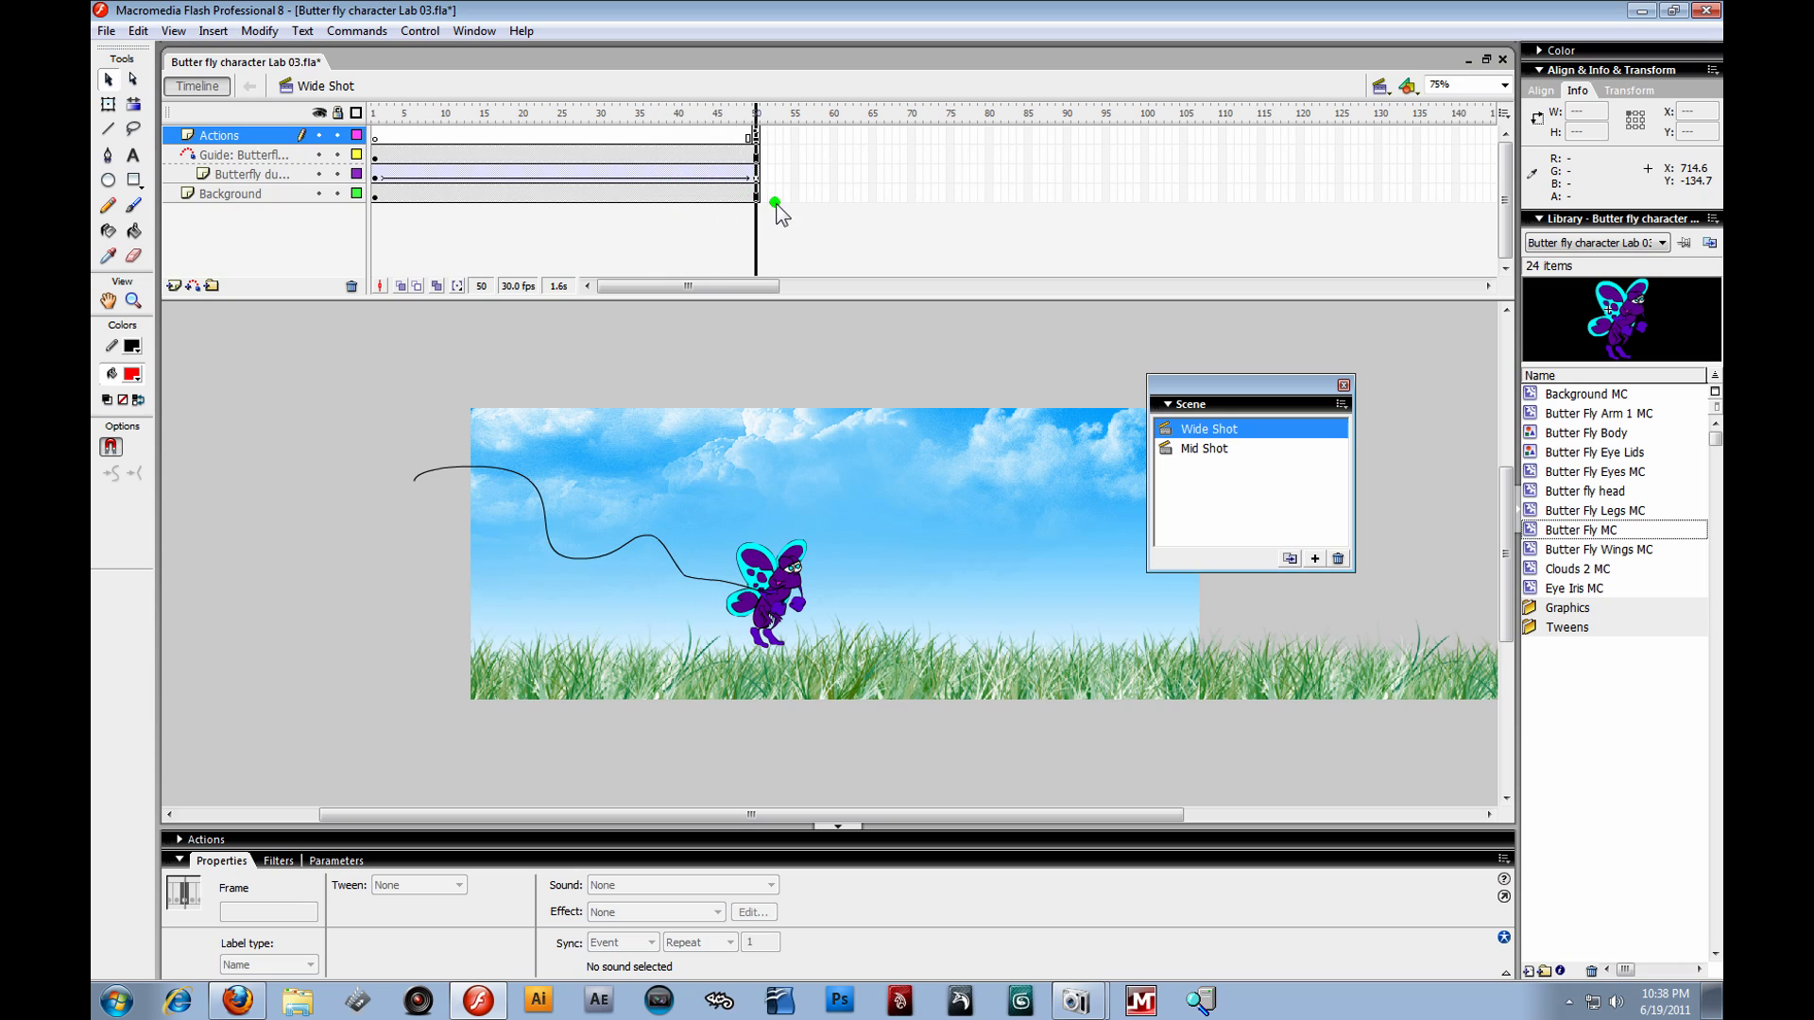
click(756, 133)
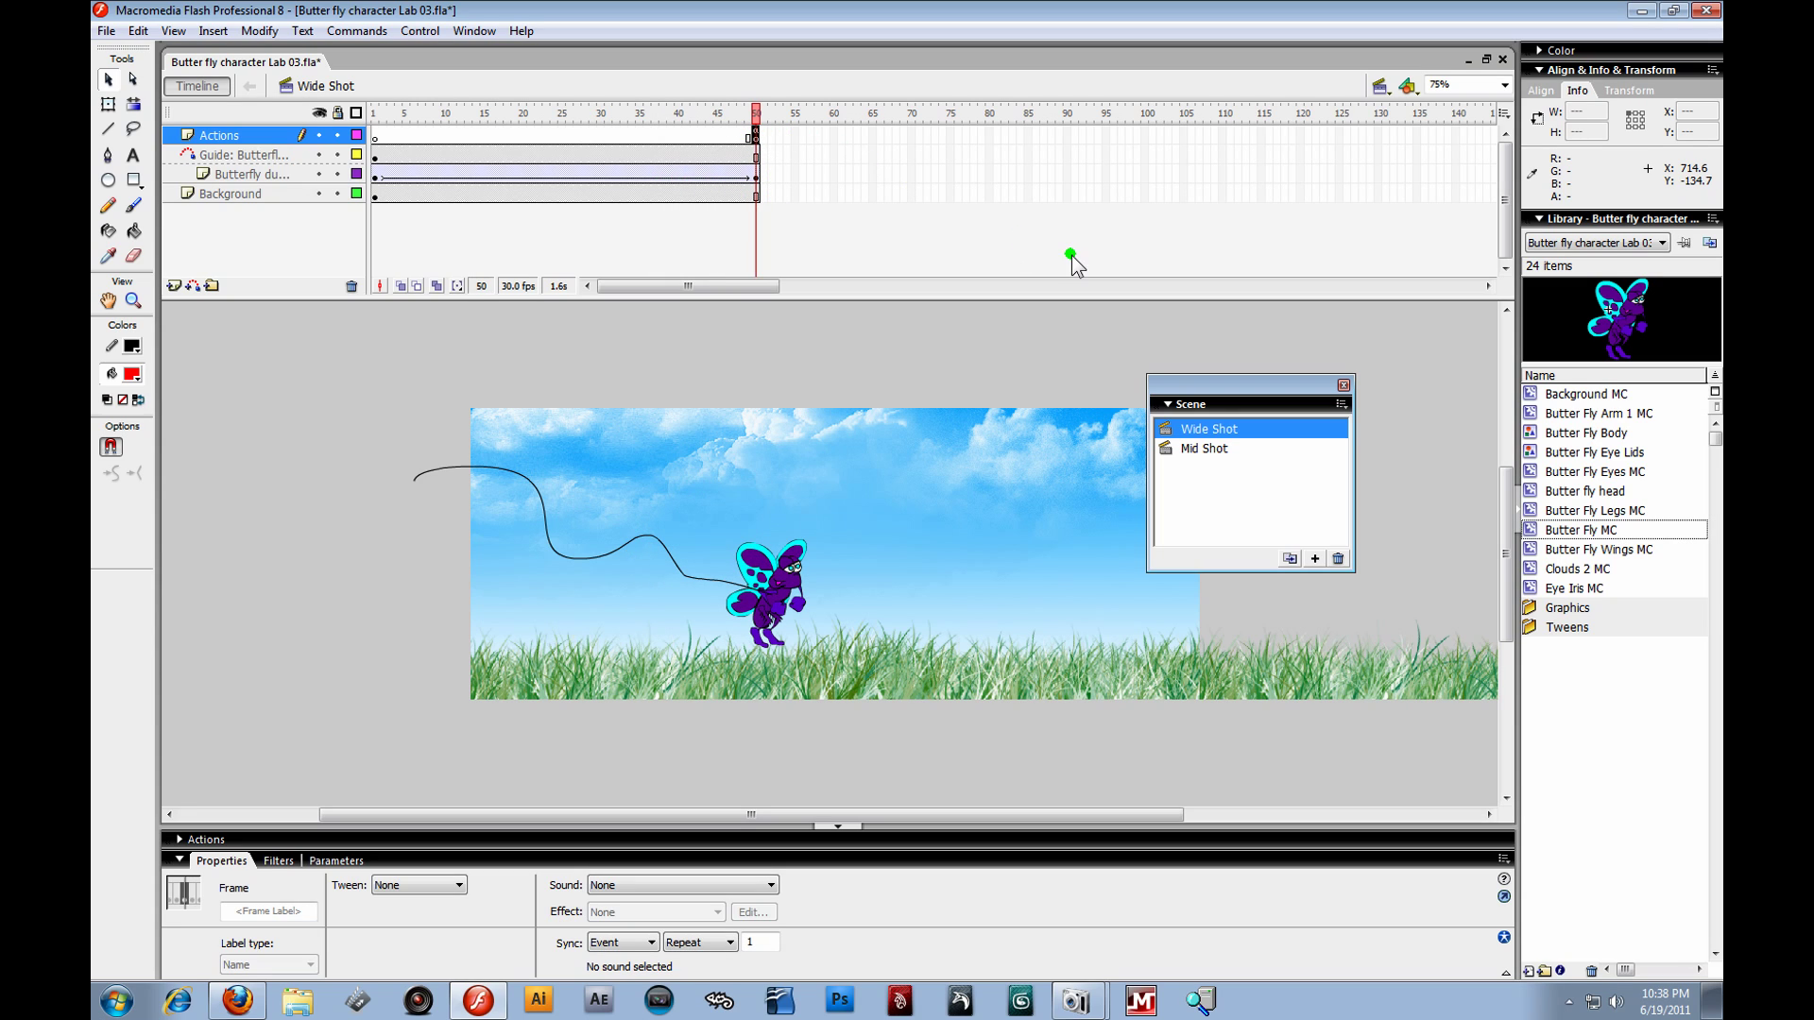
- Close the scene list and preview the published movie in Flash format
click(1345, 386)
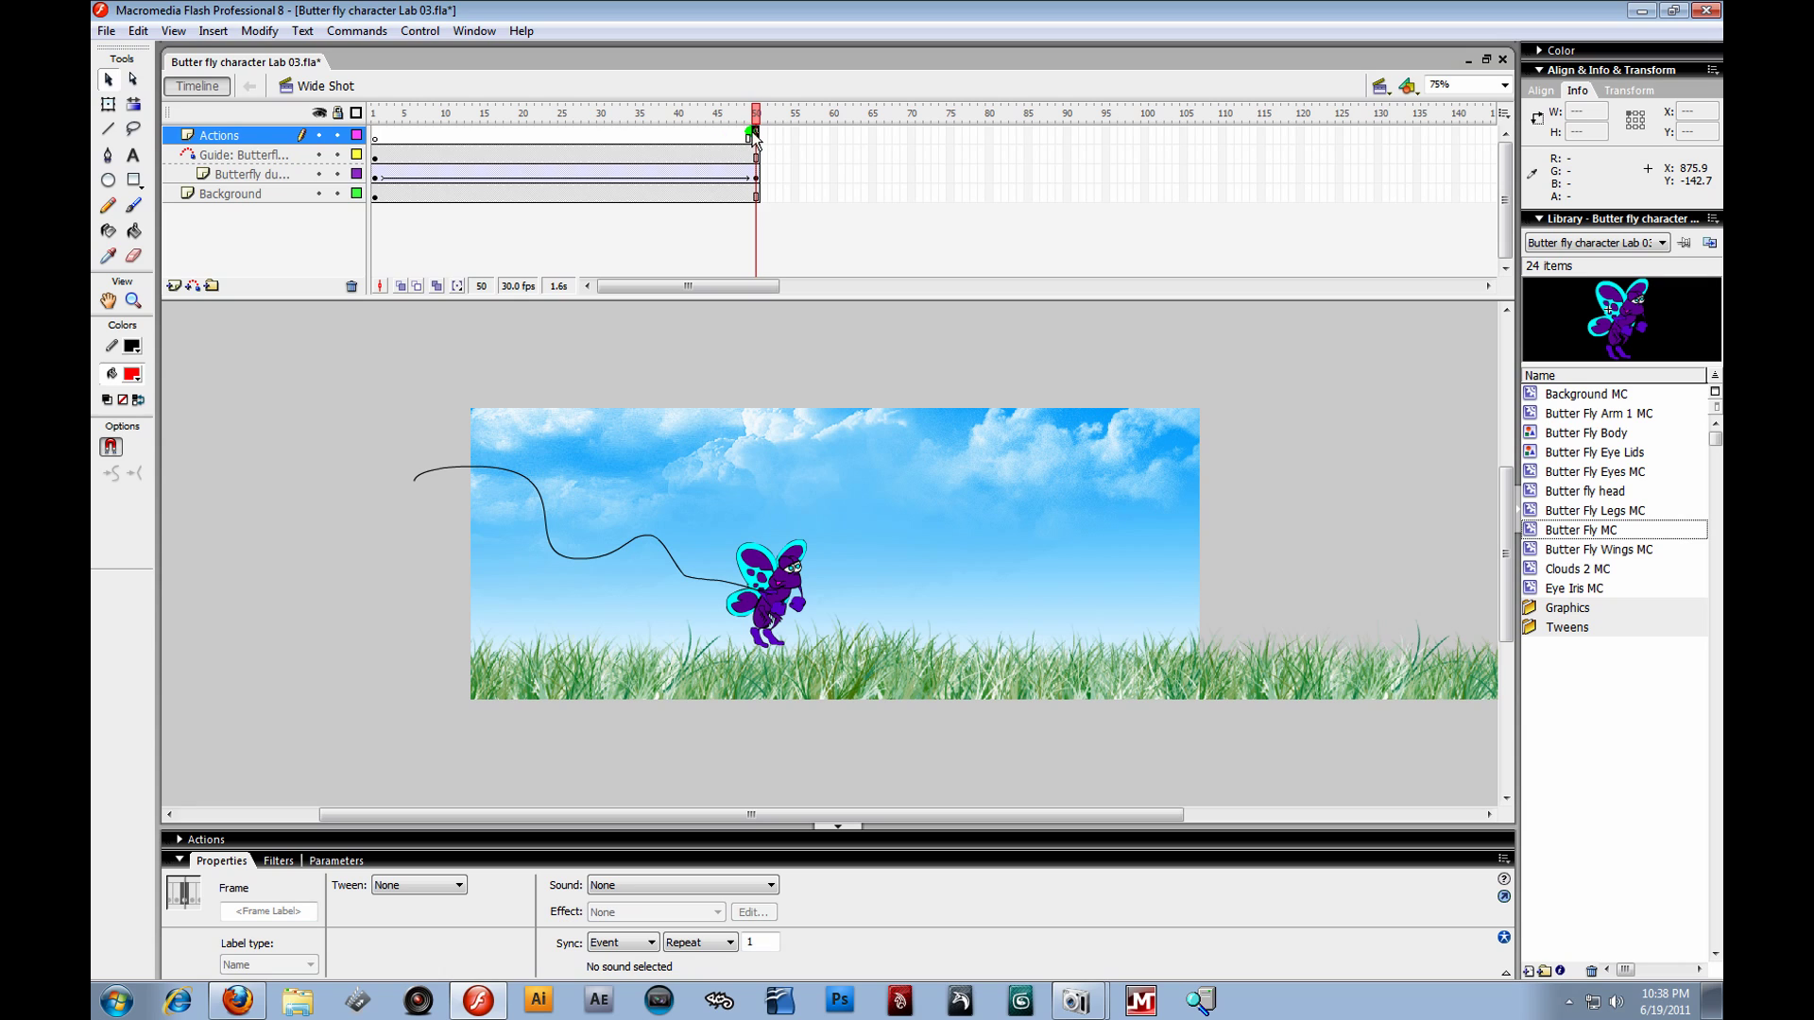
click(106, 30)
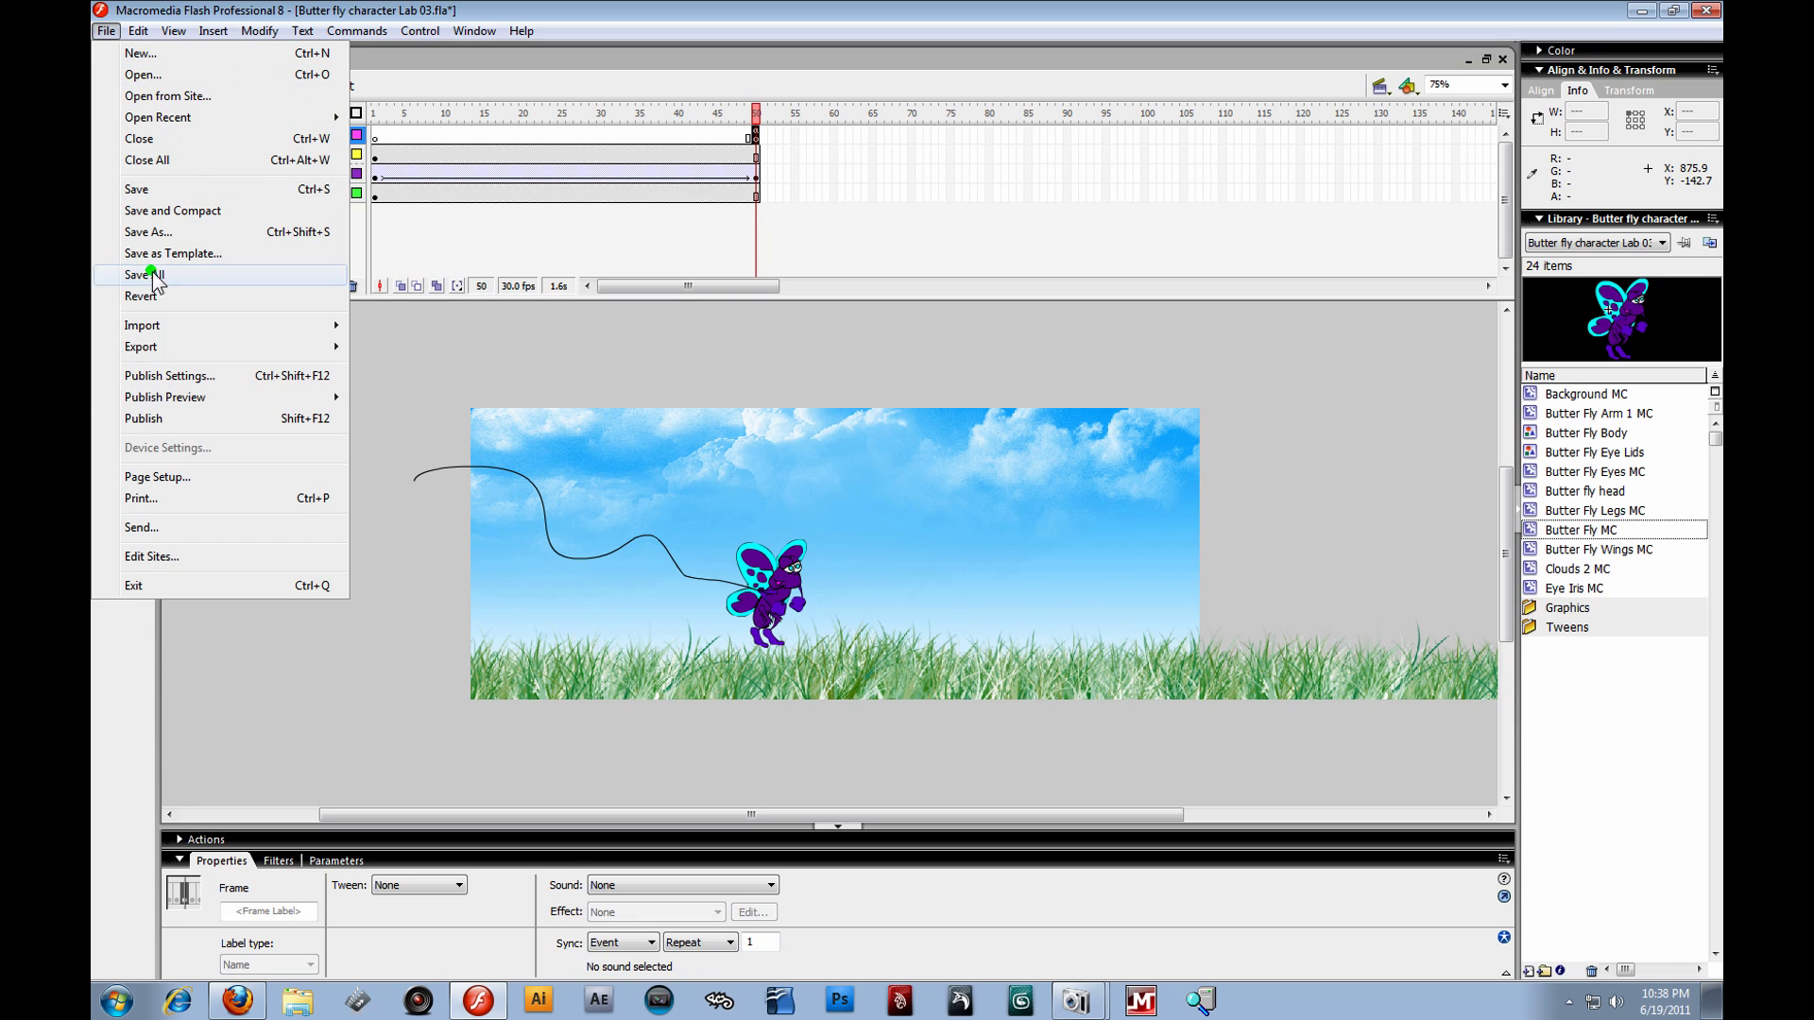
mouse_move(170, 397)
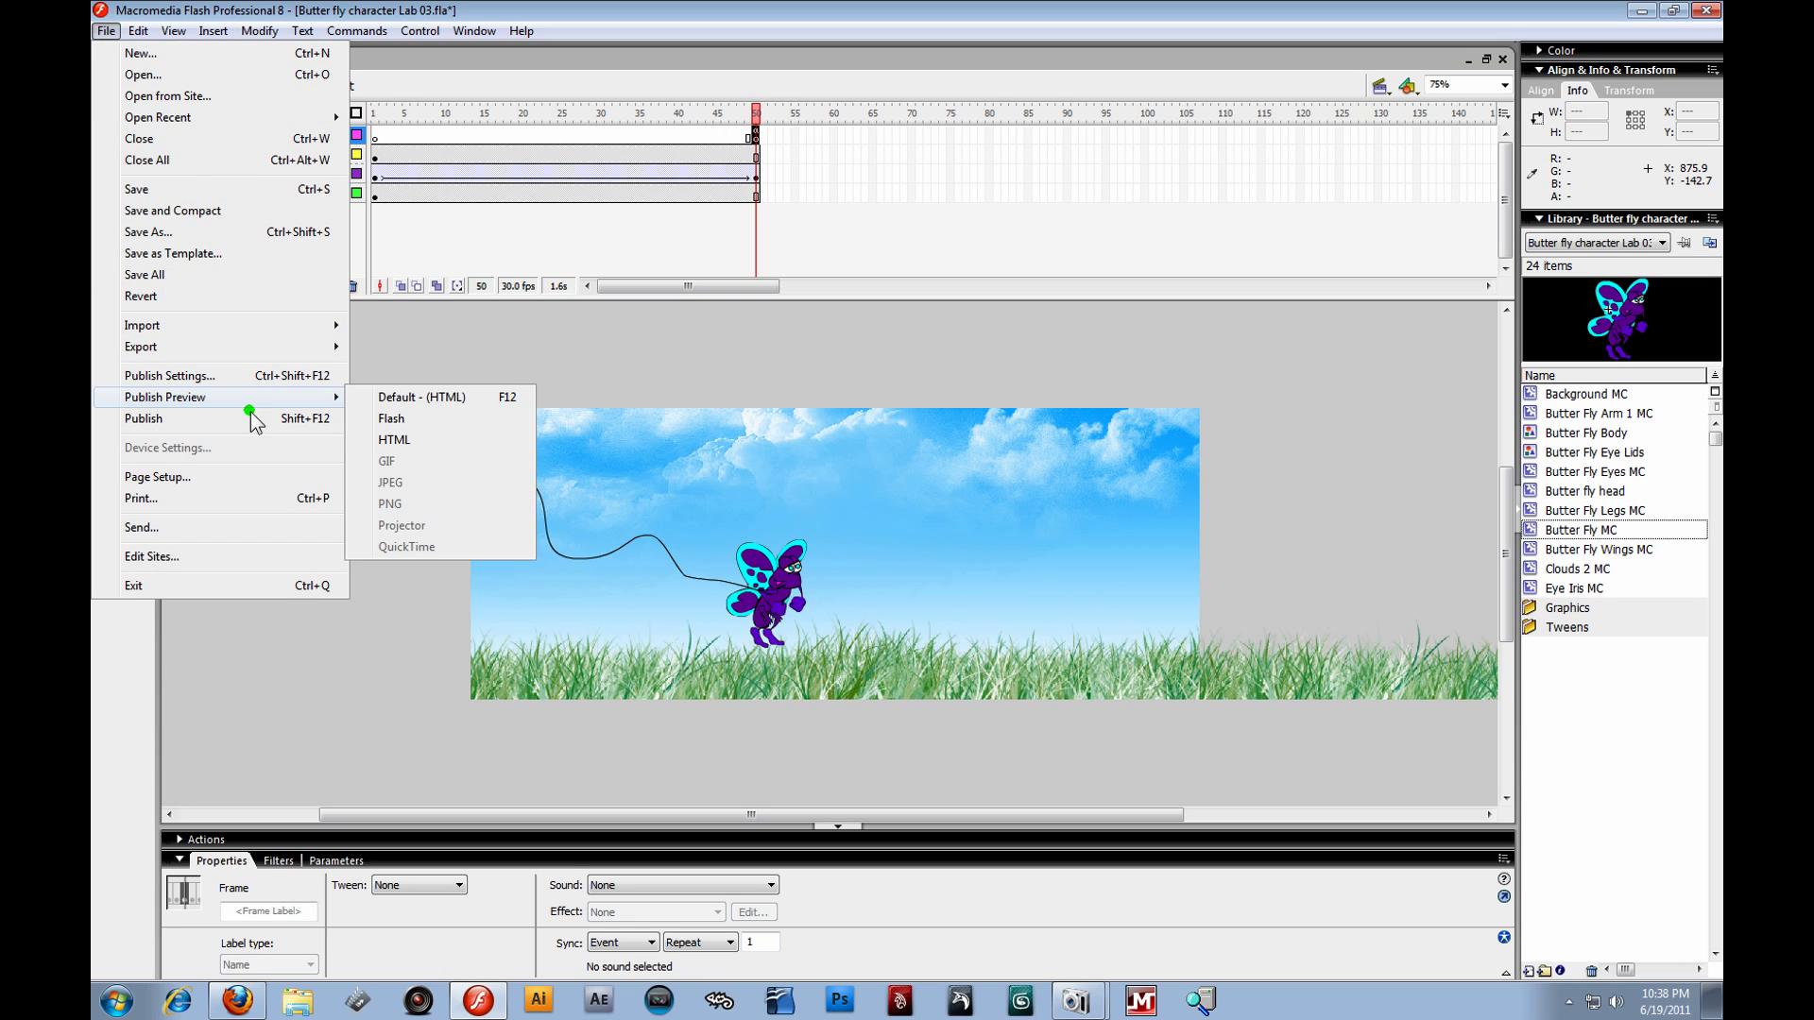
click(404, 416)
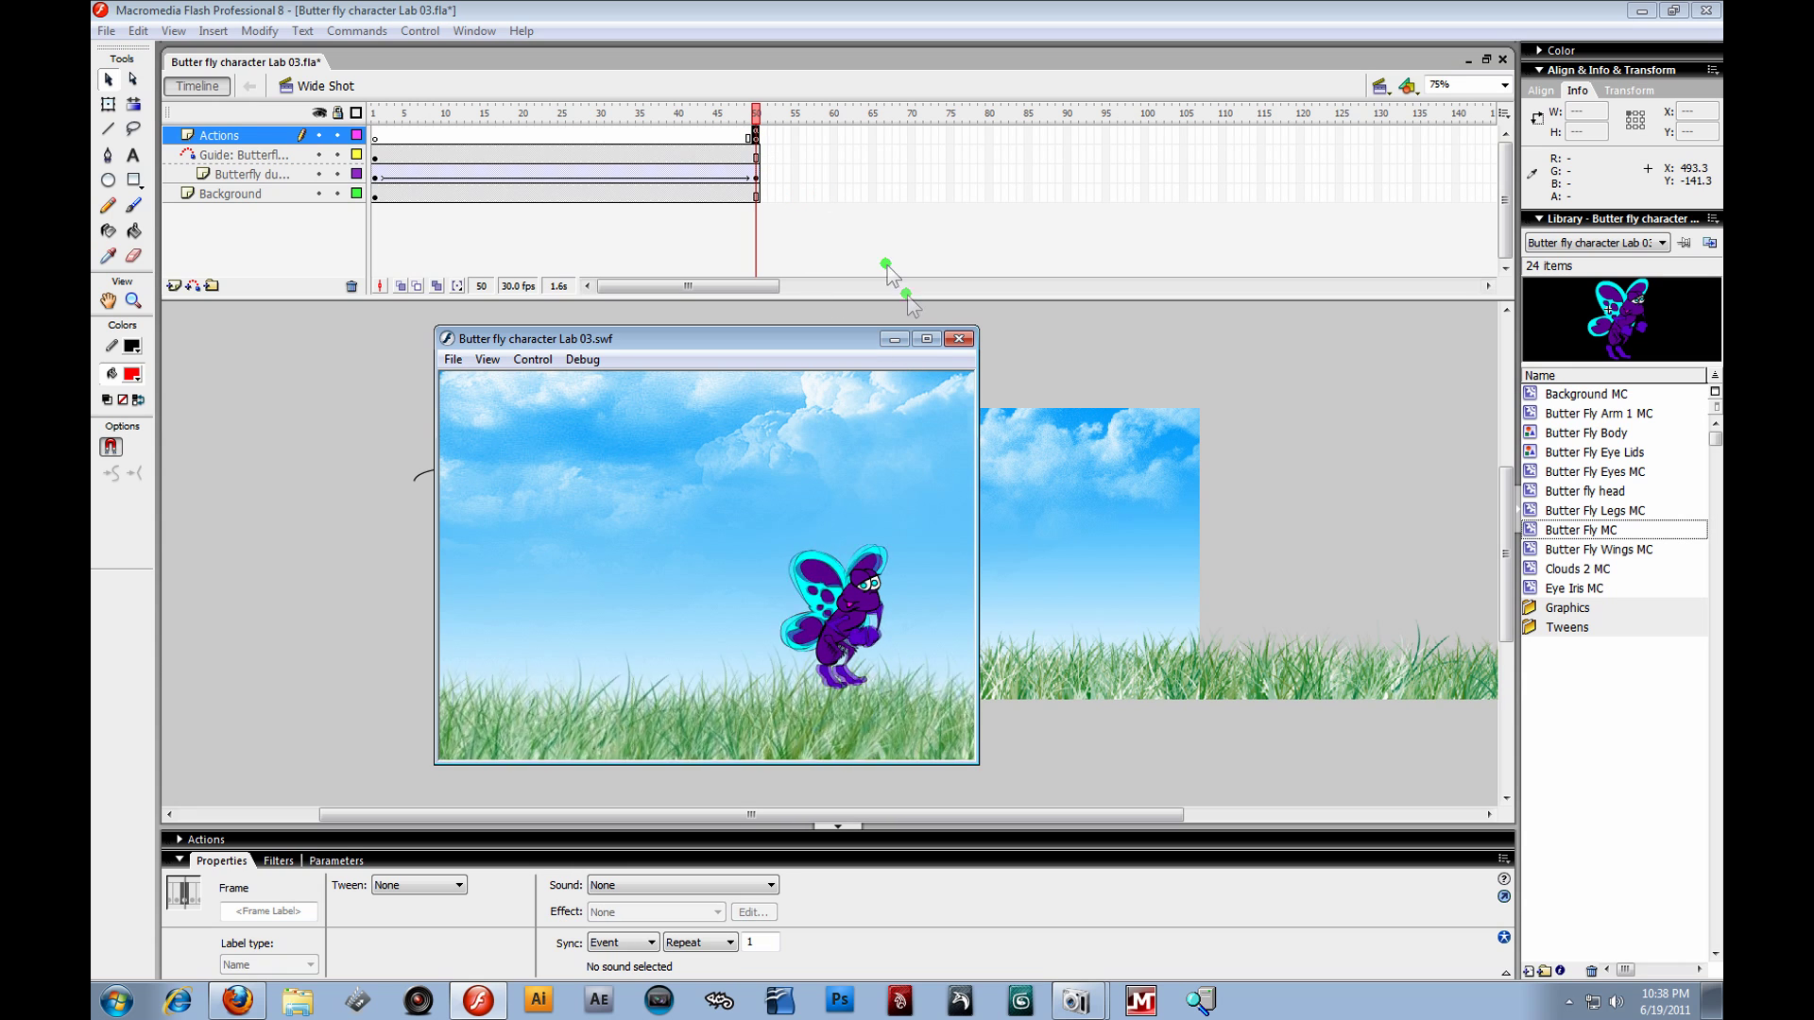
- Close the movie preview and delete the stop(); script from the Actions layer's frame 50 in Wide Shot
click(960, 339)
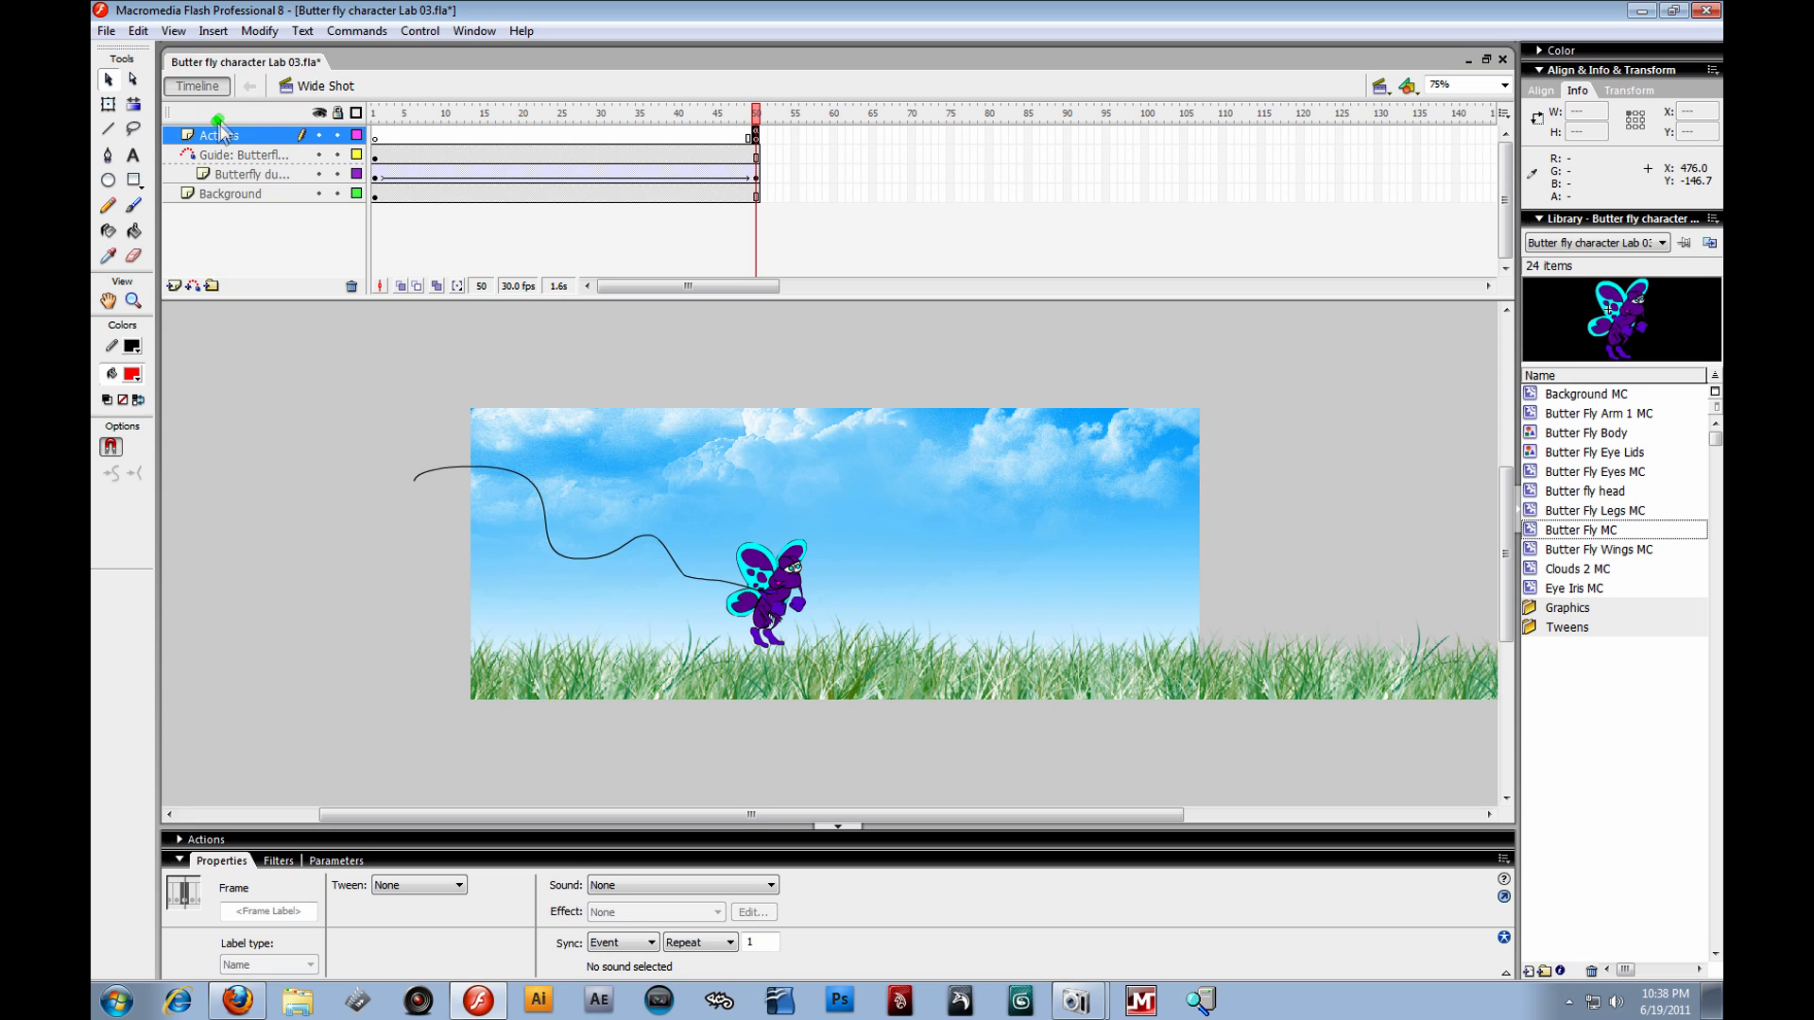
right_click(759, 144)
click(817, 518)
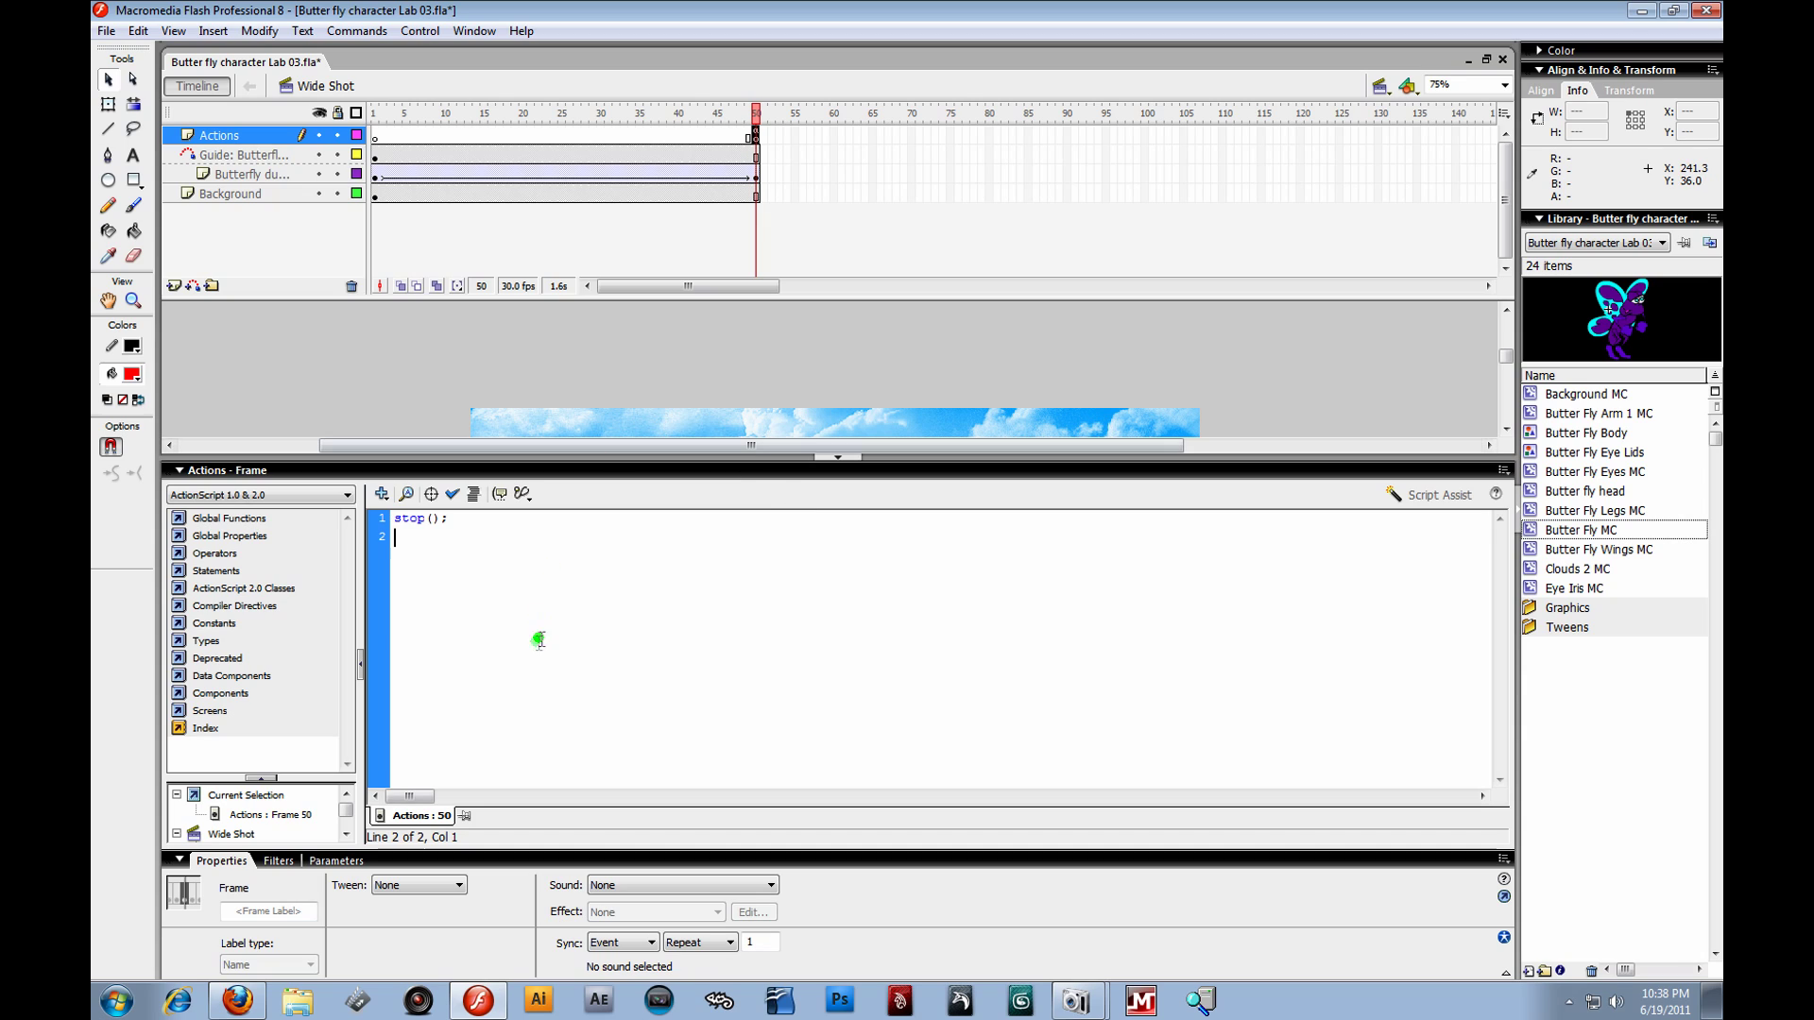
key(ctrl+a)
key(Delete)
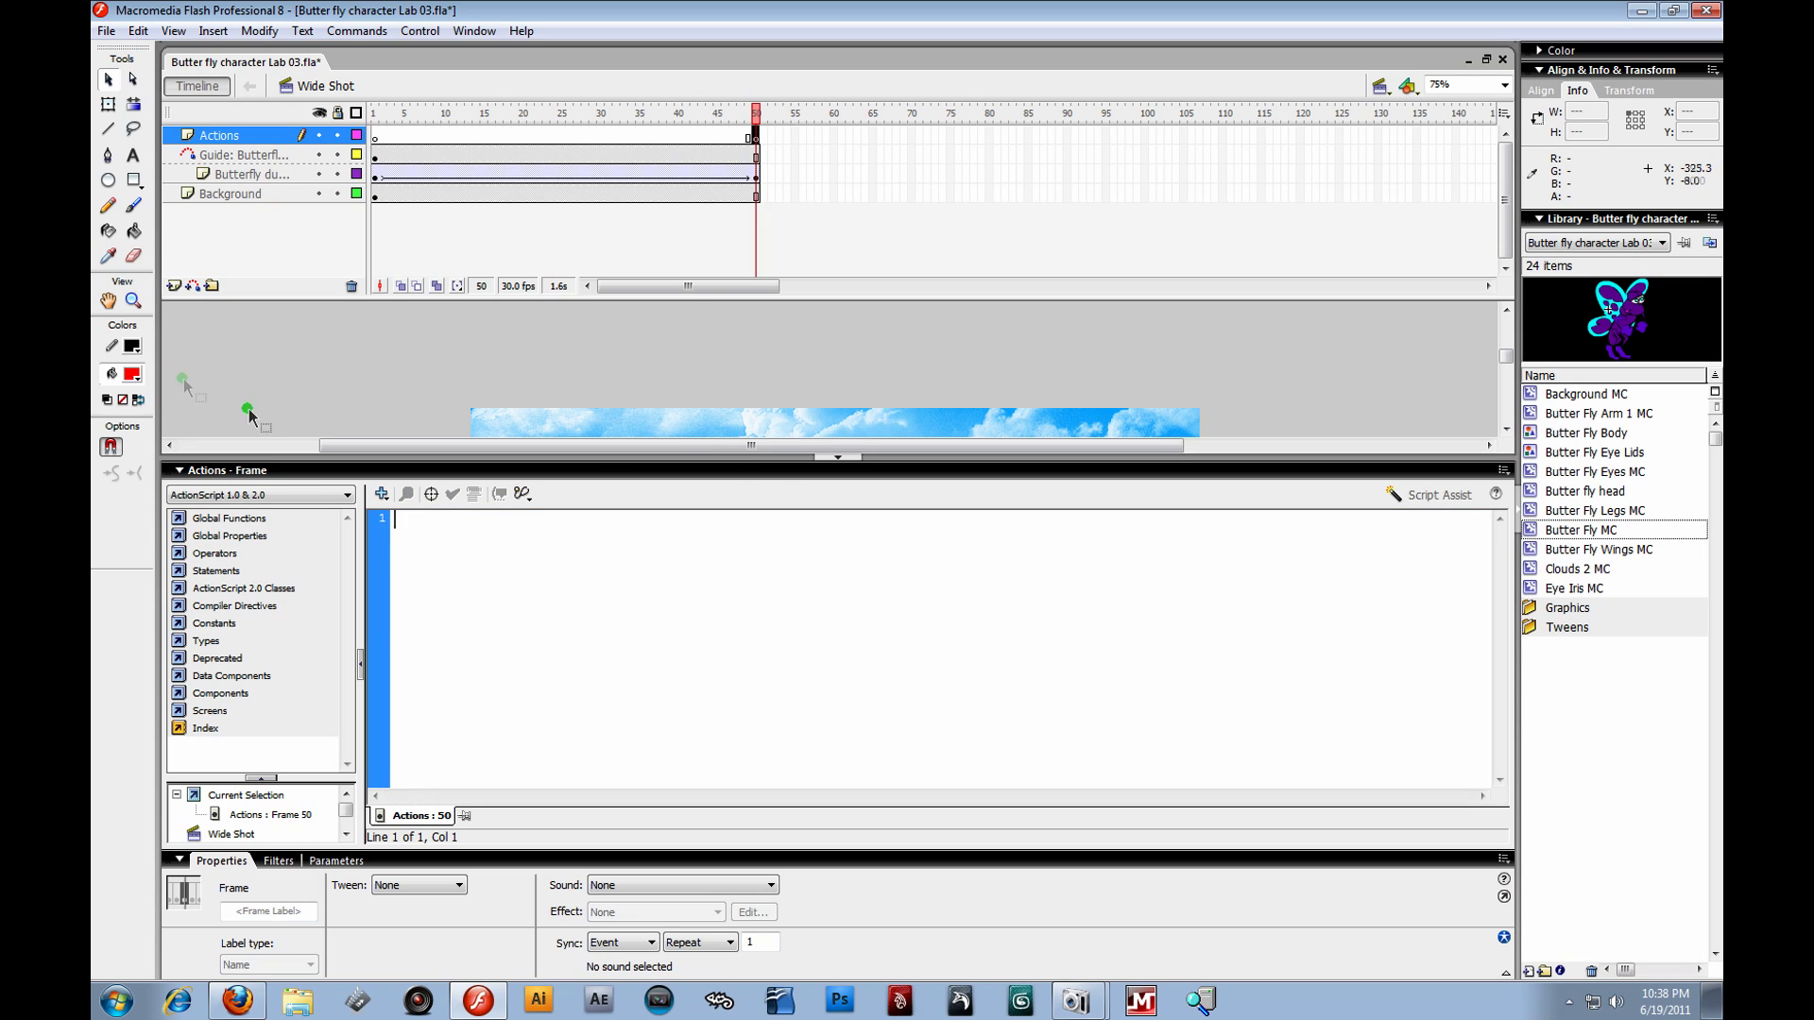
click(217, 470)
click(276, 373)
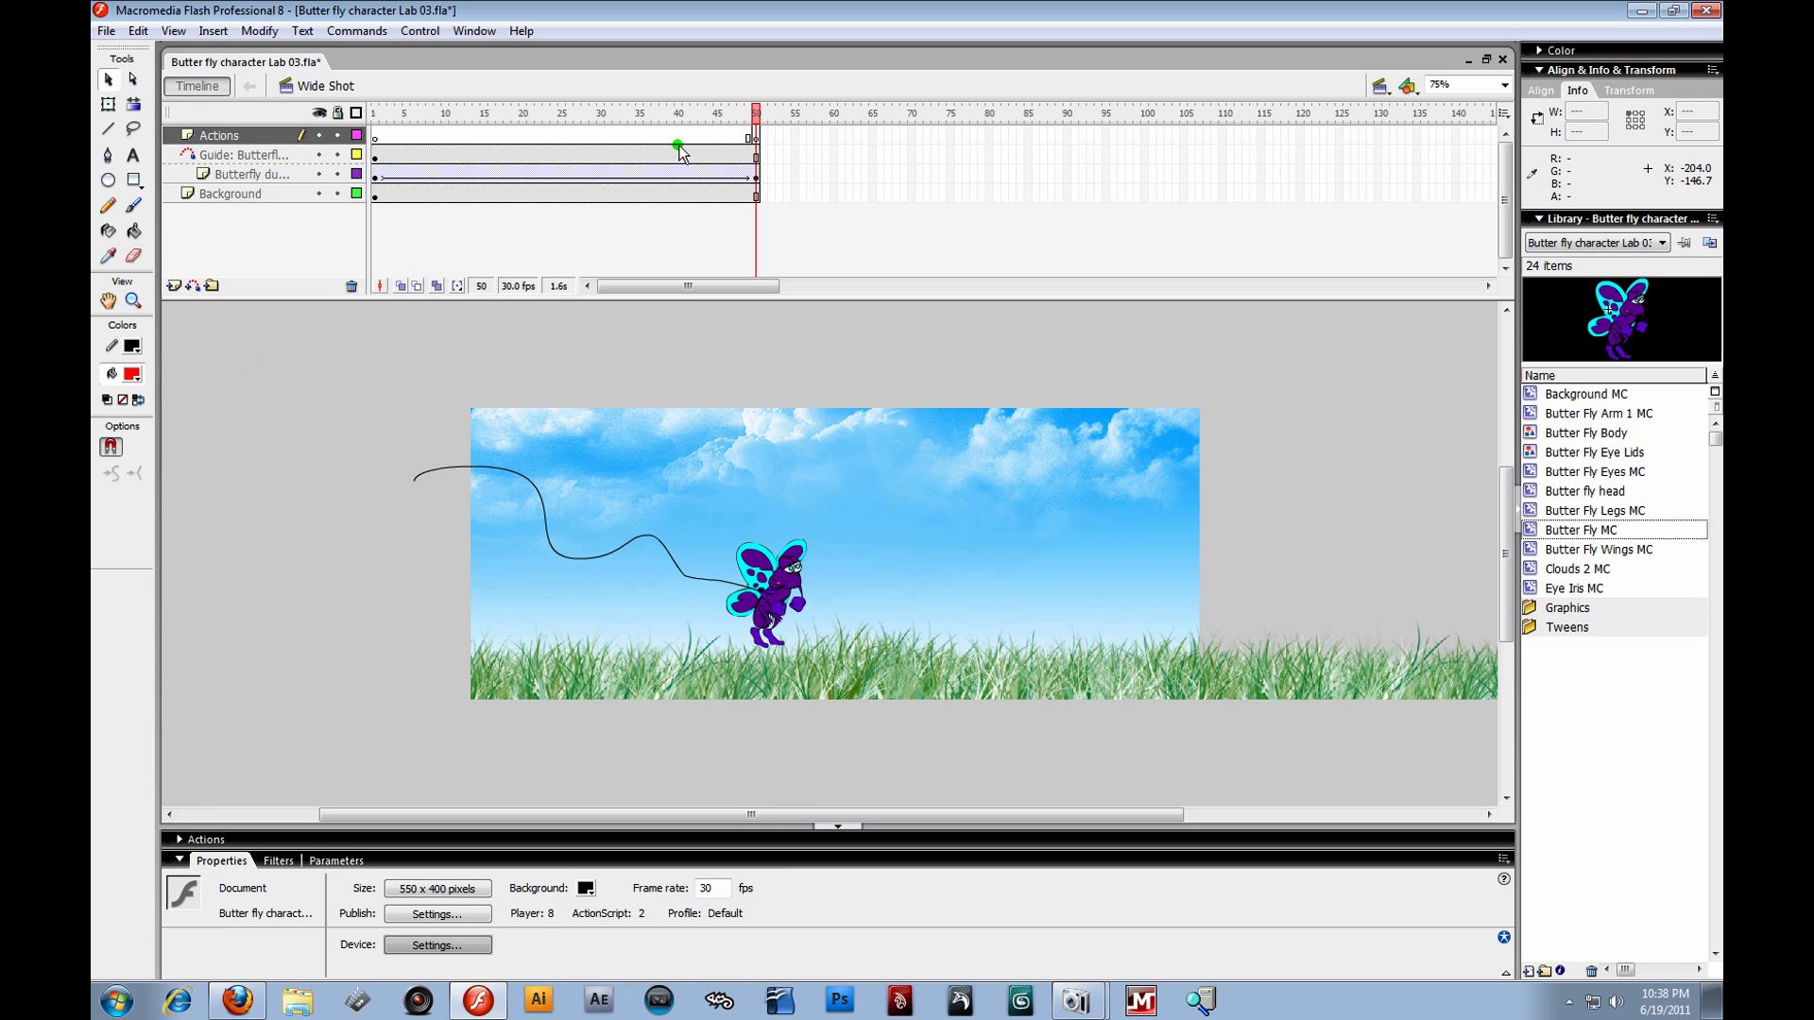
drag(753, 137, 982, 309)
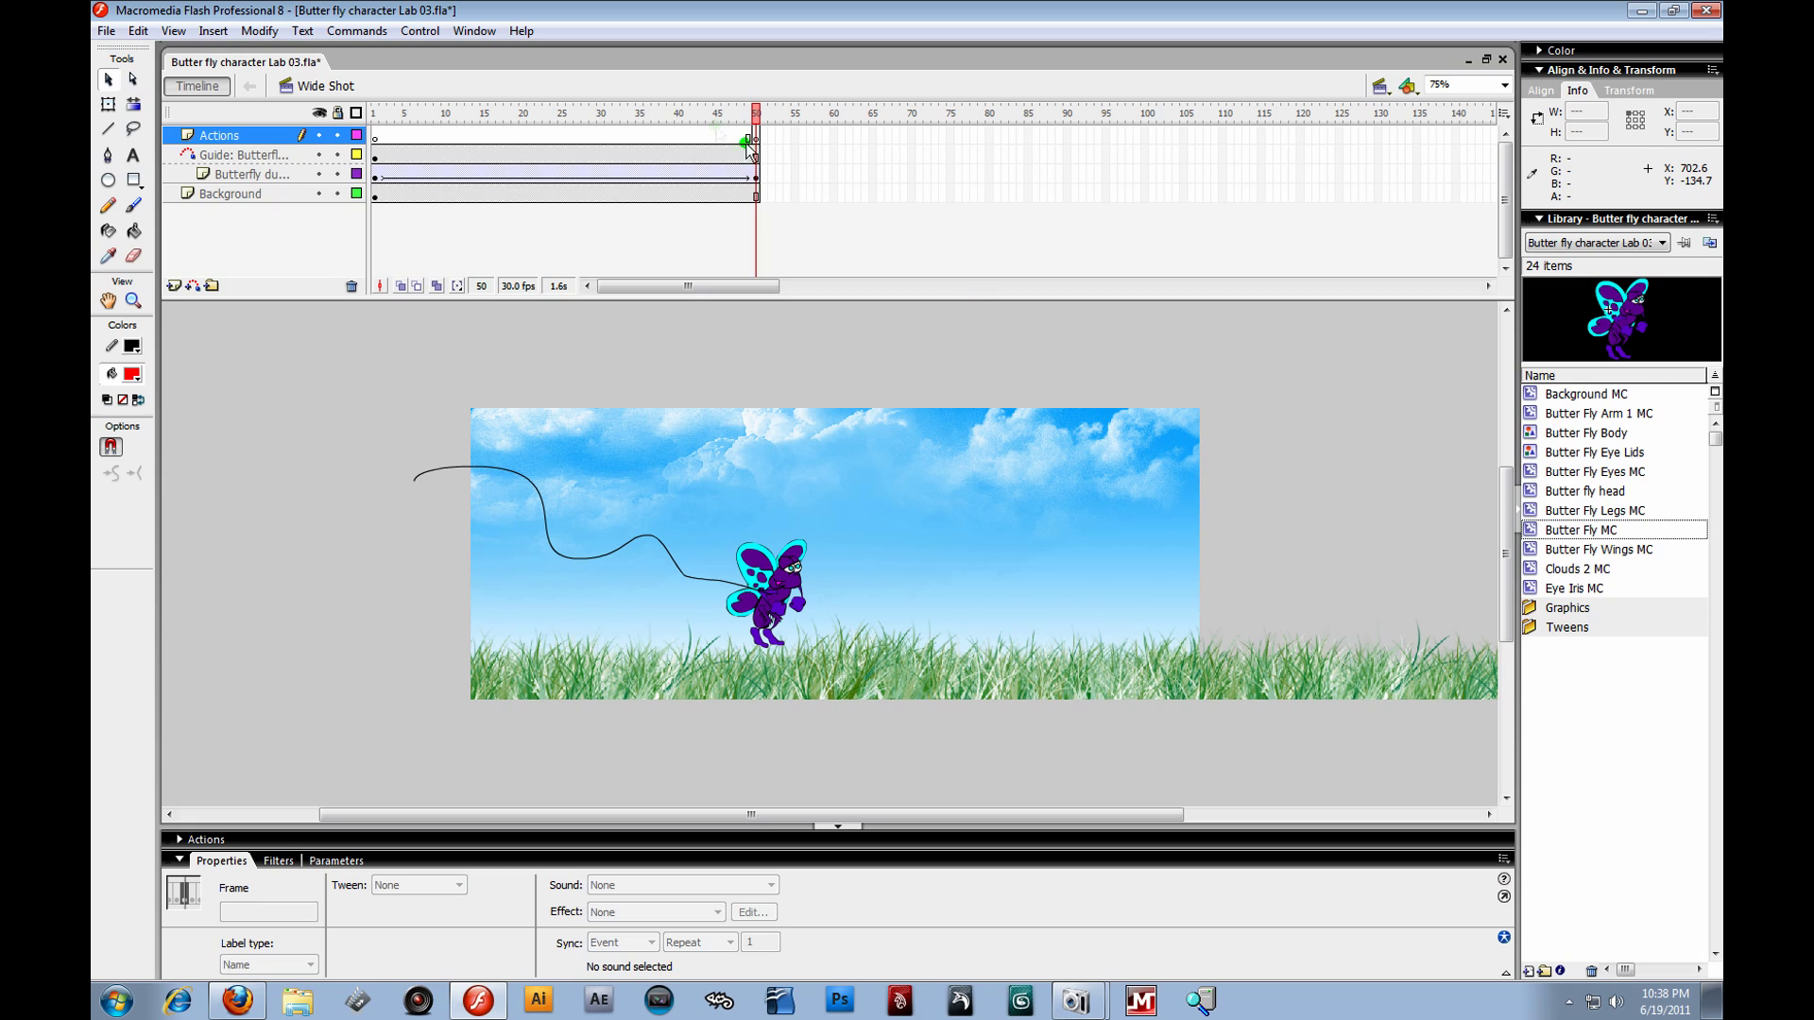
- Review the Mid Shot timeline and its Actions layer's last keyframe, and return to the Wide Shot scene
click(1380, 83)
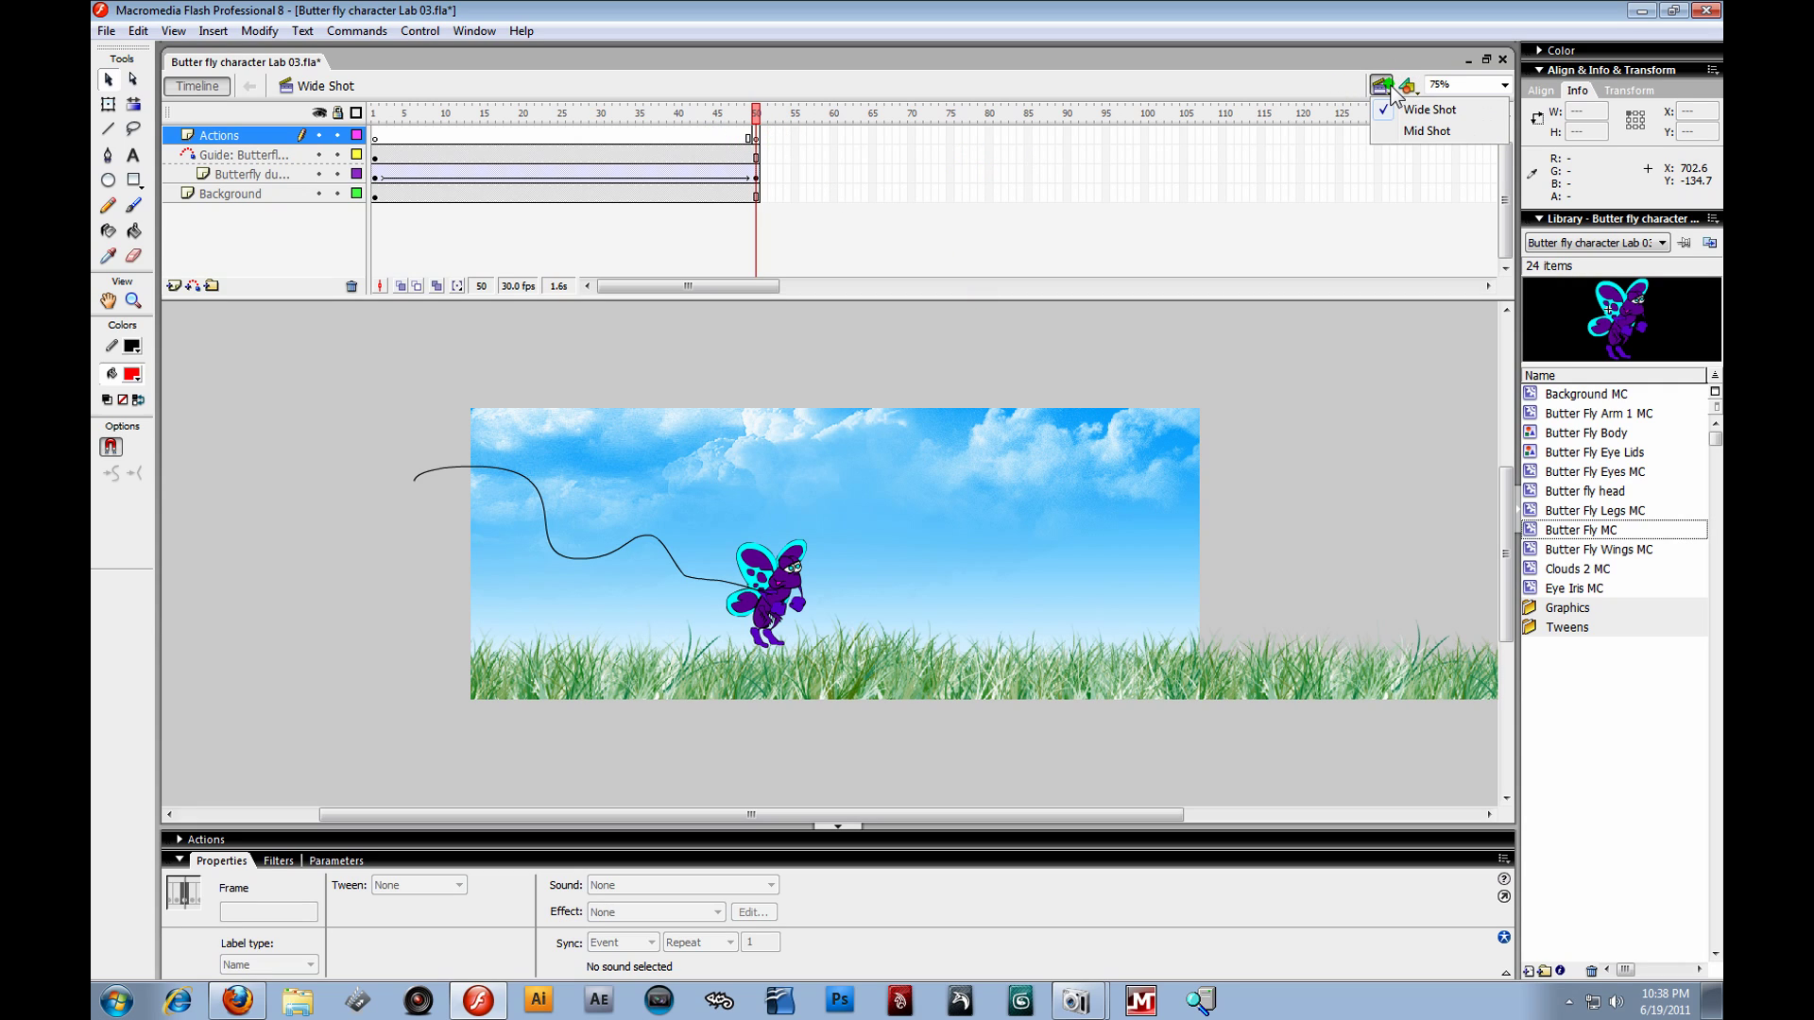
click(1426, 133)
drag(400, 125, 756, 193)
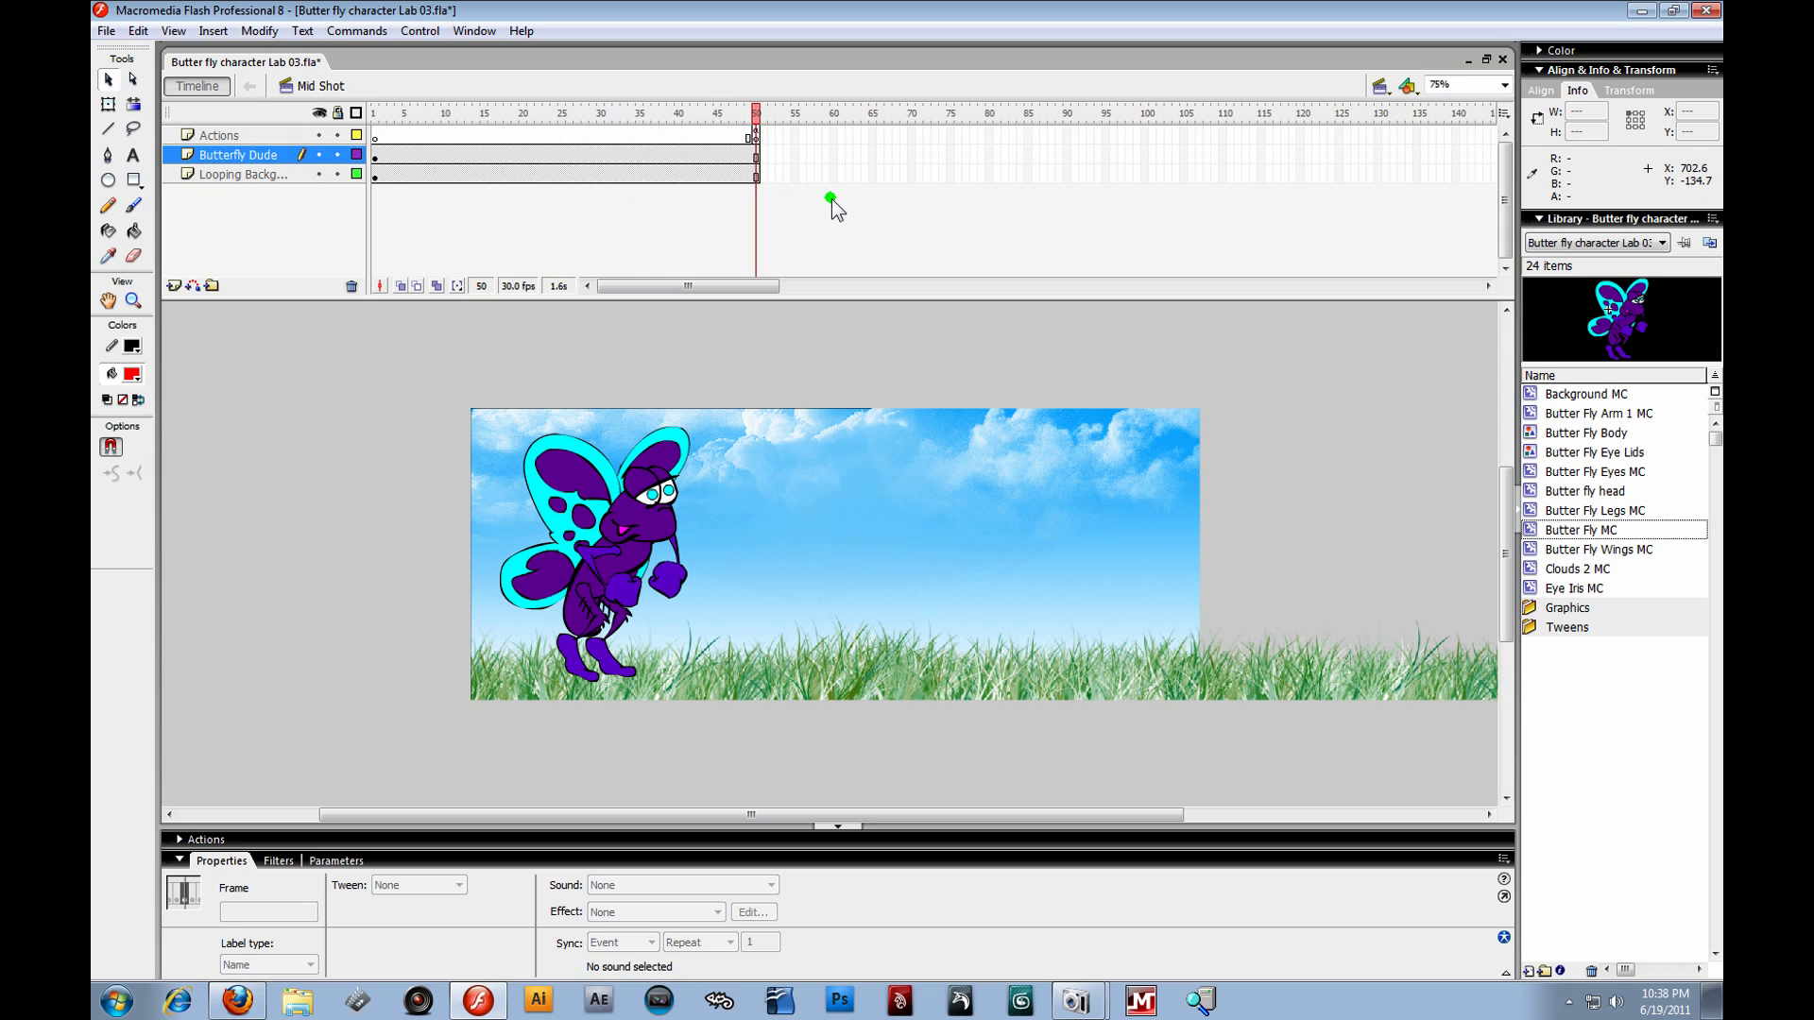
click(755, 135)
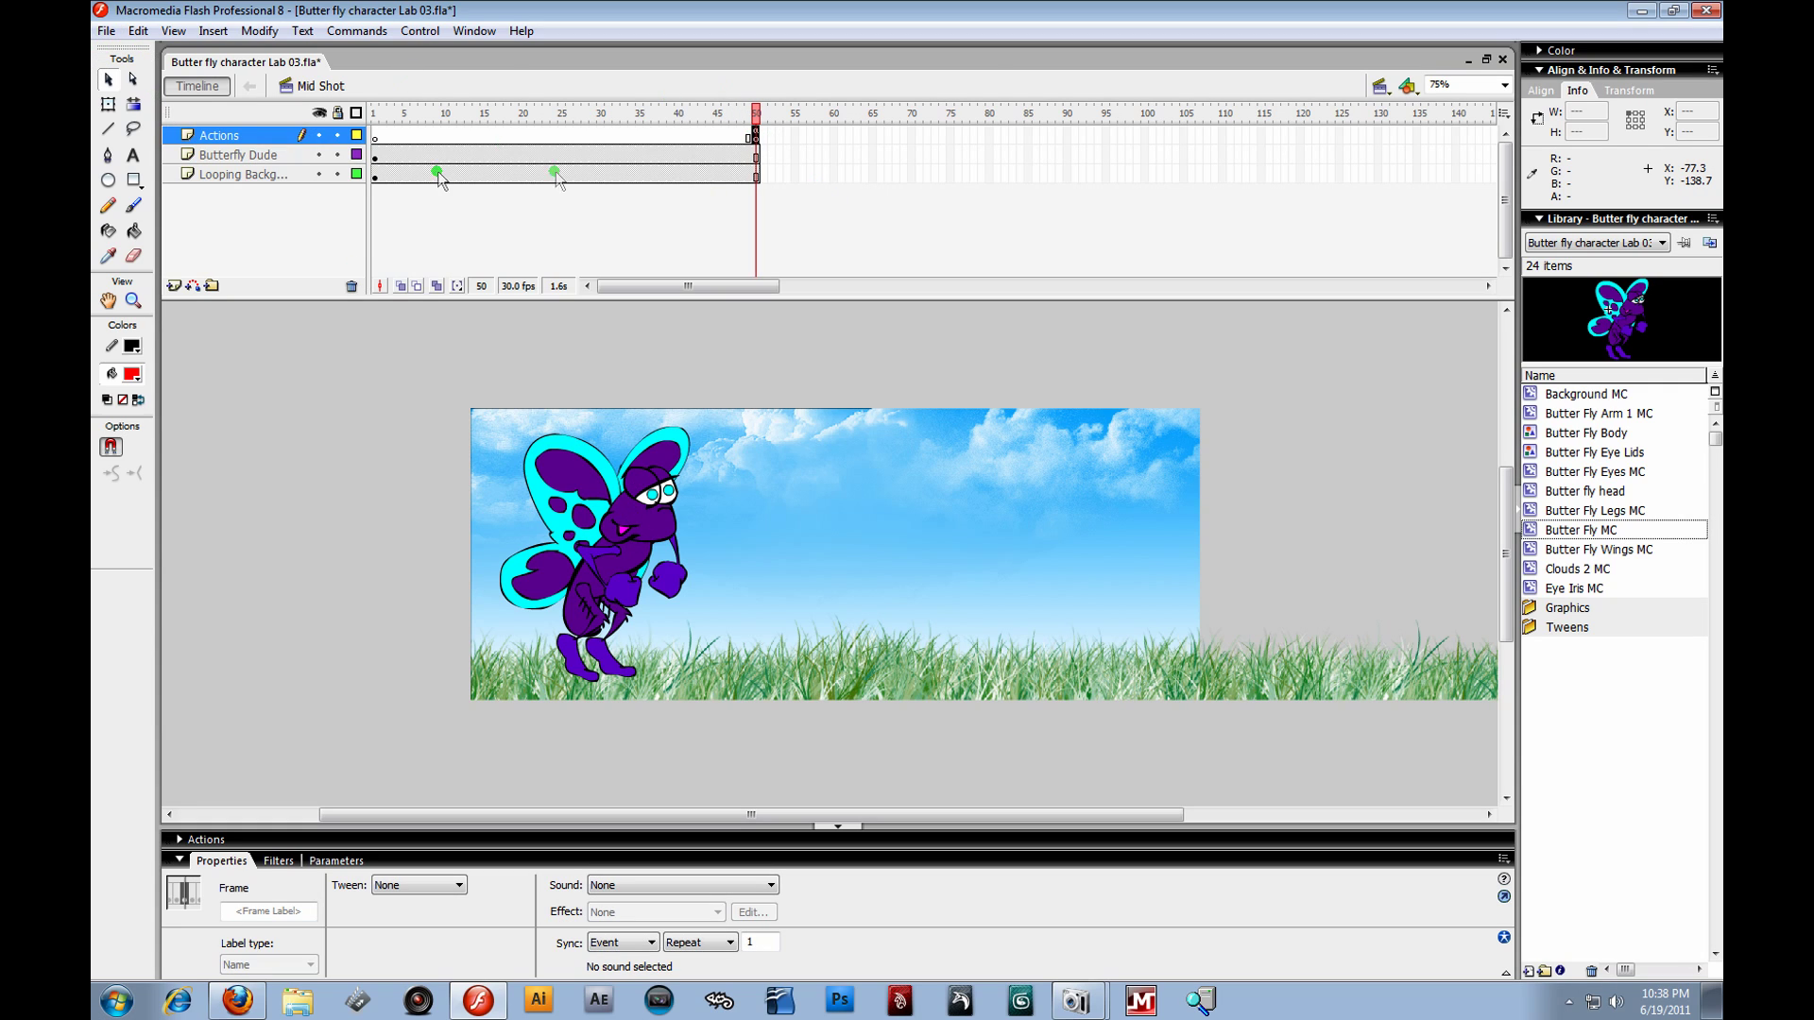
click(1379, 87)
click(1388, 110)
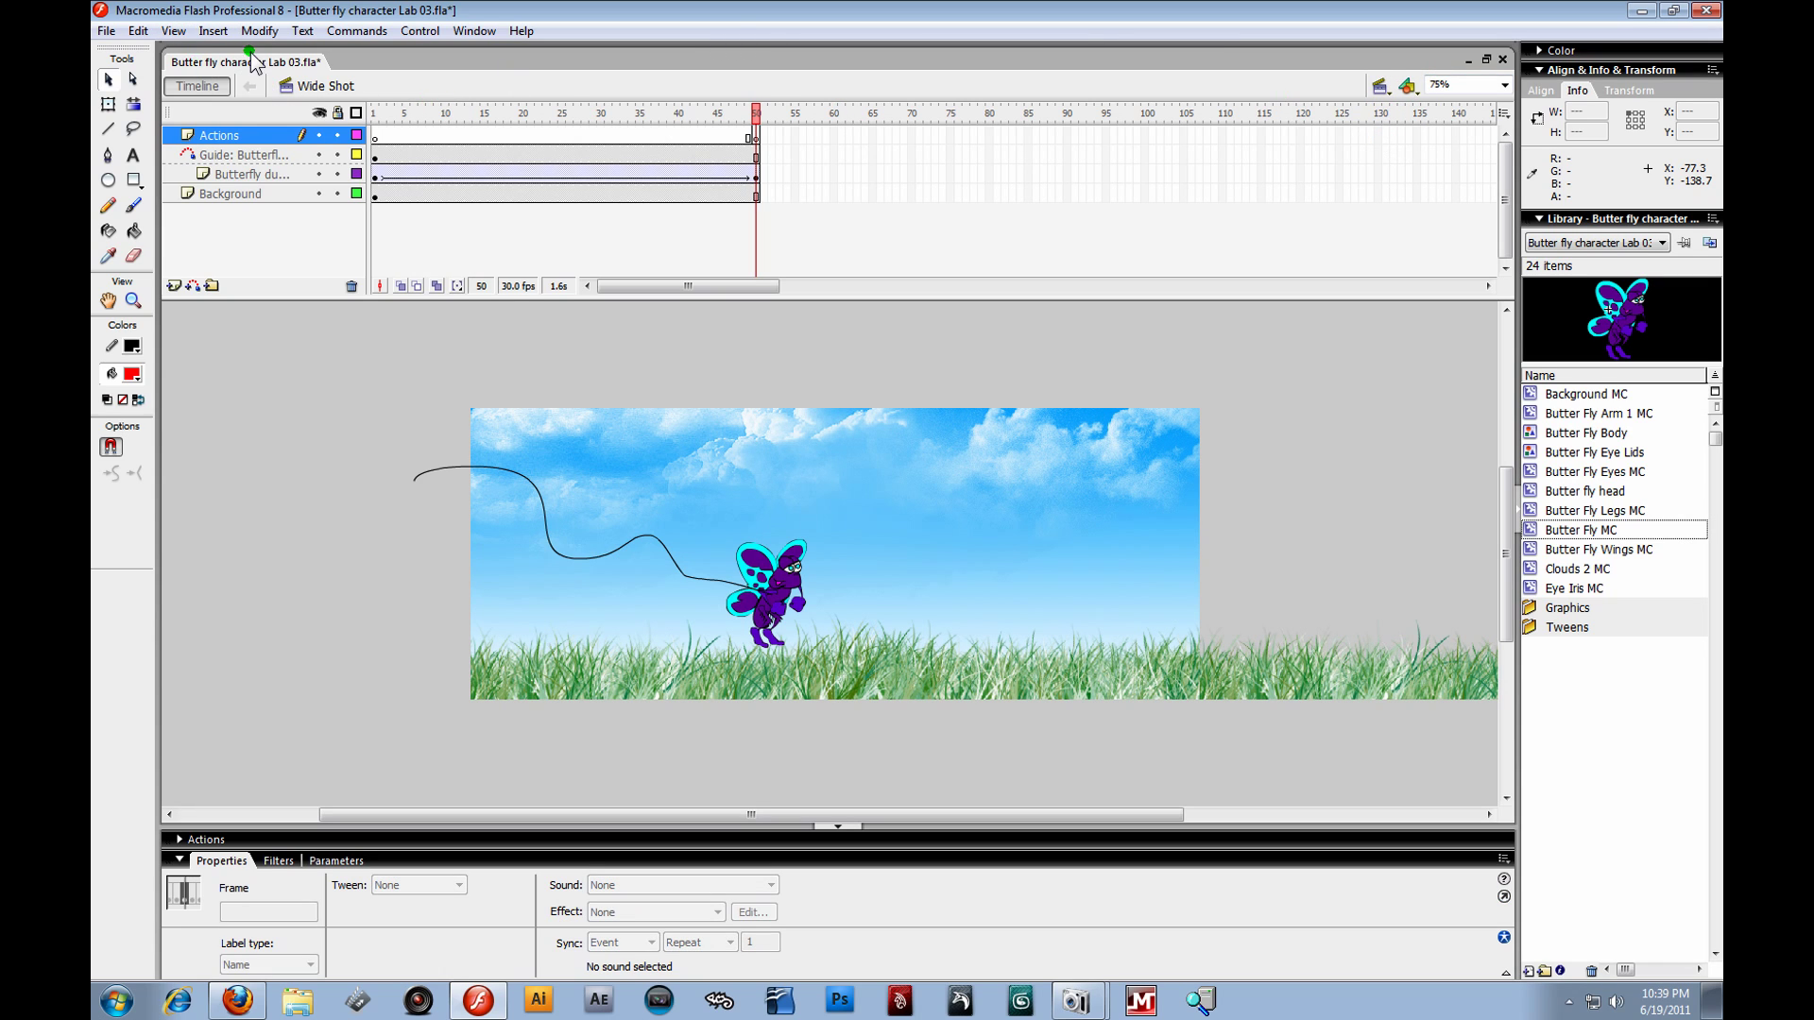
- Preview the published movie in Flash format to check the scene transition, and close the preview
click(106, 31)
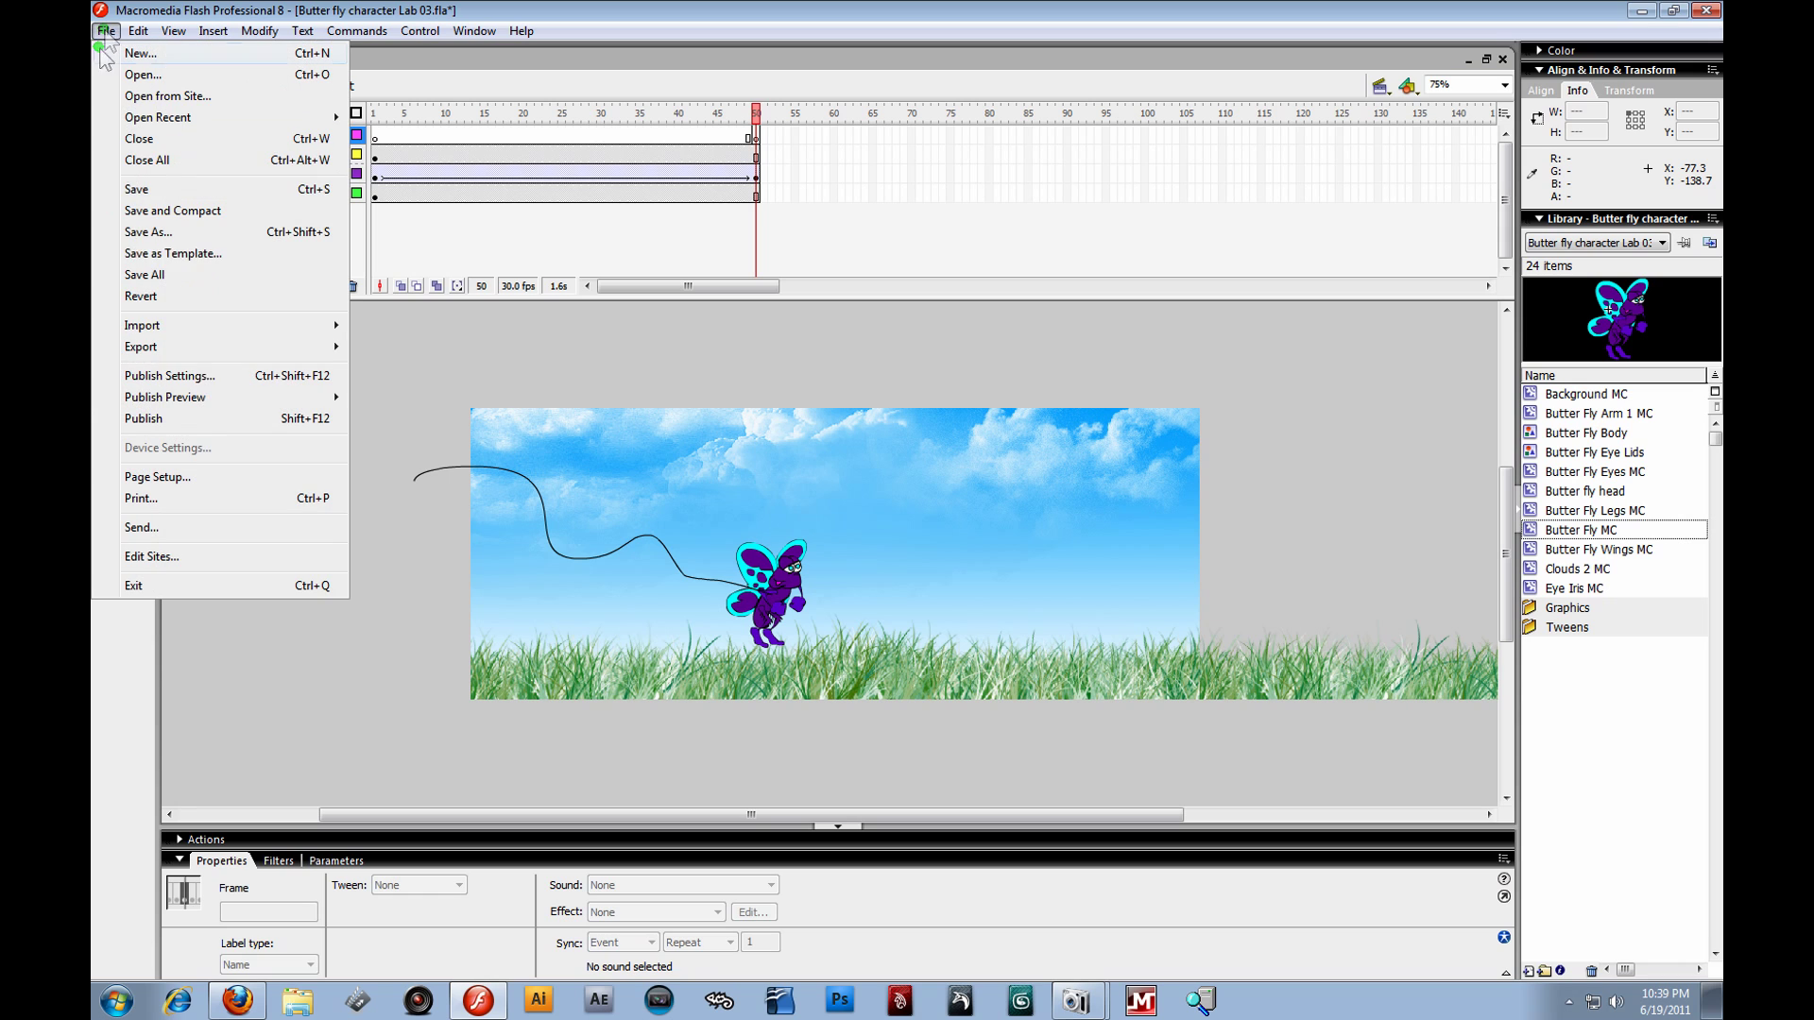
mouse_move(211, 406)
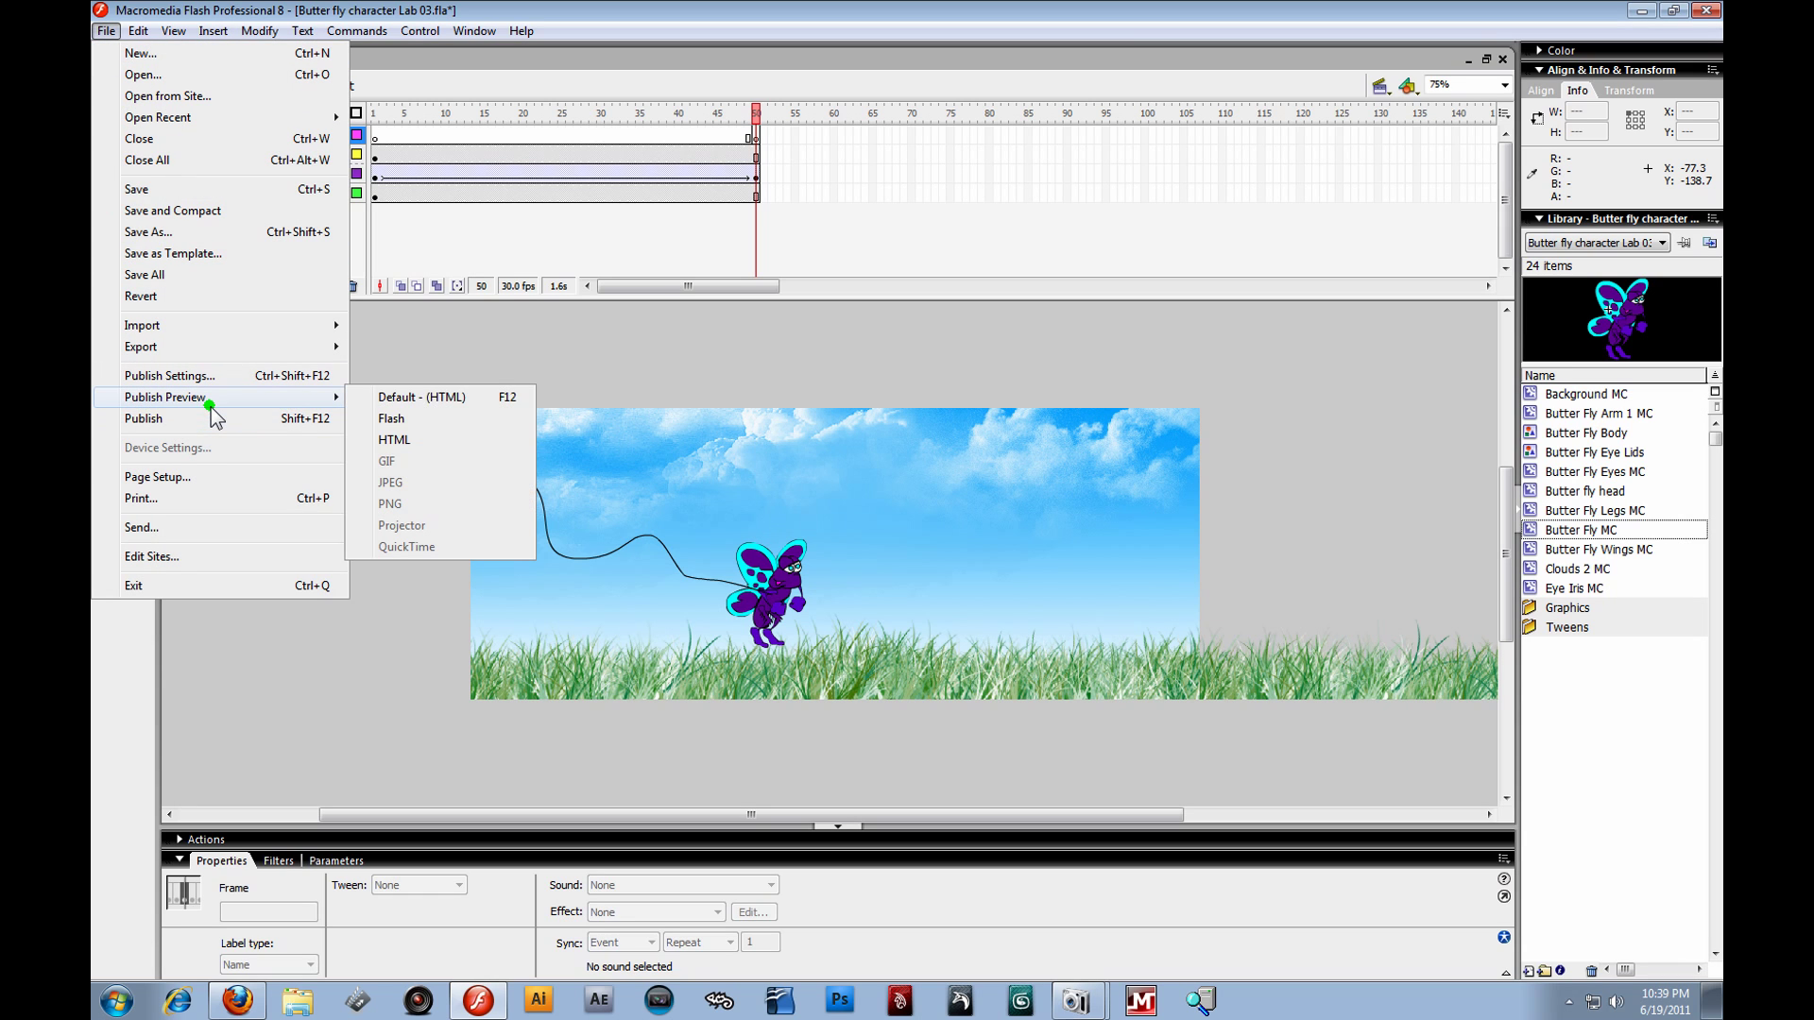
click(418, 419)
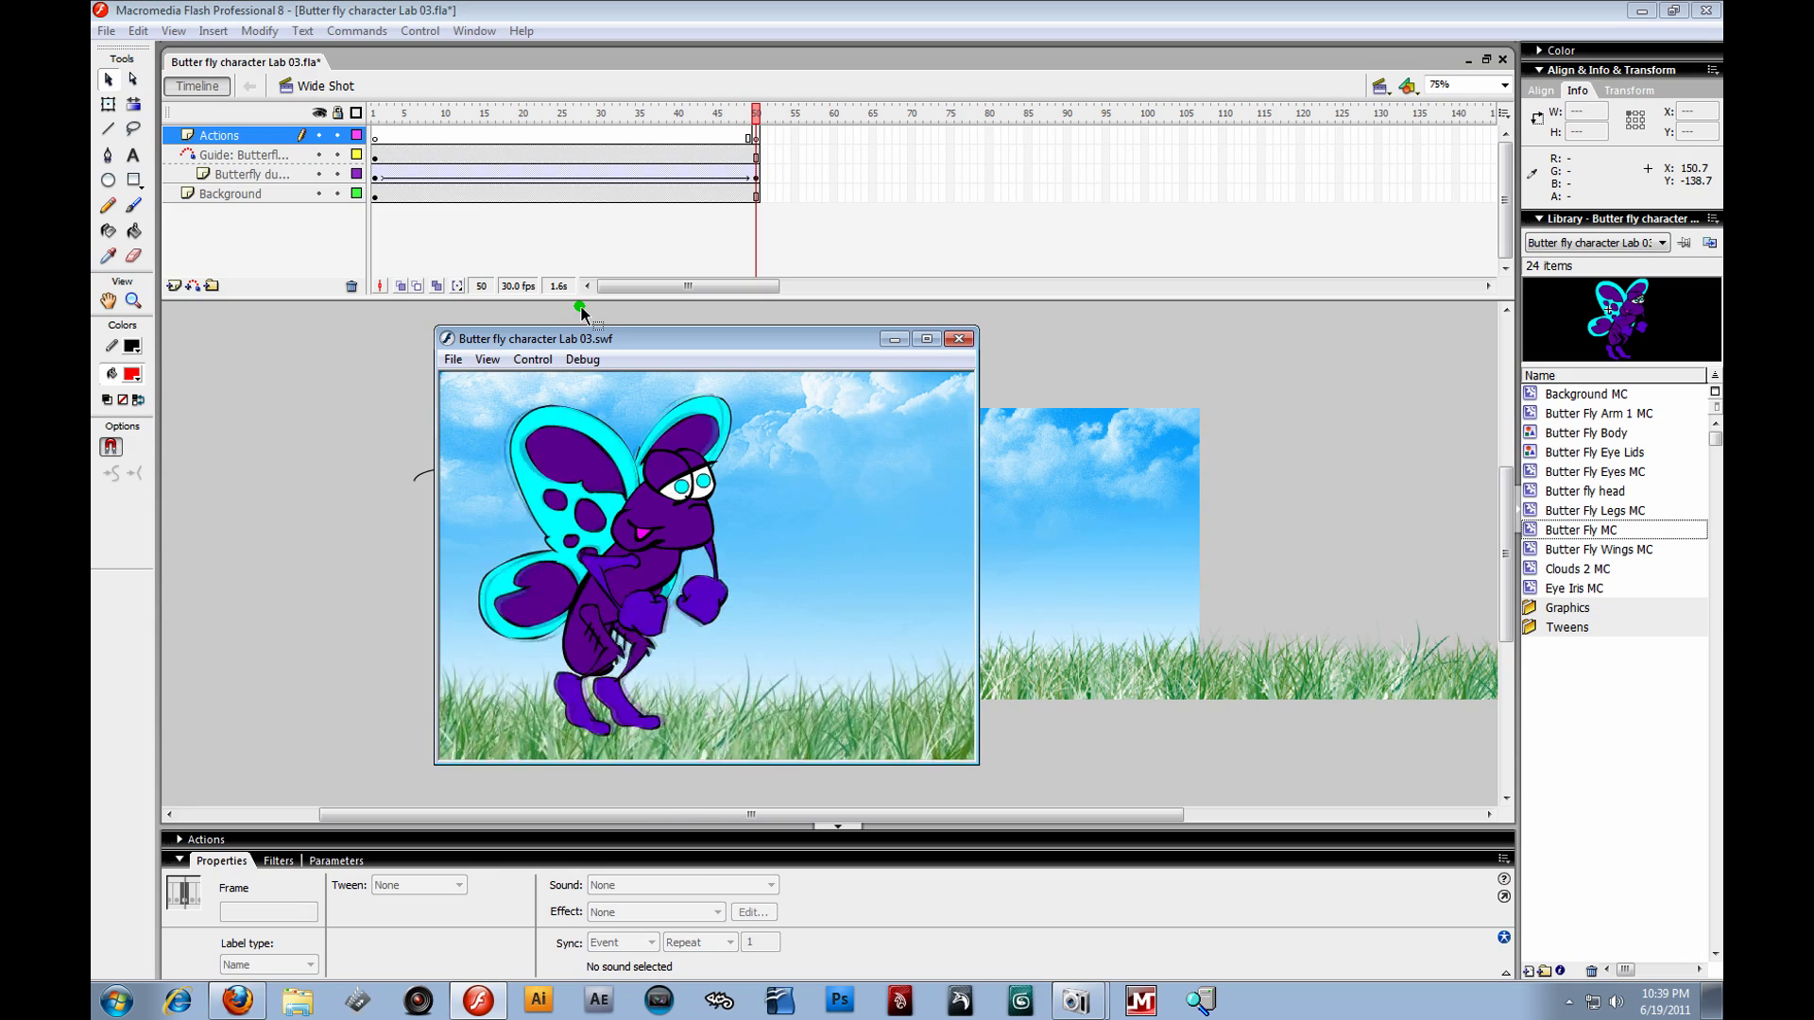
click(964, 338)
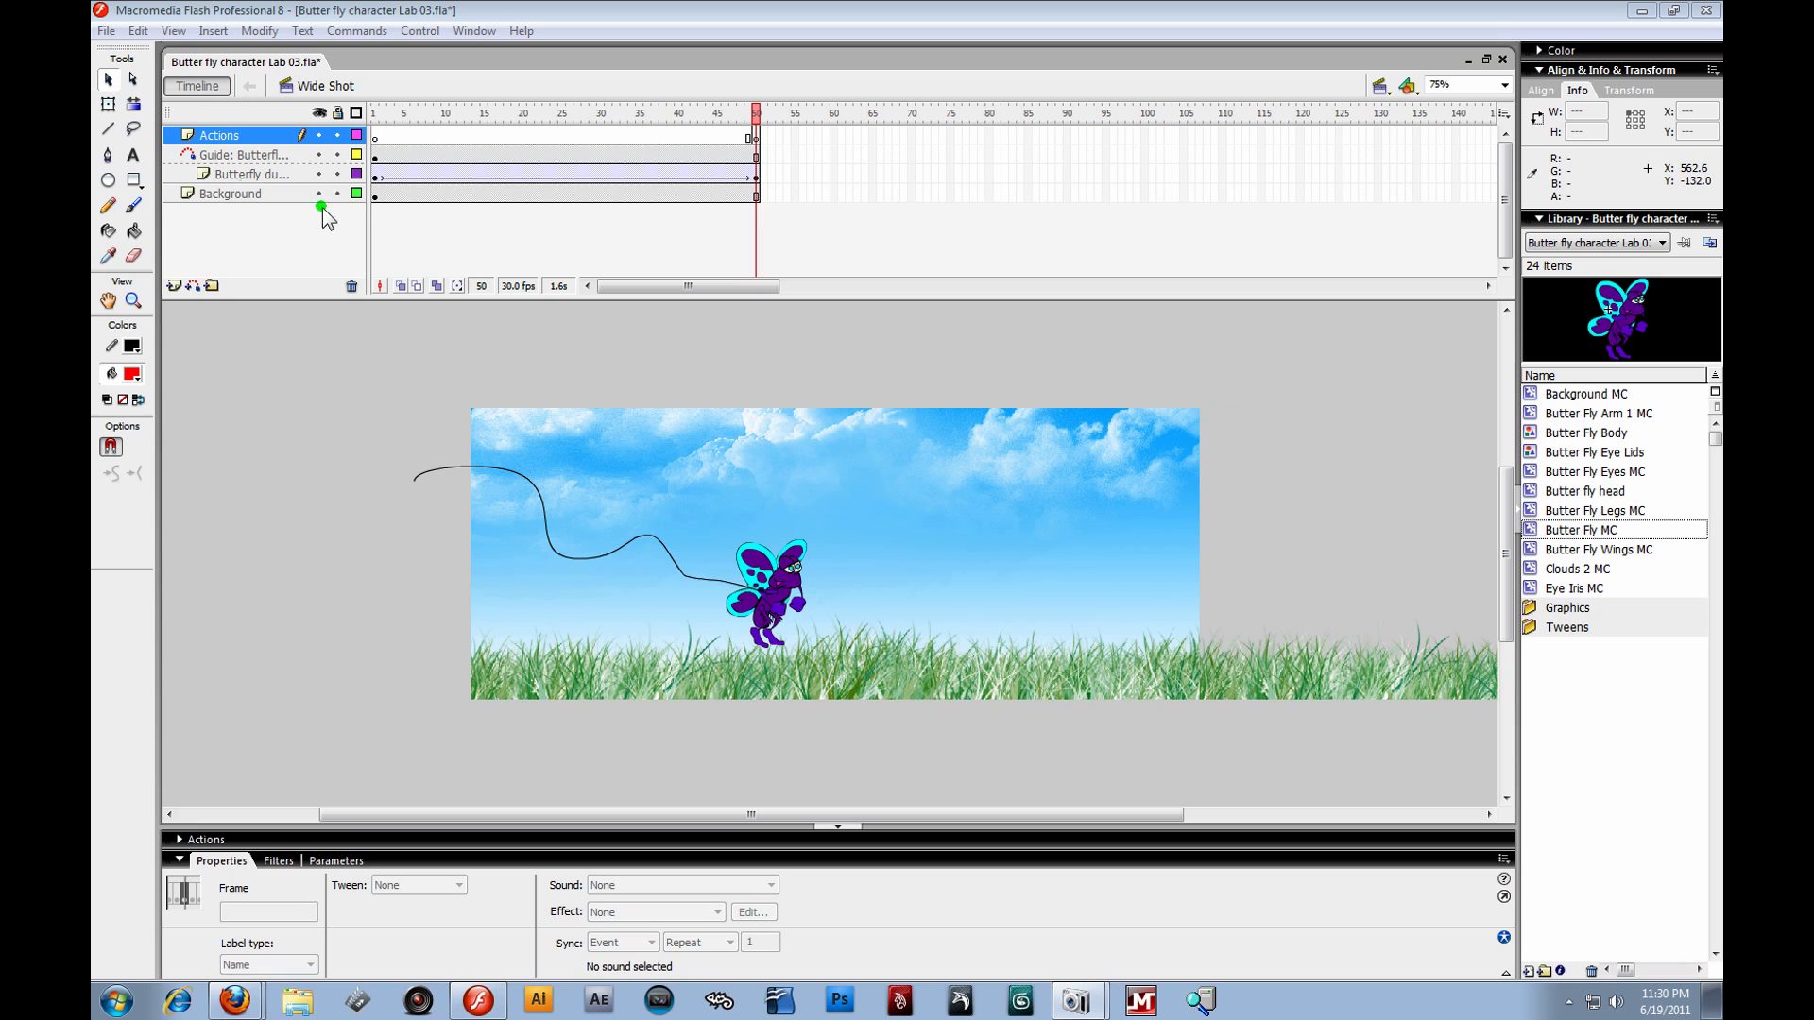
- Rewind the Wide Shot timeline to frame 1, play it through, and check the scene list
drag(756, 112, 326, 113)
key(Return)
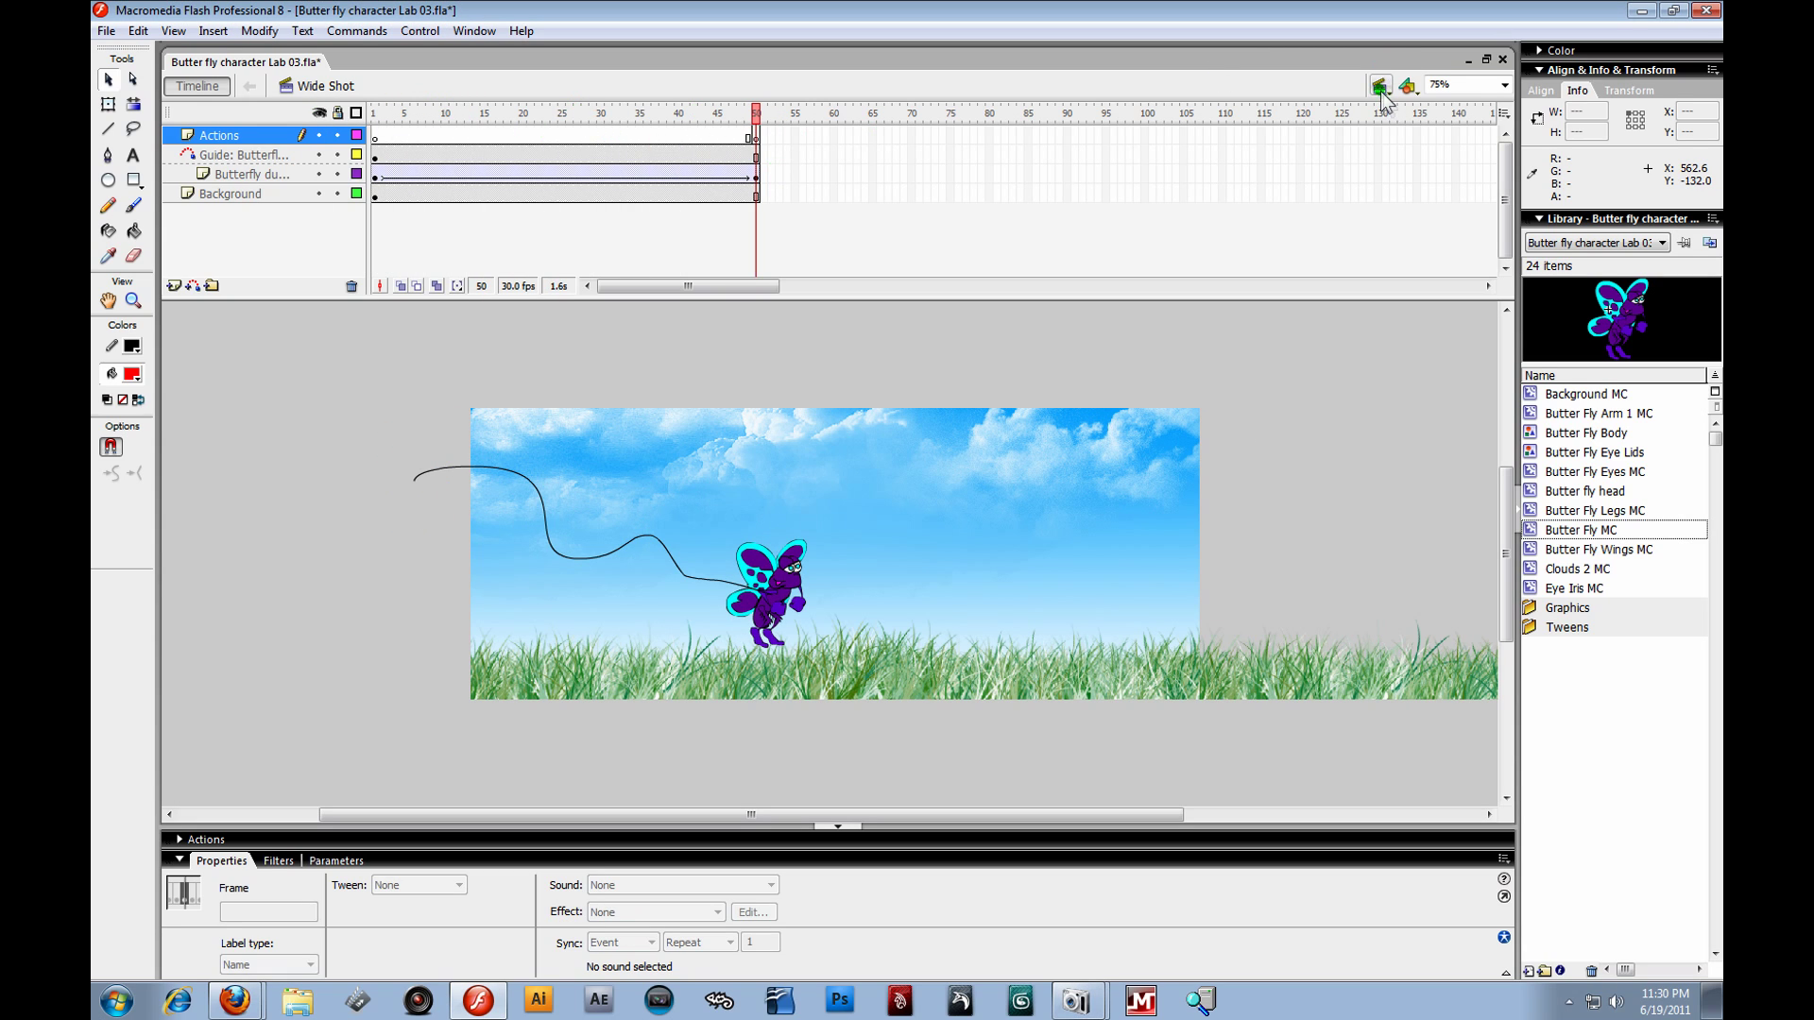
click(1381, 88)
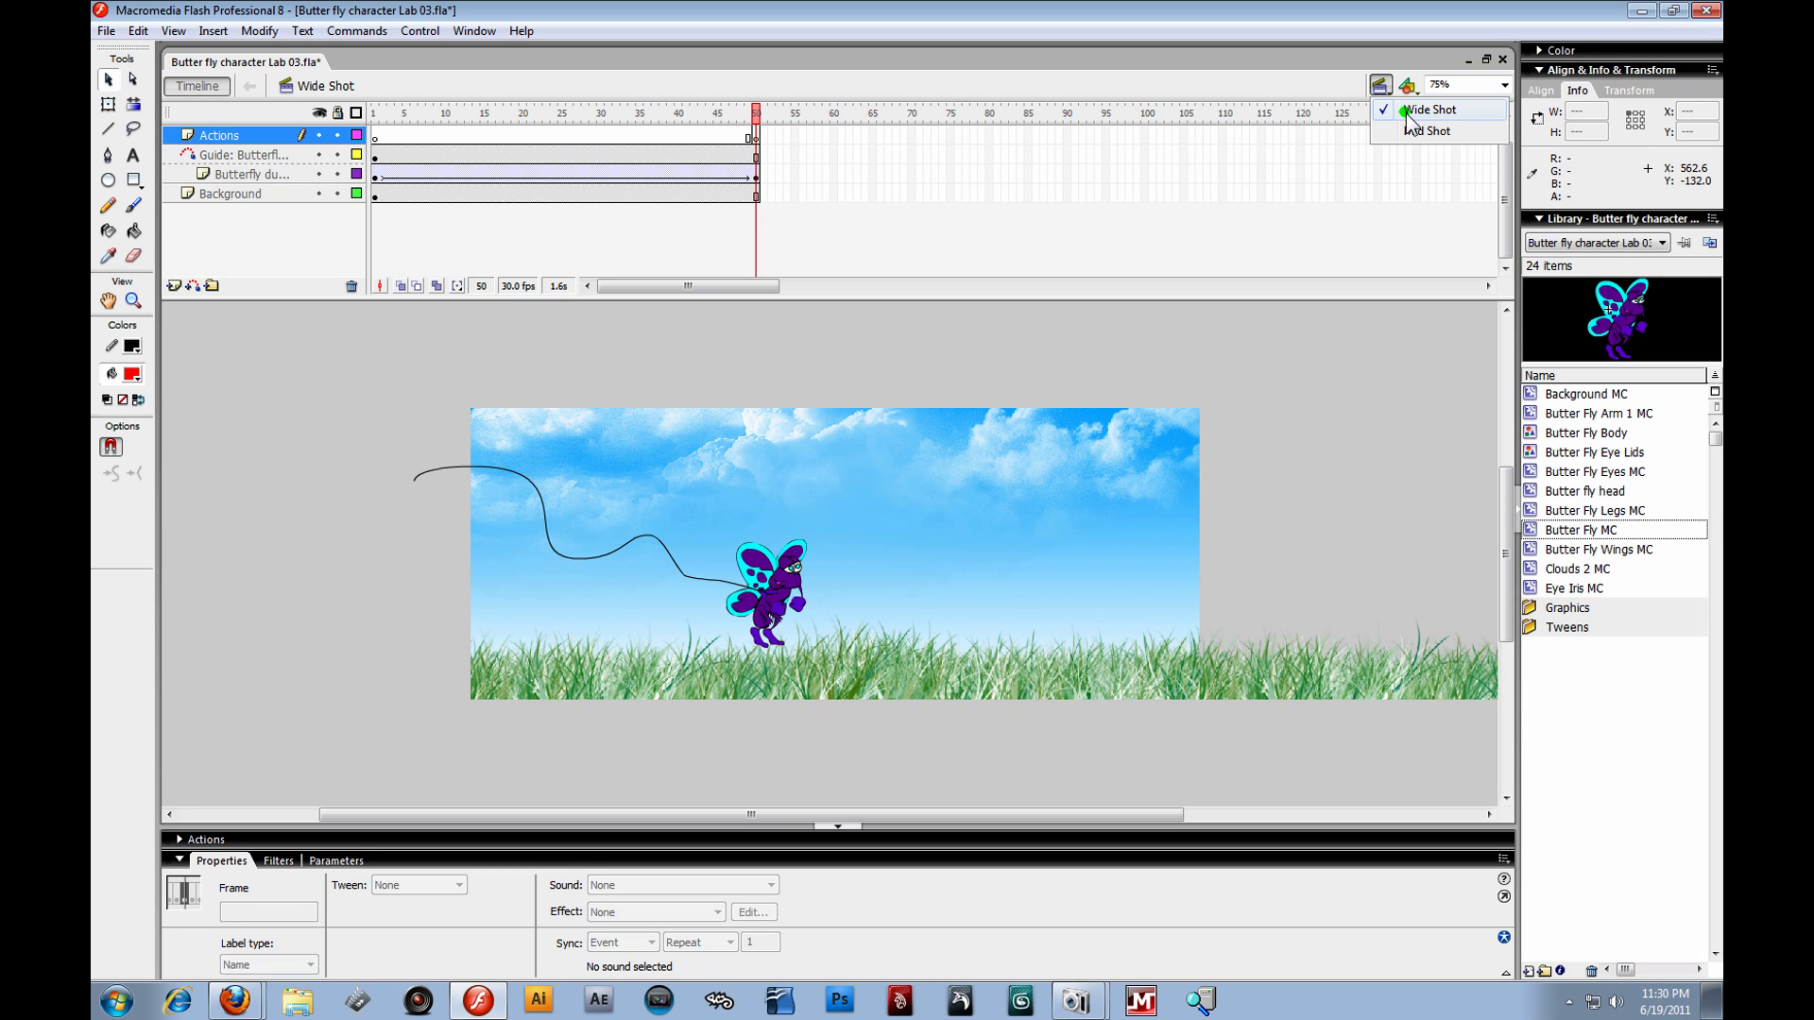
click(772, 118)
key(Return)
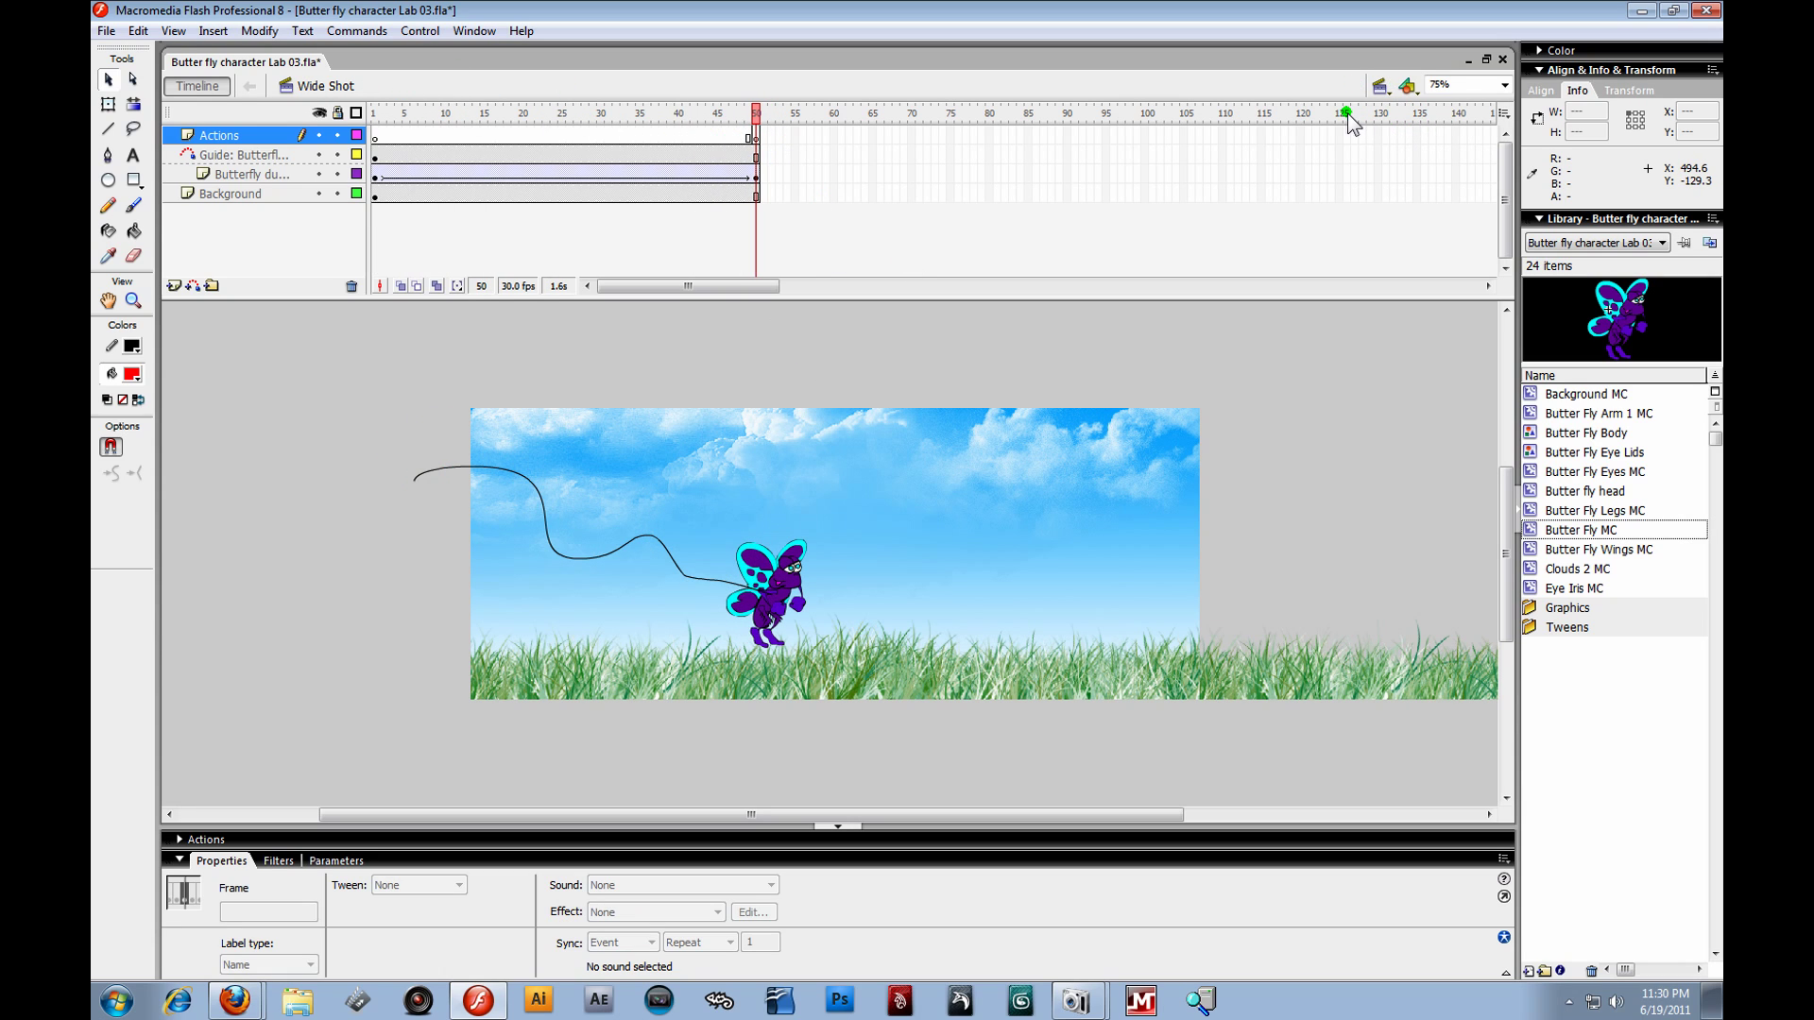
- Extend the butterfly's guide, butterfly and Background layers of Wide Shot to frame 130 with inserted frames
click(764, 152)
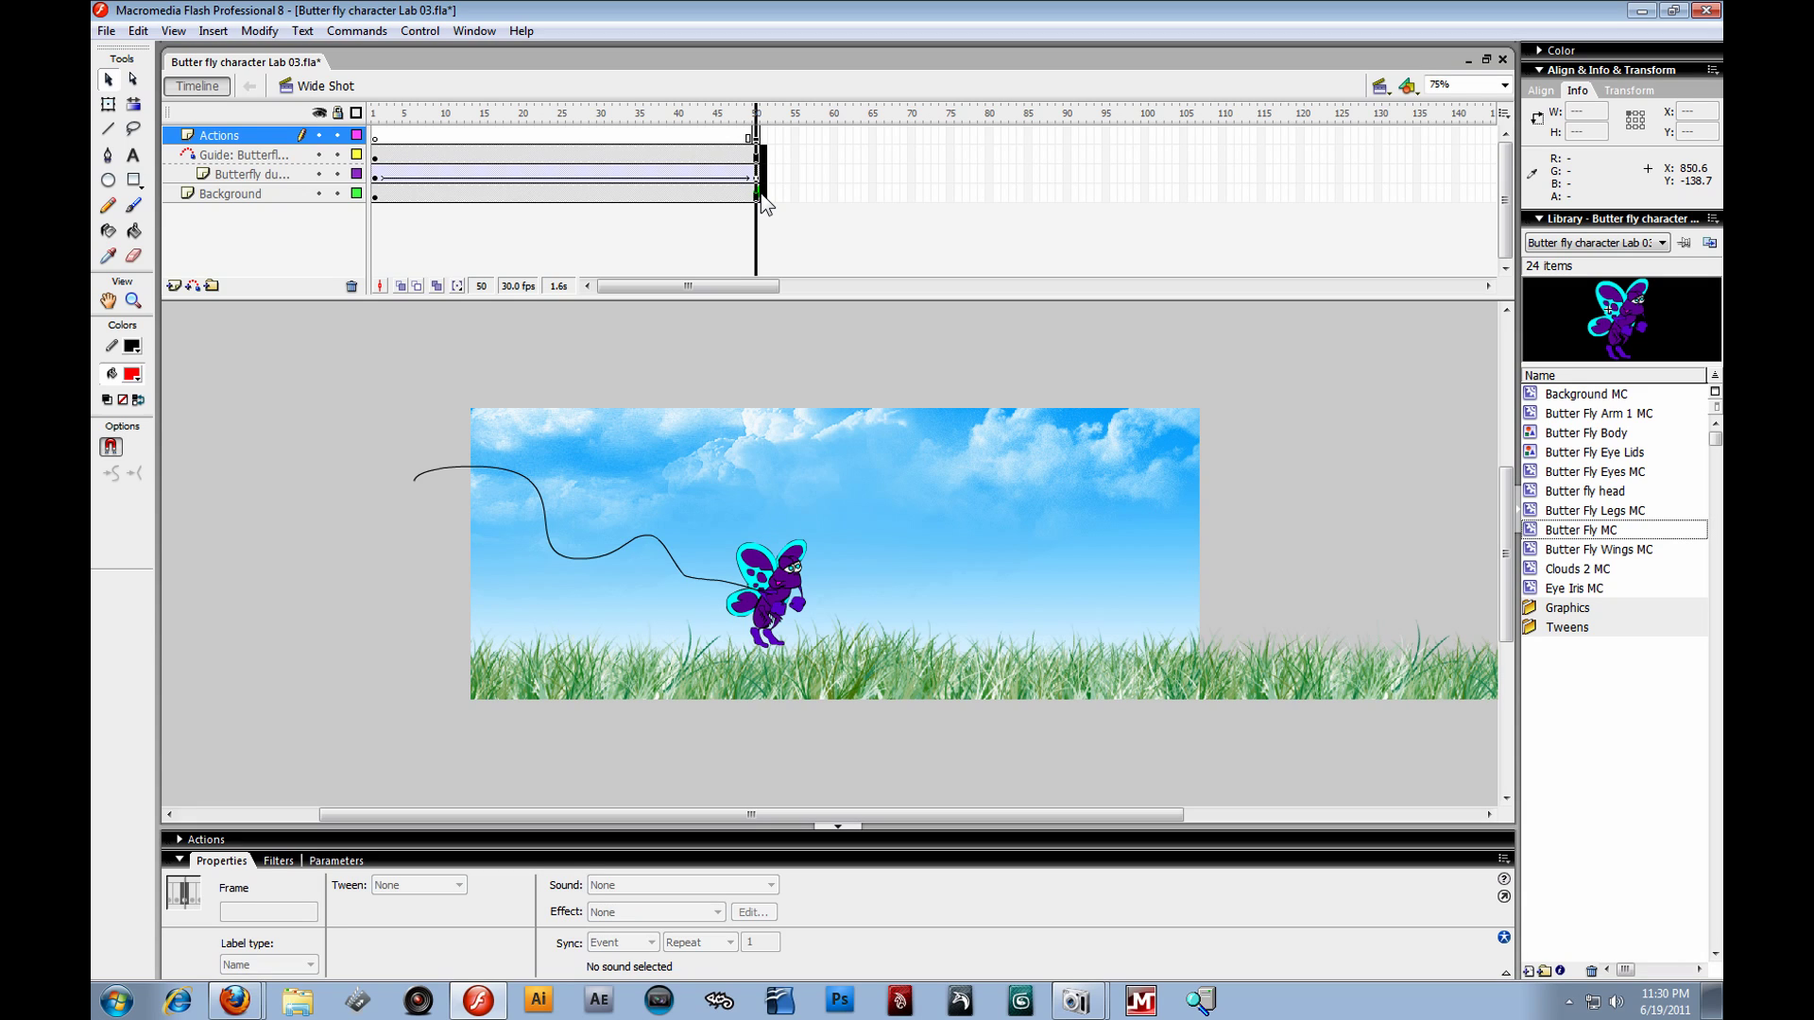
drag(759, 195, 1380, 195)
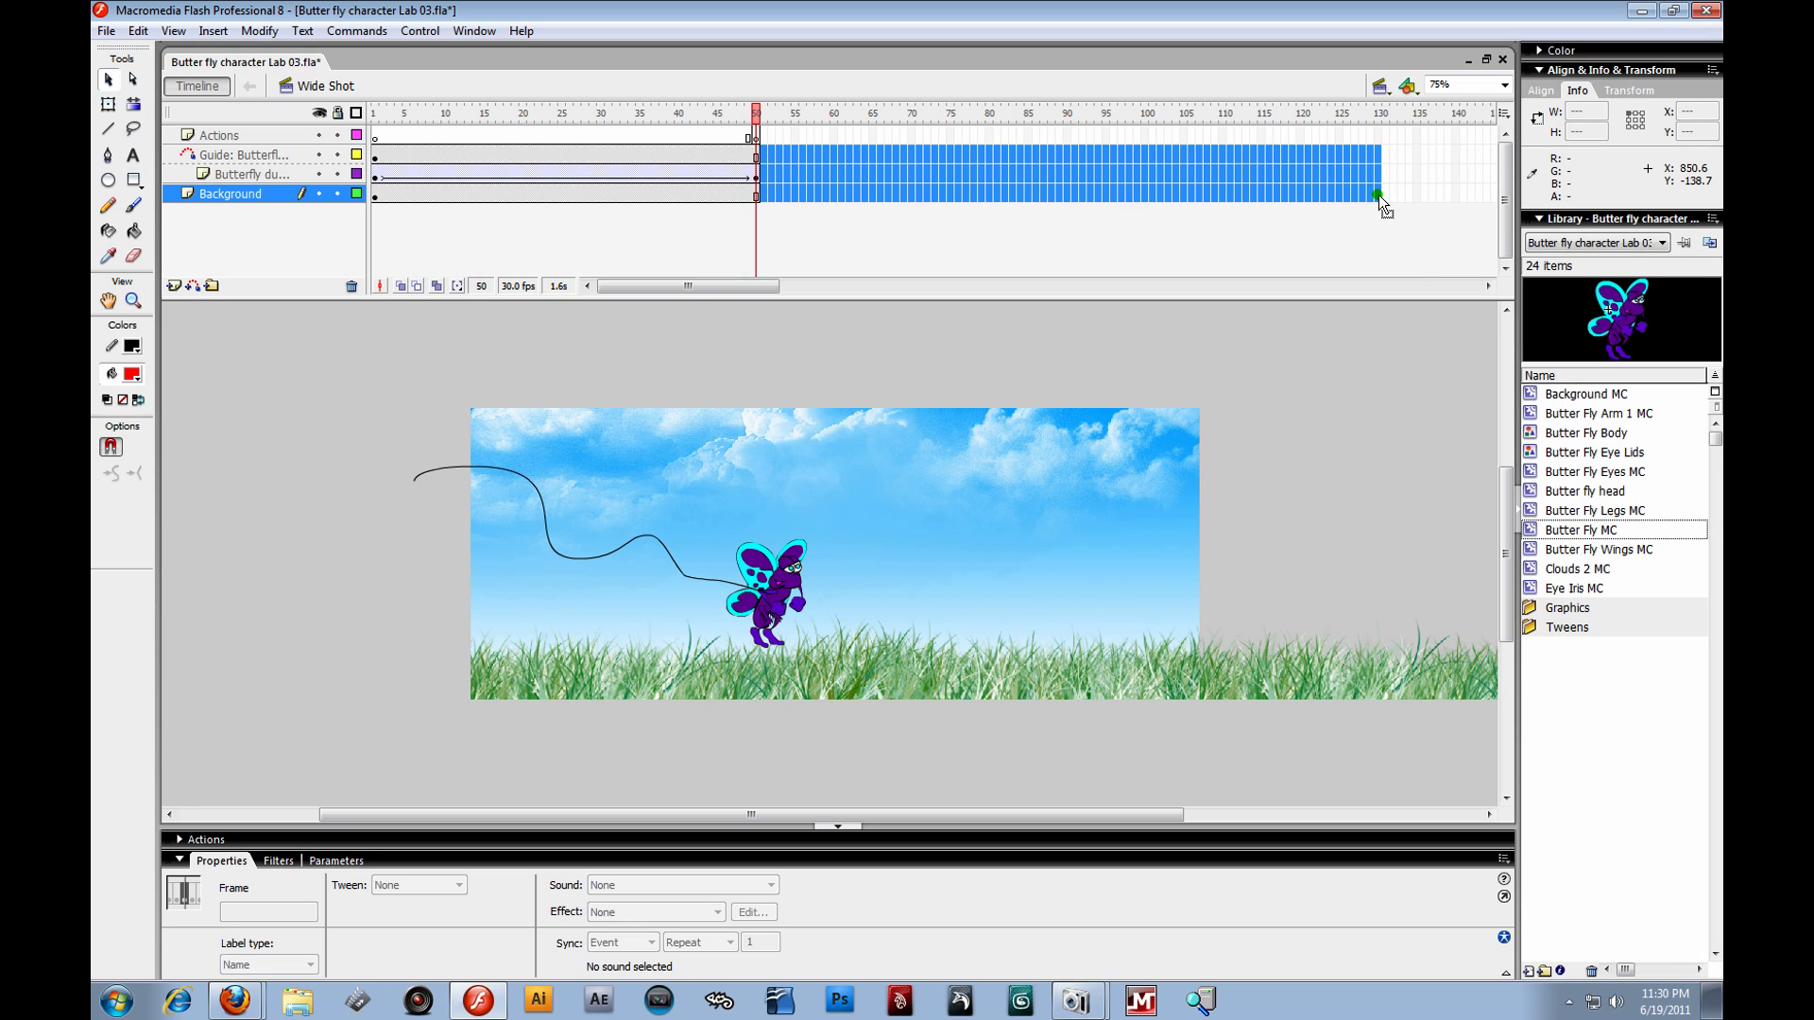
right_click(1379, 194)
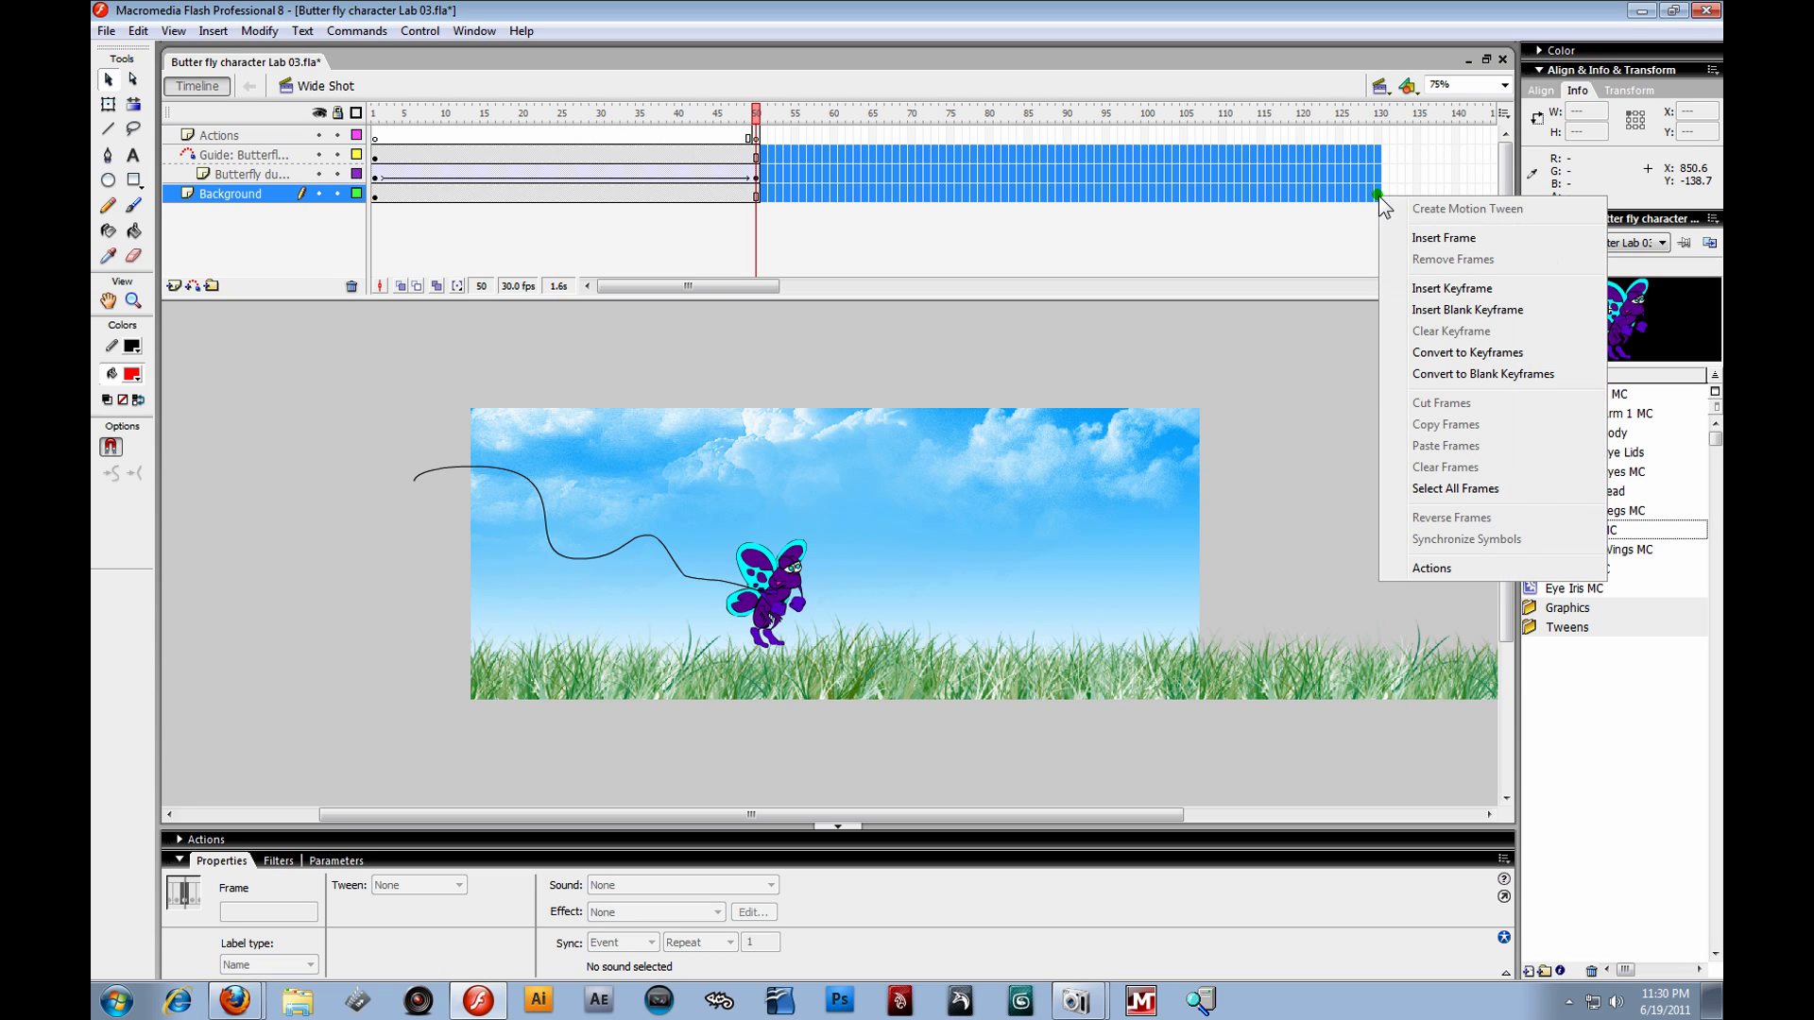
click(1433, 240)
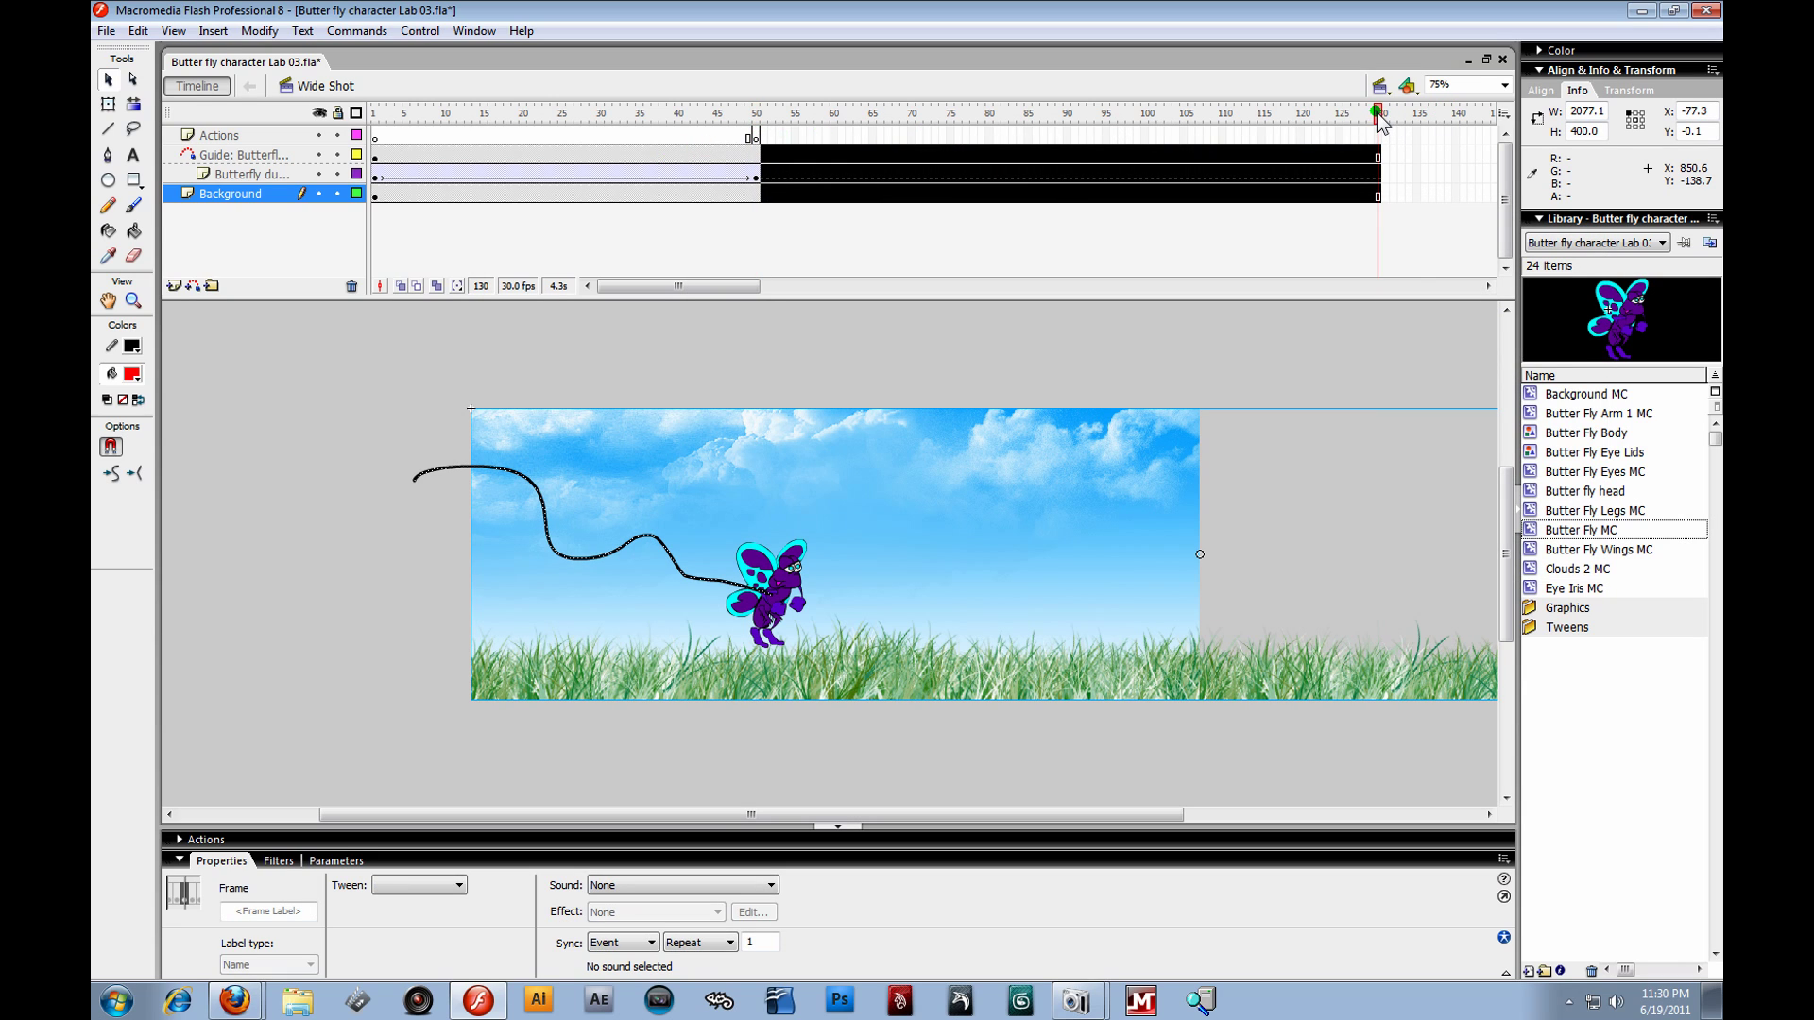
- Scrub the extended Wide Shot timeline through to frame 130
drag(1380, 121, 753, 123)
key(Return)
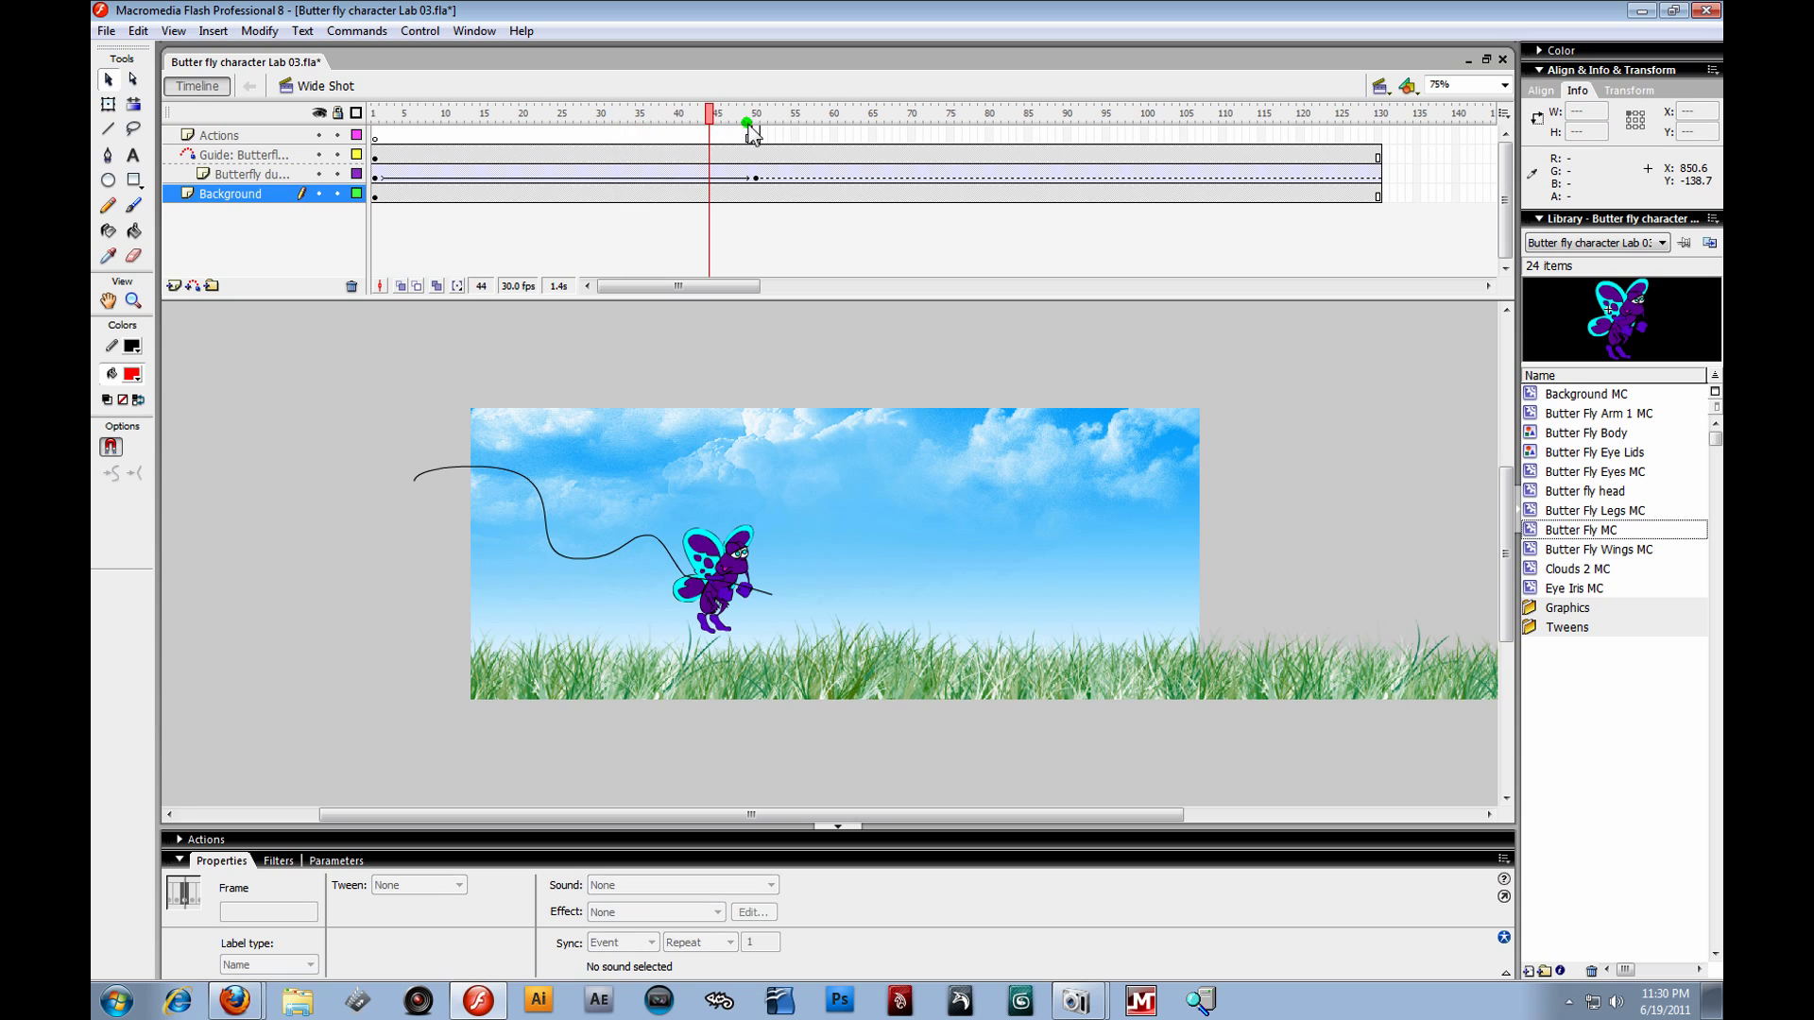
drag(709, 116, 1383, 290)
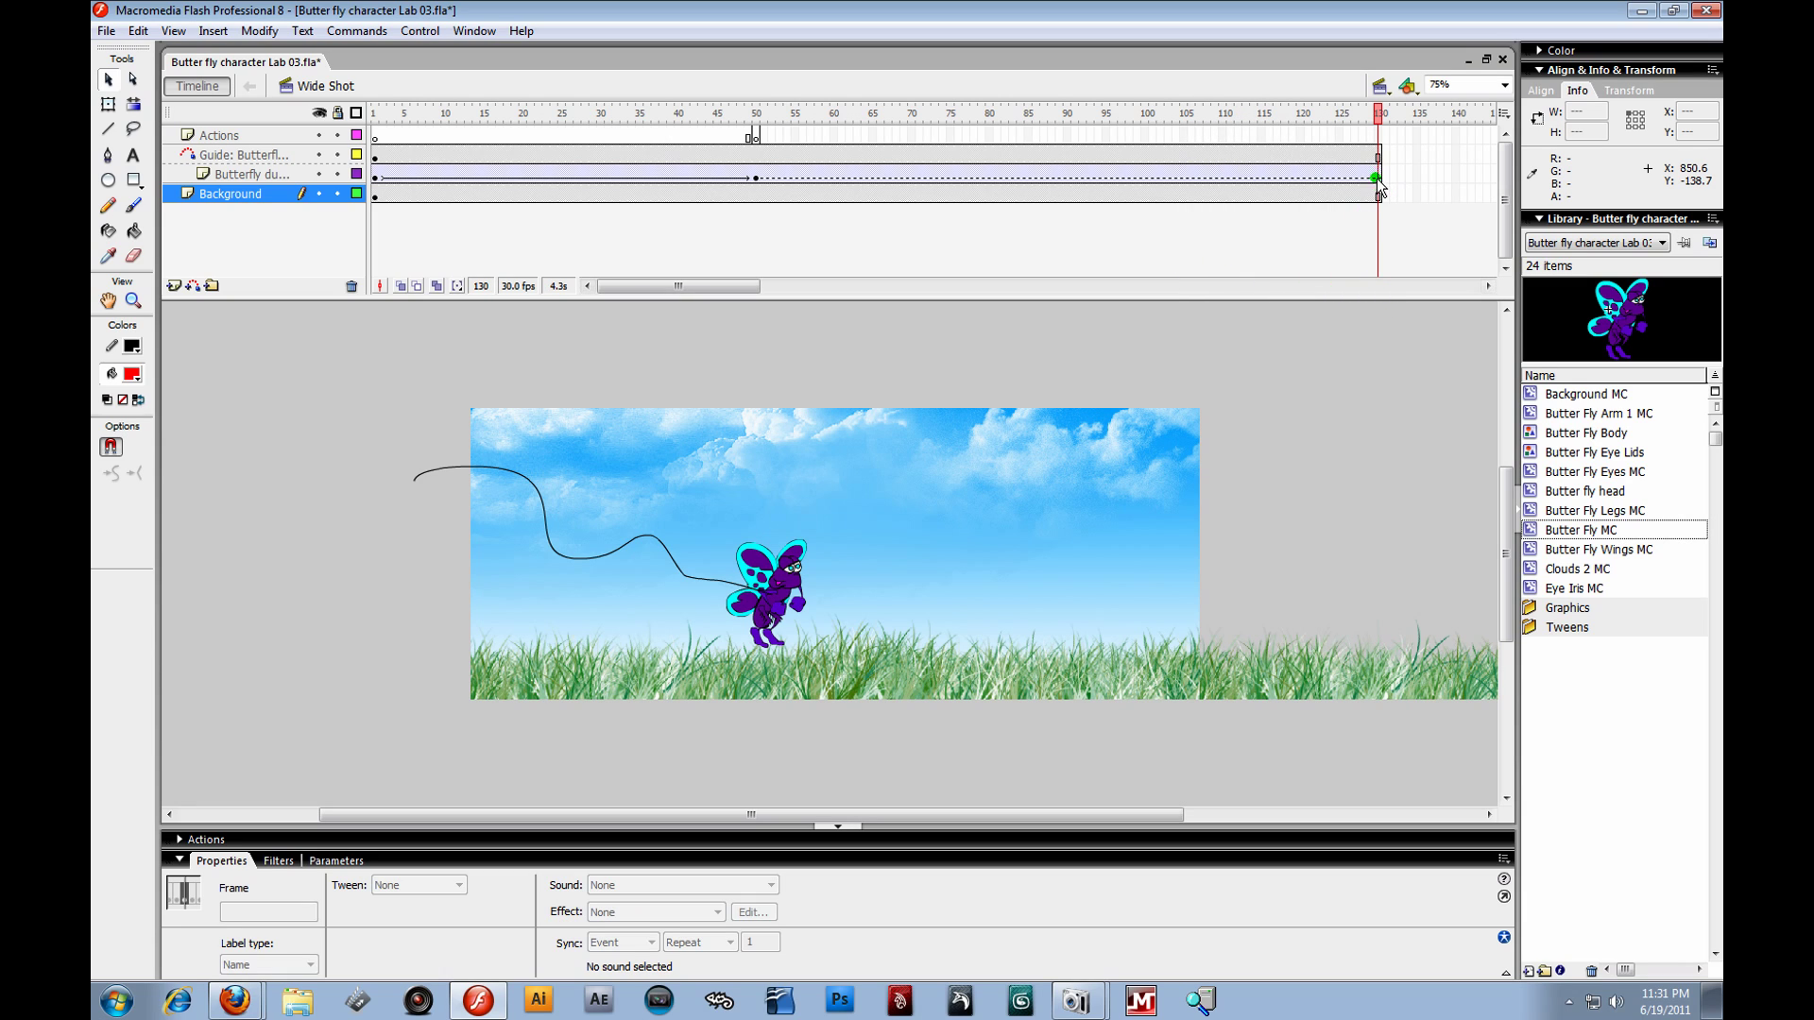
- Switch to Mid Shot, scrub its timeline, and preview the published movie in Flash format
click(1380, 86)
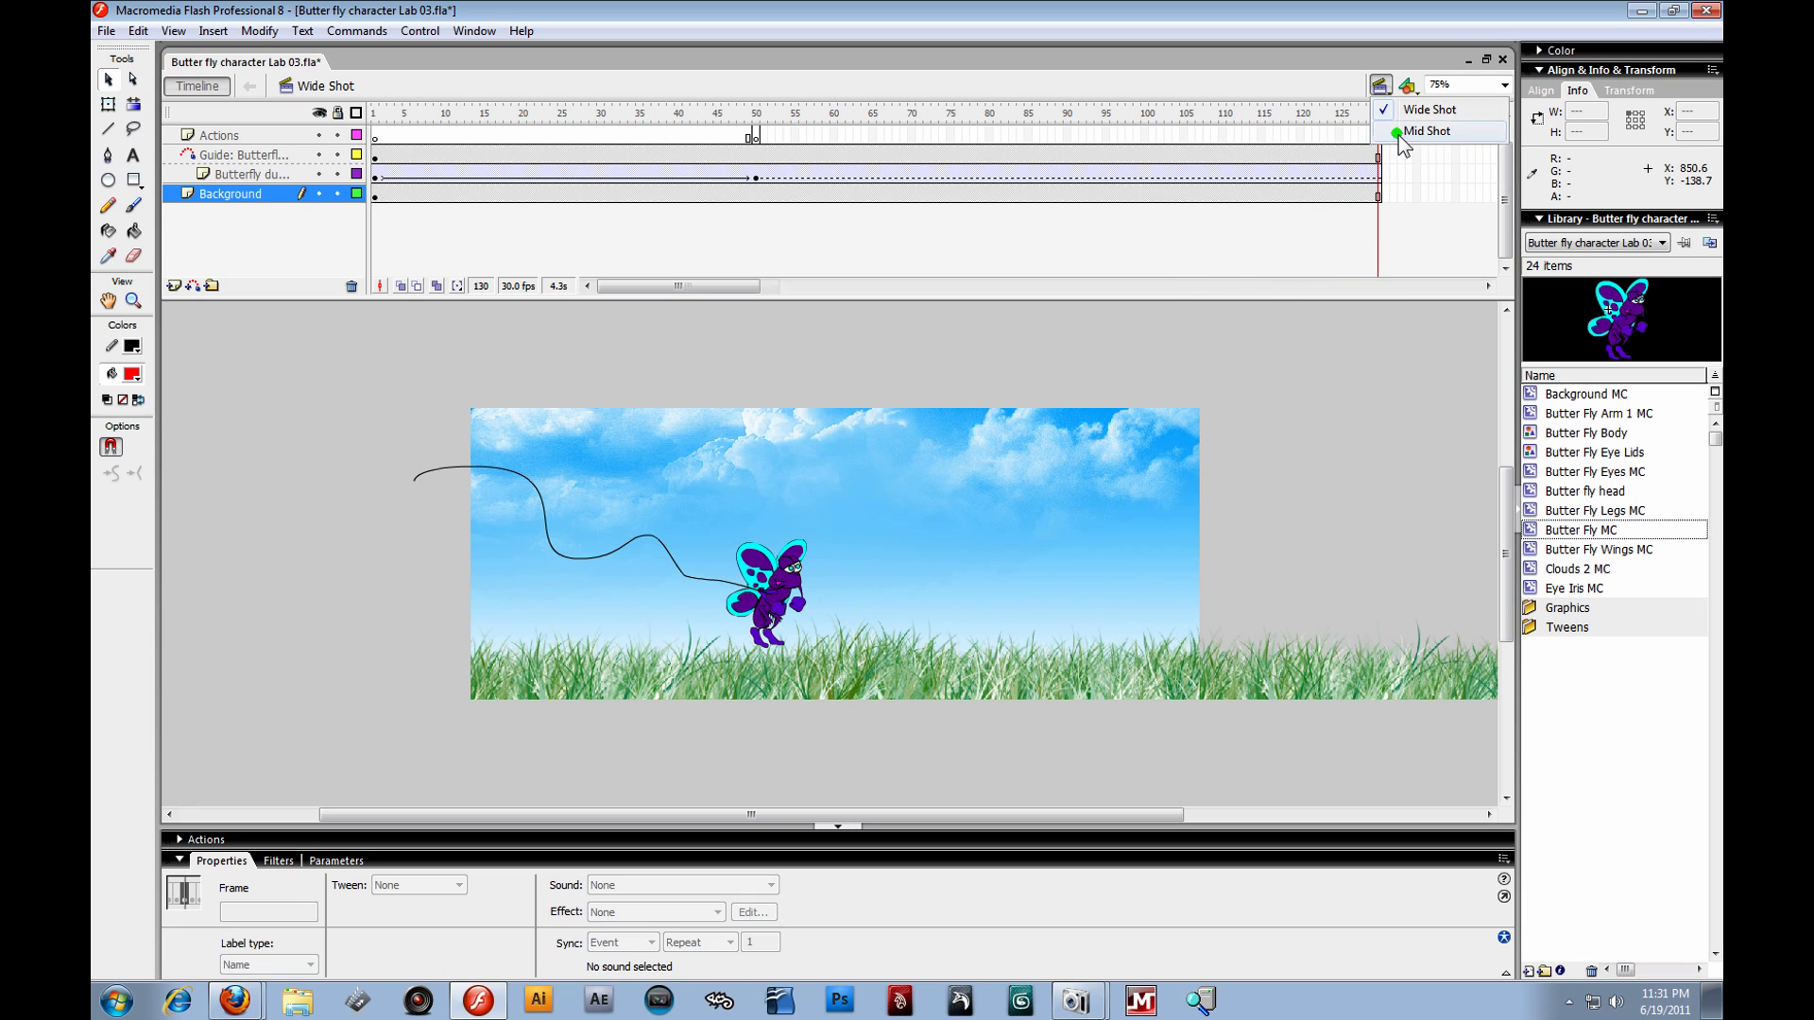
click(1398, 132)
drag(526, 139, 765, 132)
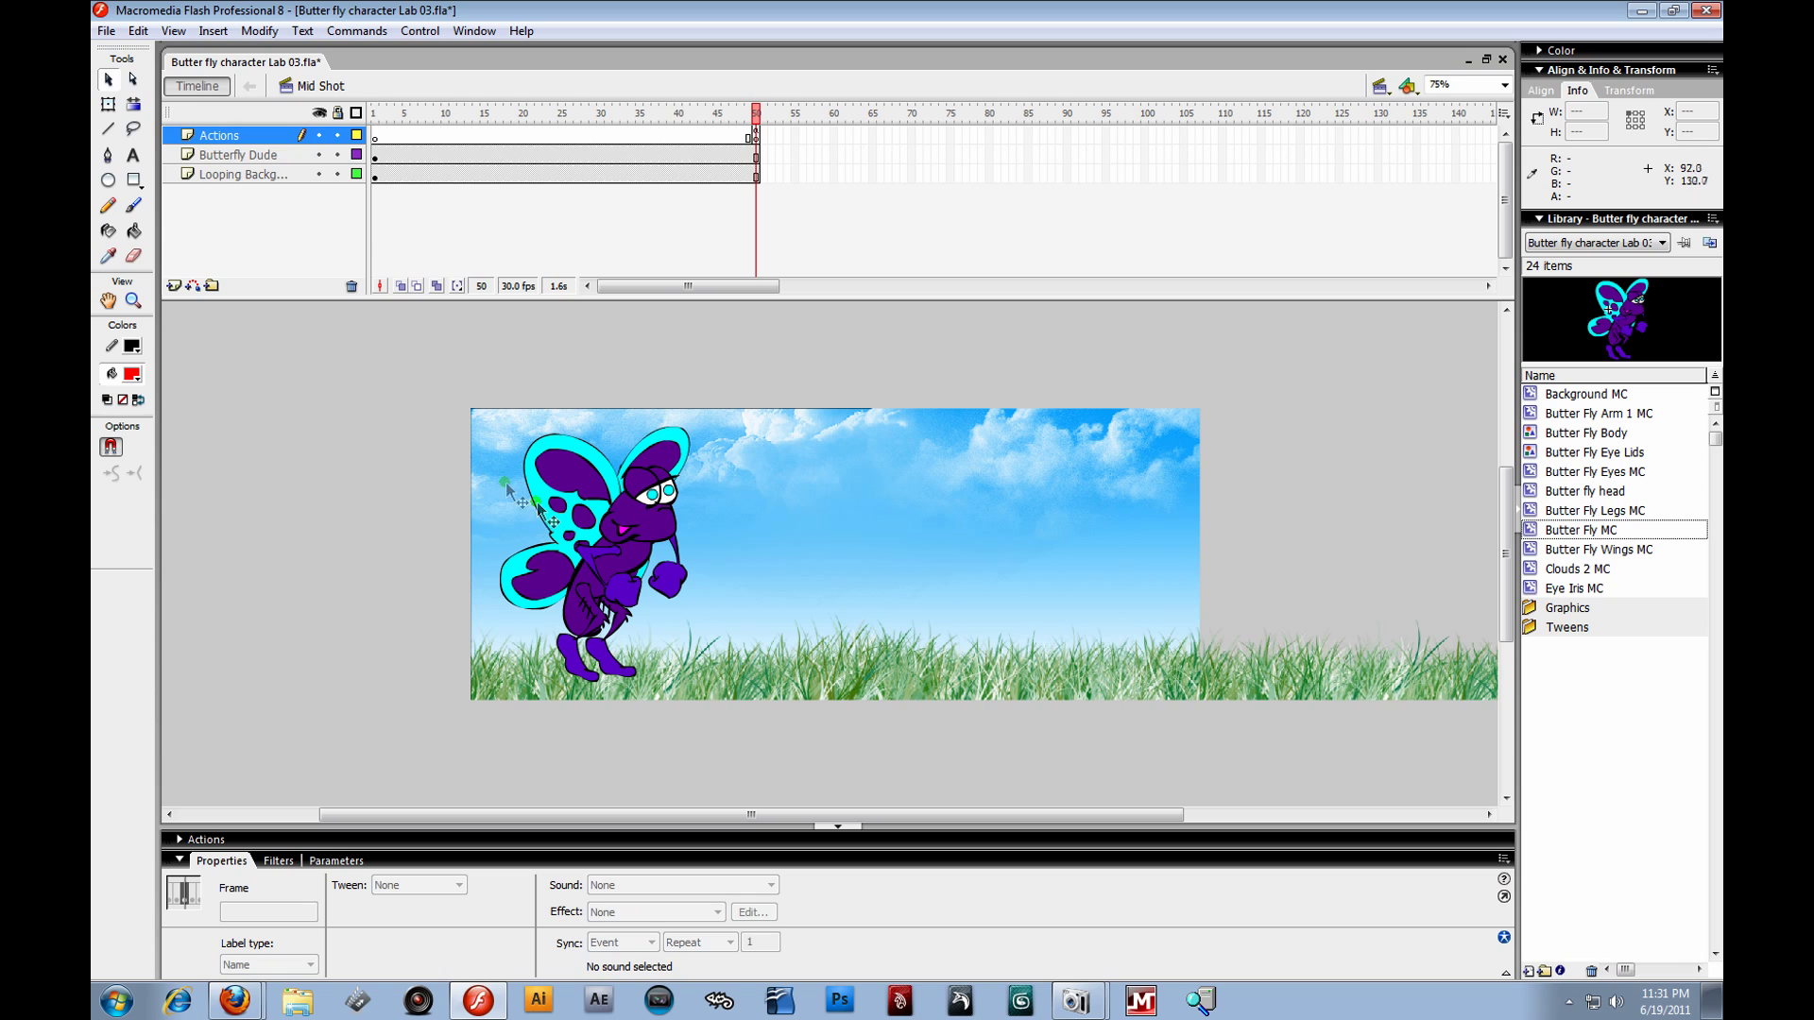
click(106, 30)
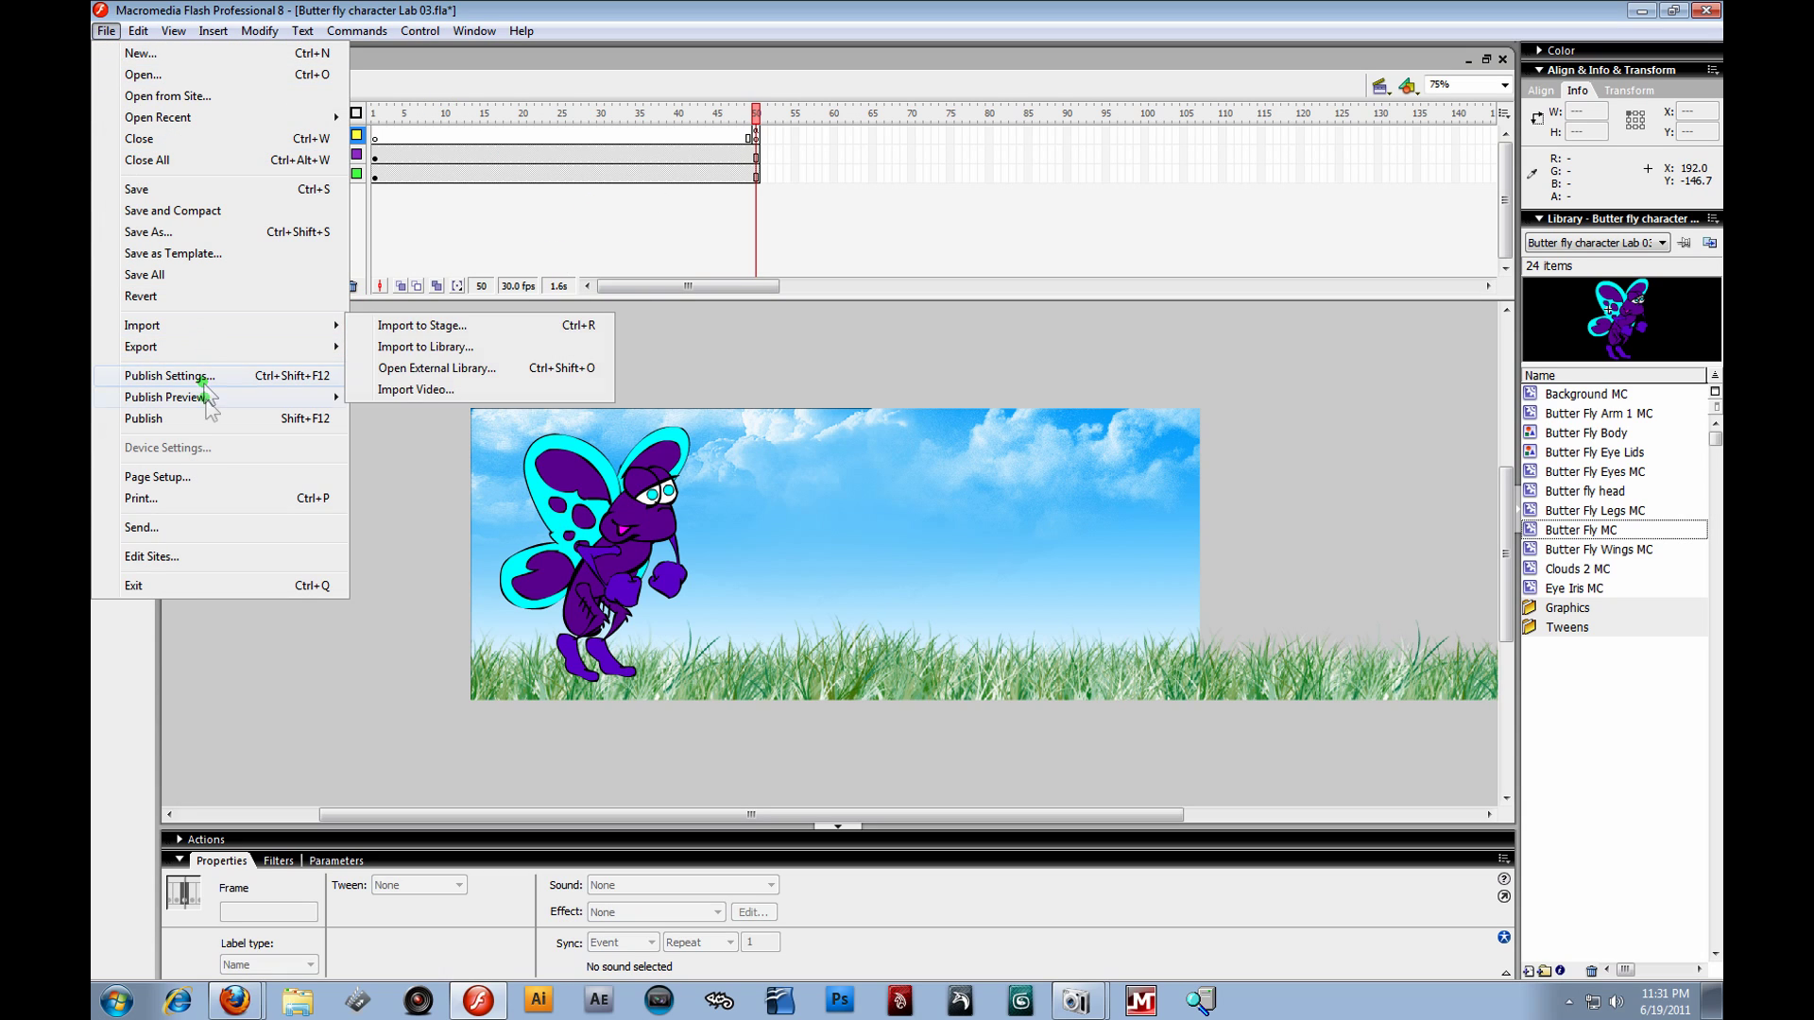
mouse_move(208, 397)
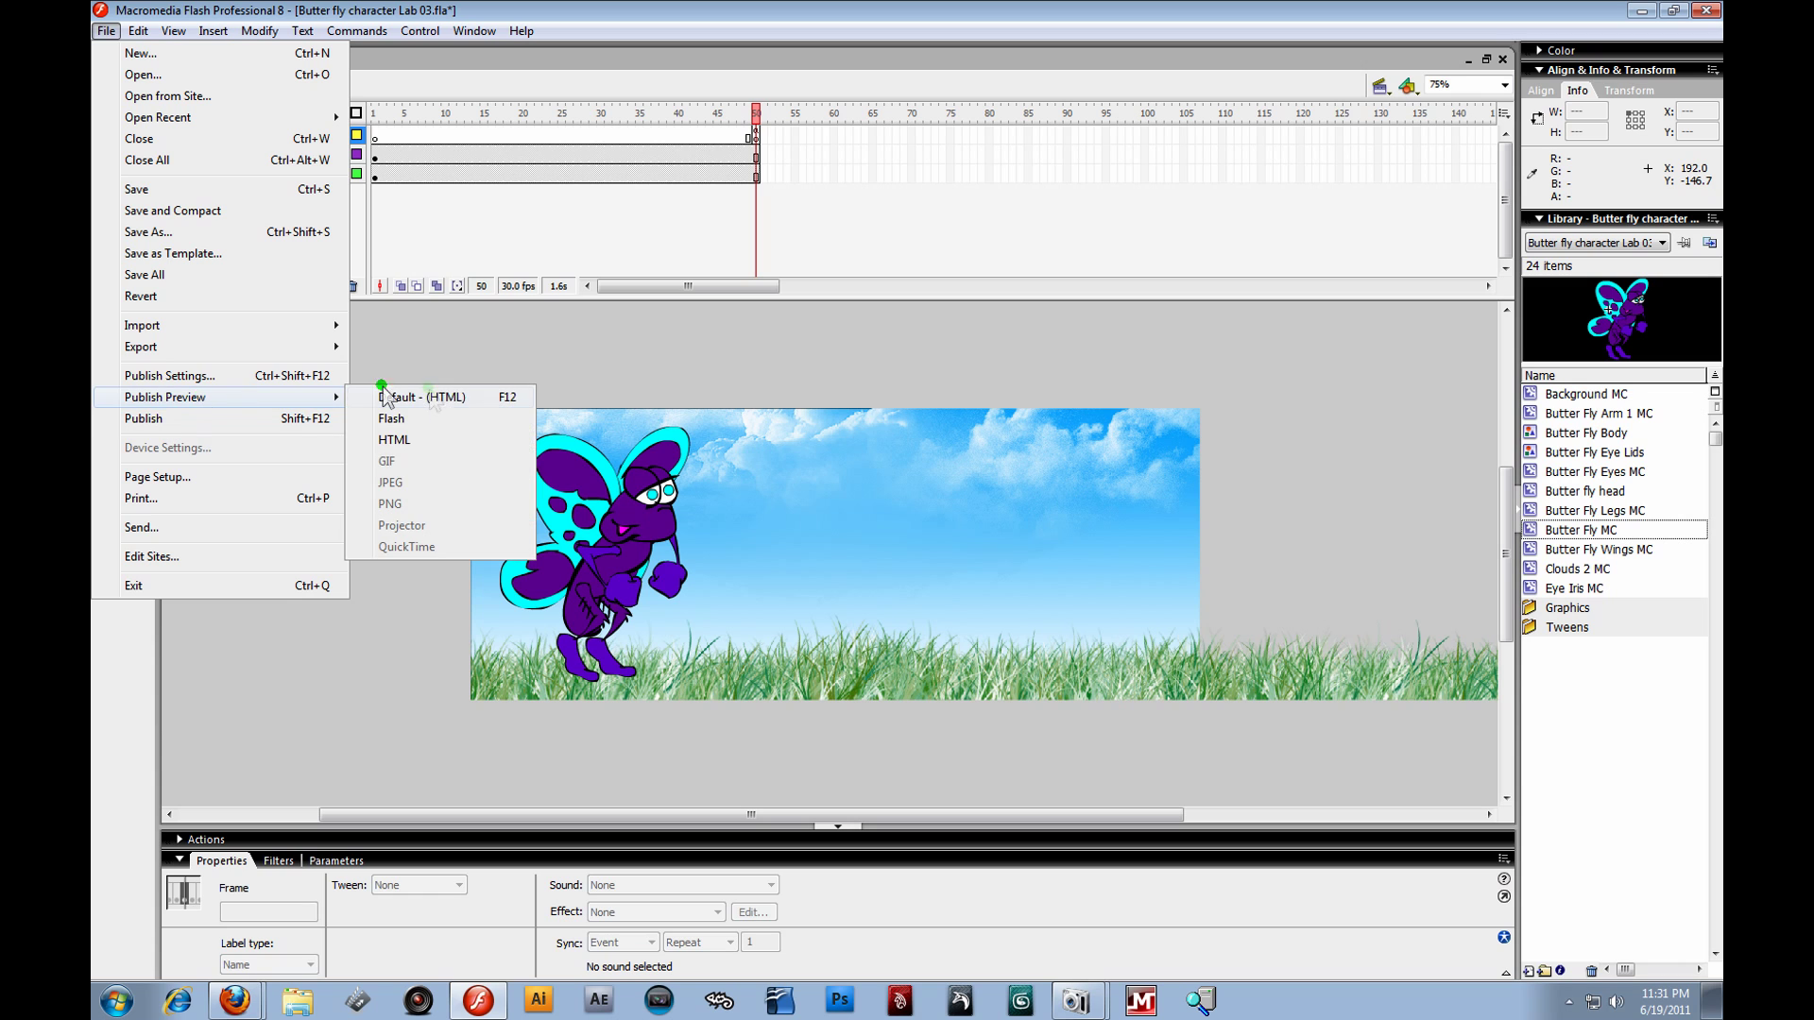
click(436, 417)
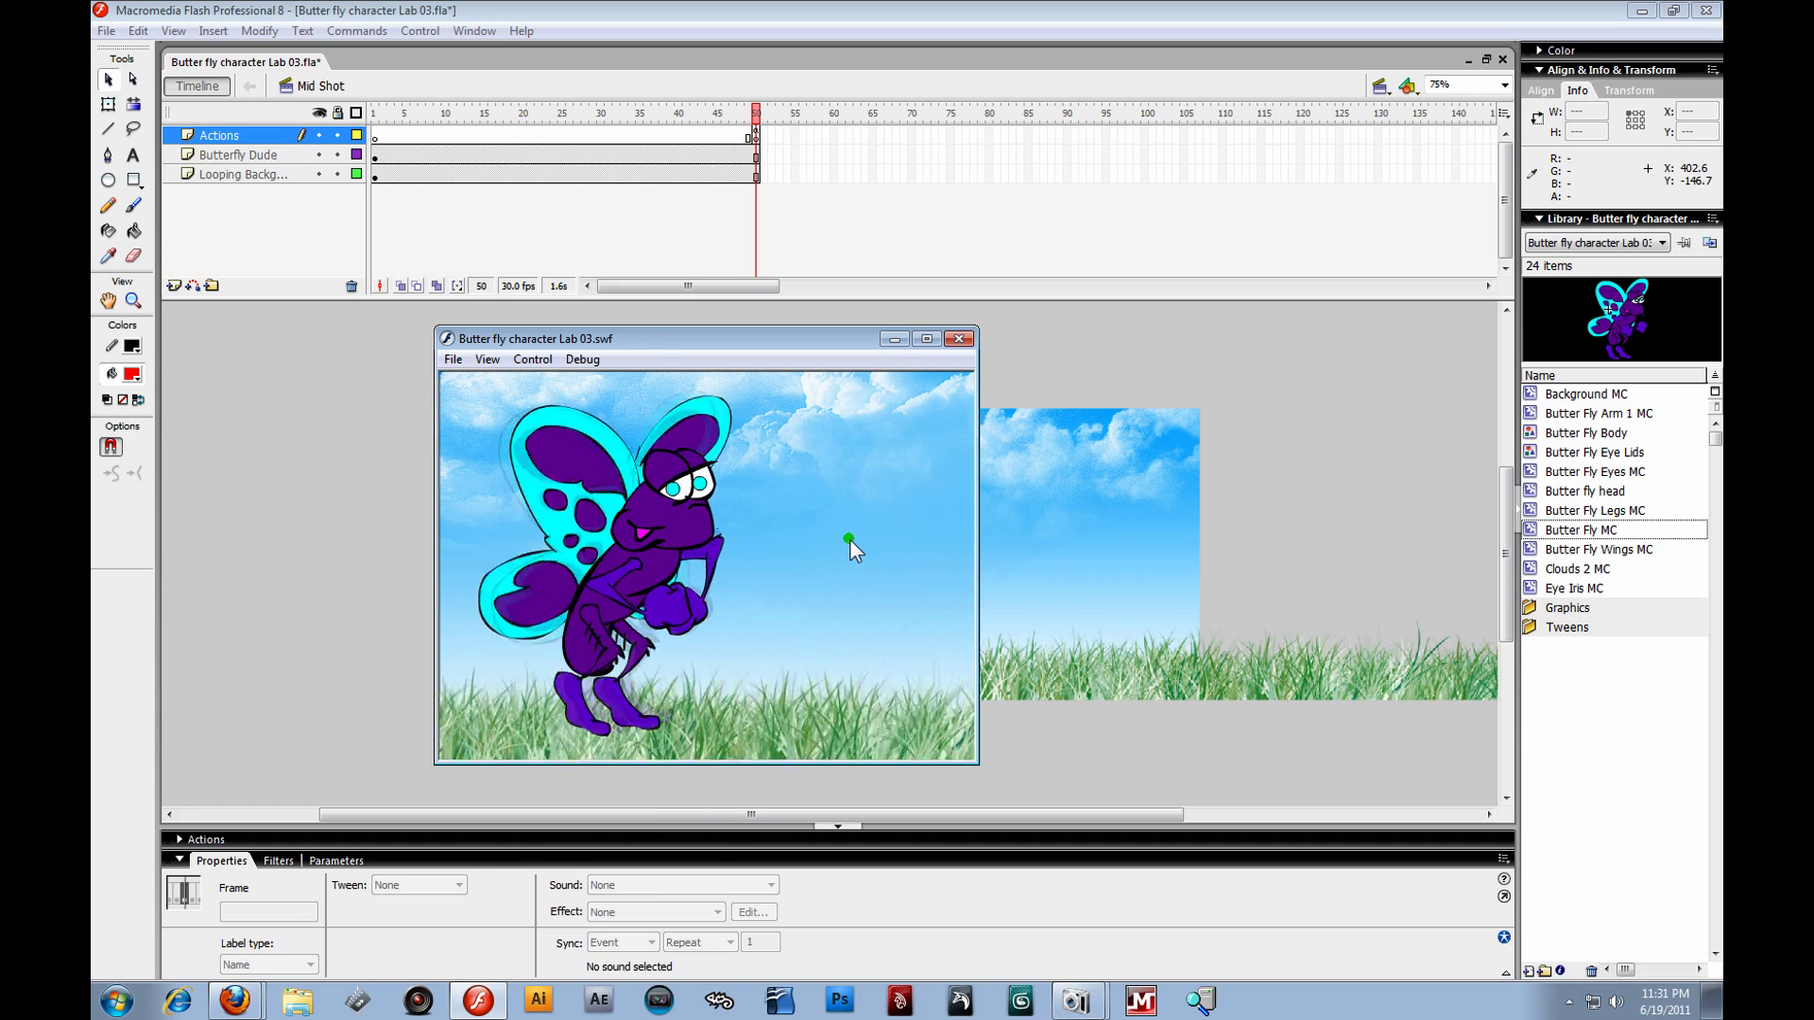
click(963, 341)
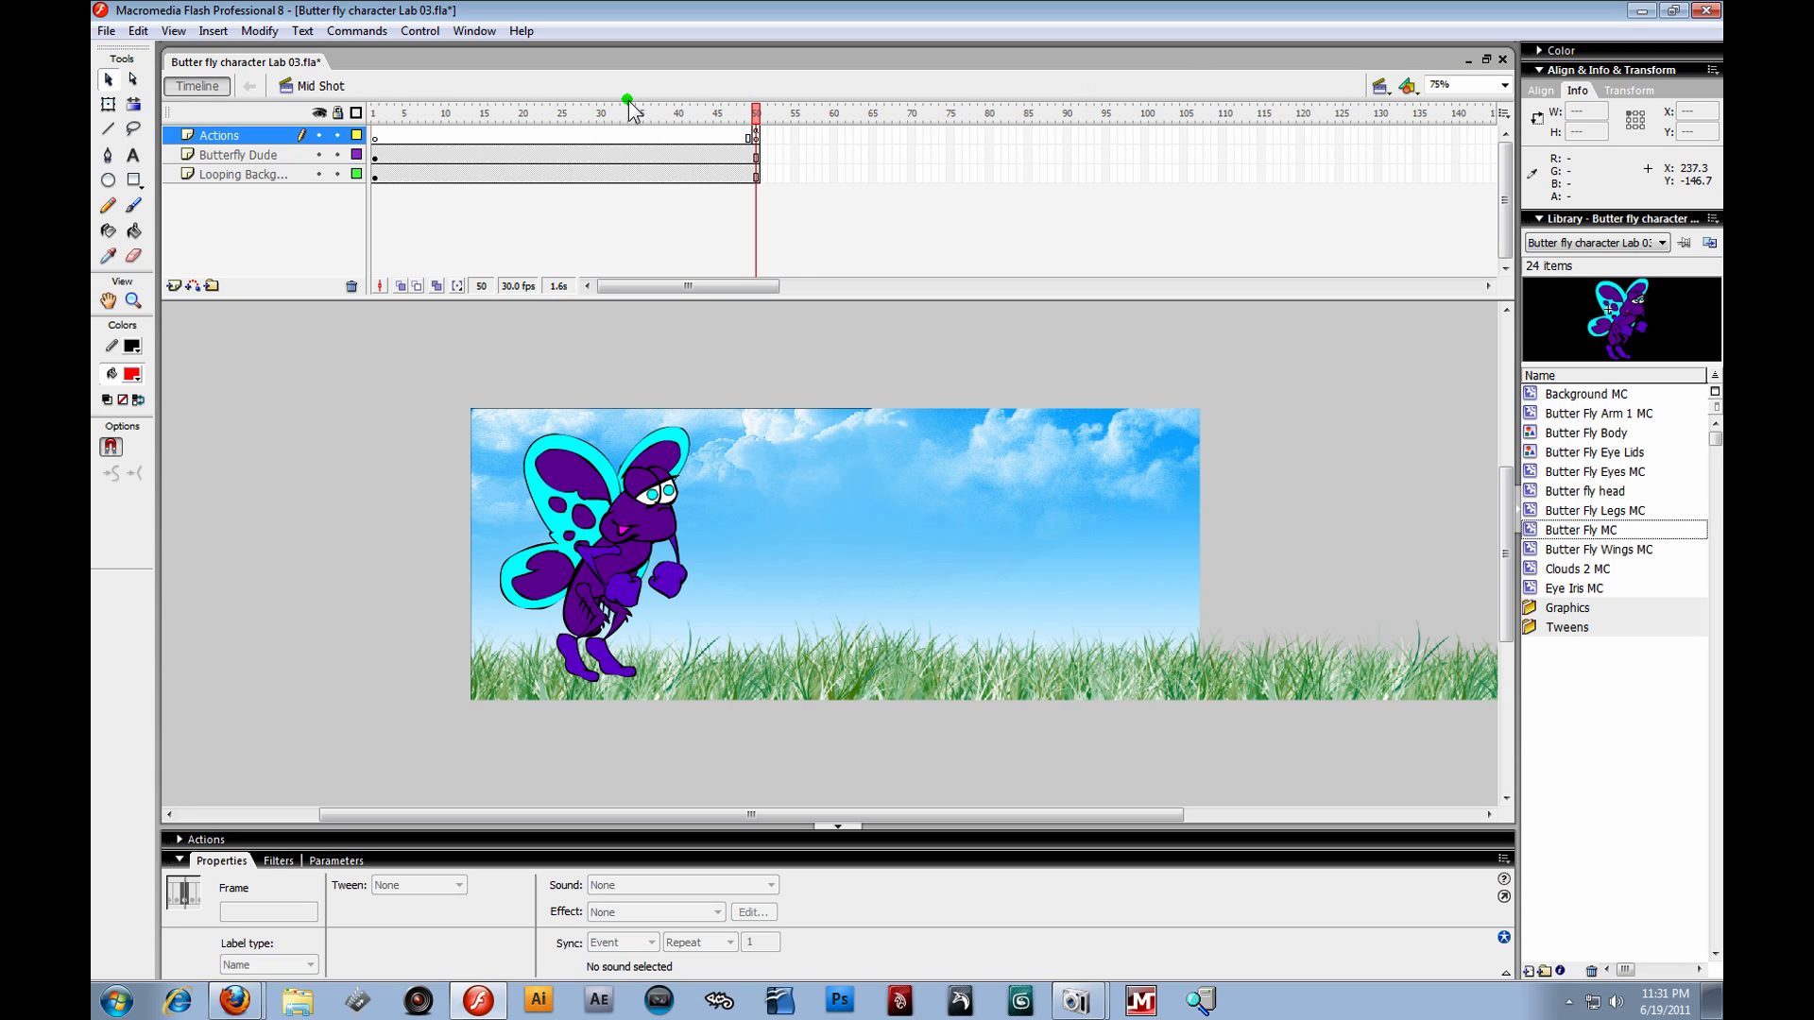
- Review the Wide Shot and Mid Shot scenes, and insert a new scene into the movie
click(1380, 86)
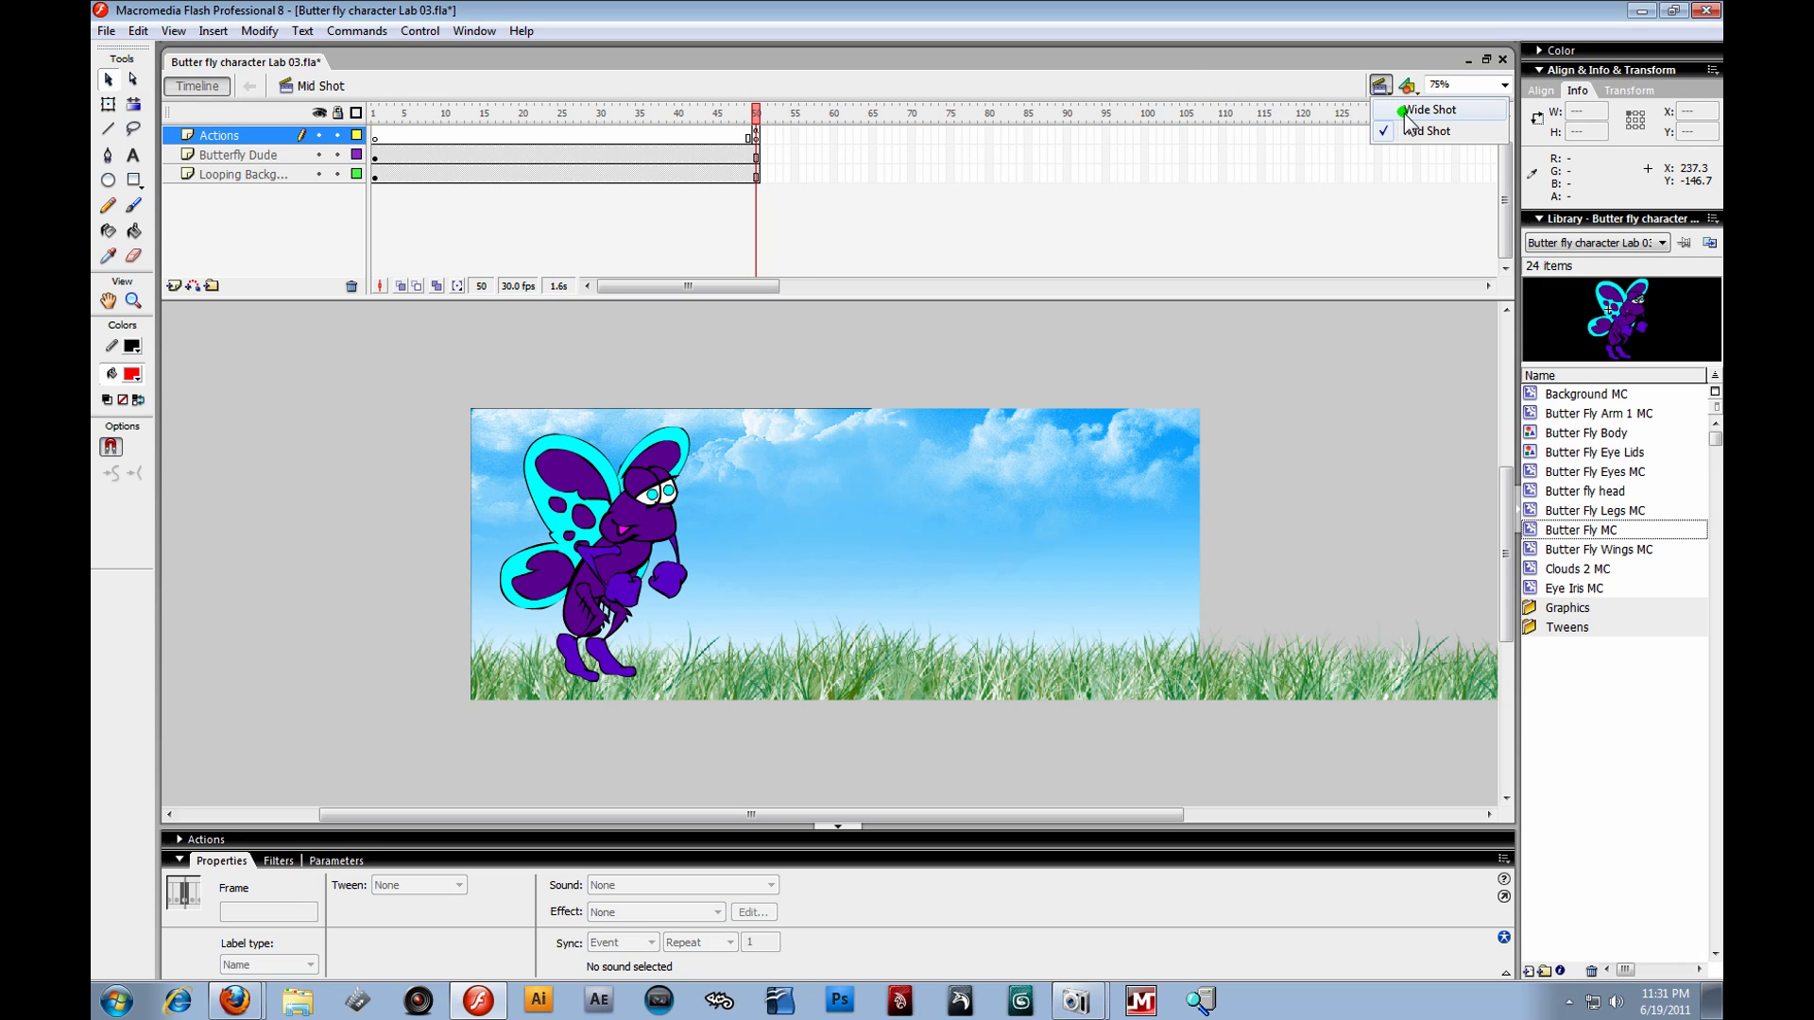
click(1404, 110)
click(1380, 86)
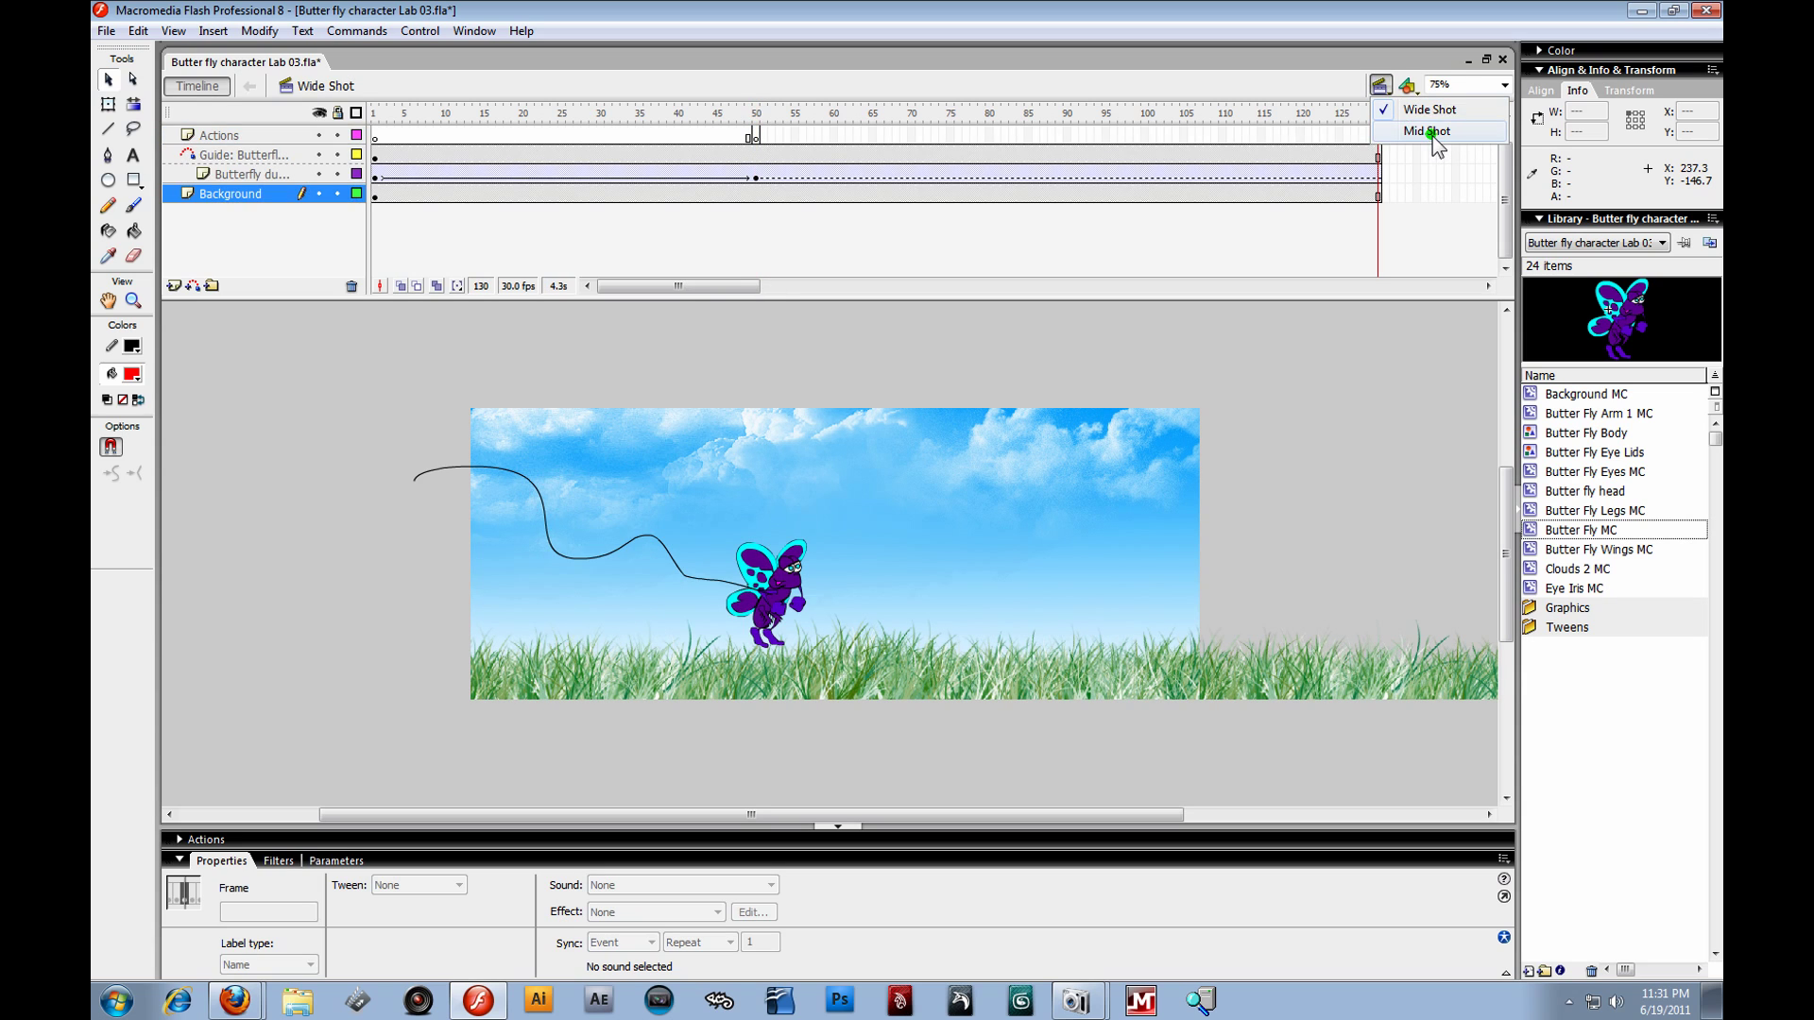
click(1428, 131)
click(213, 31)
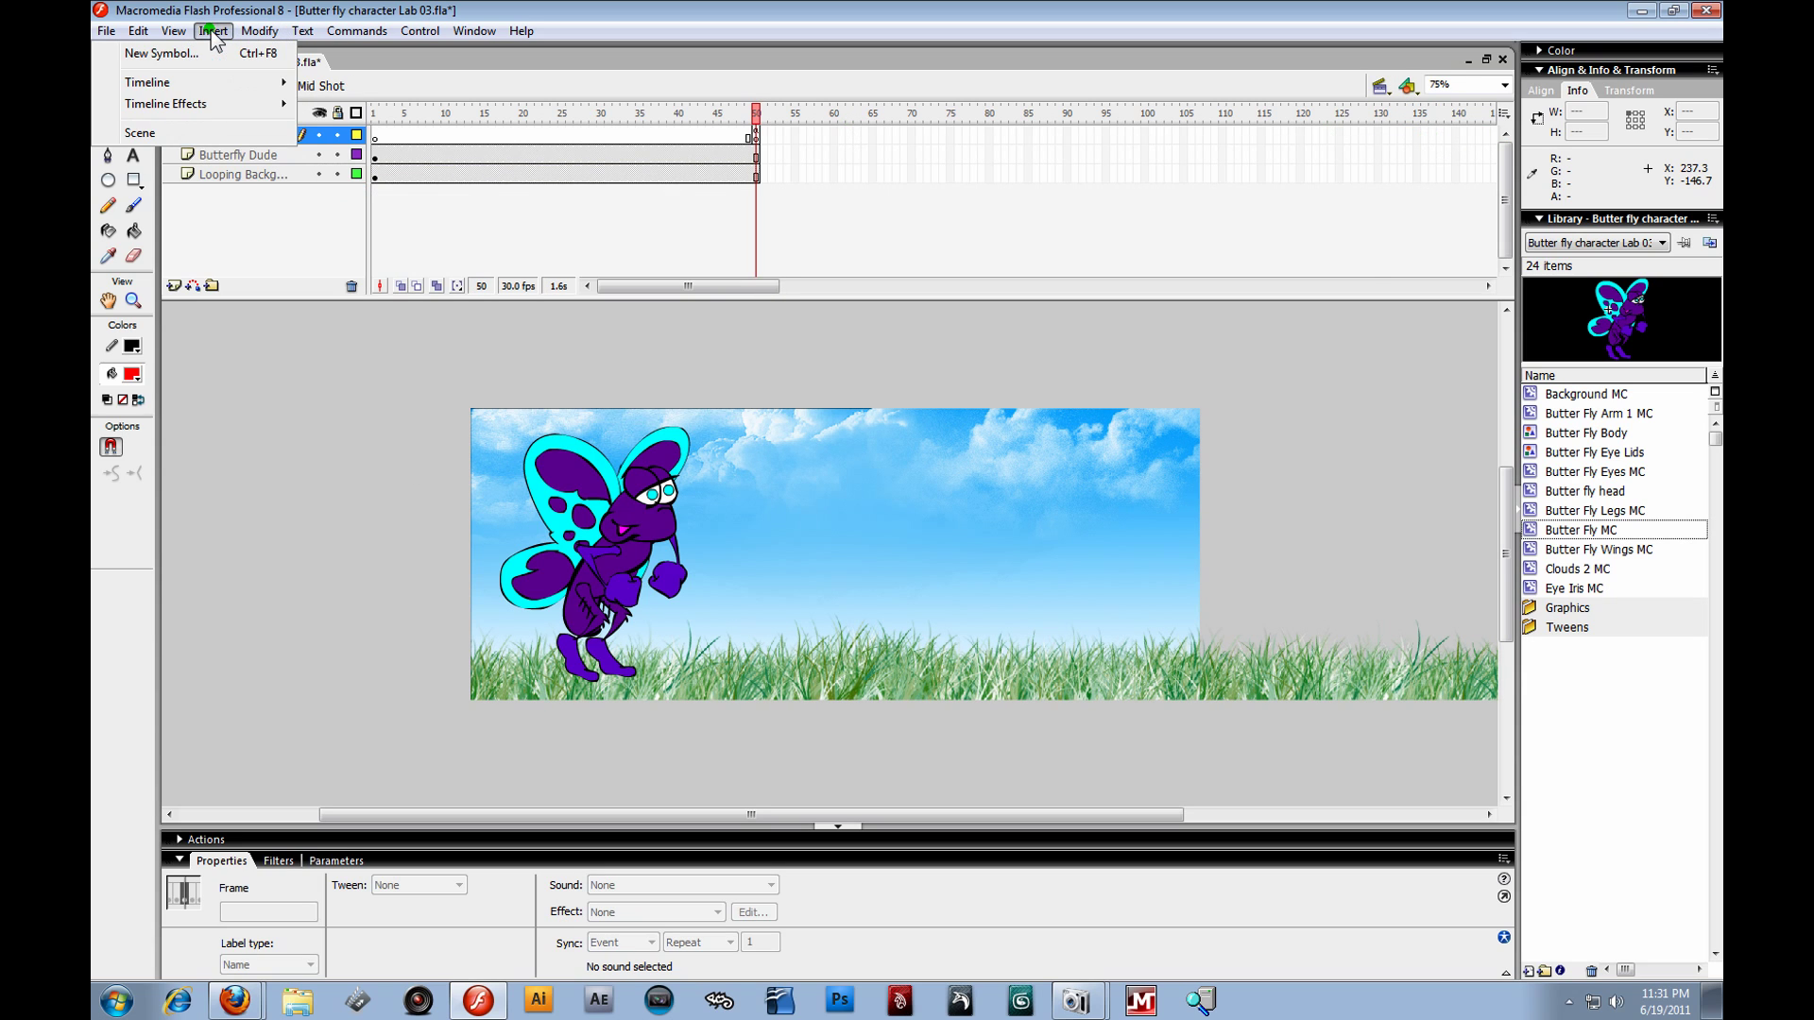
click(180, 134)
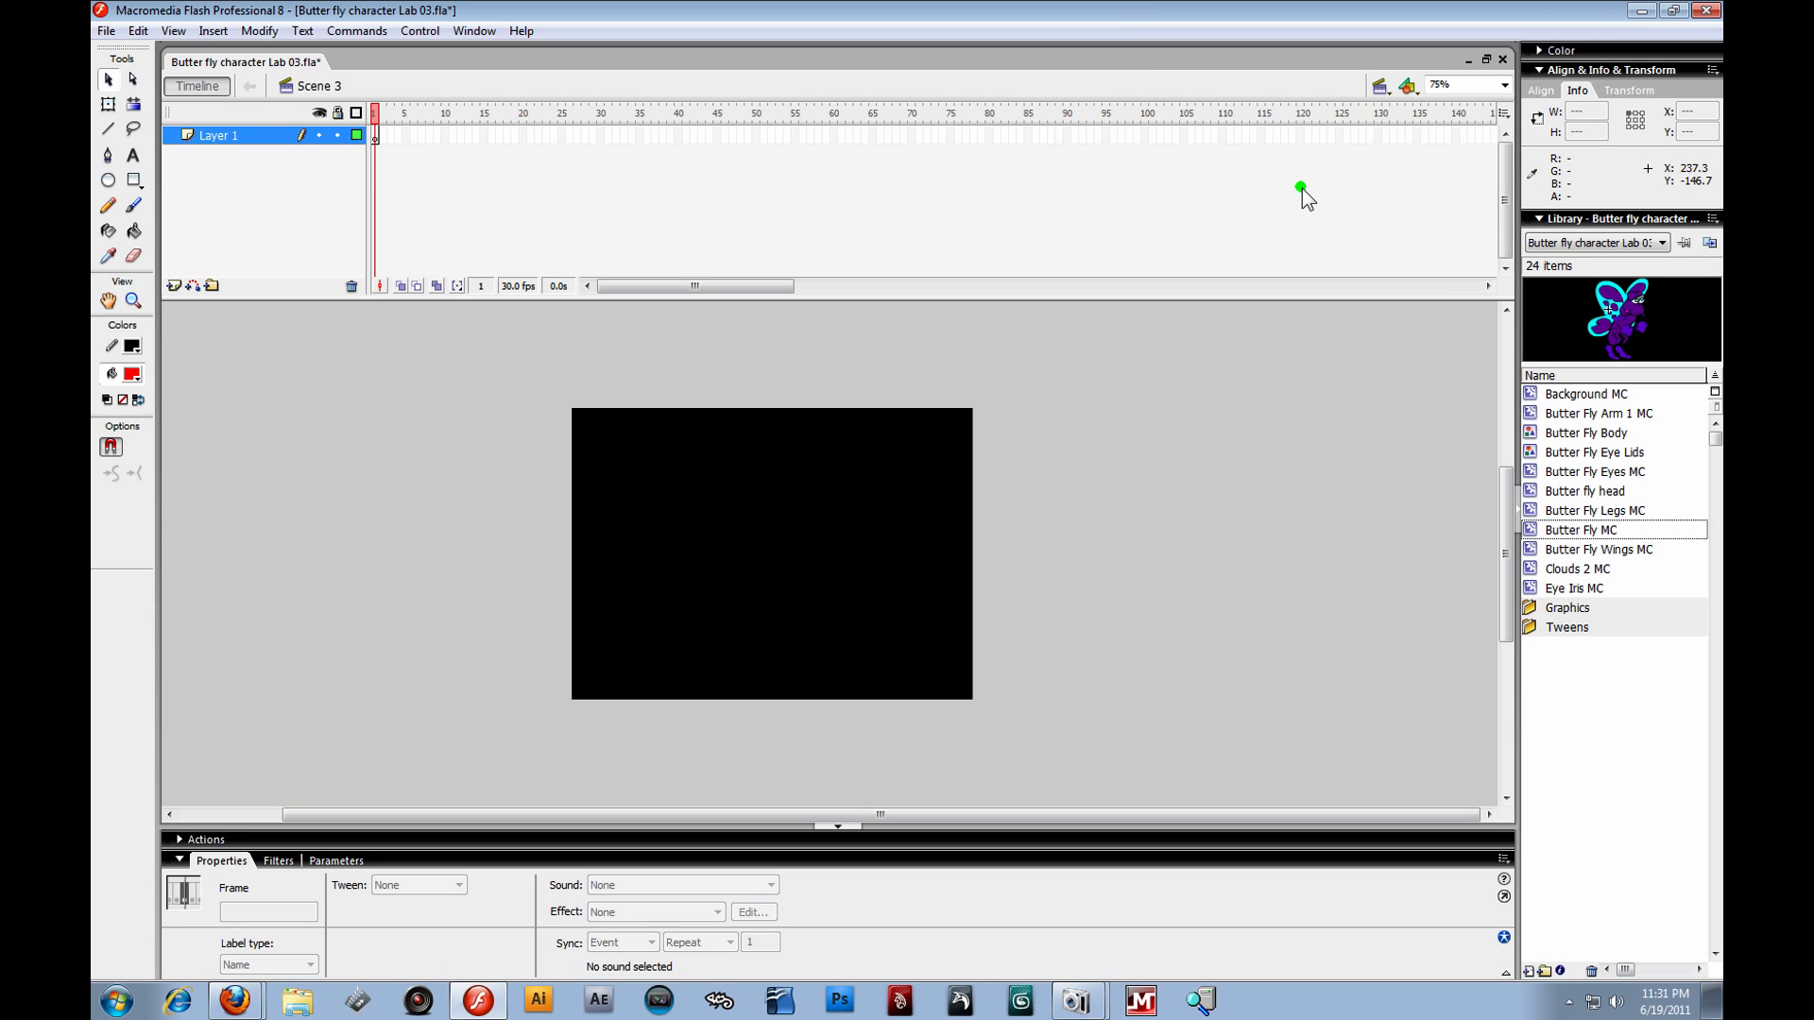
- Place Background MC on the new scene's stage, aligned to the stage's upper-left corner, and rename its layer as Background
drag(1582, 393, 1018, 558)
drag(604, 544, 684, 536)
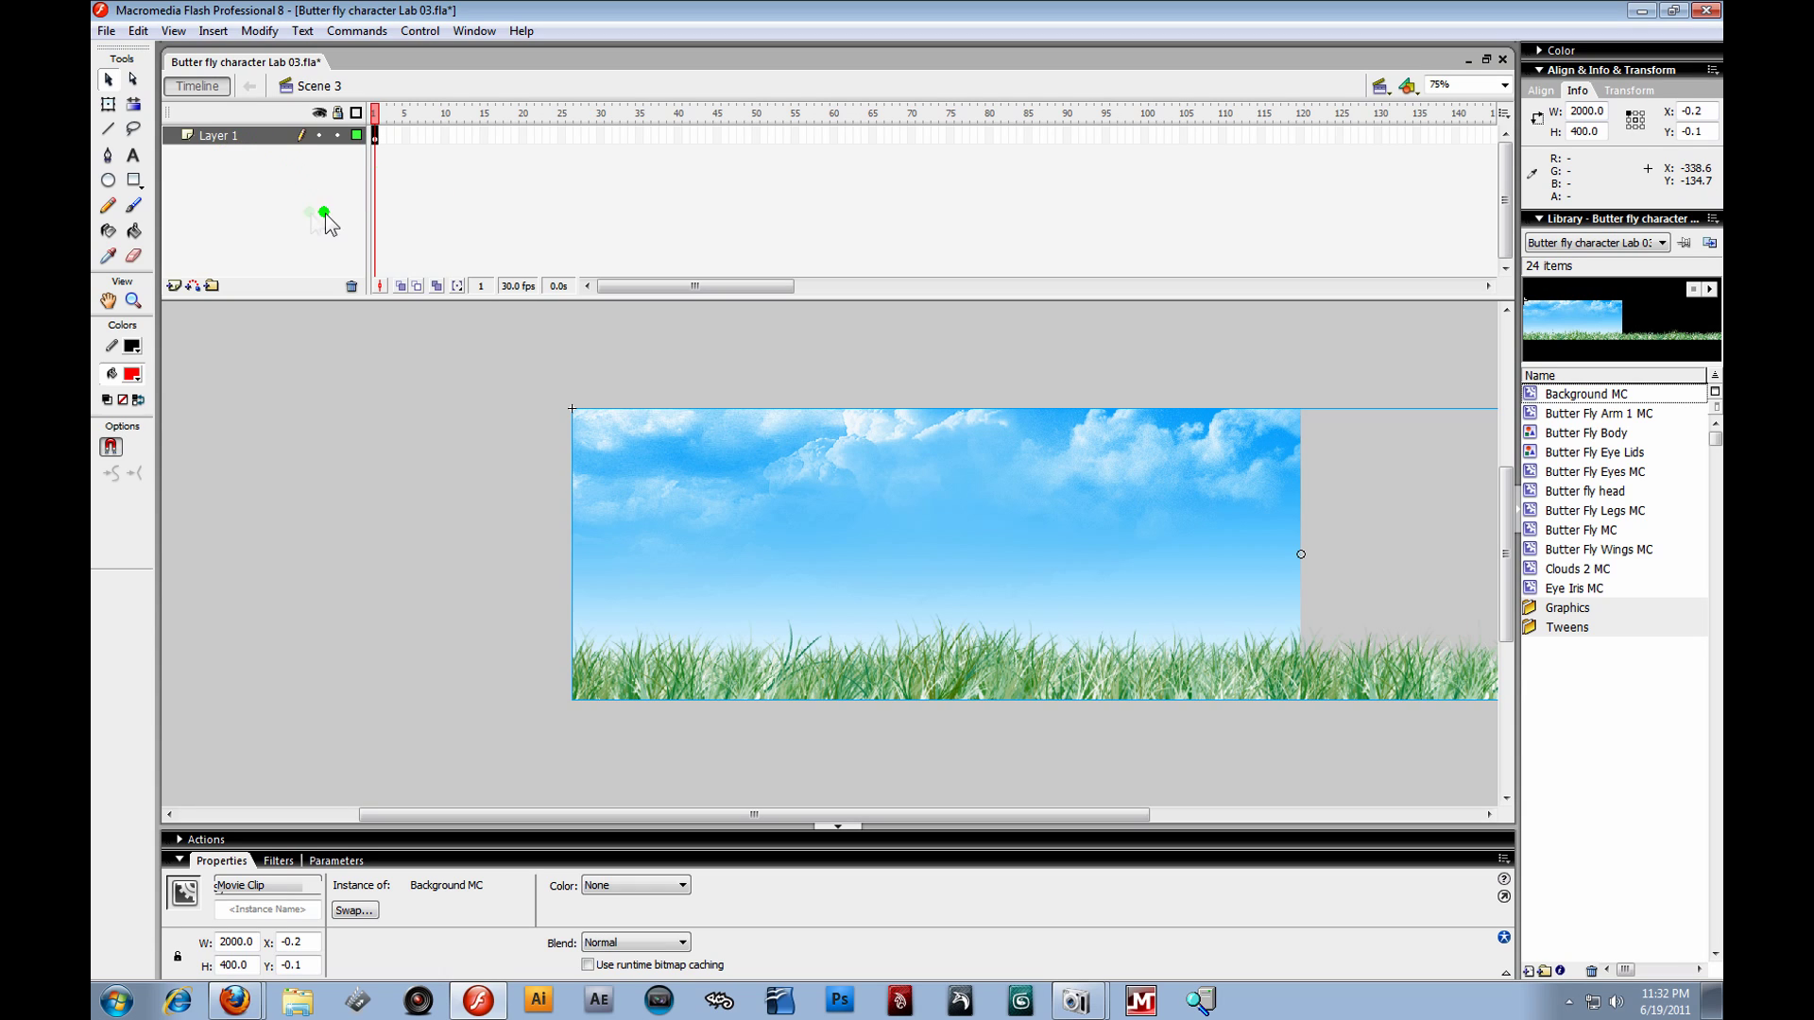
double_click(243, 137)
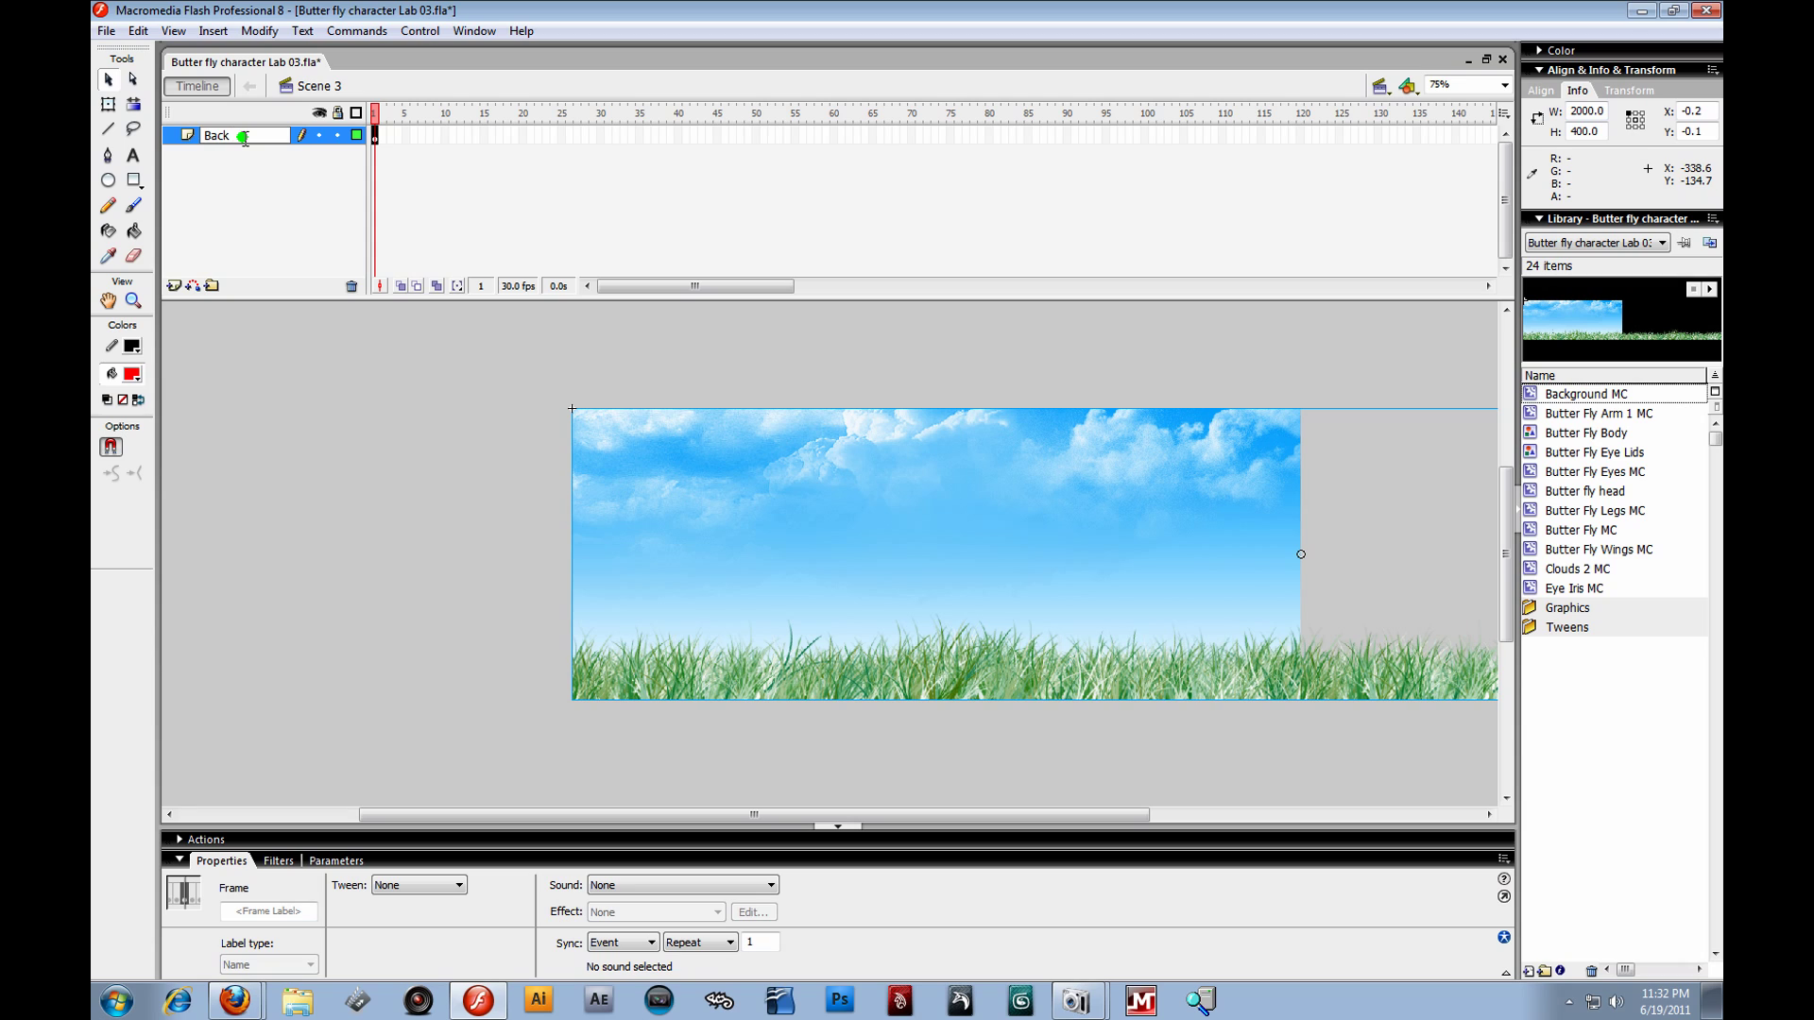
text(Background)
key(Return)
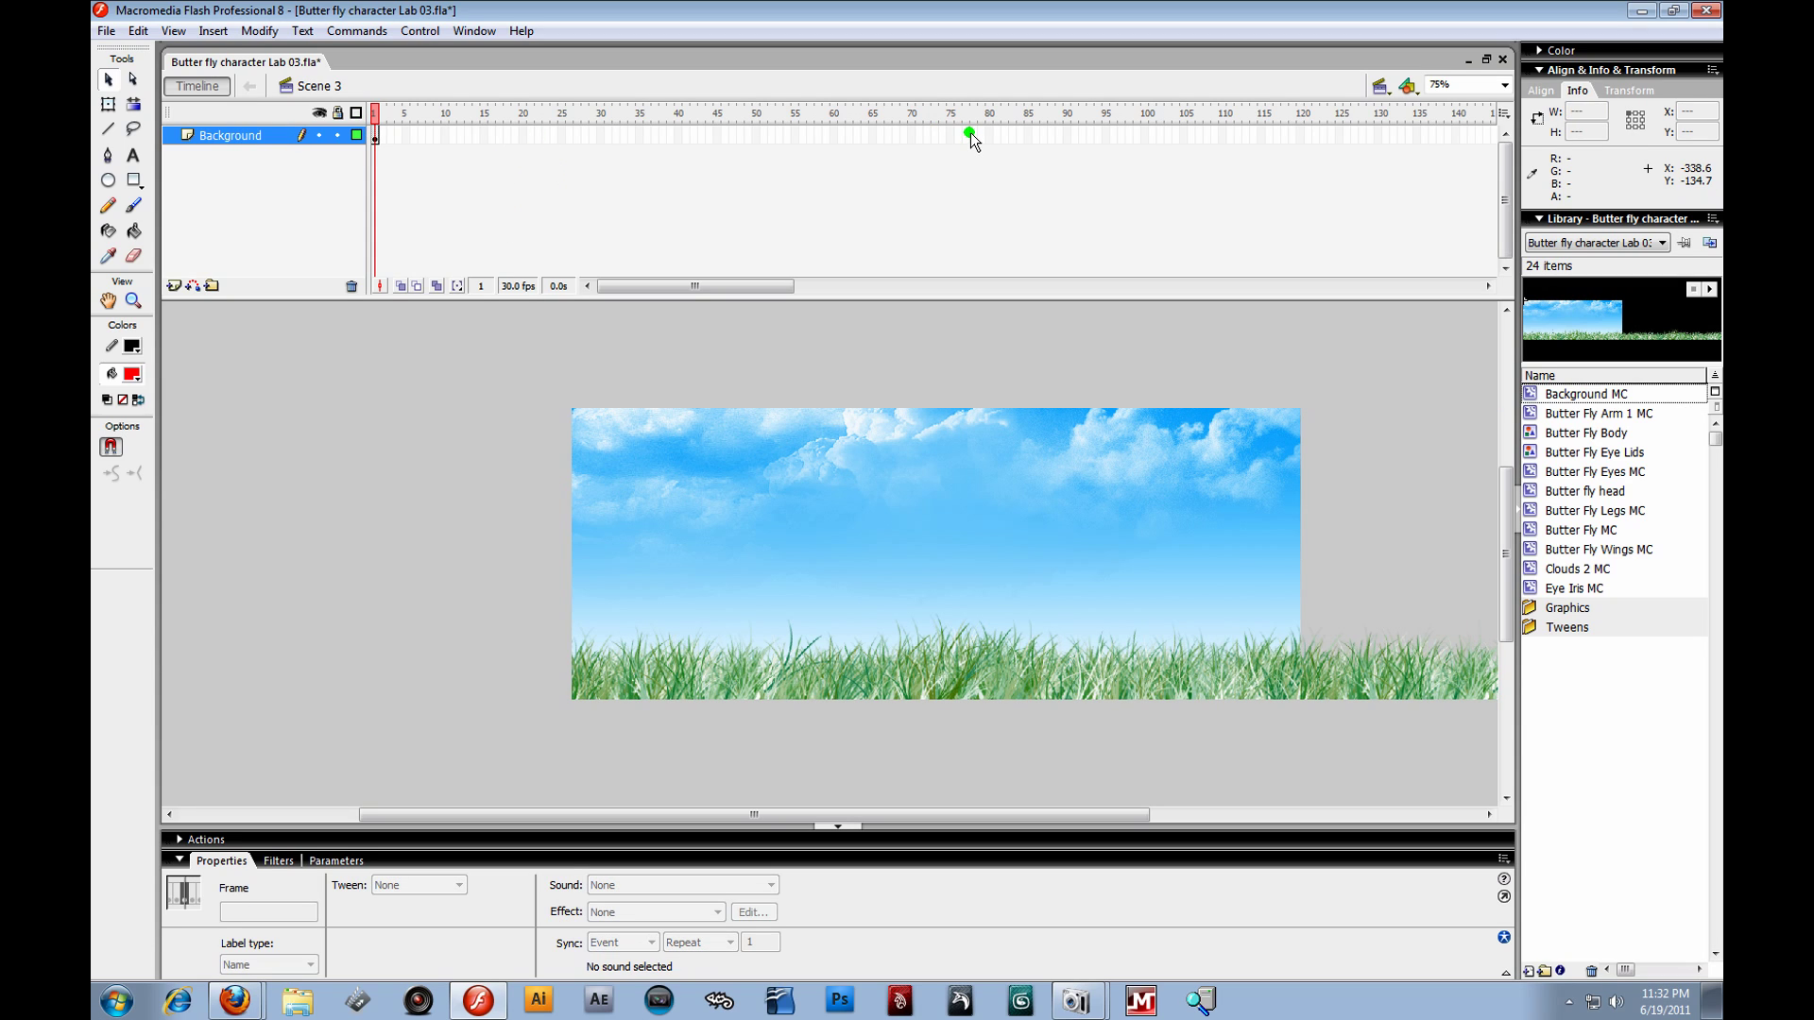
- Add a layer named Butterfly dude above Background and place an instance of Butter Fly MC on it, over the stage
click(174, 286)
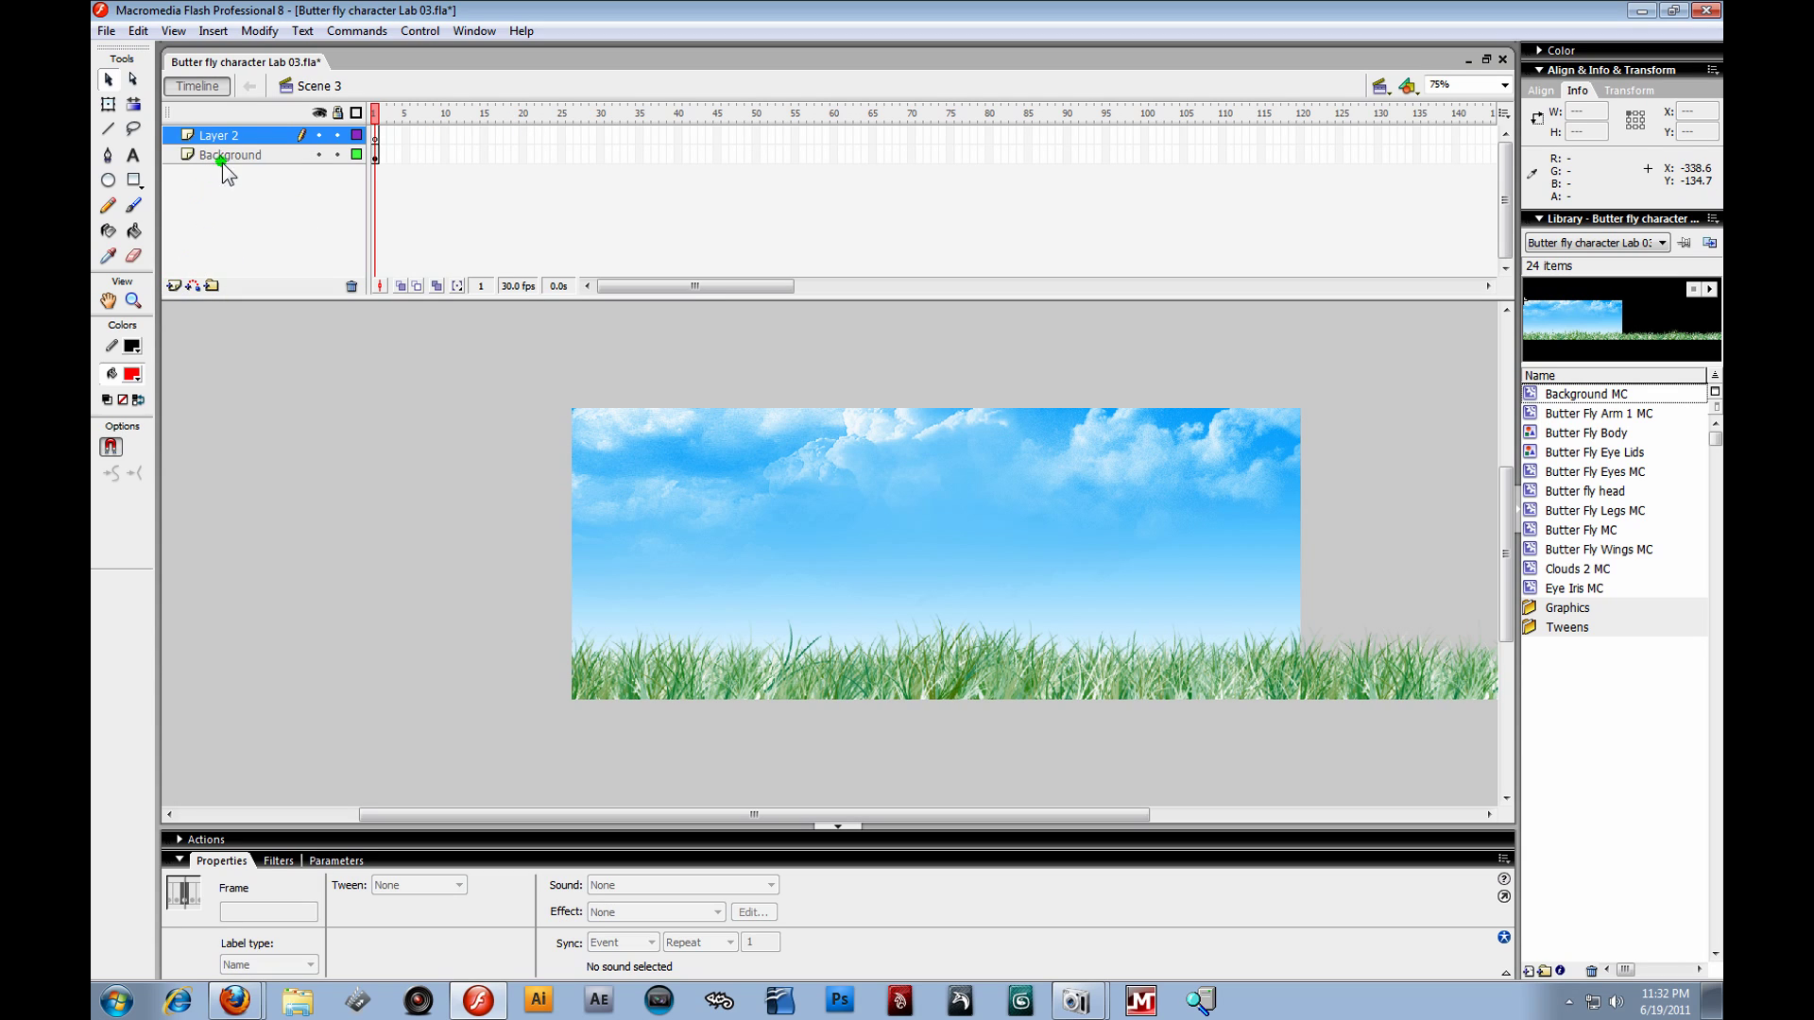
double_click(225, 137)
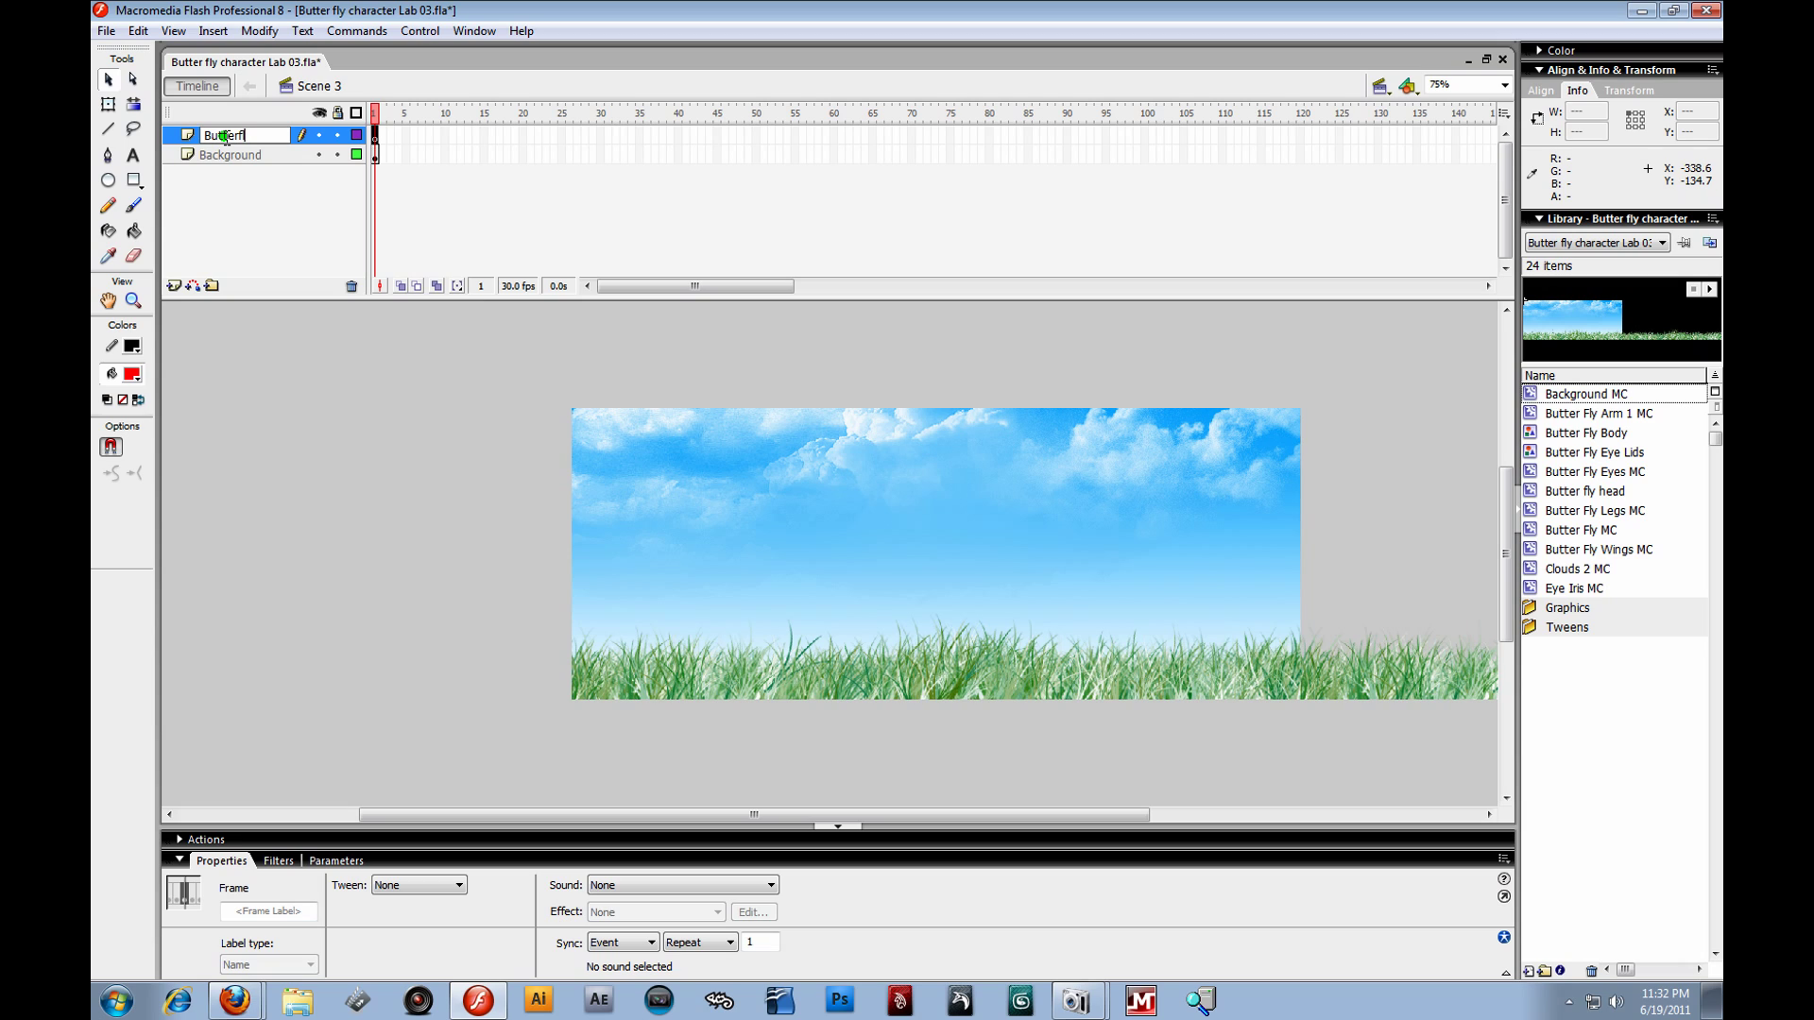
click(225, 137)
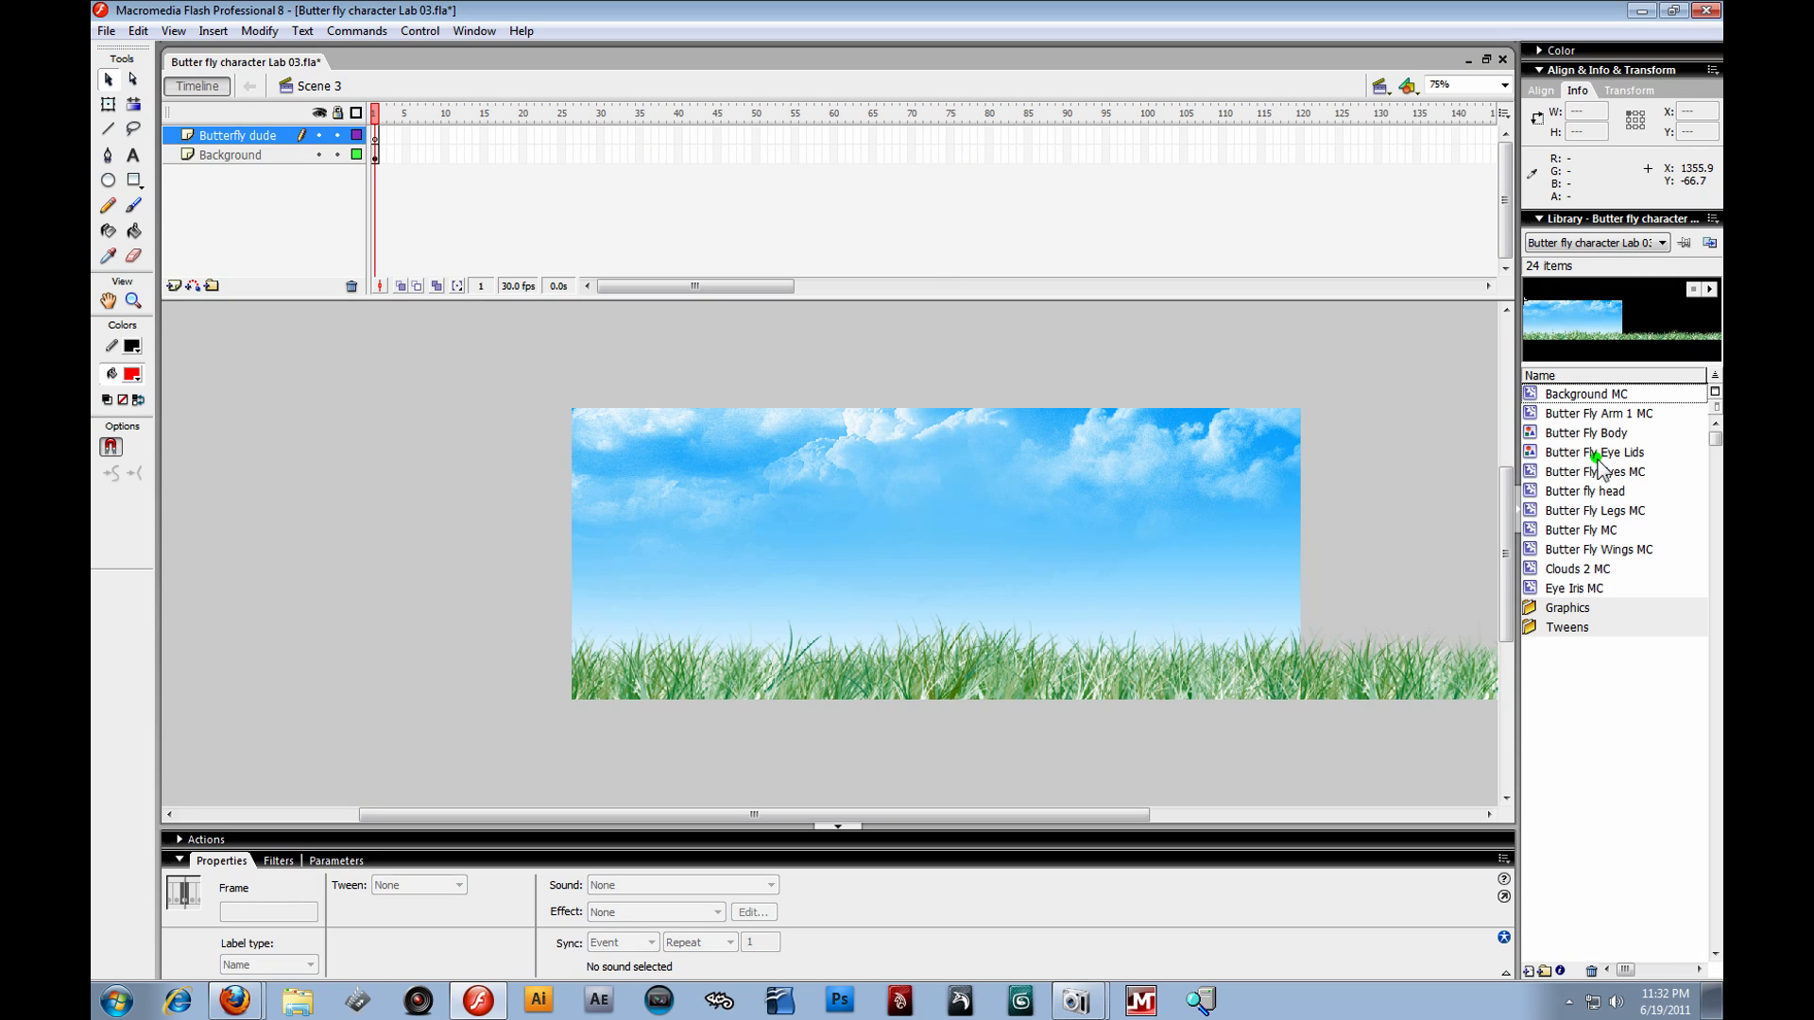
click(1568, 531)
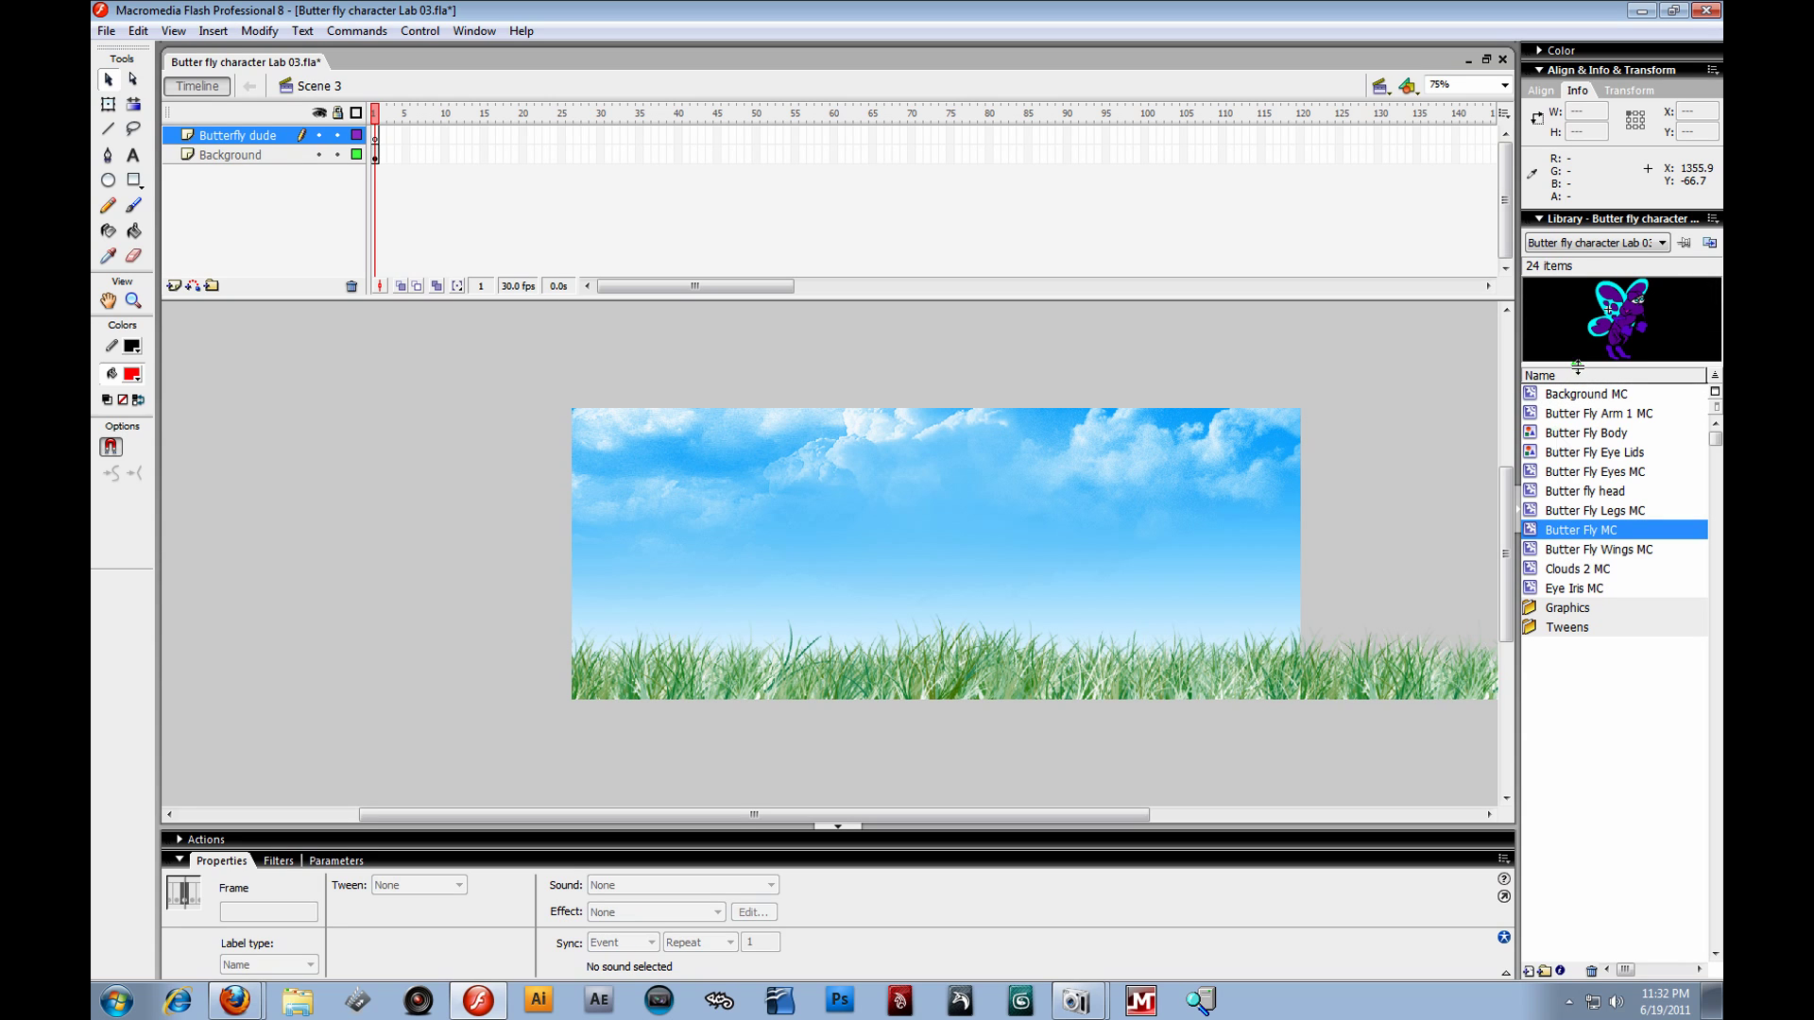
drag(1620, 326, 815, 588)
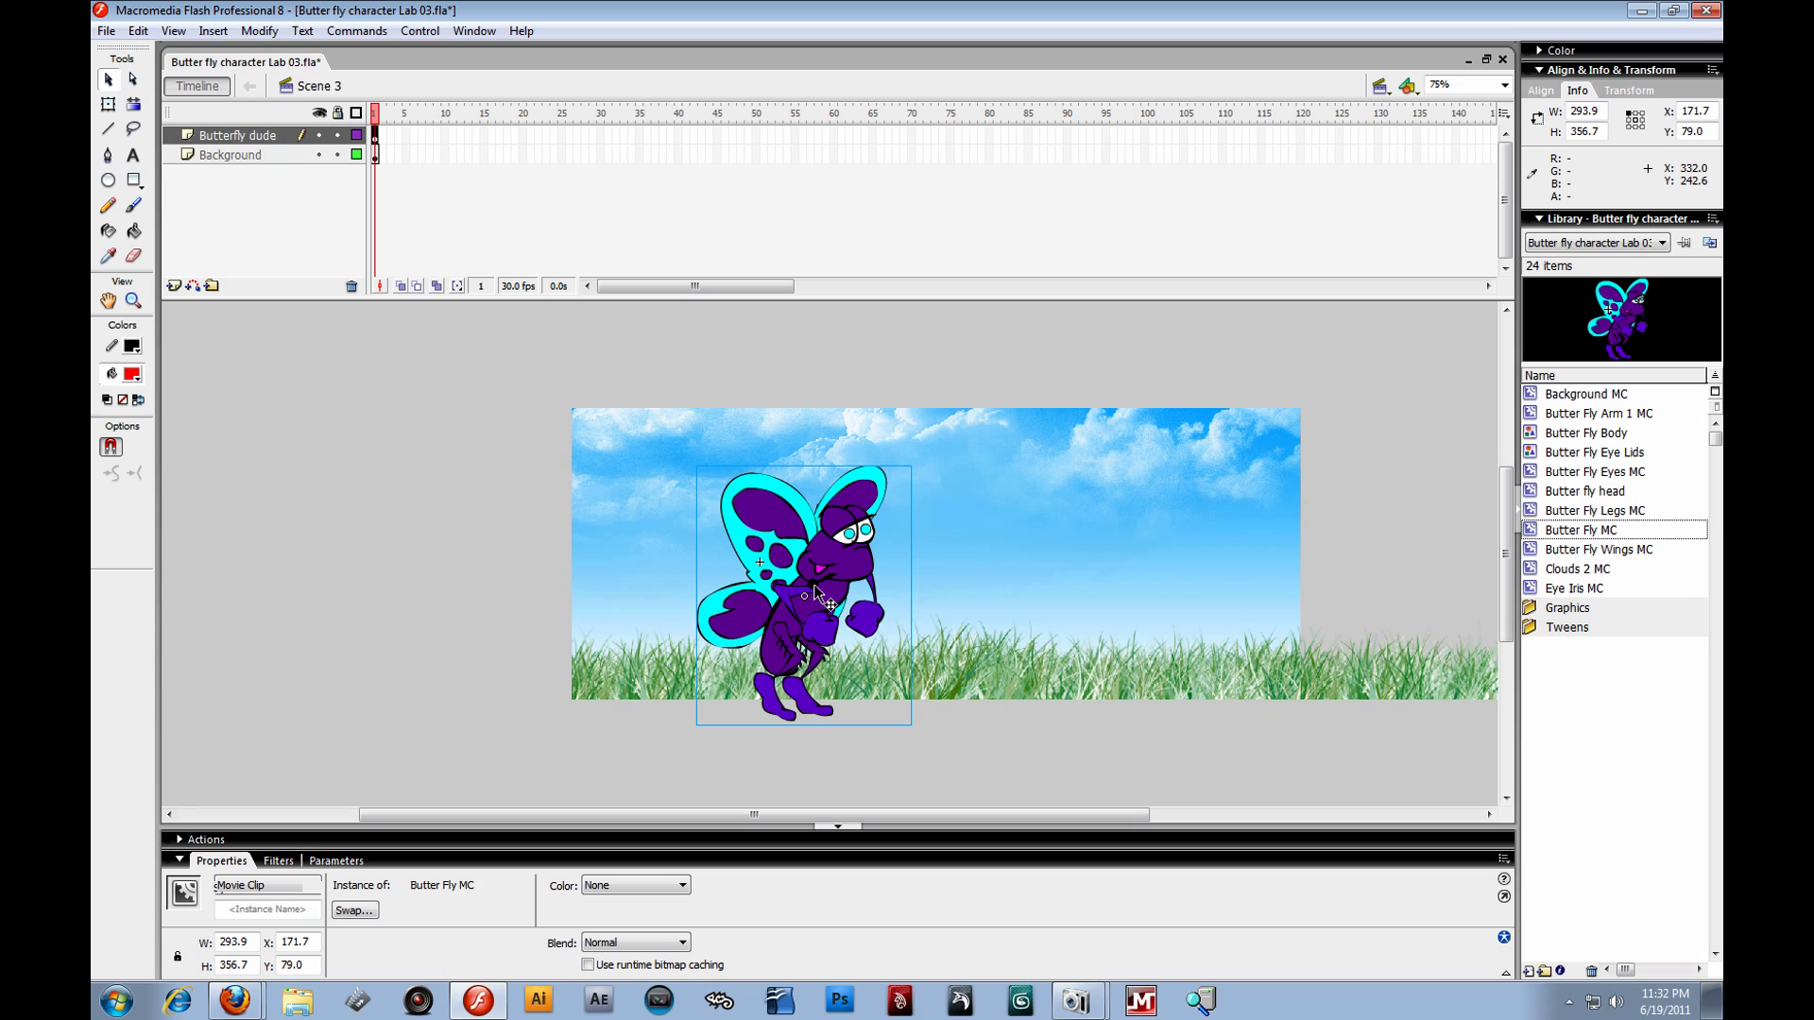
- Toggle the outline display of all layers to compare the background and butterfly with the stage area
click(652, 463)
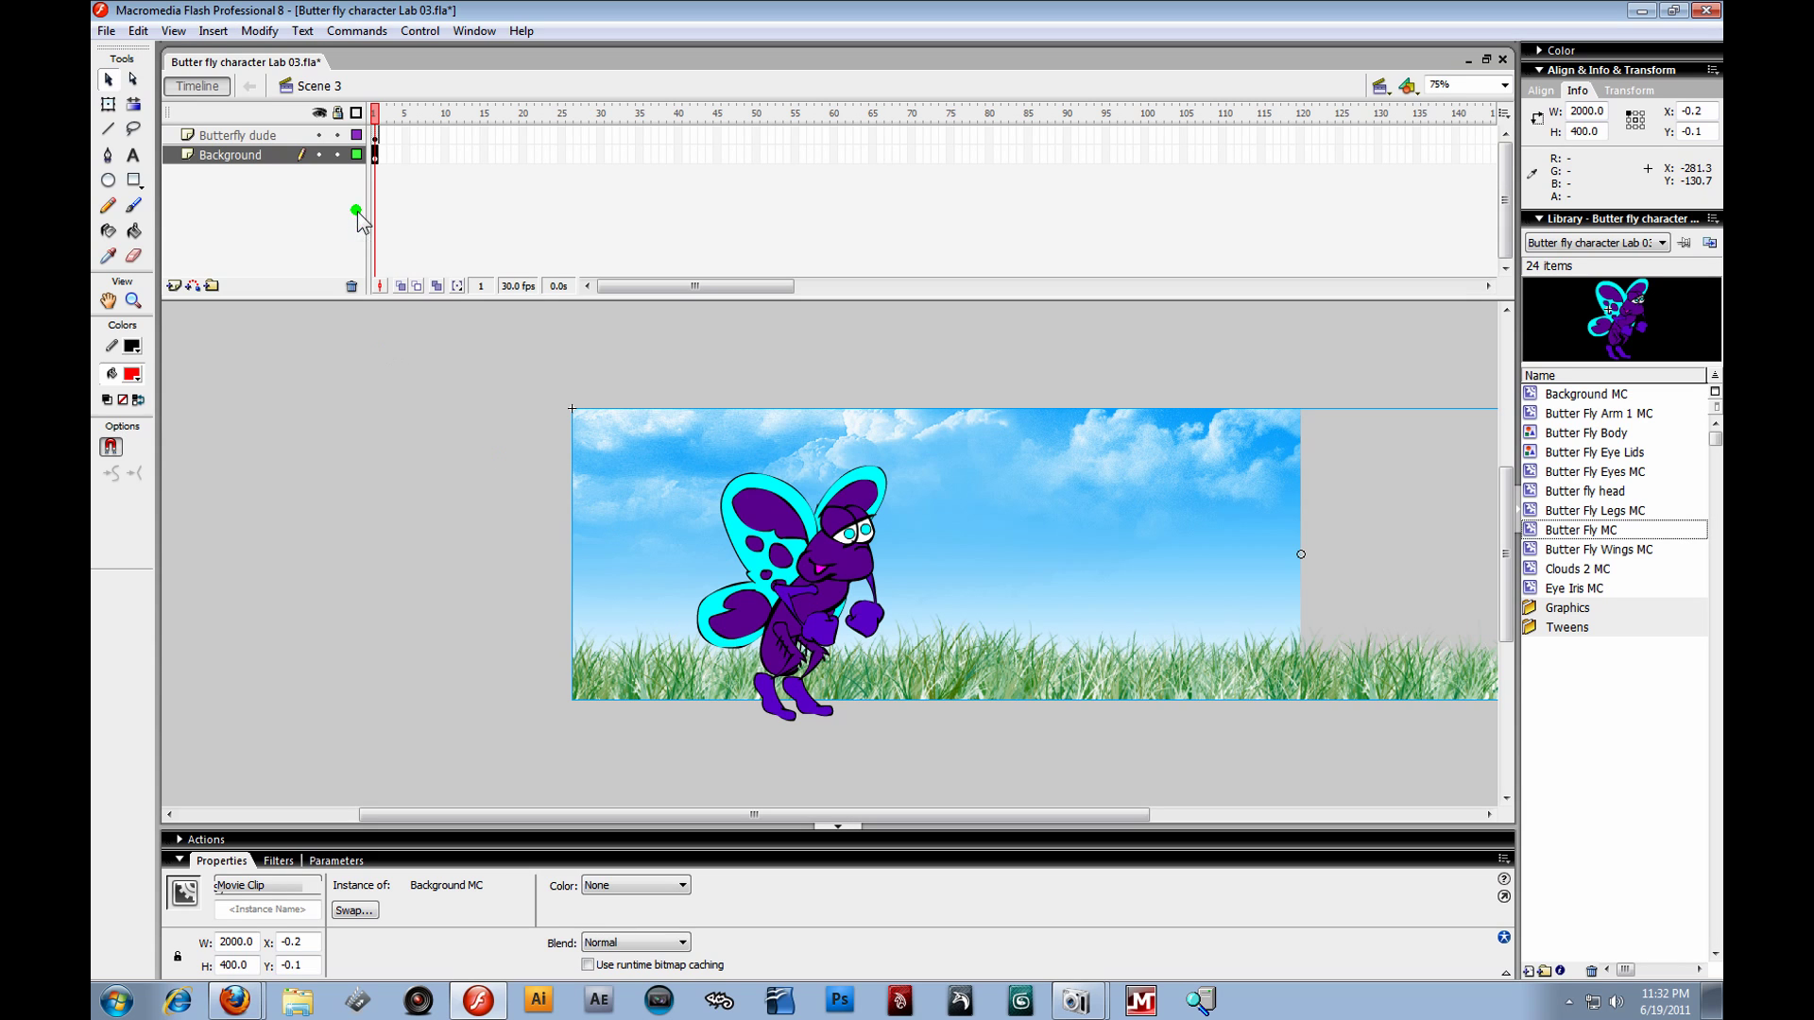
click(349, 110)
click(349, 110)
click(348, 109)
click(348, 110)
click(349, 110)
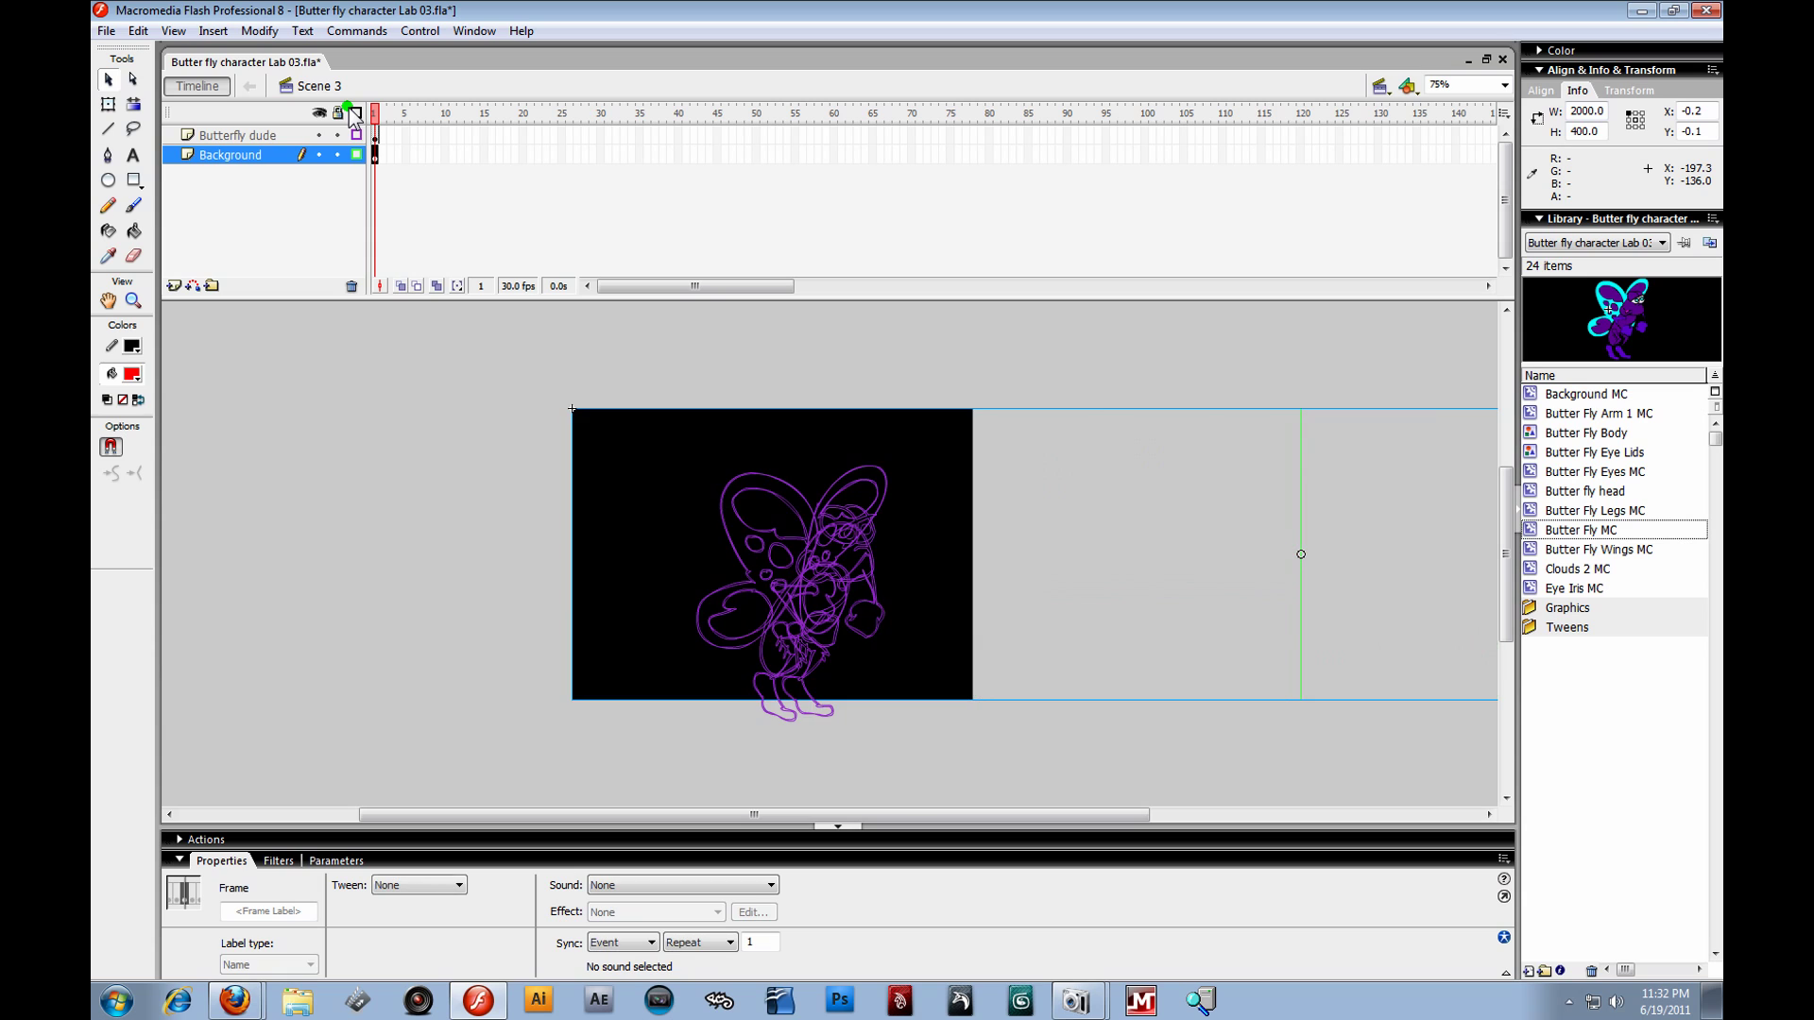
click(348, 110)
- Enlarge the background proportionally to about 2826 by 565 pixels and align it to the stage's upper-left corner, using outlines to check the fit
click(647, 492)
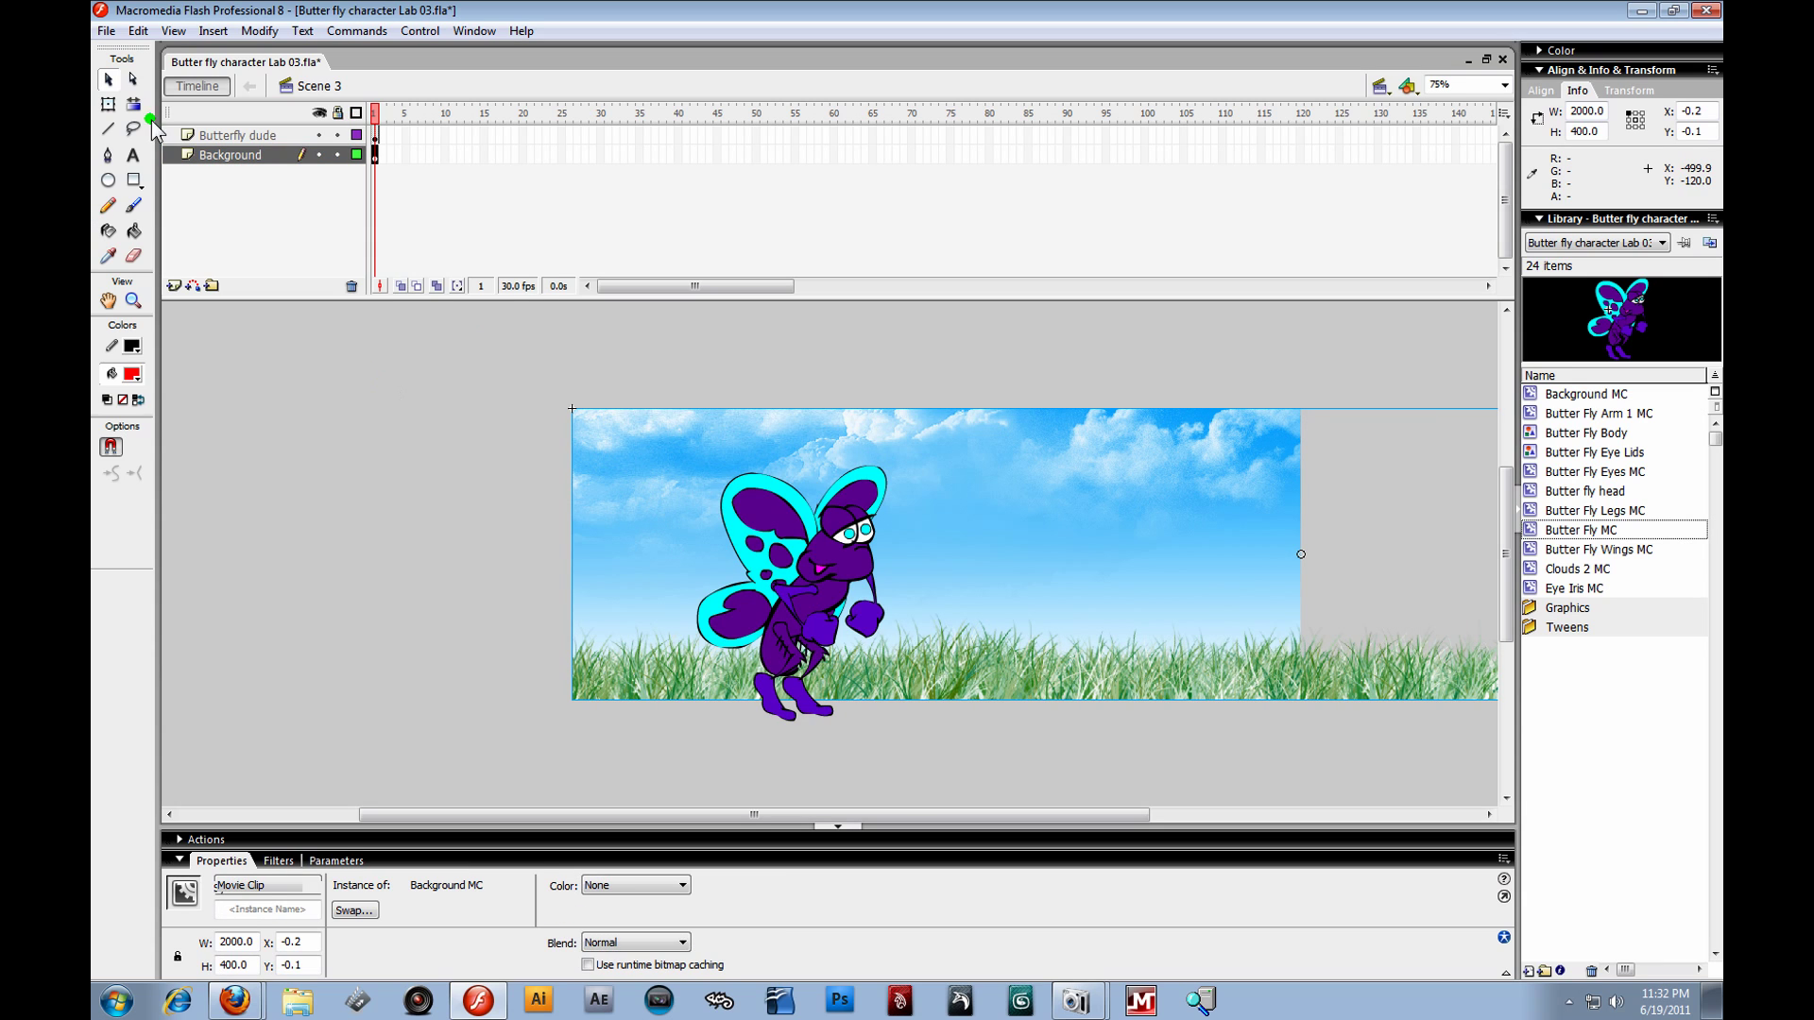
click(108, 104)
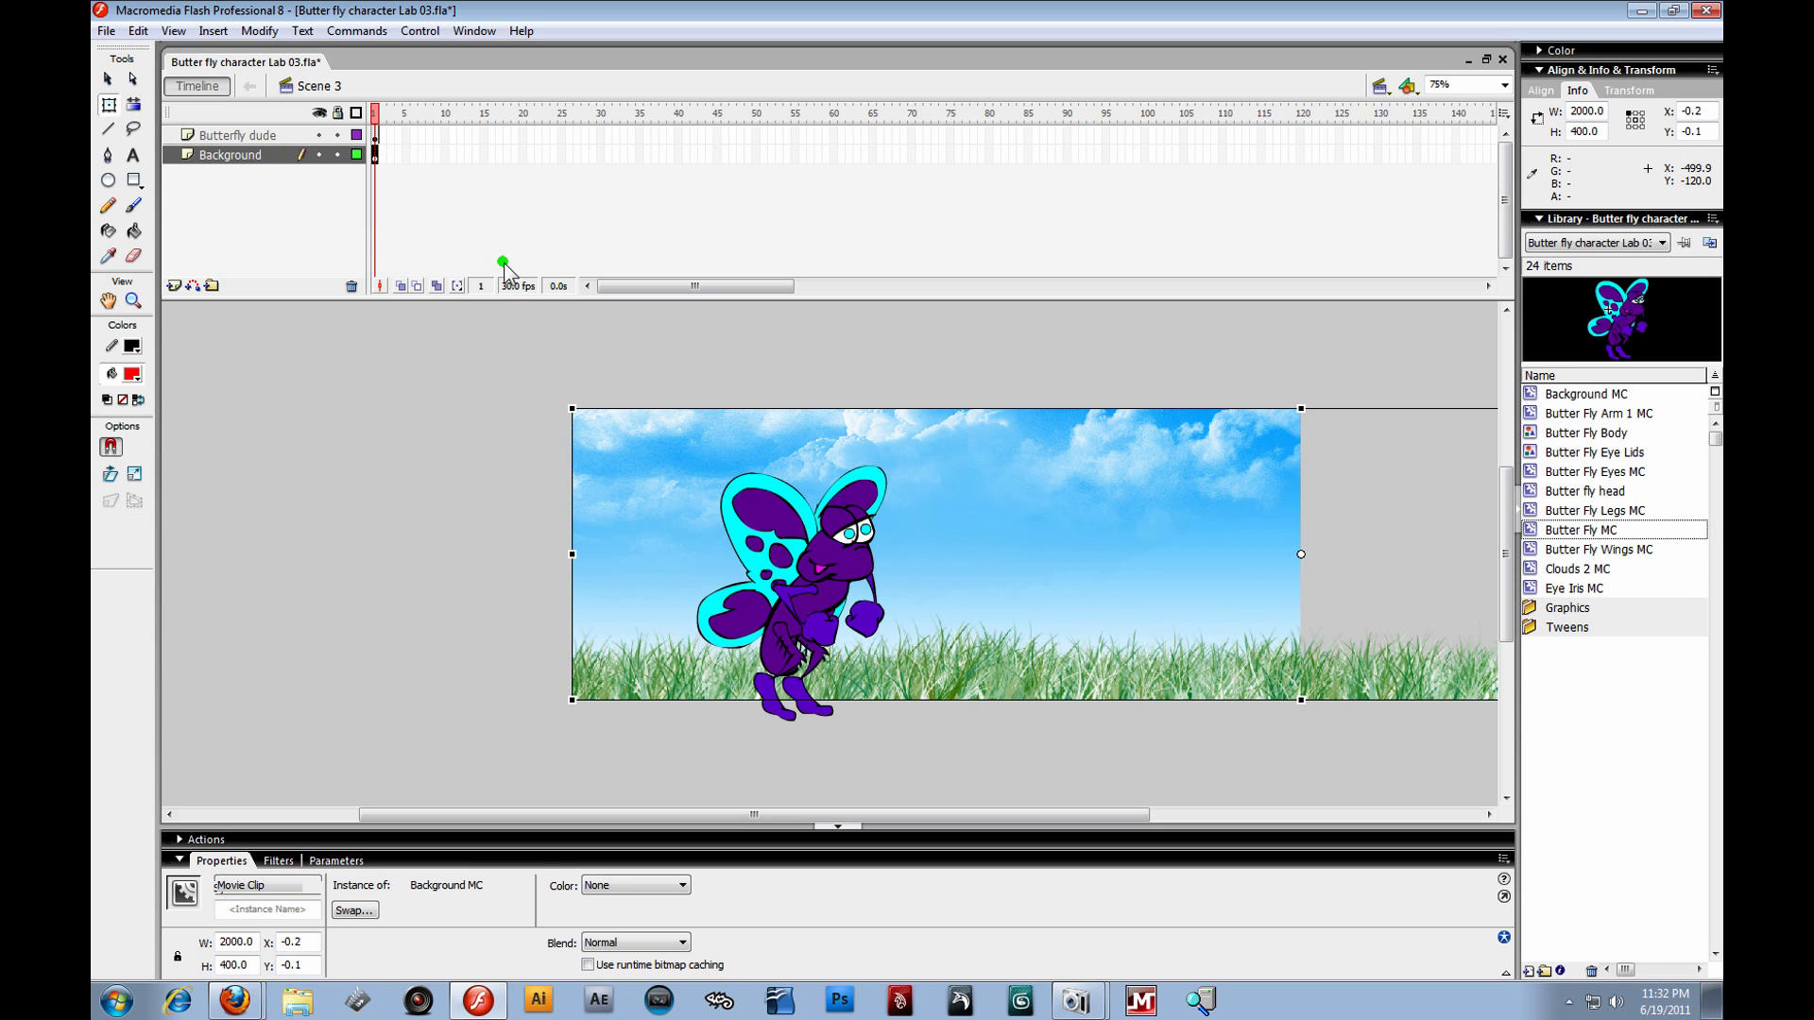
drag(569, 409, 272, 186)
click(356, 112)
click(356, 112)
click(357, 113)
drag(431, 490, 676, 541)
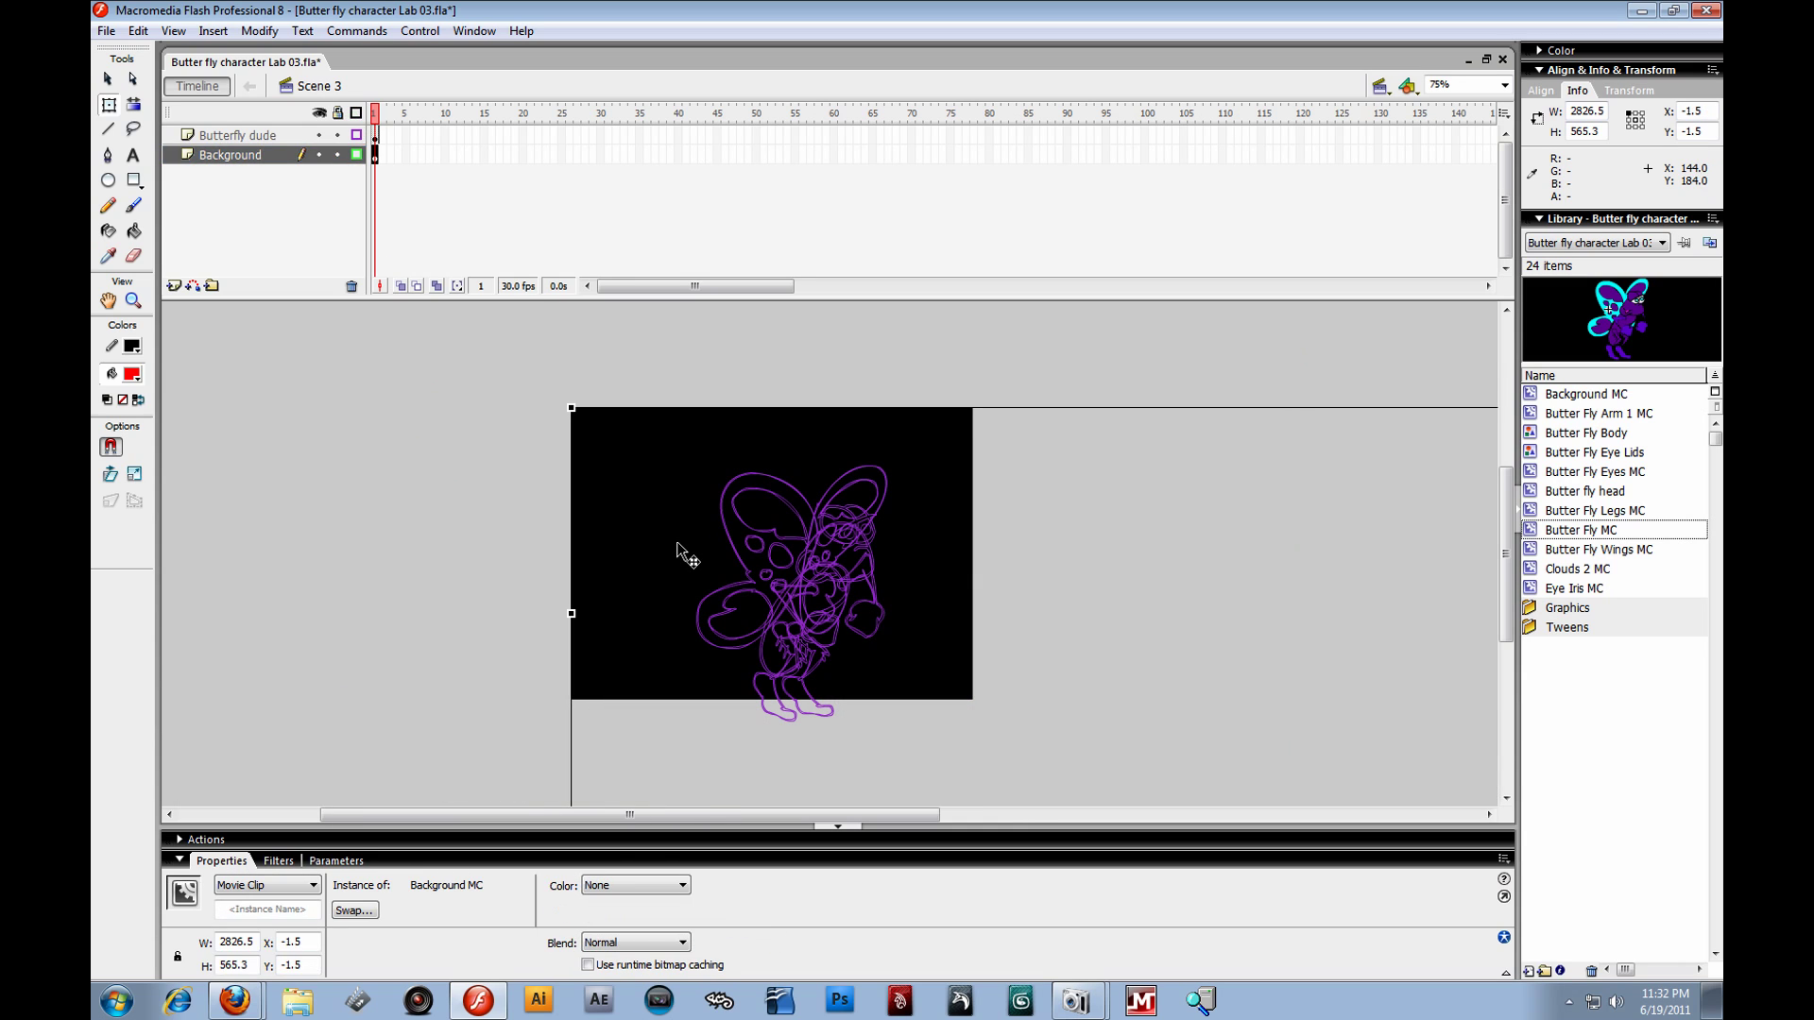
click(356, 112)
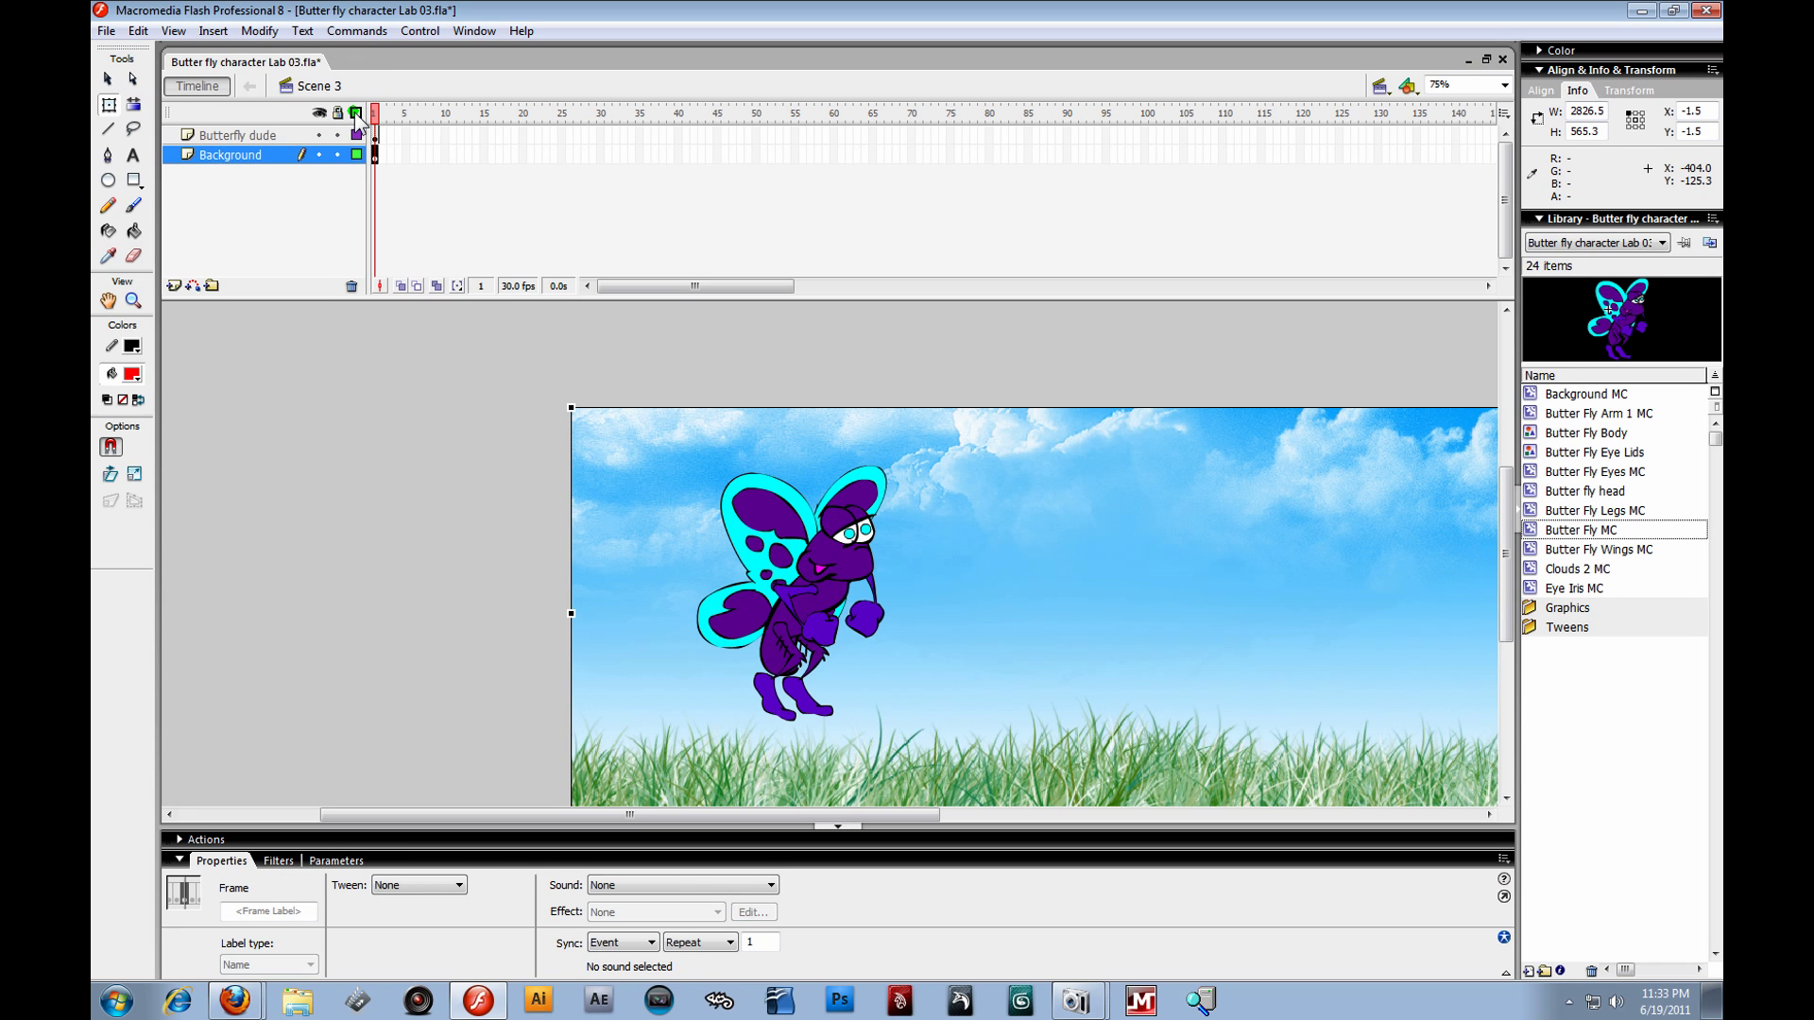
- Scale the butterfly to about 663 by 805 pixels and move it to about X -144, Y -1.5, using outlines to see the stage
click(825, 552)
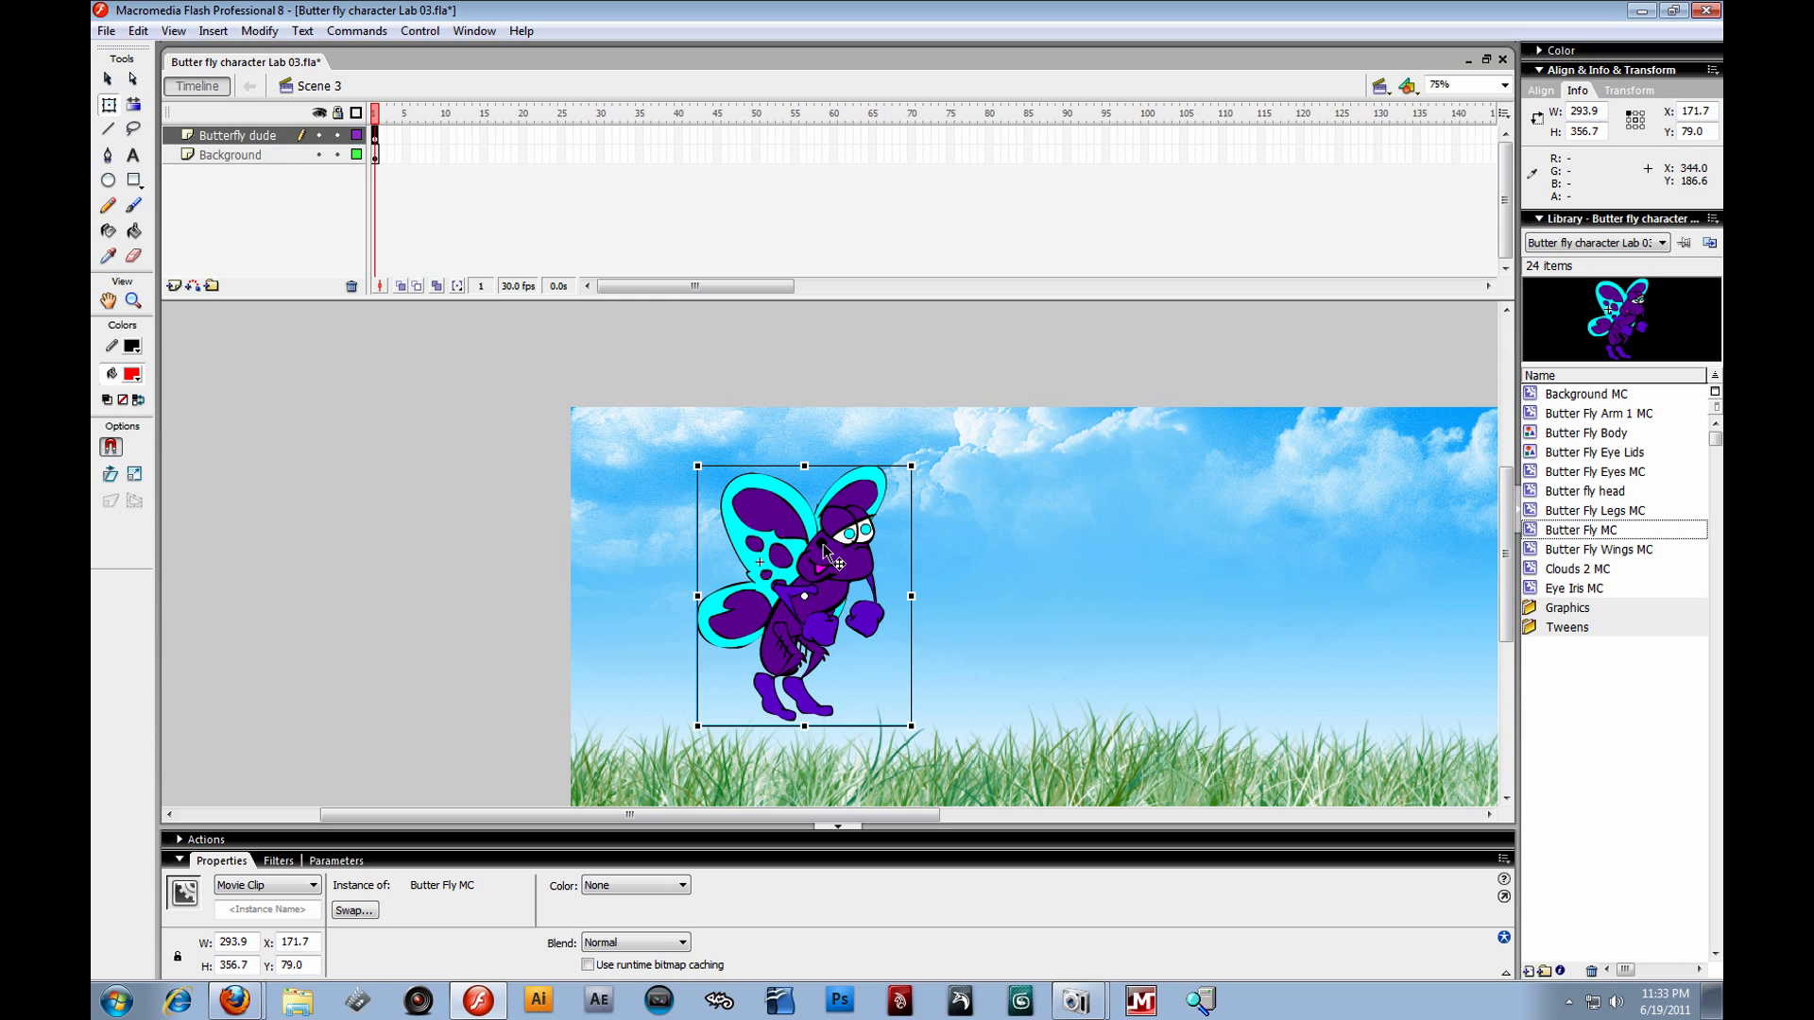
click(356, 115)
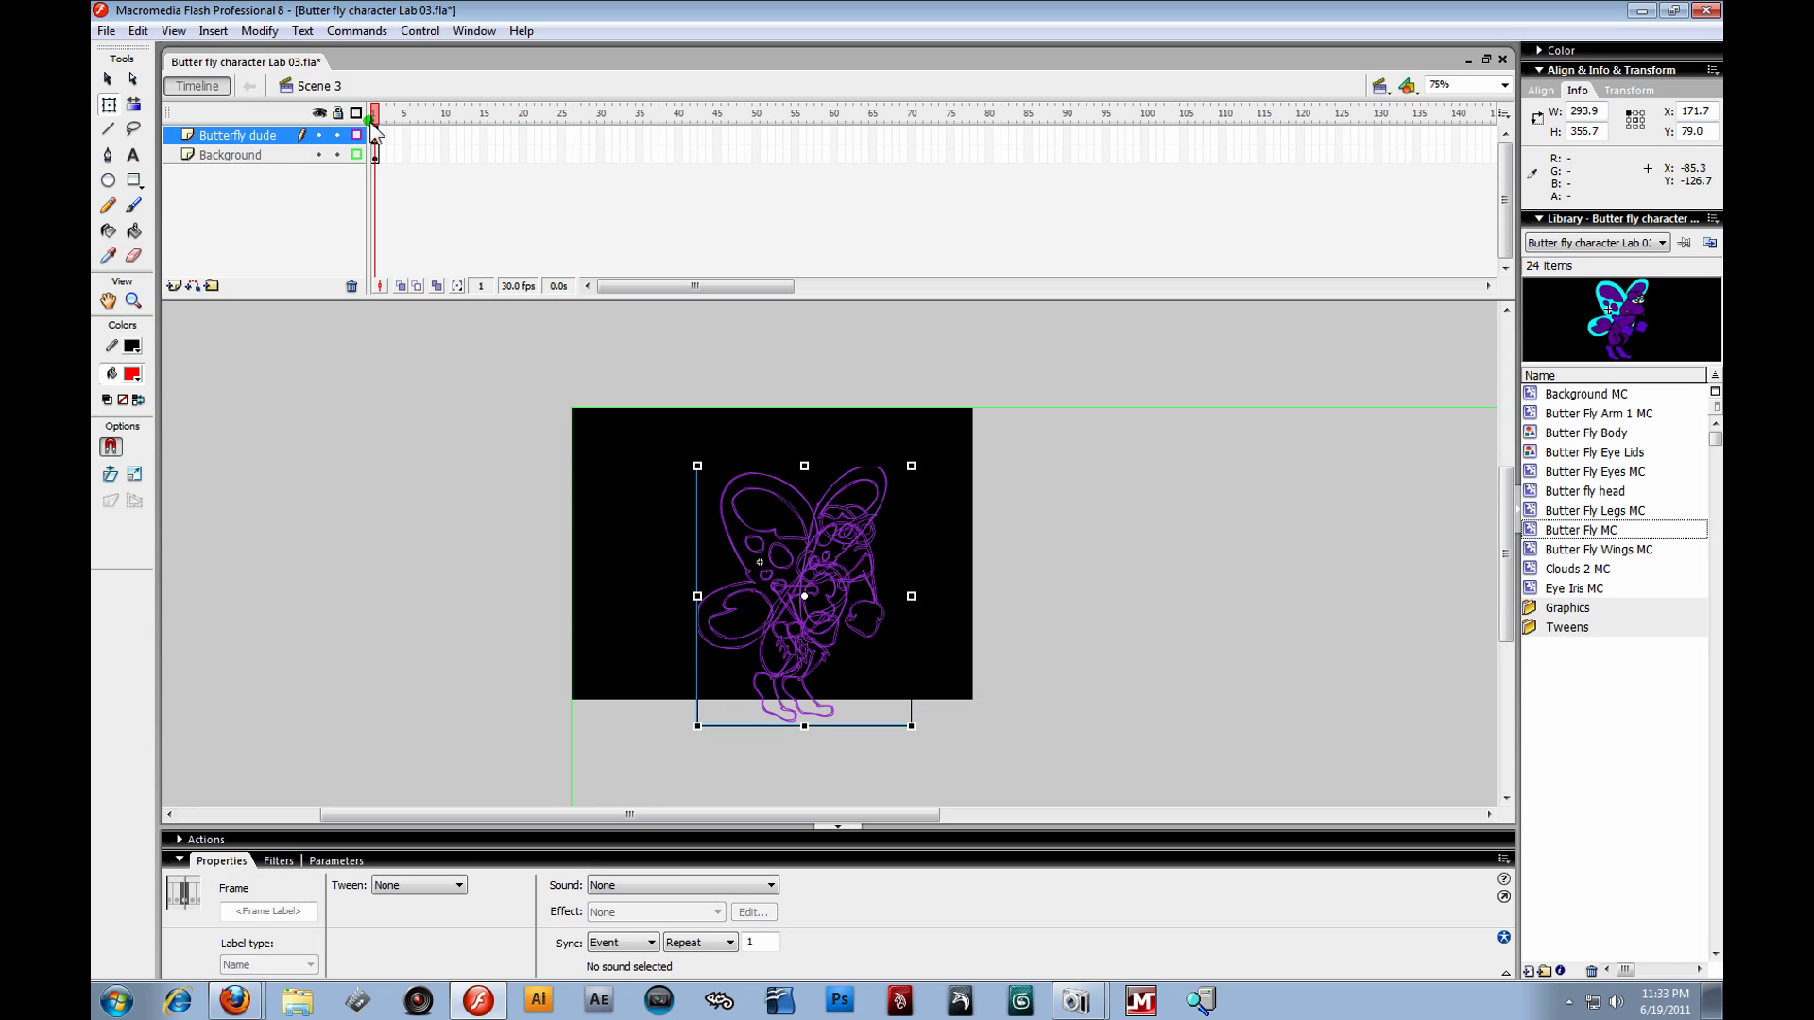
drag(833, 521, 733, 519)
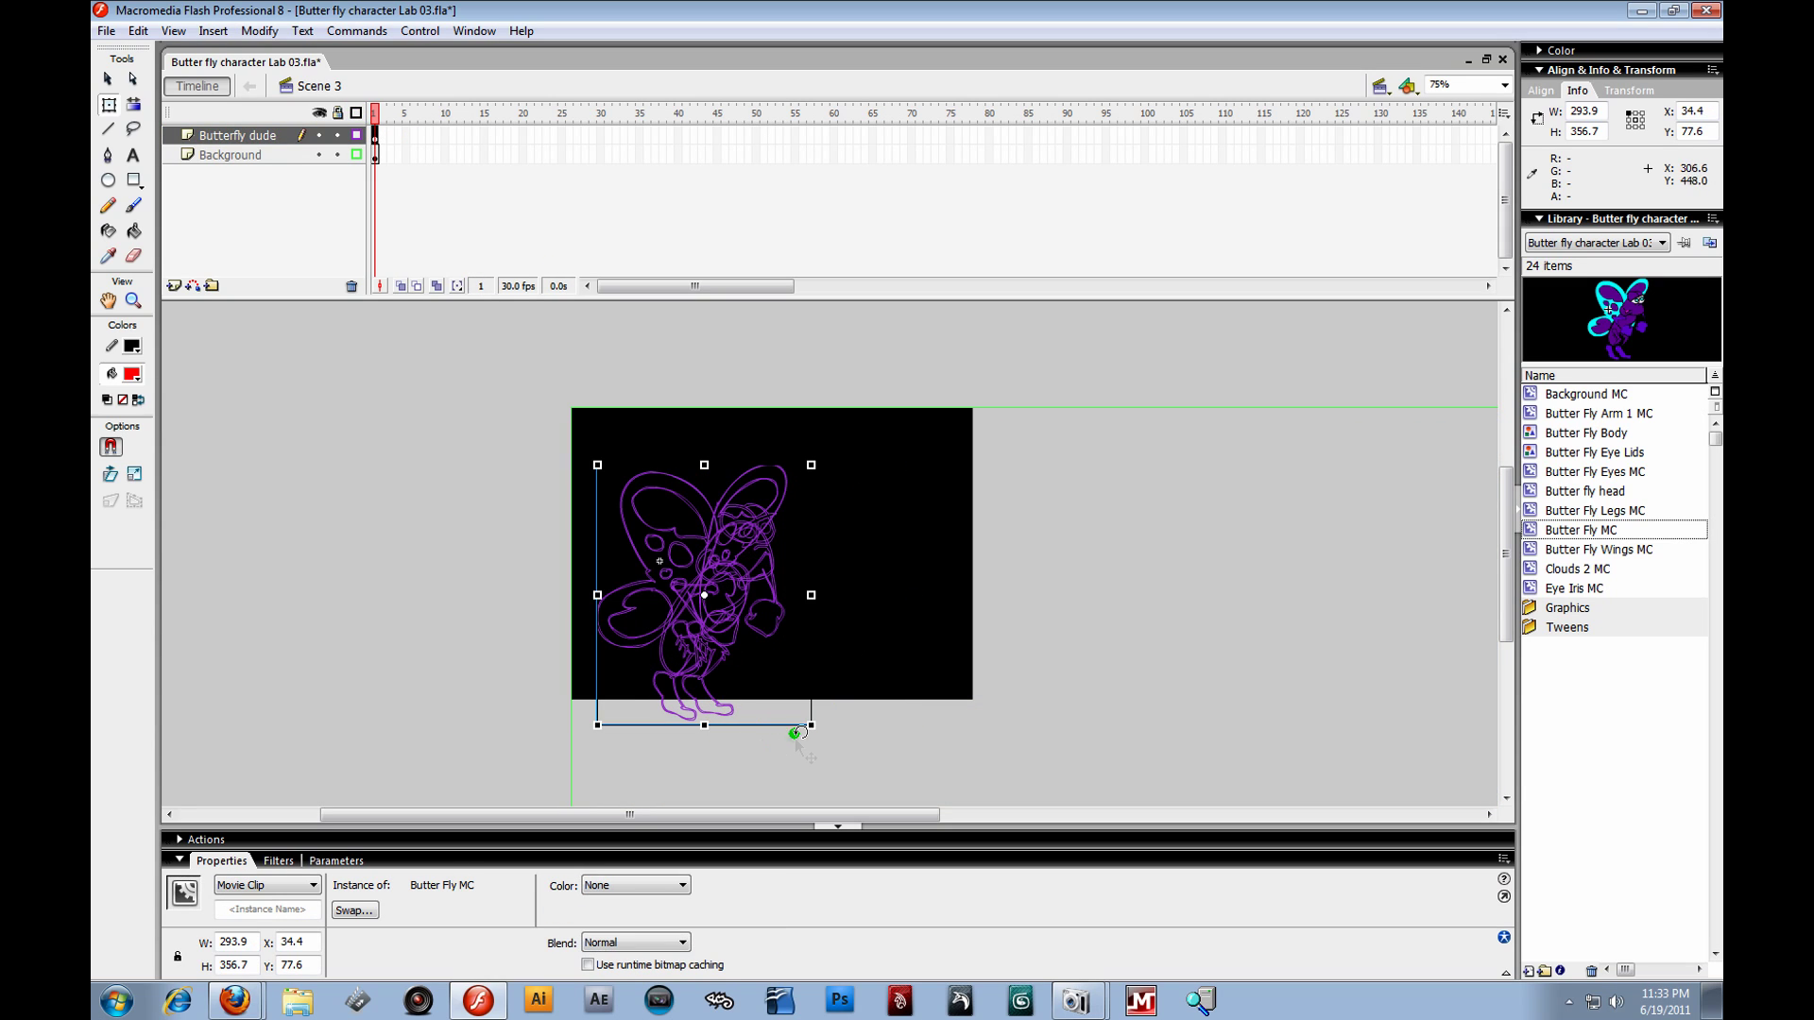
drag(811, 727, 946, 876)
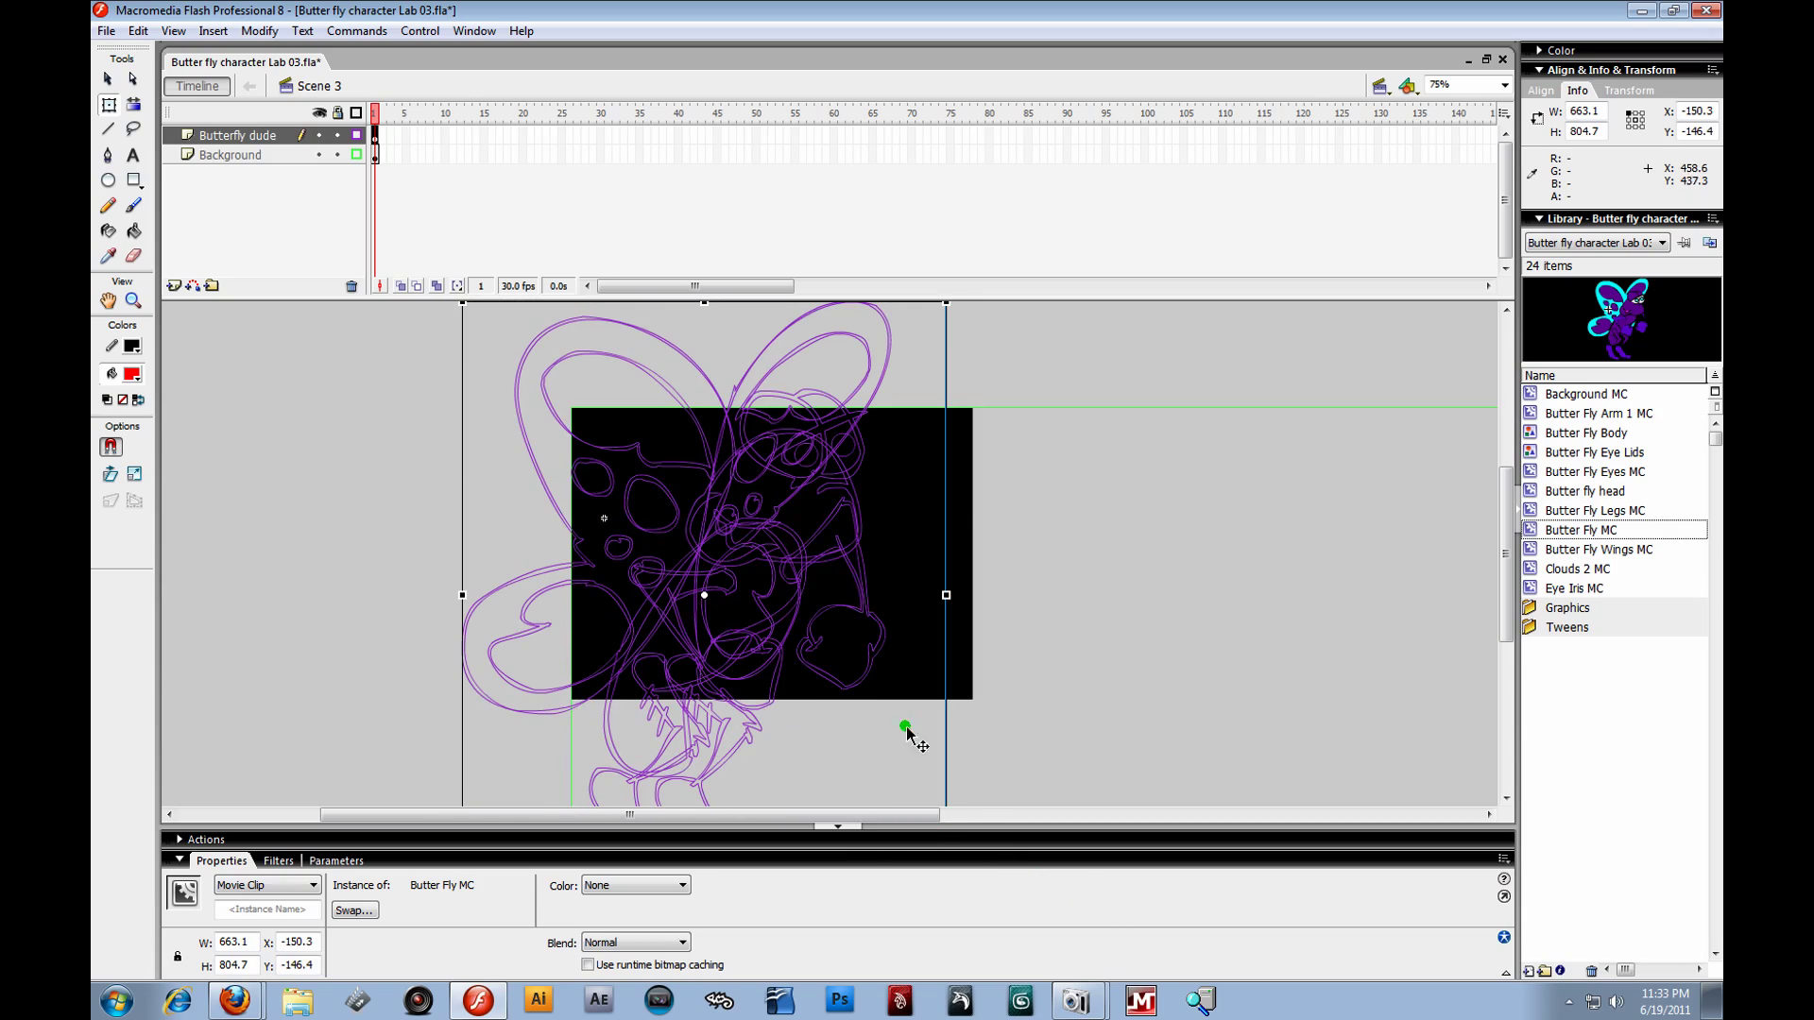
drag(810, 506, 818, 577)
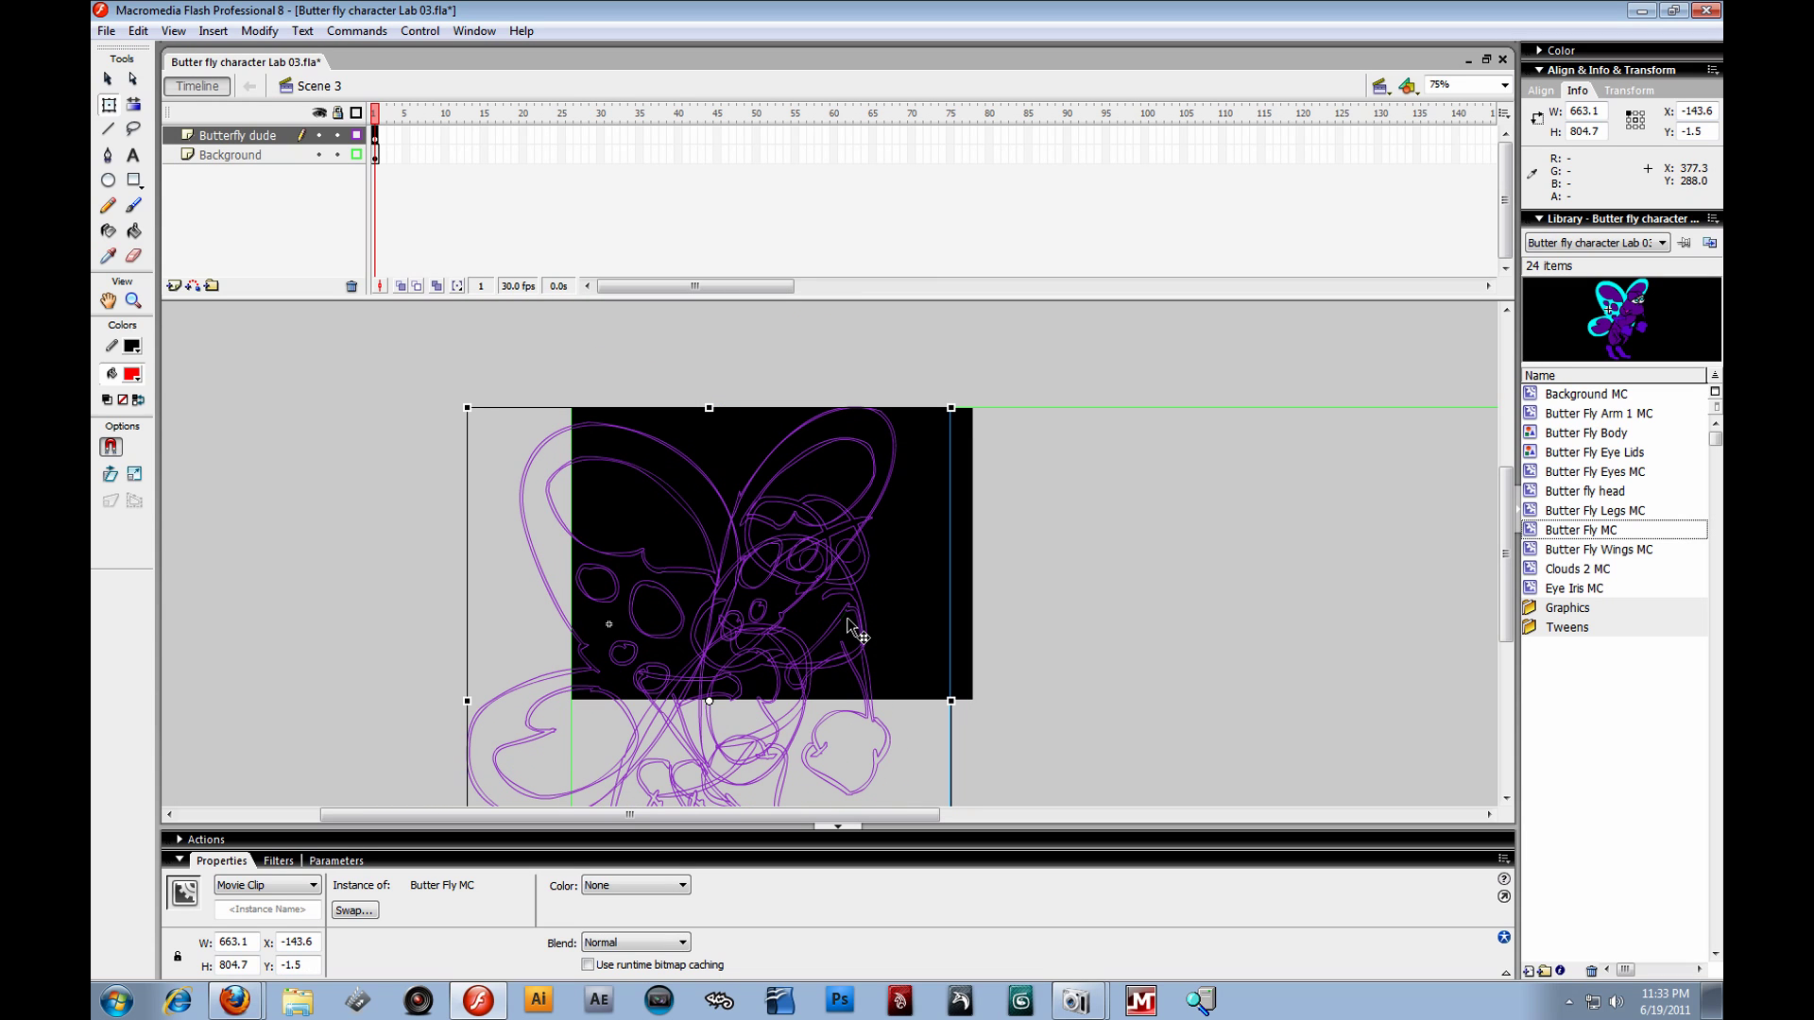
click(356, 113)
click(356, 112)
click(356, 112)
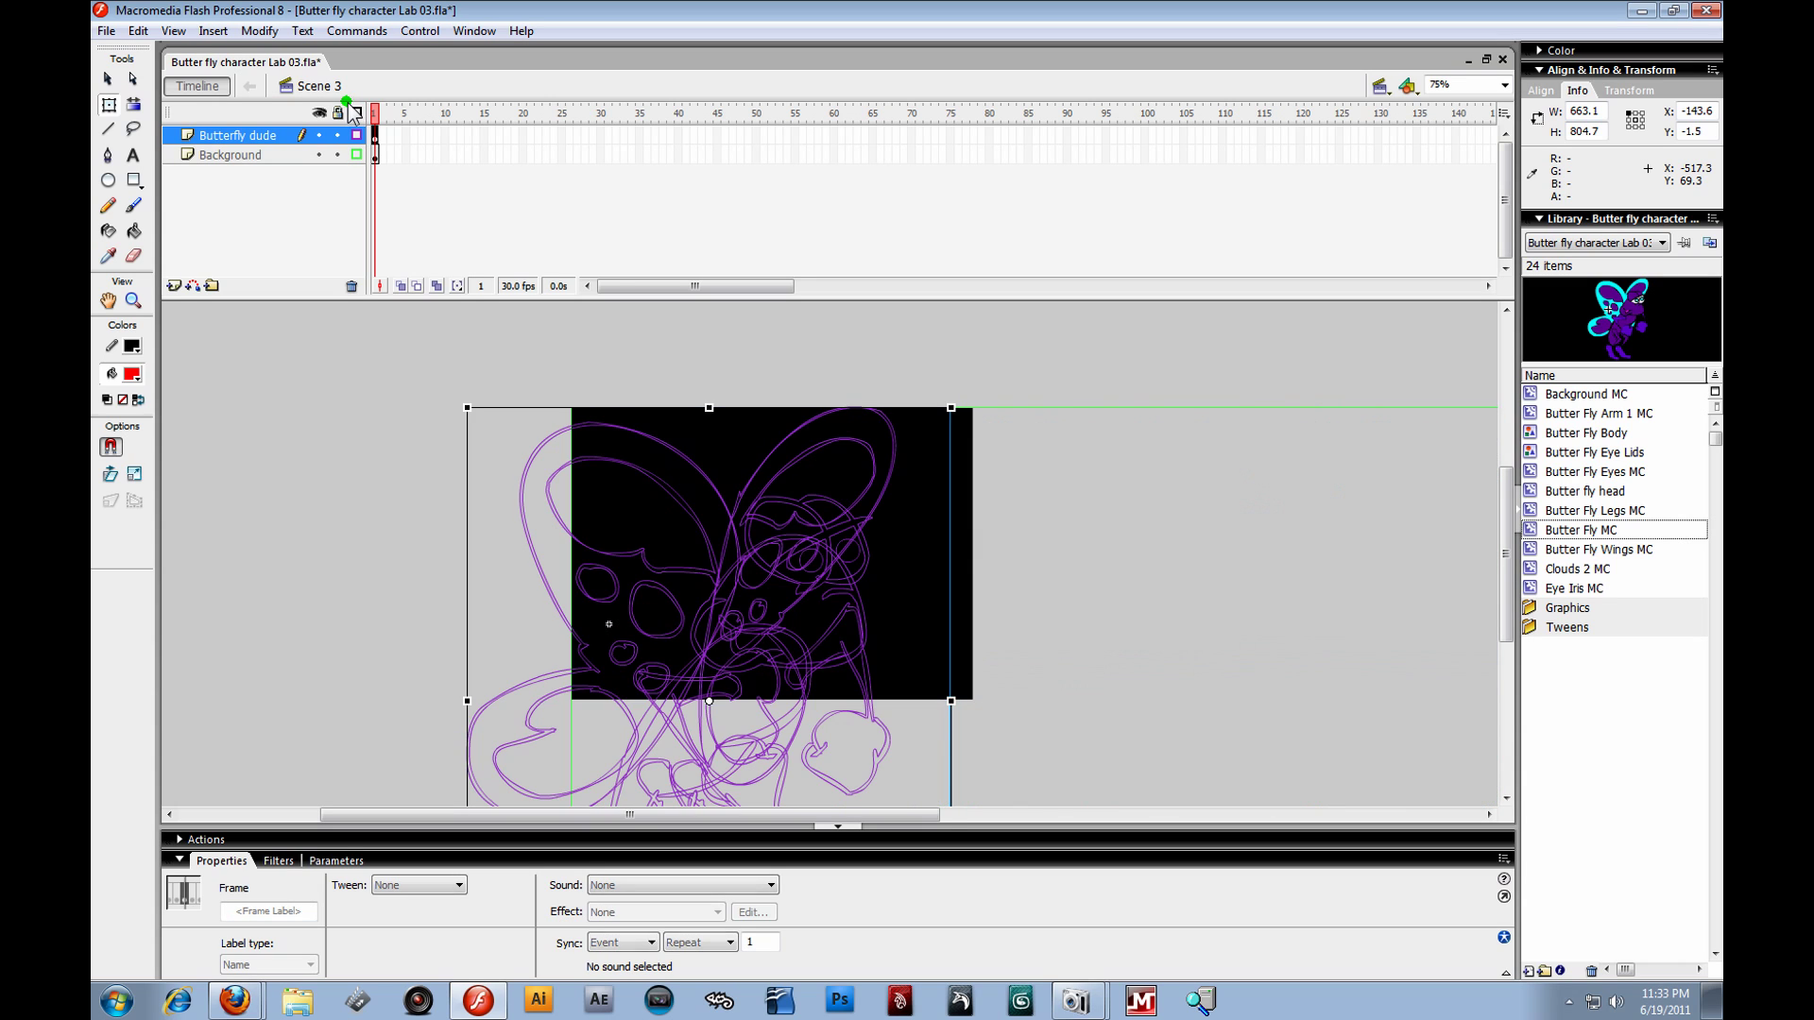
click(357, 113)
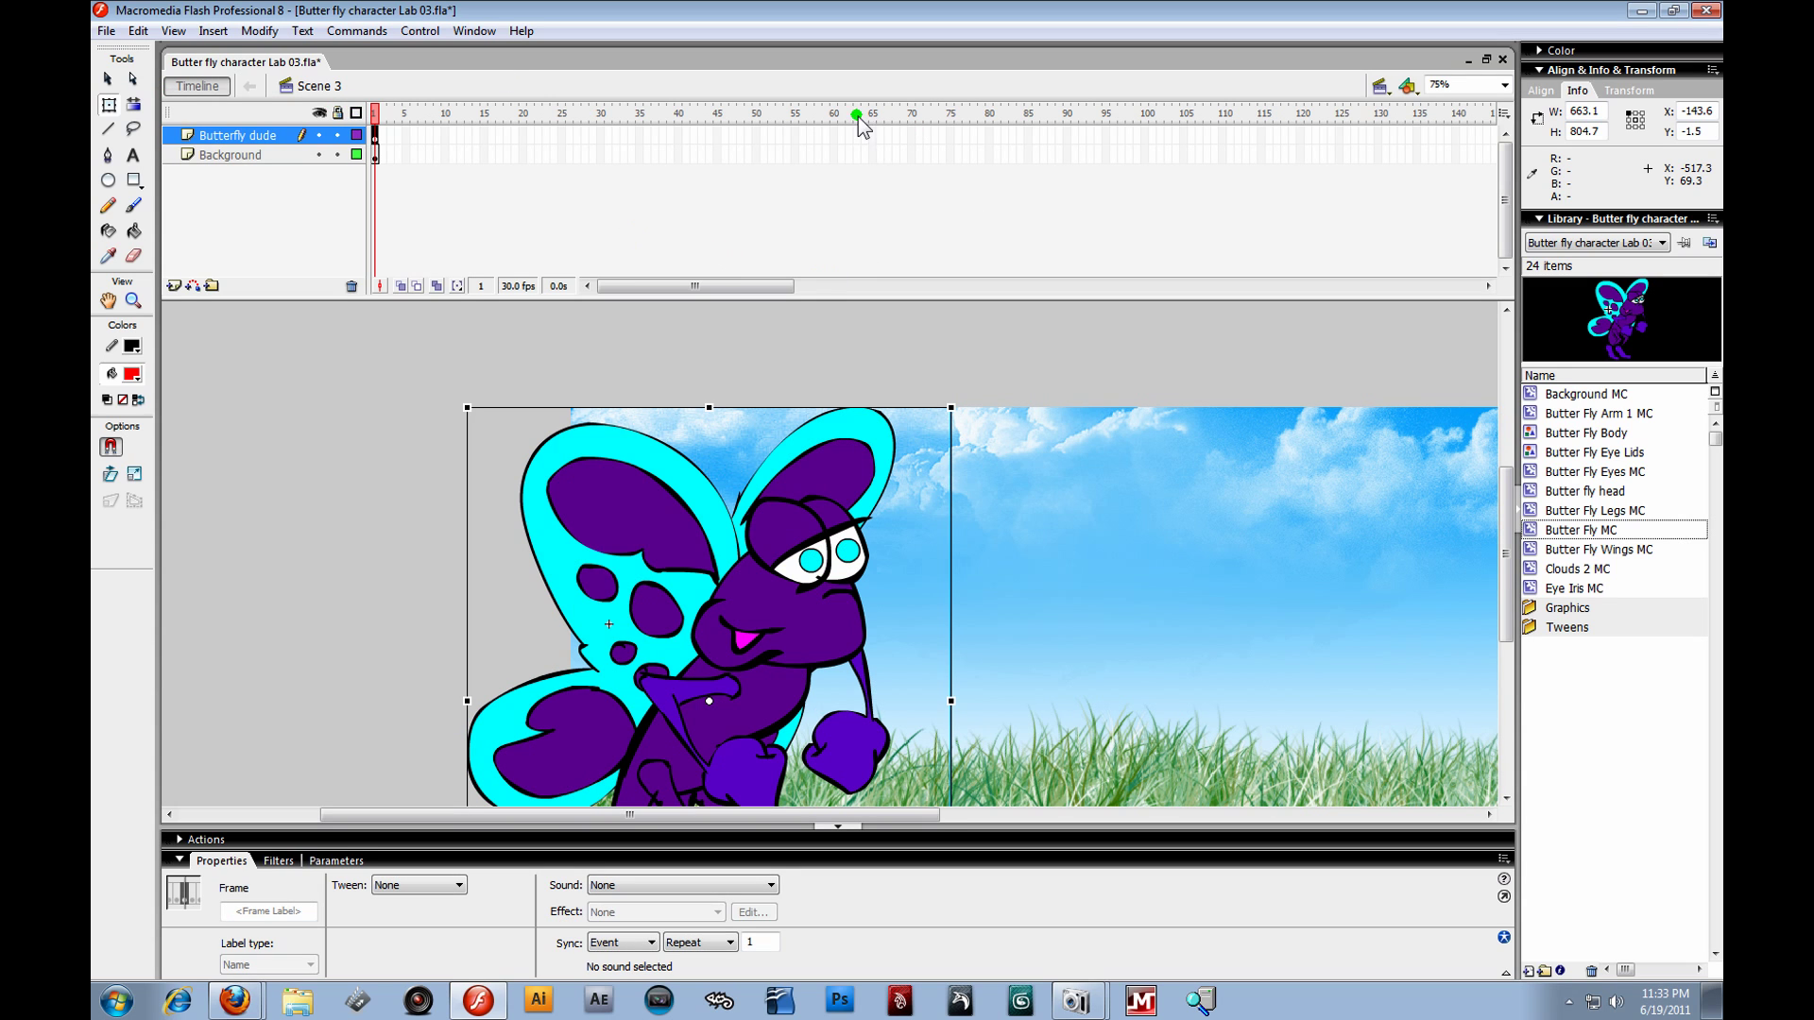
- Rename Scene 3 as Close up in the movie's scene list
click(1380, 86)
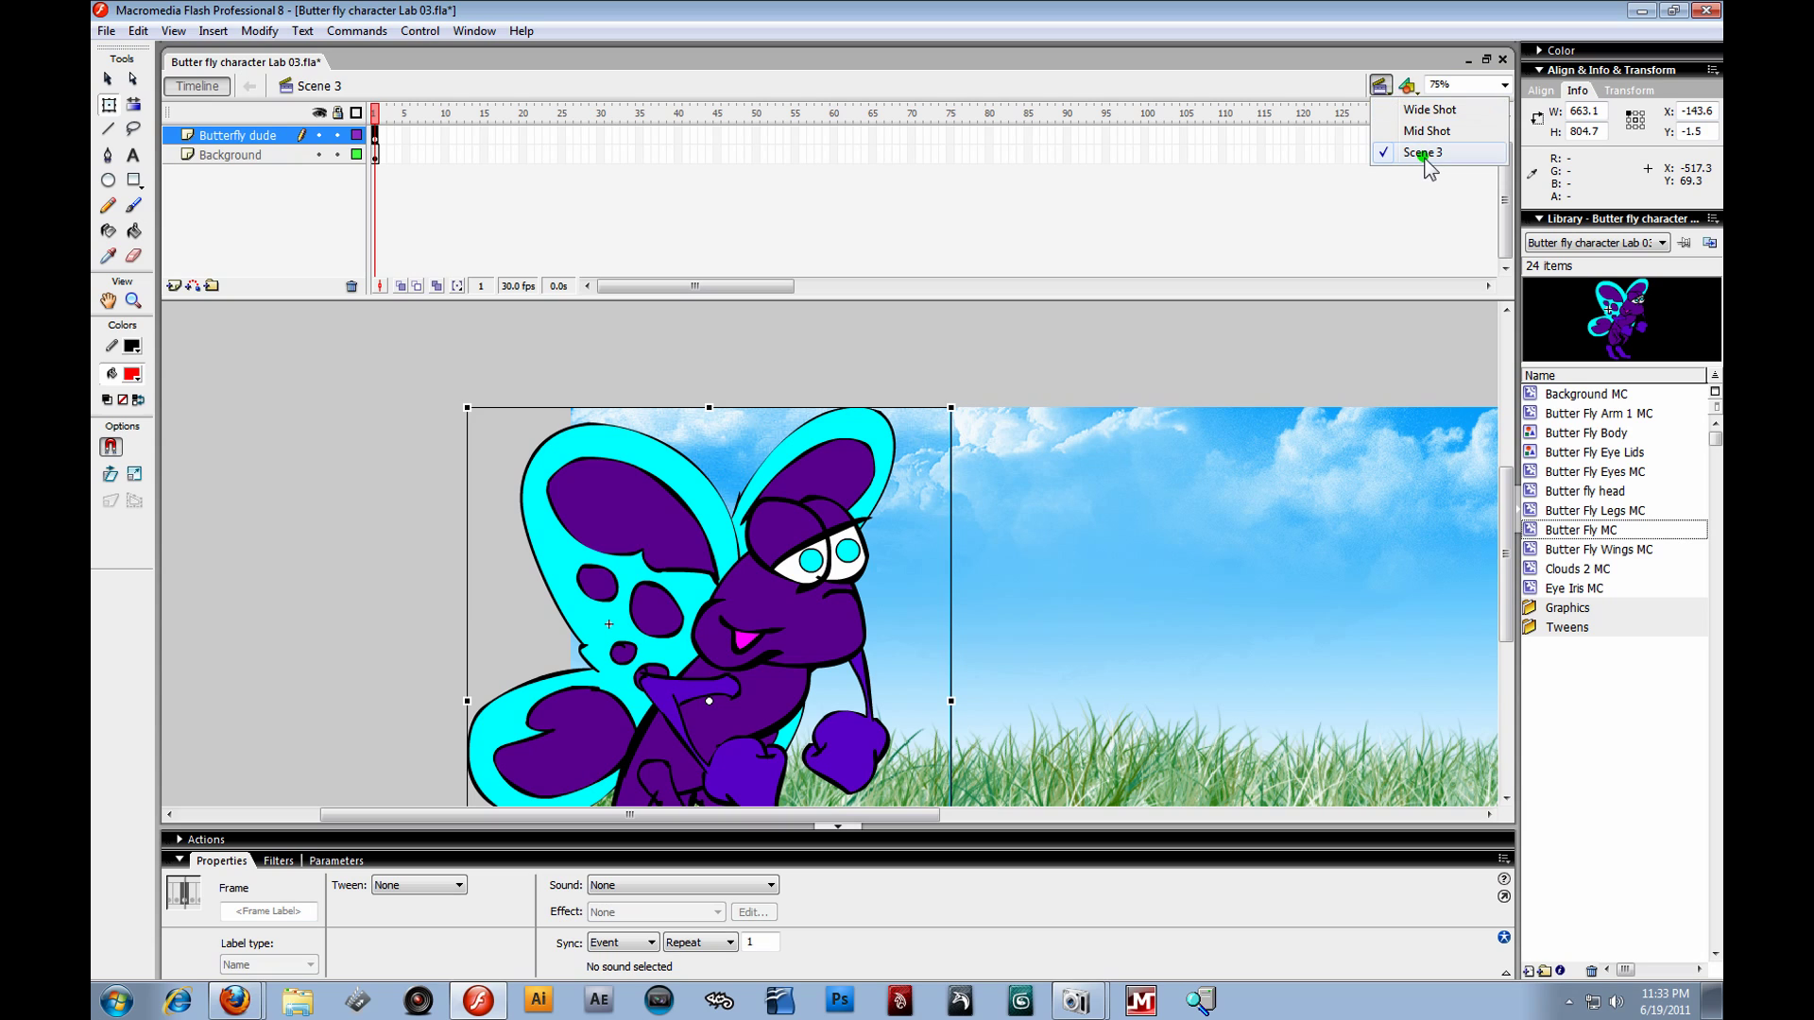
click(483, 32)
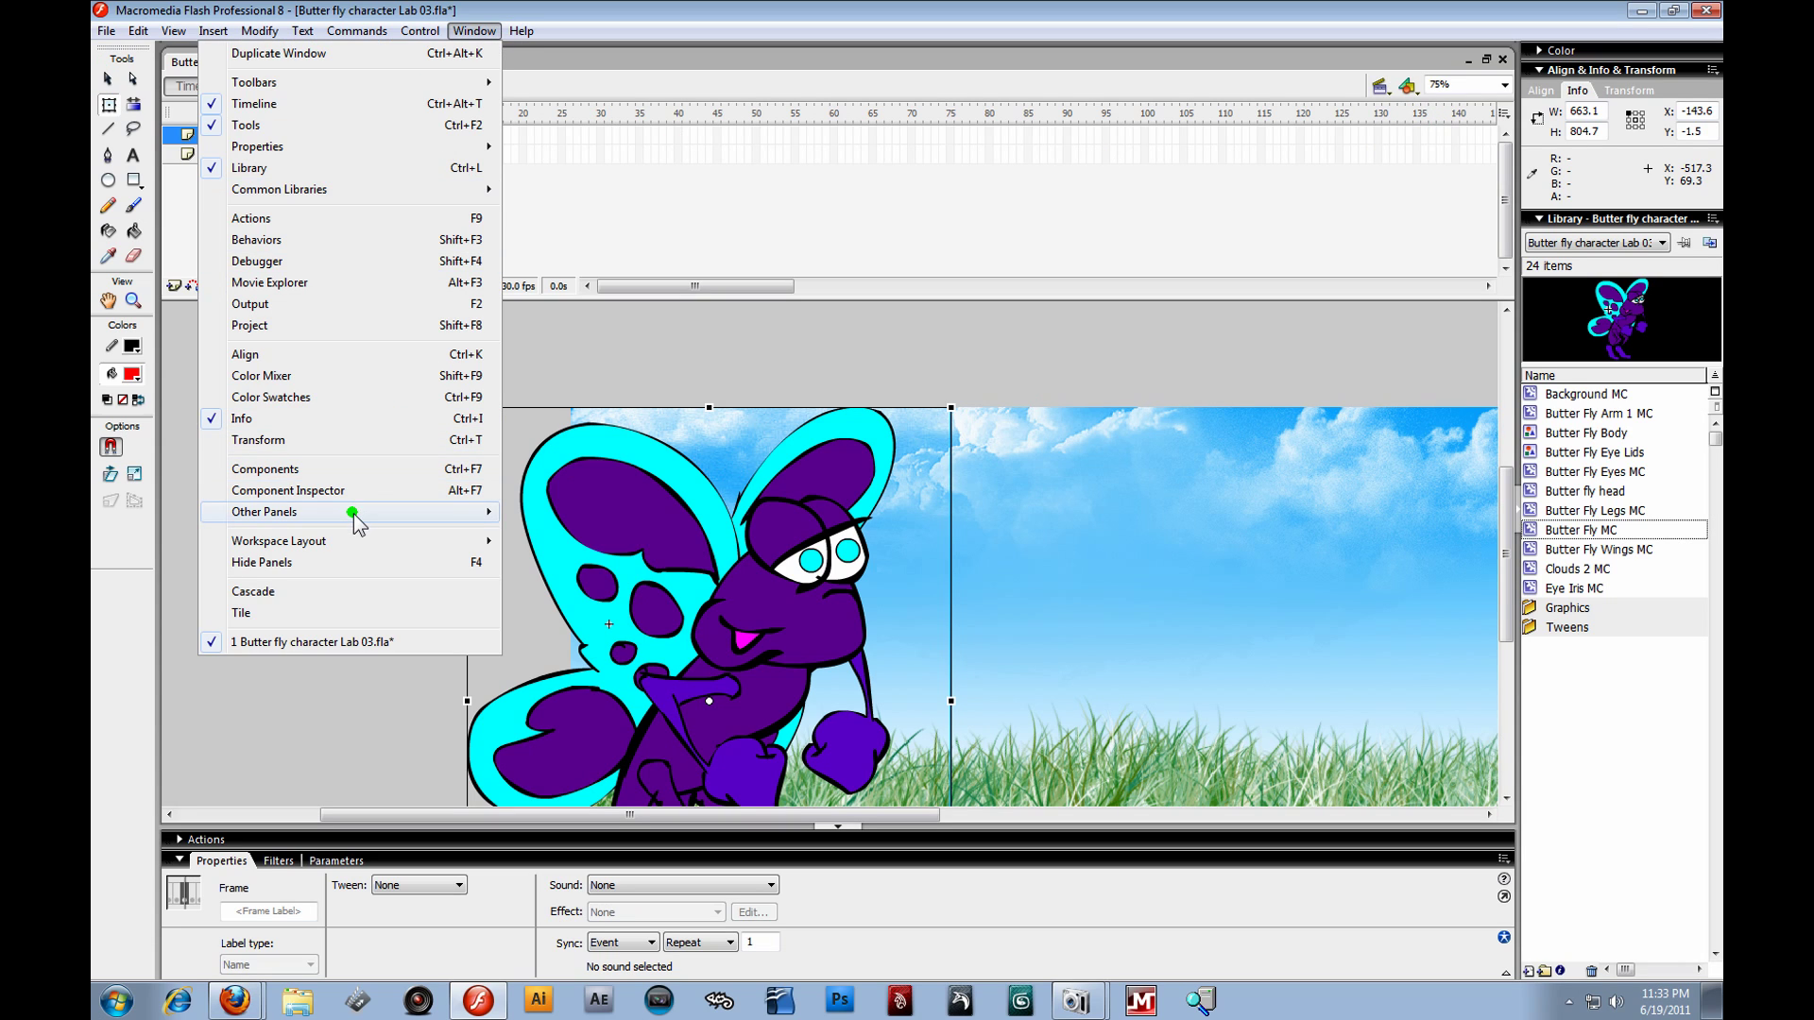
mouse_move(374, 513)
click(571, 555)
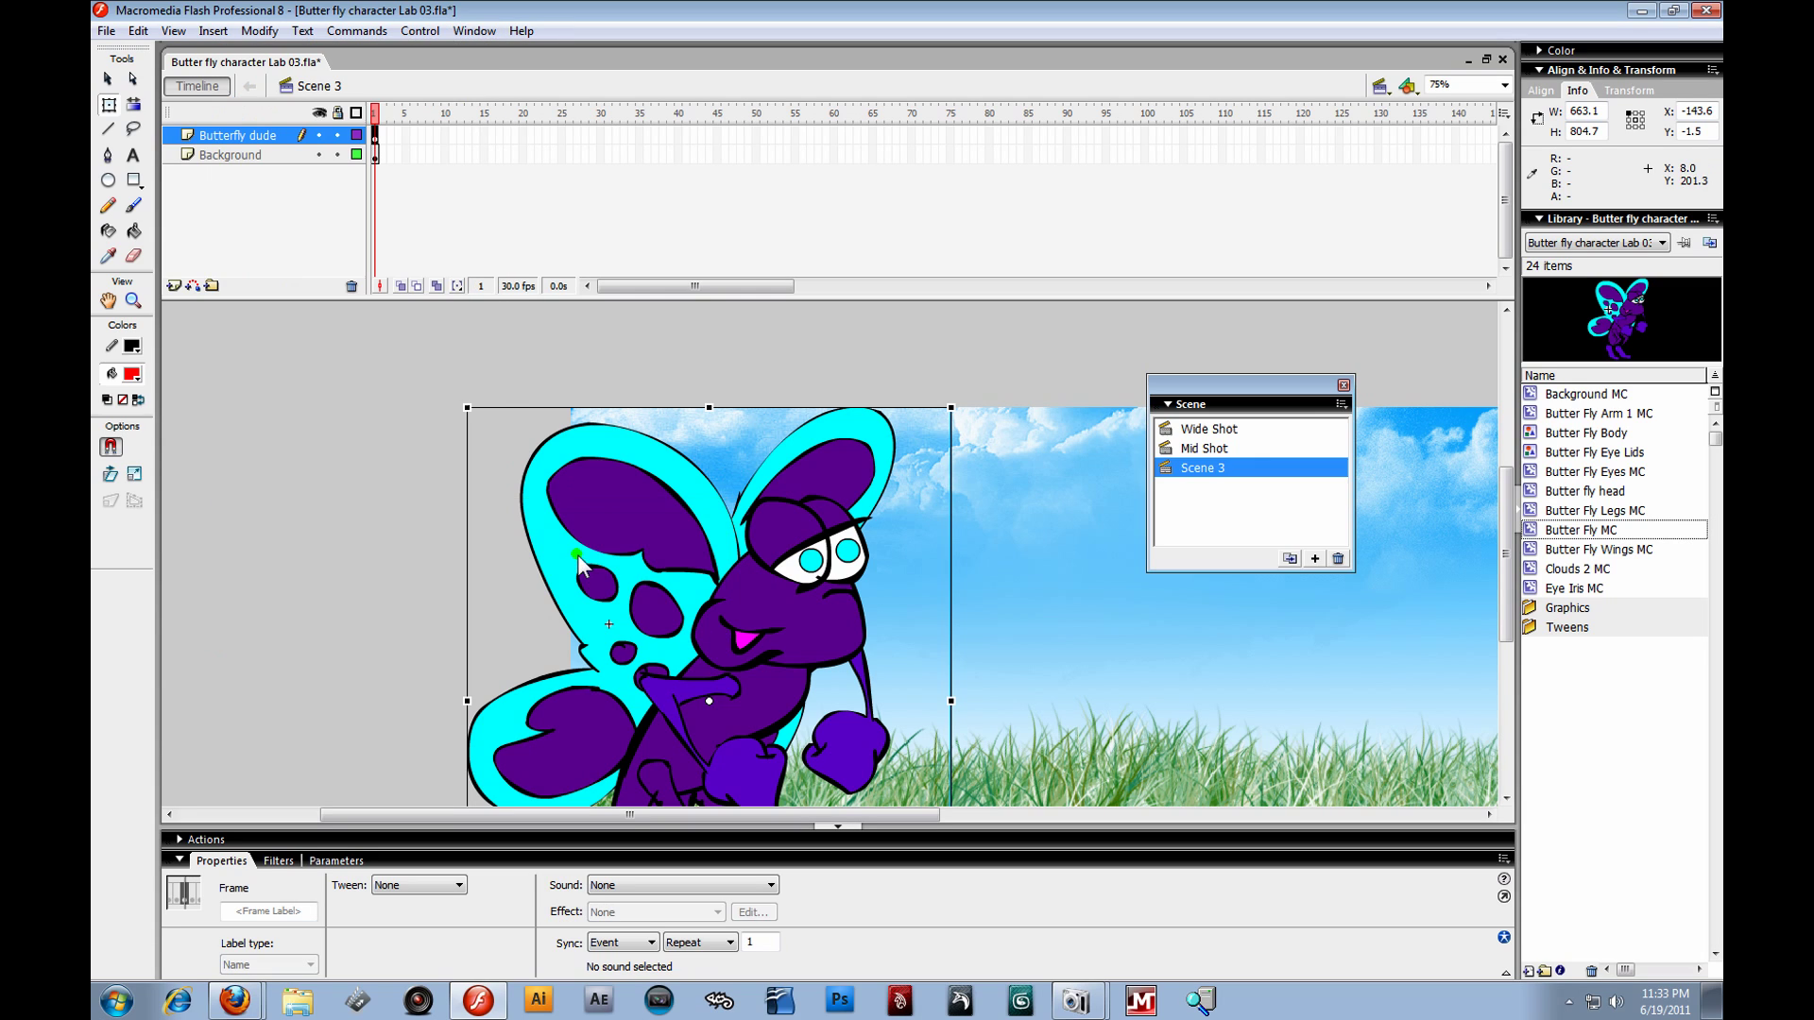
double_click(1213, 468)
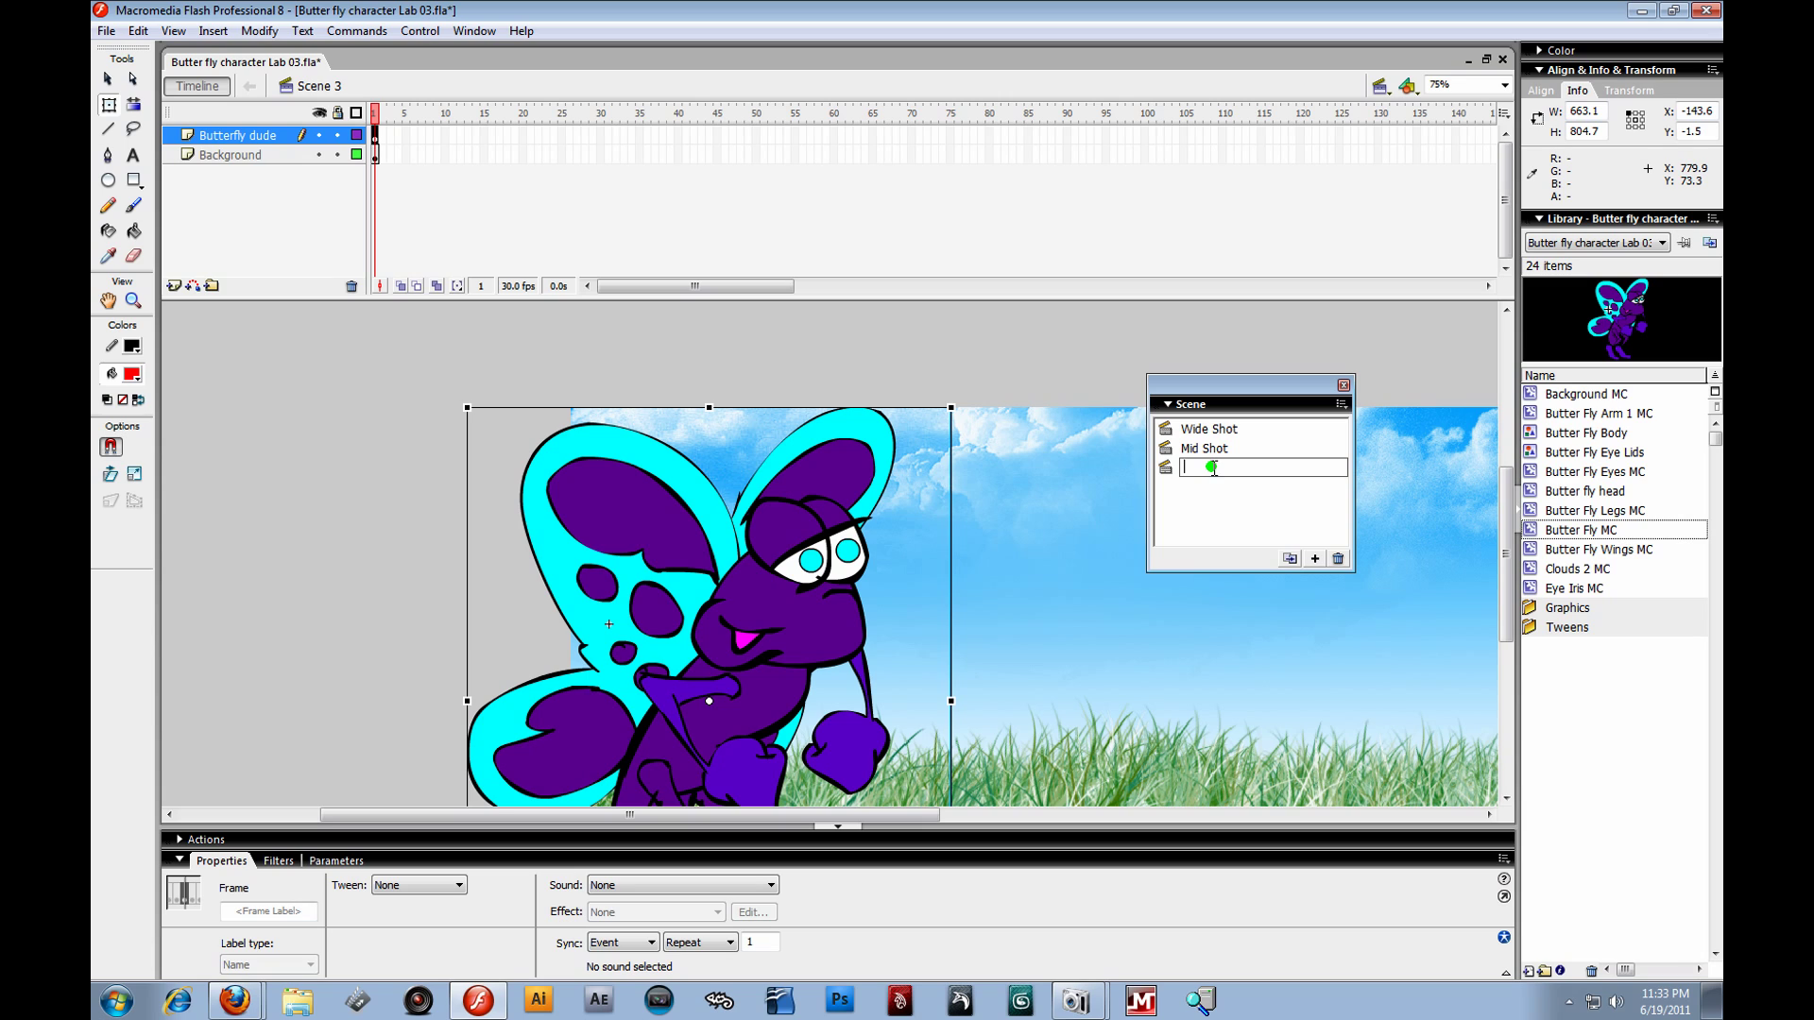
text(Close up)
key(Return)
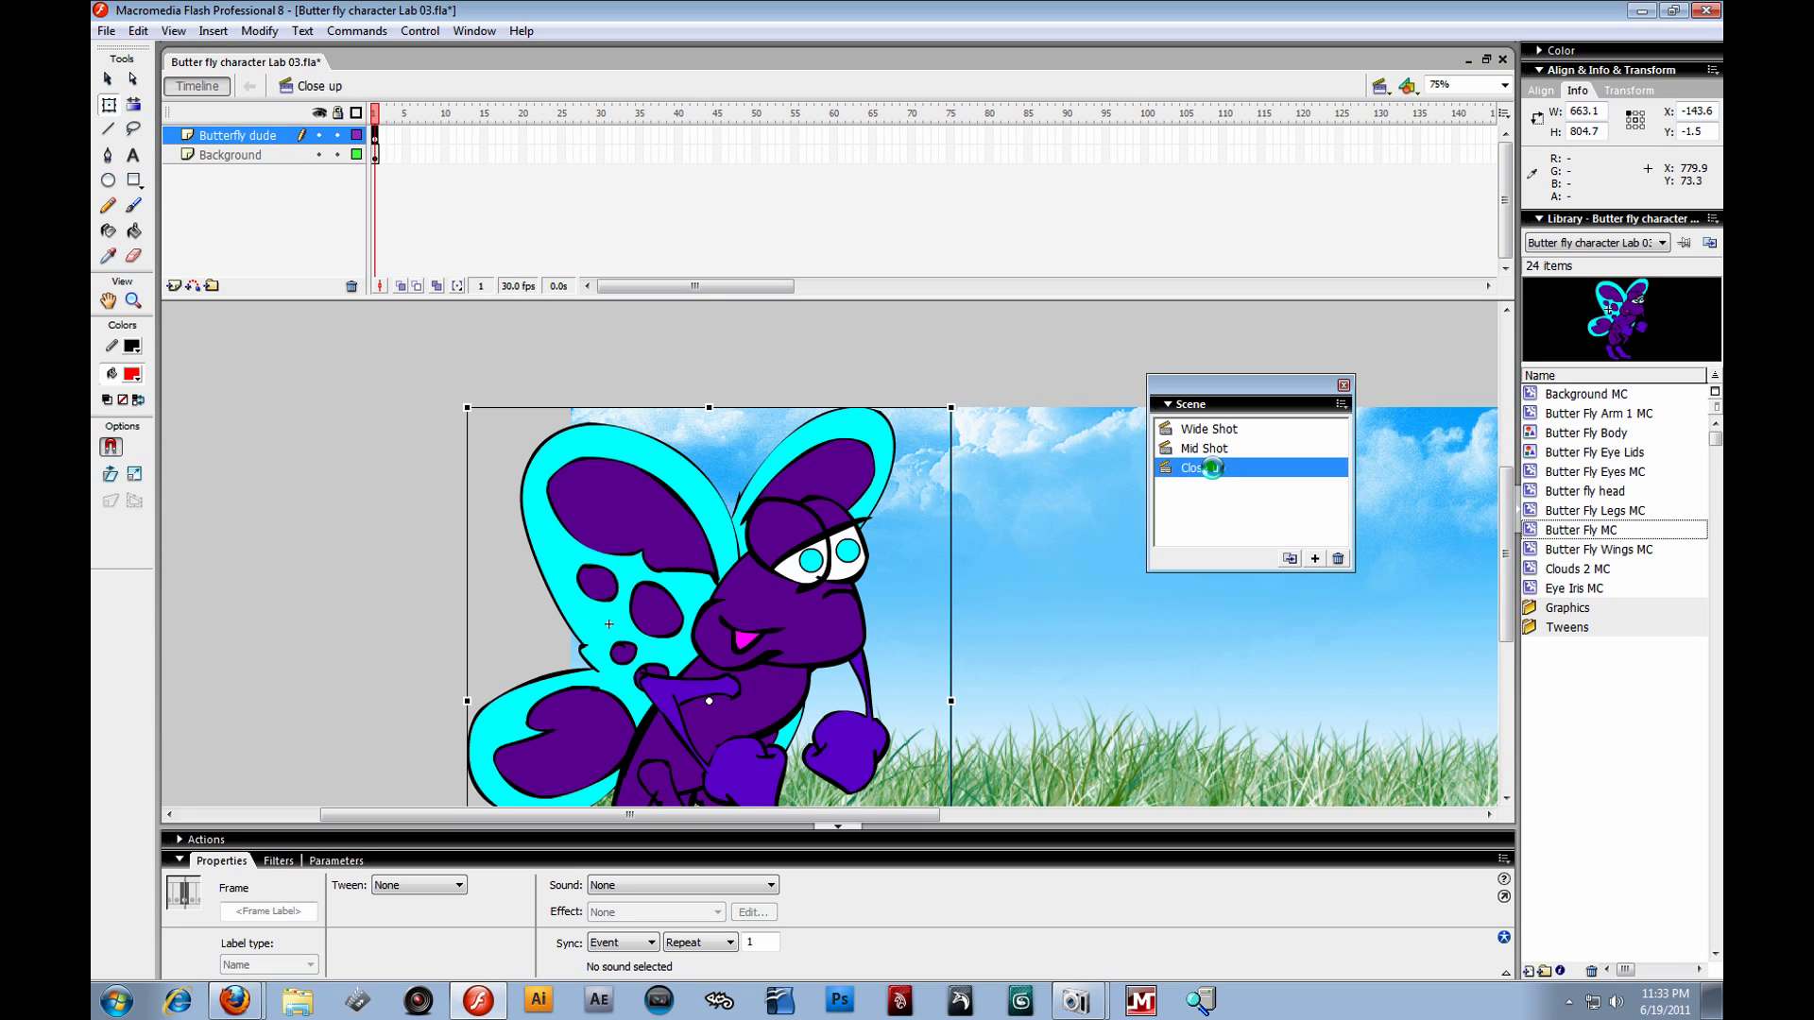
click(1344, 385)
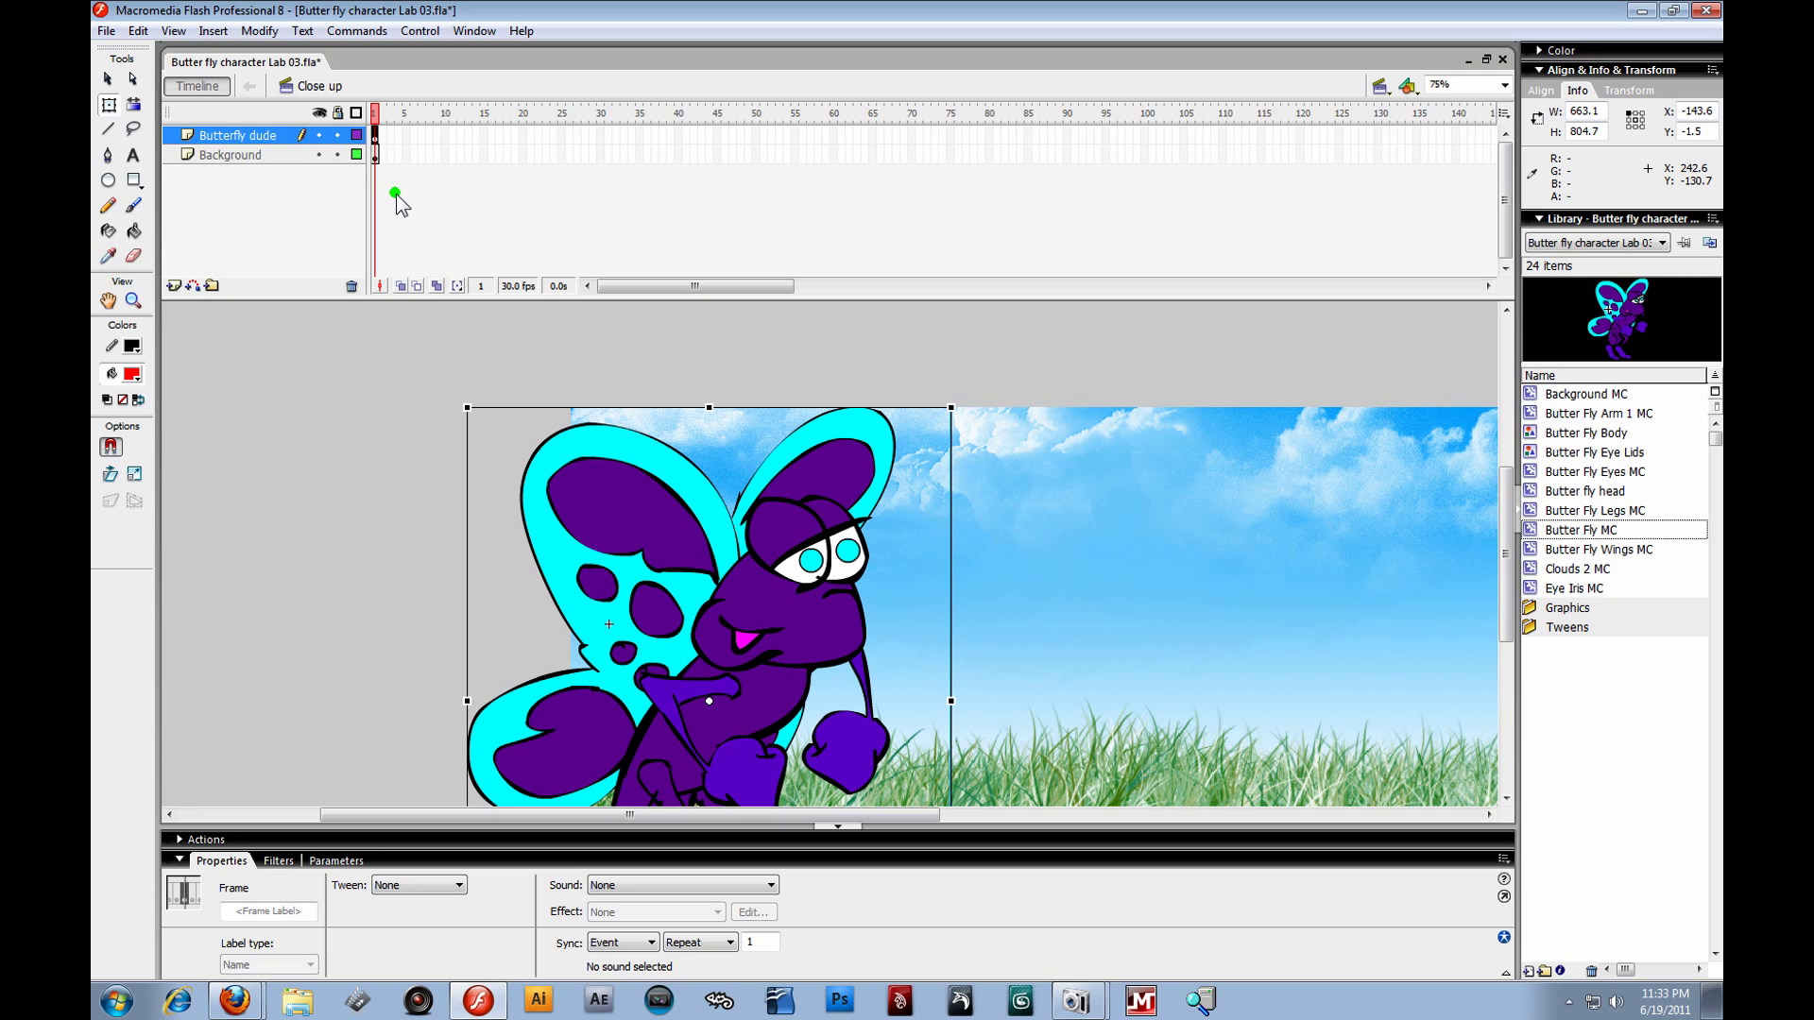
- Extend both the Butterfly dude and Background layers to frame 130
click(378, 134)
click(377, 155)
click(377, 134)
click(381, 151)
click(1092, 438)
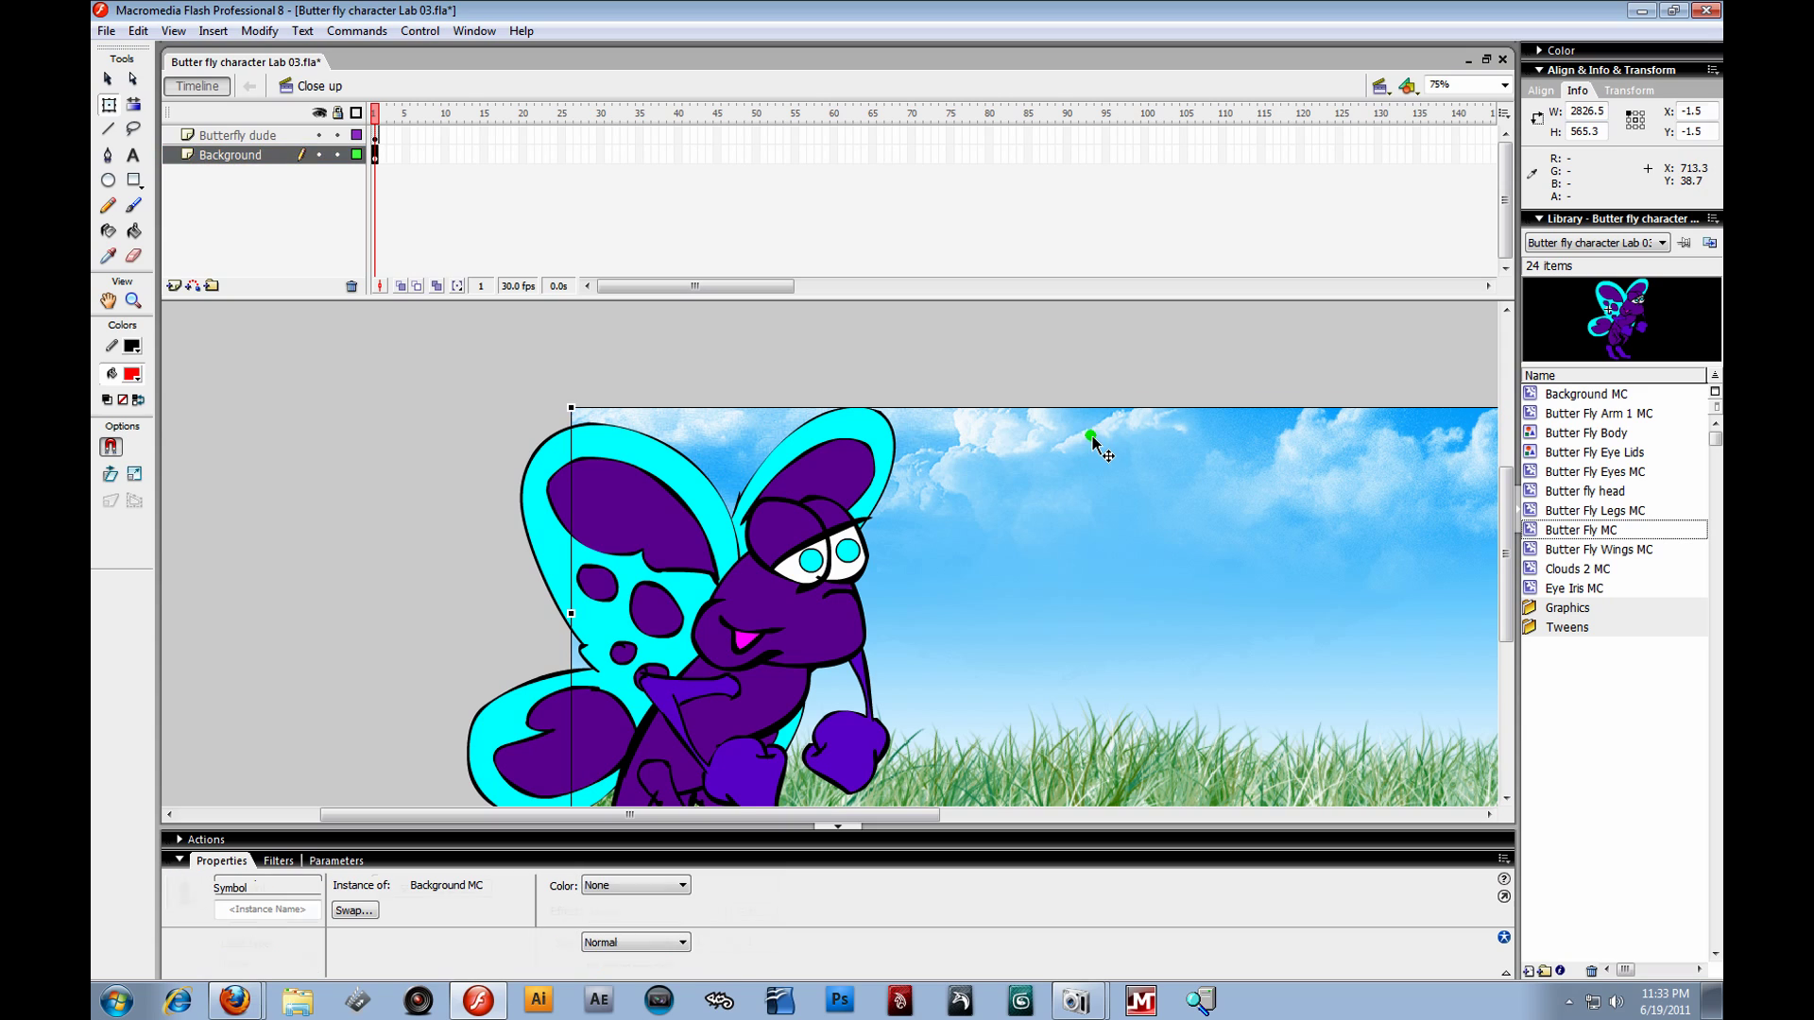
click(537, 469)
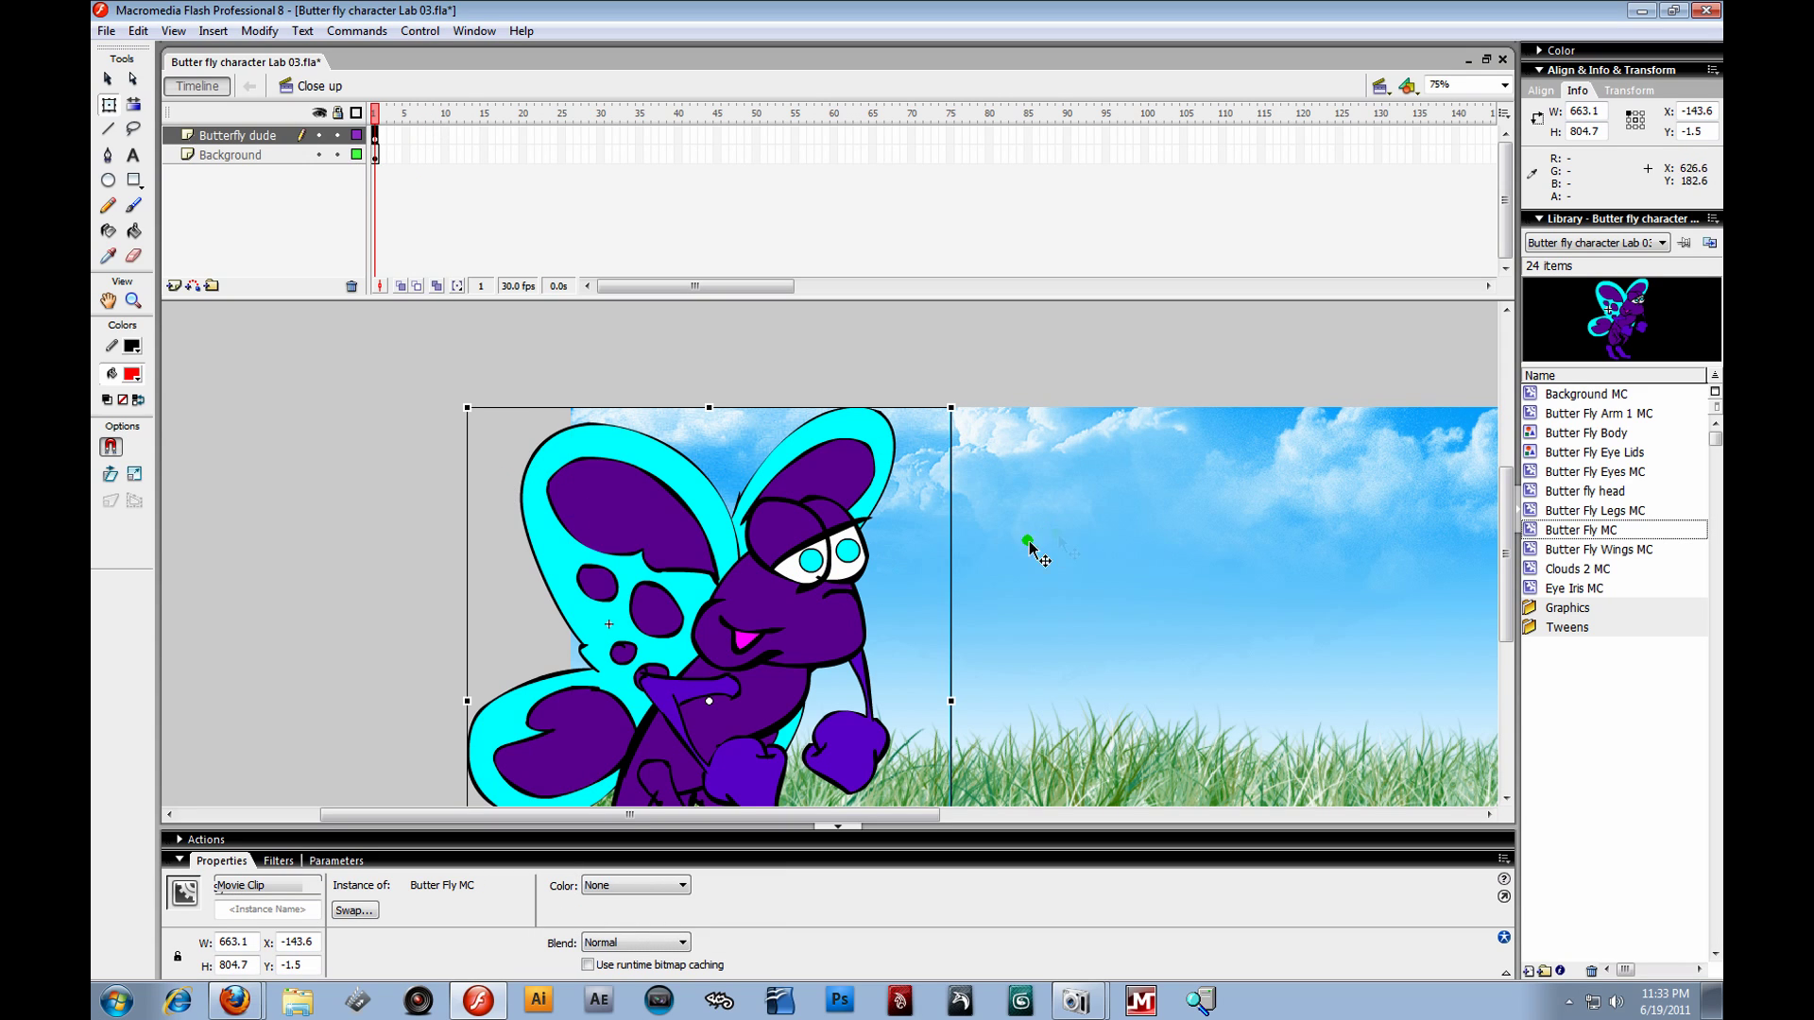
drag(383, 135, 1373, 151)
right_click(1373, 151)
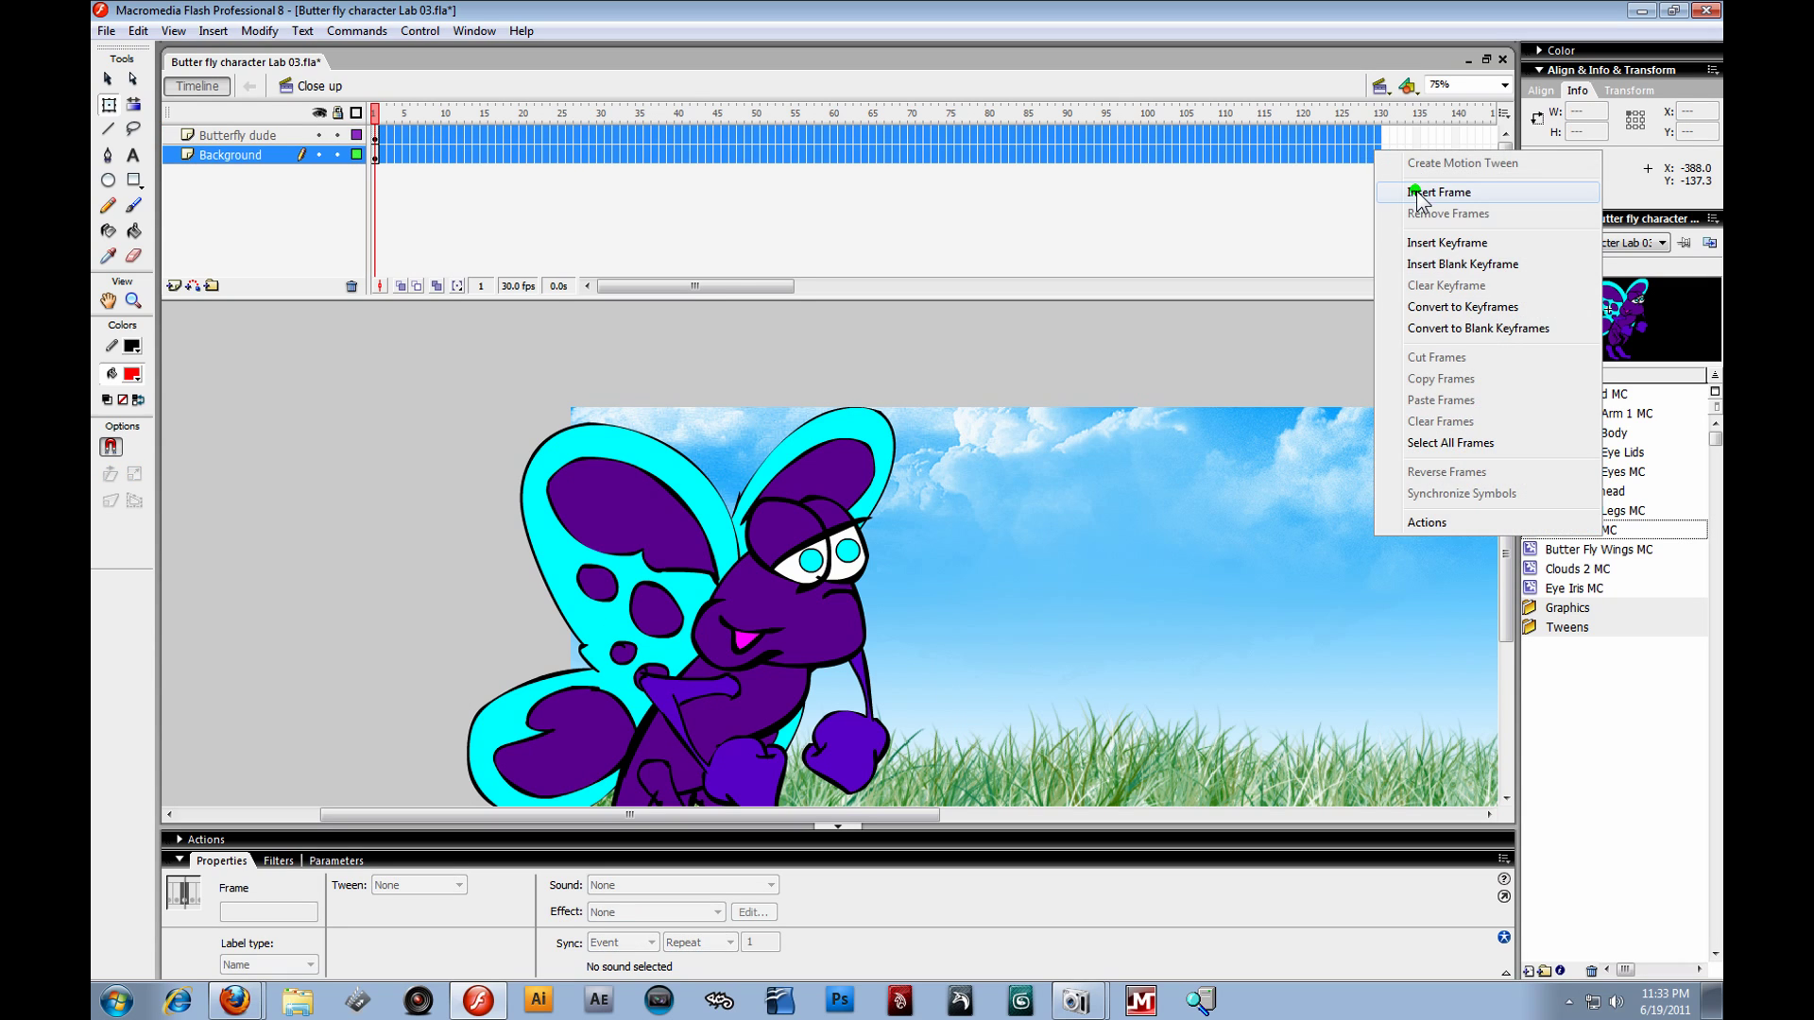
click(1415, 190)
mouse_move(1389, 123)
mouse_down()
mouse_move(375, 141)
mouse_move(1231, 189)
mouse_move(1372, 143)
mouse_up()
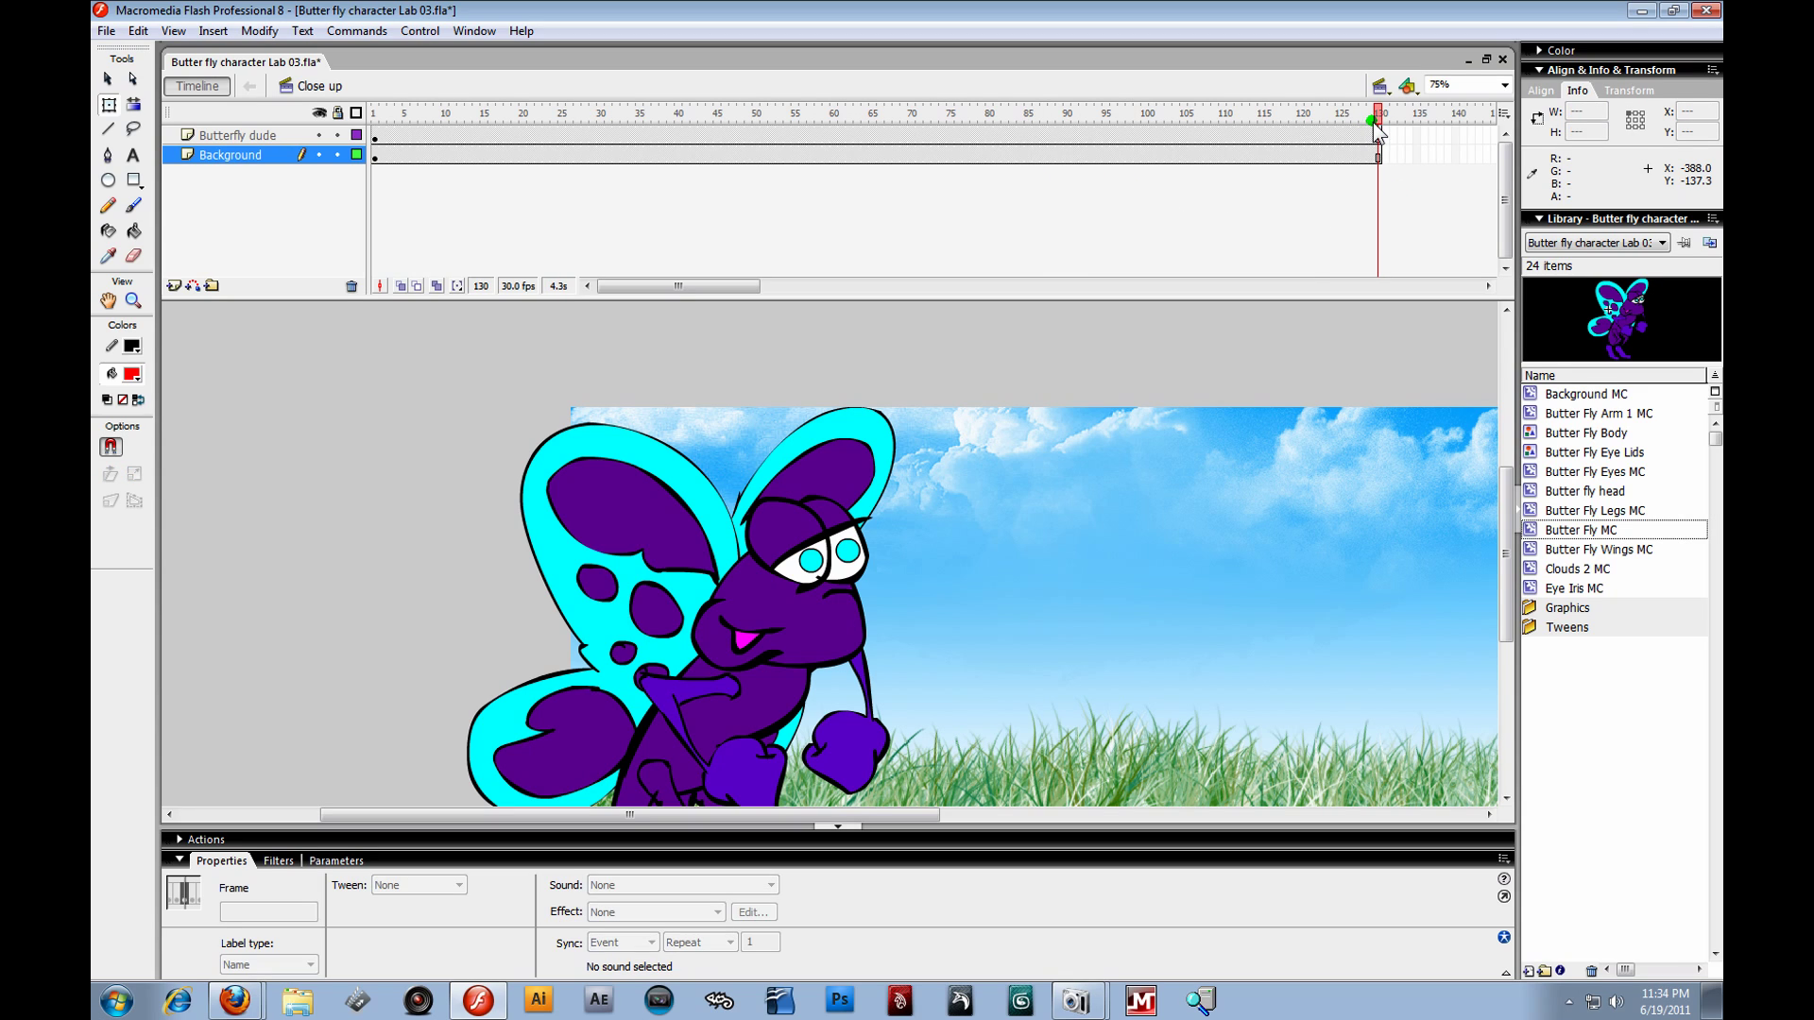
- Add a layer named Actions above the Butterfly dude layer
click(173, 287)
drag(219, 155, 227, 139)
double_click(227, 137)
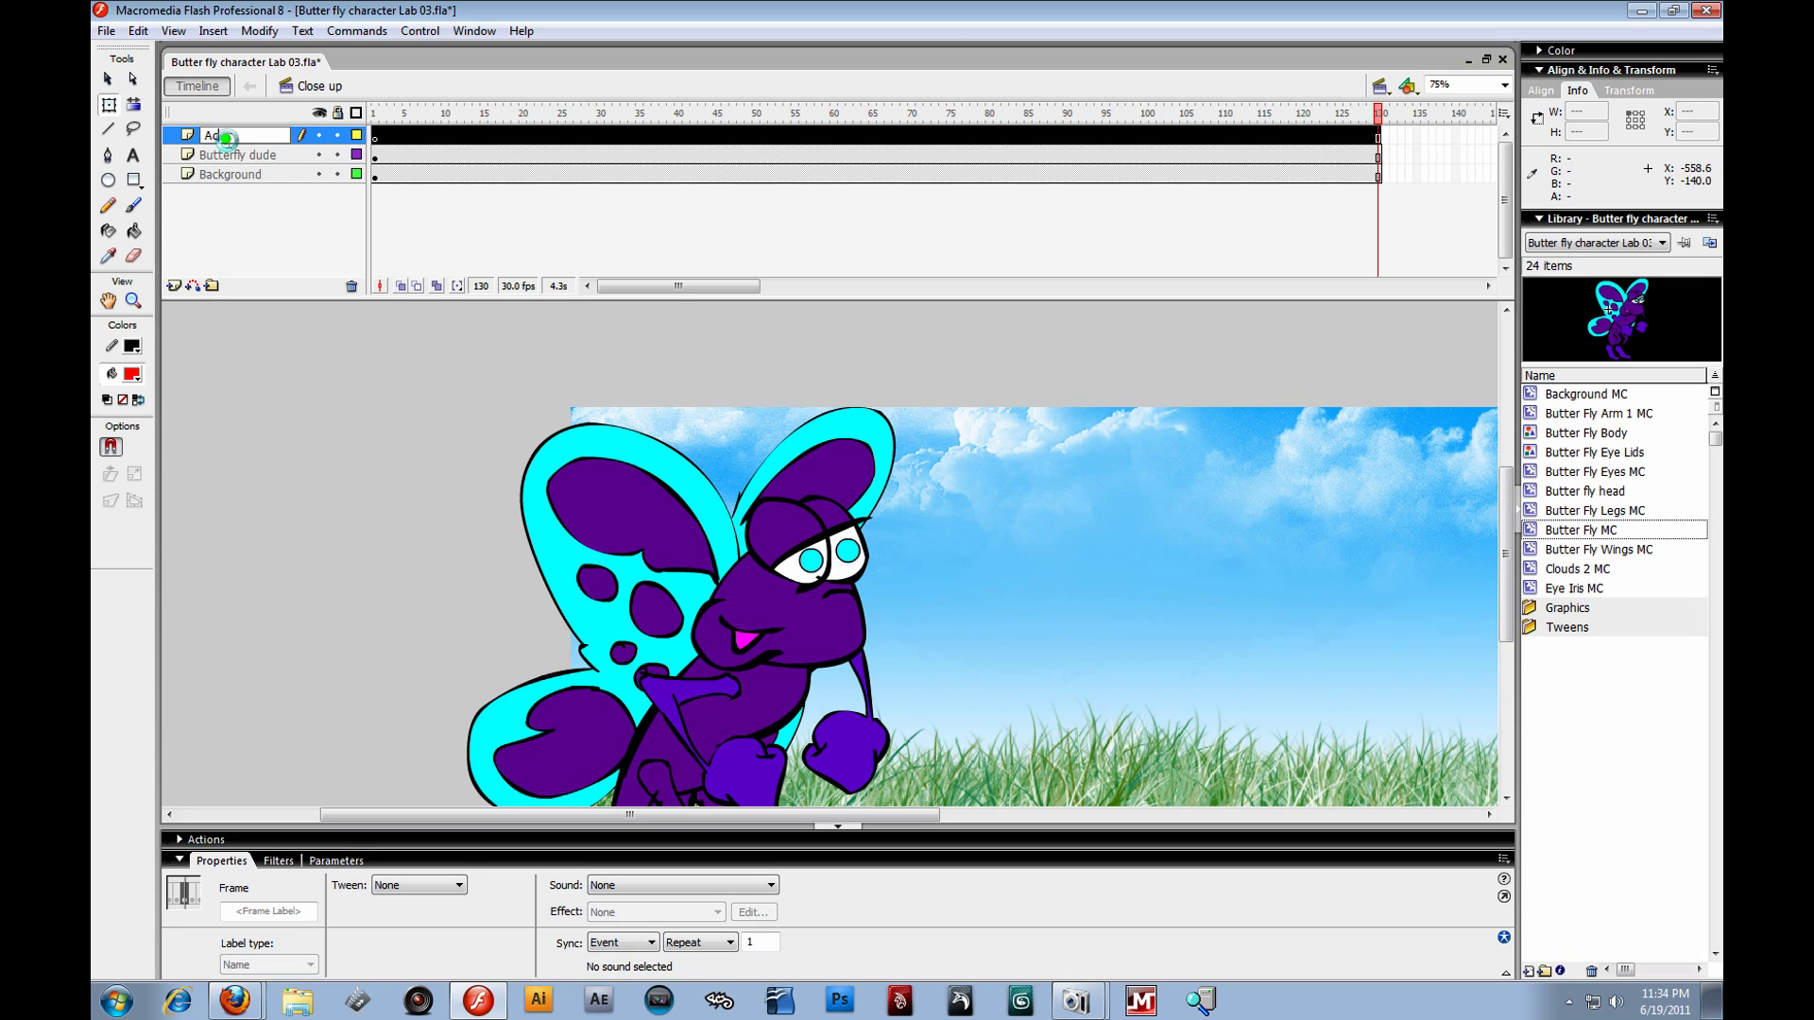
text(Actions)
key(Return)
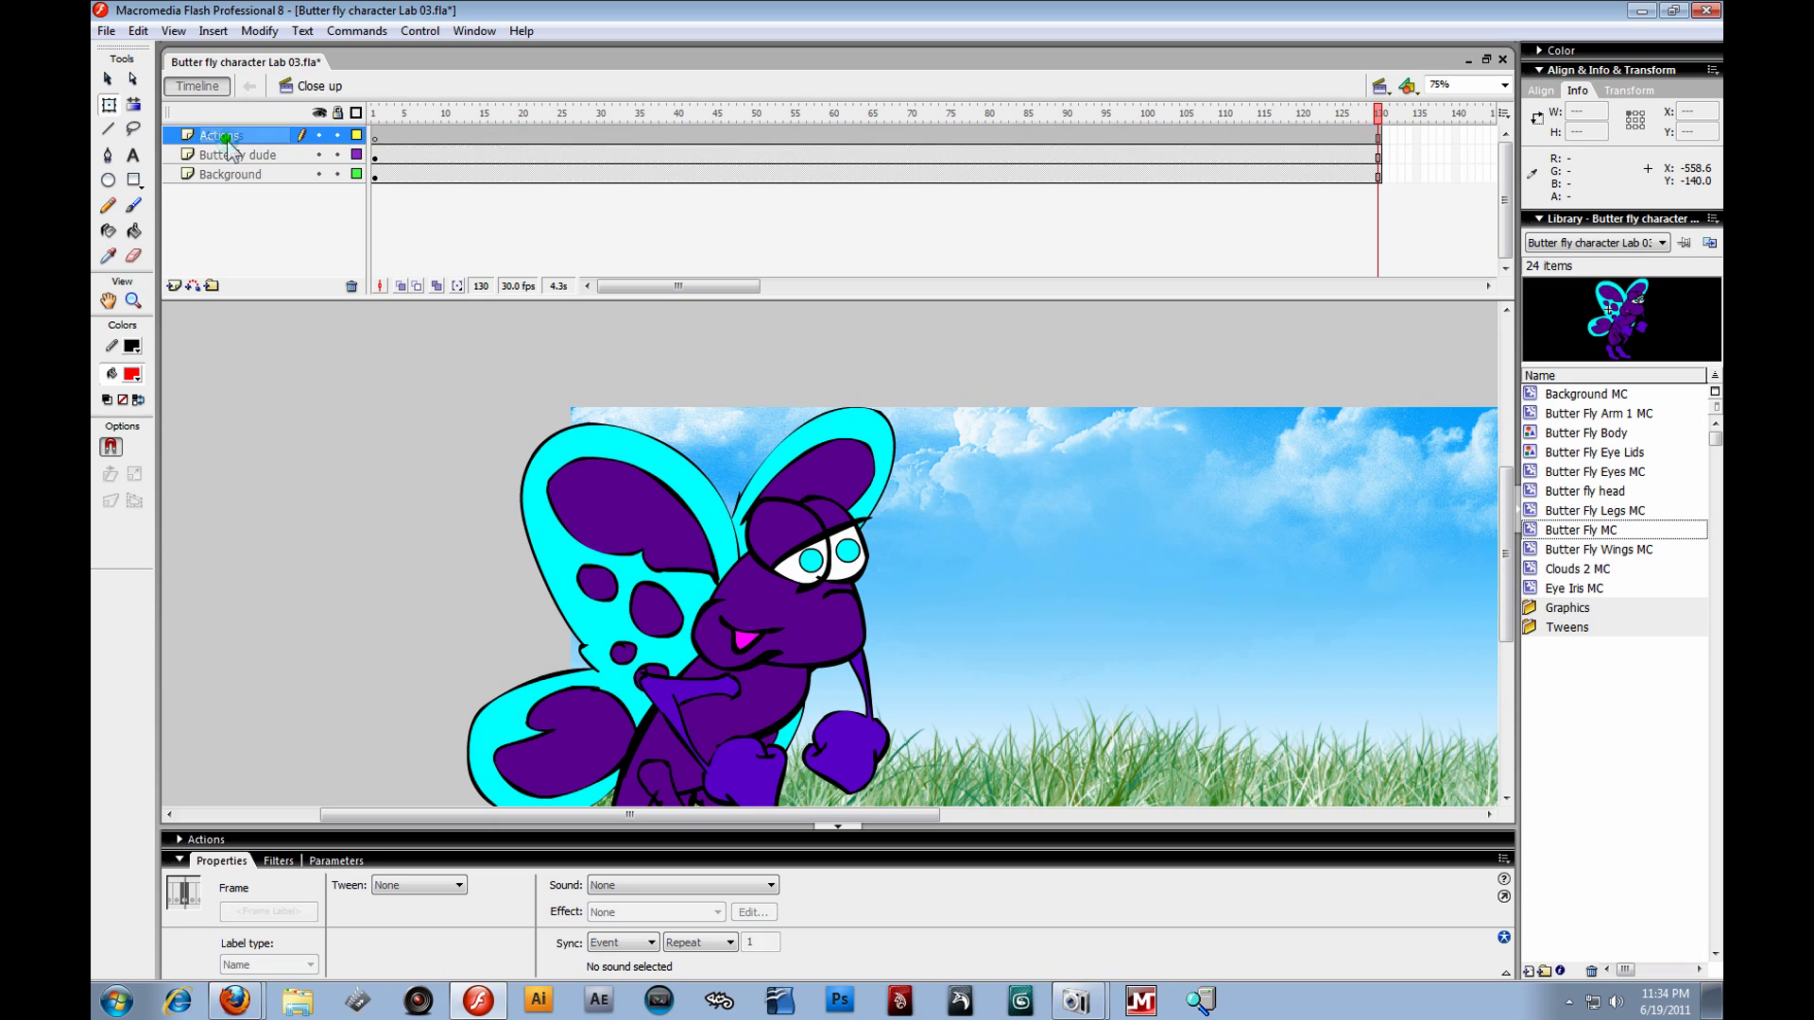
mouse_move(695, 291)
mouse_down()
mouse_move(728, 289)
mouse_move(694, 290)
mouse_up()
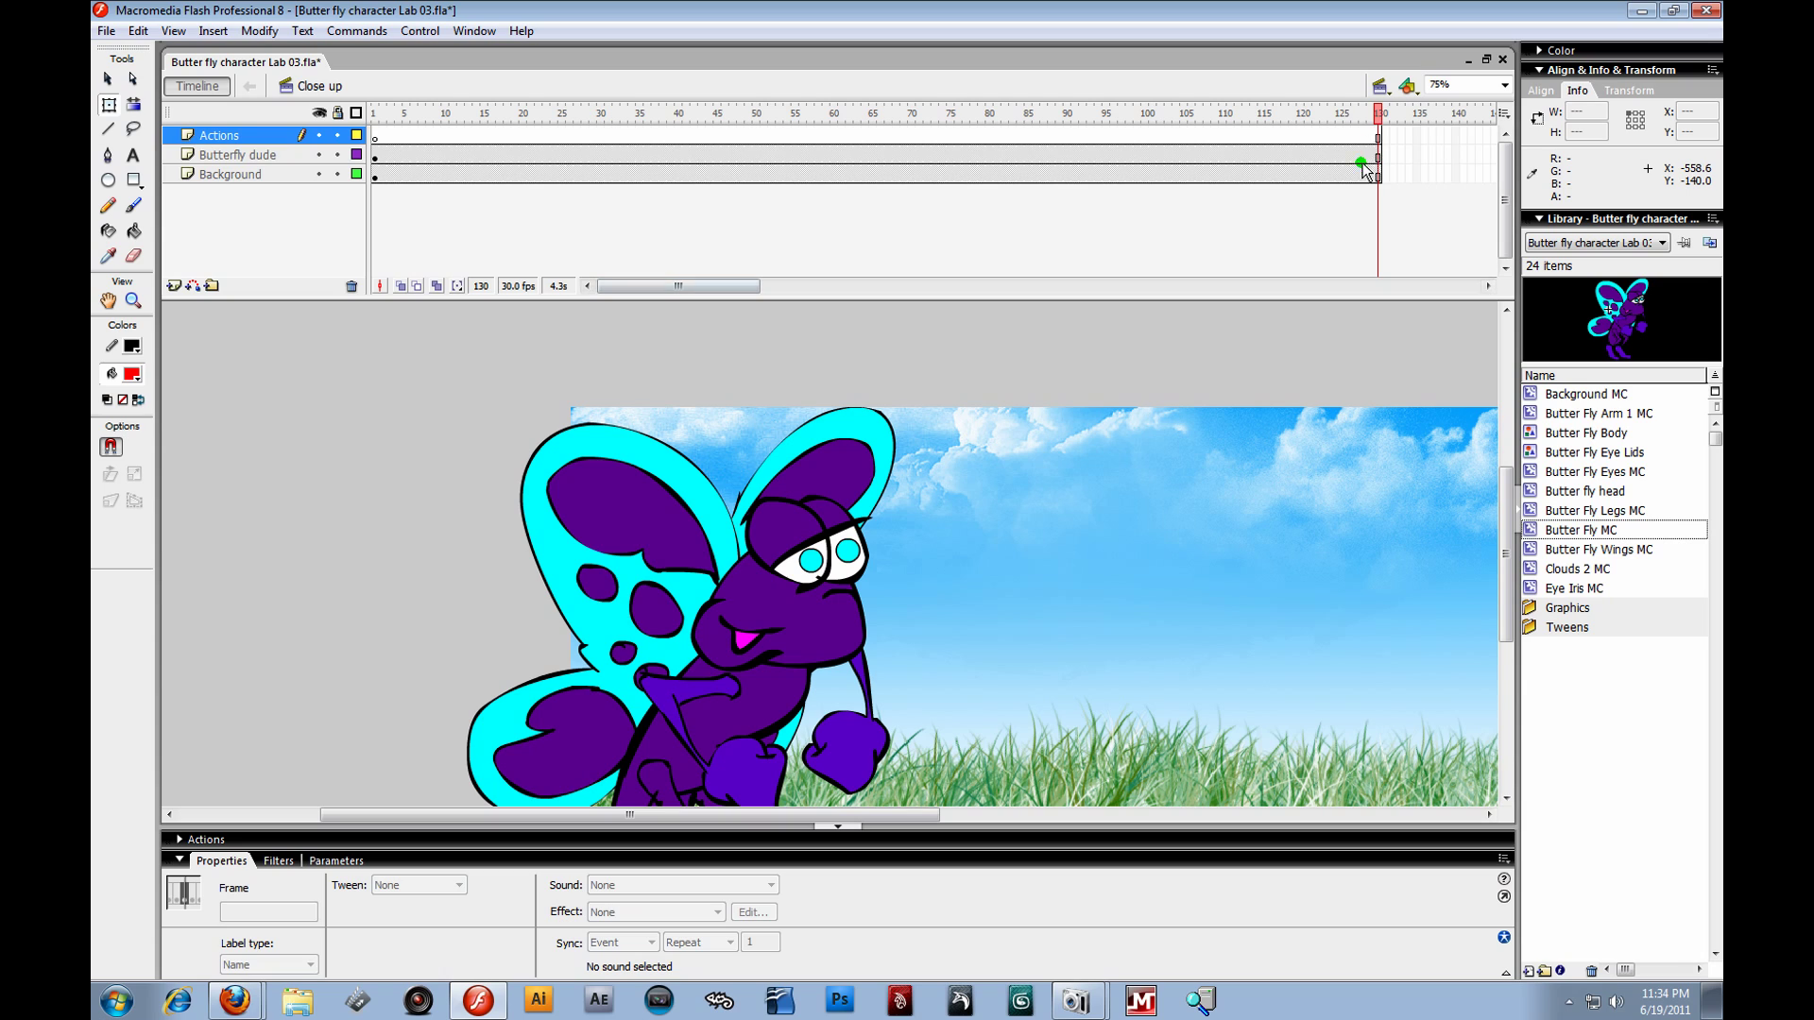
- Insert a blank keyframe at frame 130 of the Actions layer and open its frame script for editing
click(1378, 135)
right_click(1381, 135)
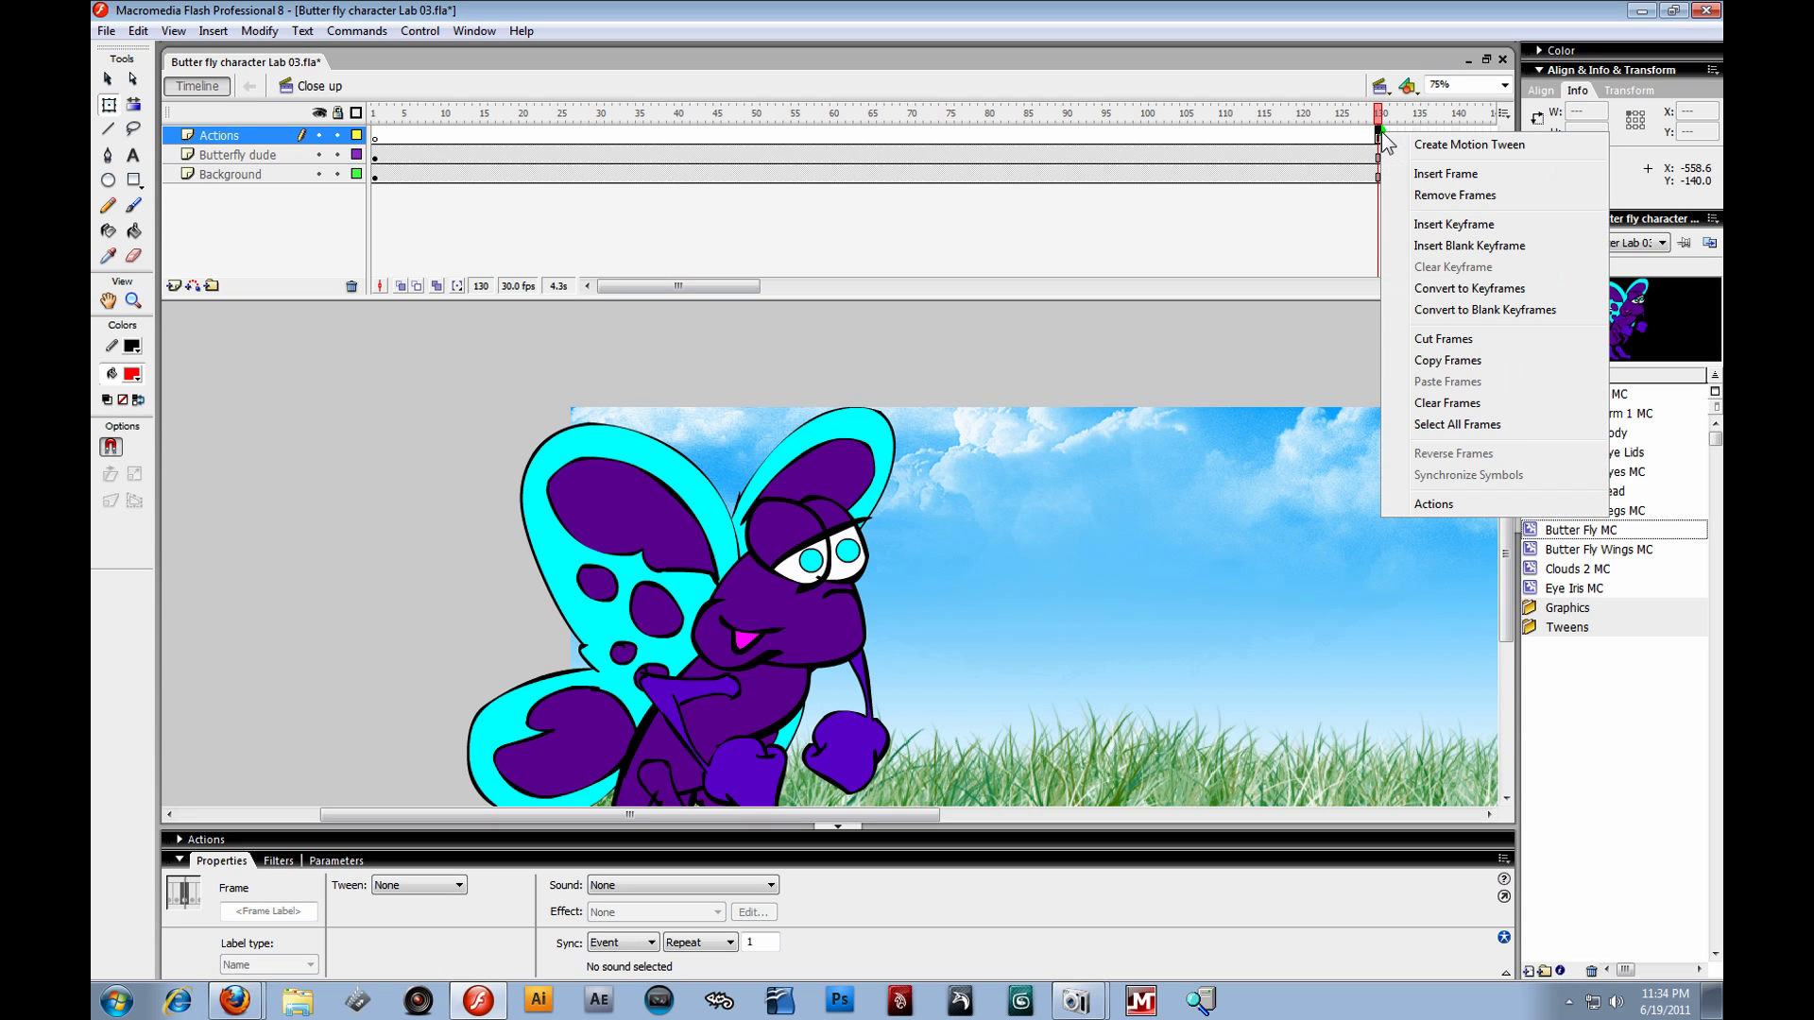
click(1435, 247)
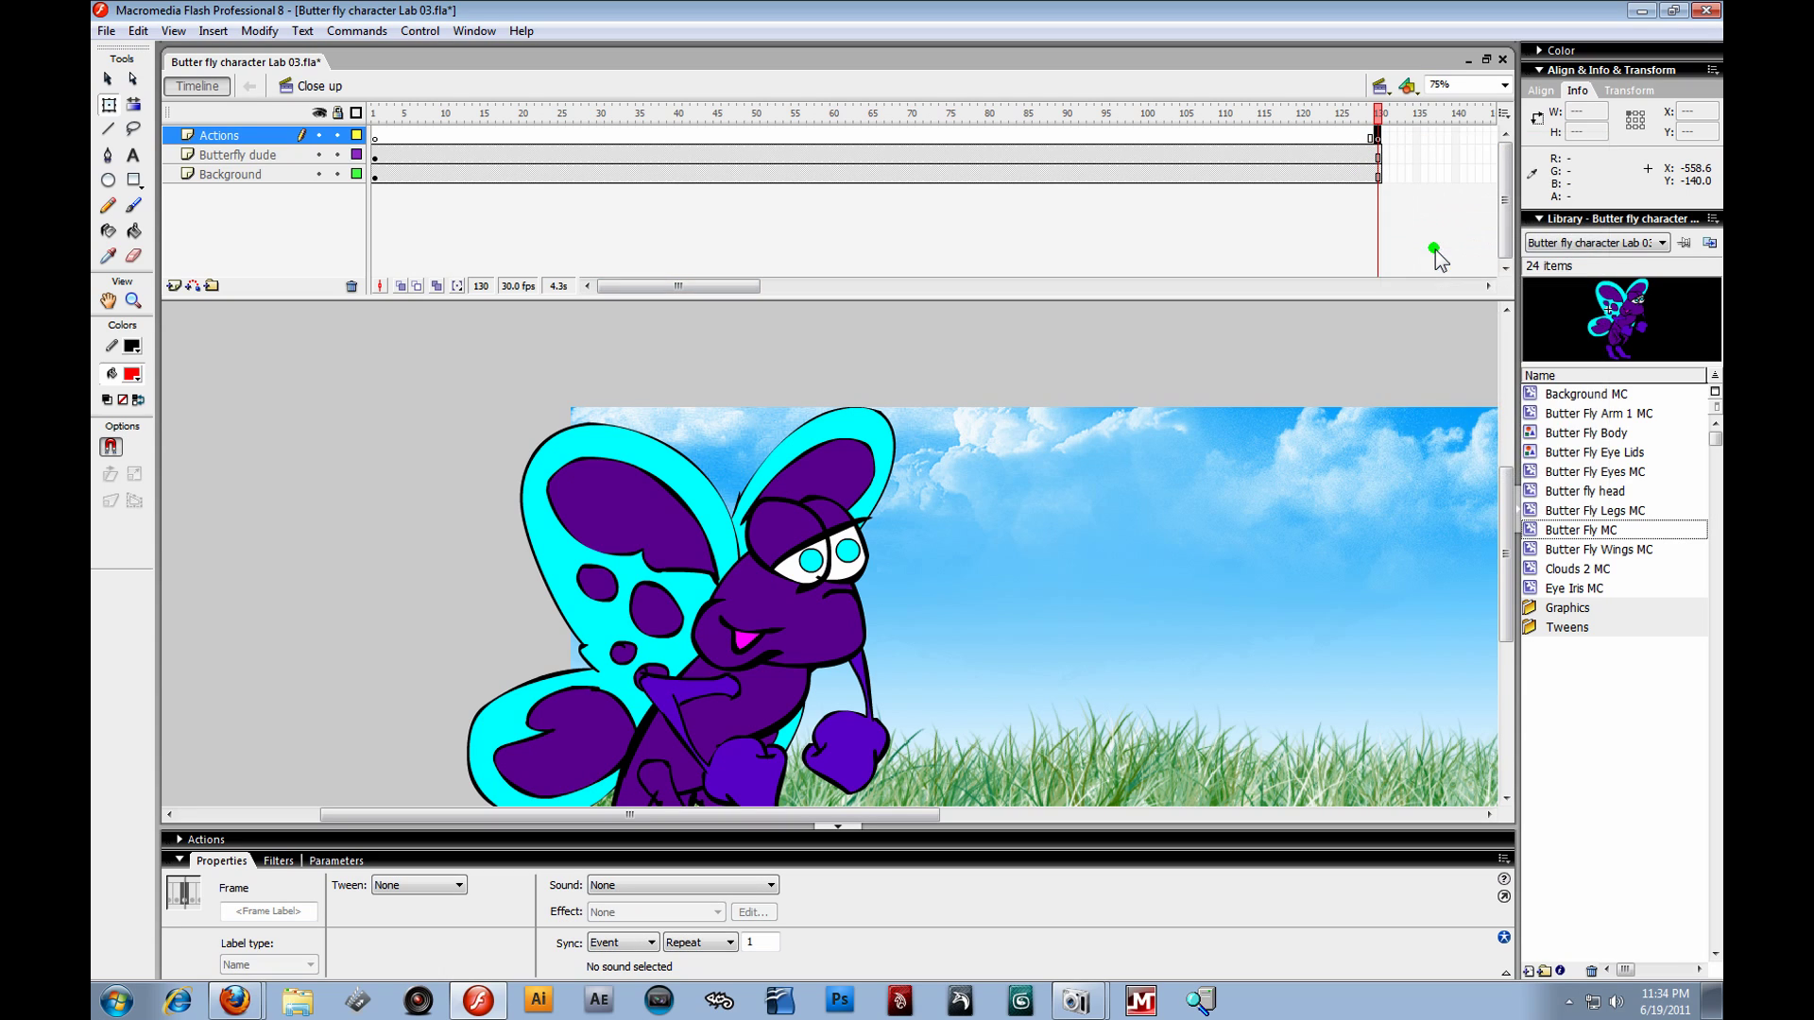
click(1360, 178)
click(1377, 135)
right_click(1377, 134)
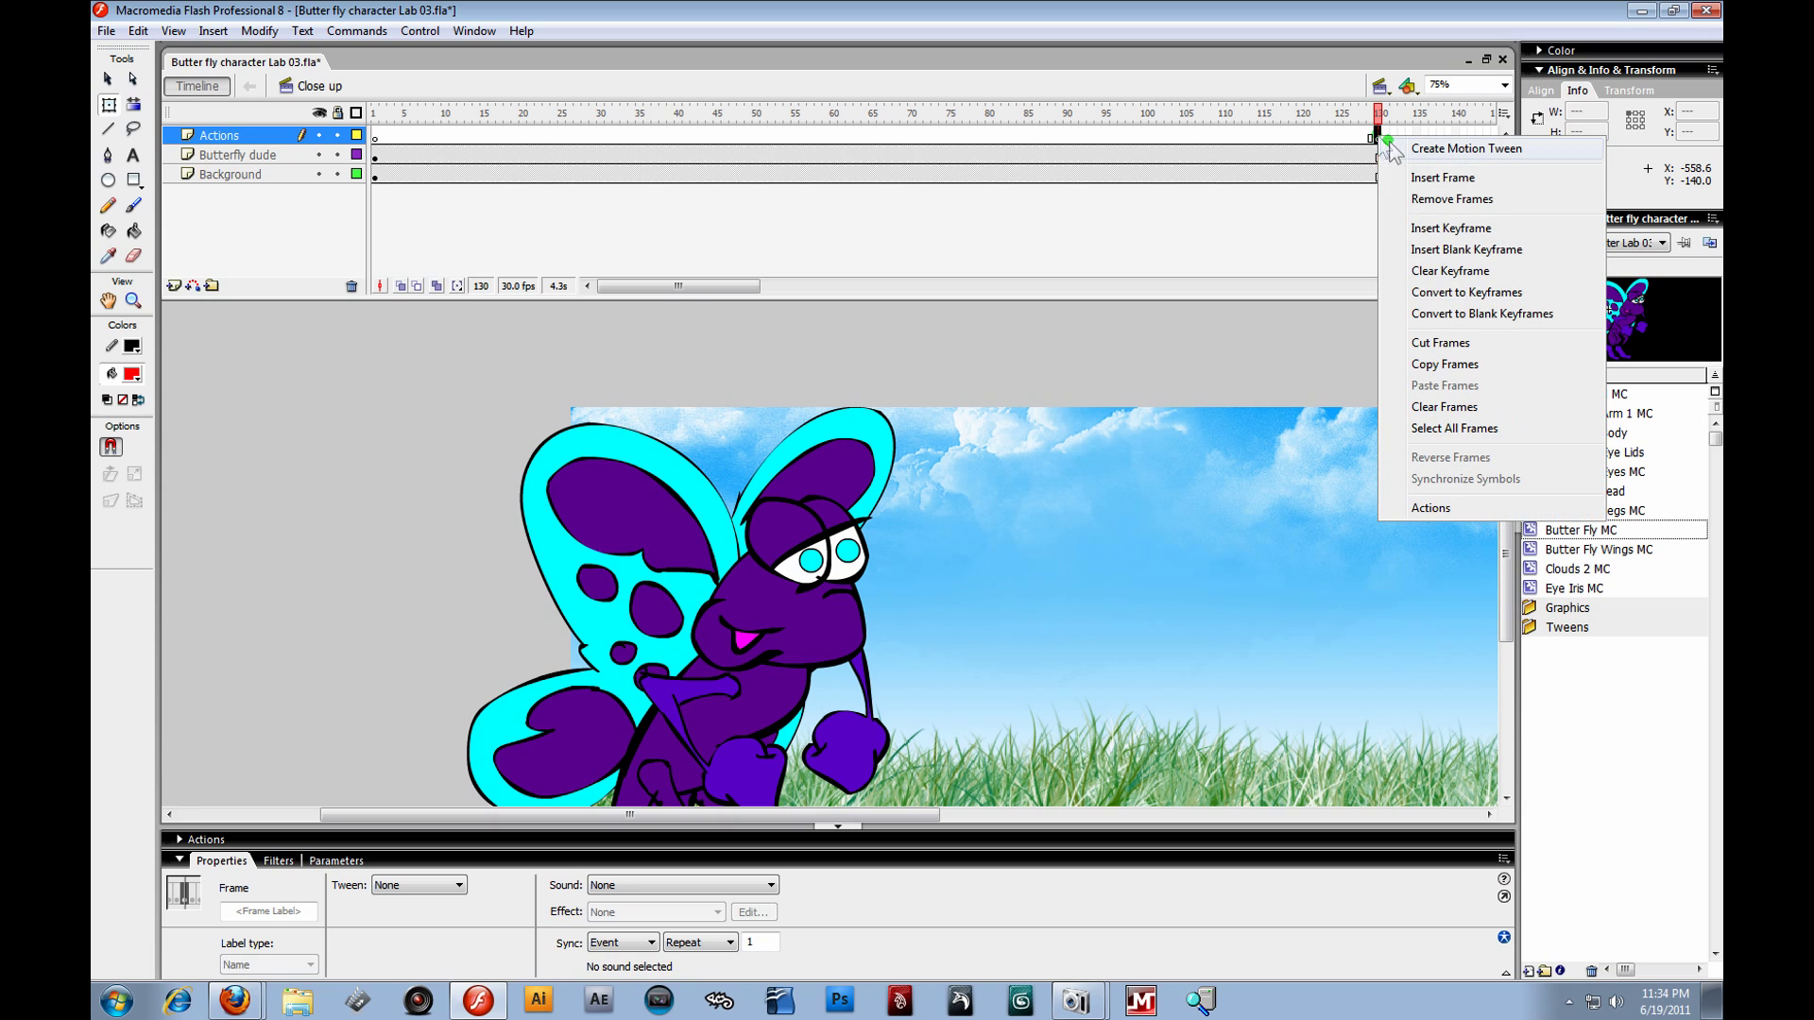
click(1433, 508)
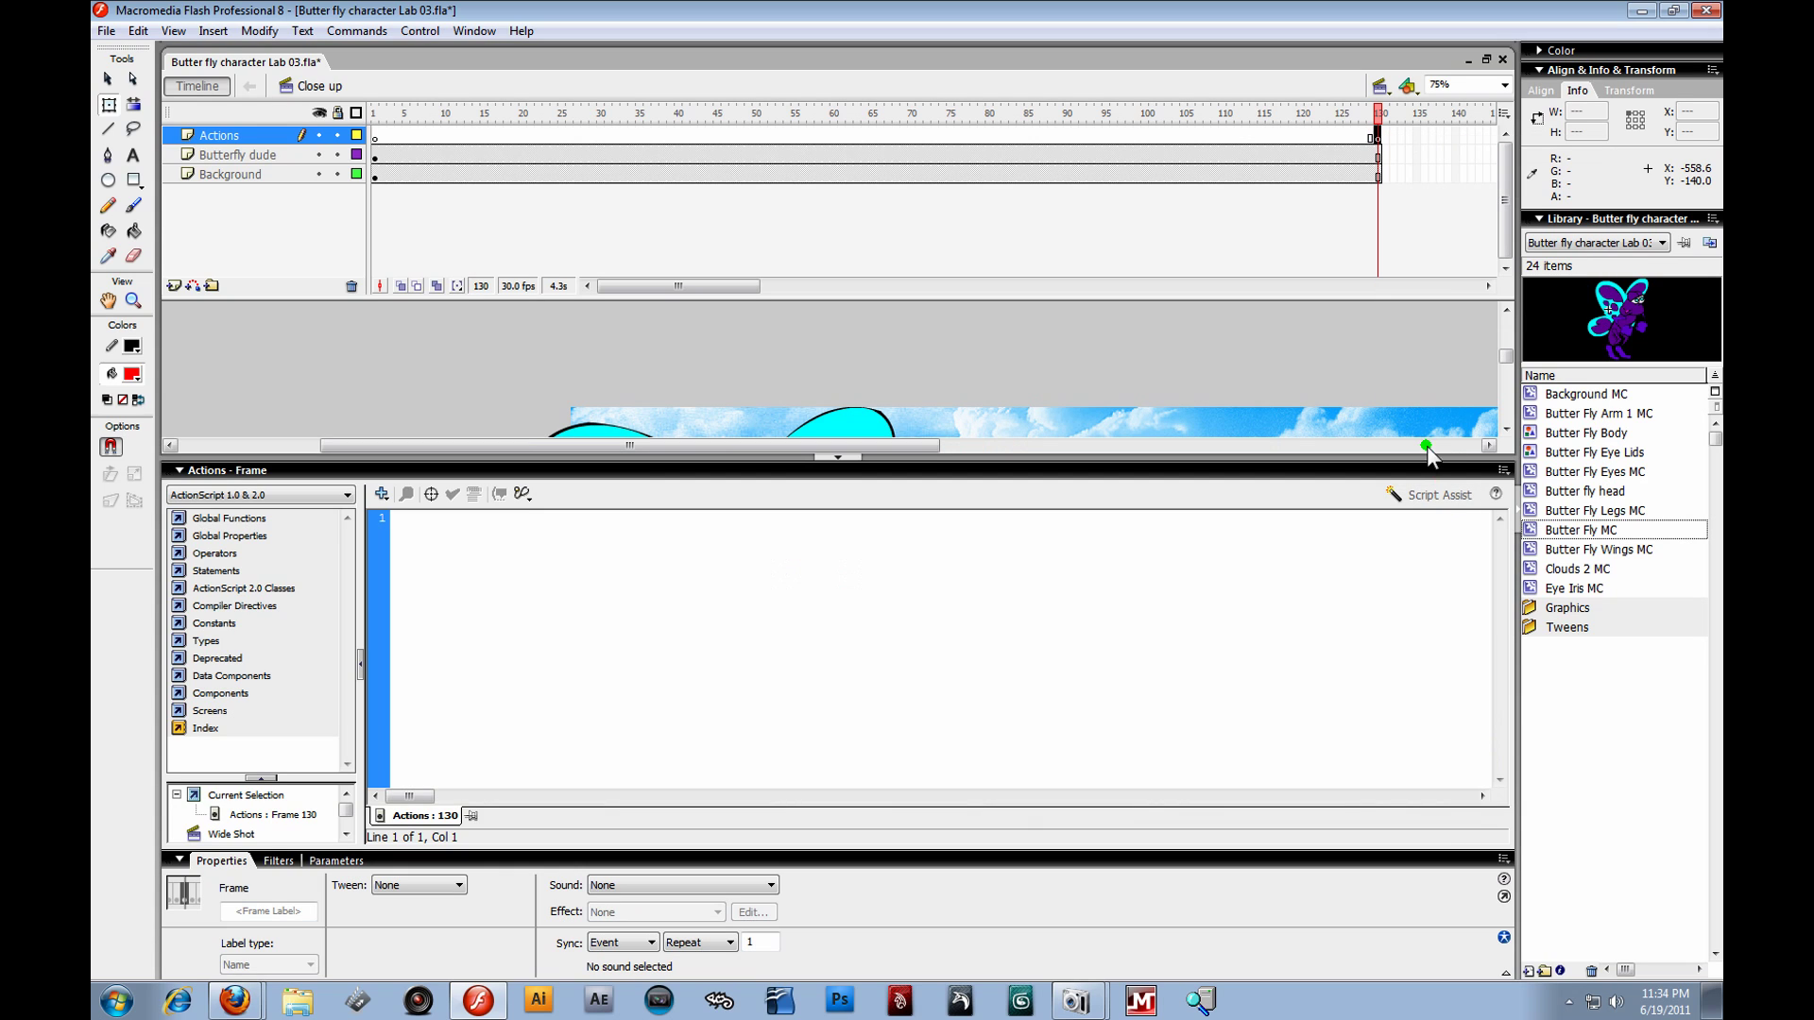
- Add a stop action to the frame 130 script of the Close up scene's Actions layer and rewind to frame 1
click(381, 494)
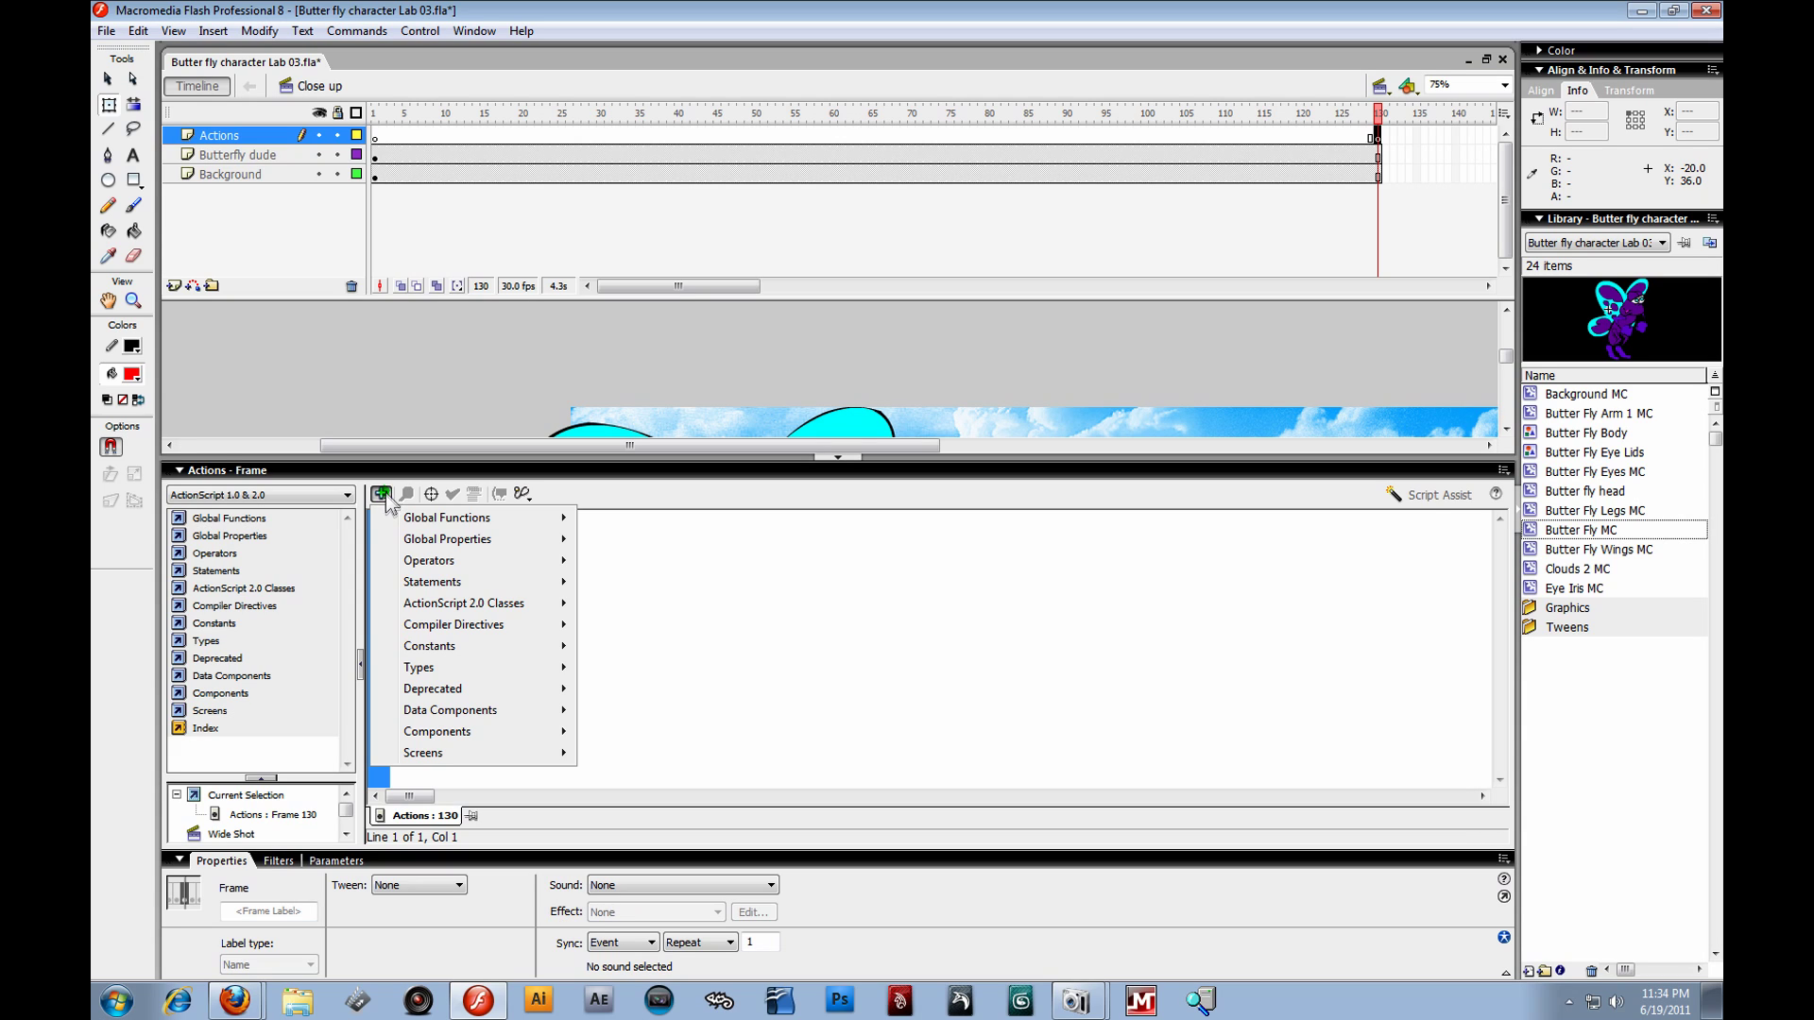
mouse_move(408, 518)
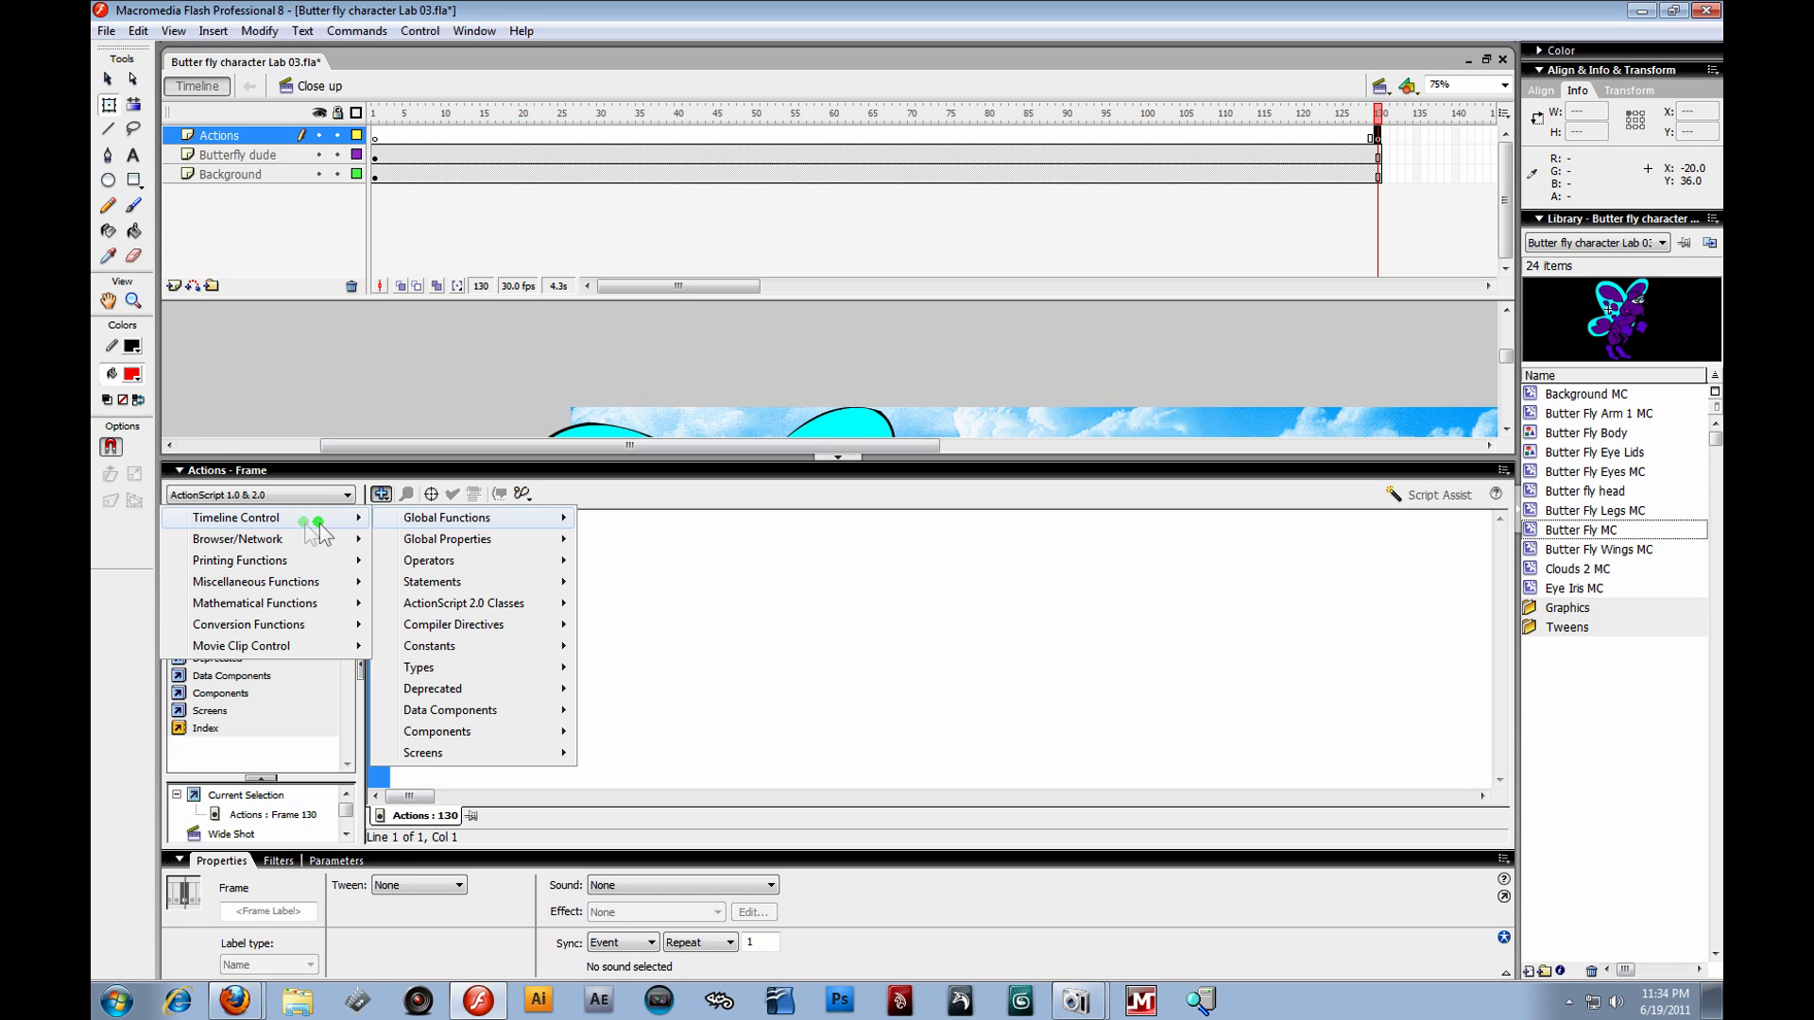
mouse_move(305, 521)
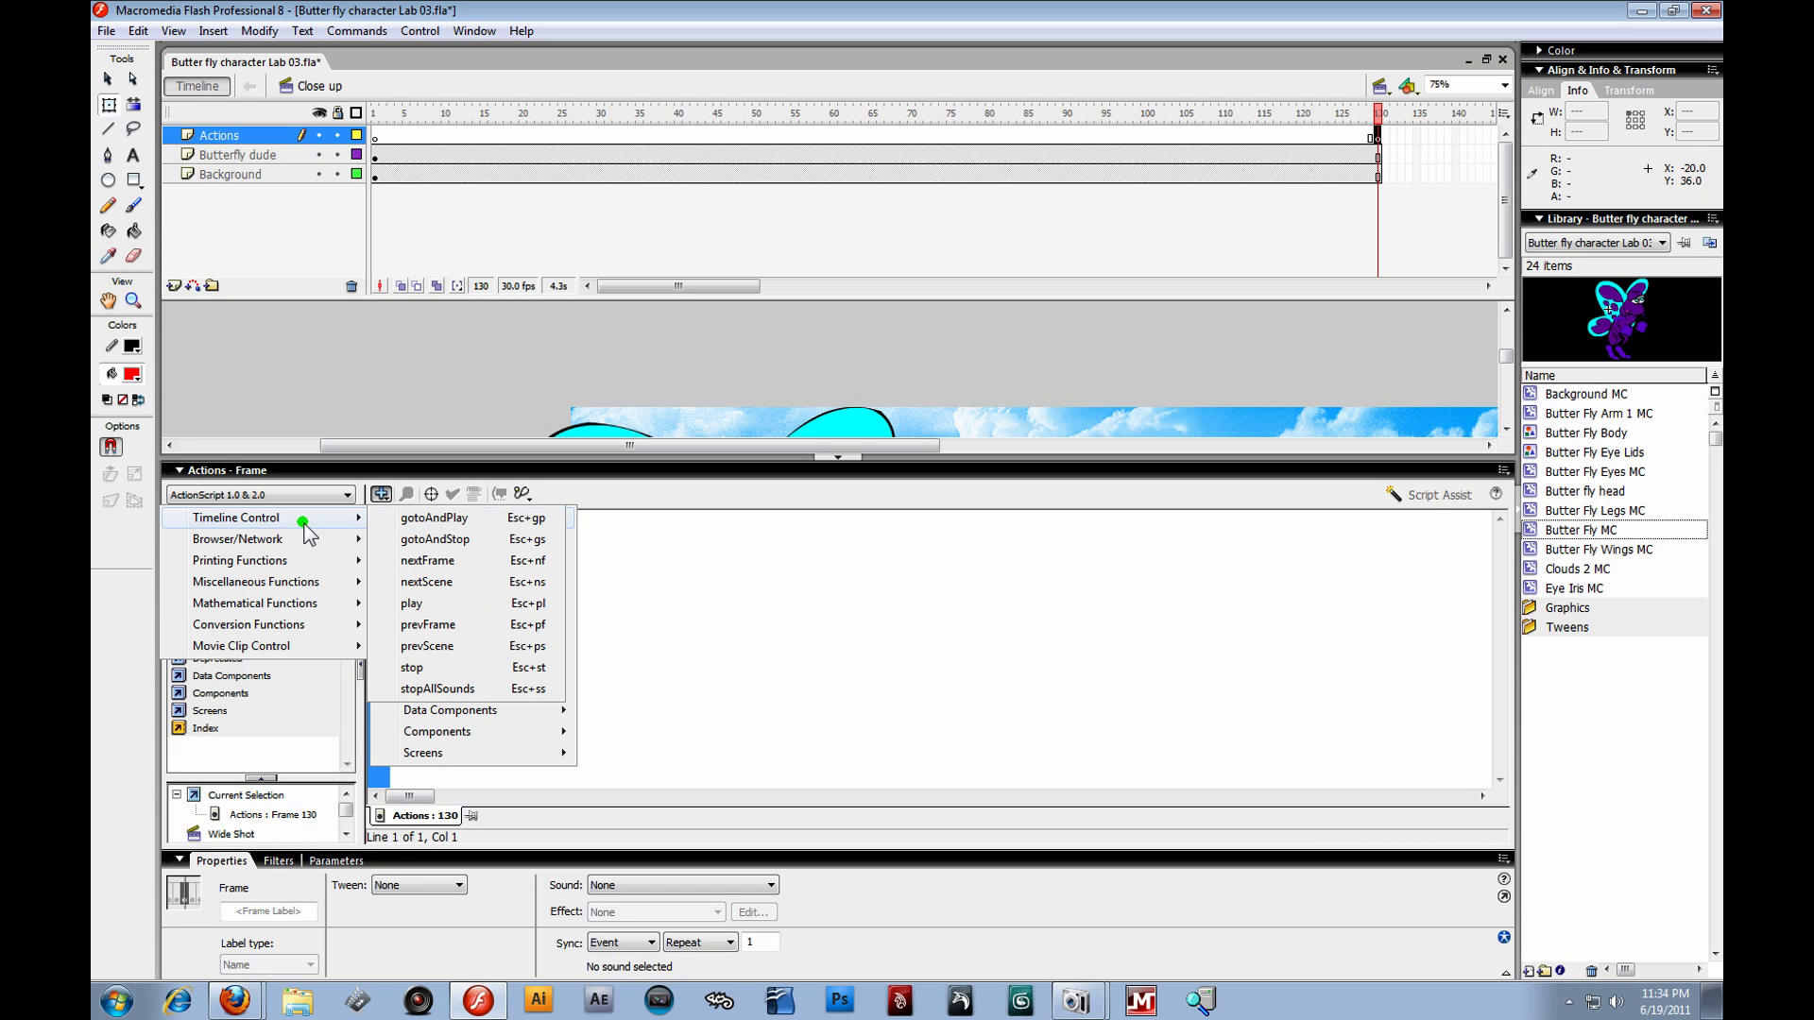
click(422, 667)
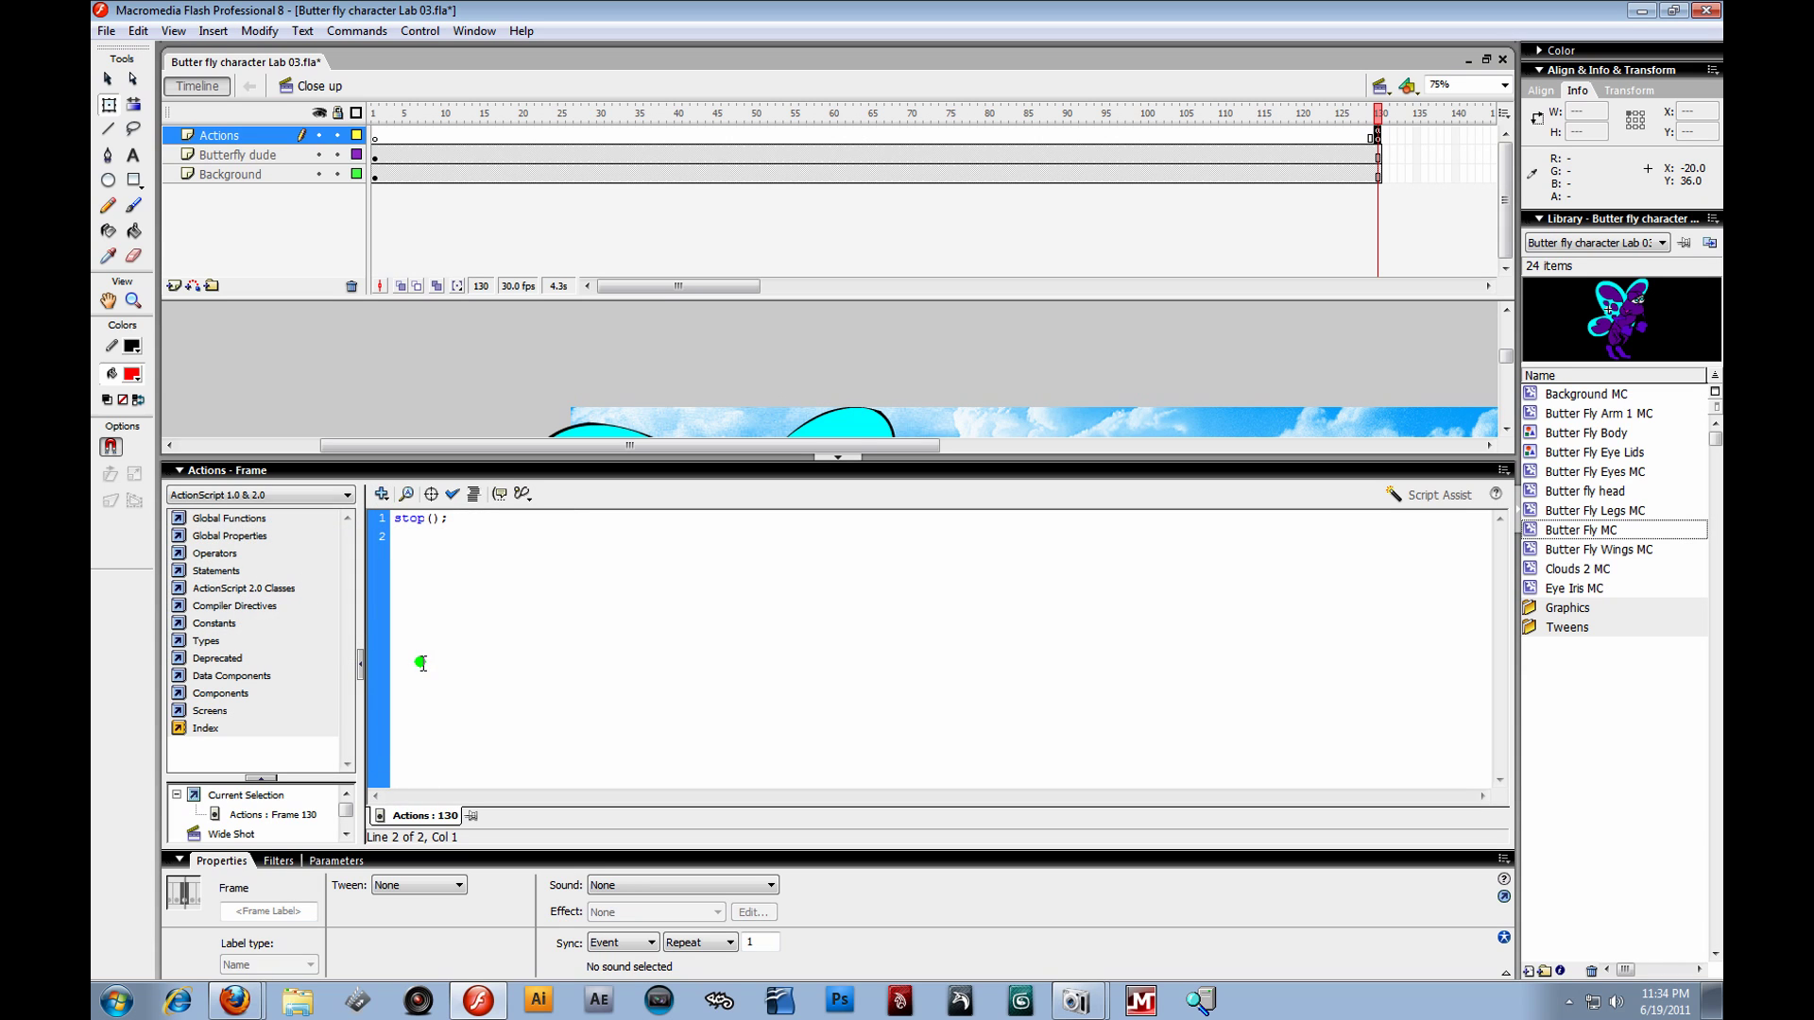
click(203, 469)
click(283, 405)
drag(1379, 118, 341, 132)
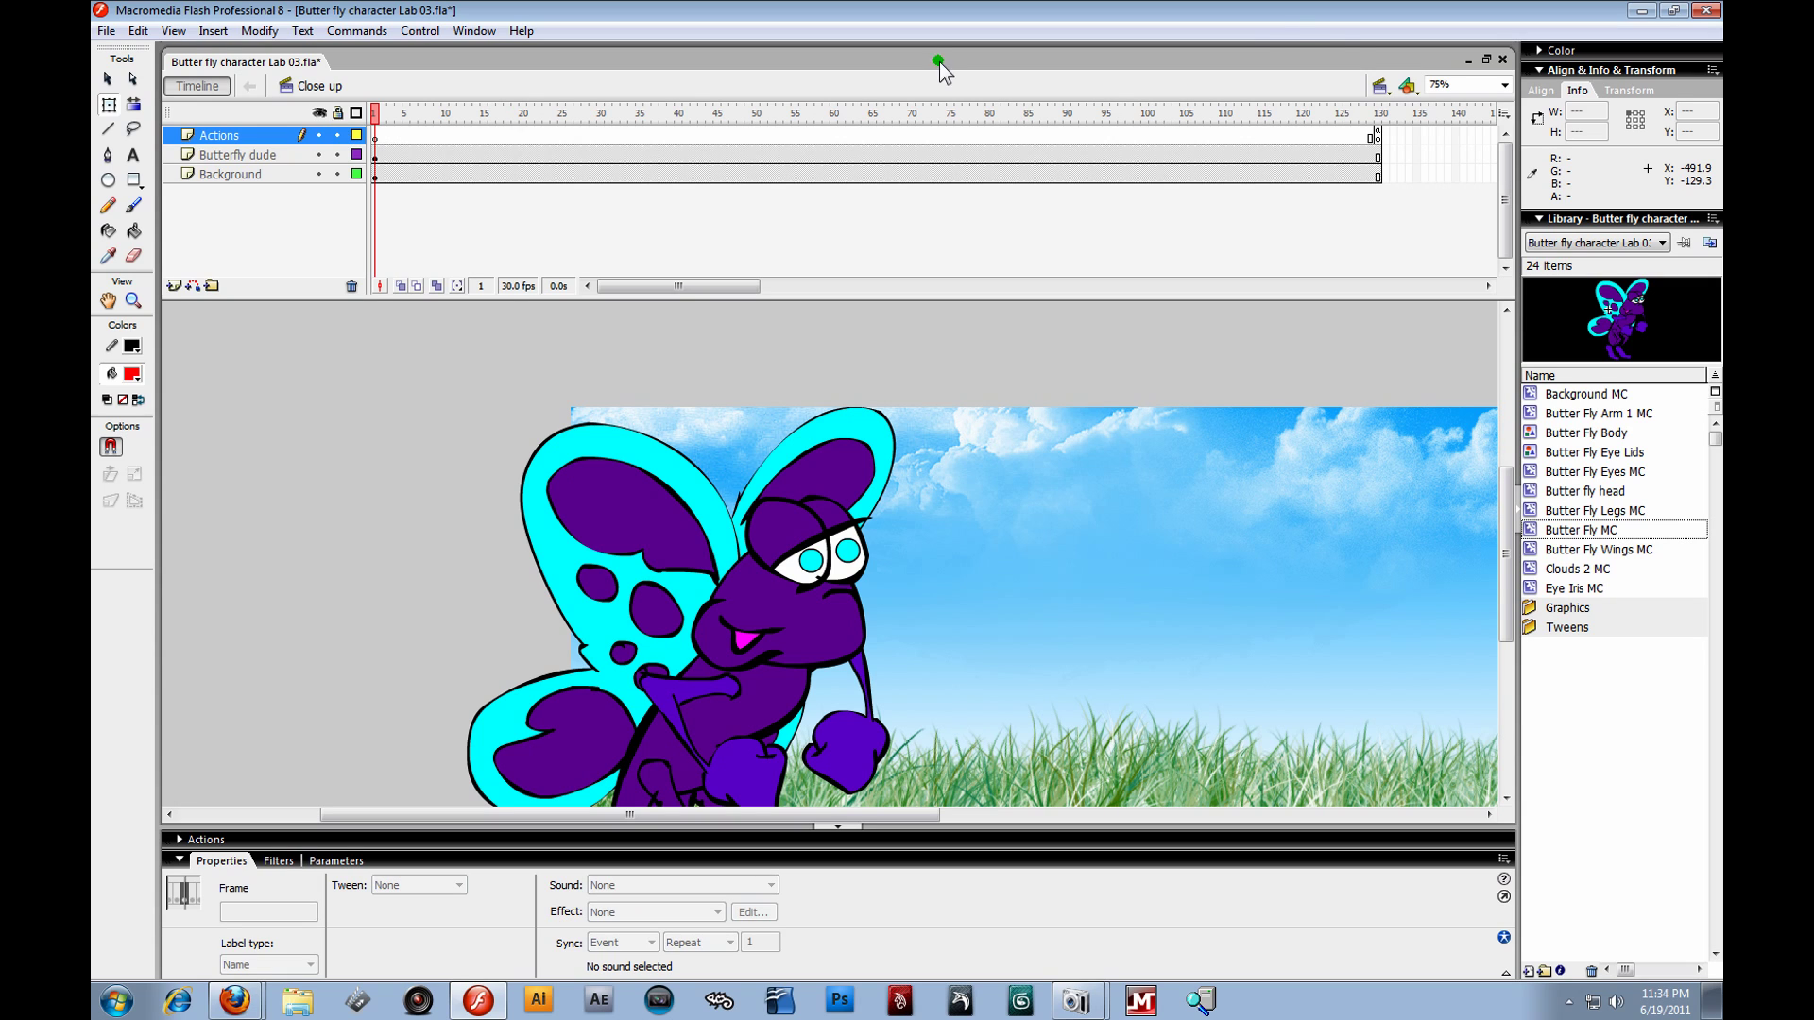
- Examine the Wide Shot and Mid Shot scene timelines, checking the Mid Shot's last frame and its Actions layer
click(1380, 86)
click(1428, 110)
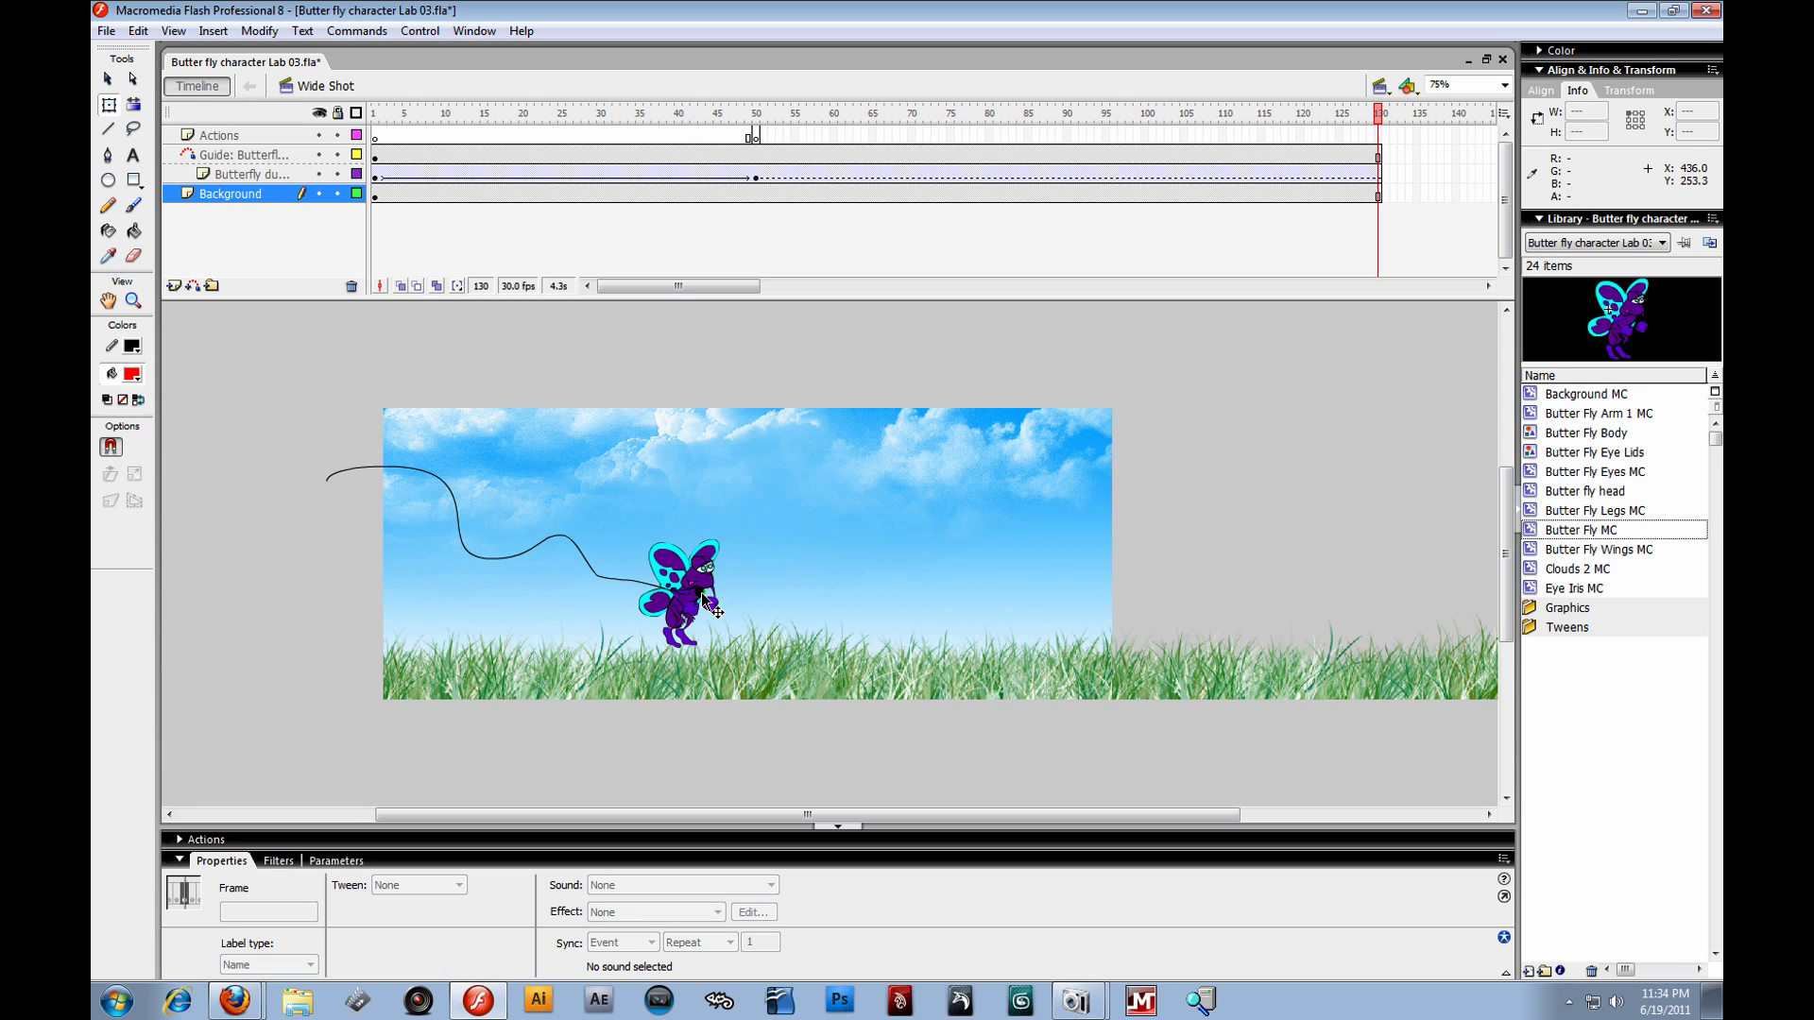
click(1380, 85)
click(1405, 131)
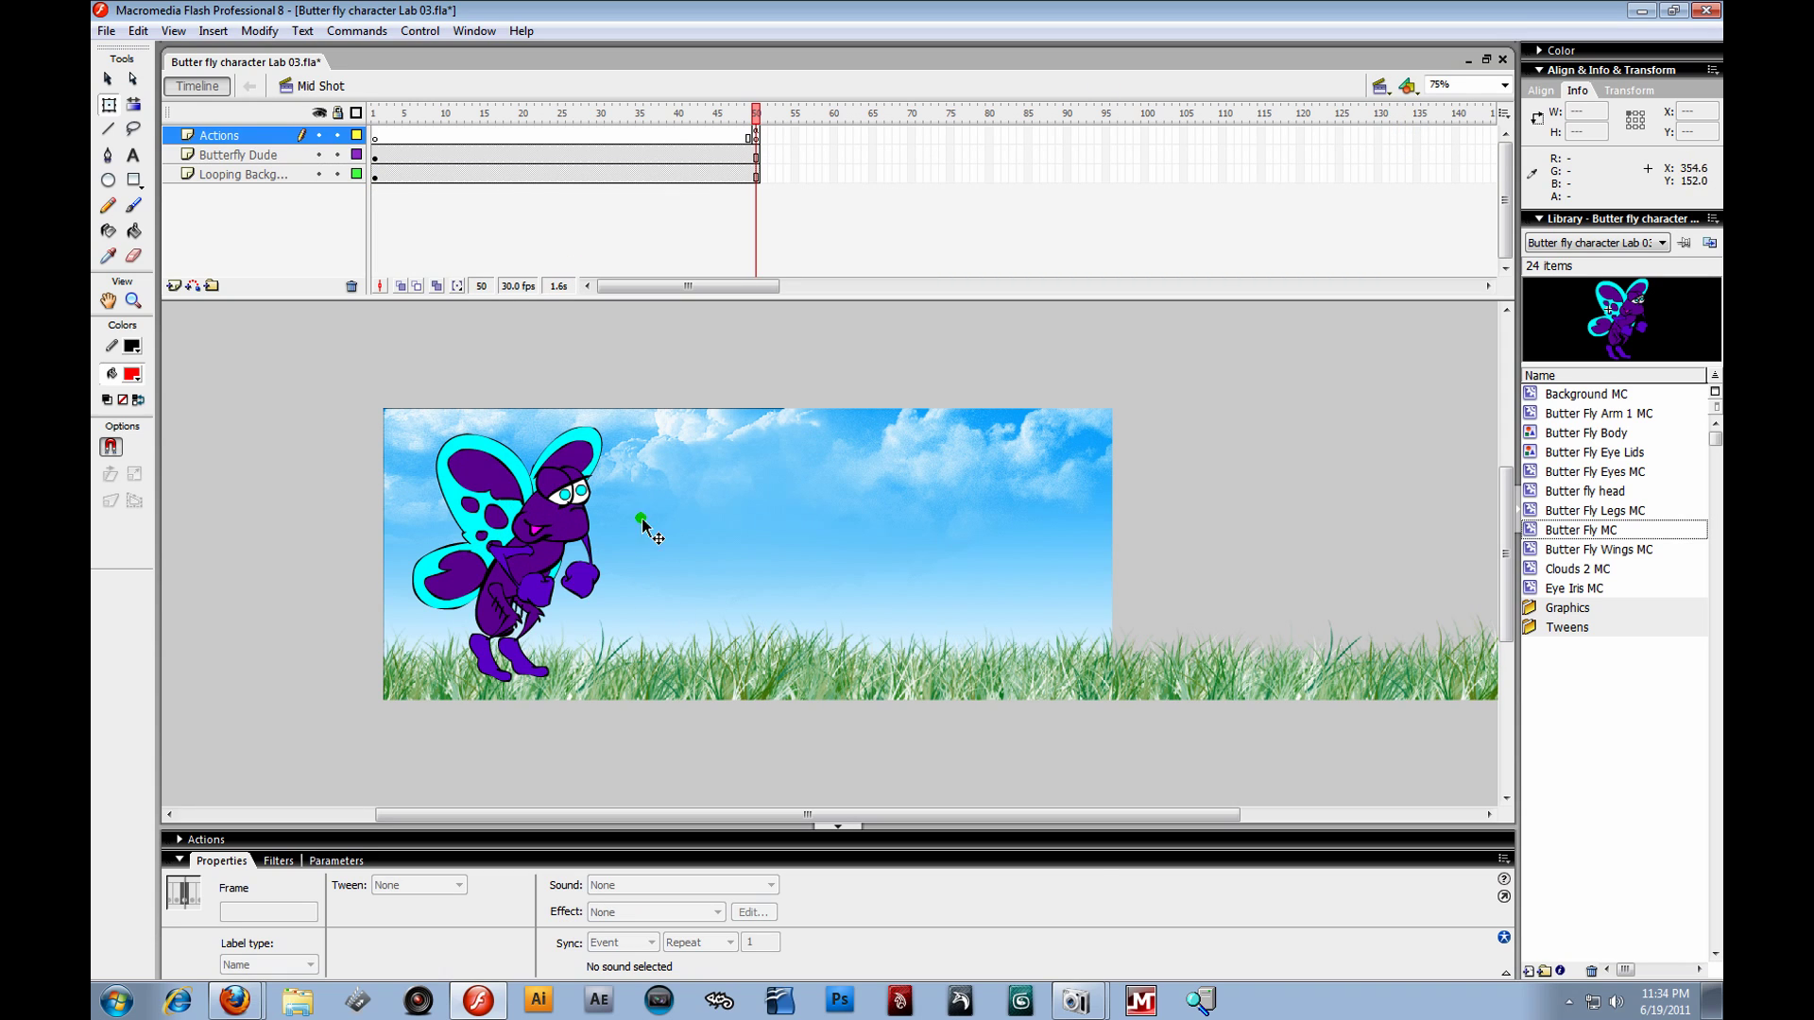
drag(381, 123, 764, 112)
click(759, 135)
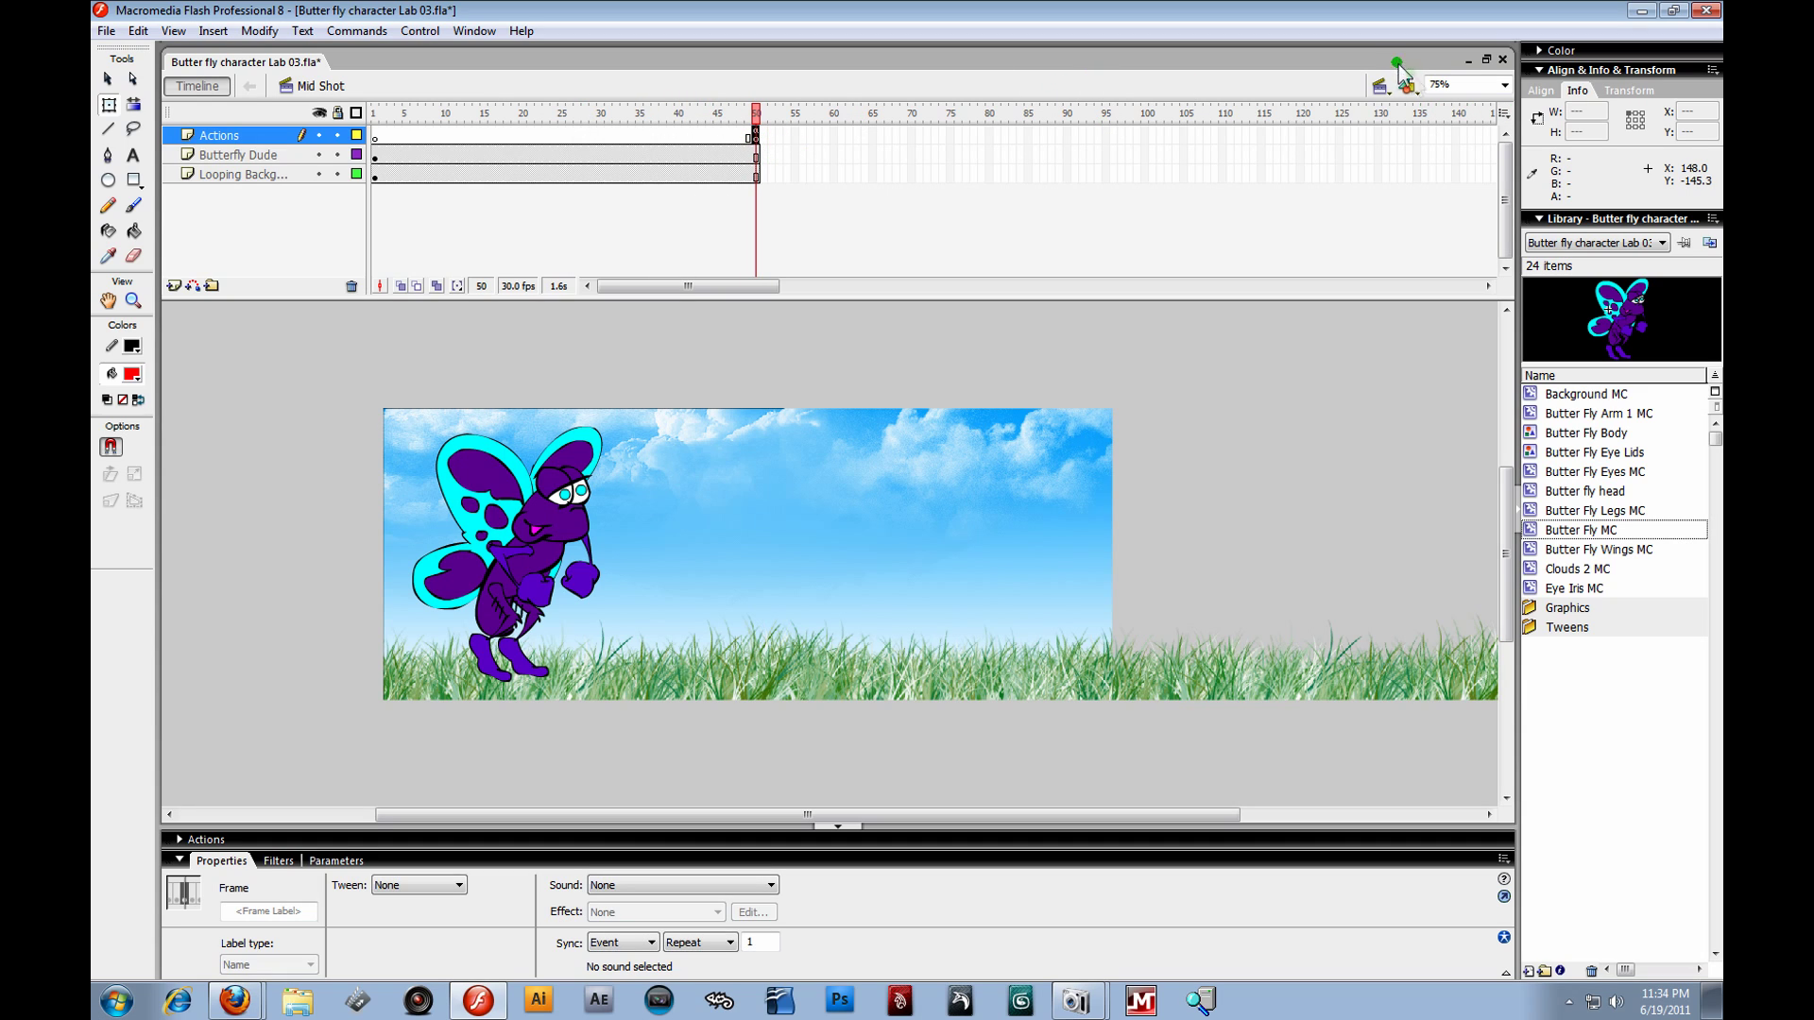
click(1378, 87)
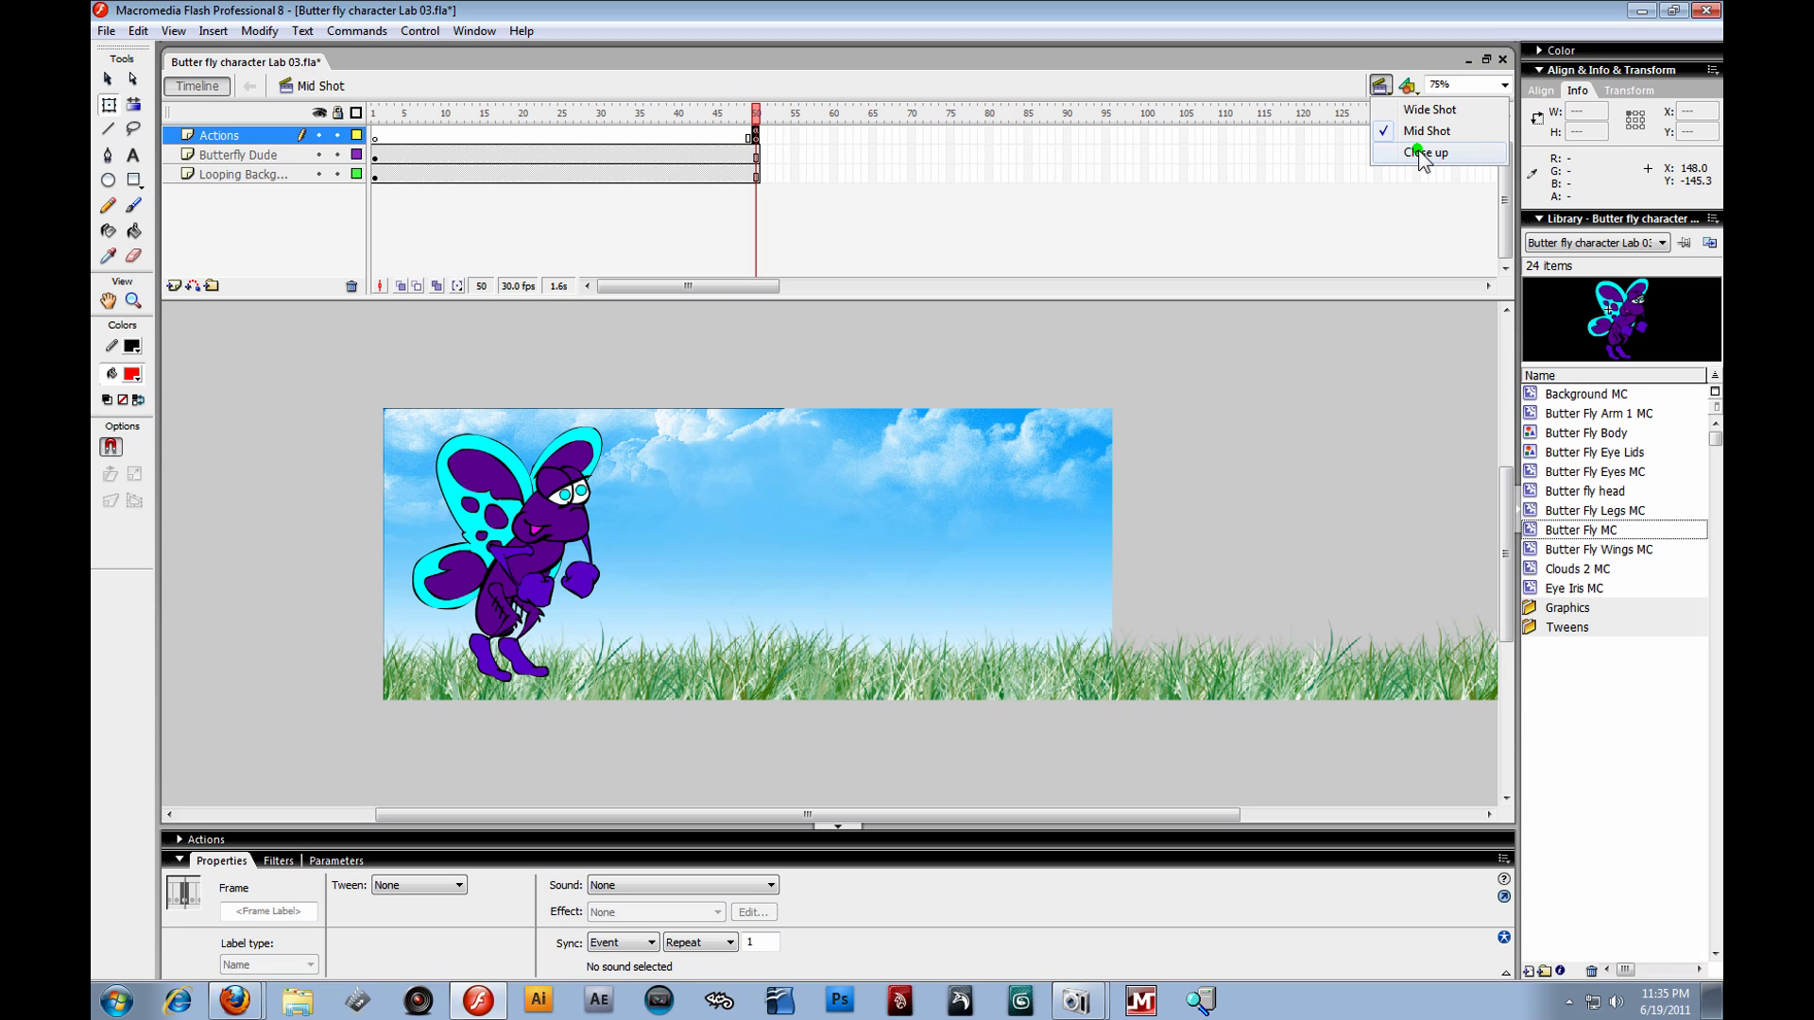
click(892, 261)
click(758, 137)
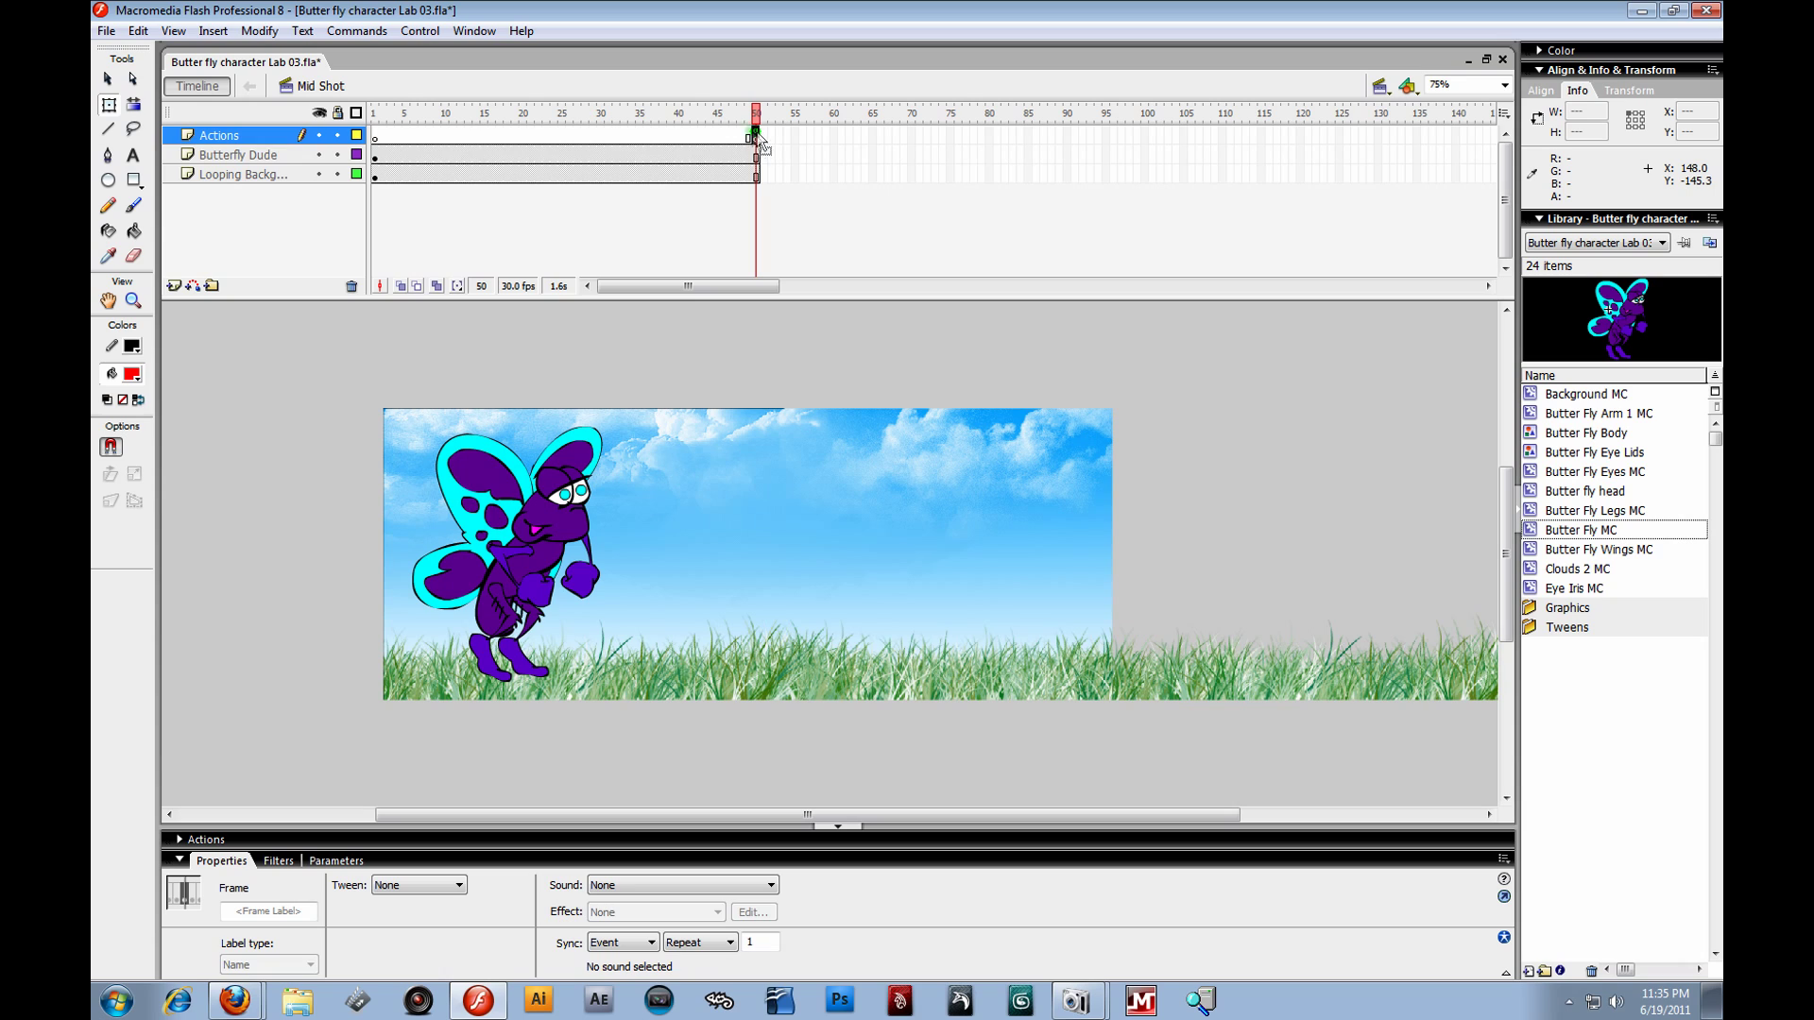
right_click(251, 133)
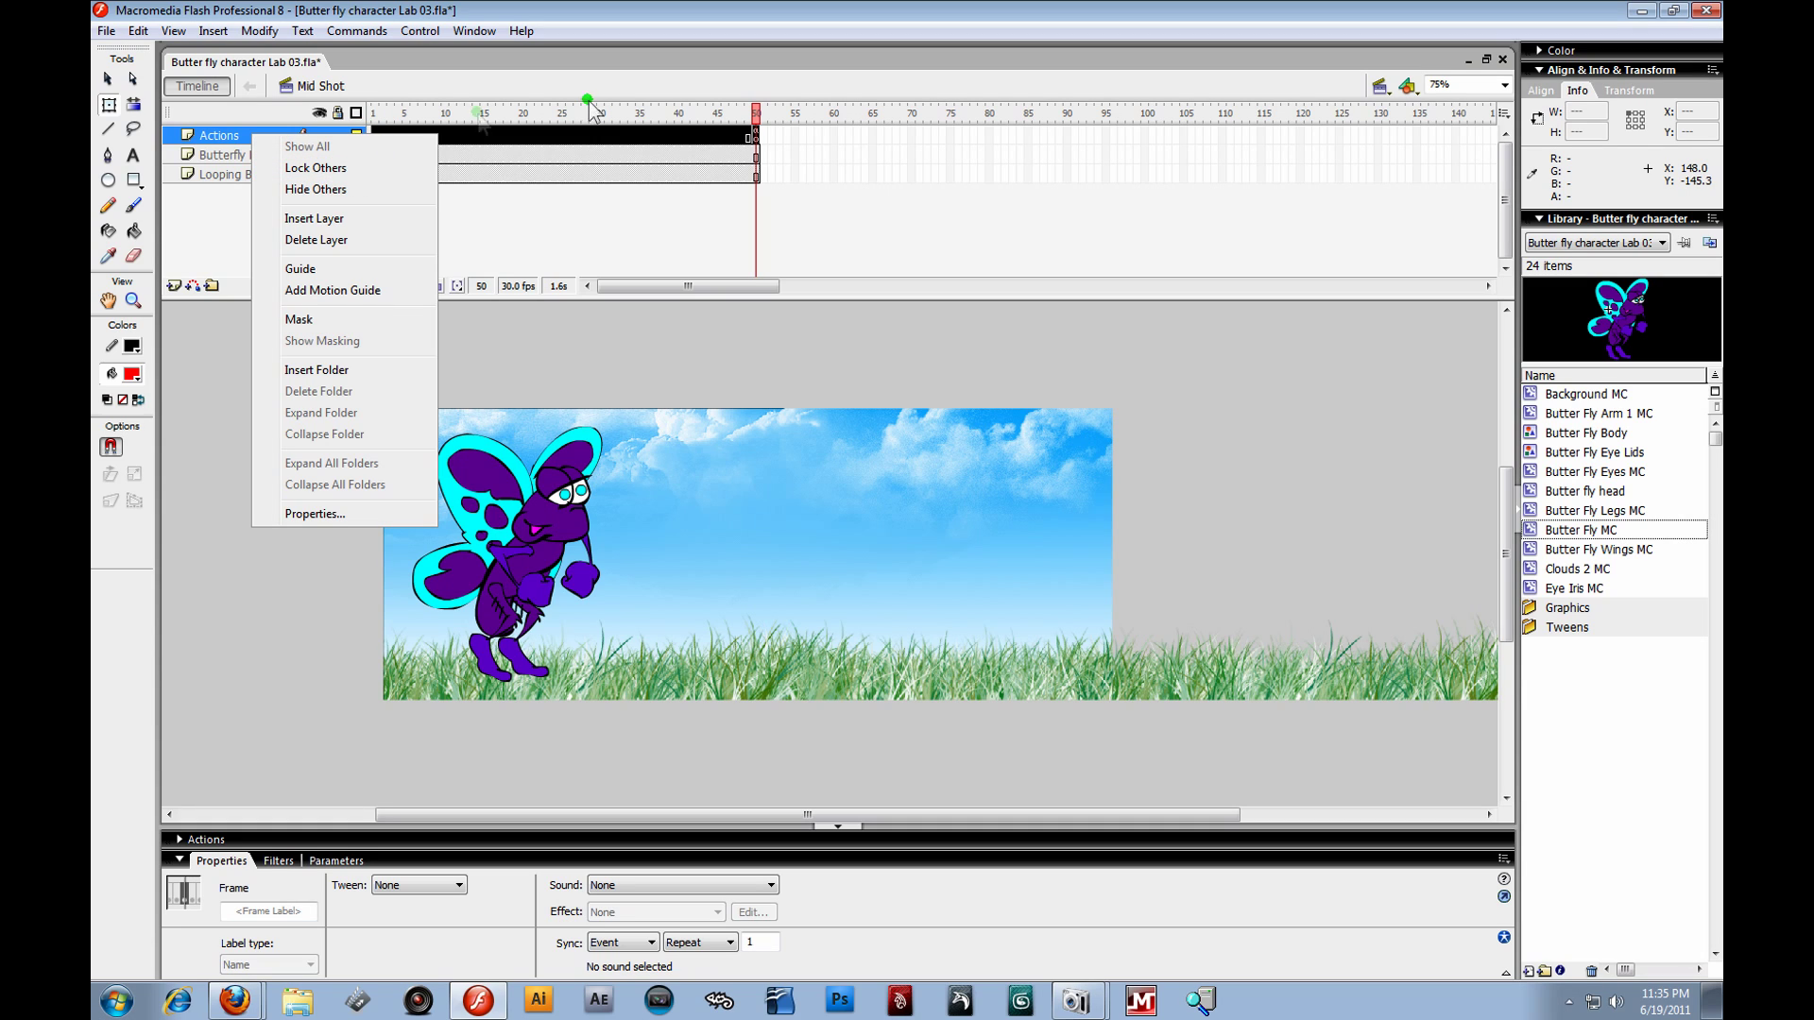
click(761, 166)
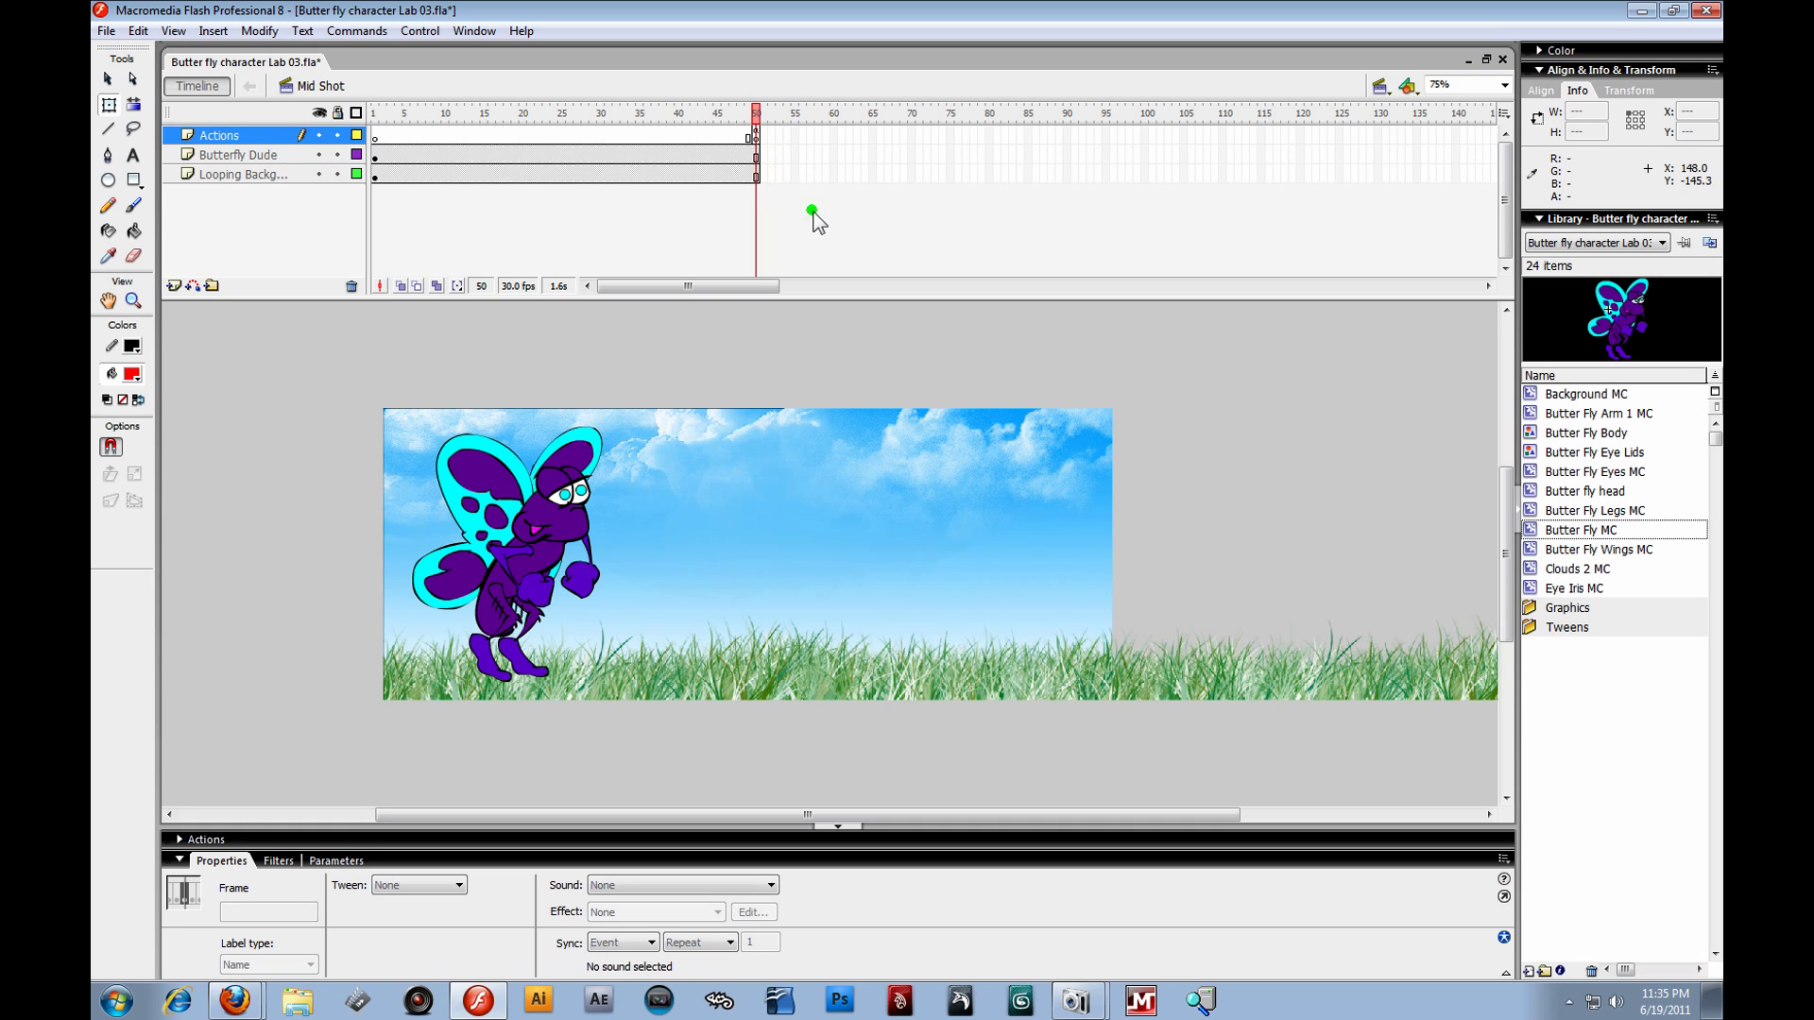
- Remove the keyframe at frame 50 from the Mid Shot scene's Actions layer
click(754, 132)
right_click(755, 135)
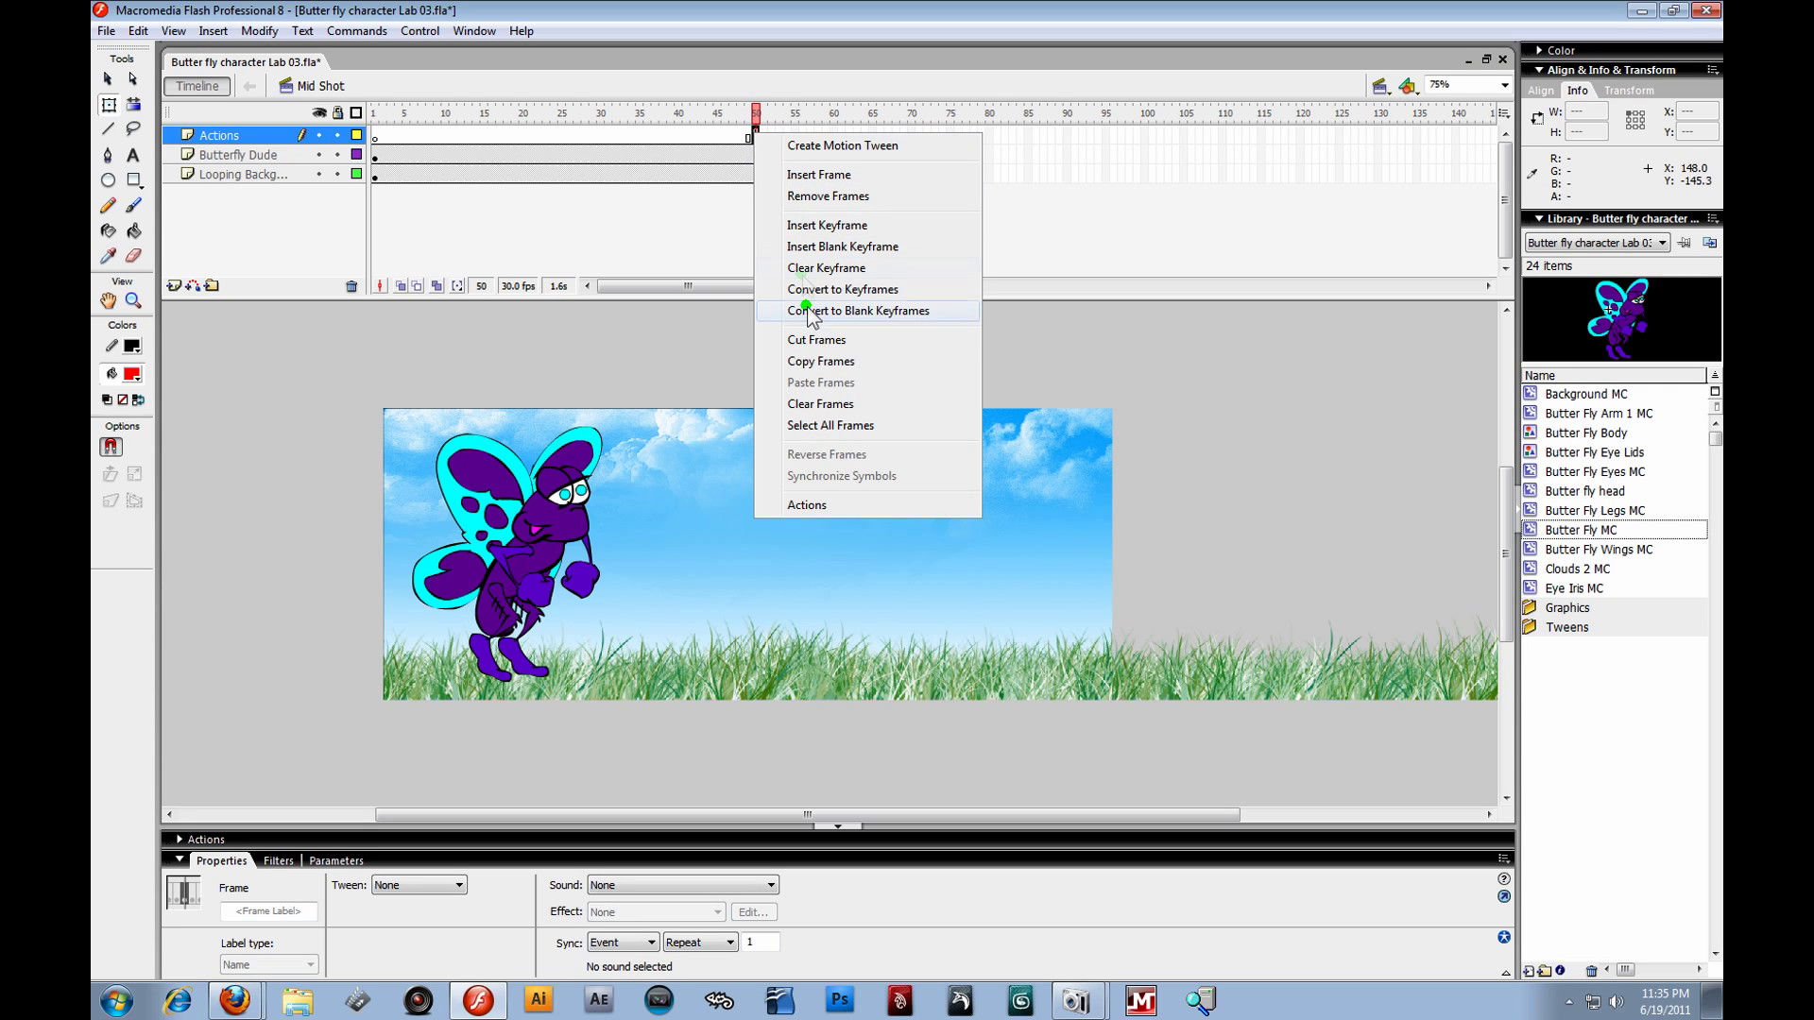
click(820, 198)
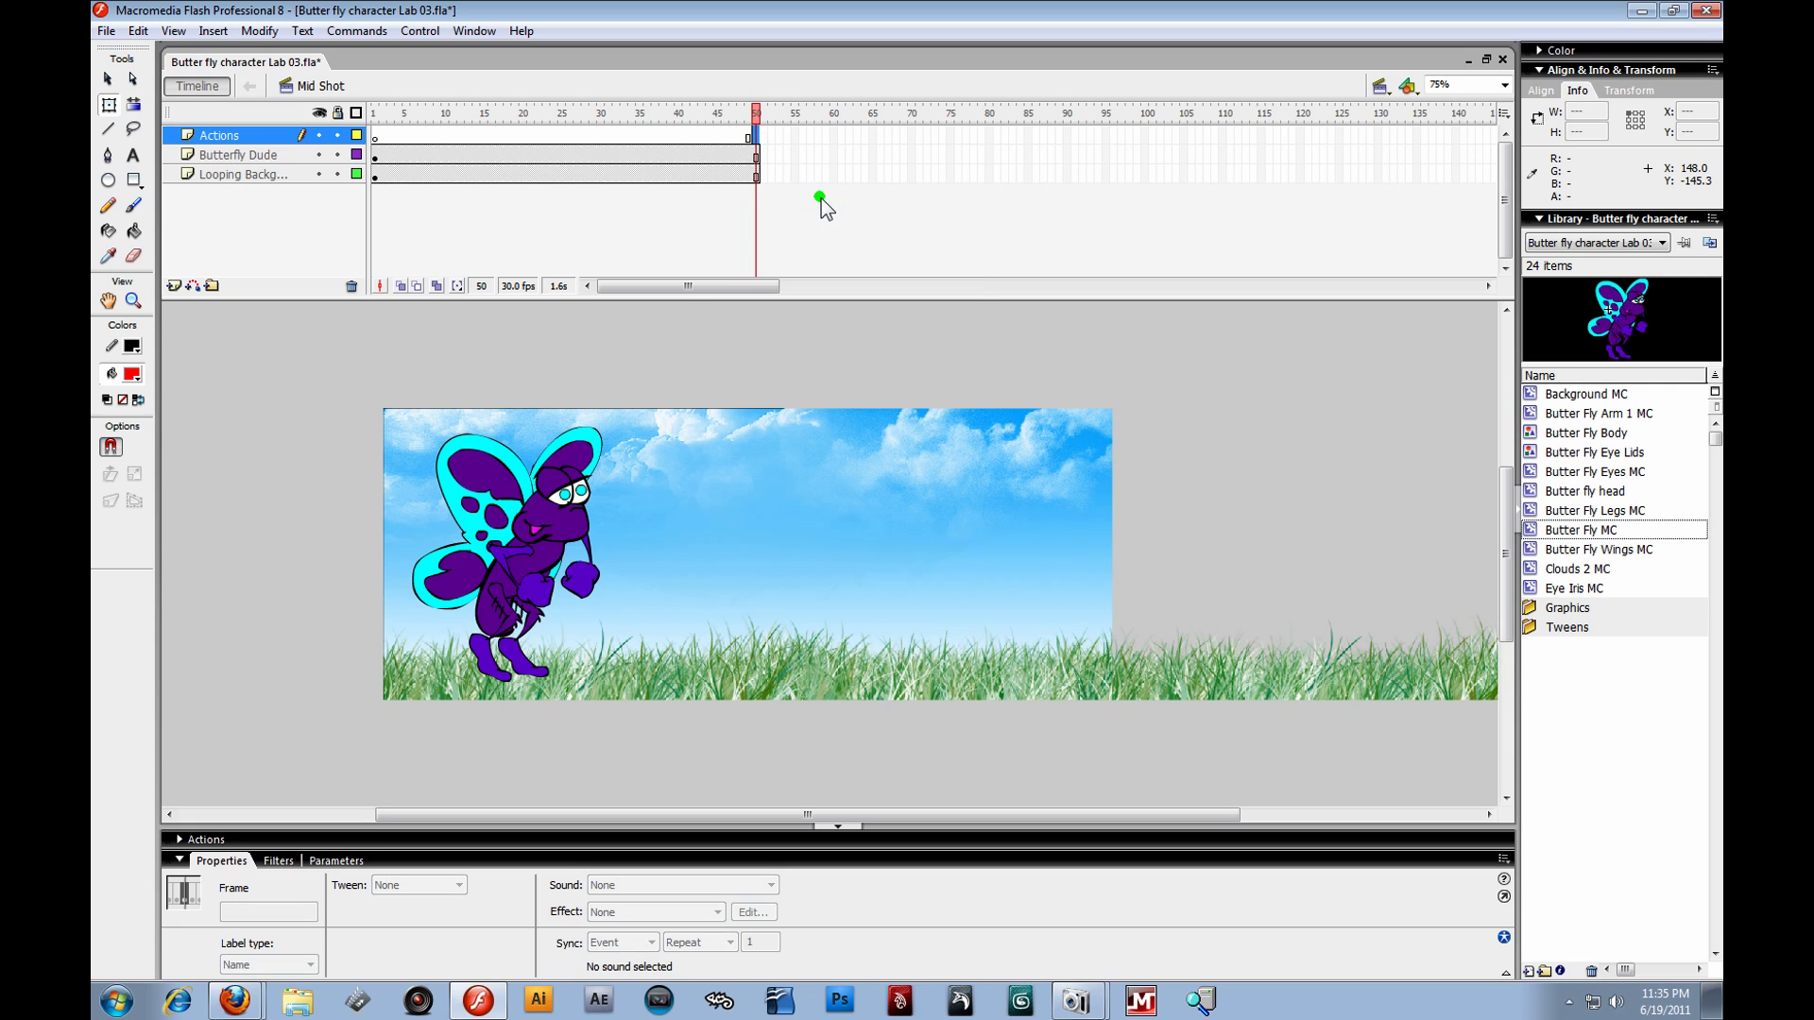
- Extend the Mid Shot scene's Butterfly Dude and Looping Background layers to frame 130
mouse_move(761, 118)
mouse_down()
mouse_move(283, 156)
mouse_move(756, 148)
mouse_up()
drag(762, 121, 831, 149)
drag(763, 150, 1138, 172)
drag(1307, 182, 1379, 180)
right_click(1379, 171)
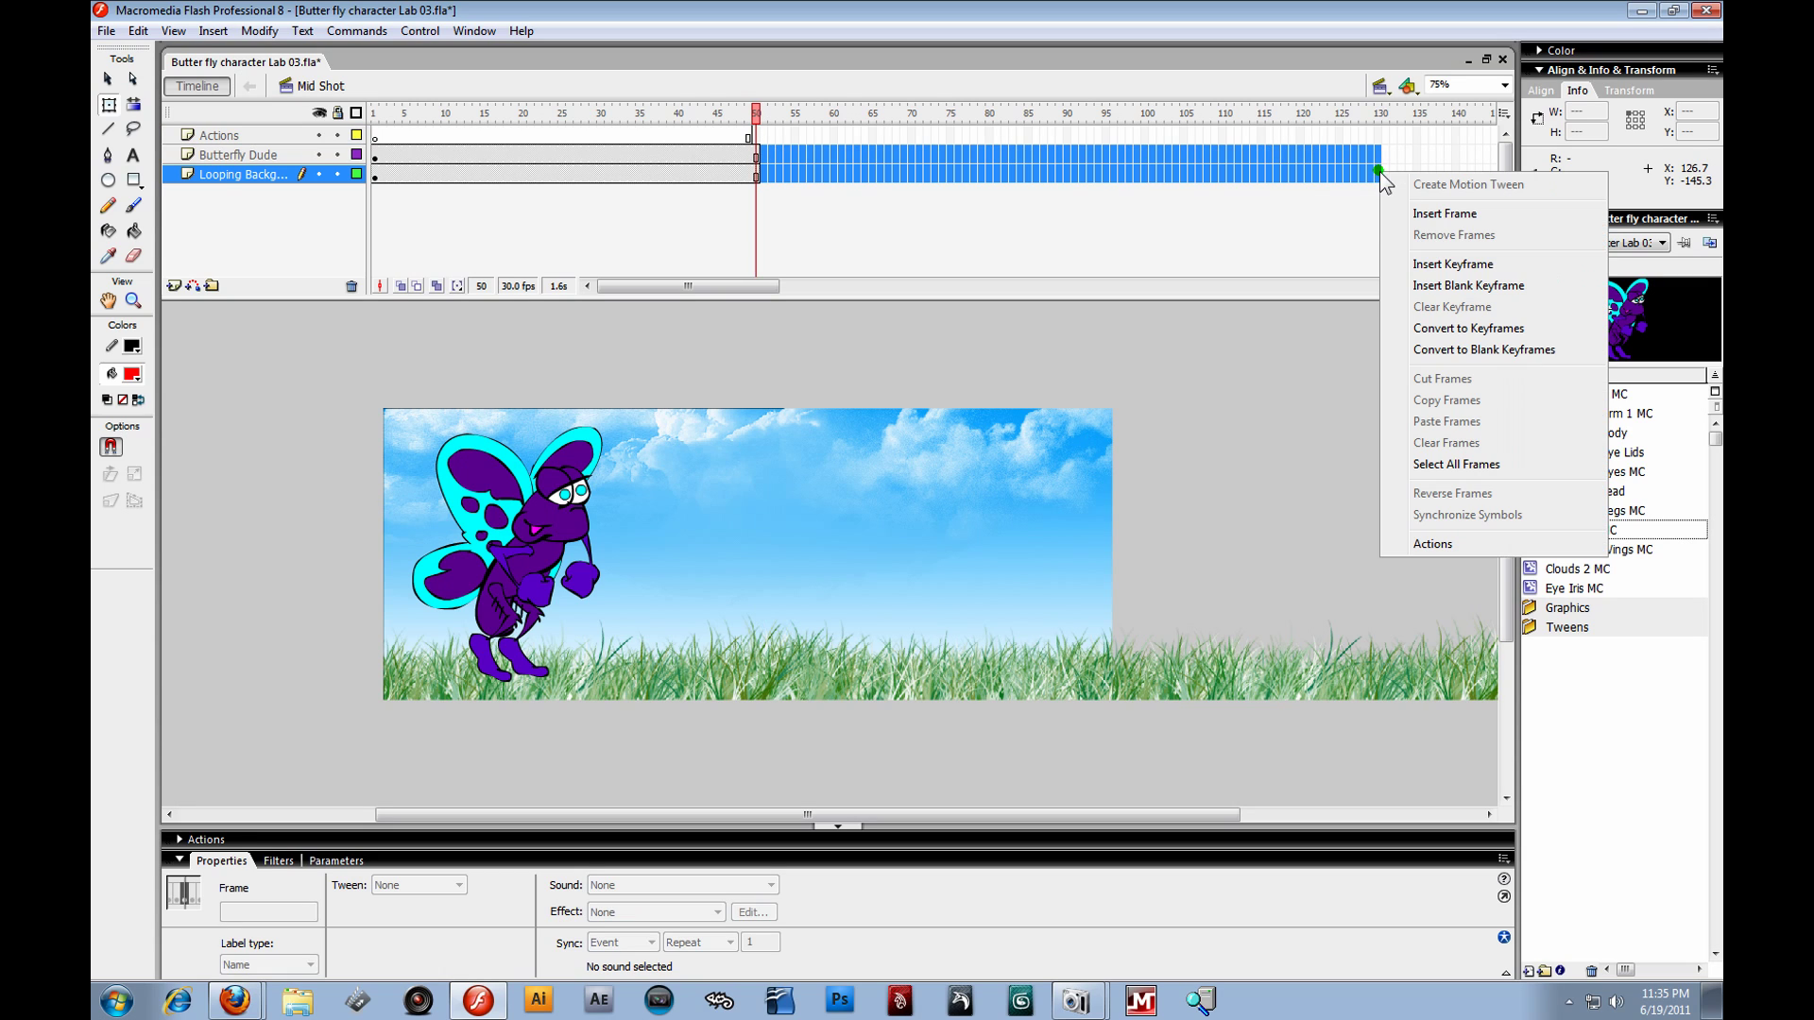
click(1438, 214)
click(644, 165)
drag(376, 178, 1377, 179)
- Examine the Close up scene's timeline and the keyframe at frame 130 of its Actions layer
click(1381, 86)
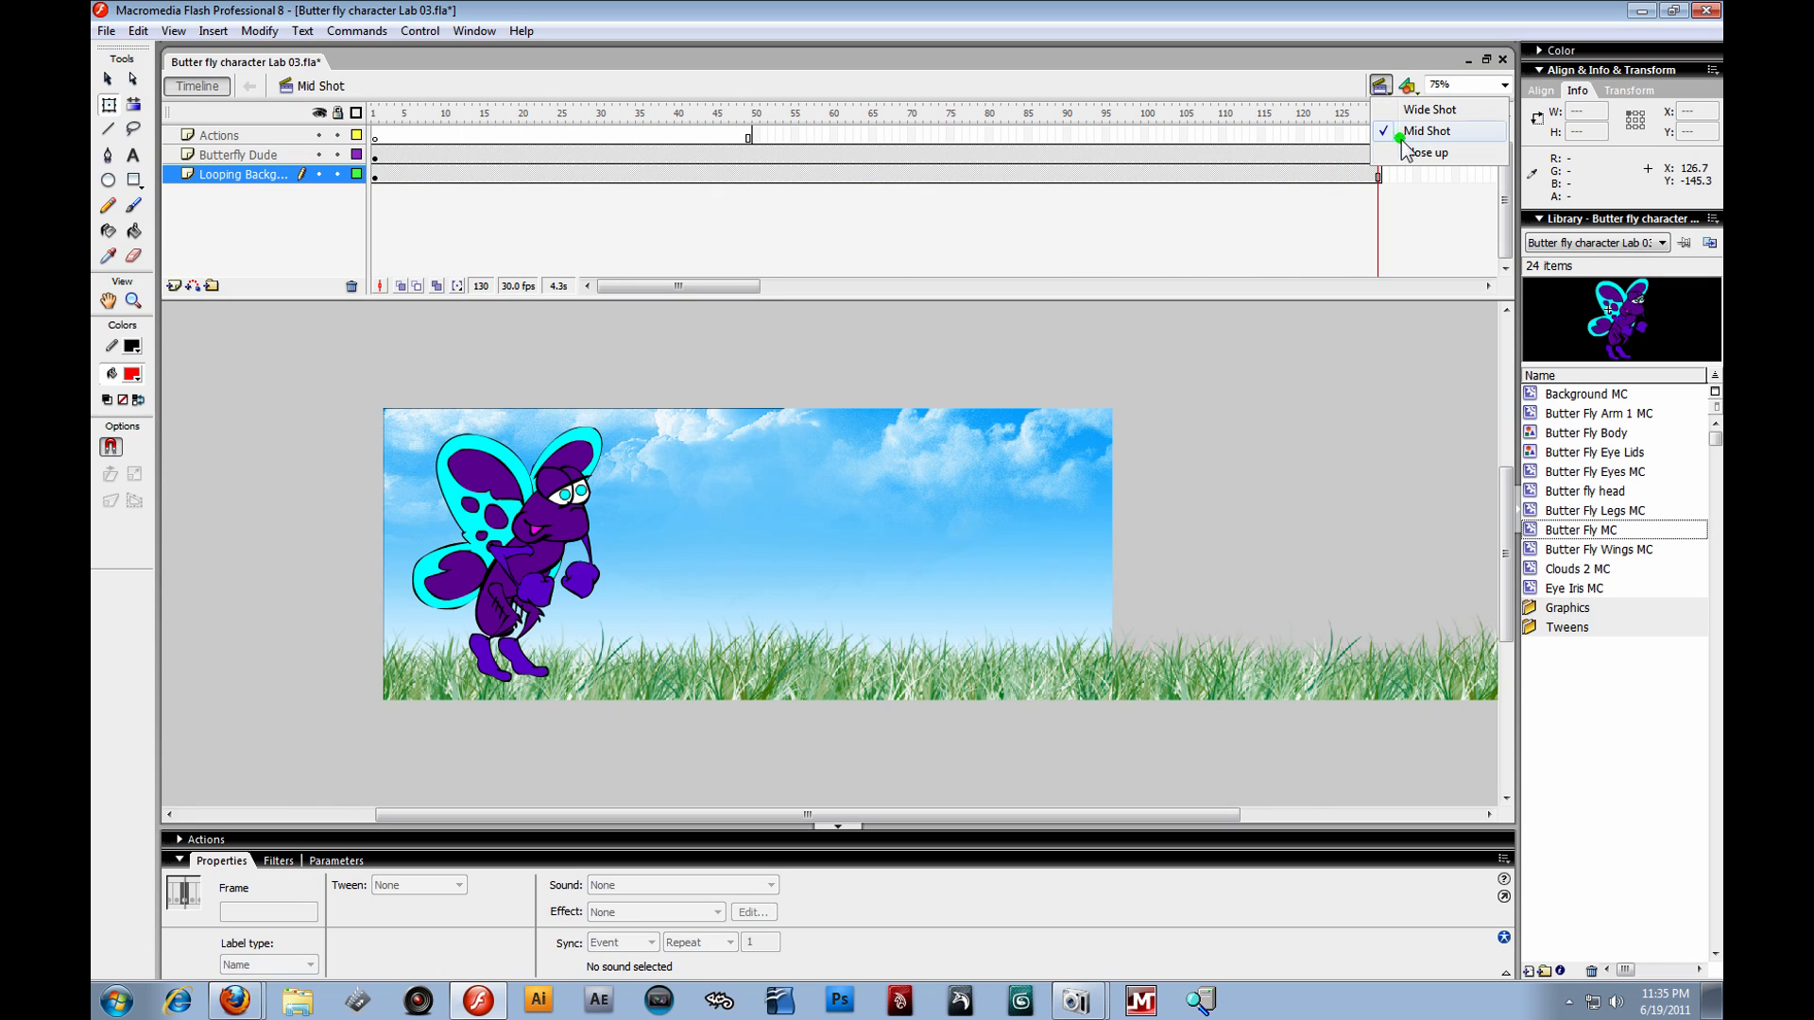
click(1424, 152)
drag(374, 117, 1414, 177)
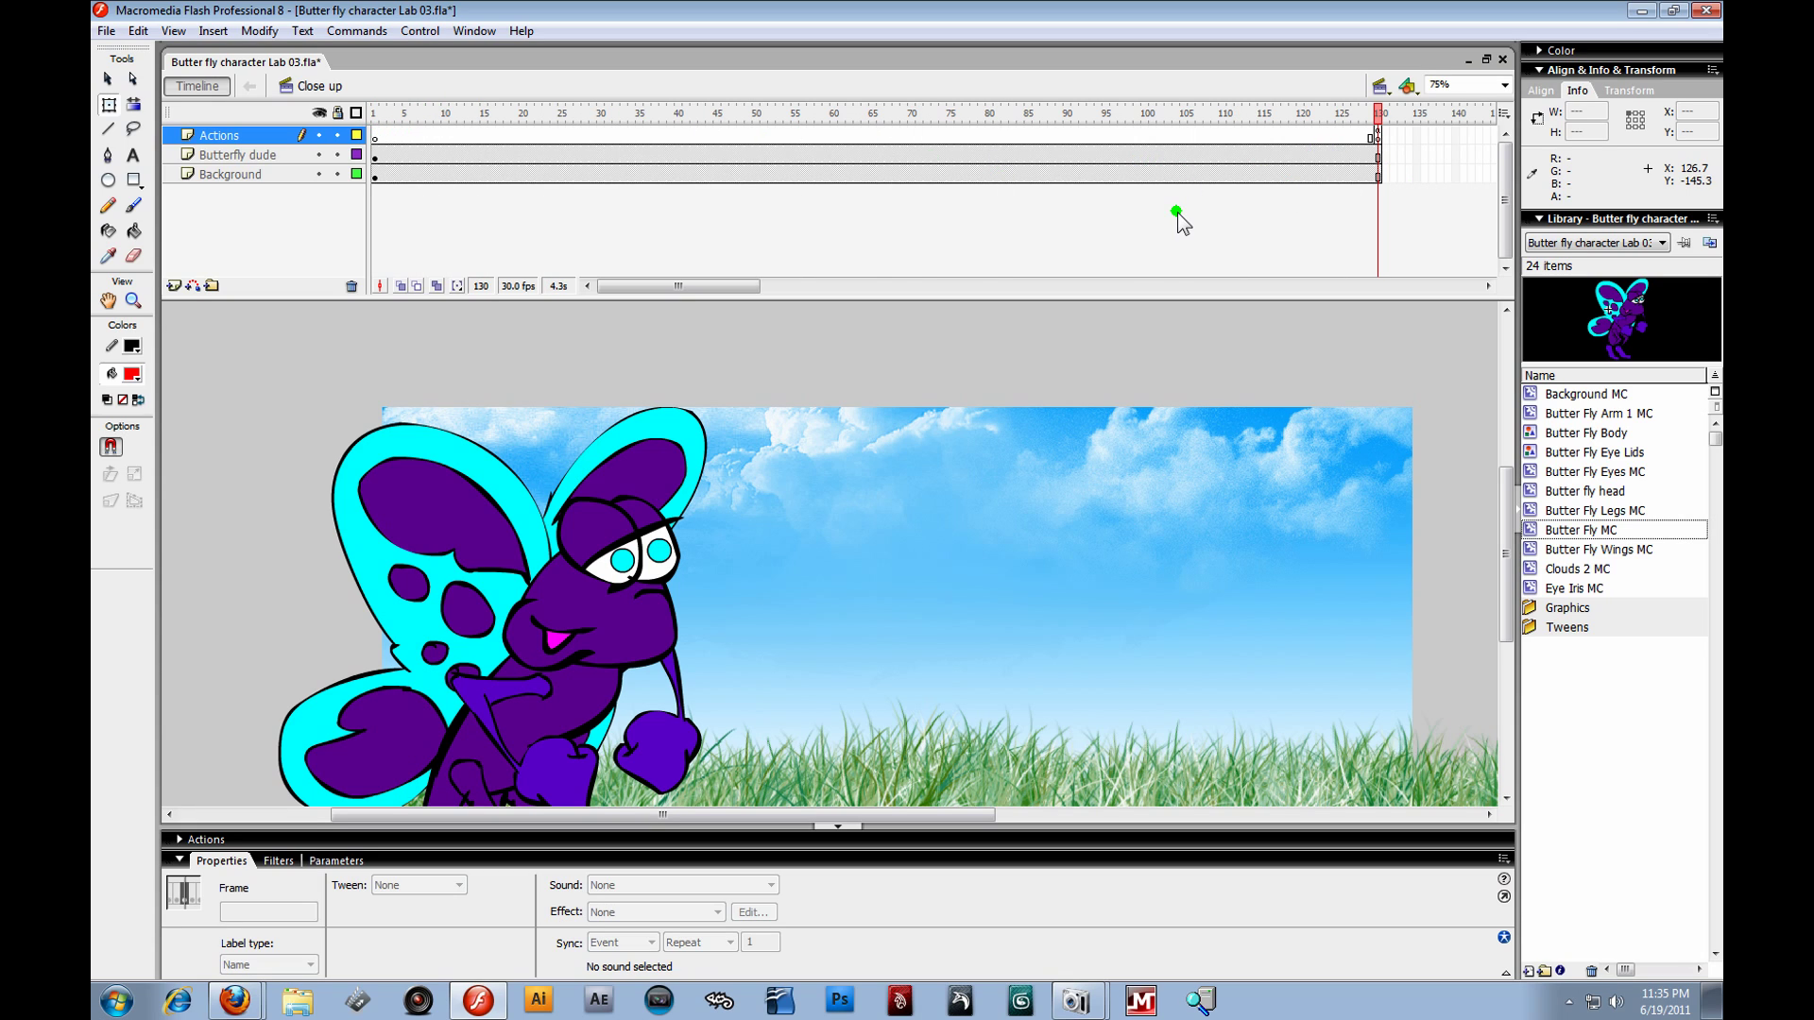
click(1379, 132)
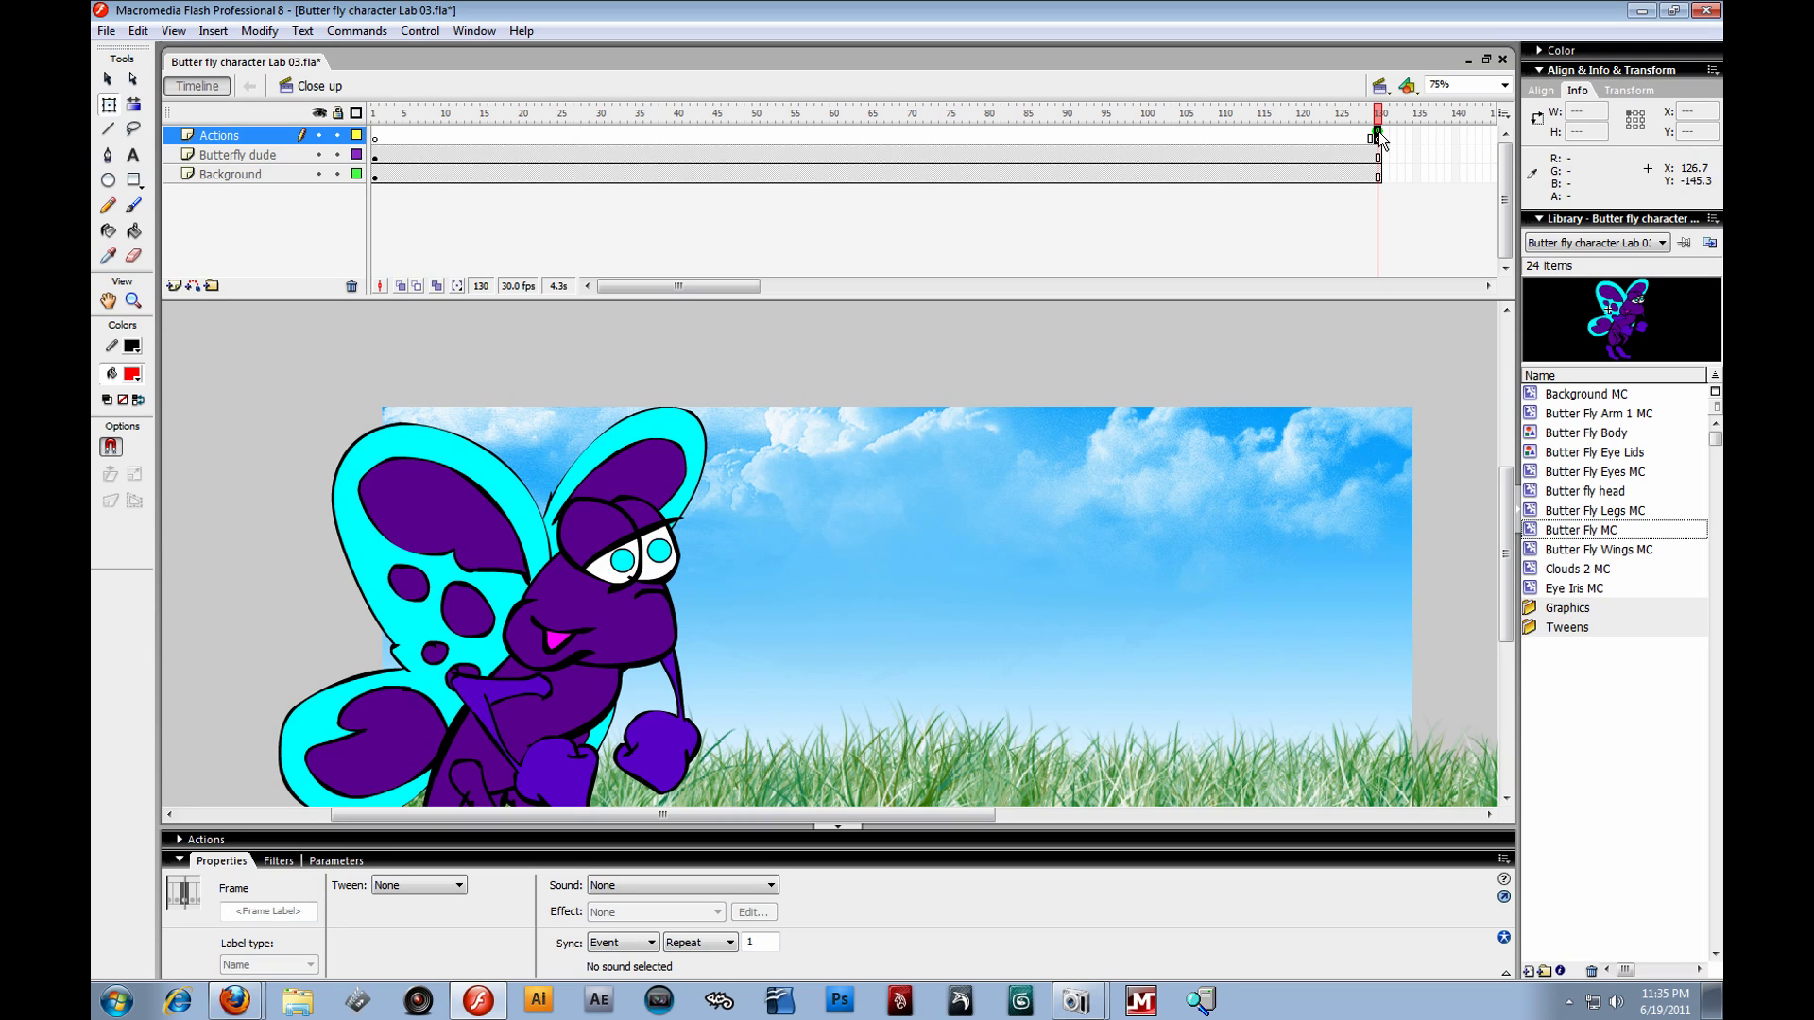
click(1343, 206)
mouse_move(1378, 114)
mouse_down()
mouse_move(1248, 129)
mouse_move(1380, 130)
mouse_up()
click(1379, 133)
click(1380, 87)
click(1384, 144)
- Preview the movie as a published SWF, watch its playback, and close the preview window
click(106, 30)
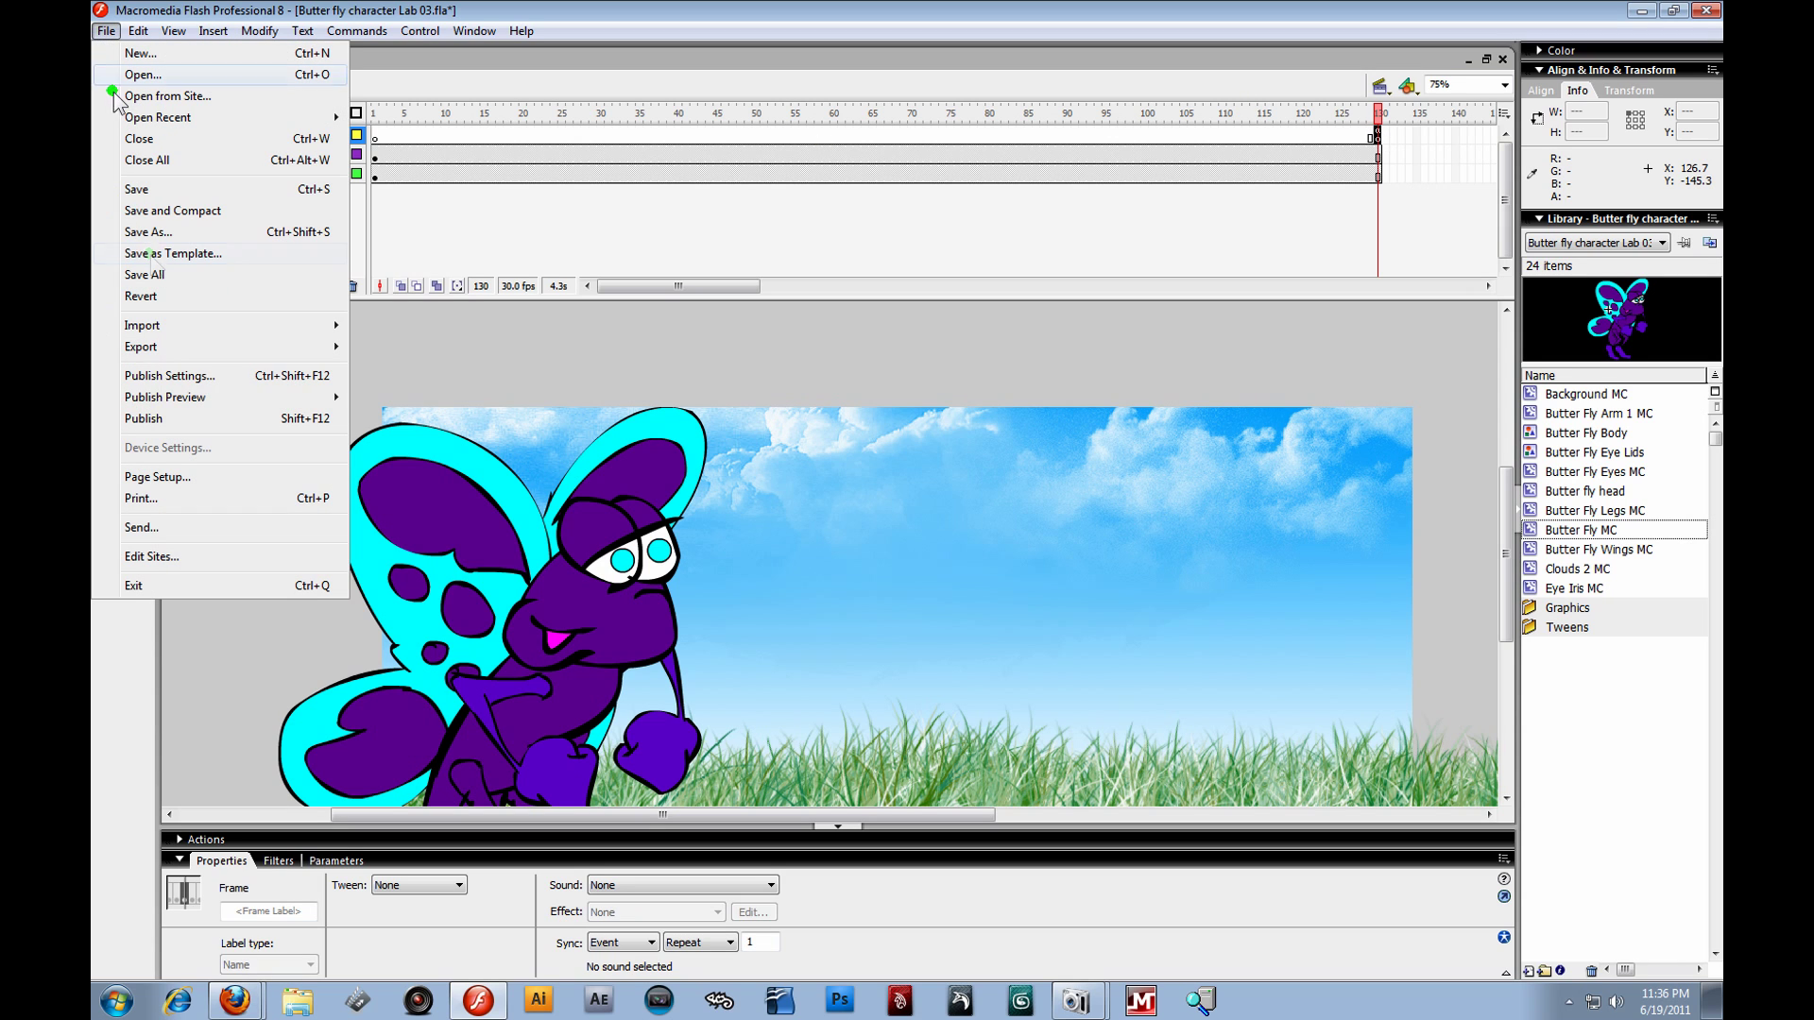
mouse_move(217, 399)
click(457, 422)
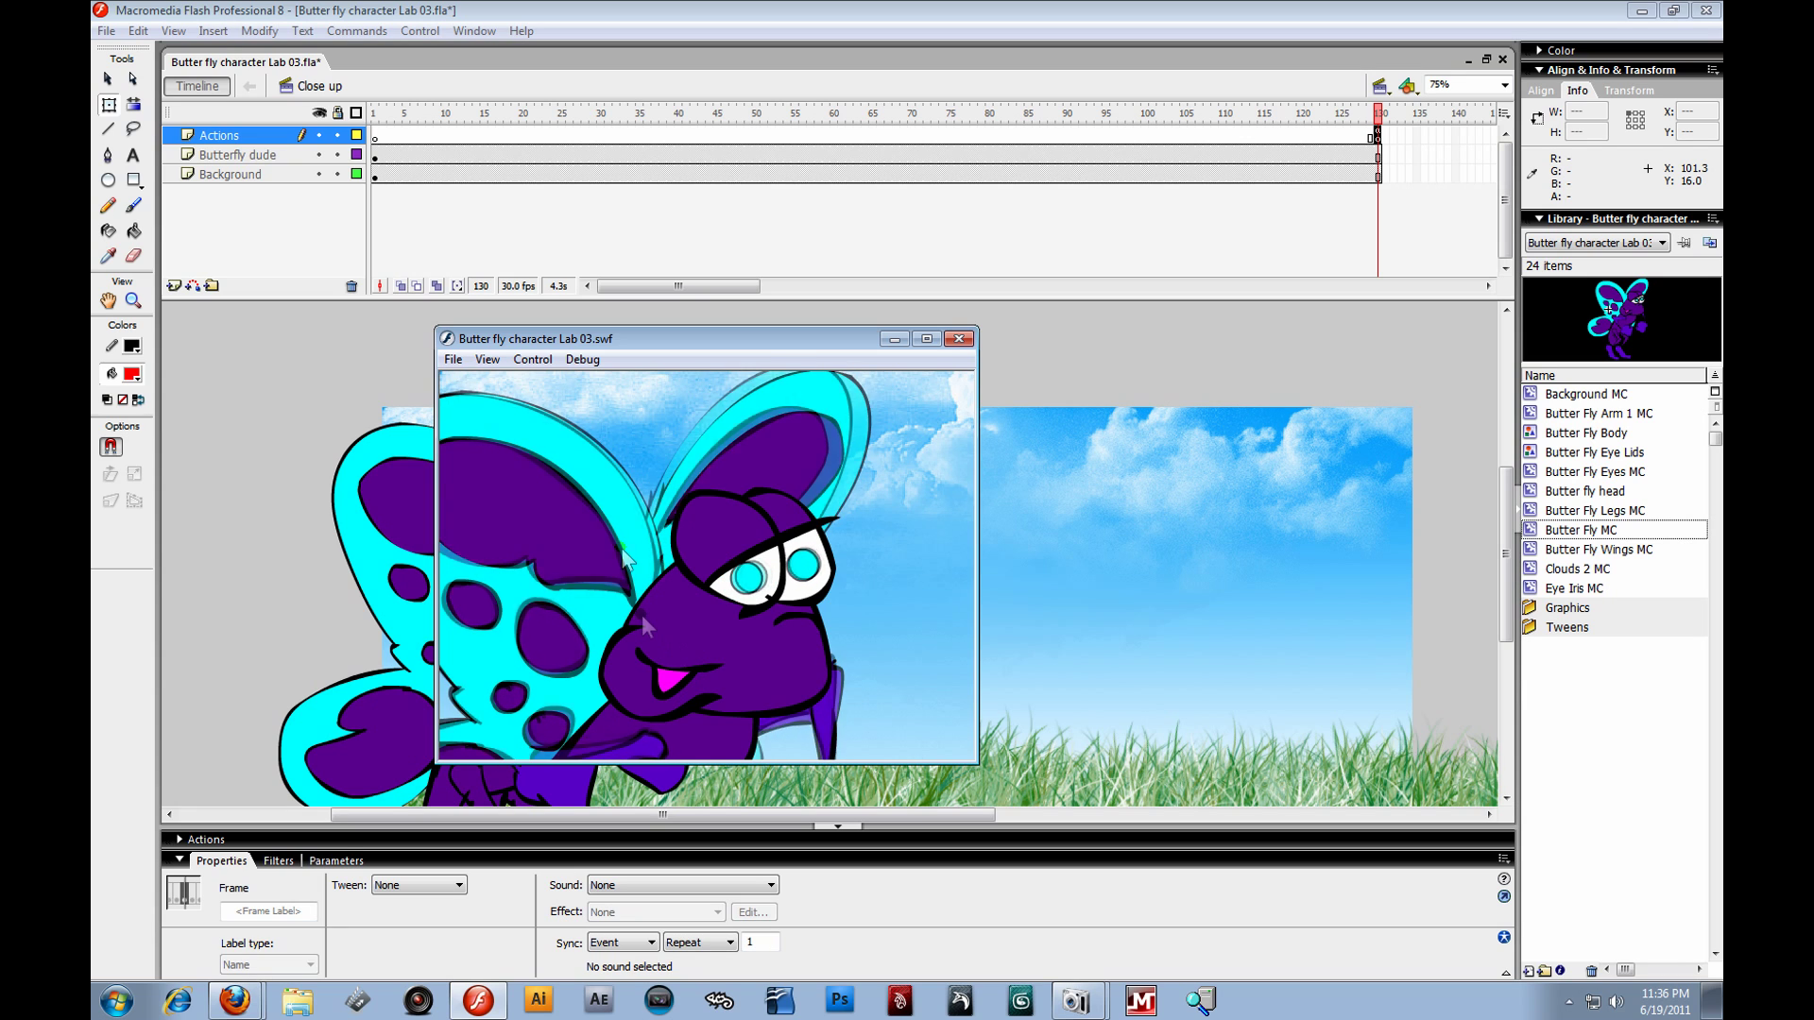
drag(769, 344, 937, 340)
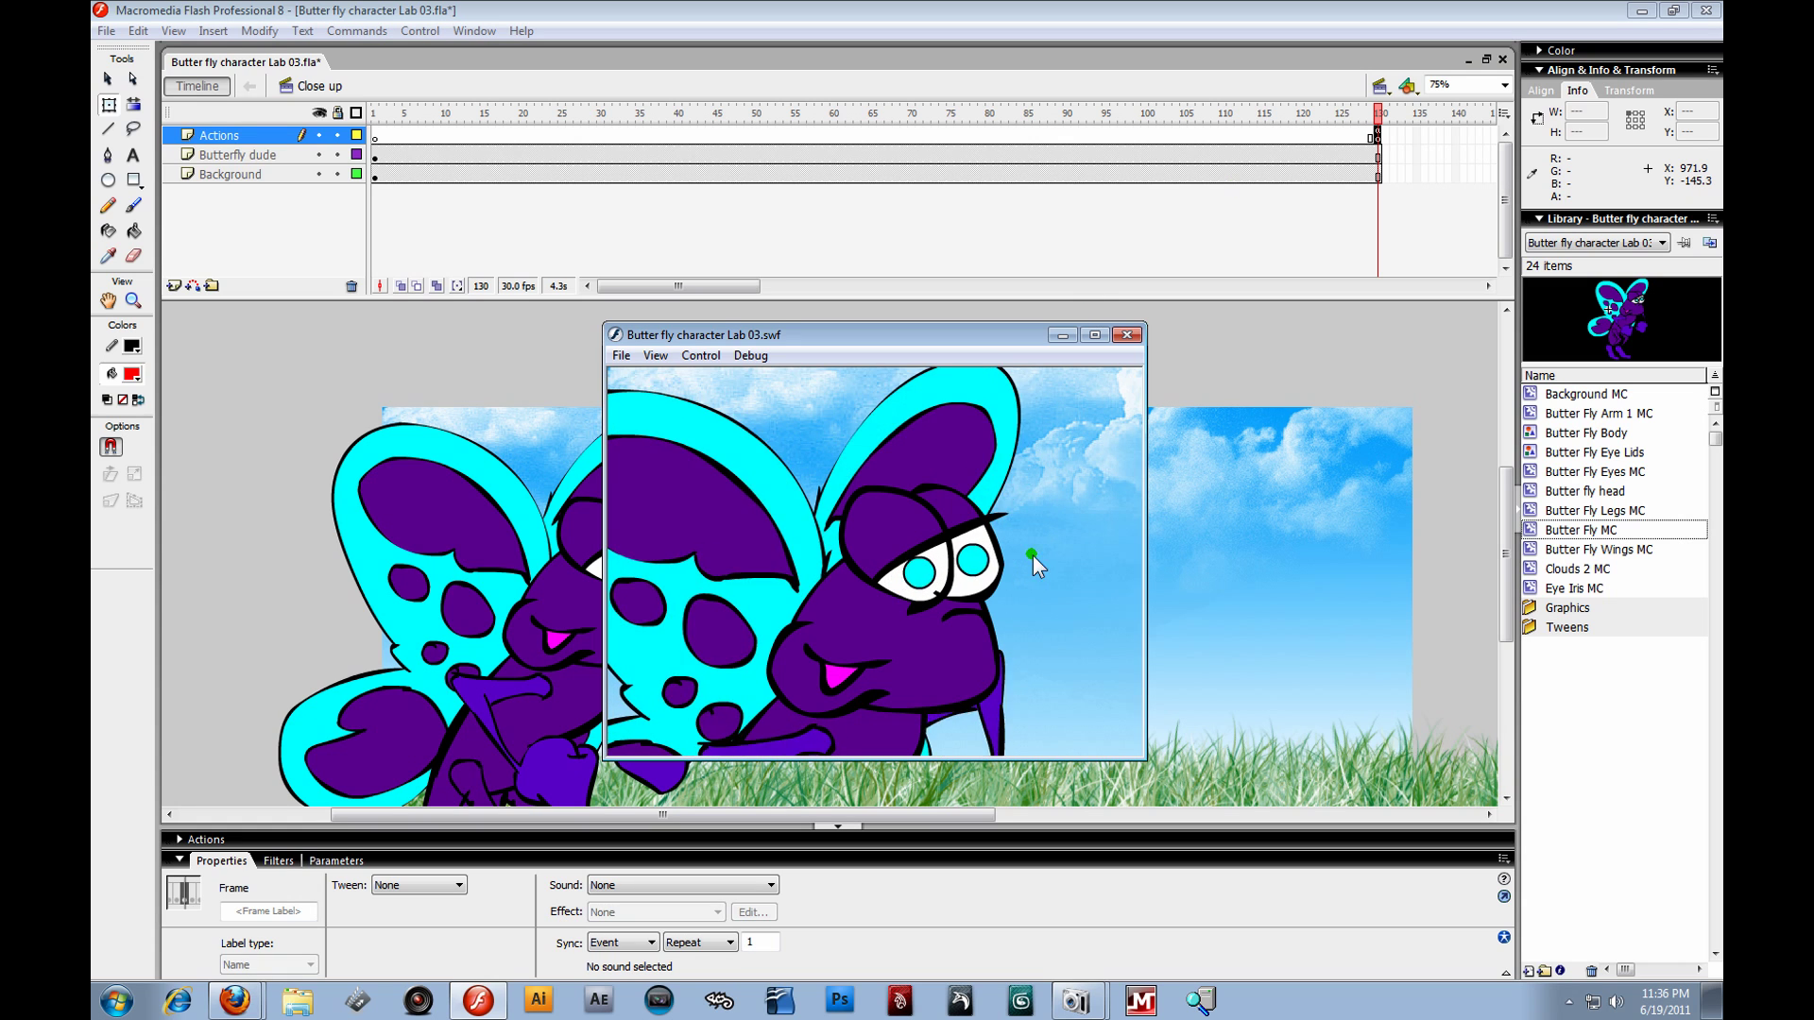
click(1127, 335)
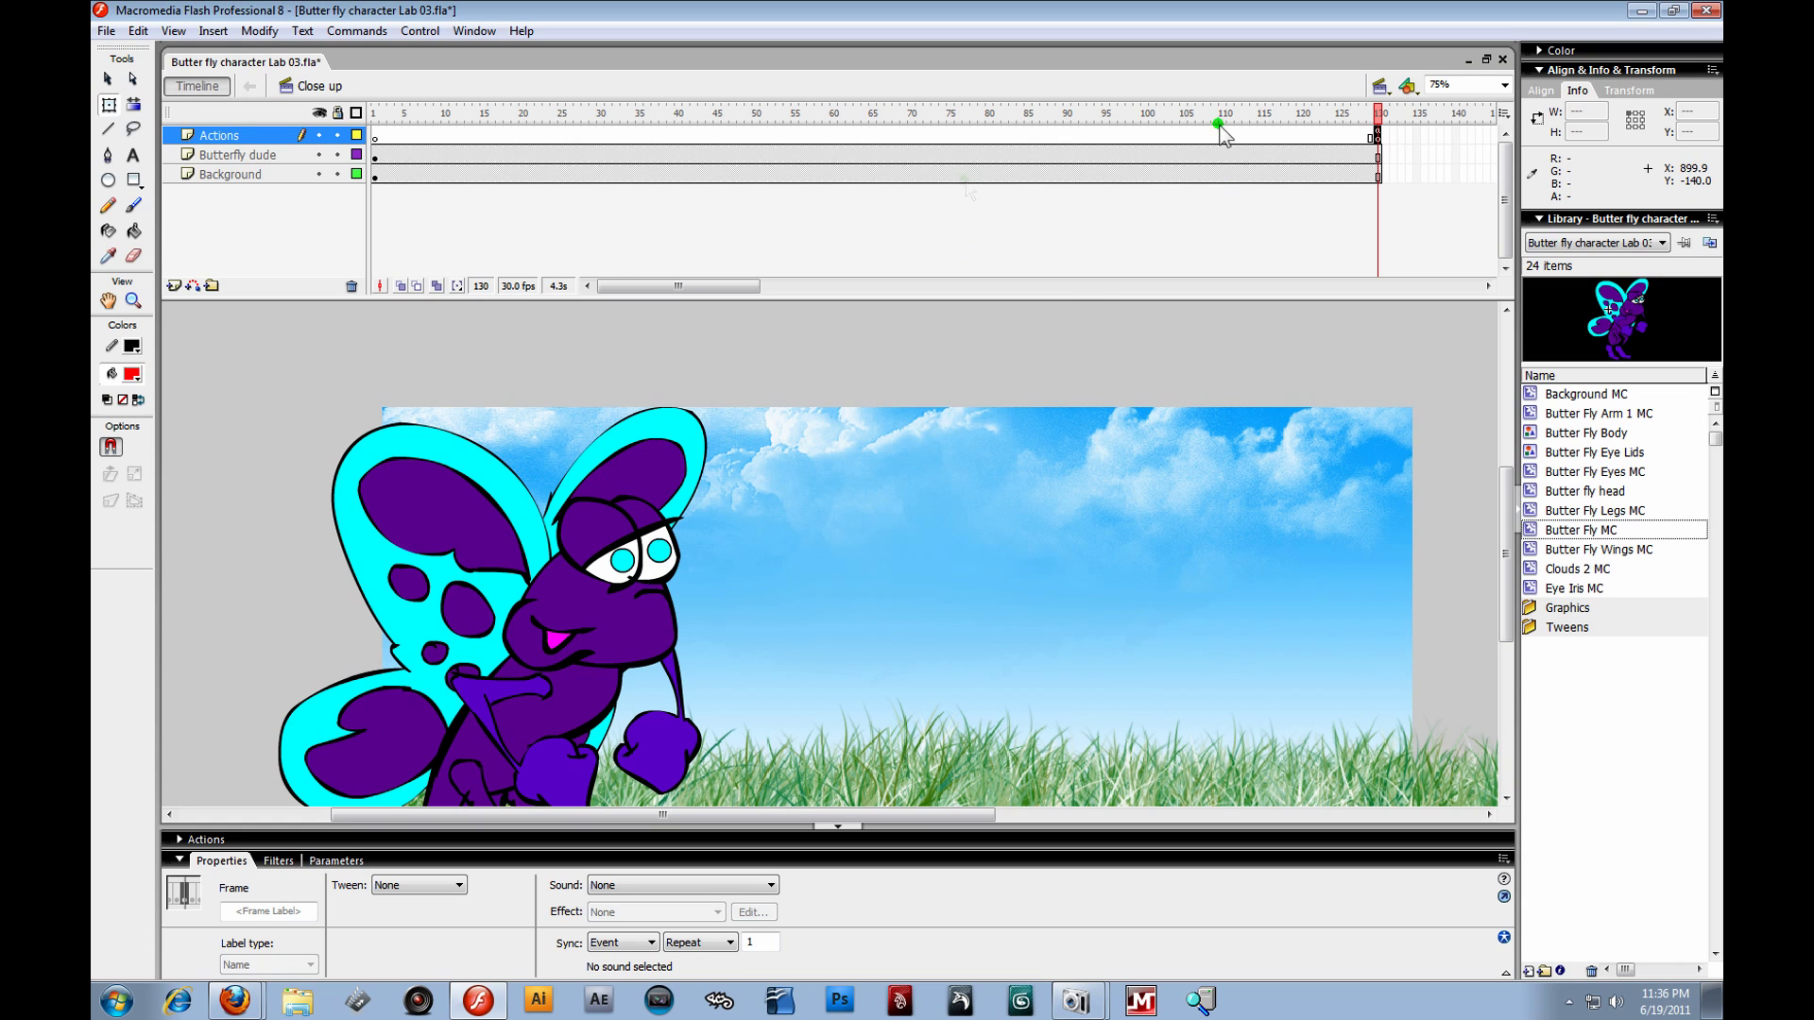
- Remove the keyframe at frame 130 from the Close up scene's Actions layer and rewind to frame 1
click(1376, 135)
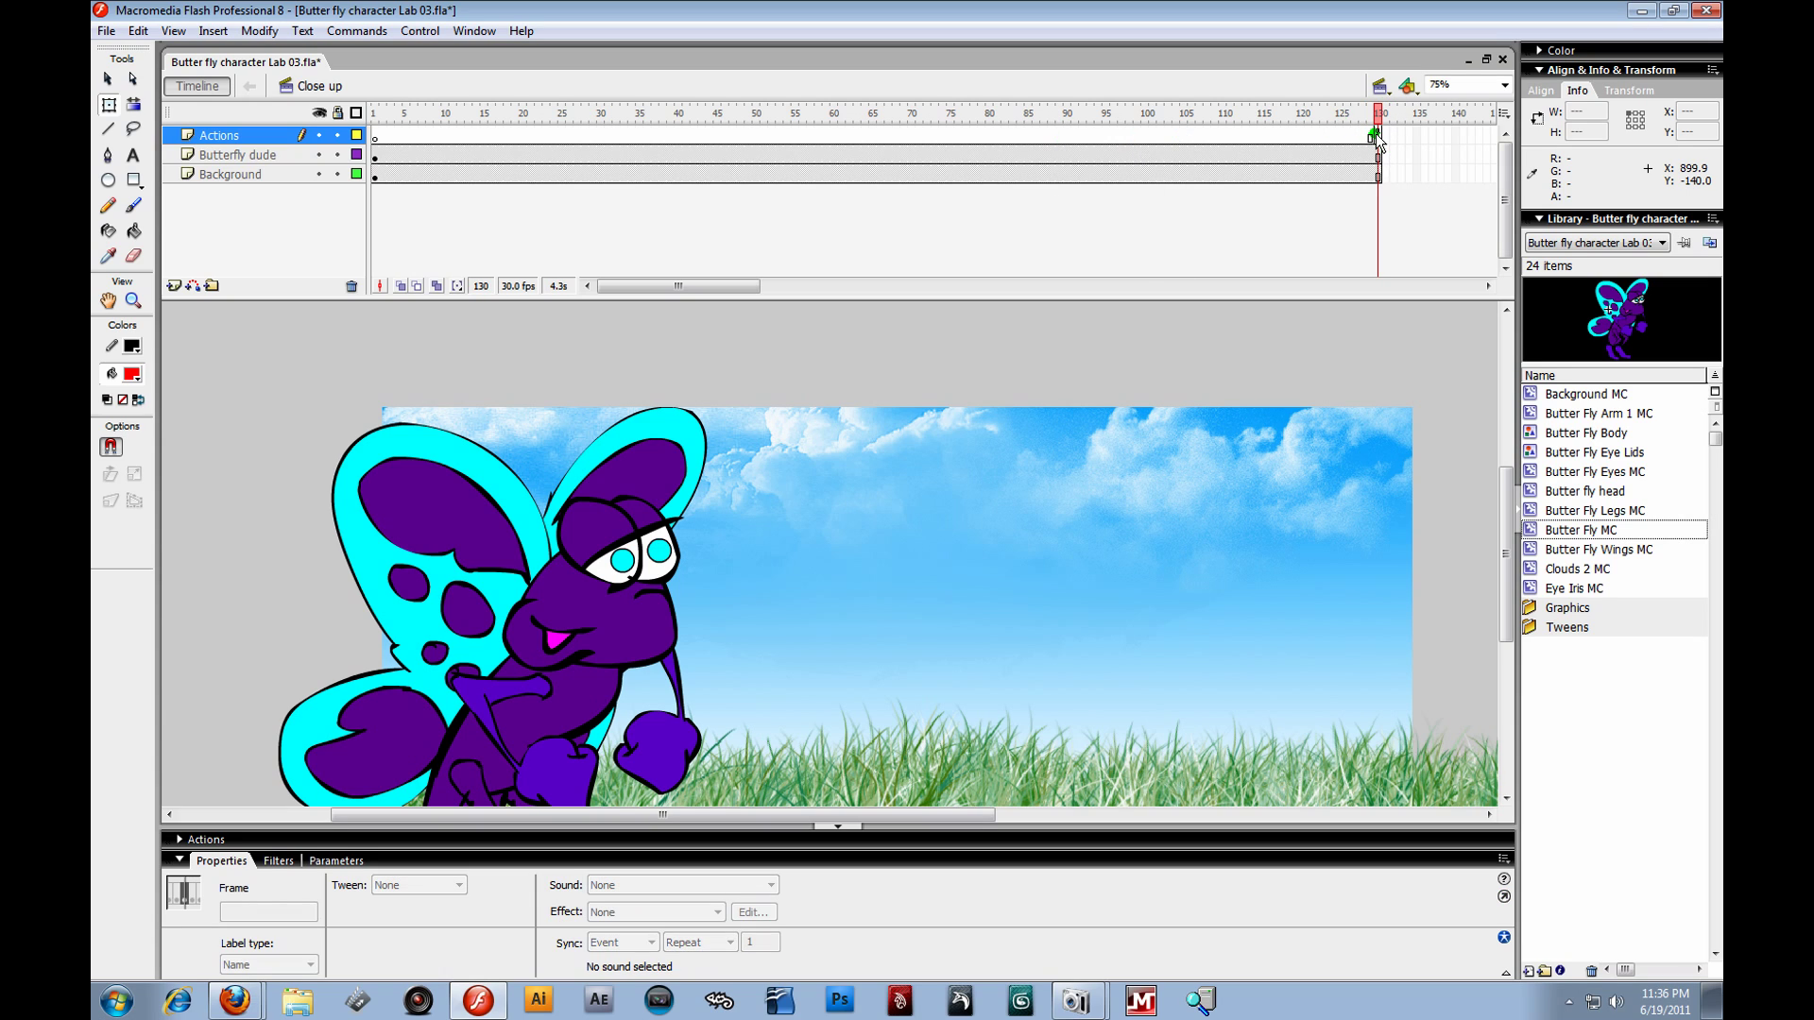
right_click(1375, 134)
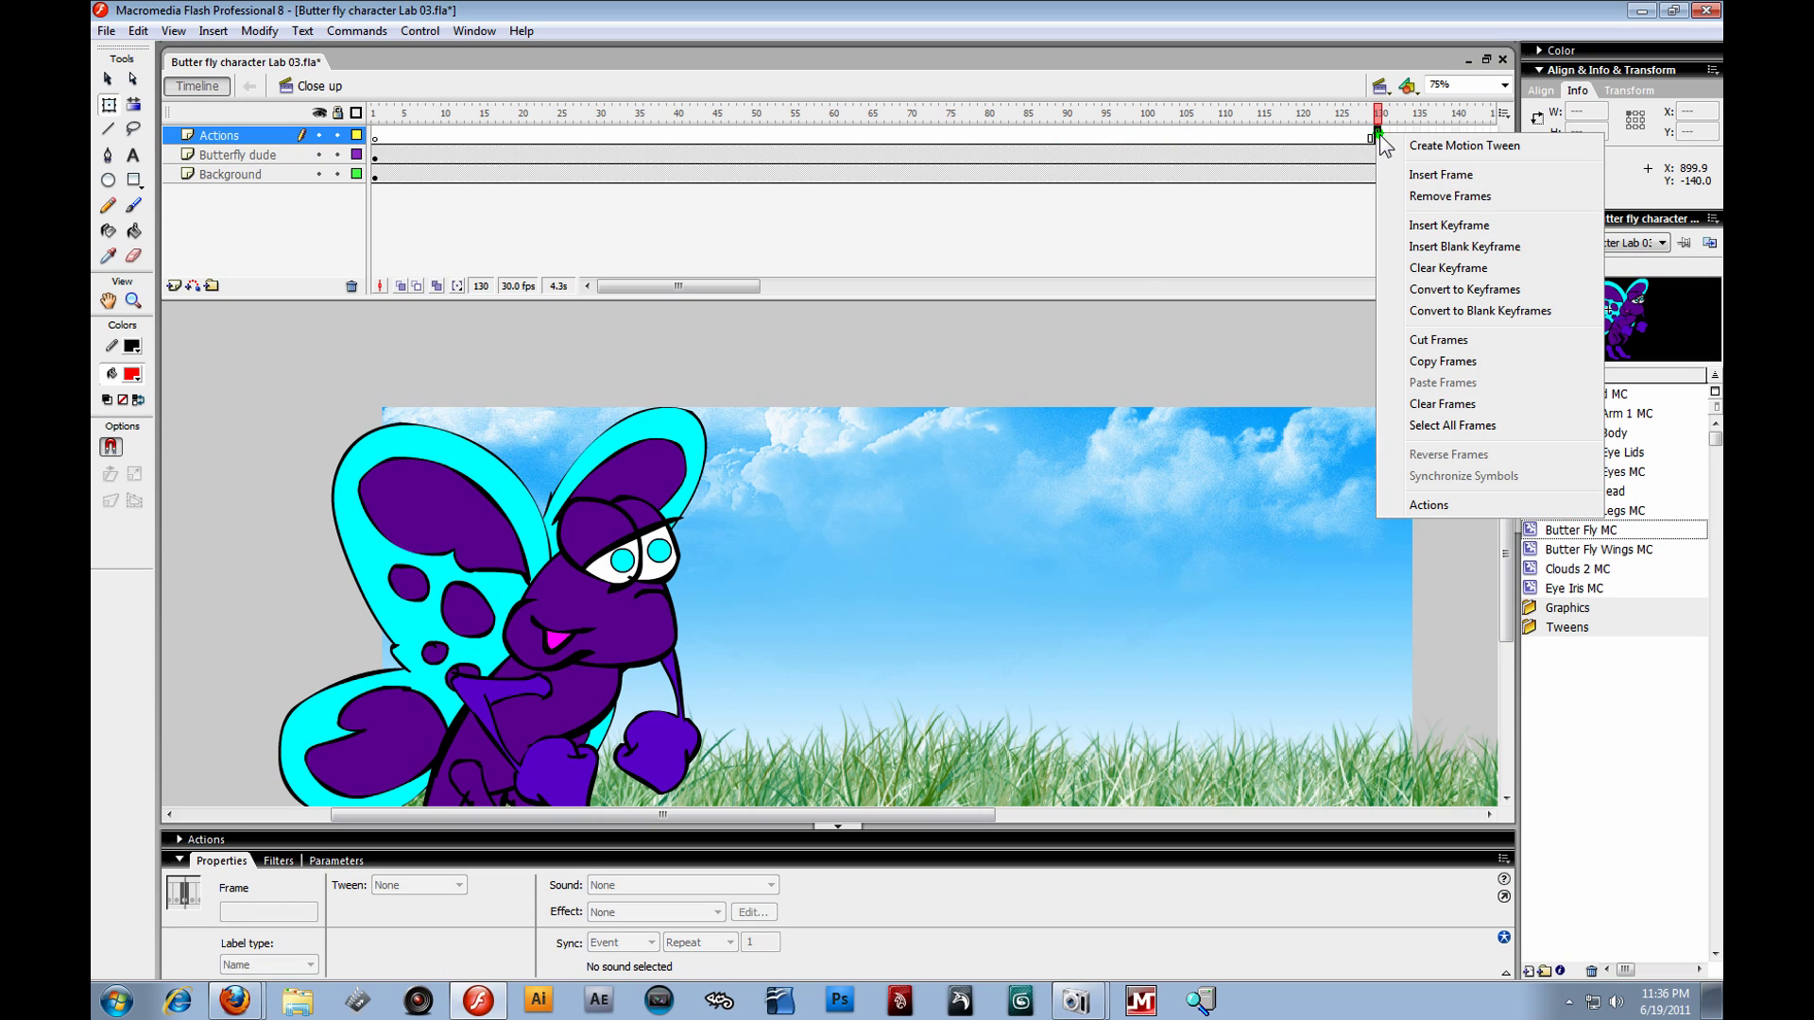
click(1451, 196)
drag(1381, 121, 335, 372)
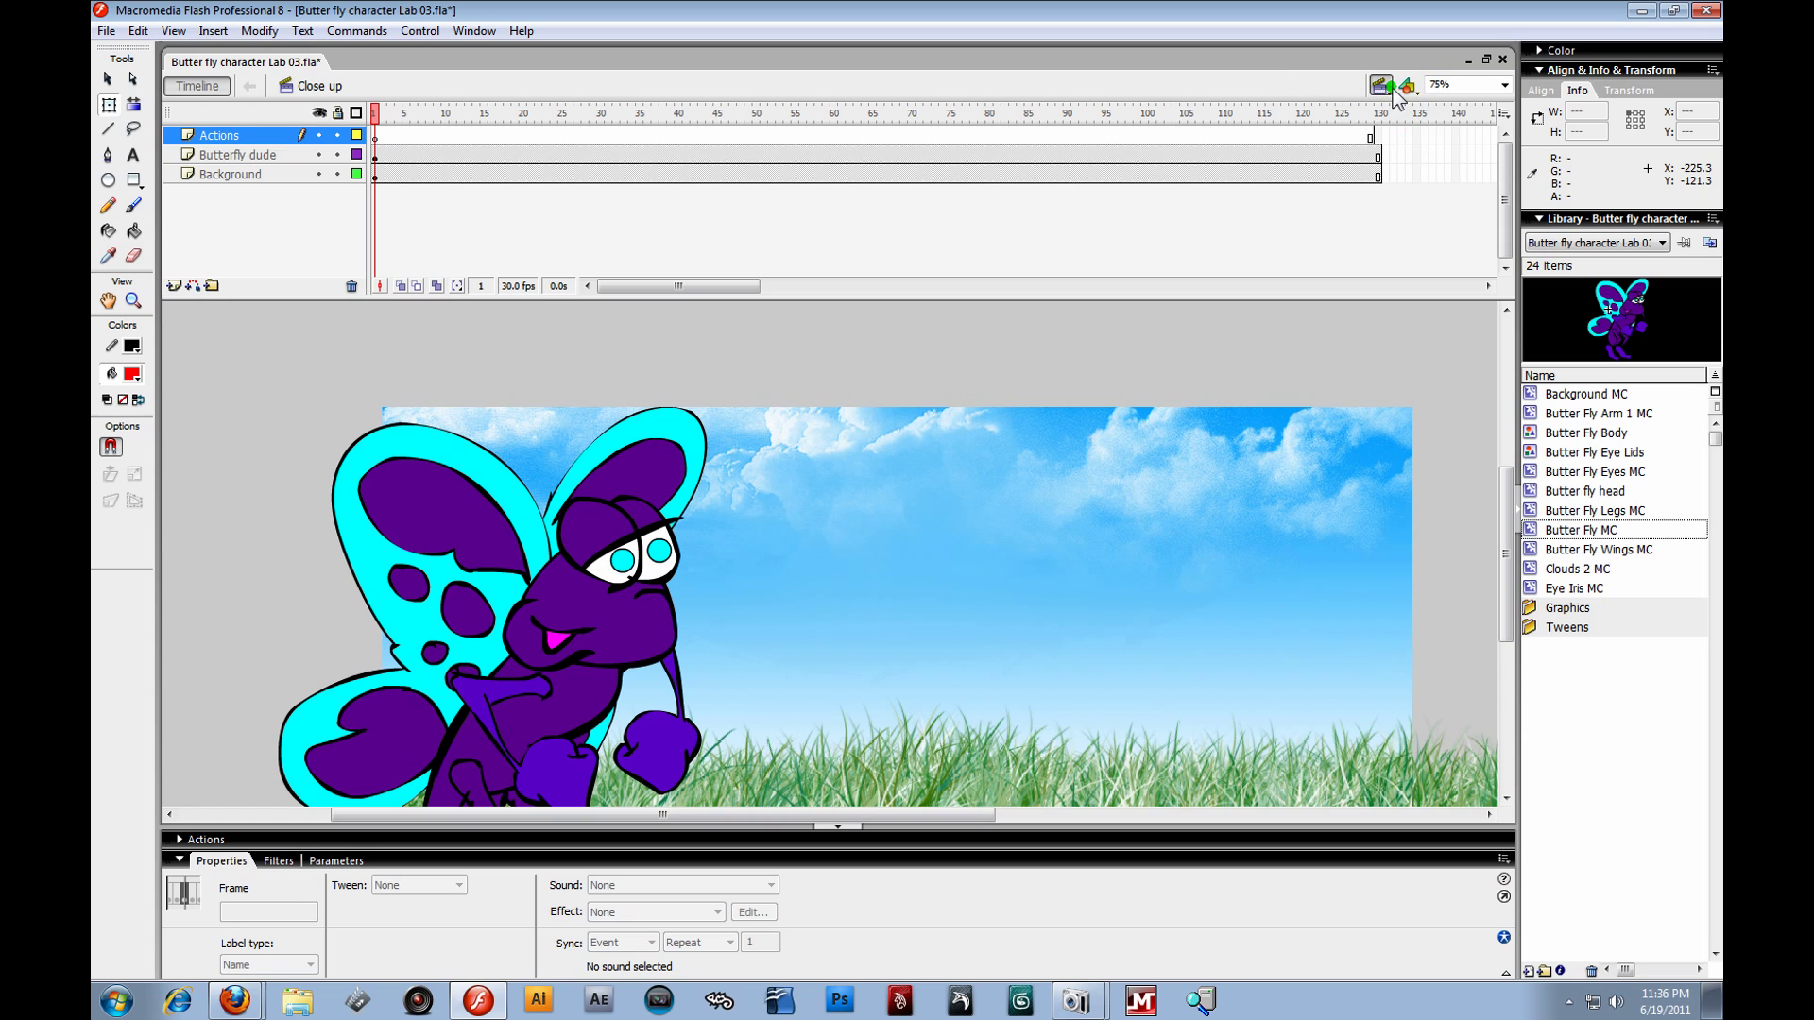
- Switch to the Wide Shot scene, preview the whole movie as a published SWF, and close the preview
click(1422, 111)
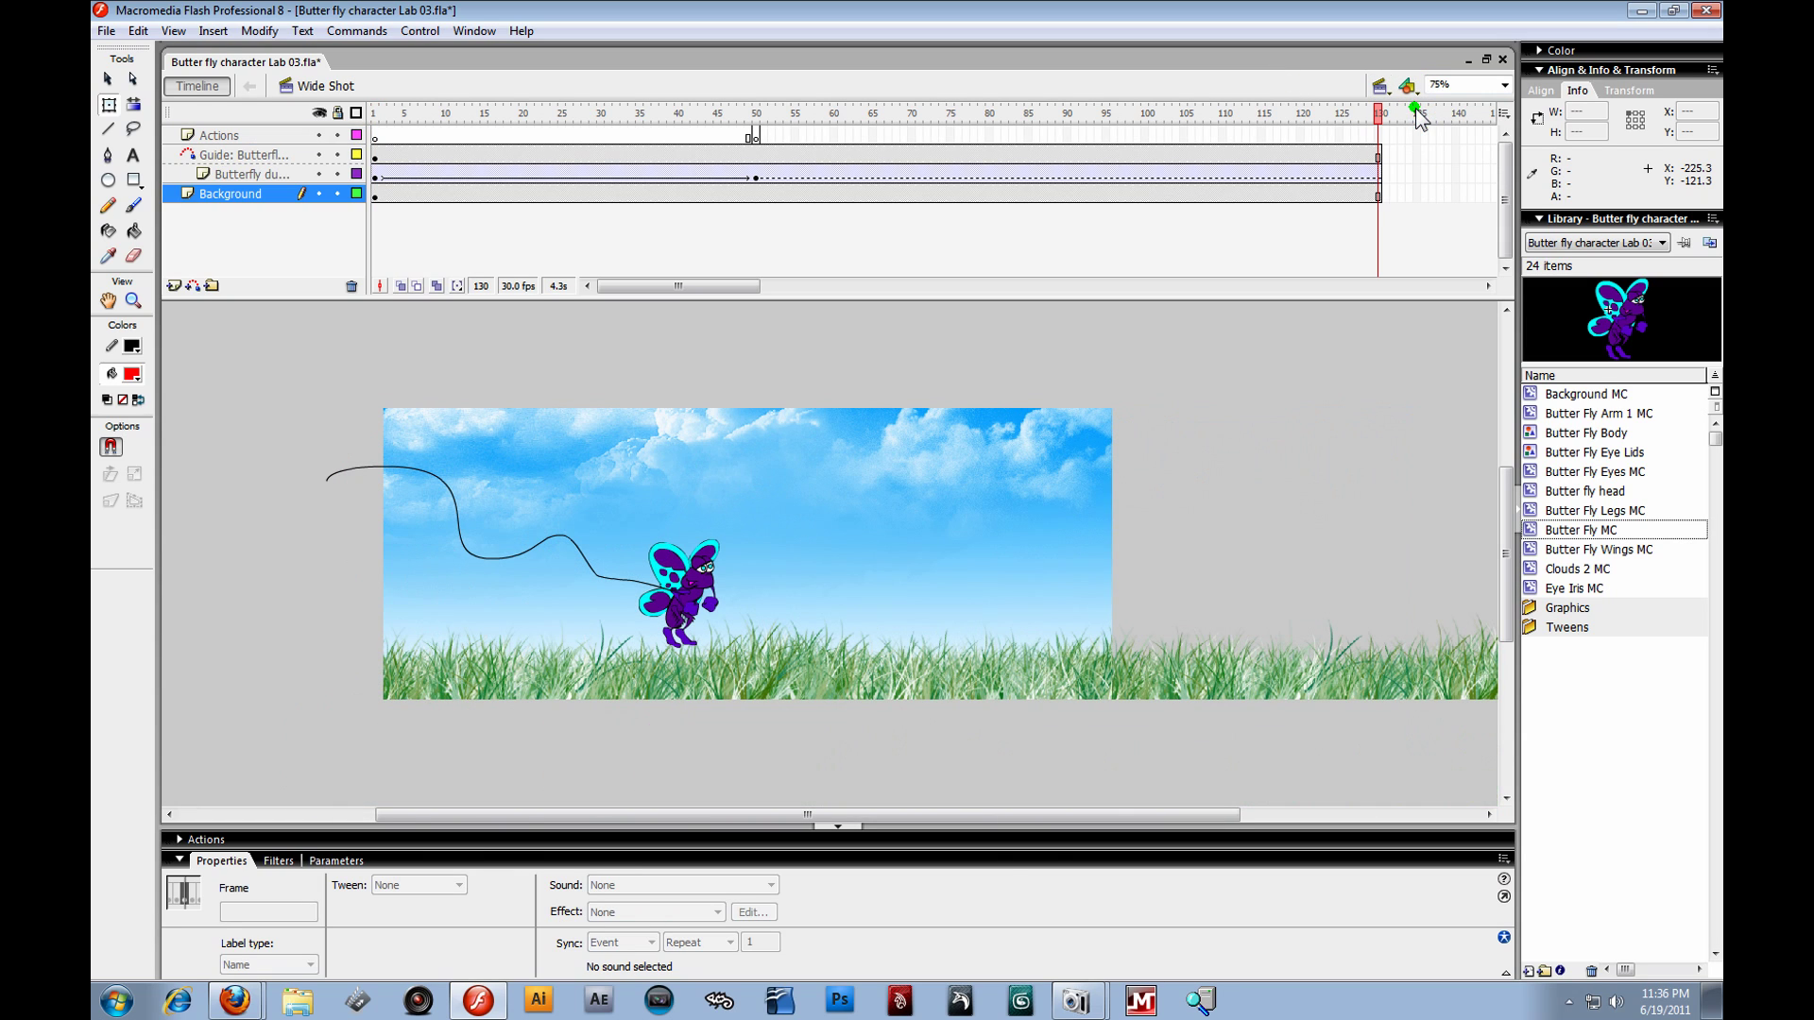
click(106, 31)
mouse_move(171, 400)
click(357, 417)
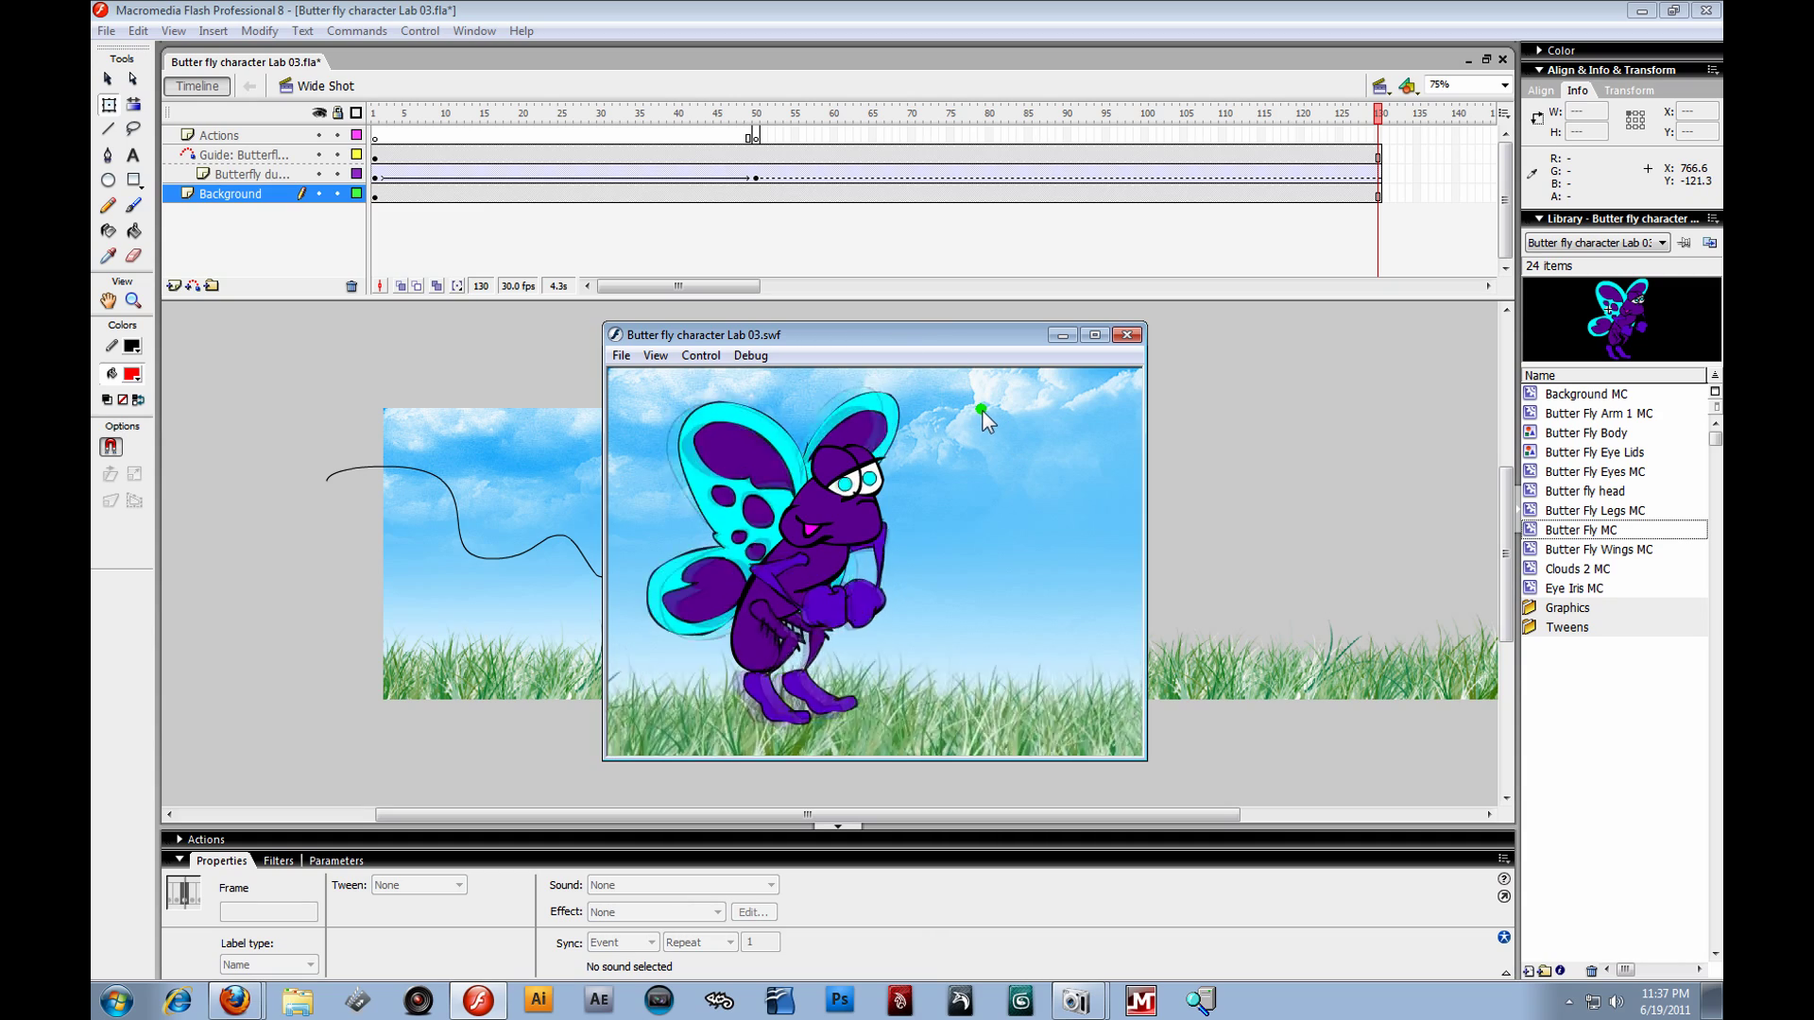
click(1128, 340)
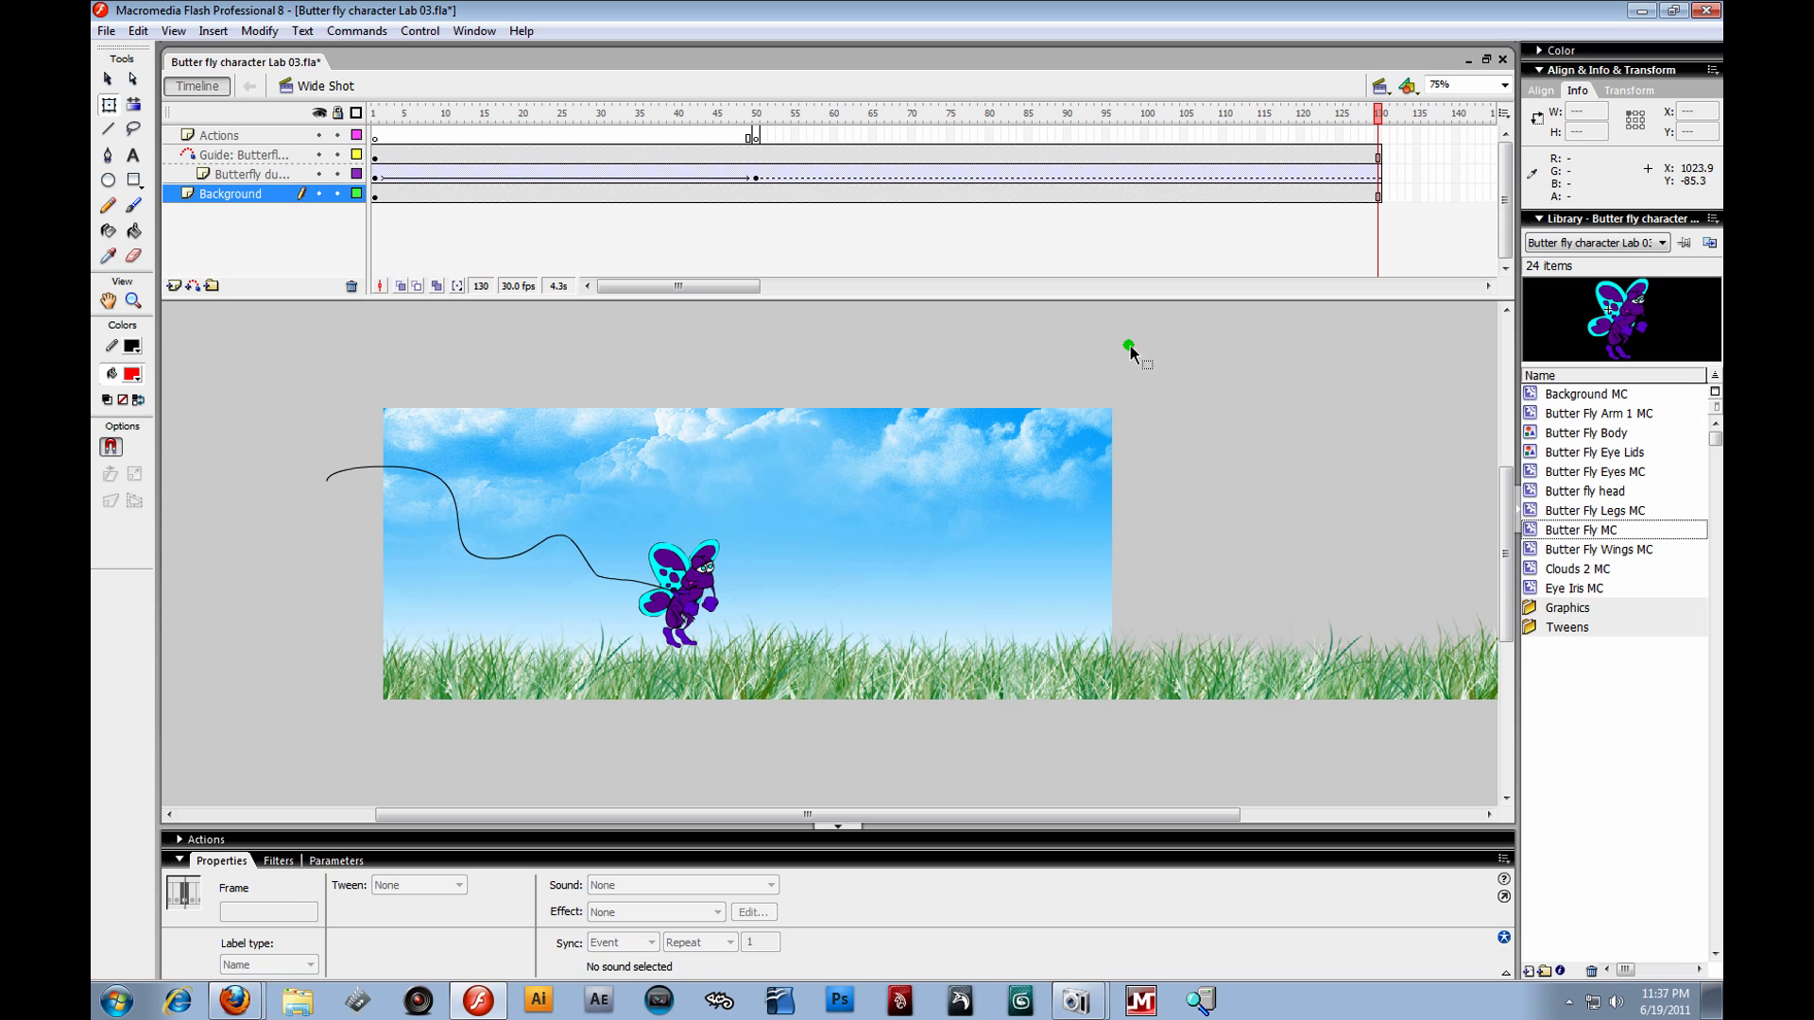
- Return to the Close up scene and insert a blank keyframe at frame 130 of the Actions layer
click(1381, 86)
click(1413, 153)
click(1378, 133)
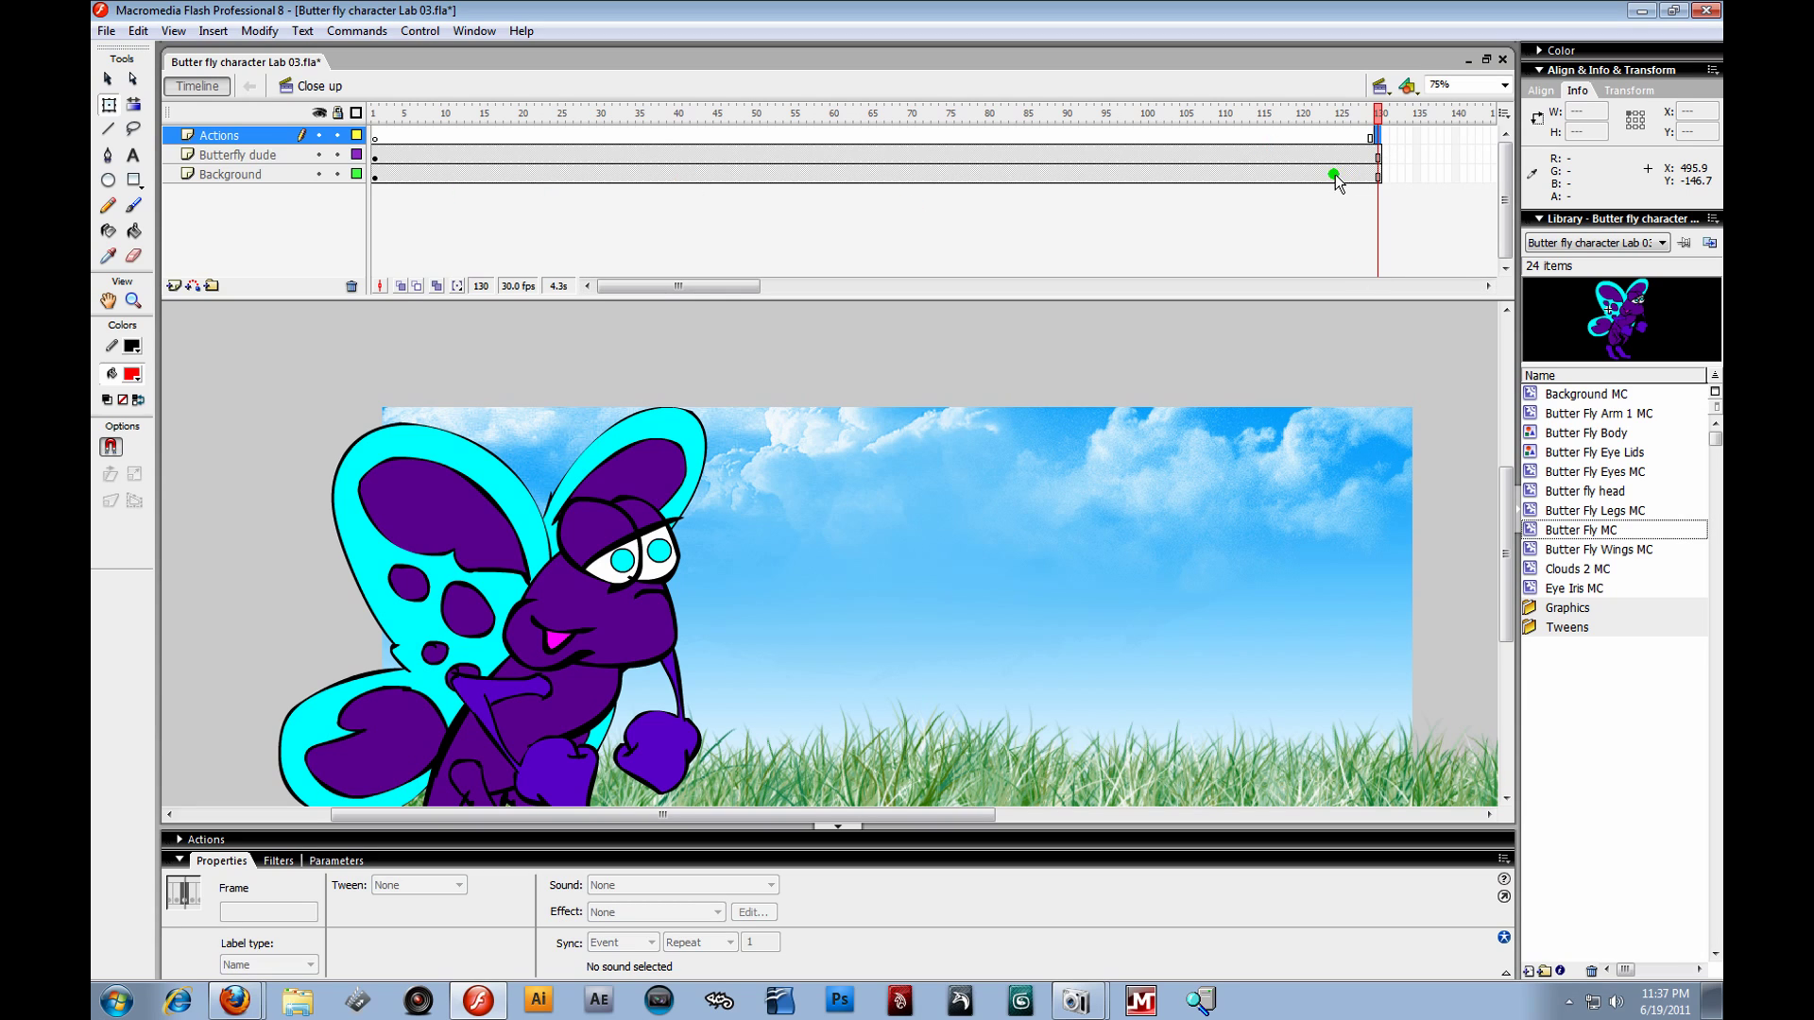
right_click(1377, 133)
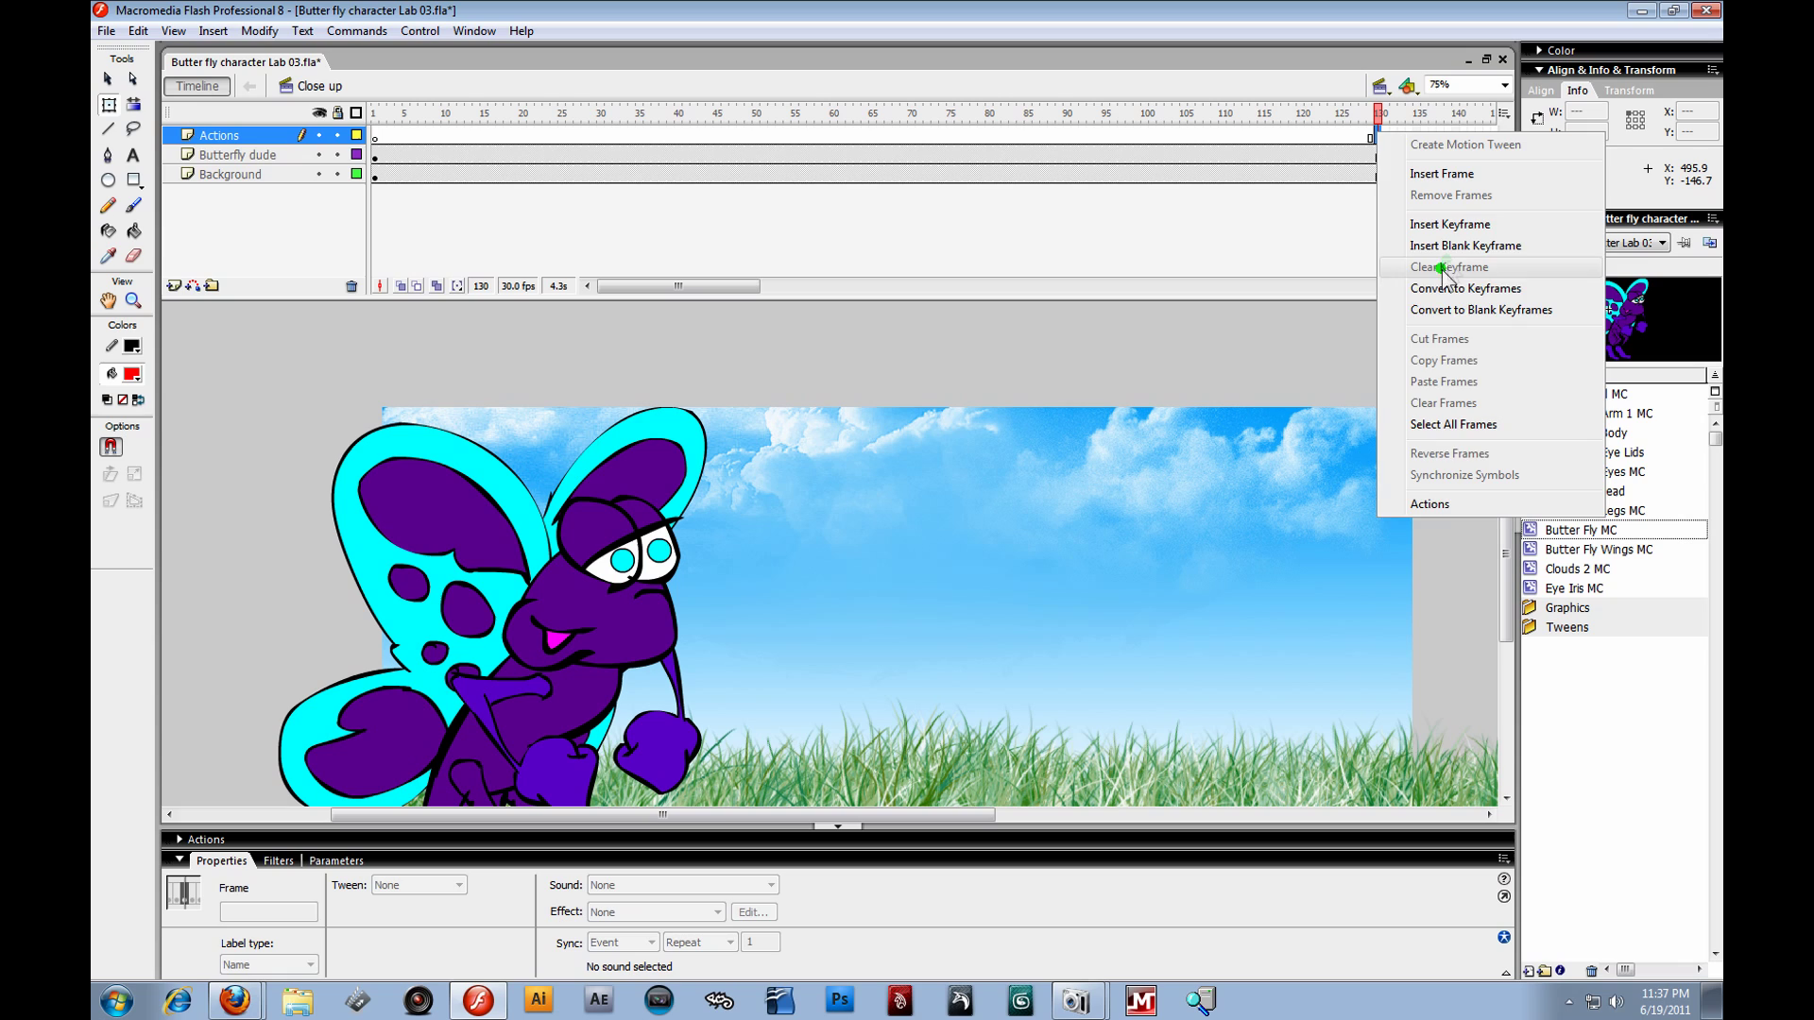
click(1443, 244)
click(1391, 172)
- Add a stop action to the script of the Close up scene's frame 130 keyframe and collapse the script editor
right_click(1377, 133)
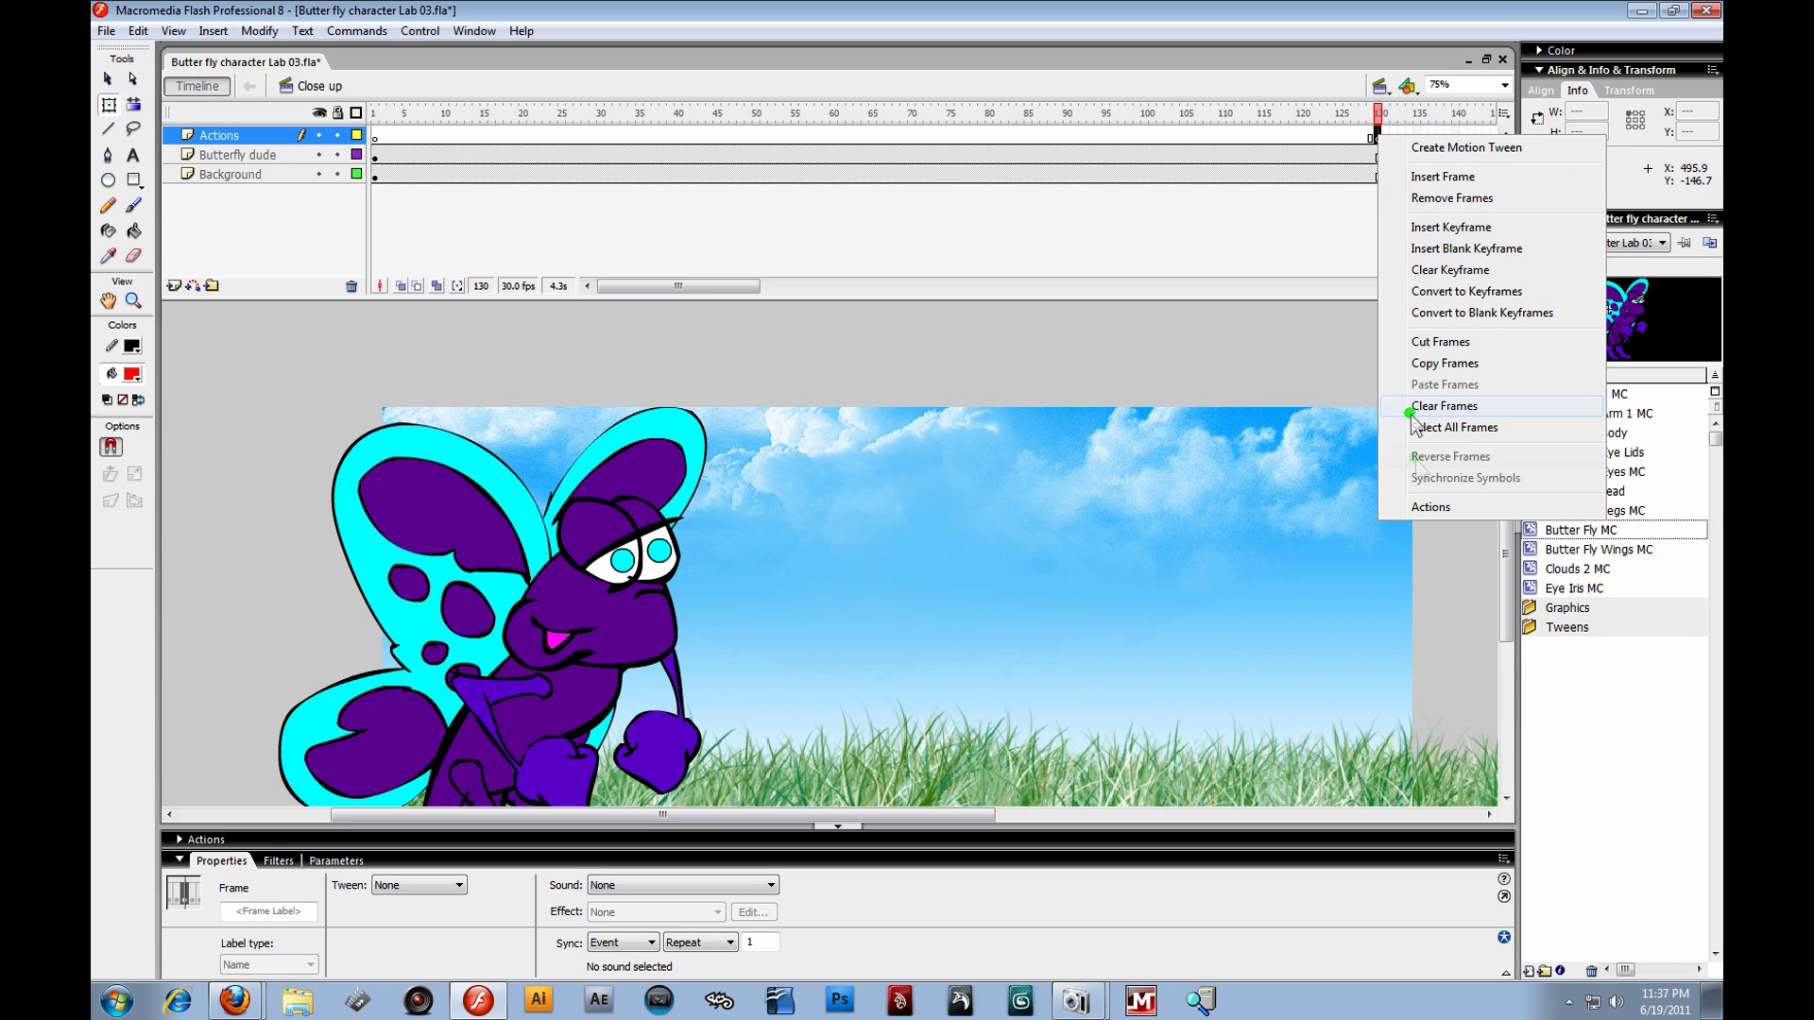
click(1440, 513)
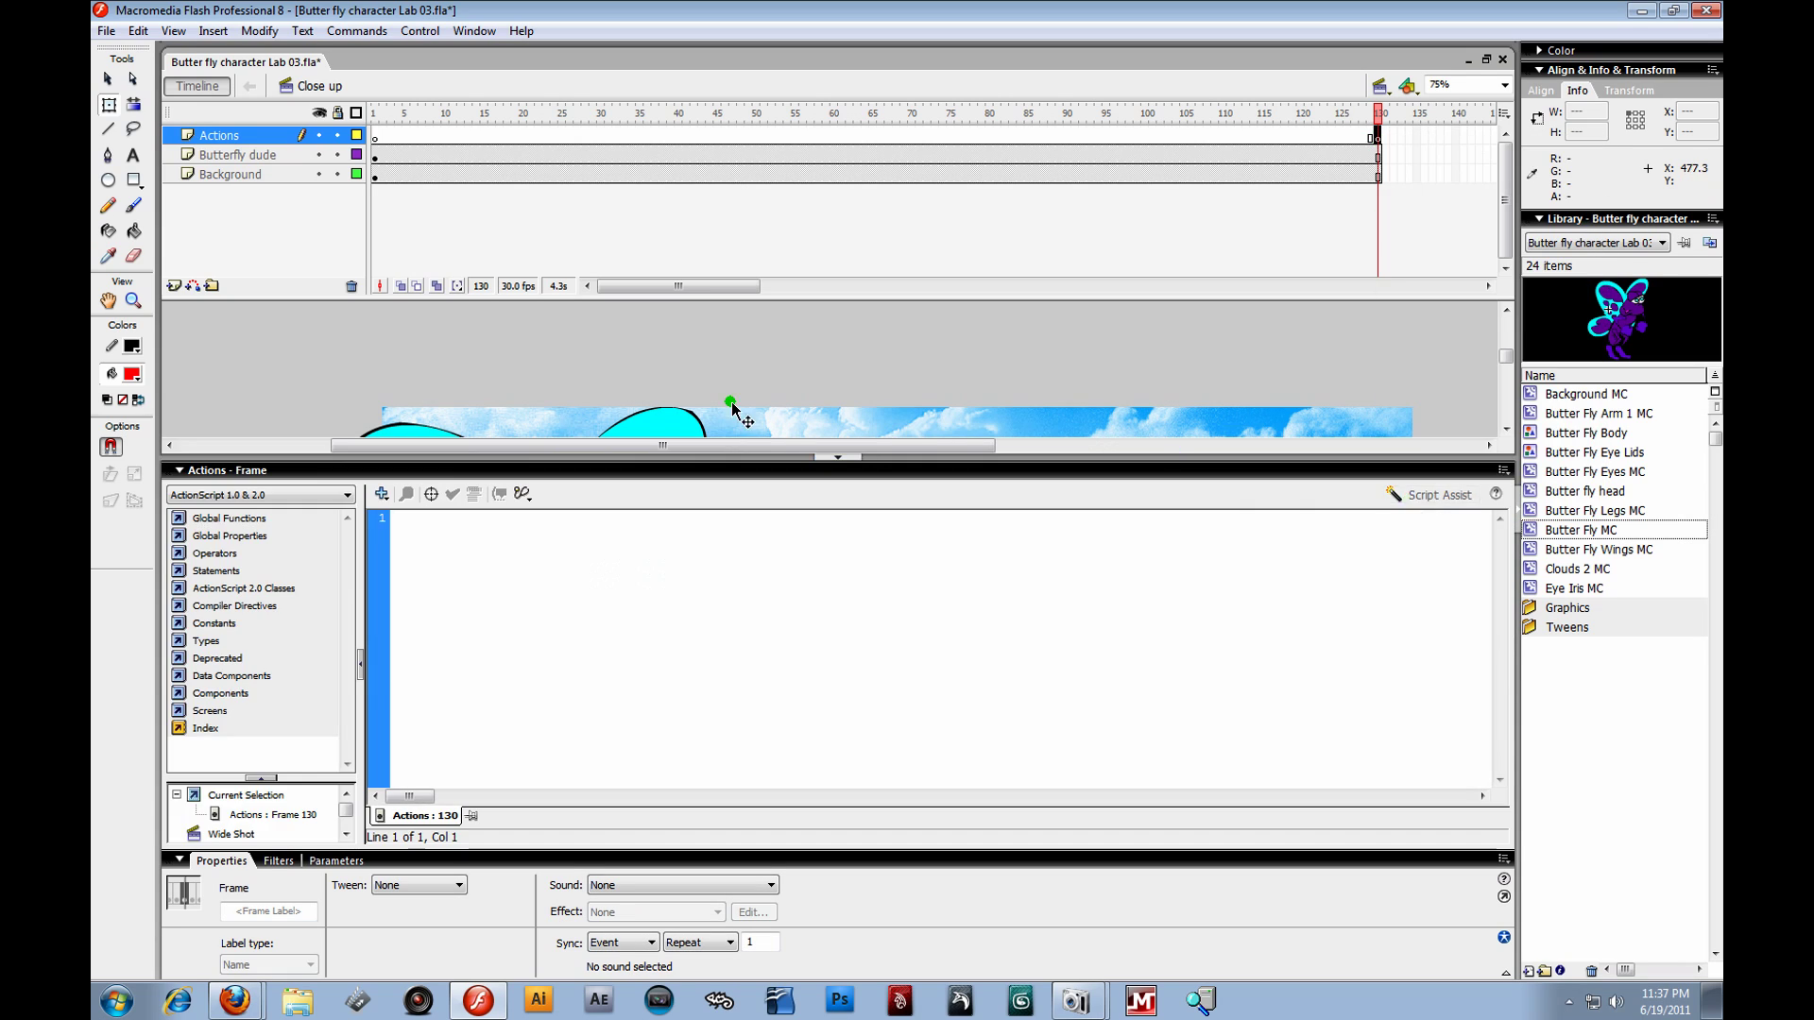
click(381, 493)
mouse_move(447, 520)
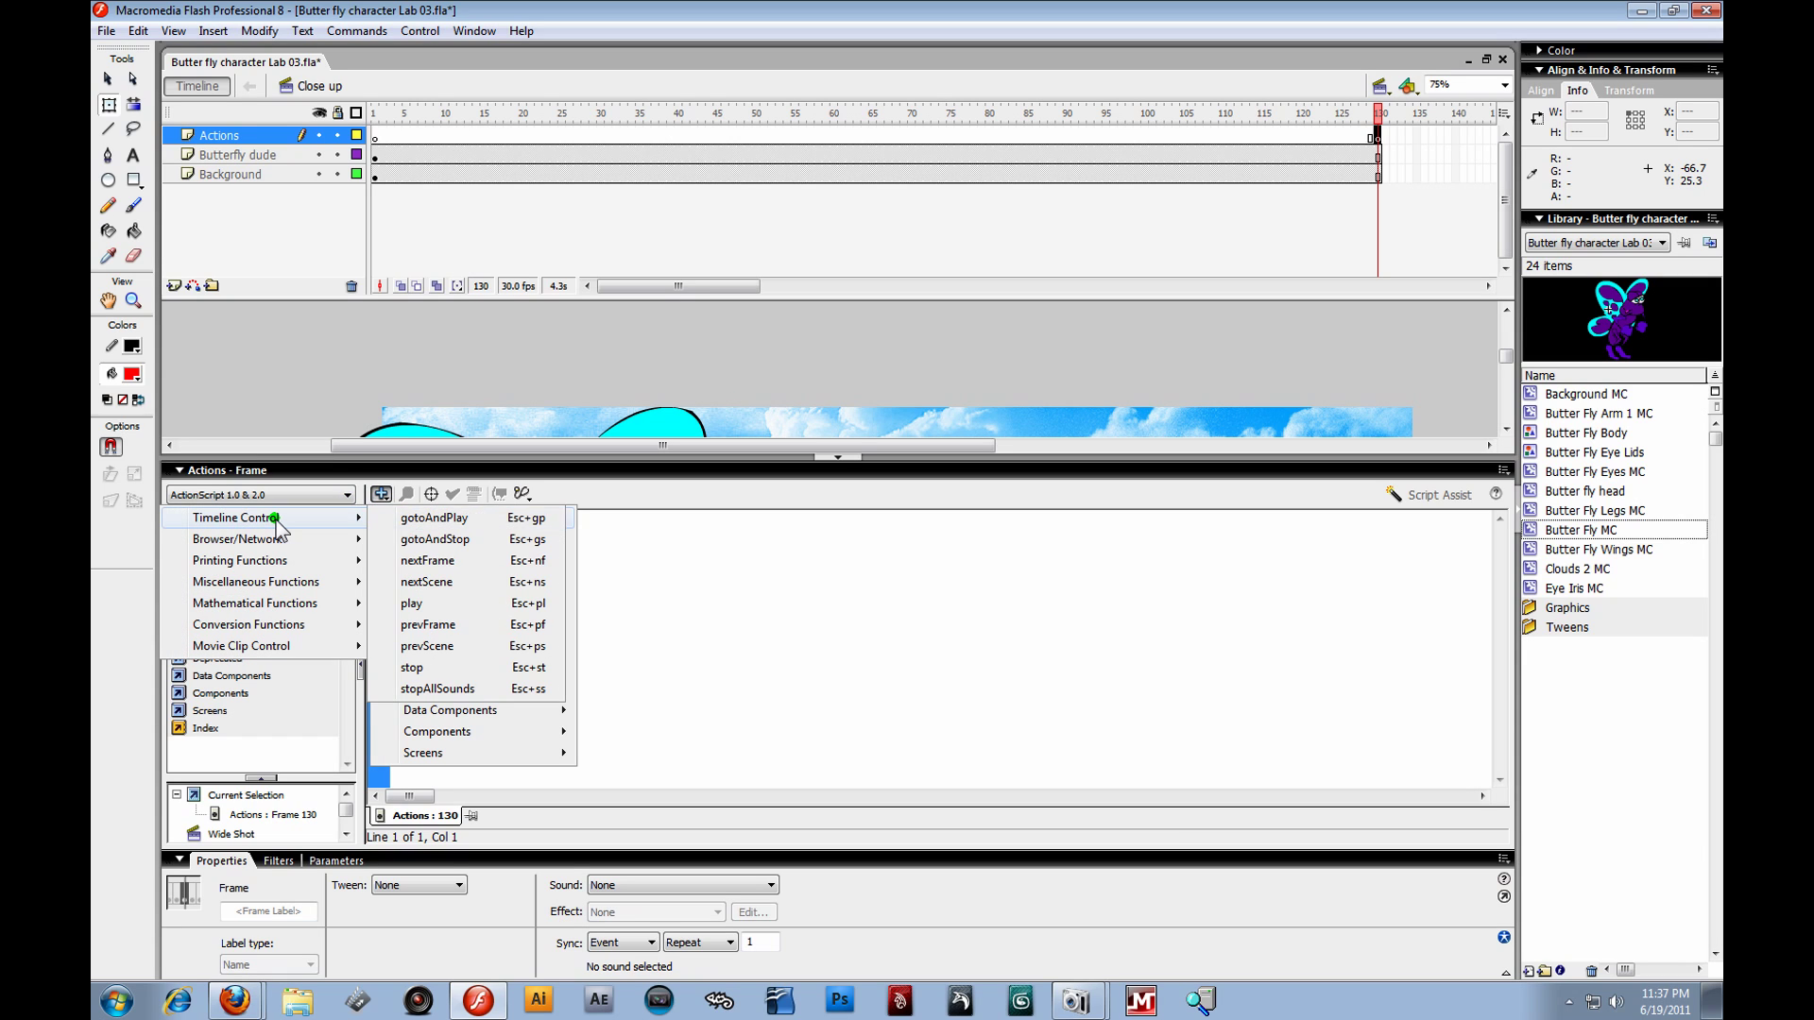
click(477, 668)
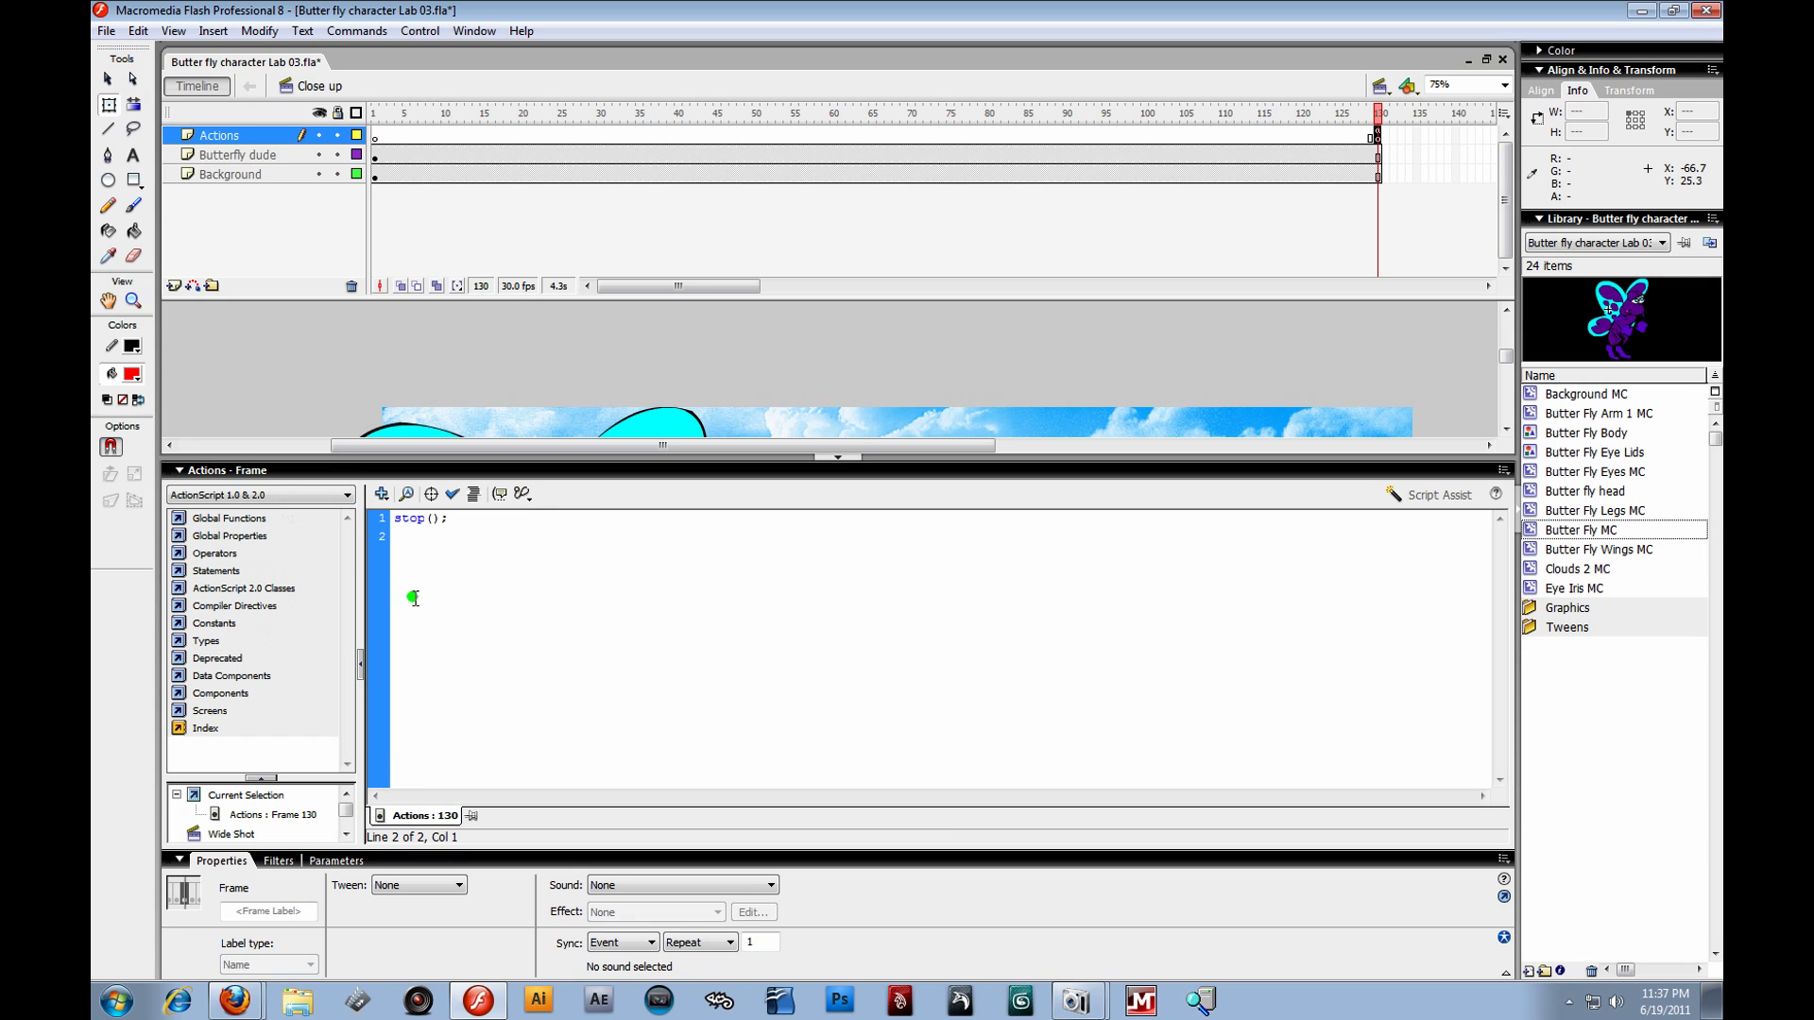
click(236, 474)
click(292, 418)
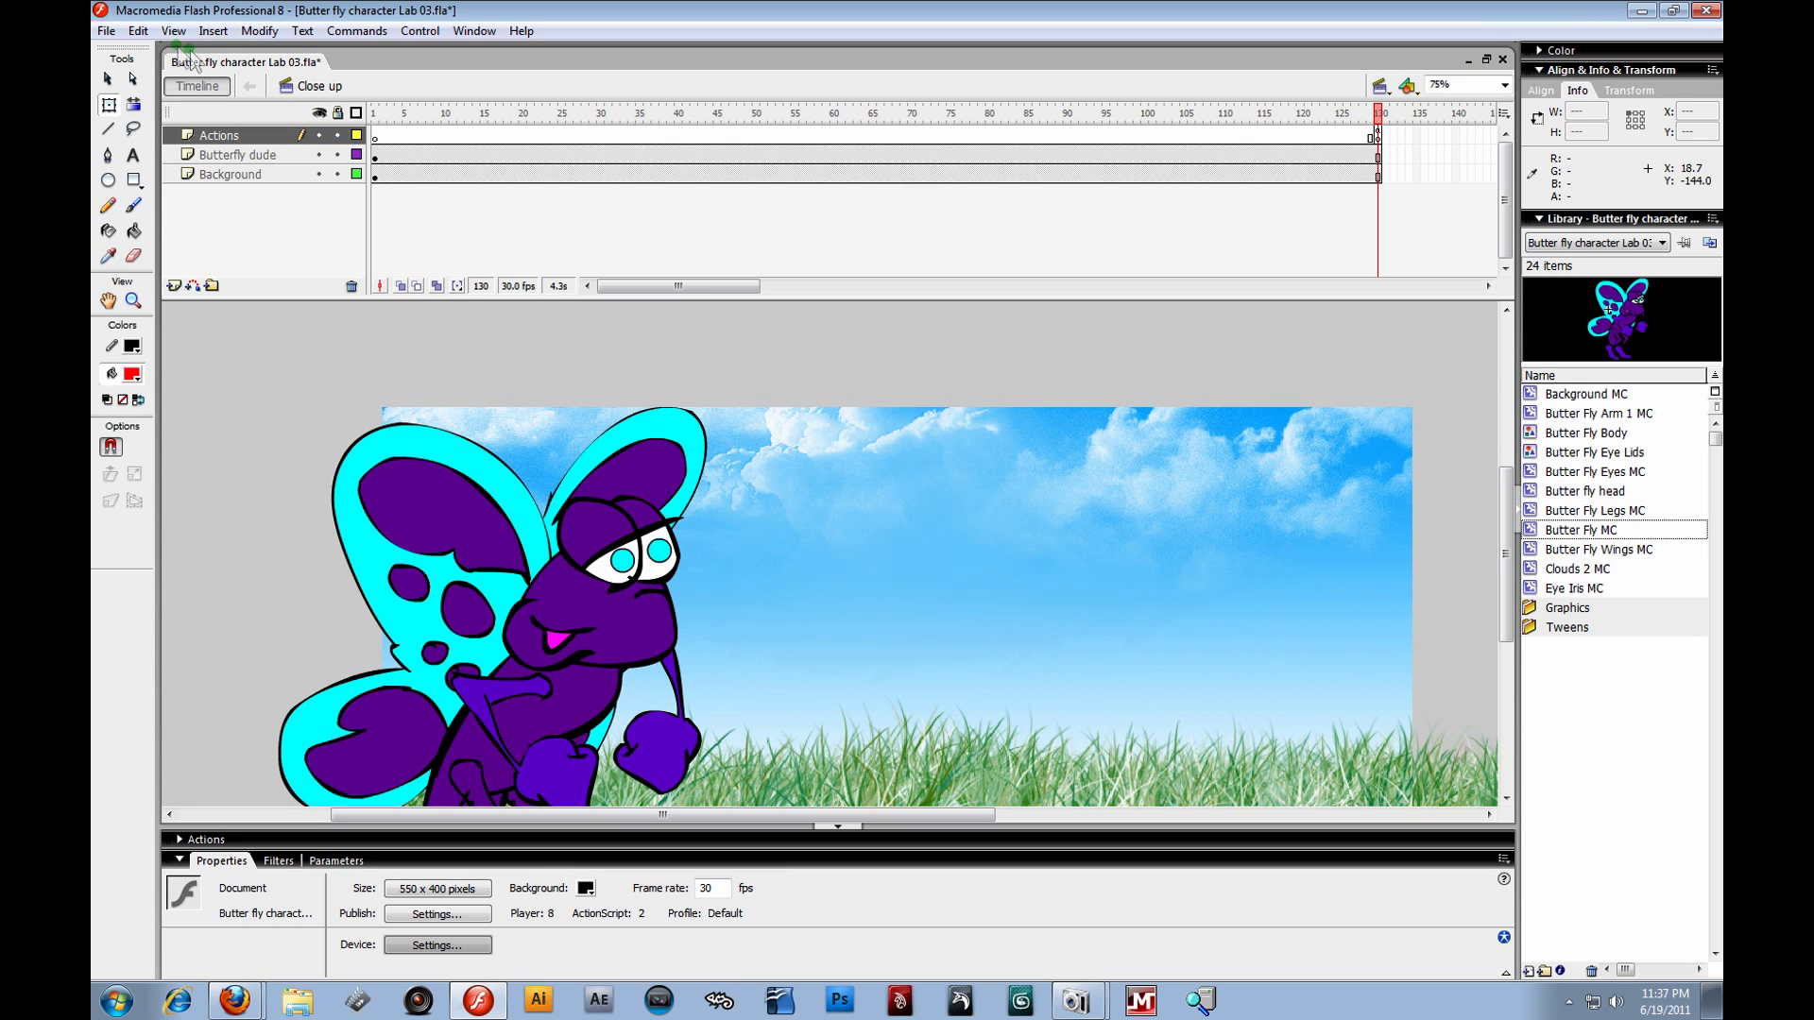
- Preview the movie as a published SWF to check how the close-up ends, and close the preview
click(106, 32)
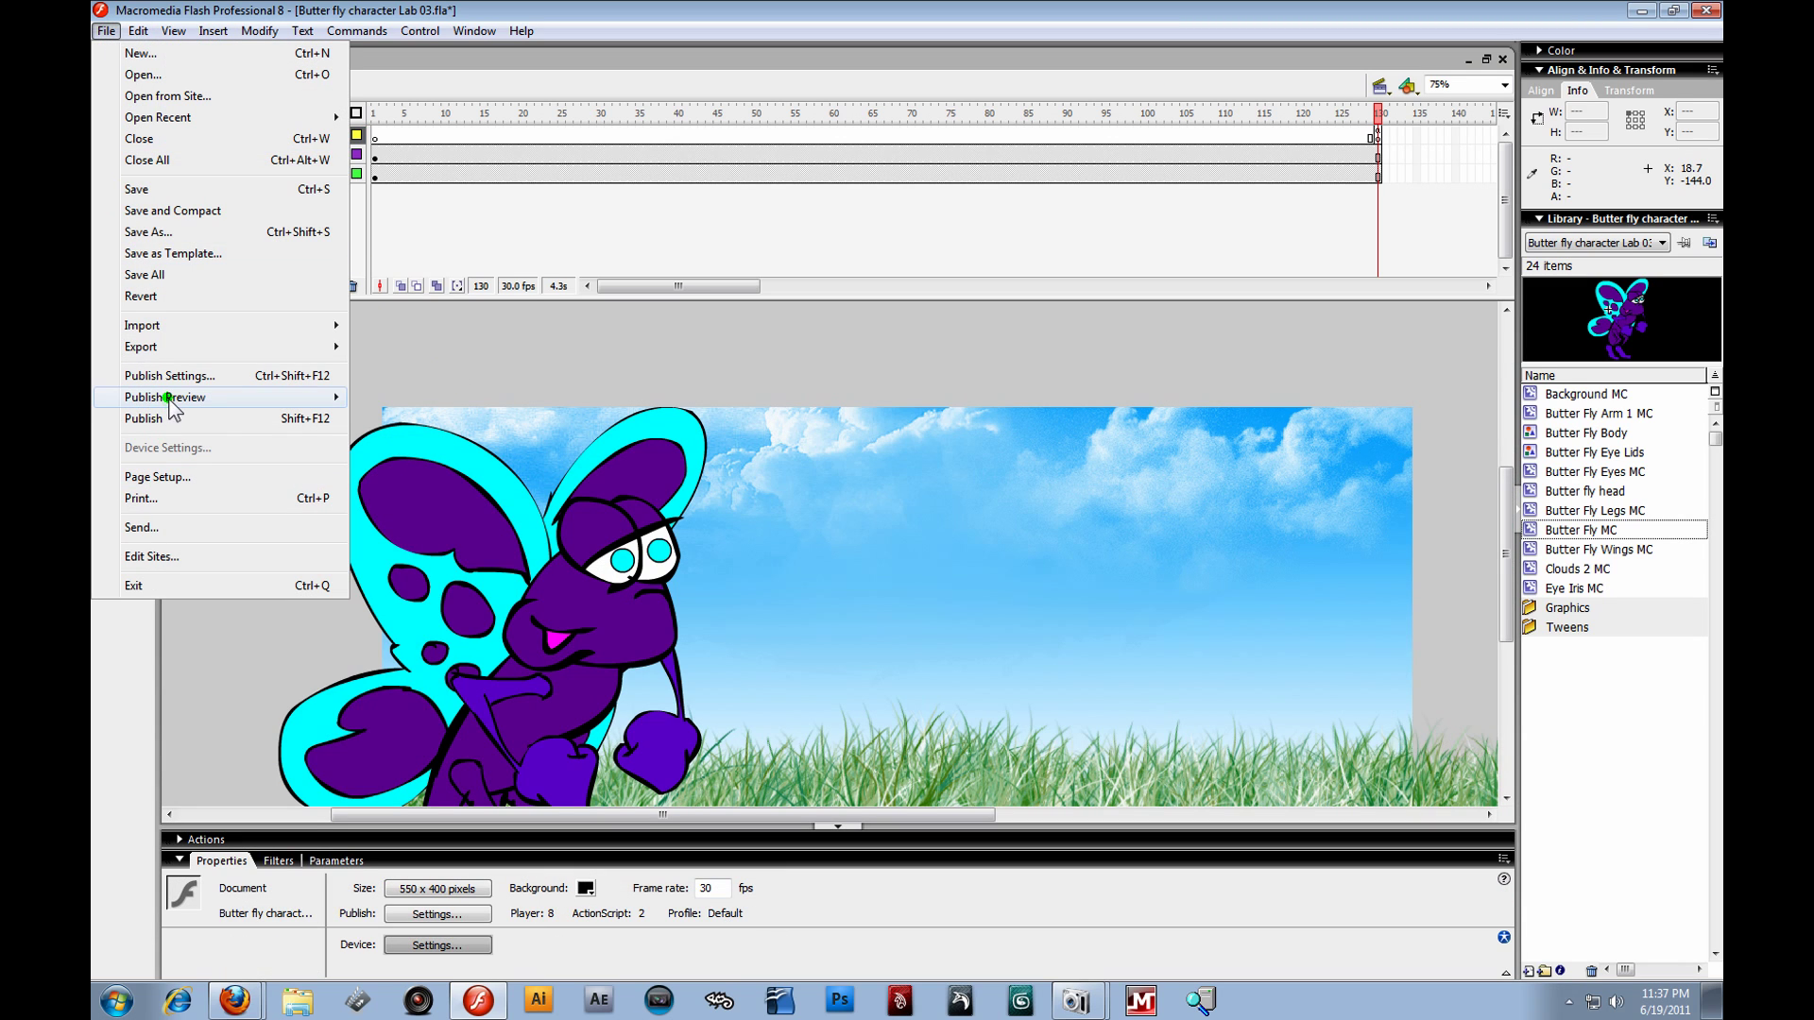
mouse_move(170, 402)
click(389, 414)
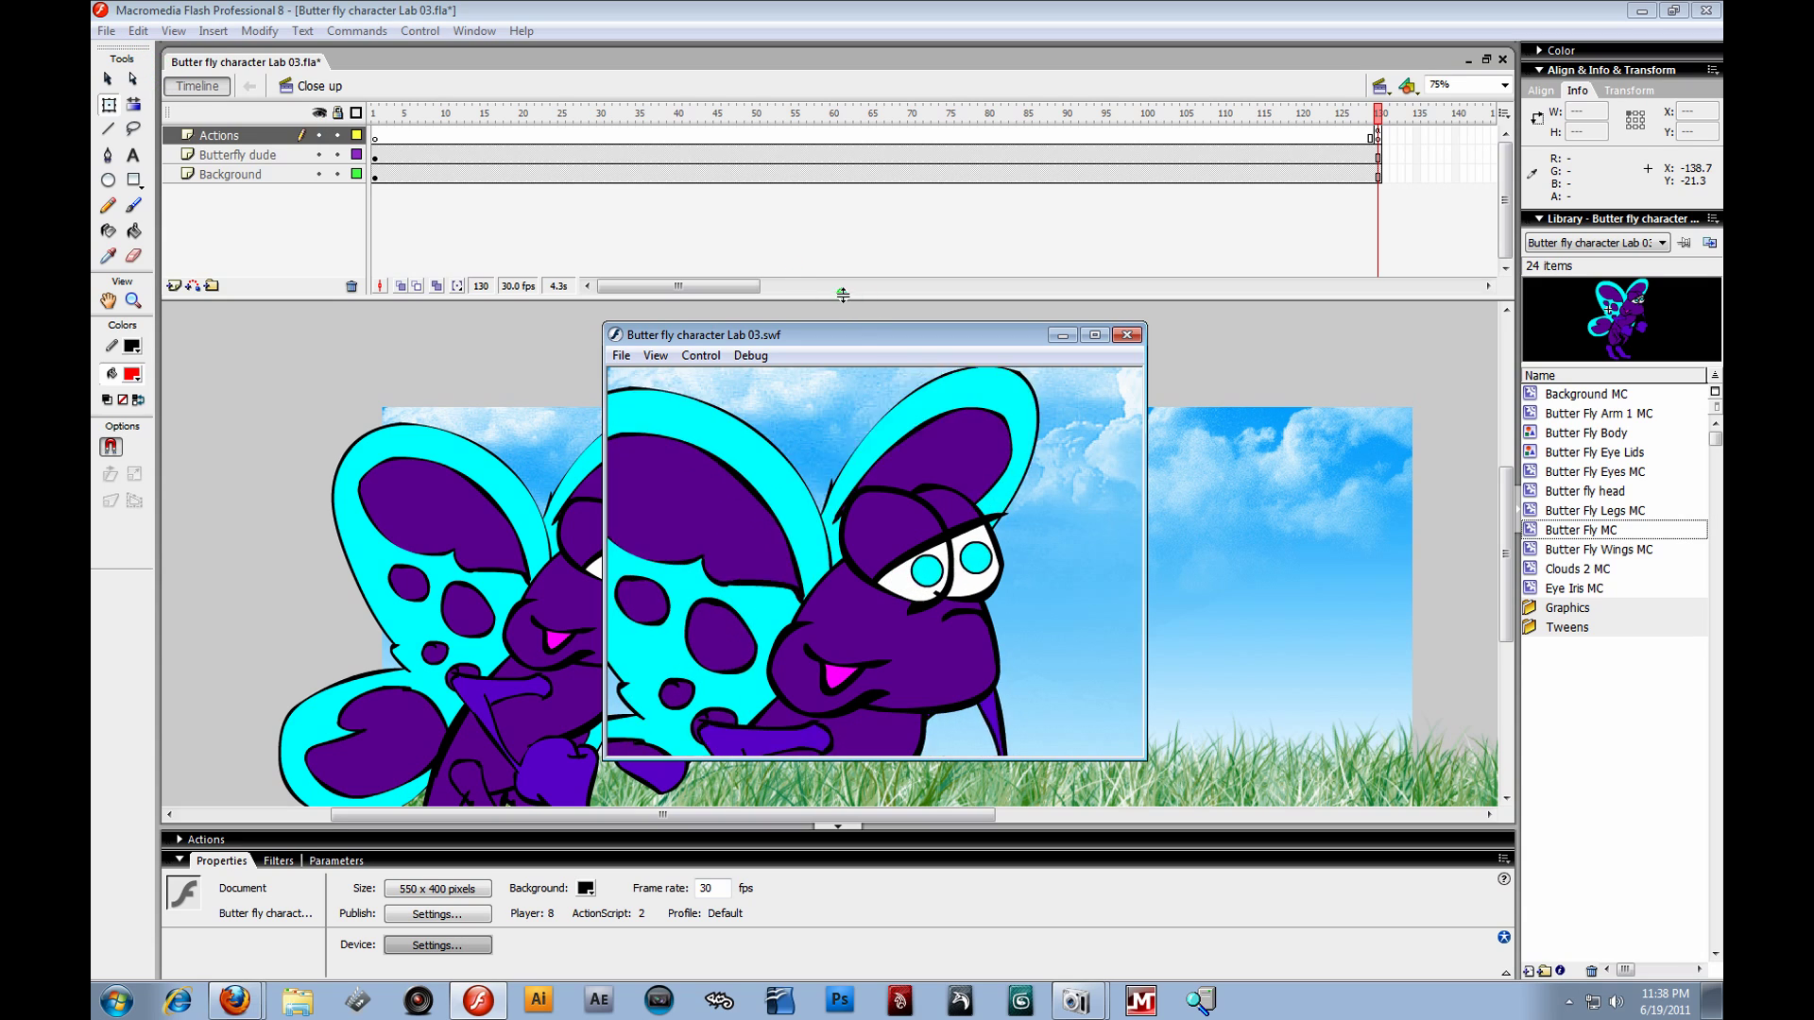
drag(871, 342, 830, 359)
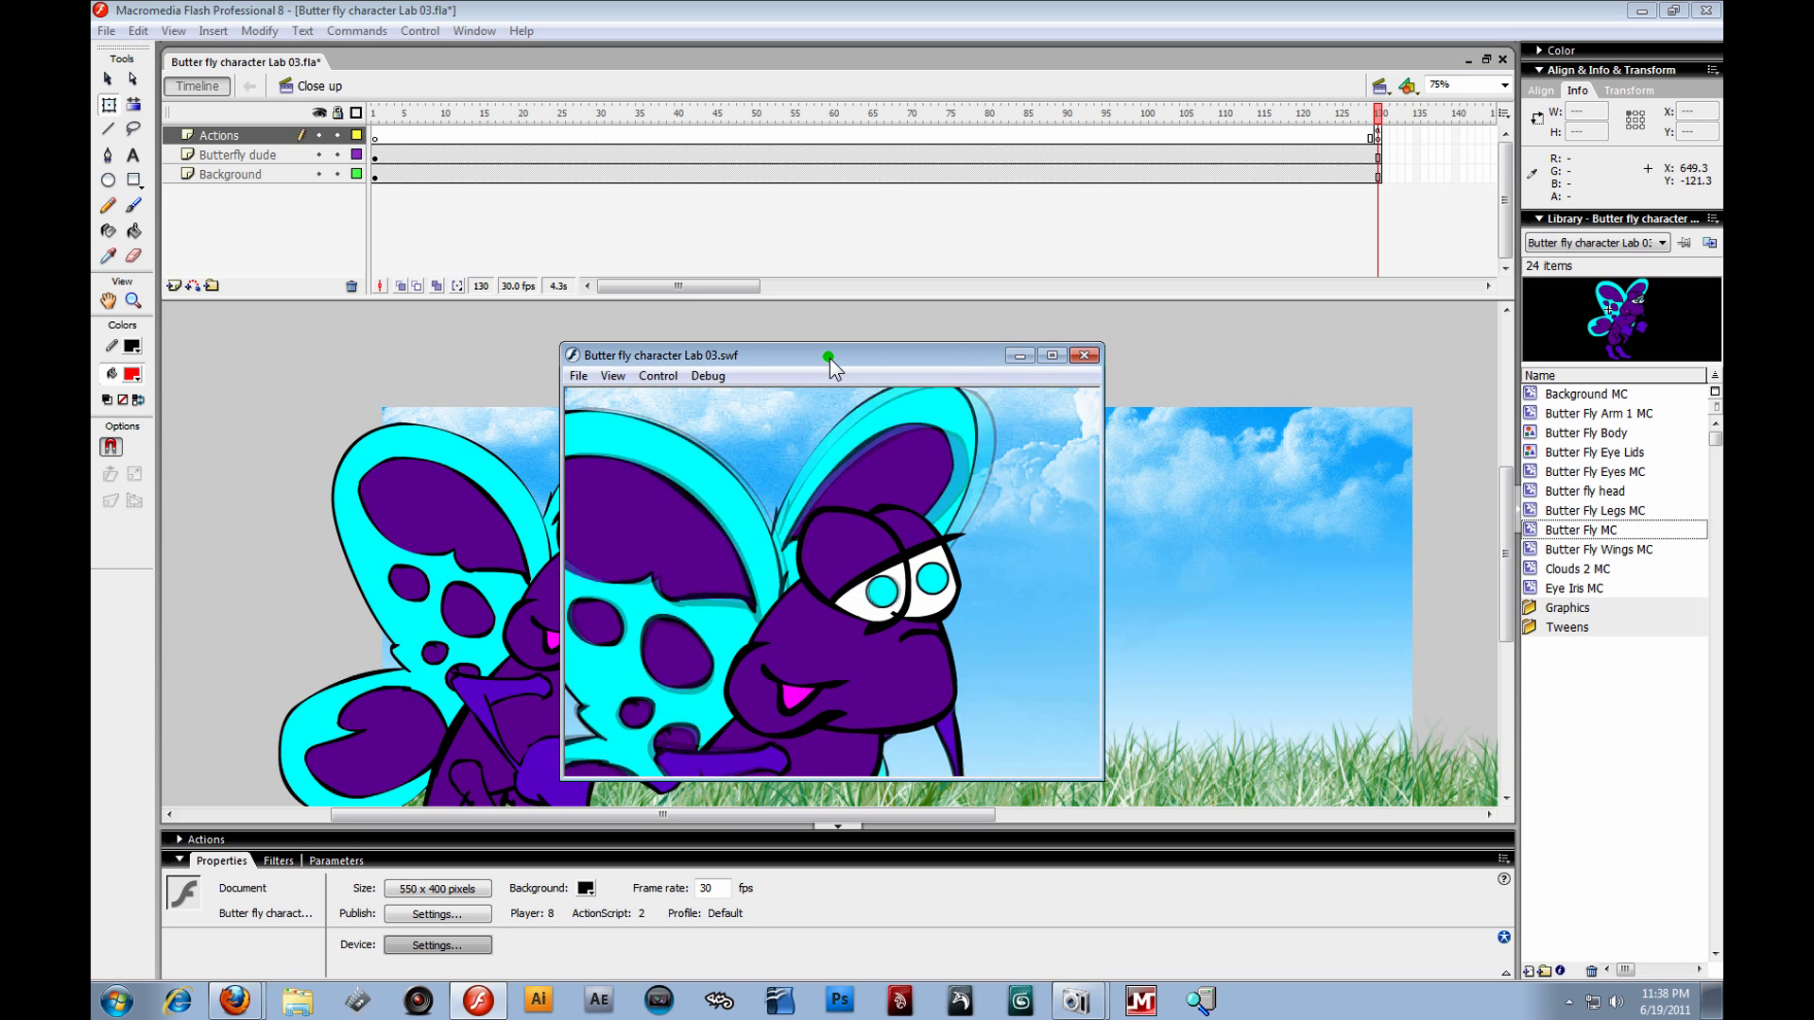
drag(776, 356, 736, 347)
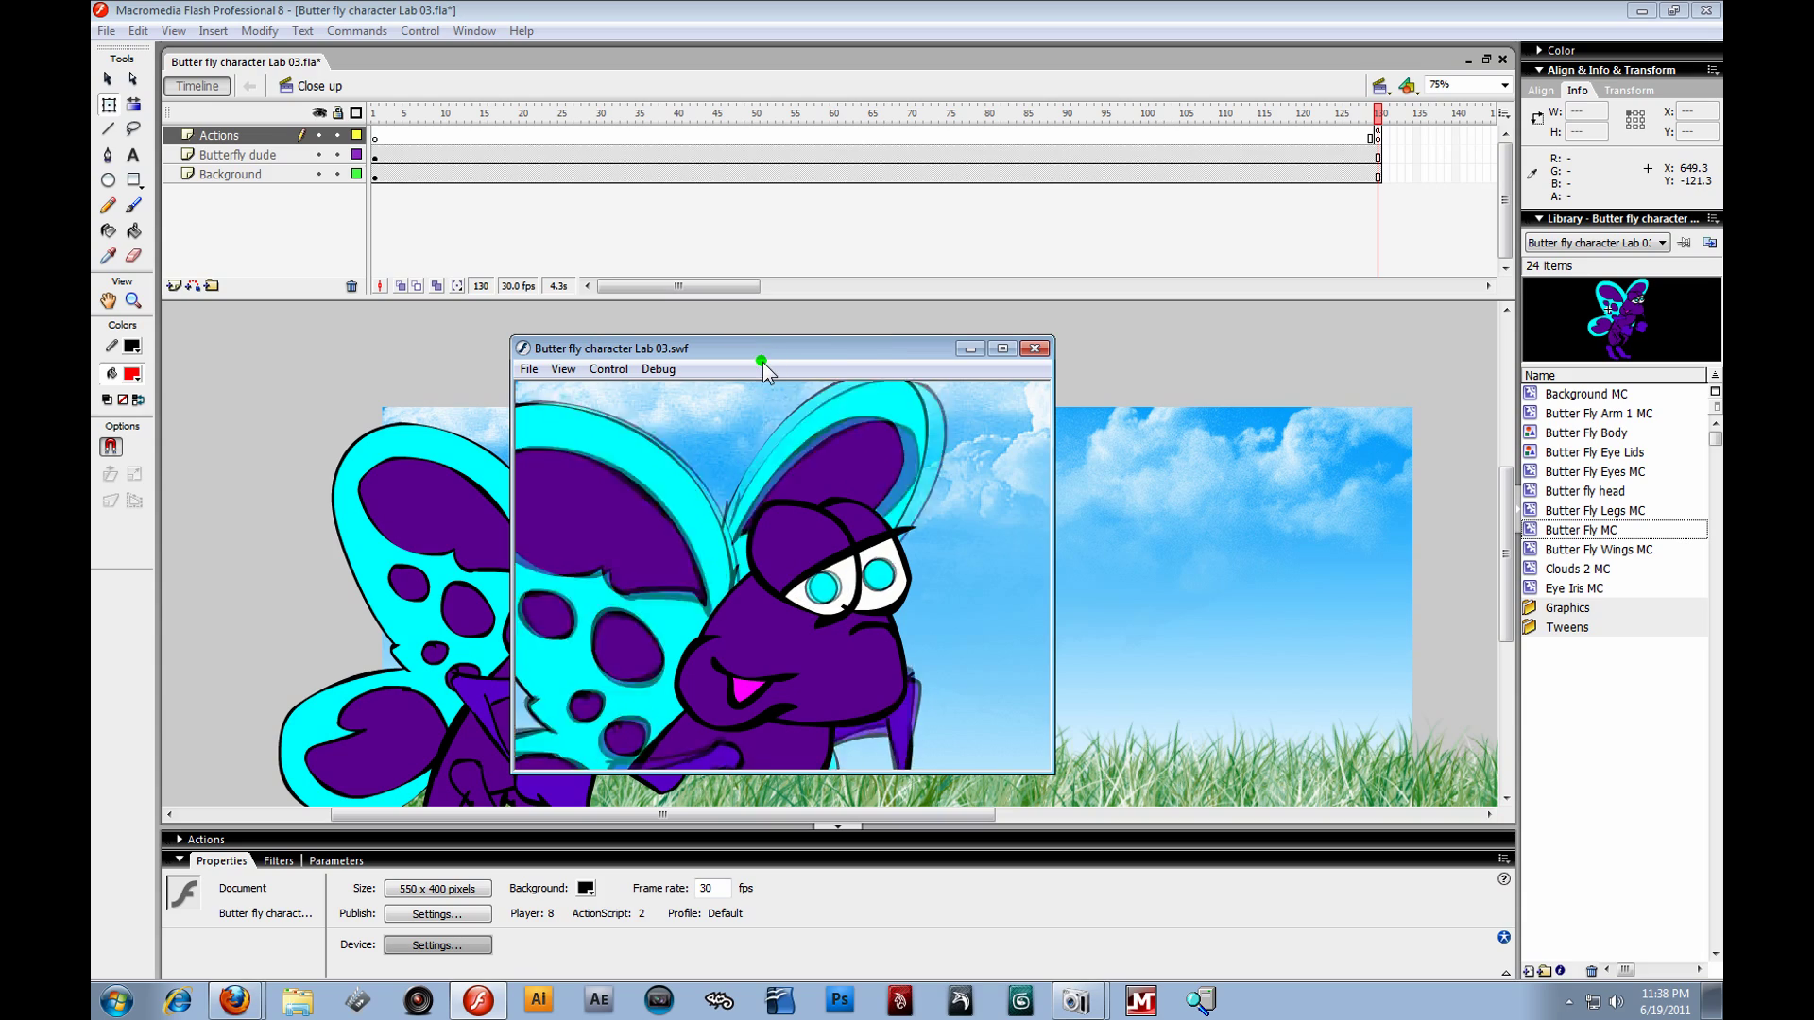
drag(763, 353, 871, 331)
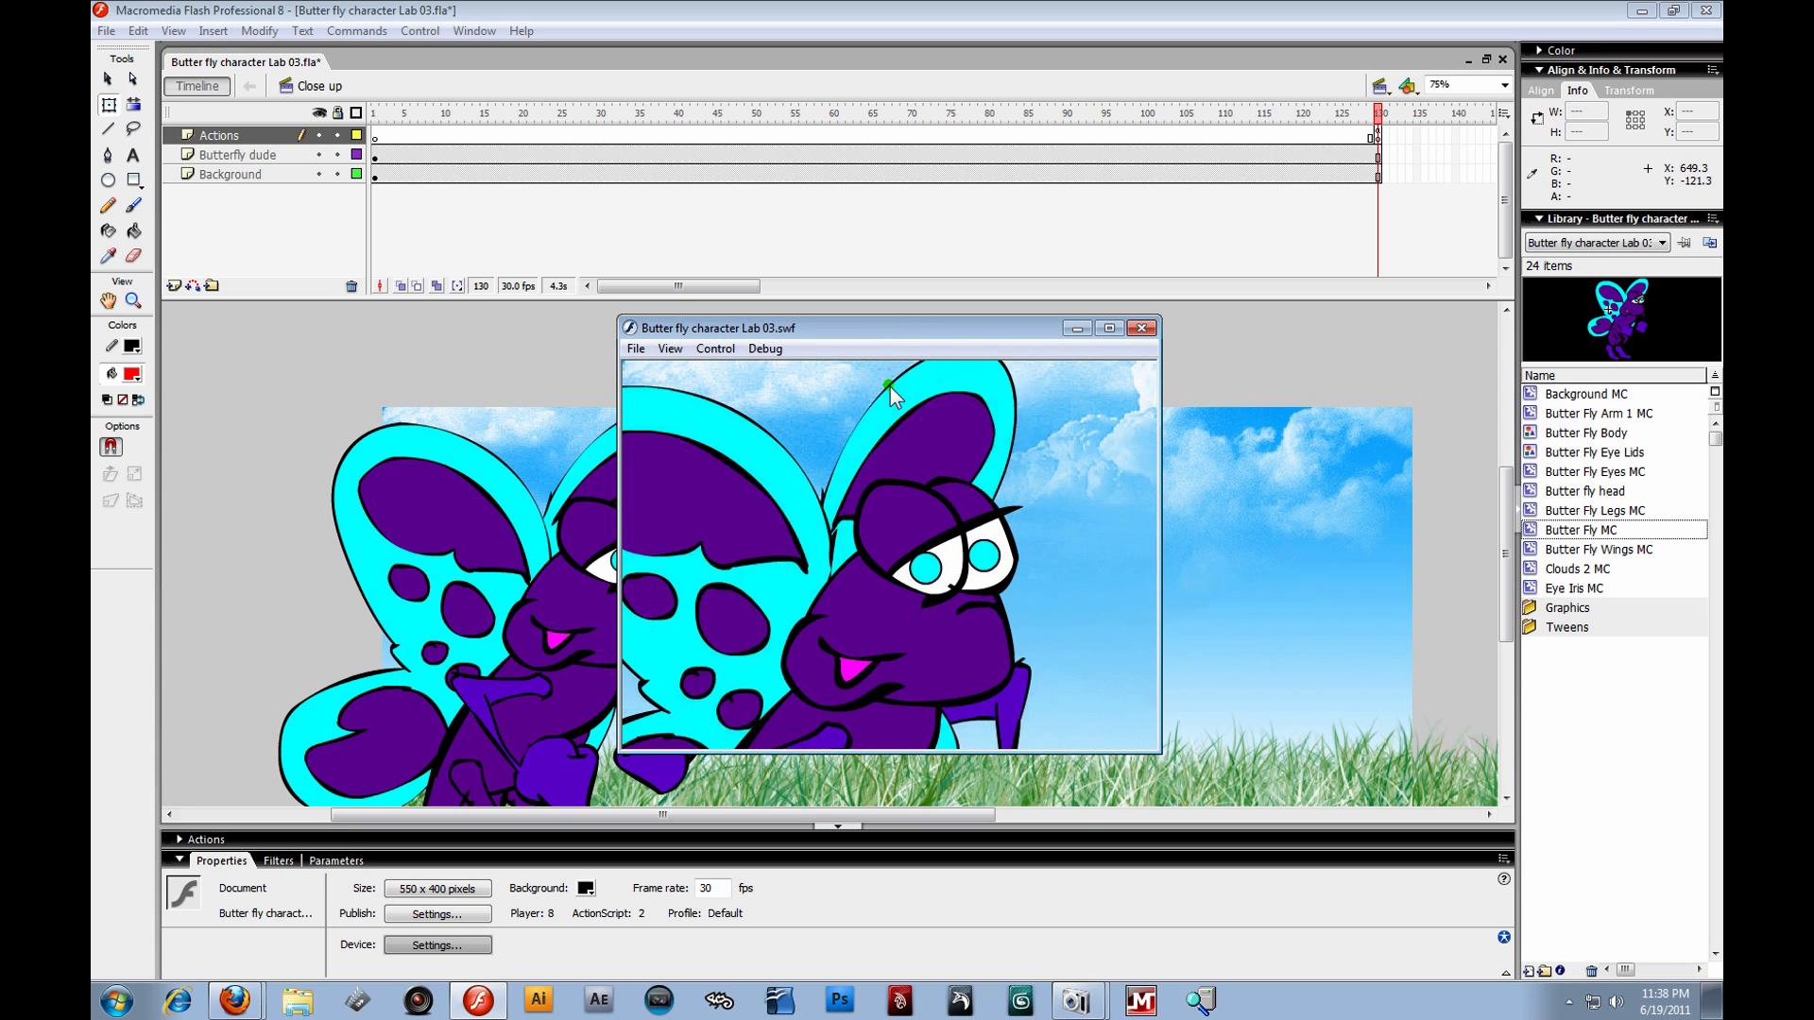
drag(932, 330, 919, 338)
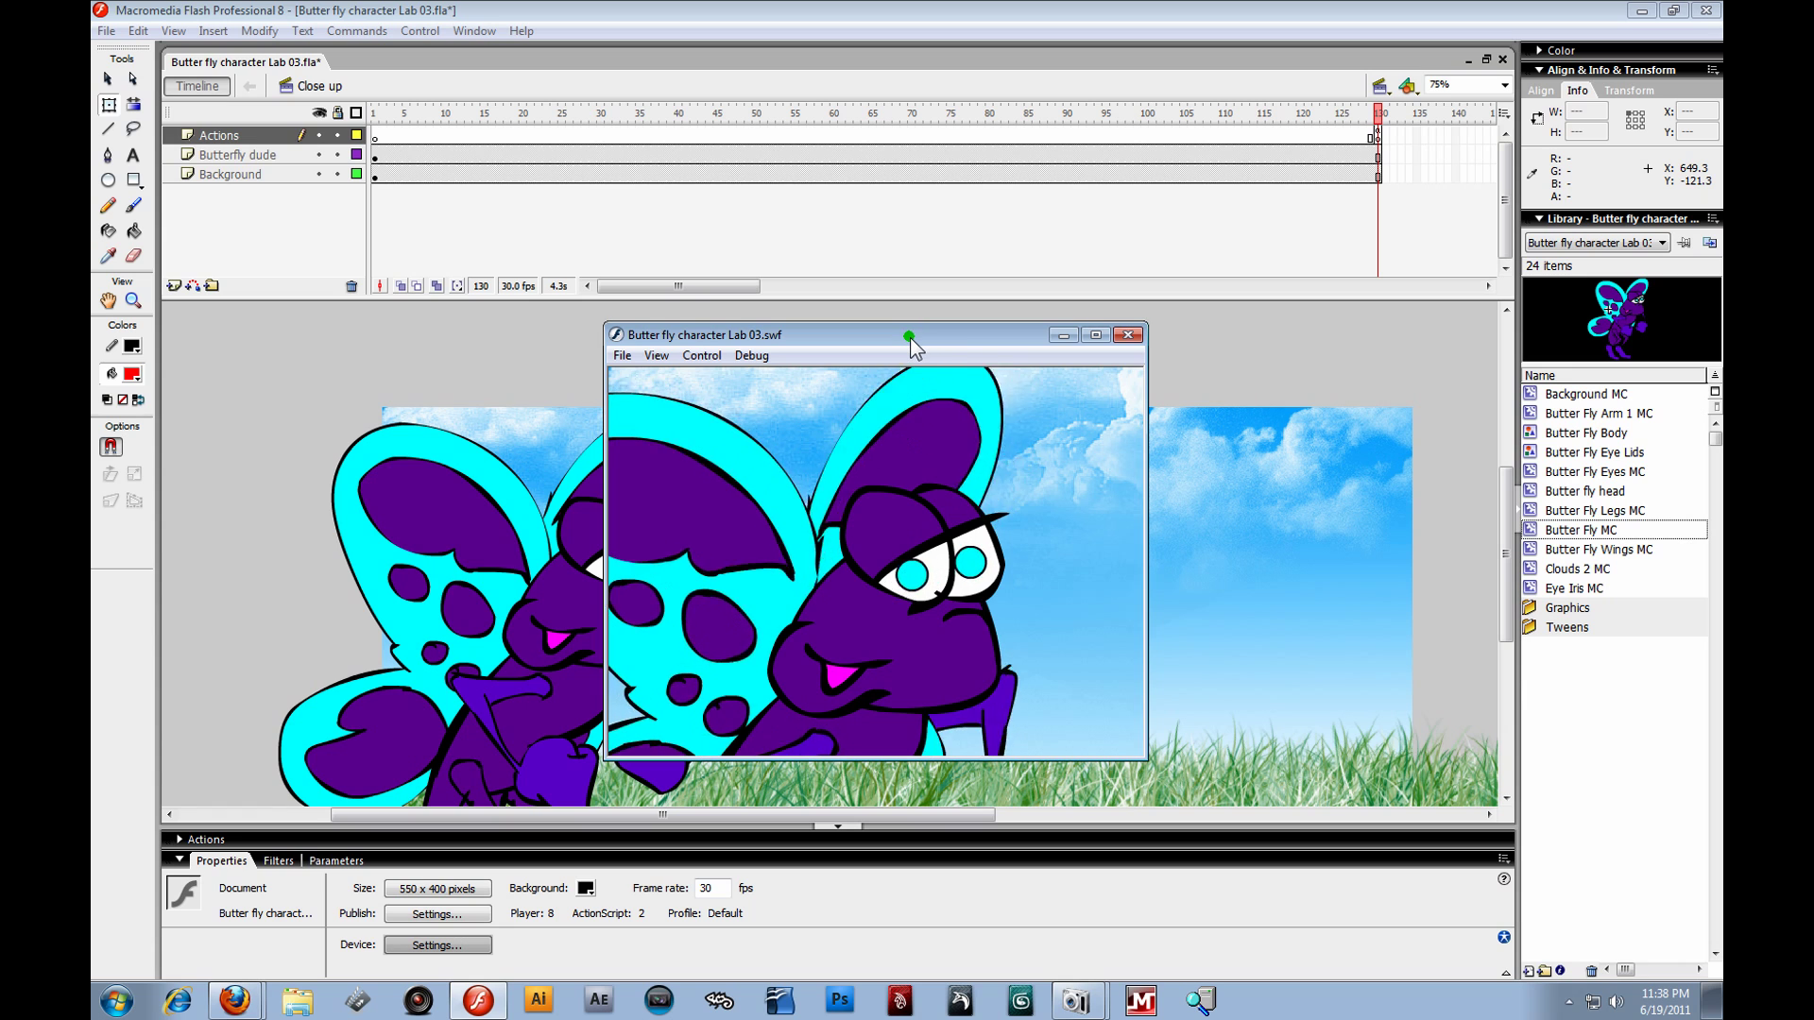
click(1127, 336)
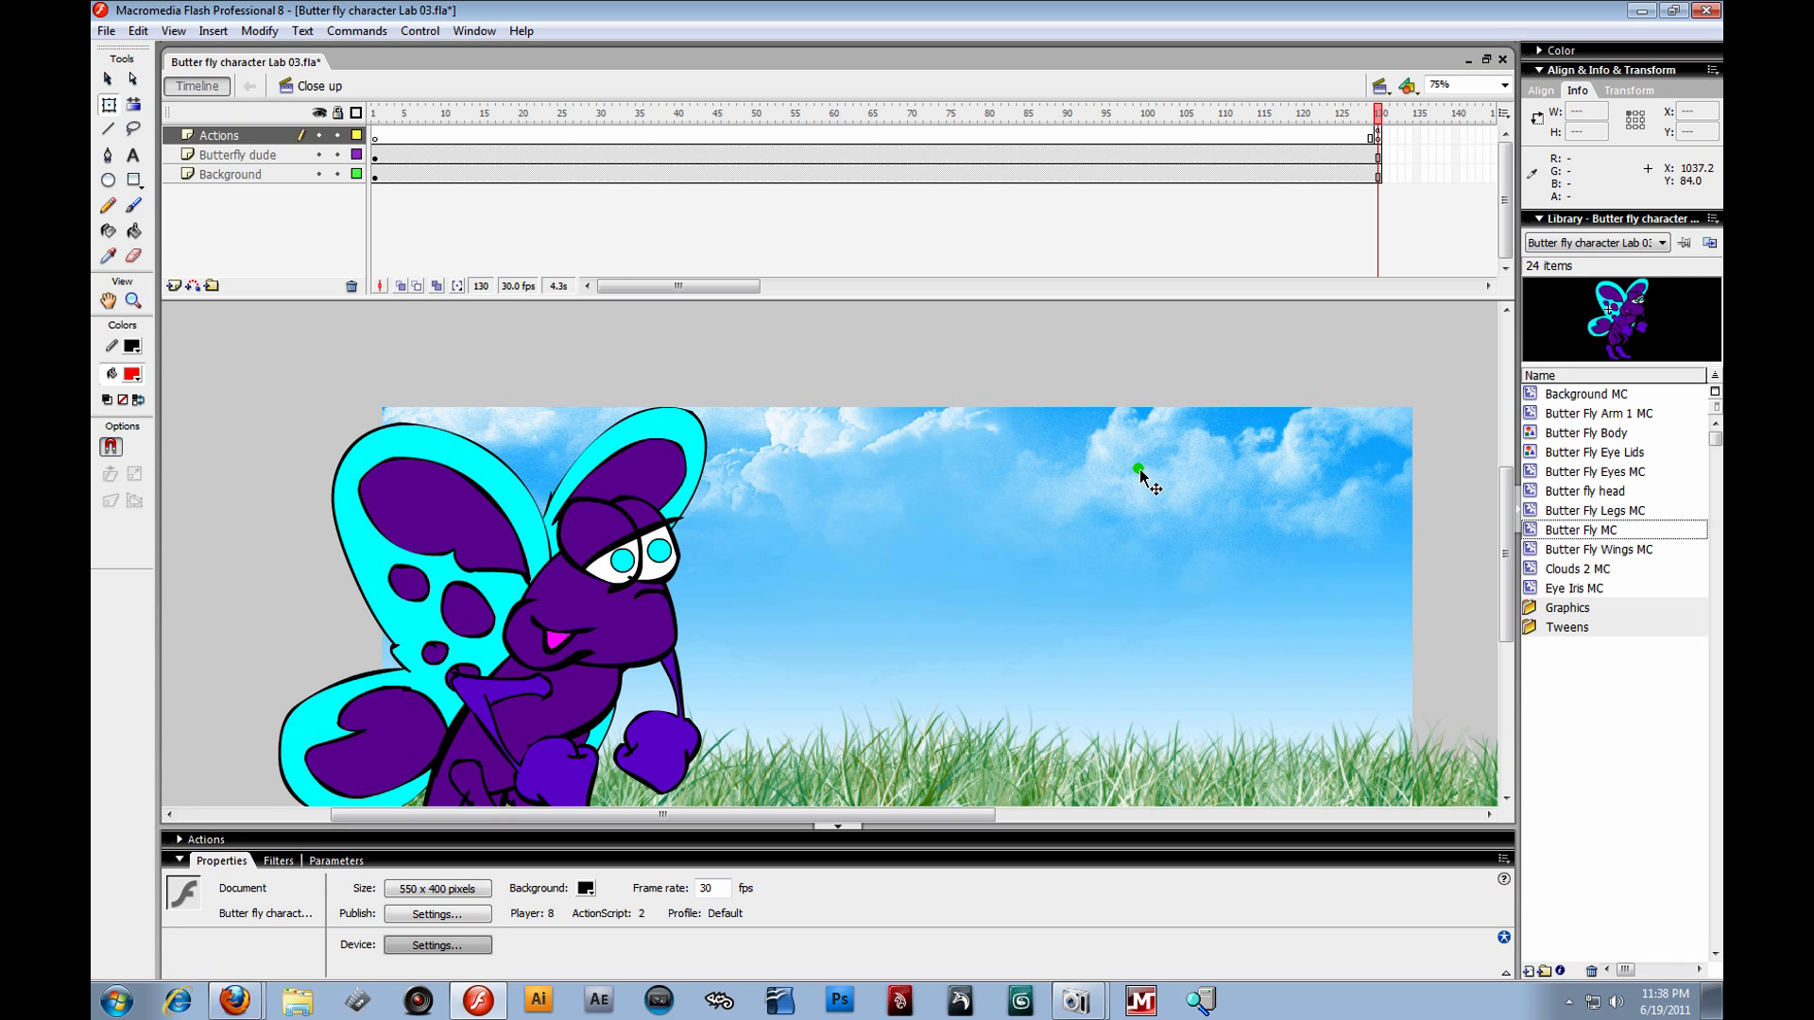